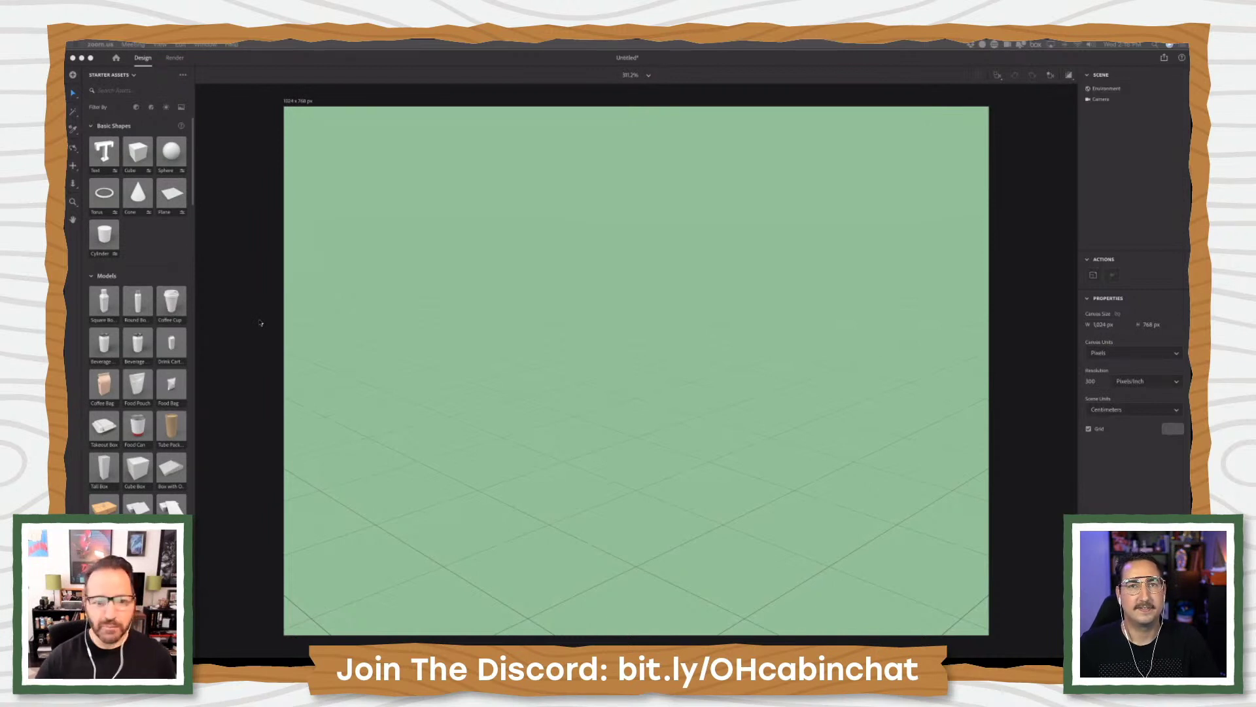
- Select the scene environment and open its background colour for inspection
{"action": "left_click", "coordinate": [1110, 363]}
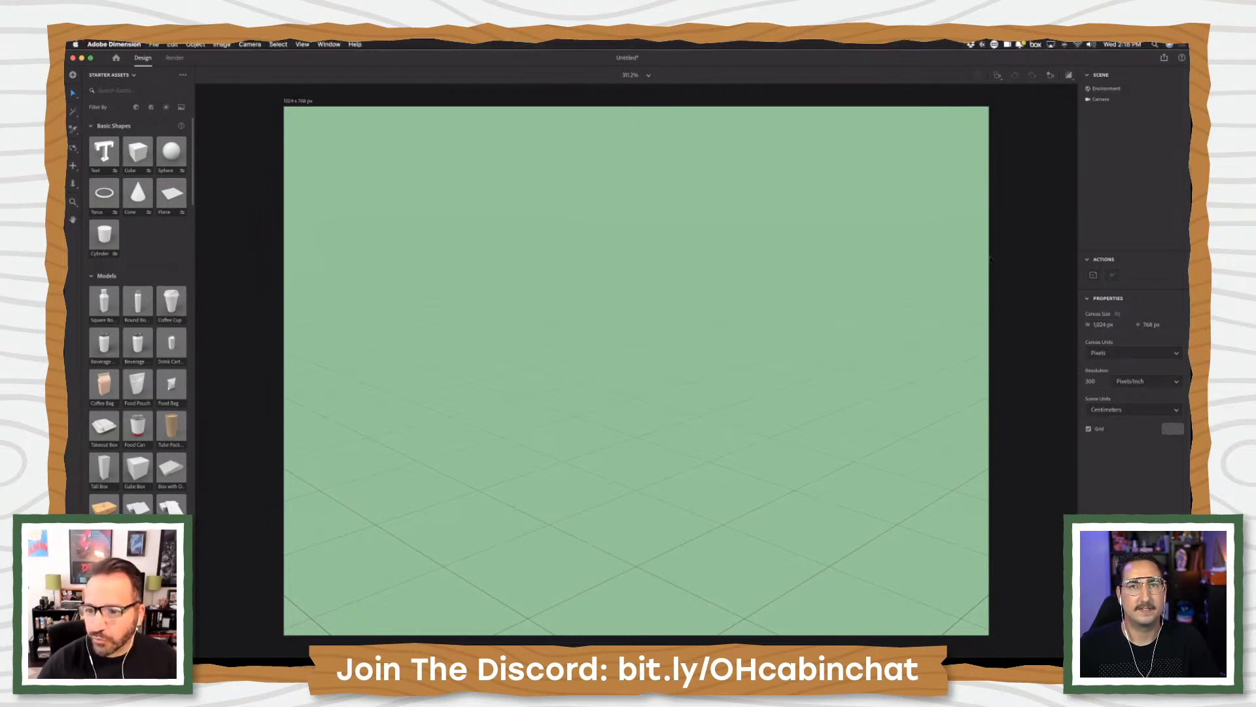
{"action": "left_click", "coordinate": [949, 277]}
{"action": "left_click", "coordinate": [1033, 297]}
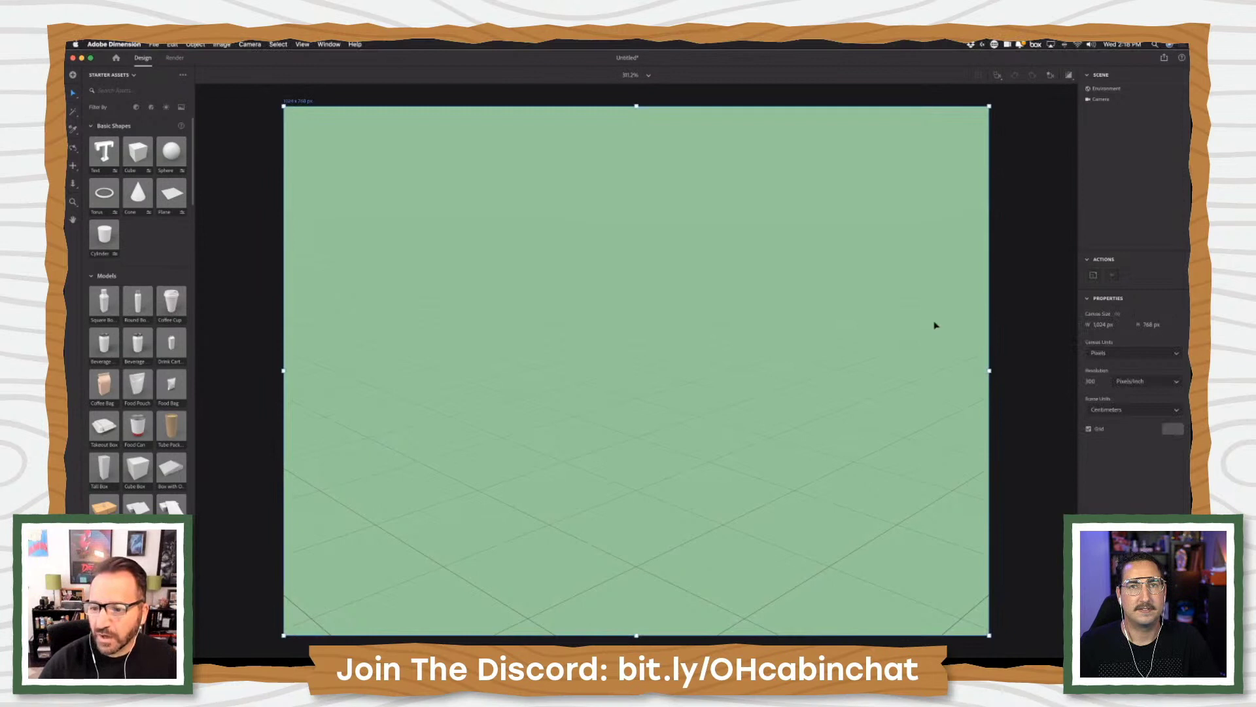
{"action": "left_click", "coordinate": [935, 325]}
{"action": "left_click", "coordinate": [1171, 316]}
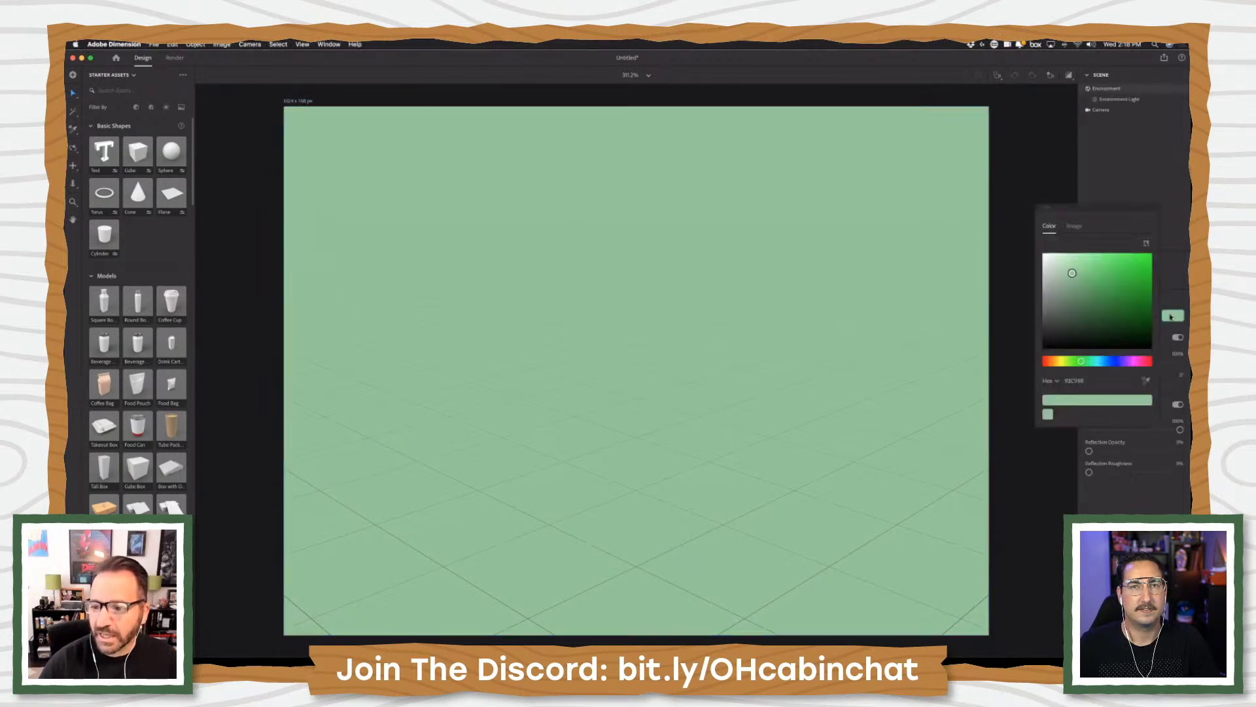
{"action": "left_click", "coordinate": [256, 228]}
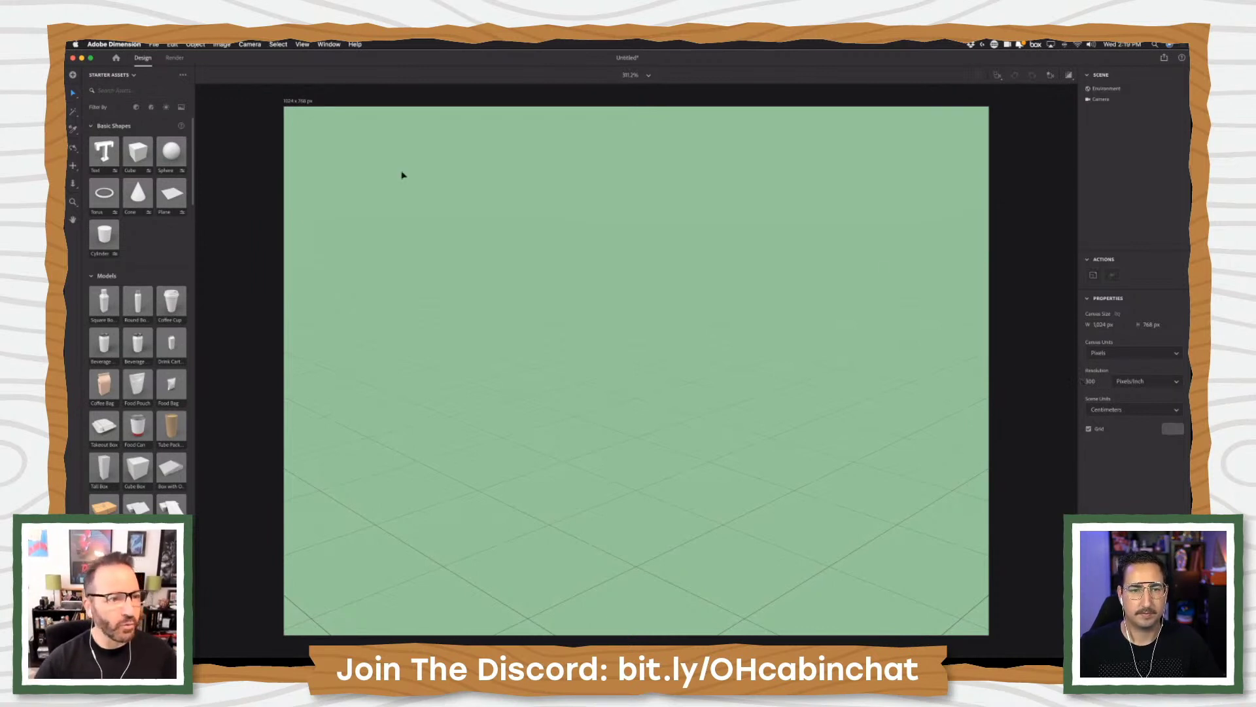
- Examine the library assets and the starter models, materials, lights and images, including the materials-only and lights-only views
{"action": "left_click", "coordinate": [109, 75]}
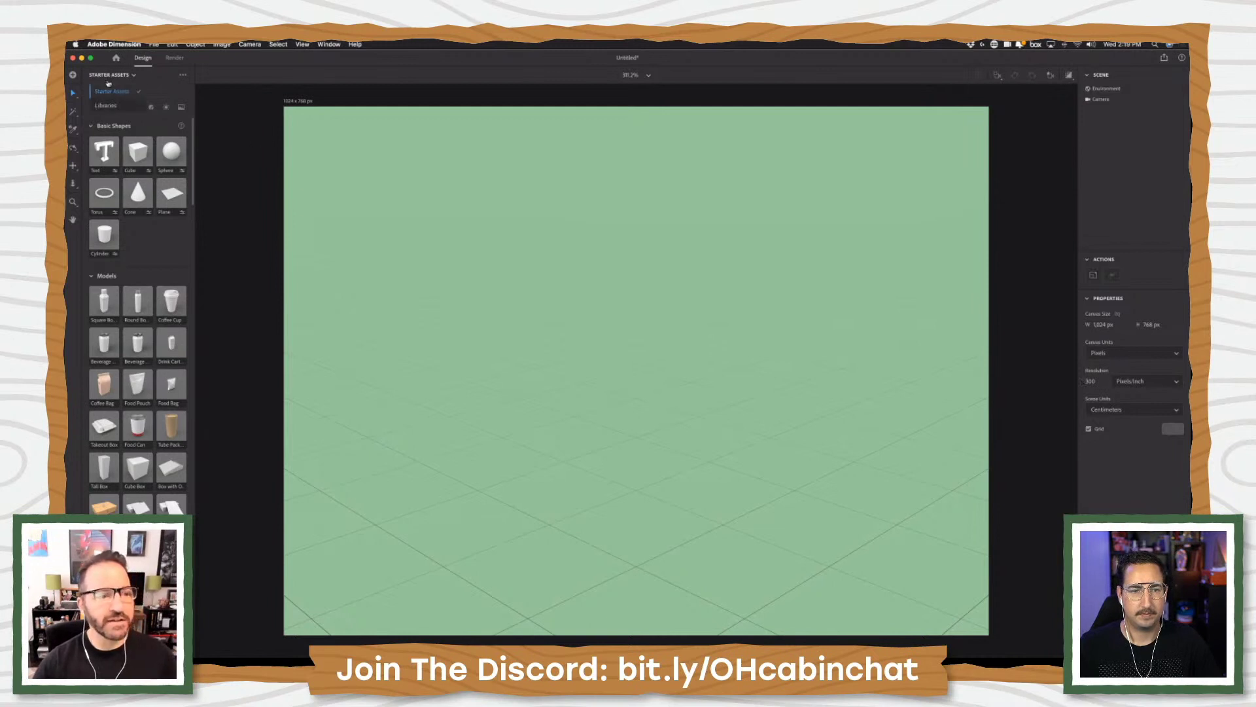
{"action": "left_click", "coordinate": [106, 106]}
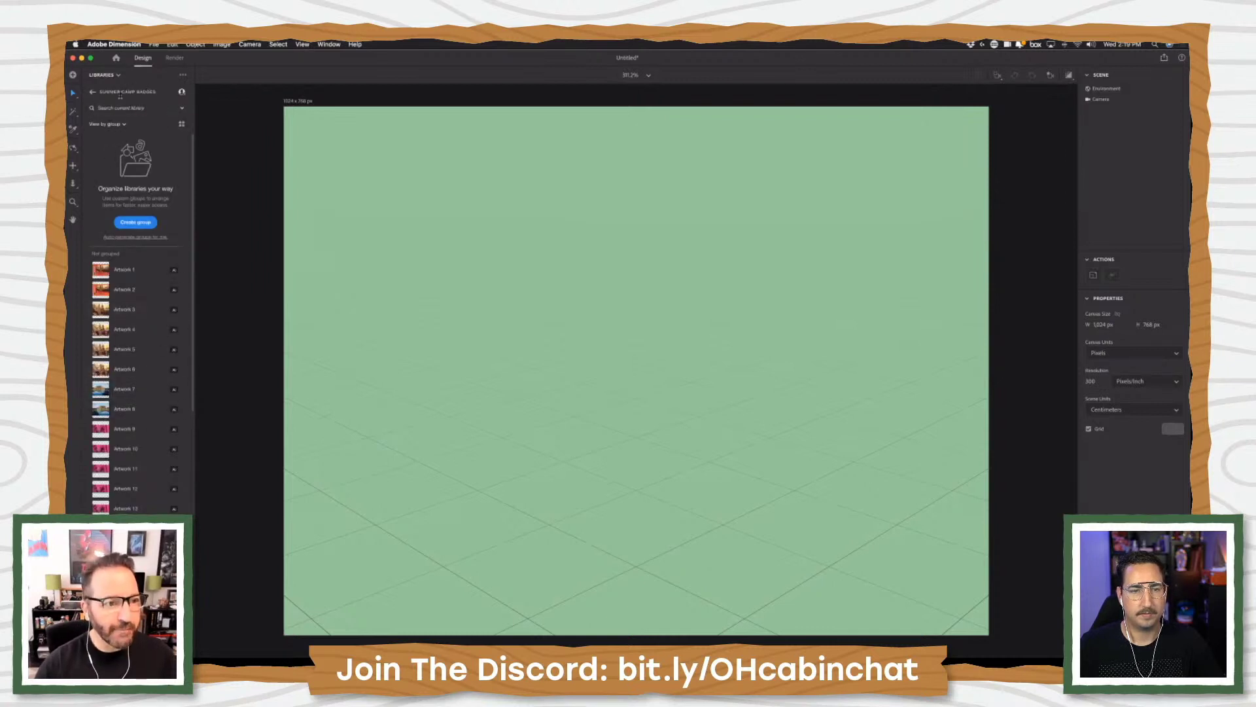
{"action": "left_click", "coordinate": [105, 74]}
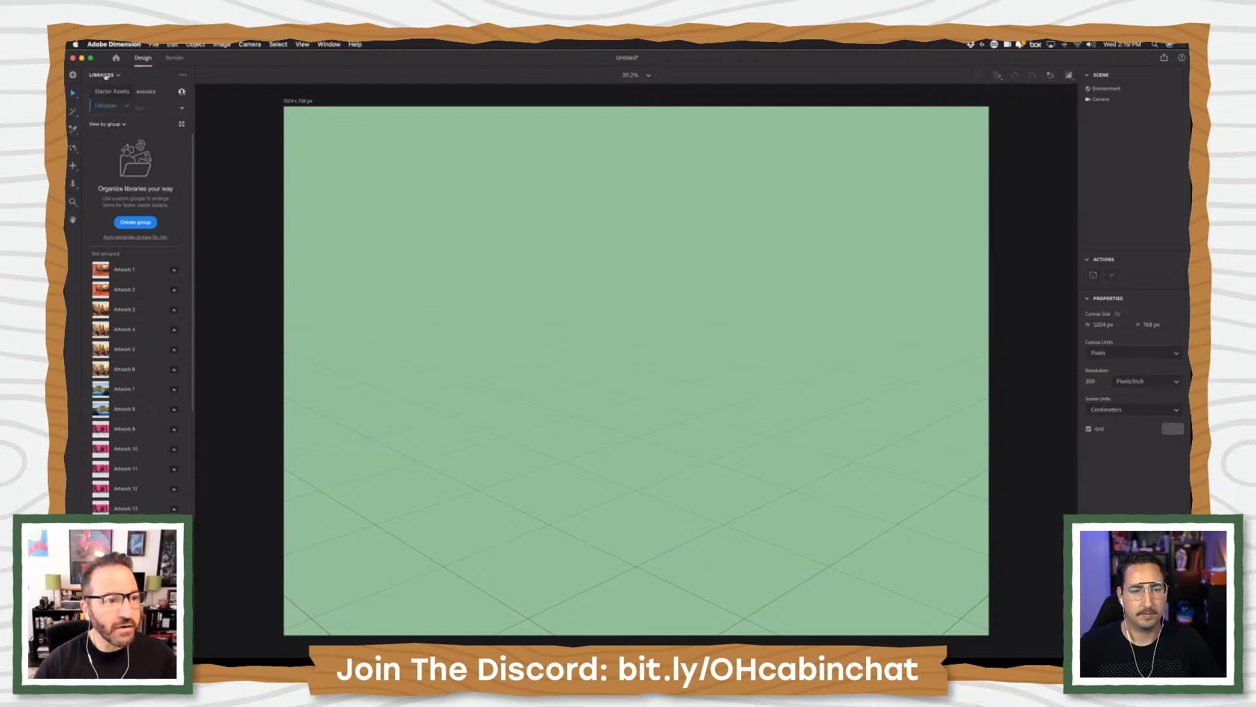
{"action": "left_click", "coordinate": [111, 91]}
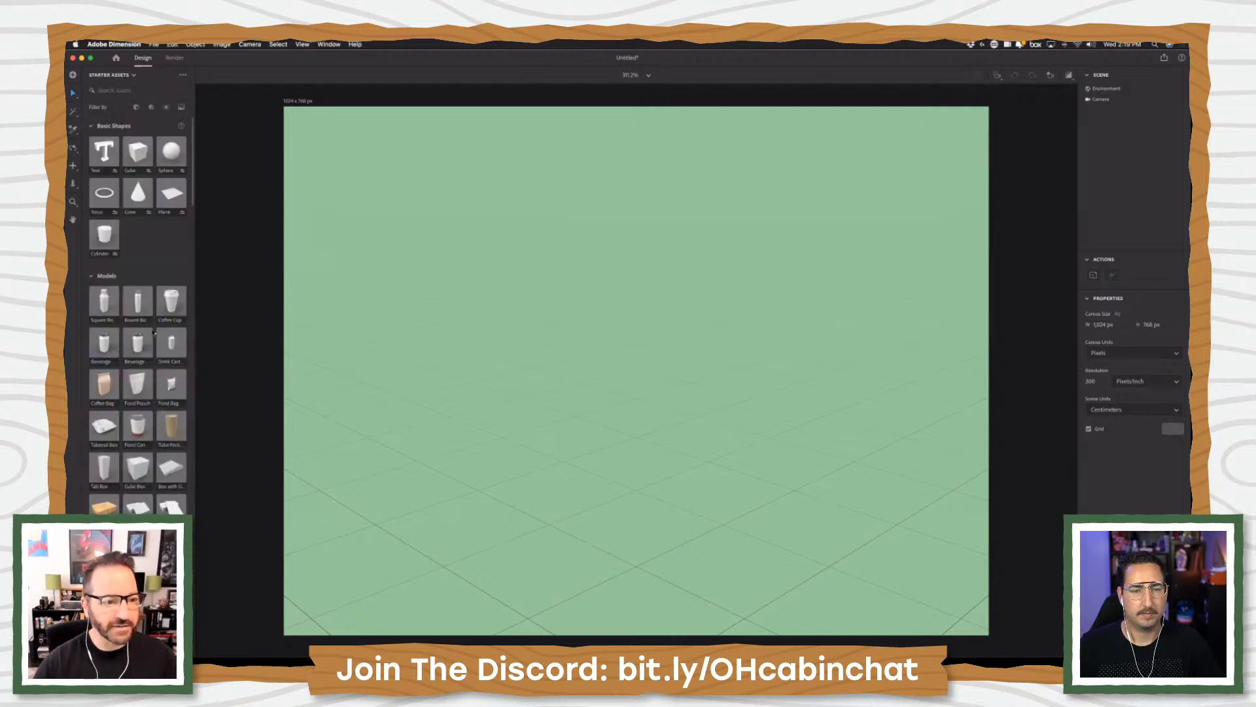
{"action": "scroll", "coordinate": [153, 331], "scroll_direction": "down", "scroll_amount": 10}
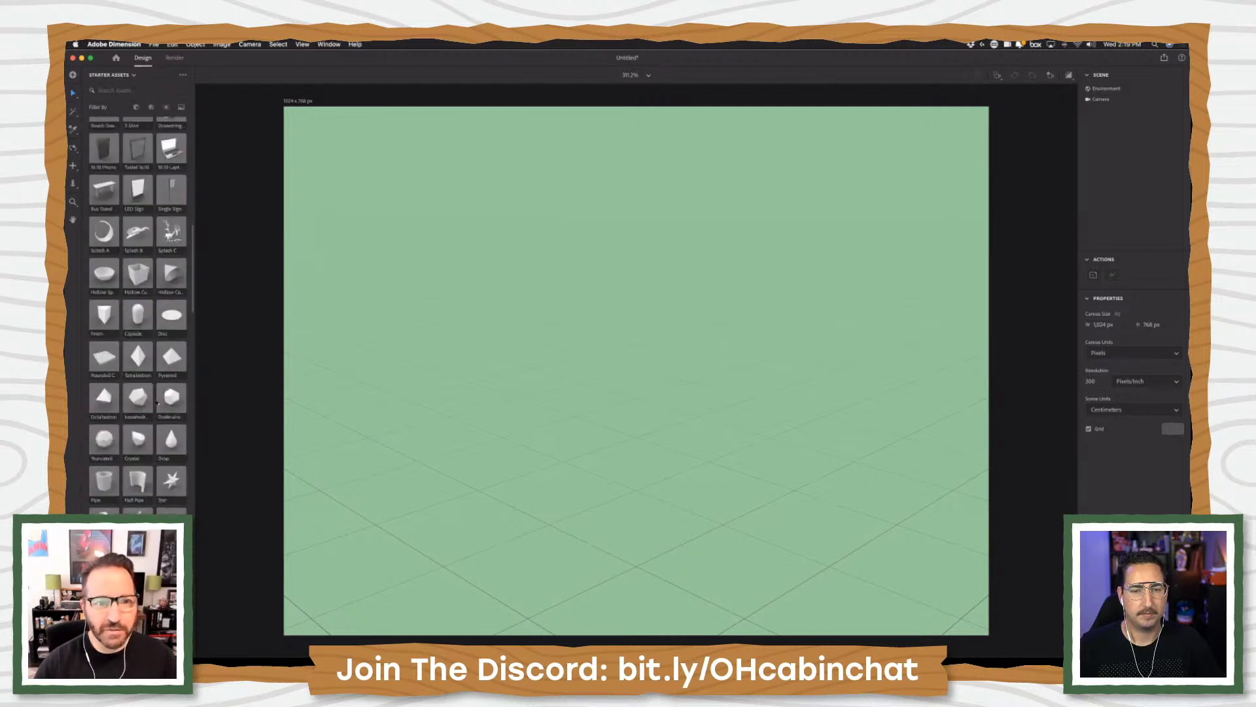
{"action": "scroll", "coordinate": [157, 404], "scroll_direction": "down", "scroll_amount": 15}
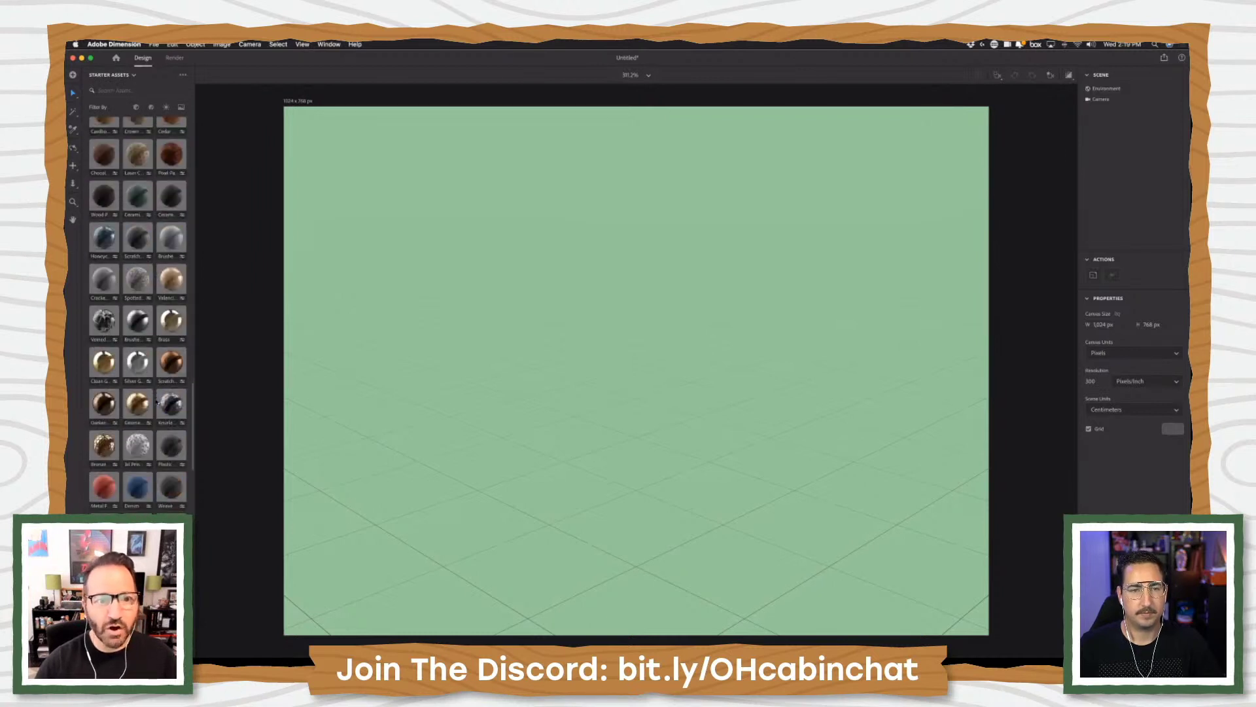
{"action": "scroll", "coordinate": [157, 405], "scroll_direction": "down", "scroll_amount": 15}
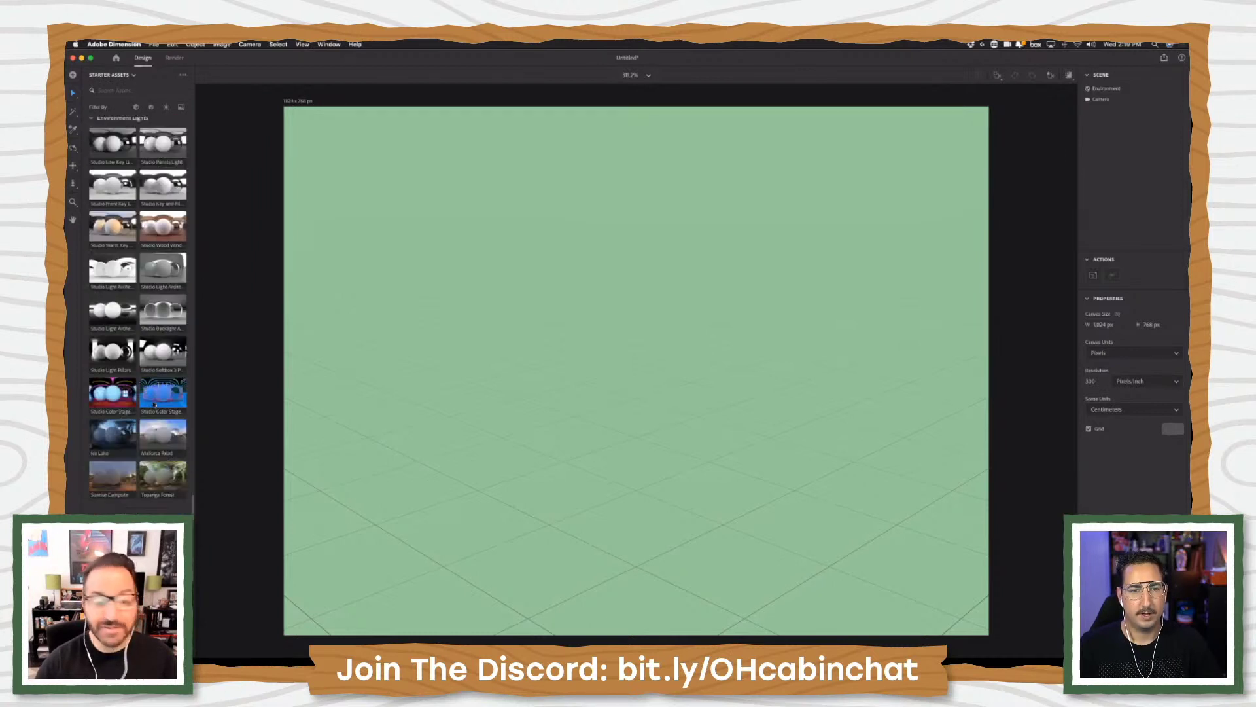
{"action": "scroll", "coordinate": [154, 406], "scroll_direction": "down", "scroll_amount": 4}
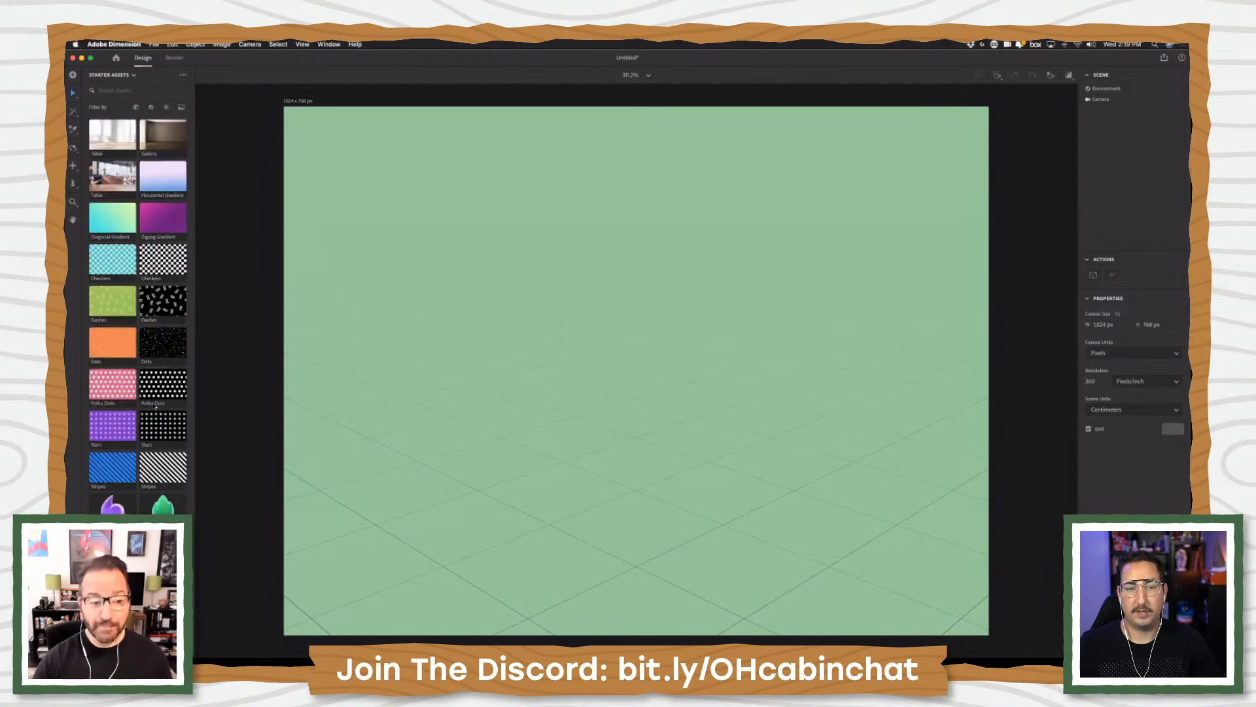
{"action": "scroll", "coordinate": [155, 404], "scroll_direction": "up", "scroll_amount": 5}
{"action": "scroll", "coordinate": [151, 404], "scroll_direction": "up", "scroll_amount": 5}
{"action": "scroll", "coordinate": [164, 406], "scroll_direction": "down", "scroll_amount": 15}
{"action": "scroll", "coordinate": [169, 407], "scroll_direction": "up", "scroll_amount": 12}
{"action": "scroll", "coordinate": [169, 407], "scroll_direction": "up", "scroll_amount": 3}
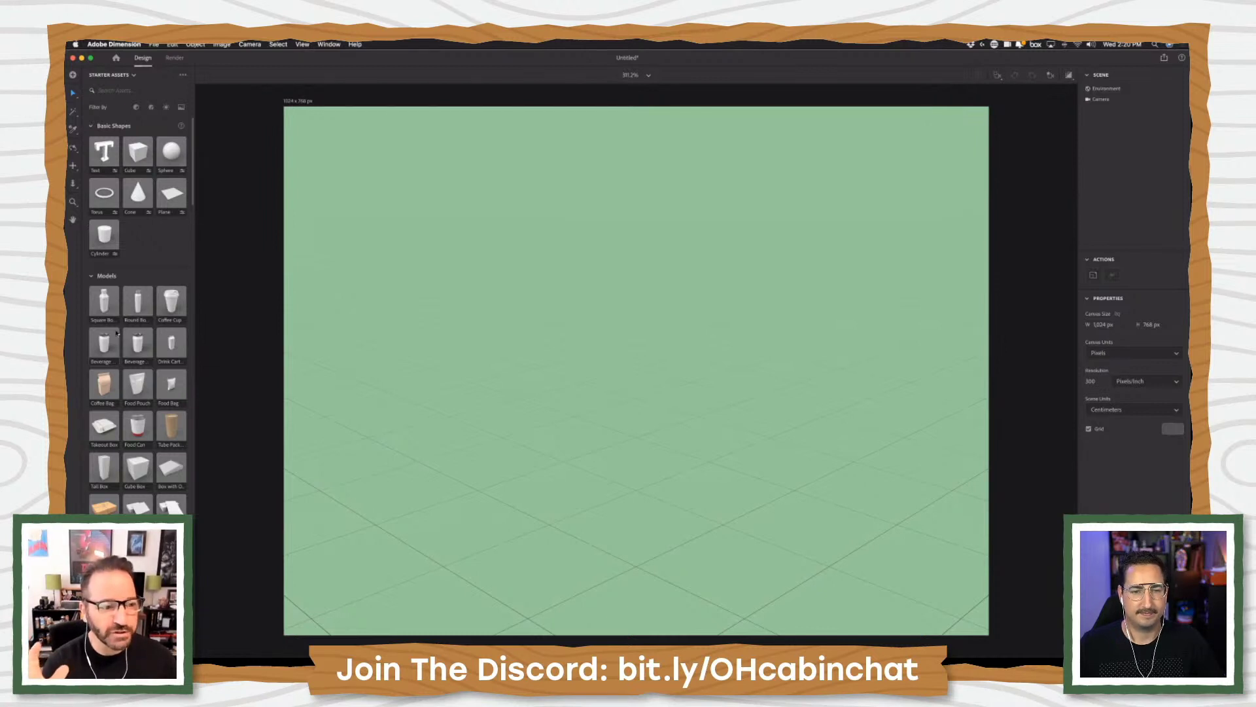
{"action": "left_click", "coordinate": [153, 108]}
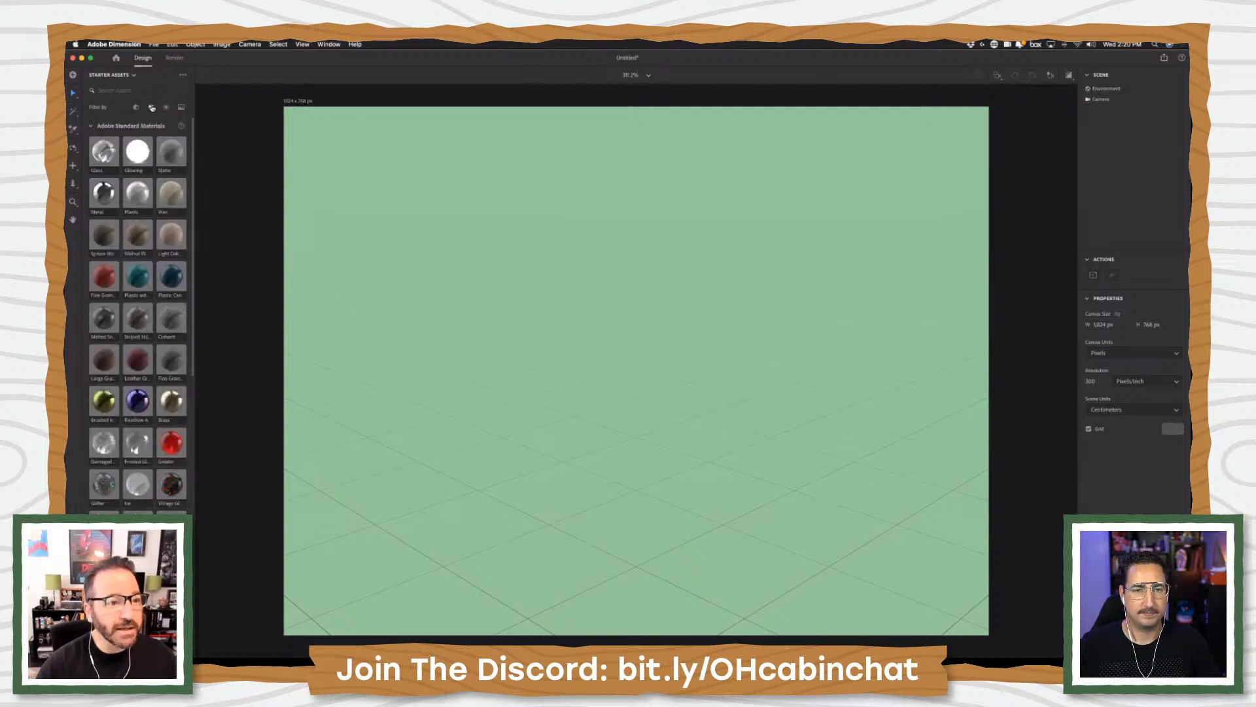
{"action": "left_click", "coordinate": [167, 108]}
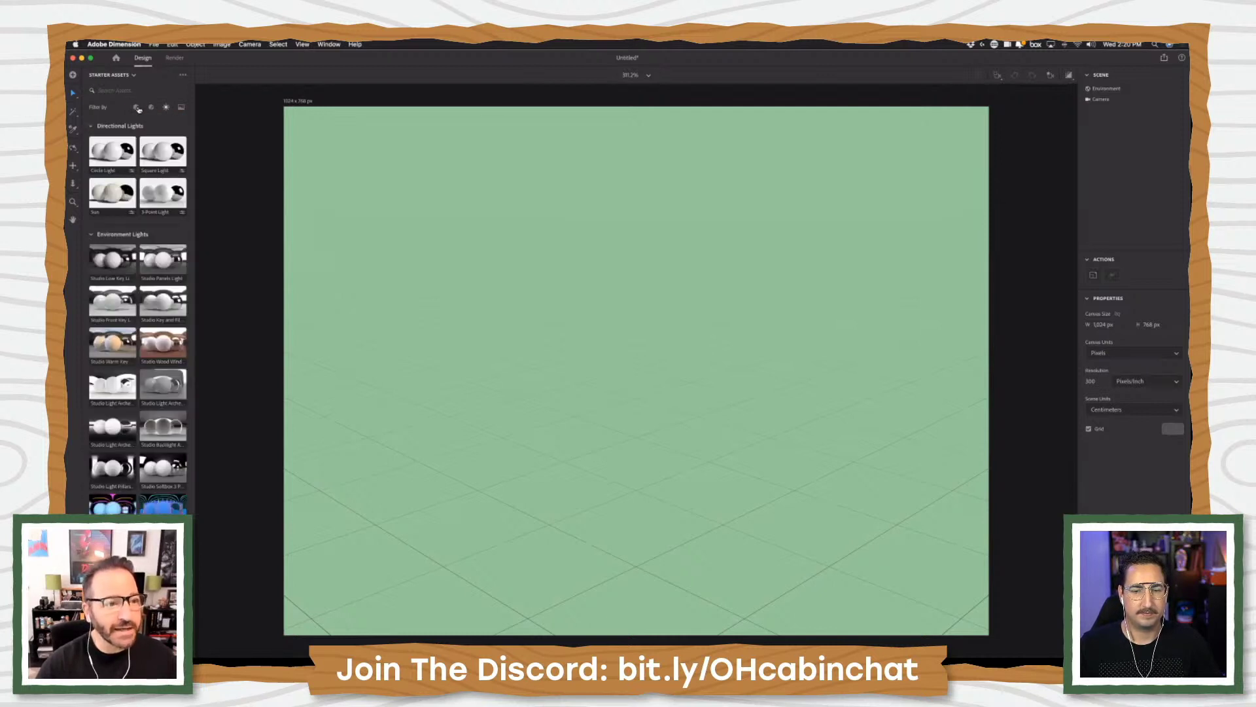
- Show only starter models, add a 3D text object, and move it to about X -62.2 cm, Y 4.4 cm
{"action": "left_click", "coordinate": [137, 108]}
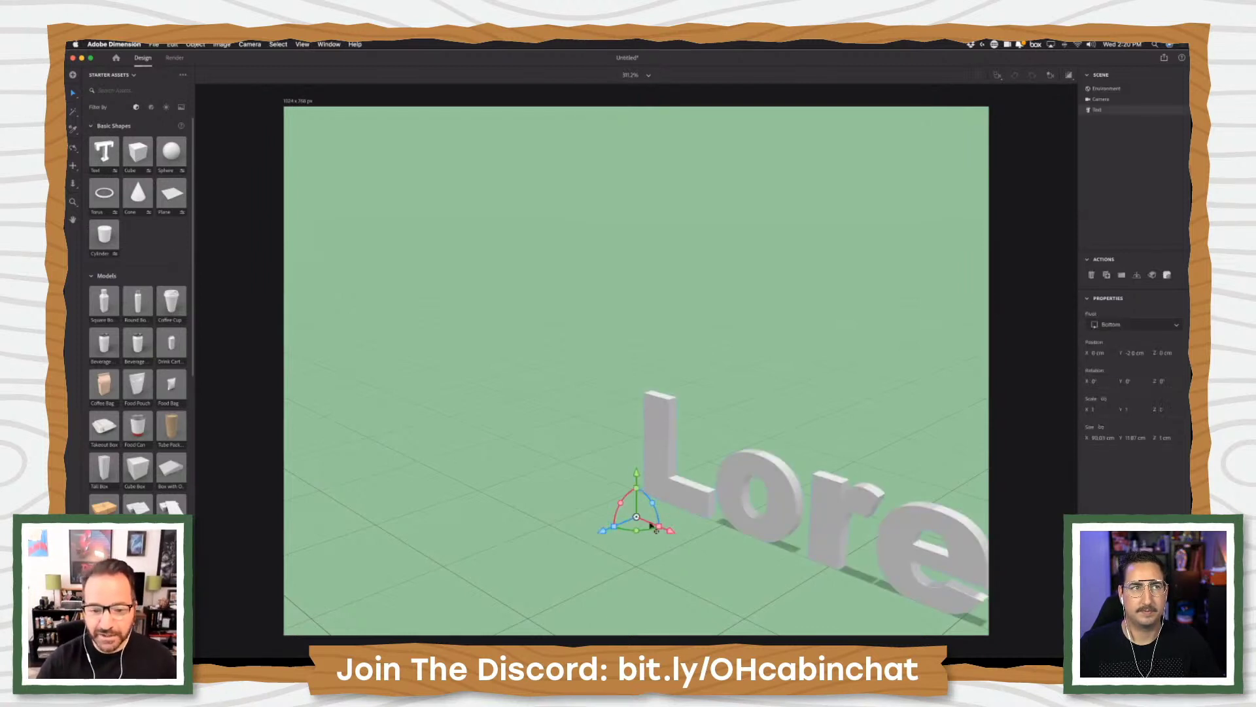
{"action": "left_click_drag", "start_coordinate": [664, 533], "coordinate": [327, 338]}
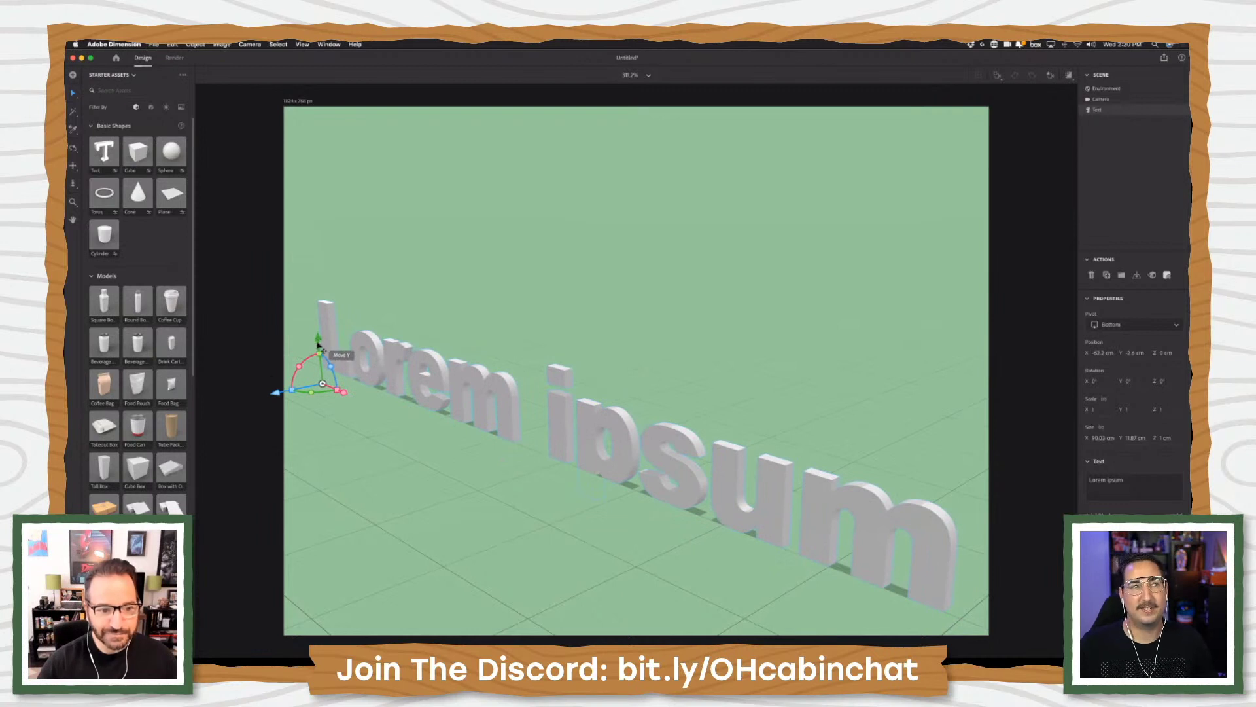
{"action": "left_click_drag", "start_coordinate": [317, 347], "coordinate": [319, 292]}
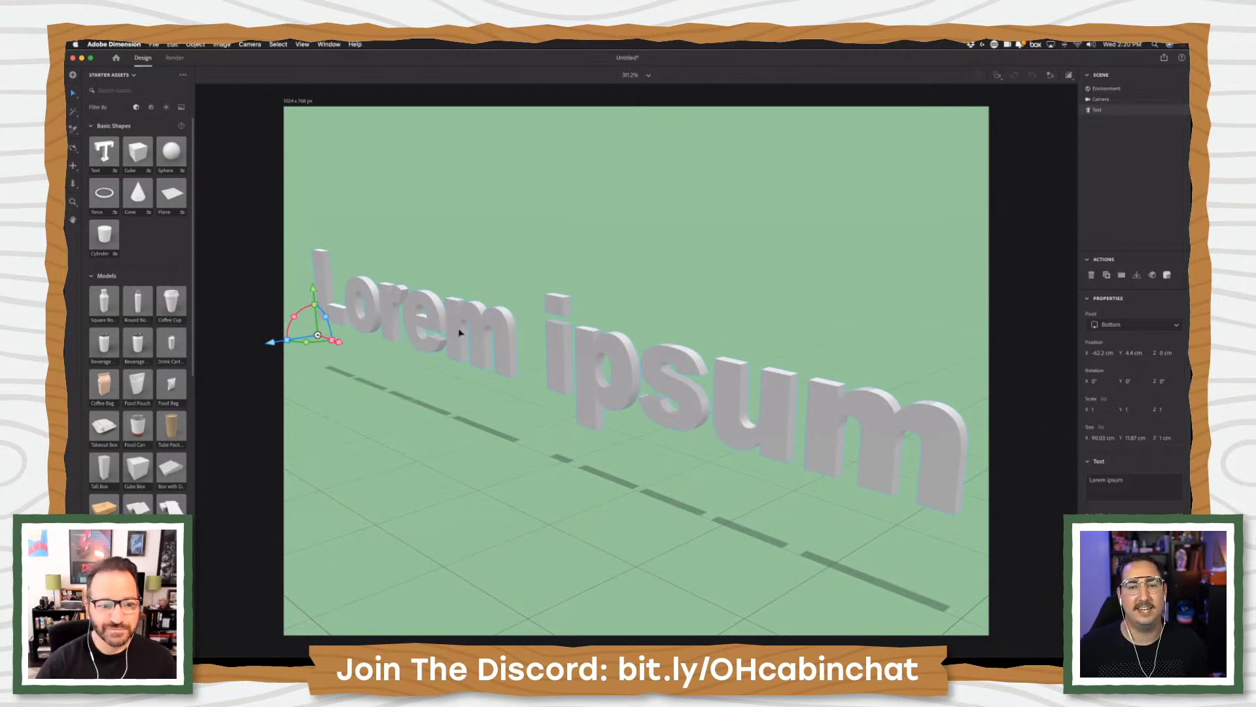
- Rotate the 3D text about 88° around its Y axis and raise it to about Y 7.1 cm
{"action": "left_click_drag", "start_coordinate": [309, 343], "coordinate": [436, 340]}
{"action": "left_click_drag", "start_coordinate": [347, 342], "coordinate": [451, 432]}
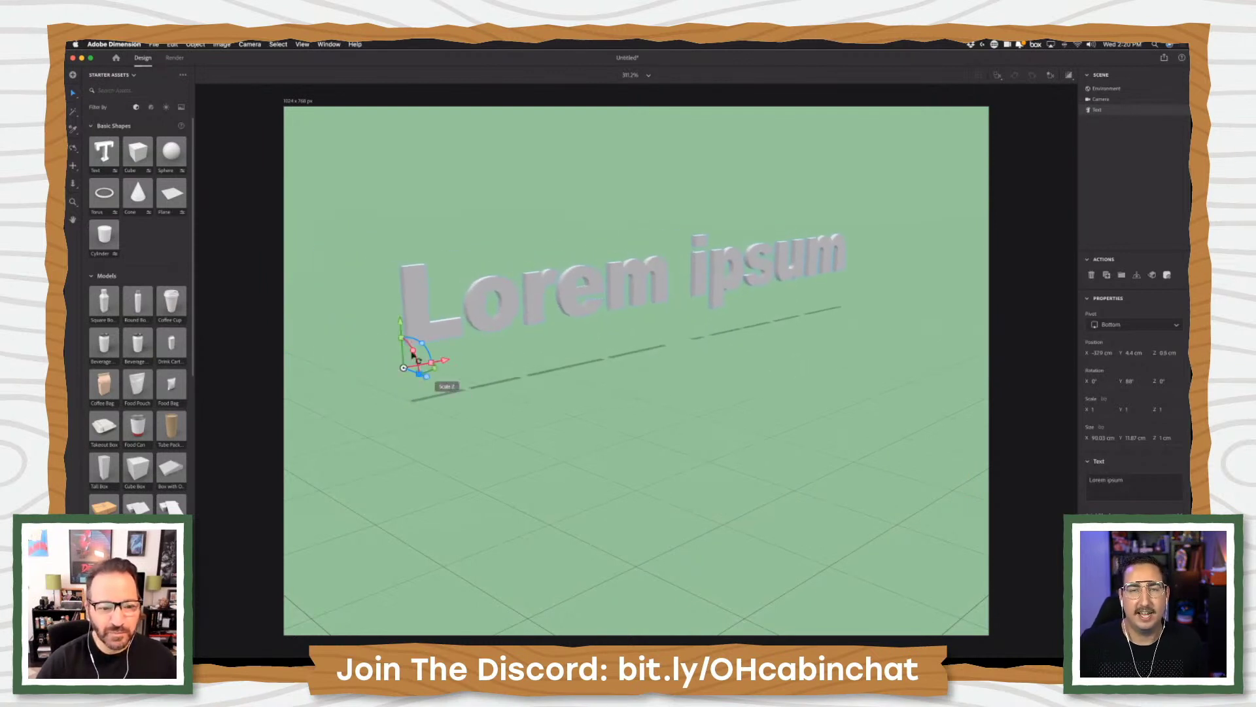
{"action": "left_click_drag", "start_coordinate": [396, 307], "coordinate": [394, 288]}
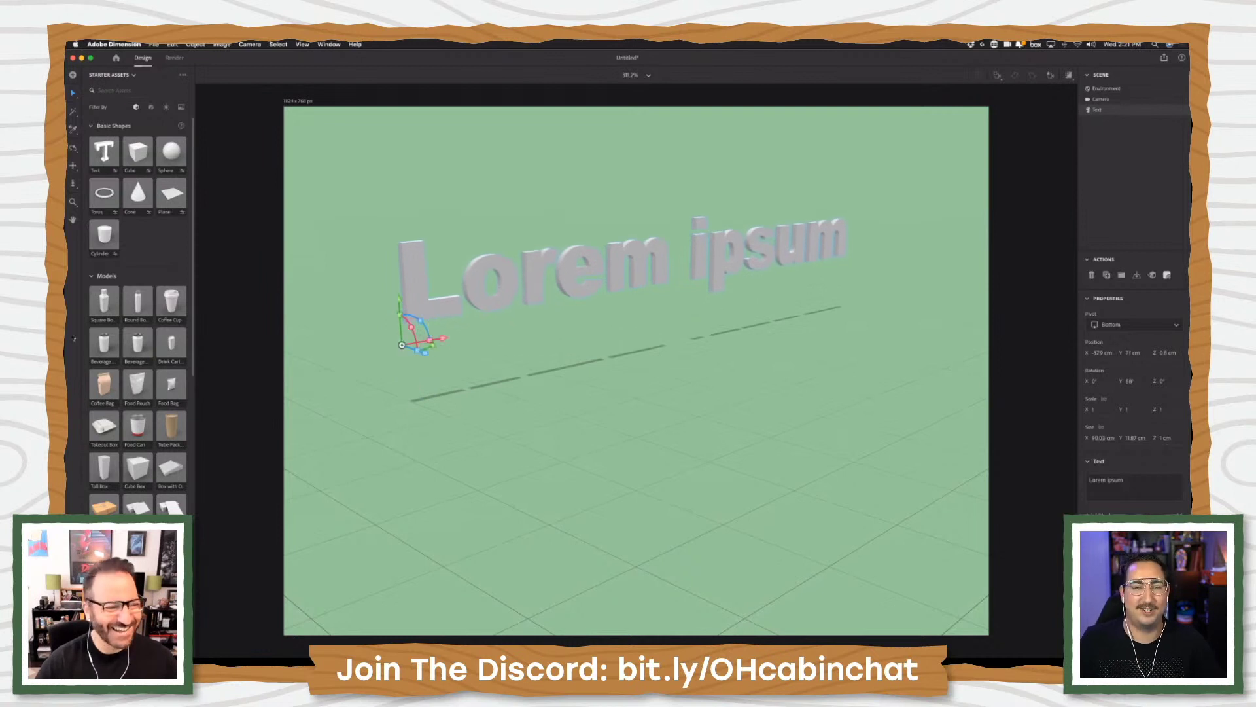
- Move the 3D text to about X -33.8 cm, Y 8.1 cm, Z 2.7 cm
{"action": "key", "text": "2"}
{"action": "left_click_drag", "start_coordinate": [576, 282], "coordinate": [579, 331]}
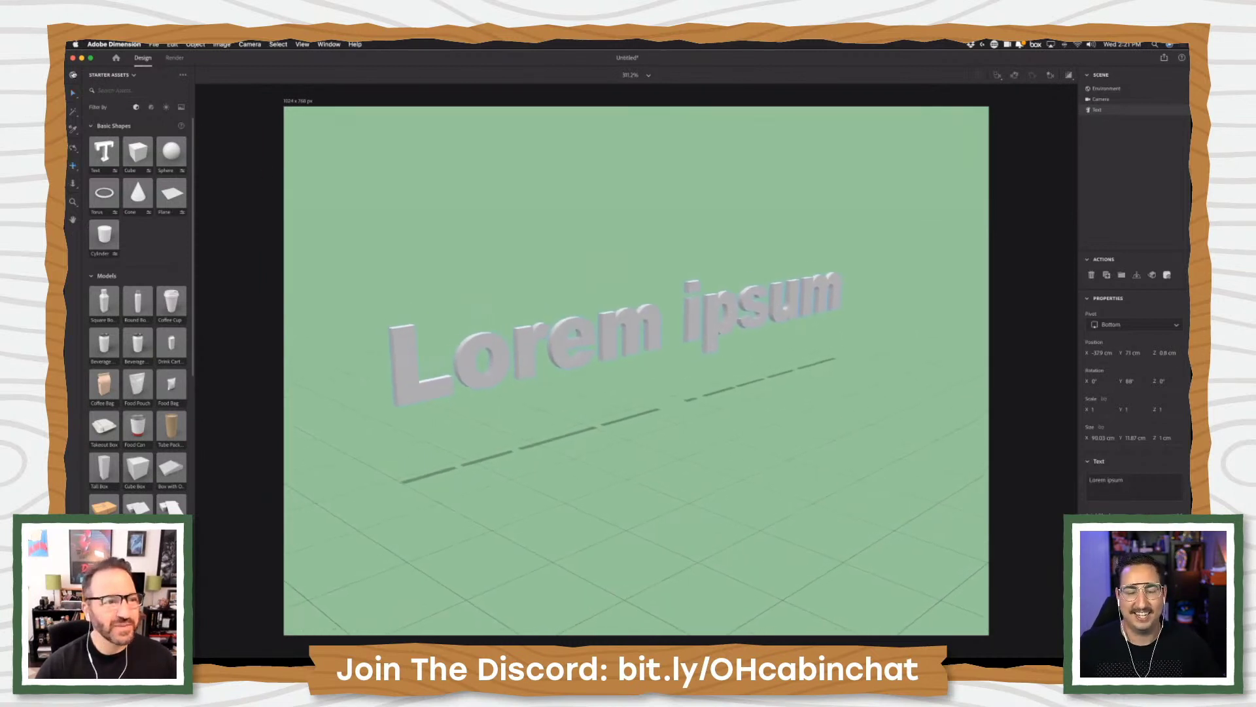
{"action": "left_click", "coordinate": [71, 93]}
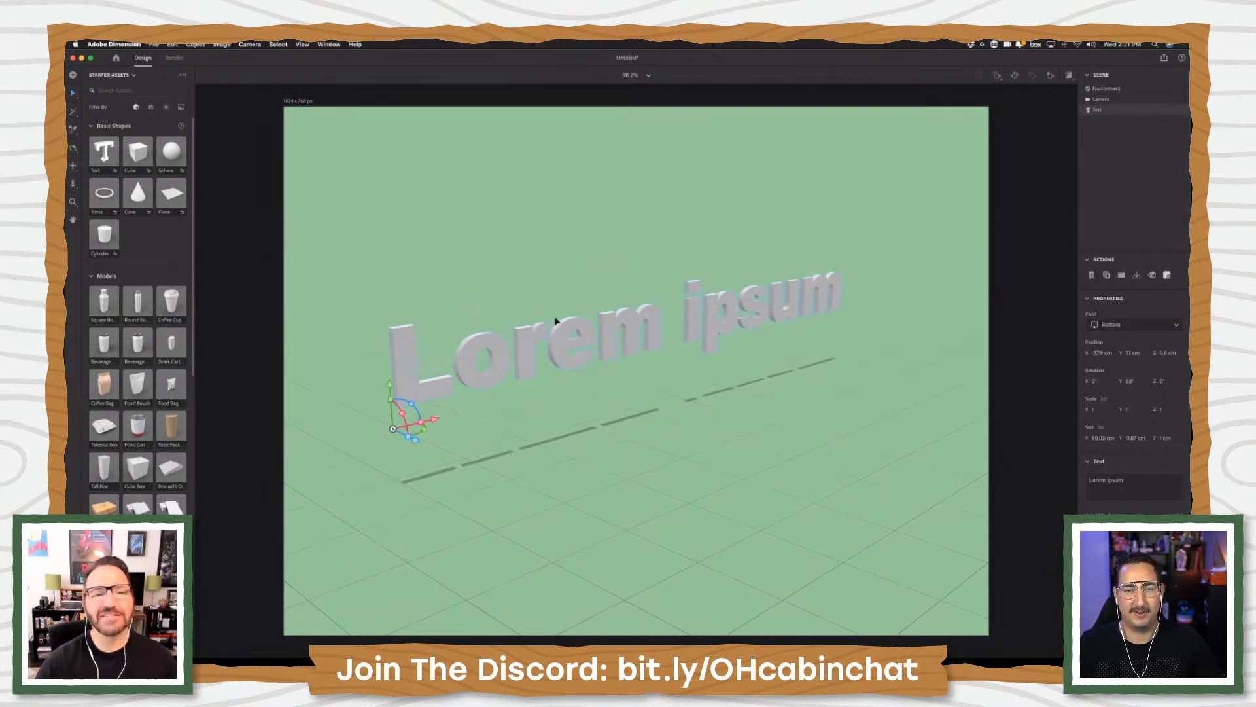
{"action": "left_click", "coordinate": [595, 350]}
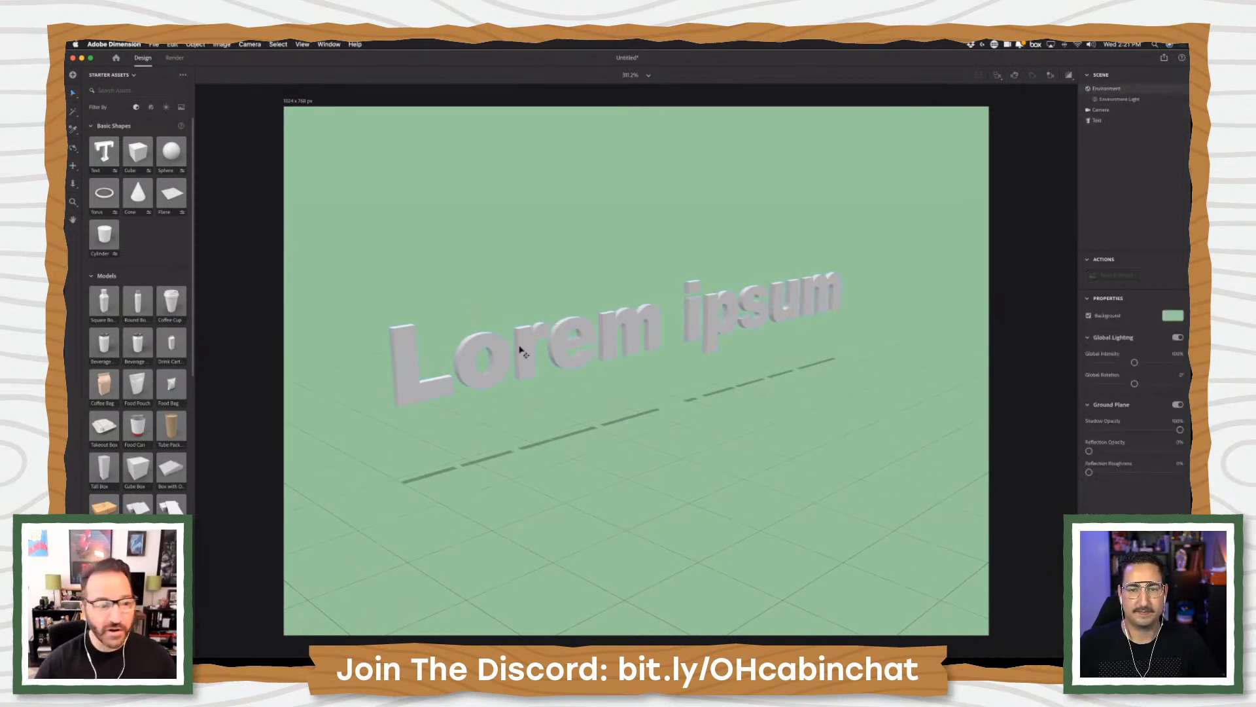
{"action": "left_click", "coordinate": [501, 360]}
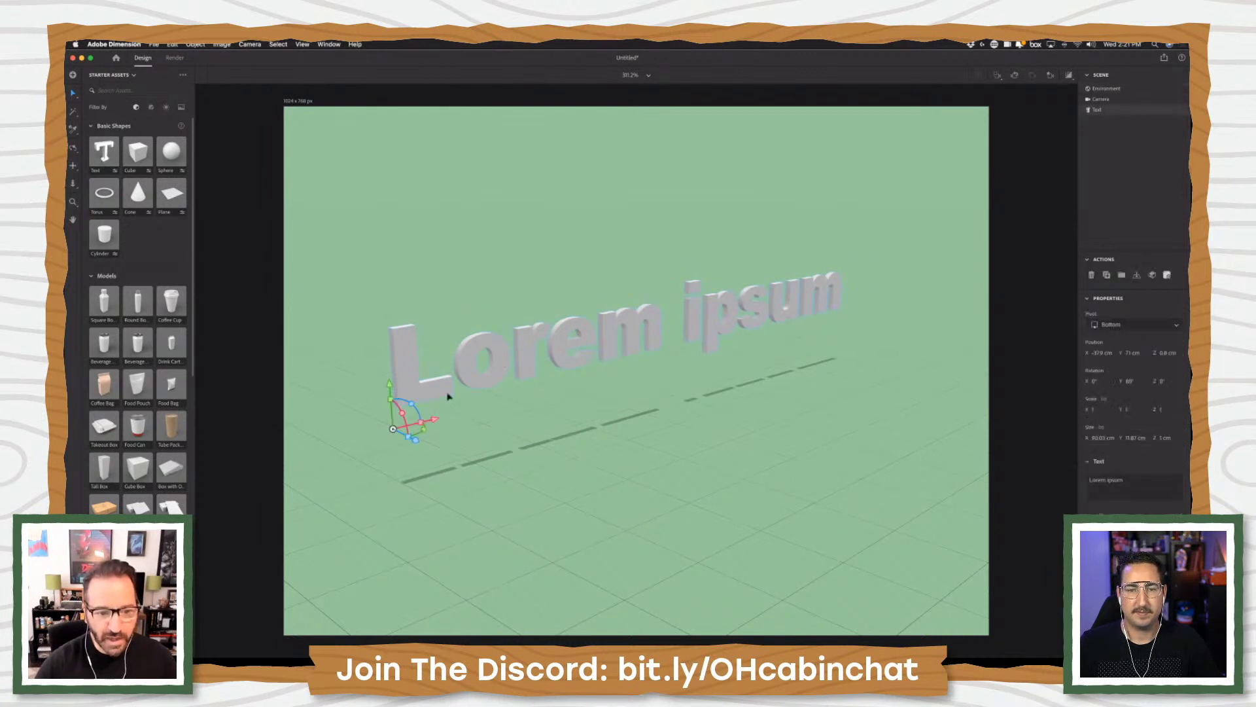
{"action": "mouse_move", "coordinate": [397, 392]}
{"action": "left_mouse_down"}
{"action": "mouse_move", "coordinate": [396, 327]}
{"action": "mouse_move", "coordinate": [395, 379]}
{"action": "left_mouse_up"}
{"action": "left_click_drag", "start_coordinate": [412, 434], "coordinate": [419, 386]}
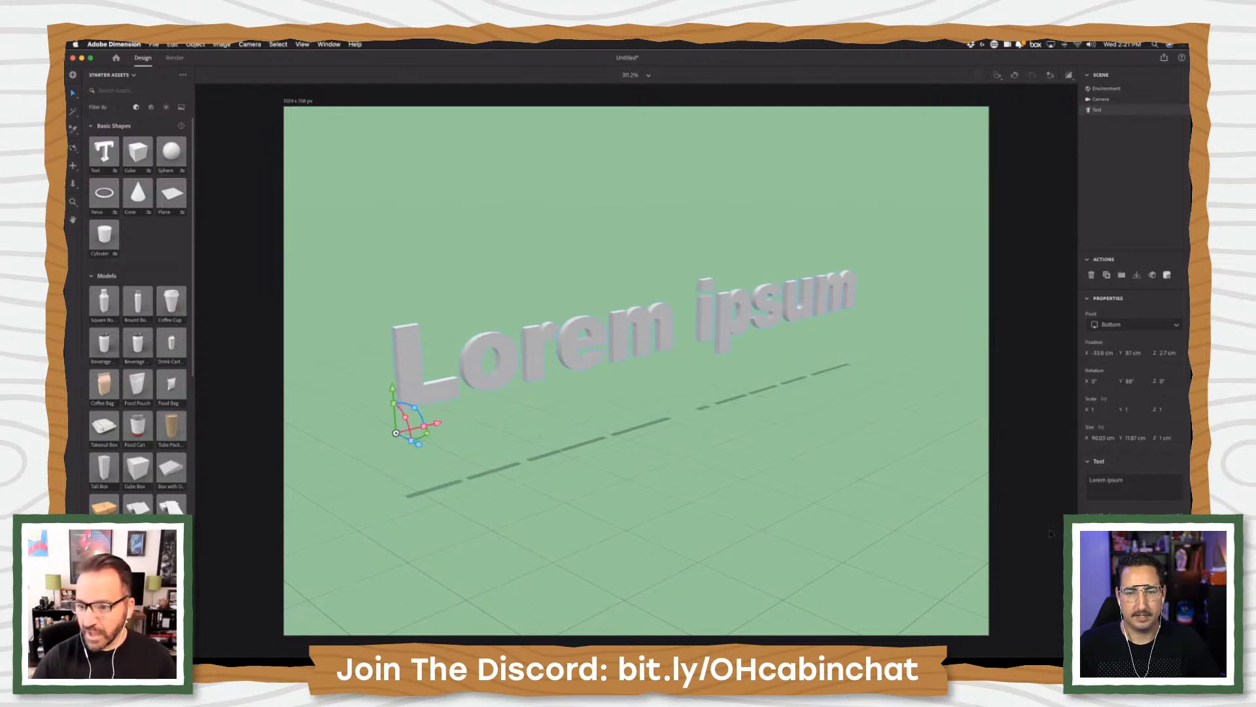
- Replace the placeholder wording of the 3D text with SUMMER CAMP
{"action": "left_click", "coordinate": [1129, 482]}
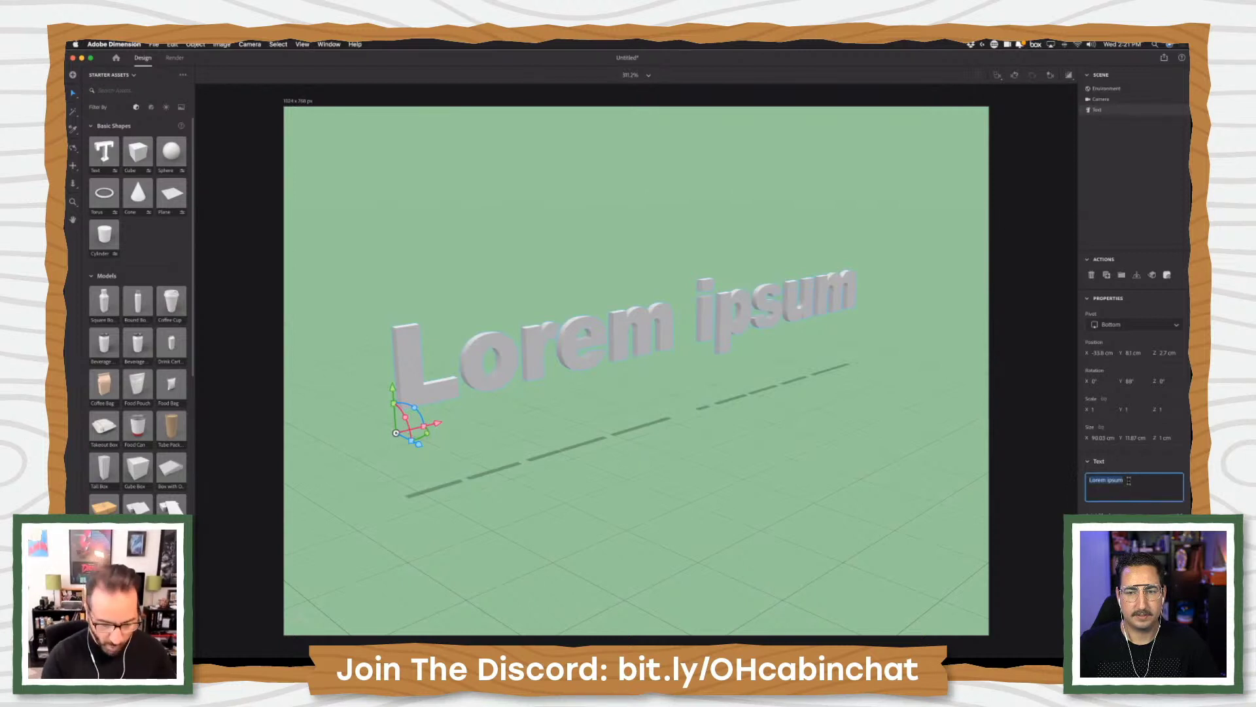
{"action": "type", "text": "SUMM"}
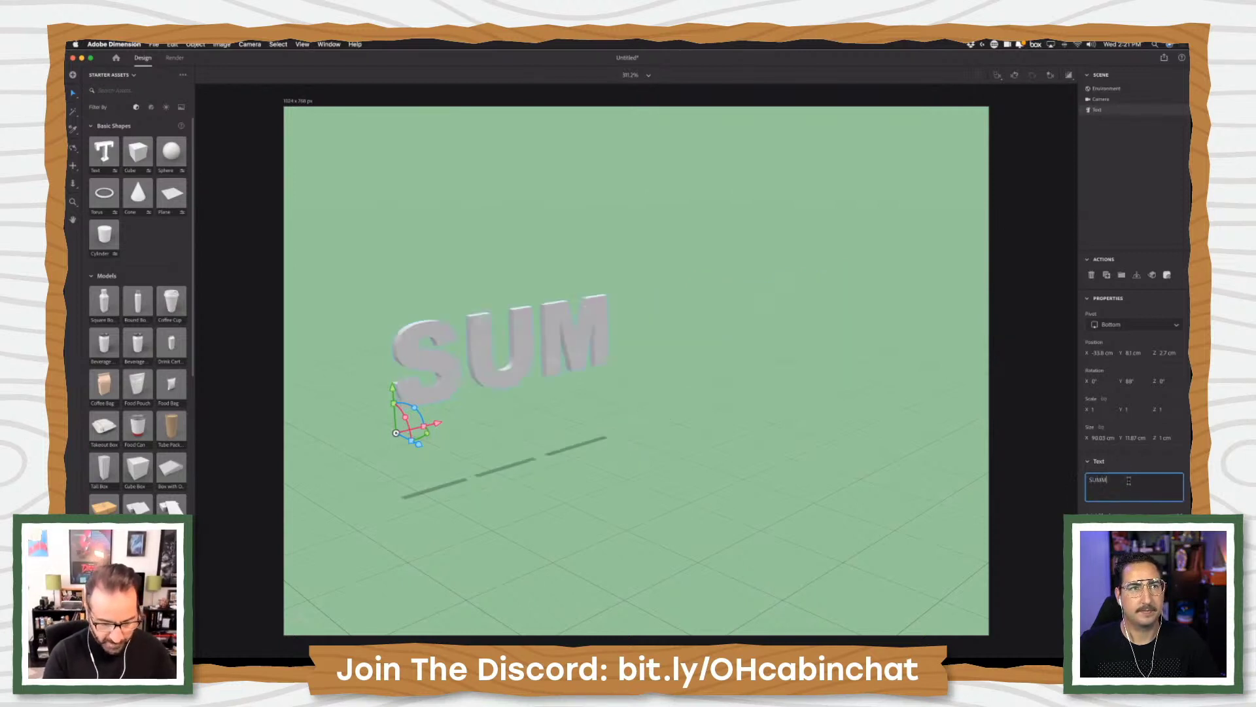
{"action": "type", "text": "ER CAM"}
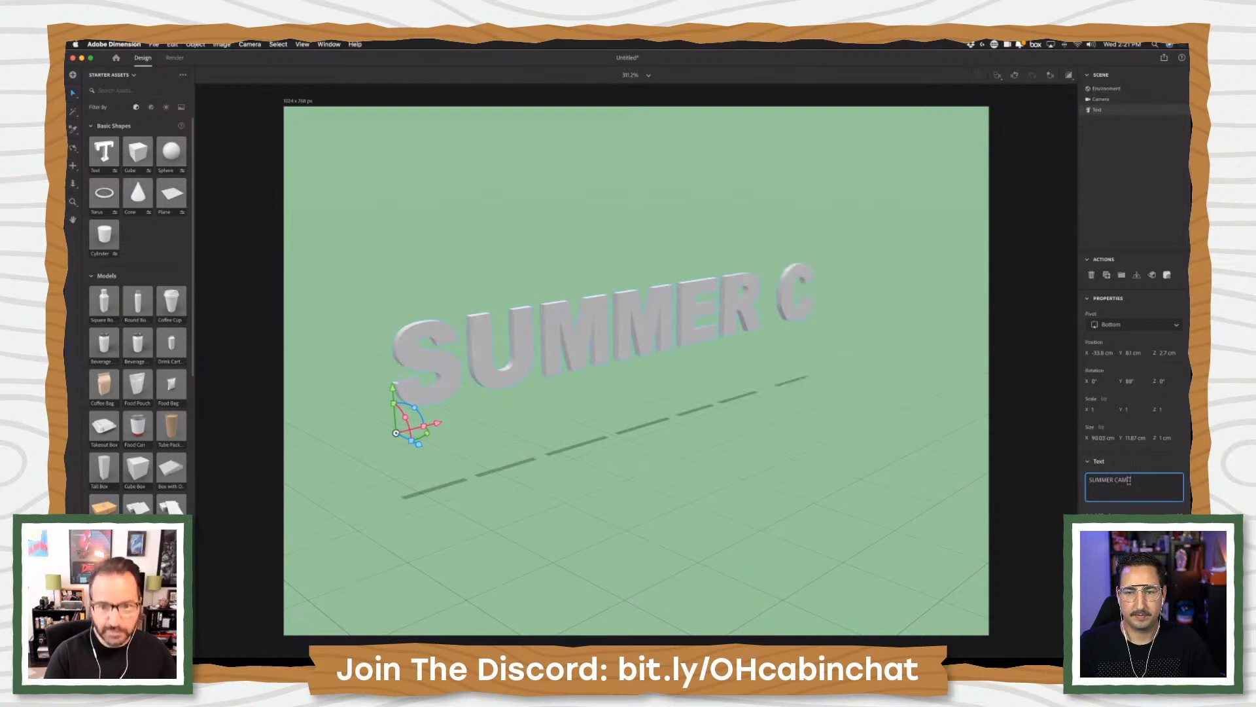
{"action": "type", "text": "P"}
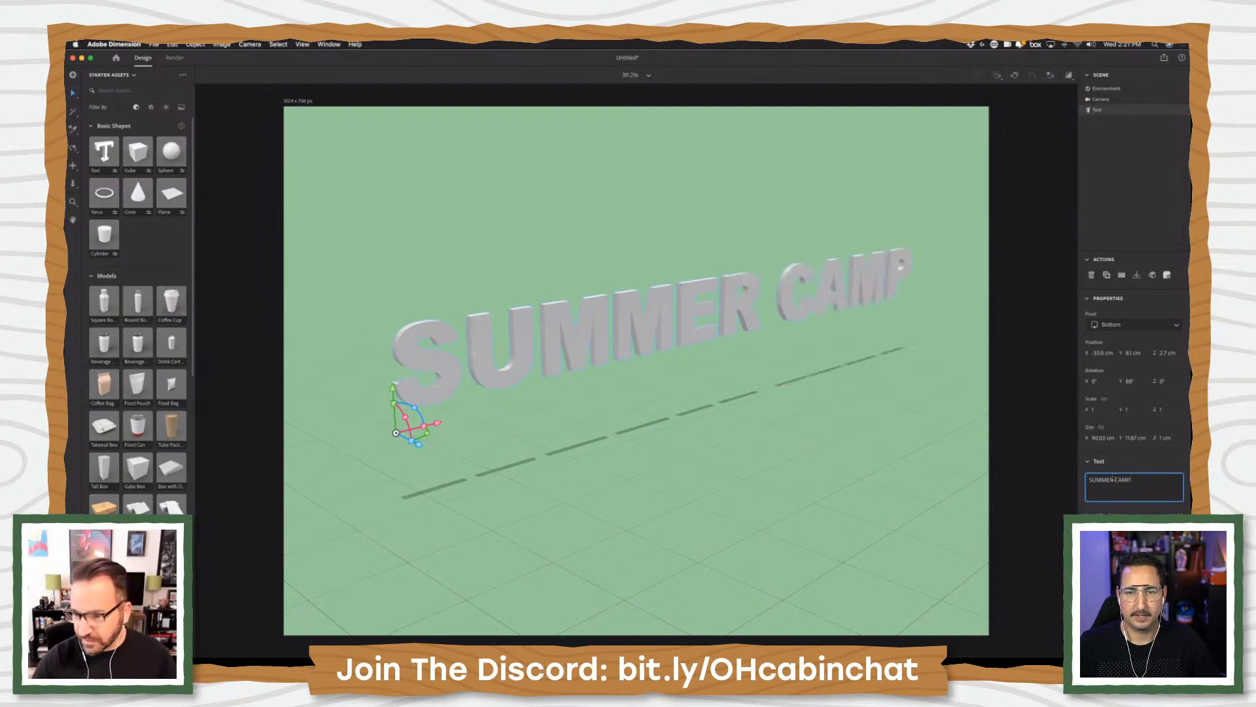
- Break the 3D text into two lines, with SUMMER on the first and CAMP on the second
{"action": "key", "text": "super+a"}
{"action": "left_click", "coordinate": [1163, 484]}
{"action": "key", "text": "BackSpace"}
{"action": "key", "text": "BackSpace"}
{"action": "key", "text": "BackSpace"}
{"action": "key", "text": "BackSpace"}
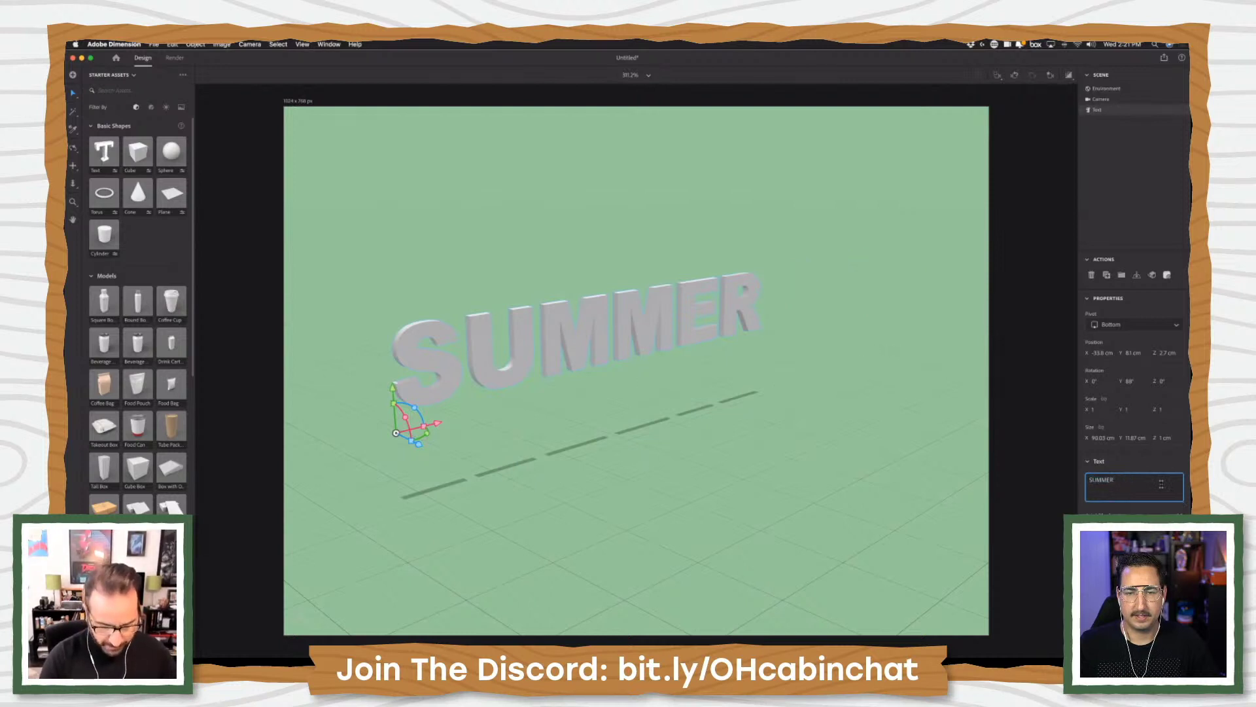
{"action": "type", "text": "CAMP"}
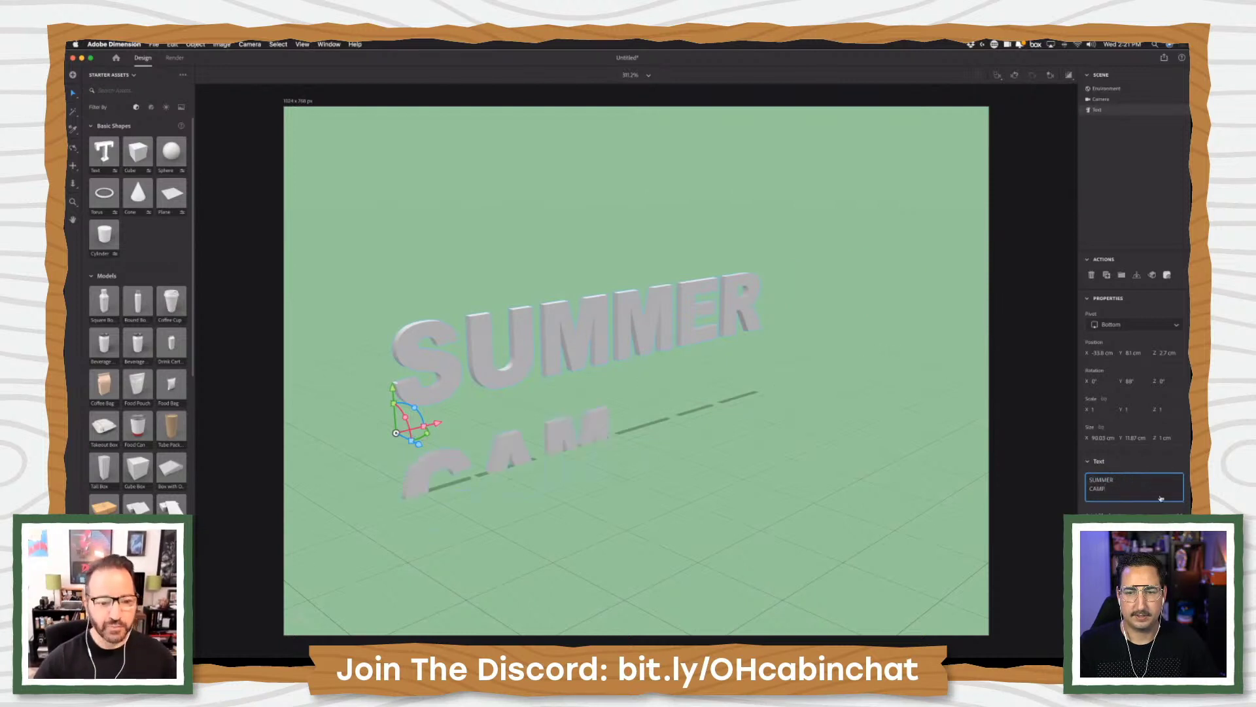
- Raise and shift the two-line text above the ground to about X -33.4 cm, Y 10.9 cm, Z -7 cm
{"action": "left_click_drag", "start_coordinate": [392, 389], "coordinate": [393, 299]}
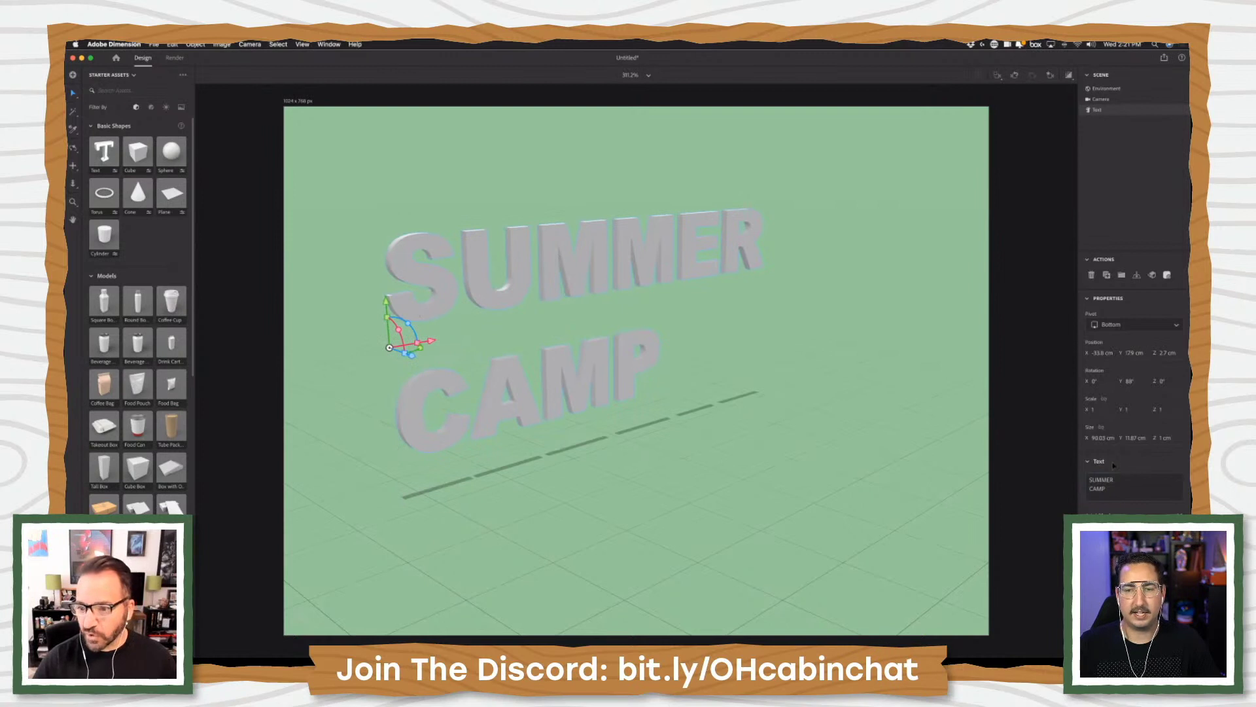
{"action": "left_click", "coordinate": [633, 380]}
{"action": "left_click", "coordinate": [635, 378]}
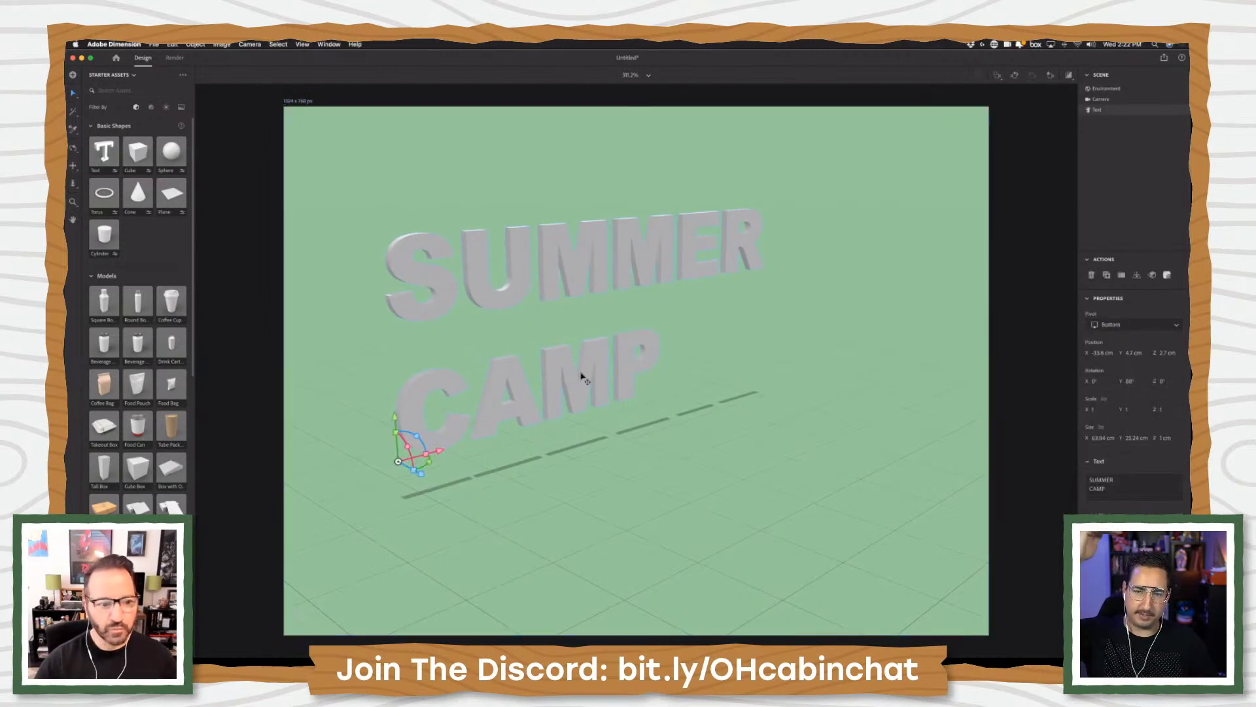
{"action": "left_click_drag", "start_coordinate": [438, 450], "coordinate": [516, 446]}
{"action": "left_click_drag", "start_coordinate": [468, 398], "coordinate": [470, 346]}
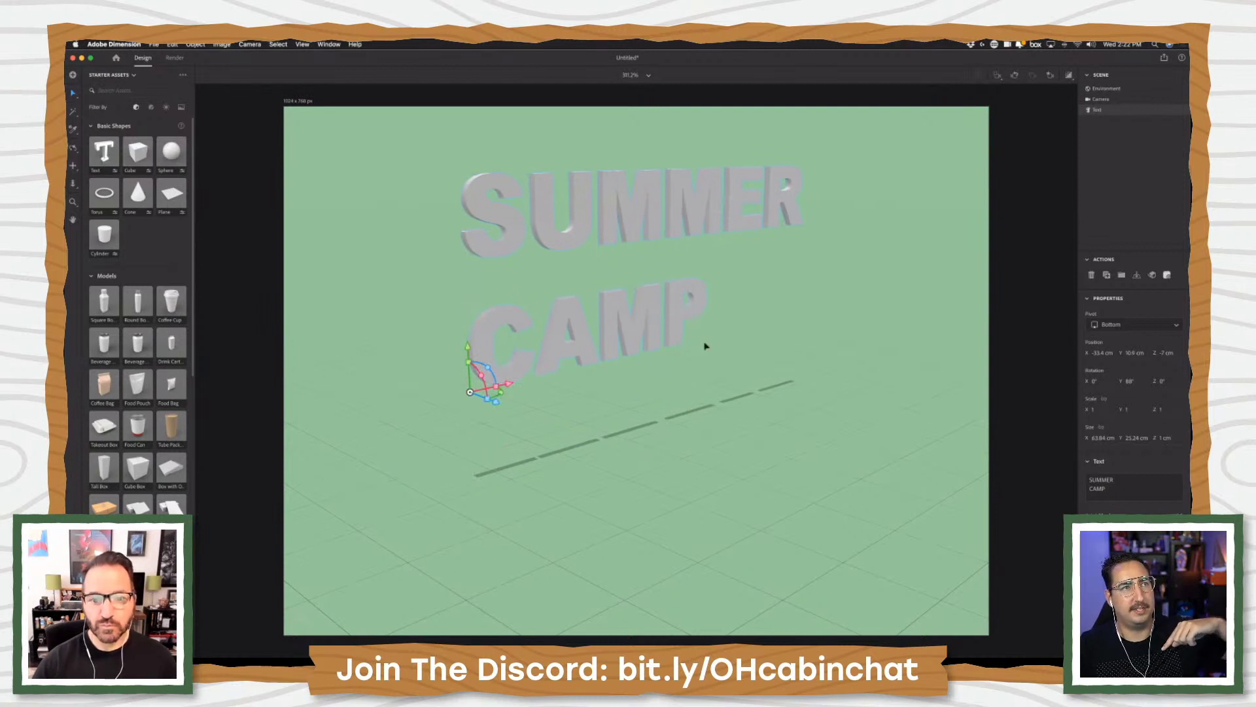
- Narrow the application window from its far edge so that all of the text properties fit on screen
{"action": "left_click", "coordinate": [1128, 495]}
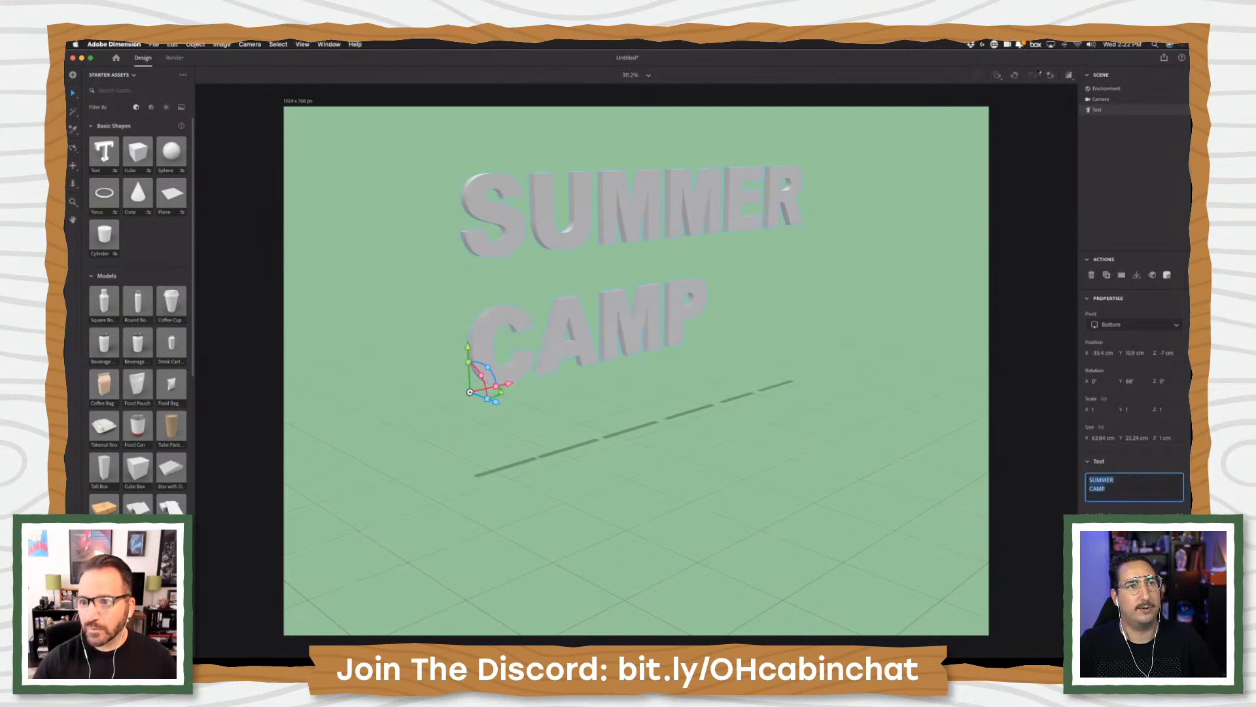
{"action": "left_click_drag", "start_coordinate": [1012, 61], "coordinate": [1039, 47]}
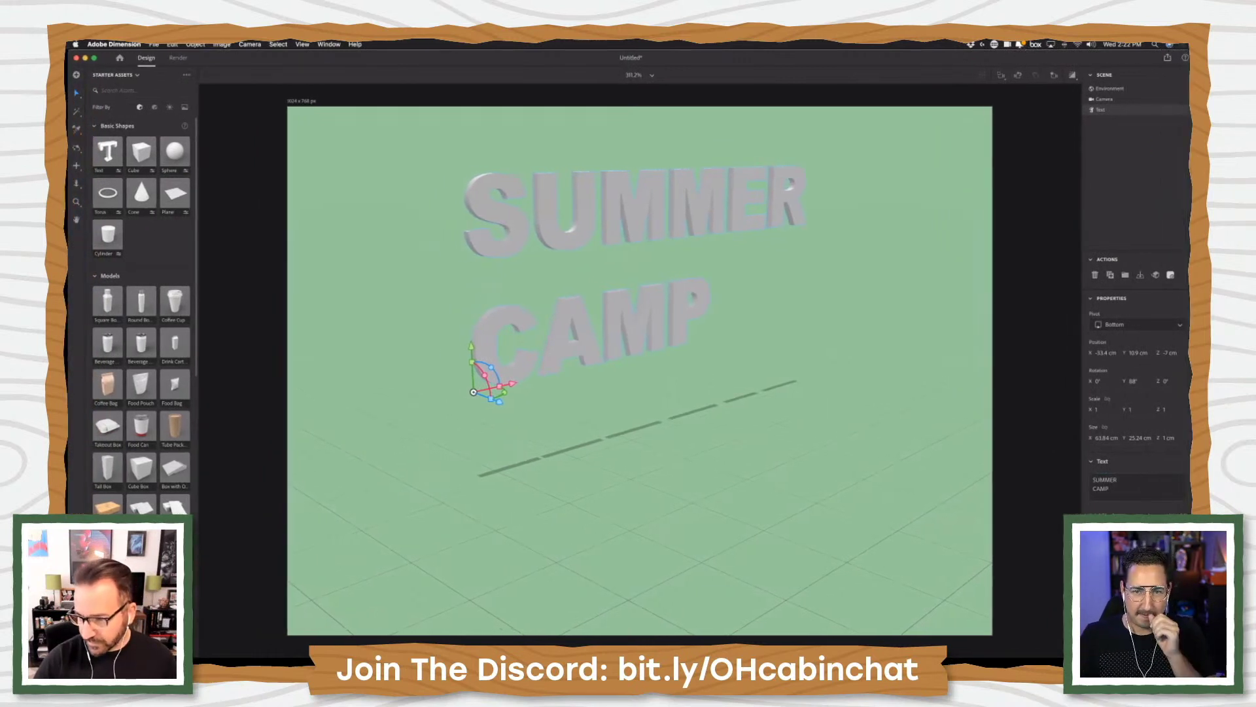
{"action": "left_click_drag", "start_coordinate": [1195, 657], "coordinate": [1069, 654]}
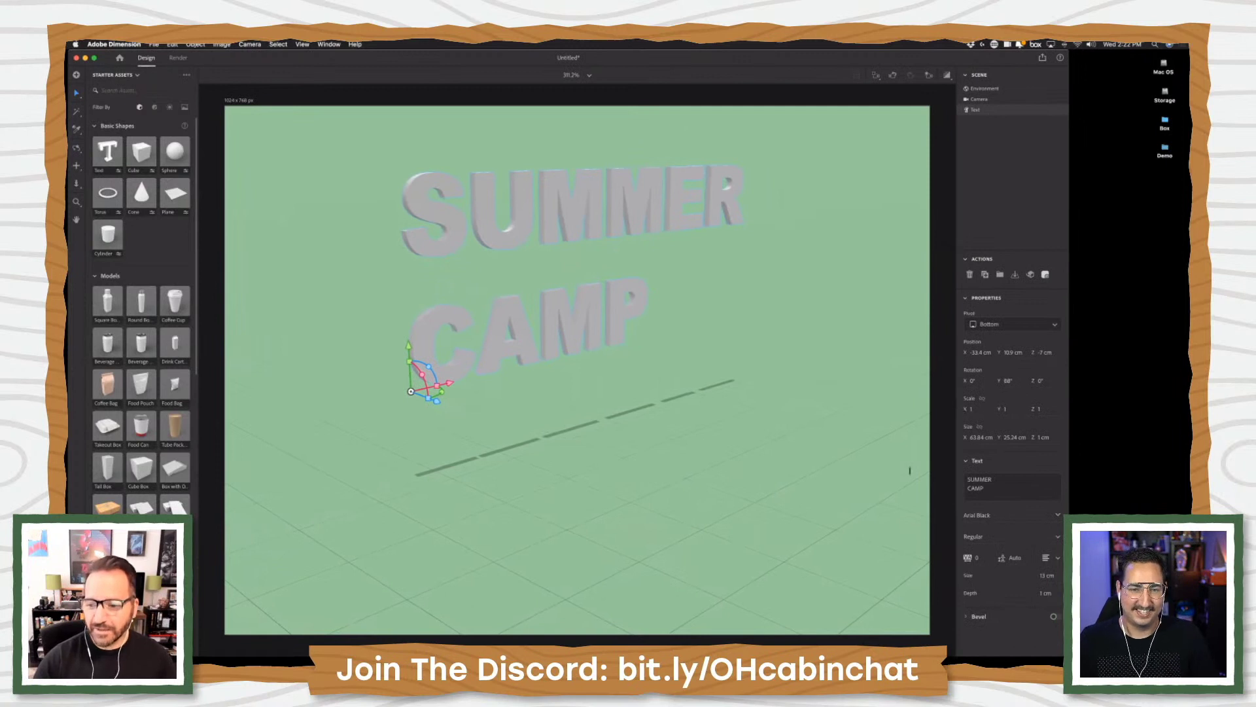
- Move the two-line text across the ground to about X -29.7 cm, Y 10.9 cm, Z 0.7 cm
{"action": "double_click", "coordinate": [579, 318]}
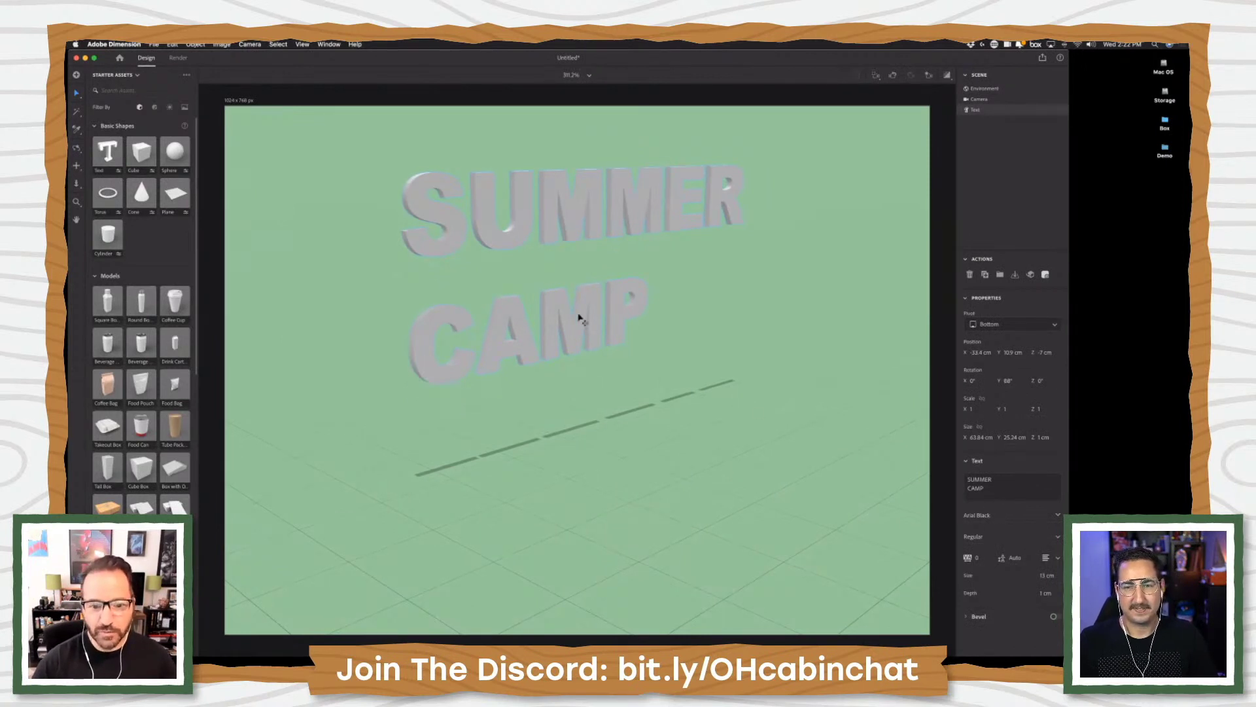
{"action": "left_click", "coordinate": [571, 345]}
{"action": "left_click_drag", "start_coordinate": [568, 314], "coordinate": [542, 326]}
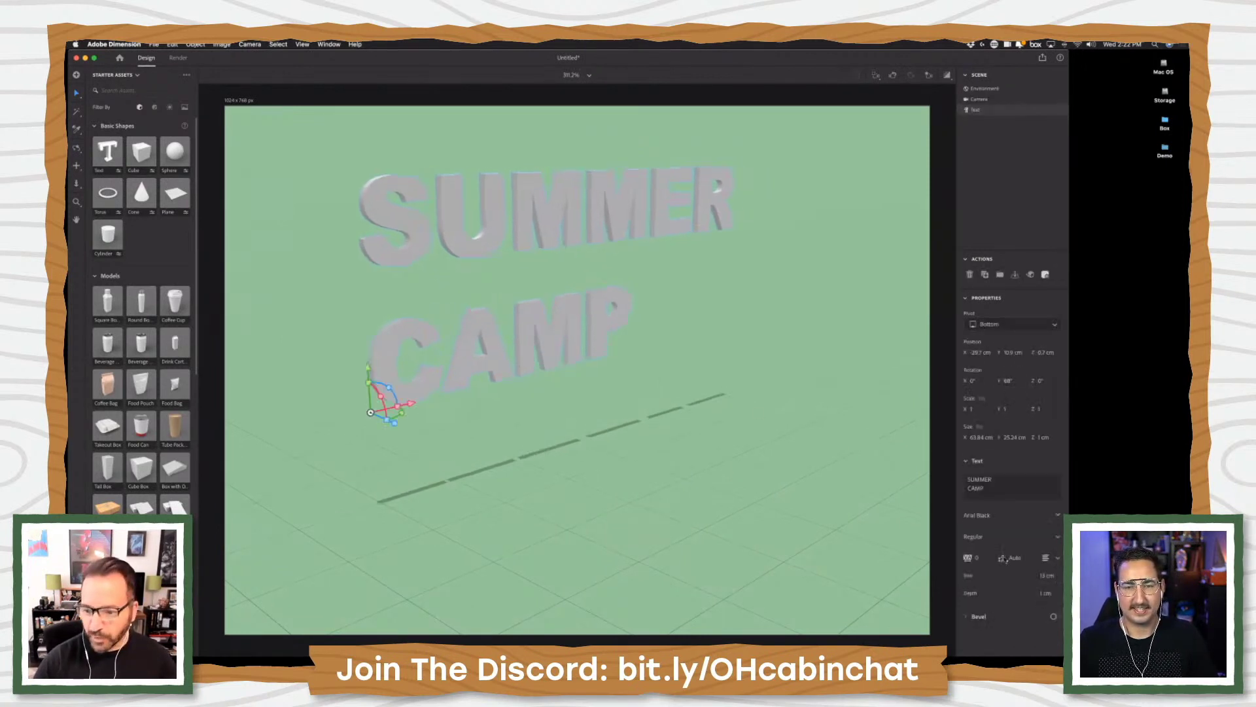
- Change the font of the SUMMER CAMP text to Bungee
{"action": "left_click", "coordinate": [1058, 516]}
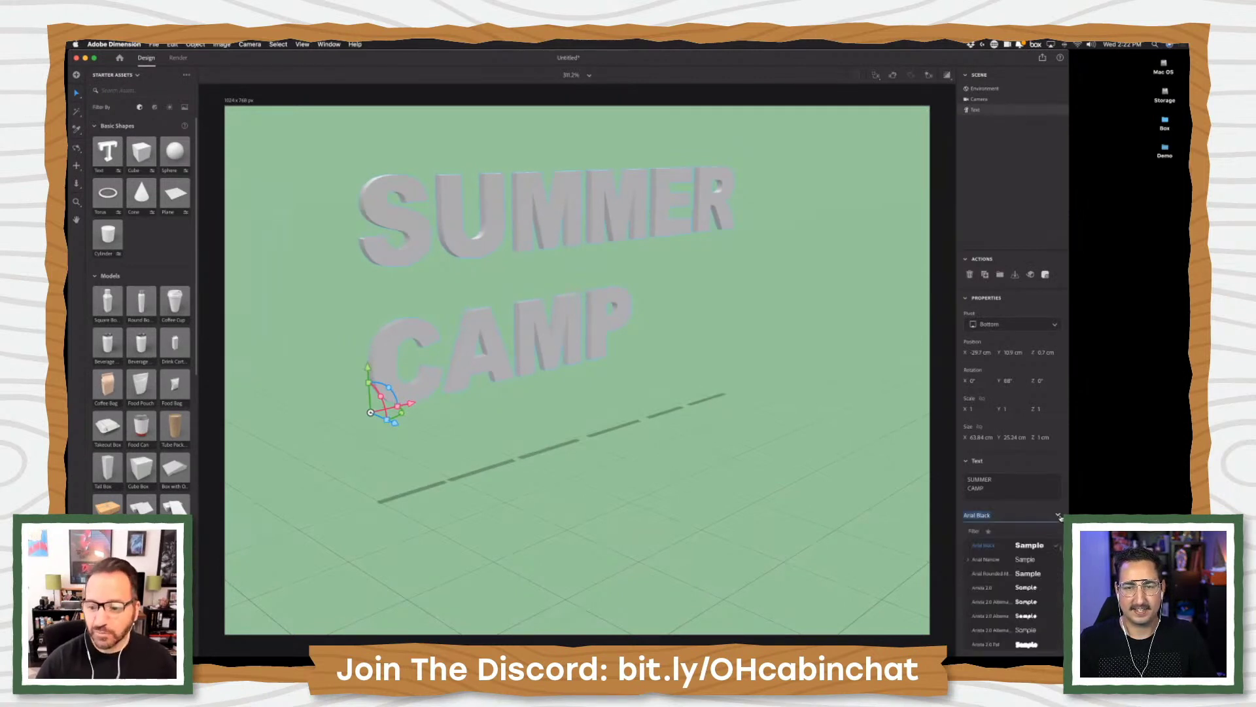
{"action": "scroll", "coordinate": [997, 632], "scroll_direction": "down", "scroll_amount": 5}
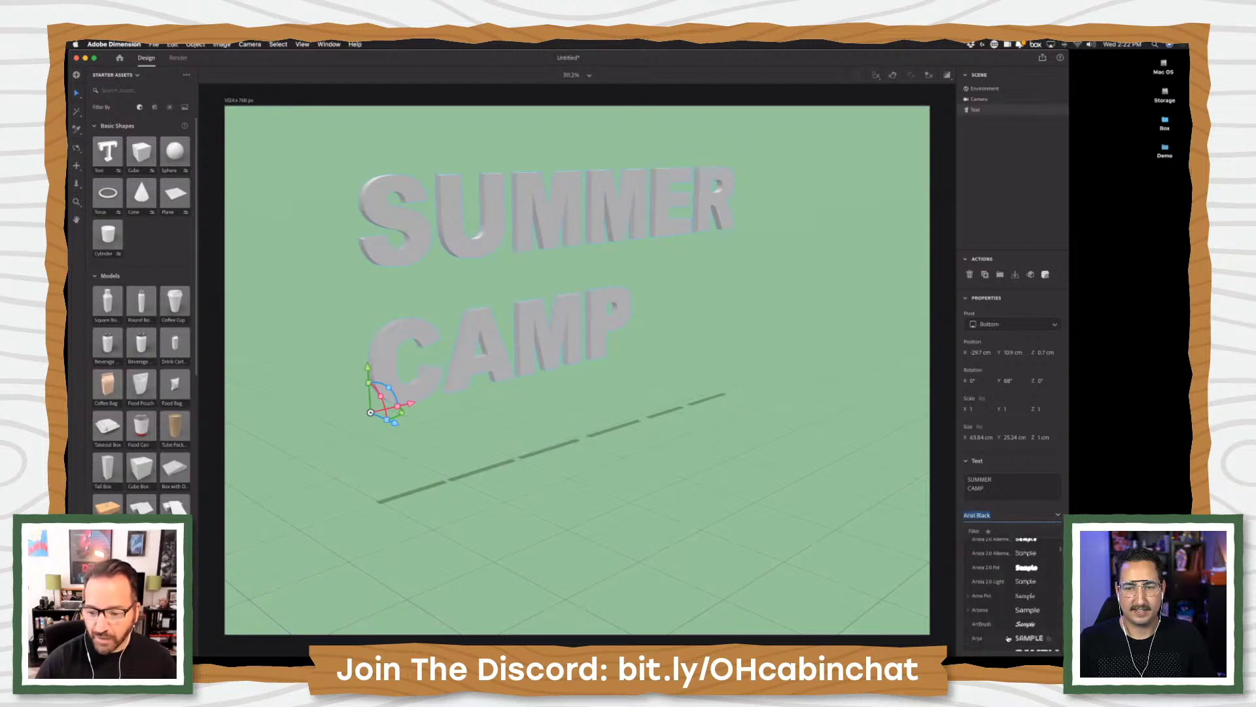
{"action": "scroll", "coordinate": [1008, 638], "scroll_direction": "down", "scroll_amount": 5}
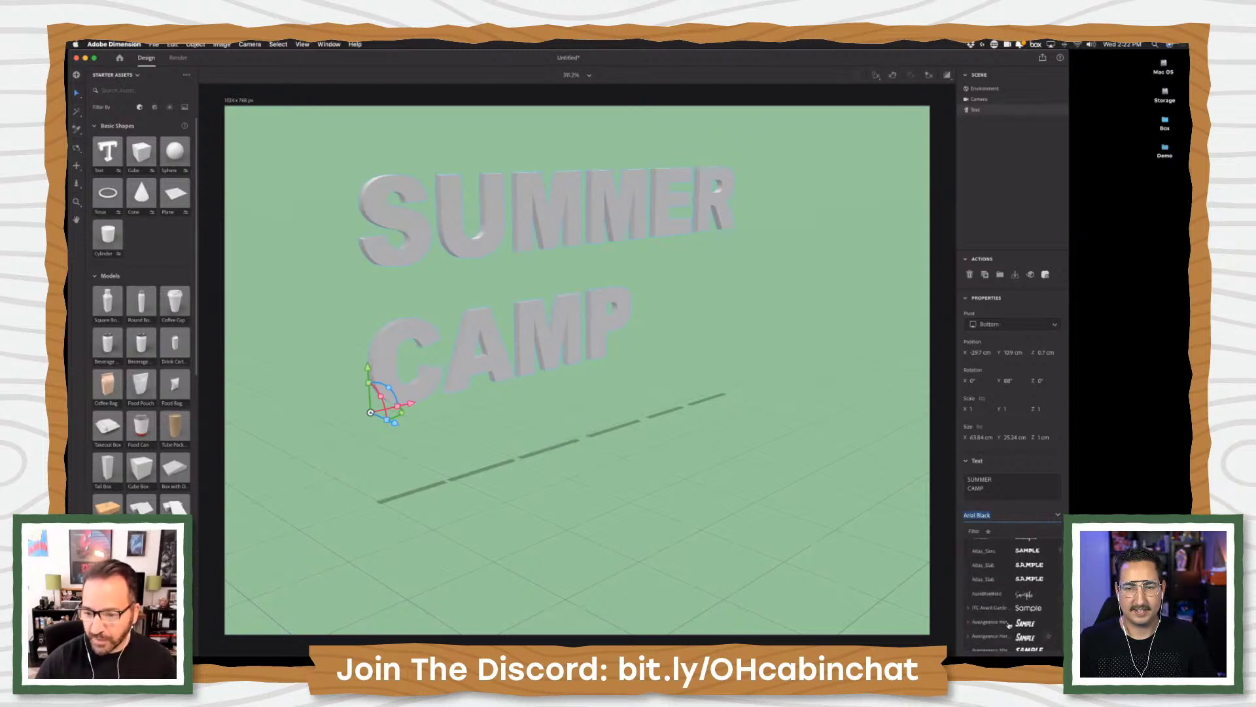
{"action": "scroll", "coordinate": [1012, 615], "scroll_direction": "down", "scroll_amount": 5}
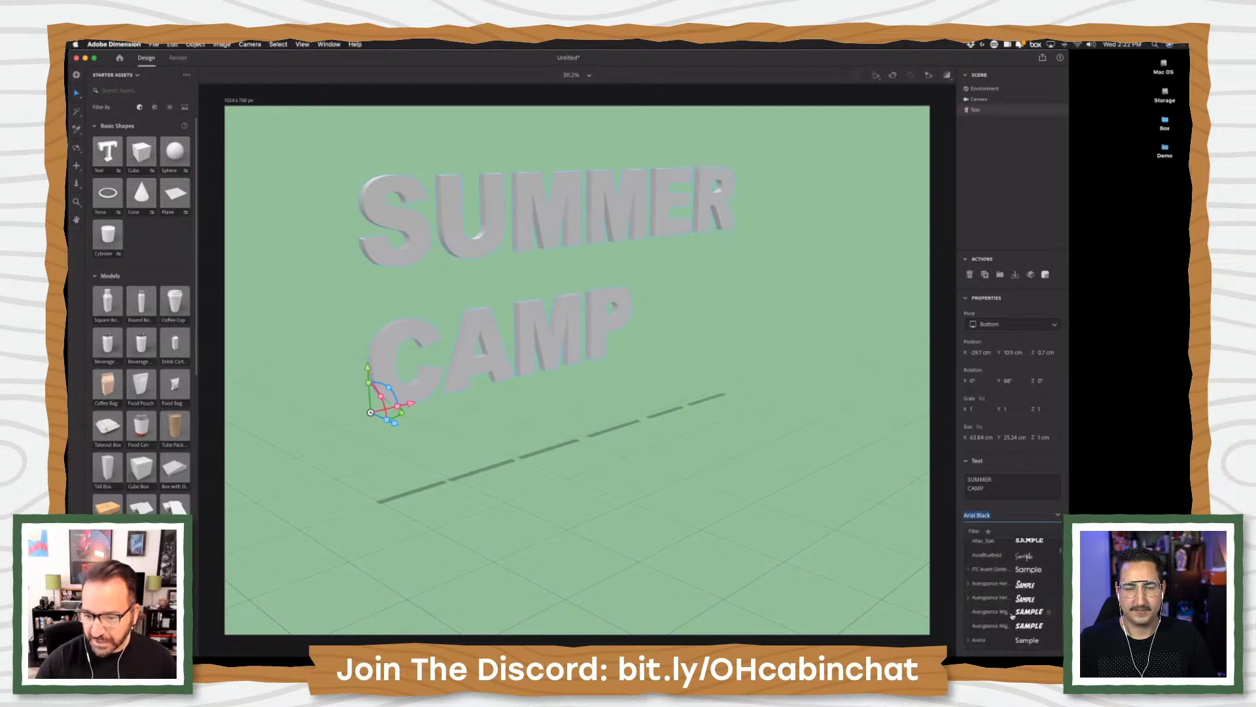
{"action": "scroll", "coordinate": [1013, 615], "scroll_direction": "down", "scroll_amount": 10}
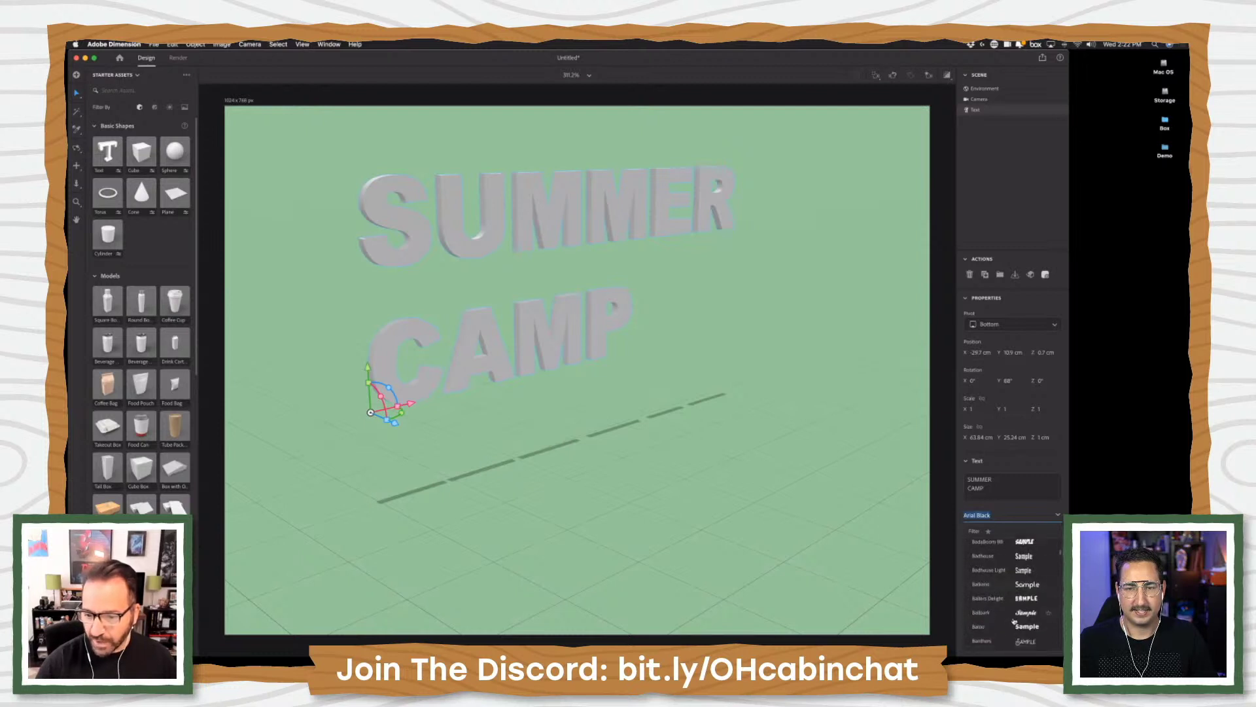
{"action": "scroll", "coordinate": [1015, 621], "scroll_direction": "down", "scroll_amount": 3}
{"action": "type", "text": "bo"}
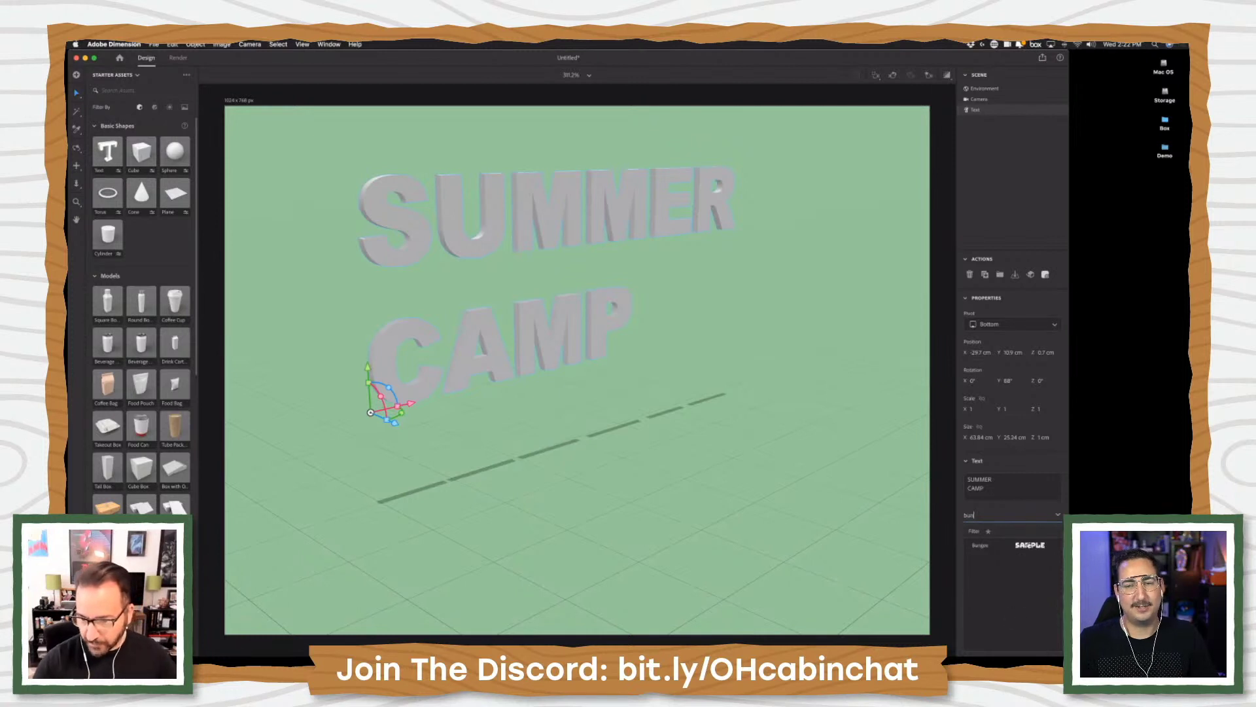
{"action": "left_click", "coordinate": [1028, 546]}
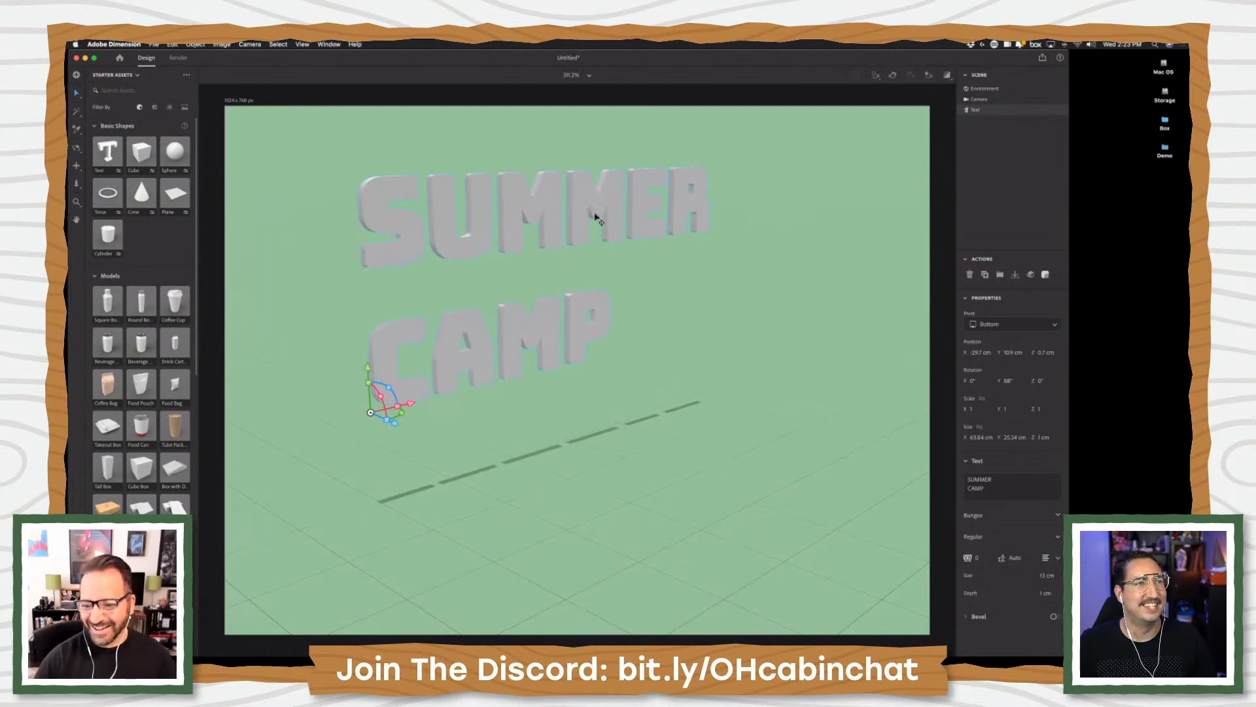
- Try to tighten the line spacing between SUMMER and CAMP to -5 cm
{"action": "left_click", "coordinate": [1012, 559]}
{"action": "left_click", "coordinate": [1001, 559]}
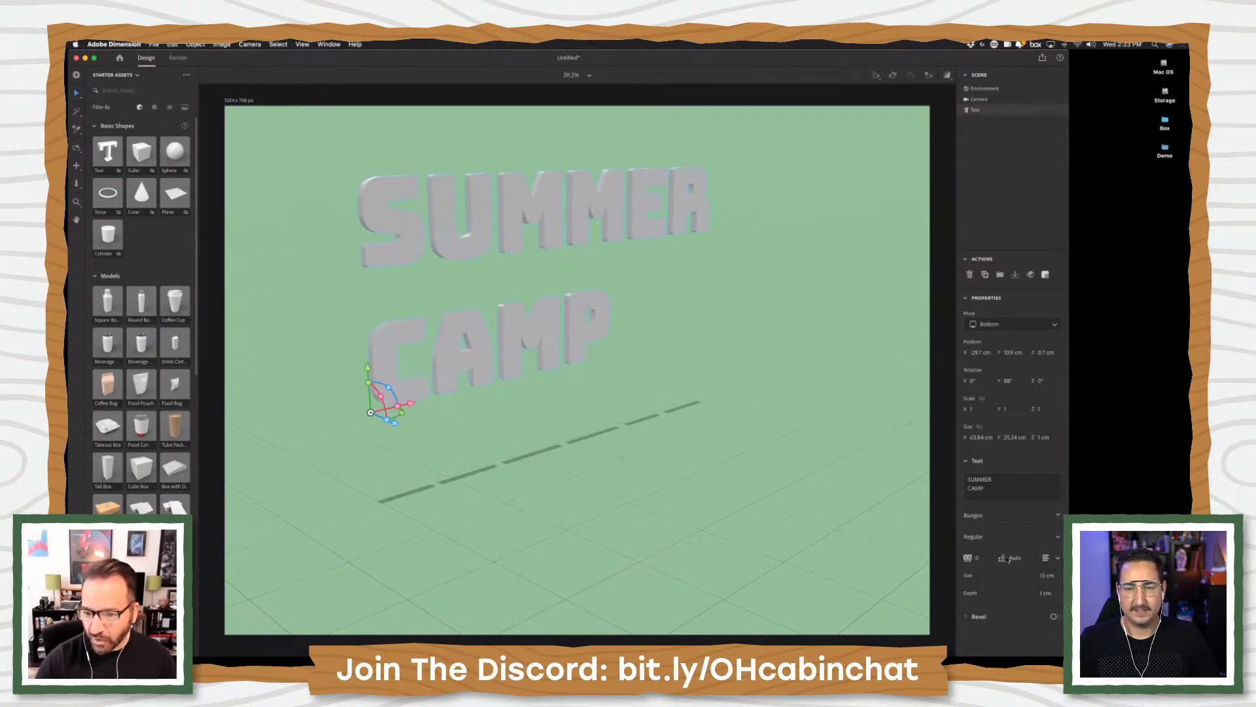
{"action": "left_click", "coordinate": [1047, 558]}
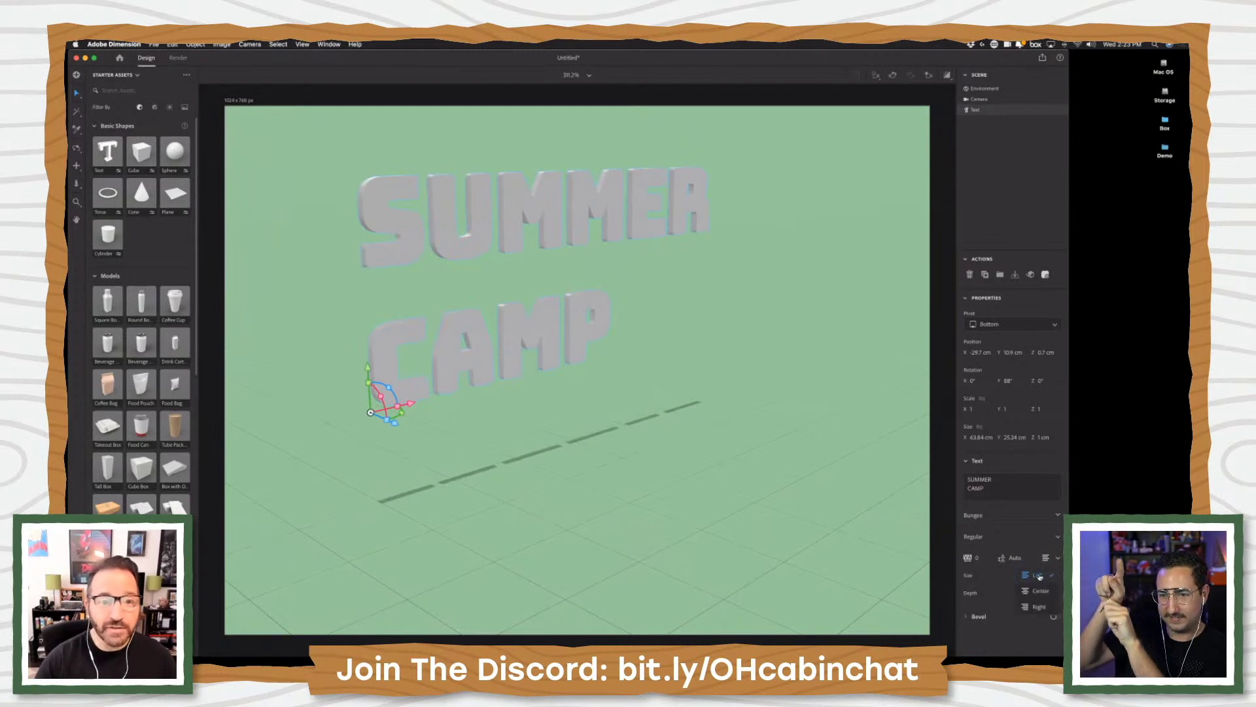
{"action": "left_click", "coordinate": [1010, 557]}
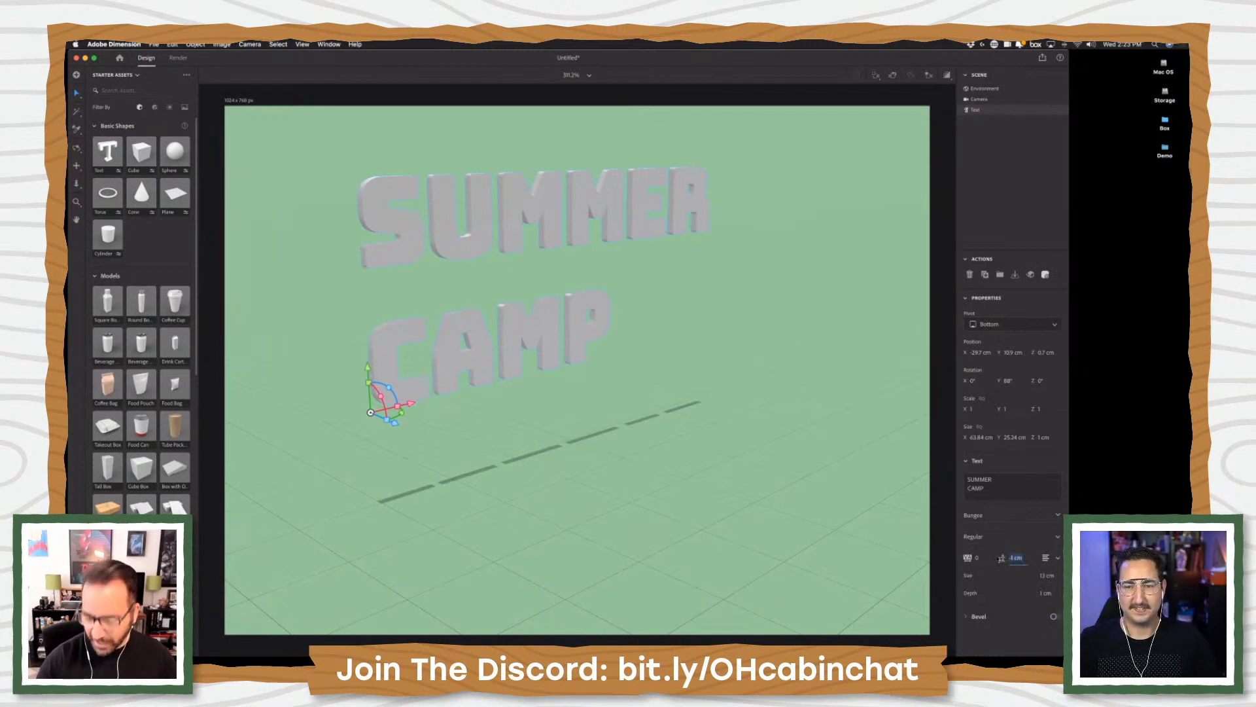
{"action": "type", "text": "-5"}
{"action": "key", "text": "Return"}
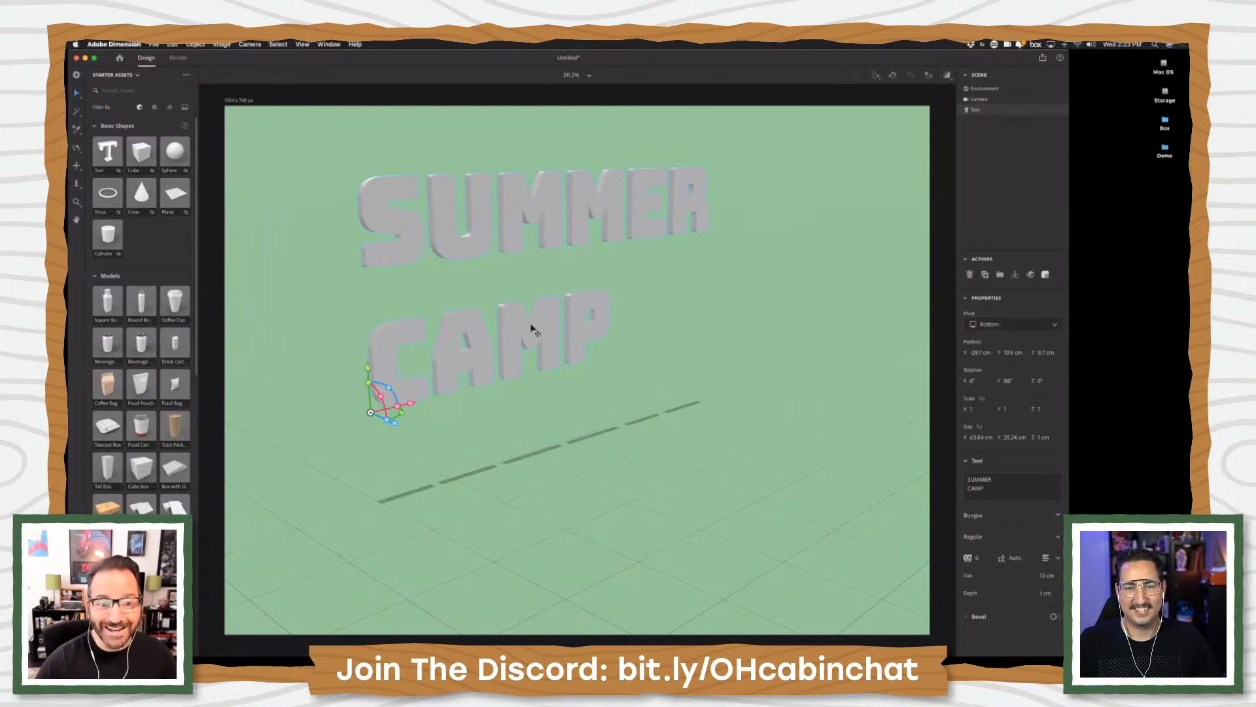
- Move the text closer to the camera, to about X -16 cm, Y 11 cm, Z 12 cm, and leave it selected
{"action": "left_click_drag", "start_coordinate": [536, 327], "coordinate": [544, 367]}
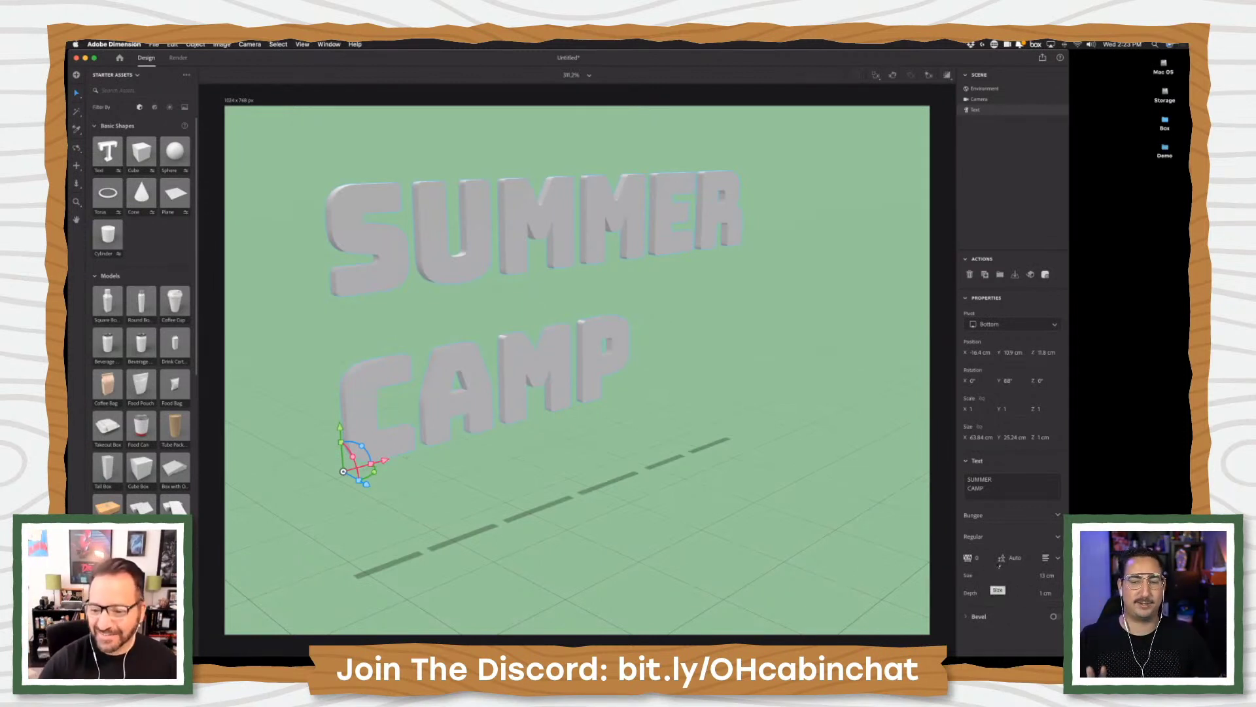
{"action": "left_click", "coordinate": [1018, 560]}
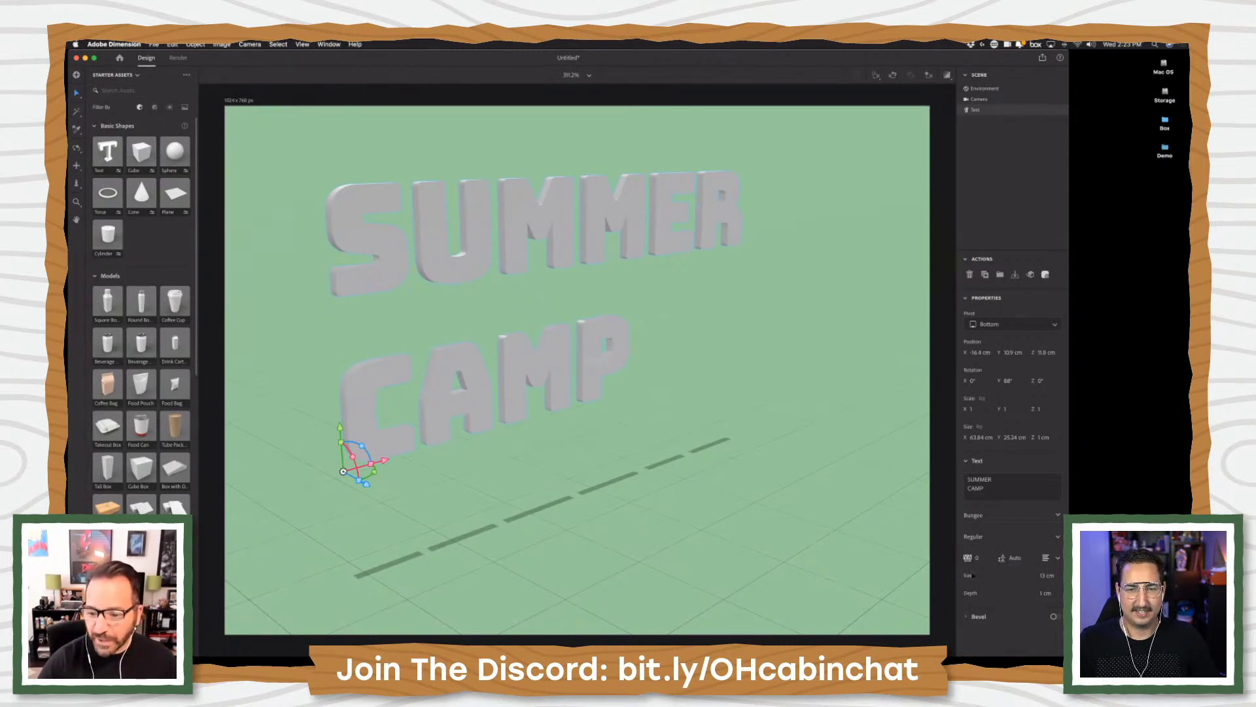
{"action": "left_click", "coordinate": [768, 451]}
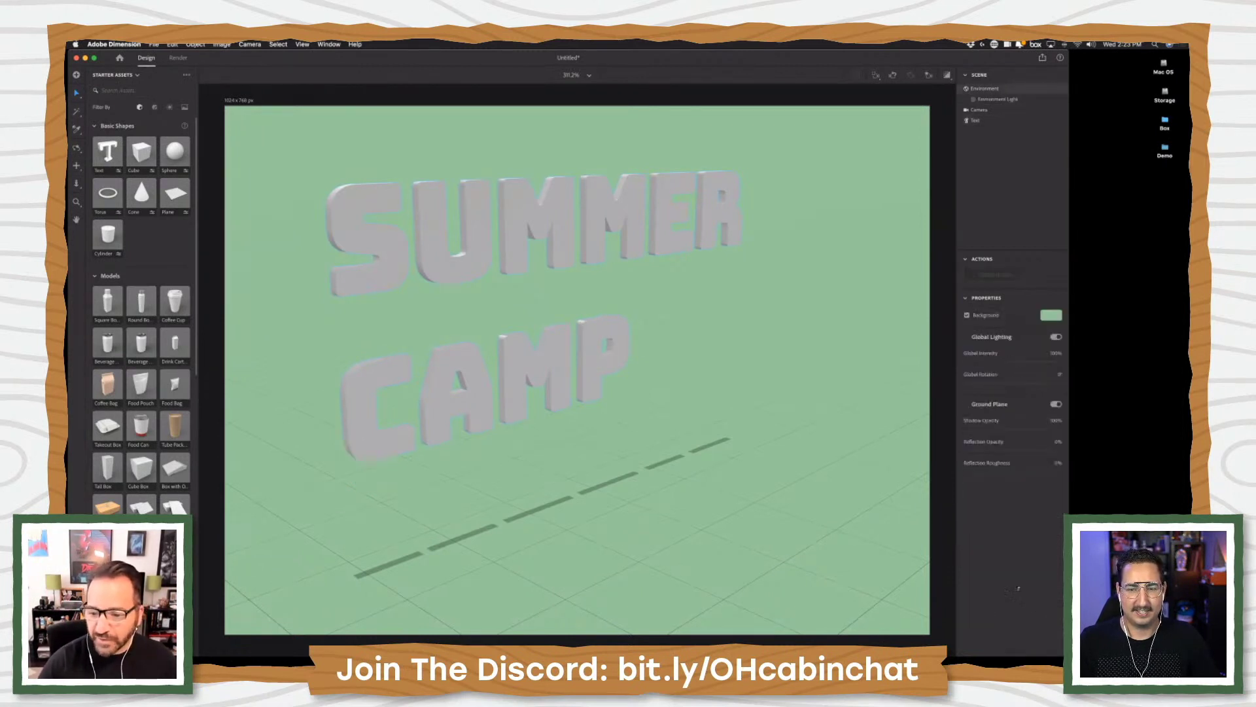
{"action": "left_click", "coordinate": [443, 271]}
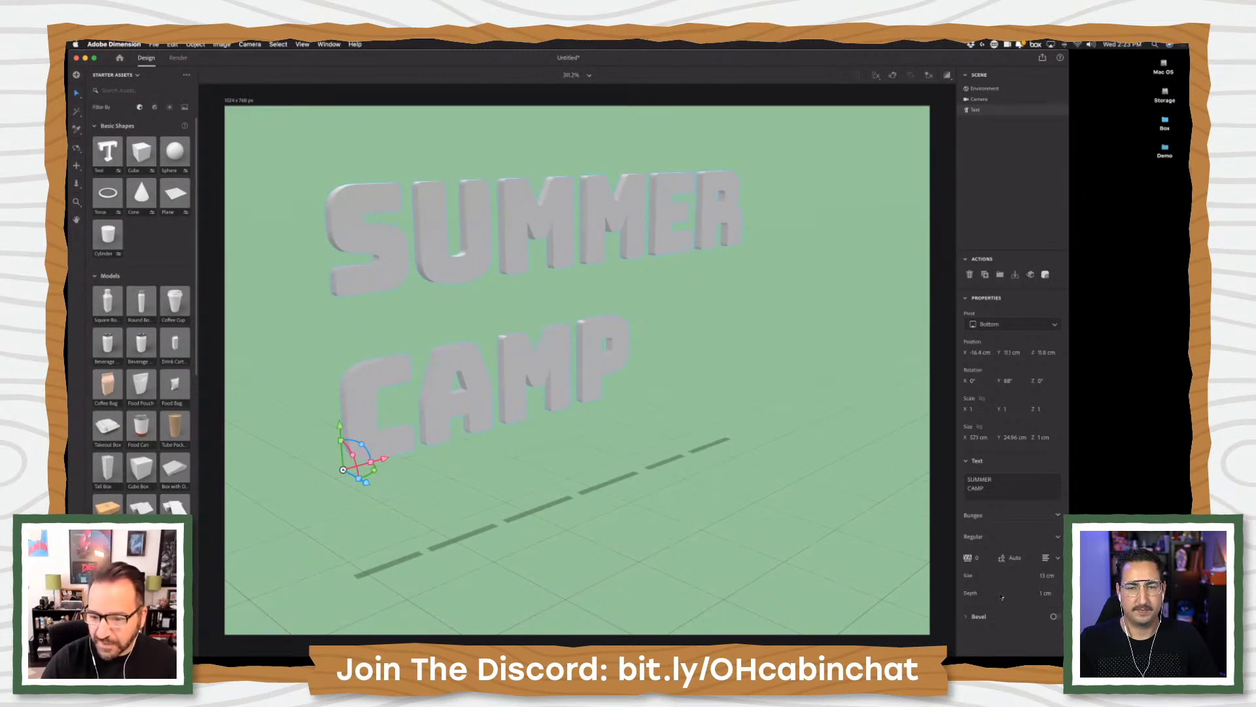
- Set the extrusion depth of the SUMMER CAMP text to 10 cm
{"action": "left_click", "coordinate": [1045, 592]}
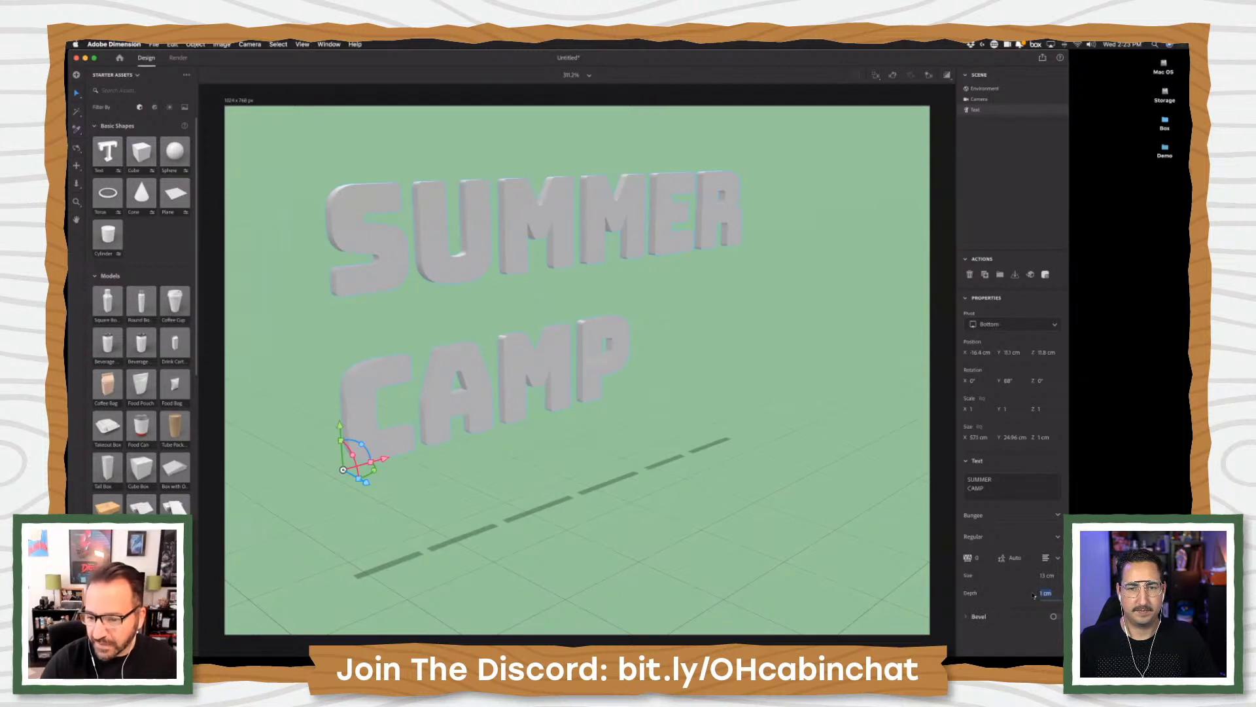
{"action": "left_click", "coordinate": [1028, 593]}
{"action": "left_click", "coordinate": [1058, 593]}
{"action": "key", "text": "super+a"}
{"action": "left_click", "coordinate": [1034, 600]}
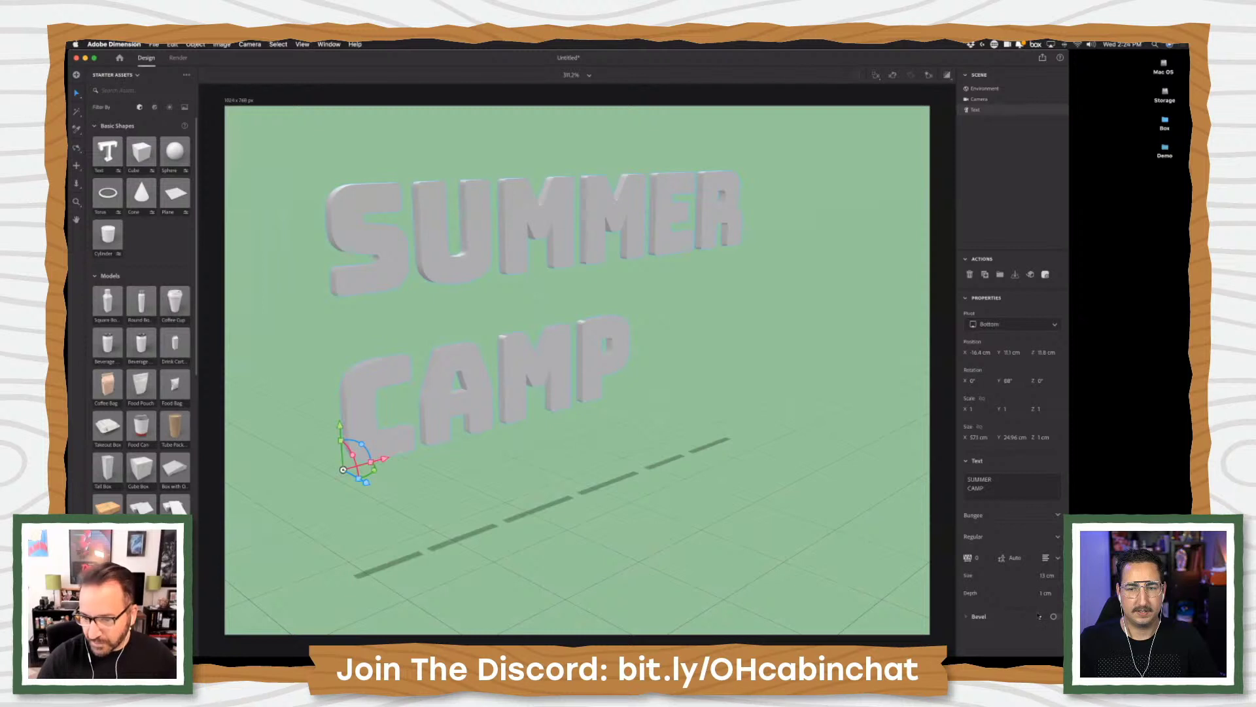
{"action": "left_click", "coordinate": [1057, 538]}
{"action": "left_click", "coordinate": [1056, 537]}
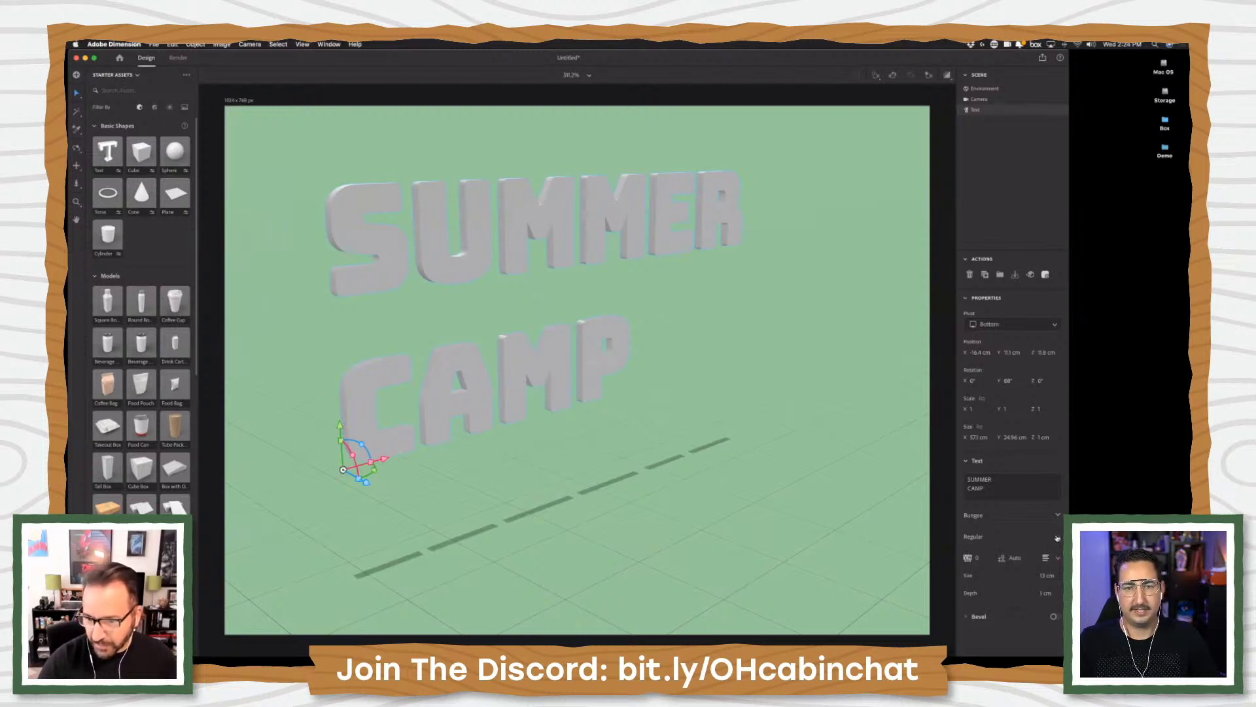
{"action": "left_click", "coordinate": [979, 617]}
{"action": "scroll", "coordinate": [984, 564], "scroll_direction": "down", "scroll_amount": 3}
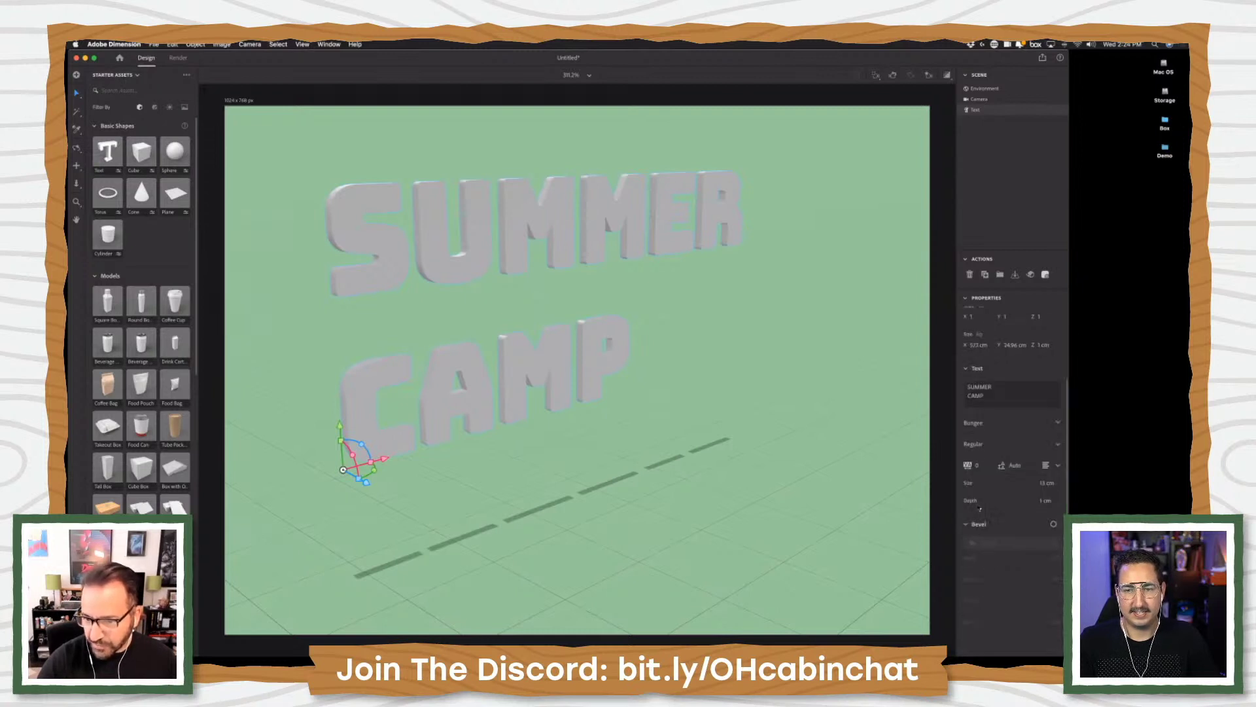
{"action": "left_click", "coordinate": [1043, 500]}
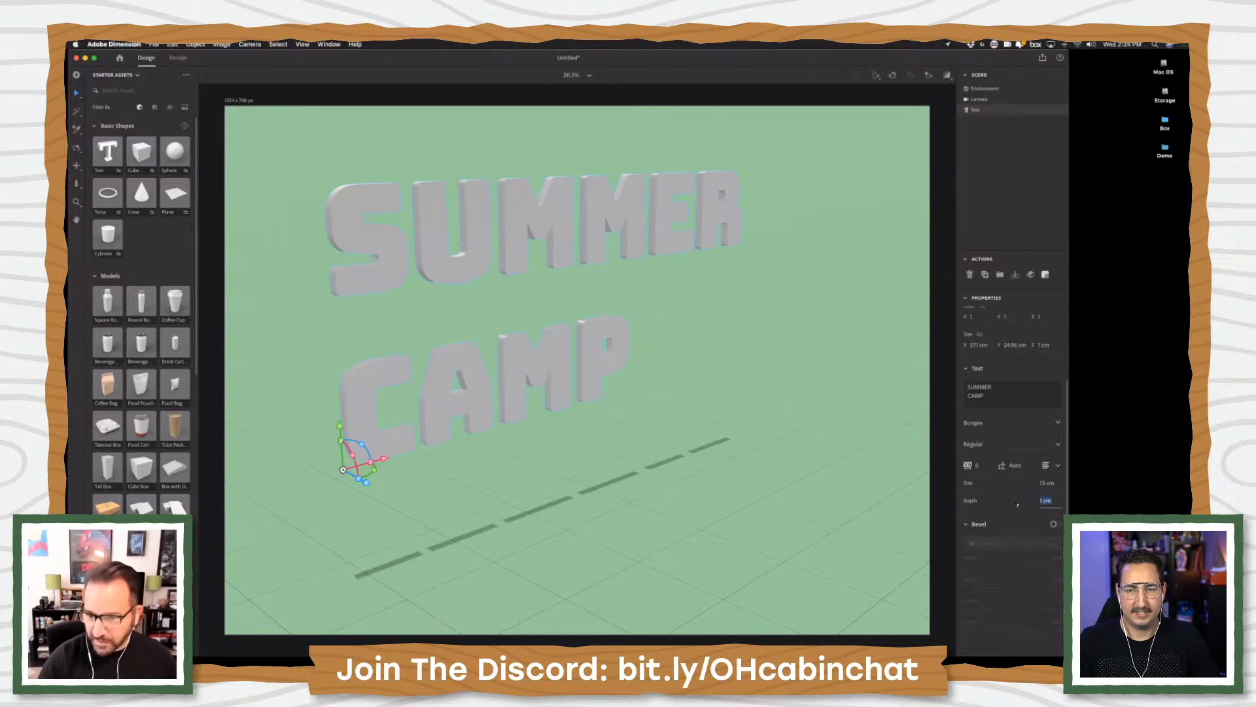
{"action": "type", "text": "10"}
{"action": "key", "text": "Return"}
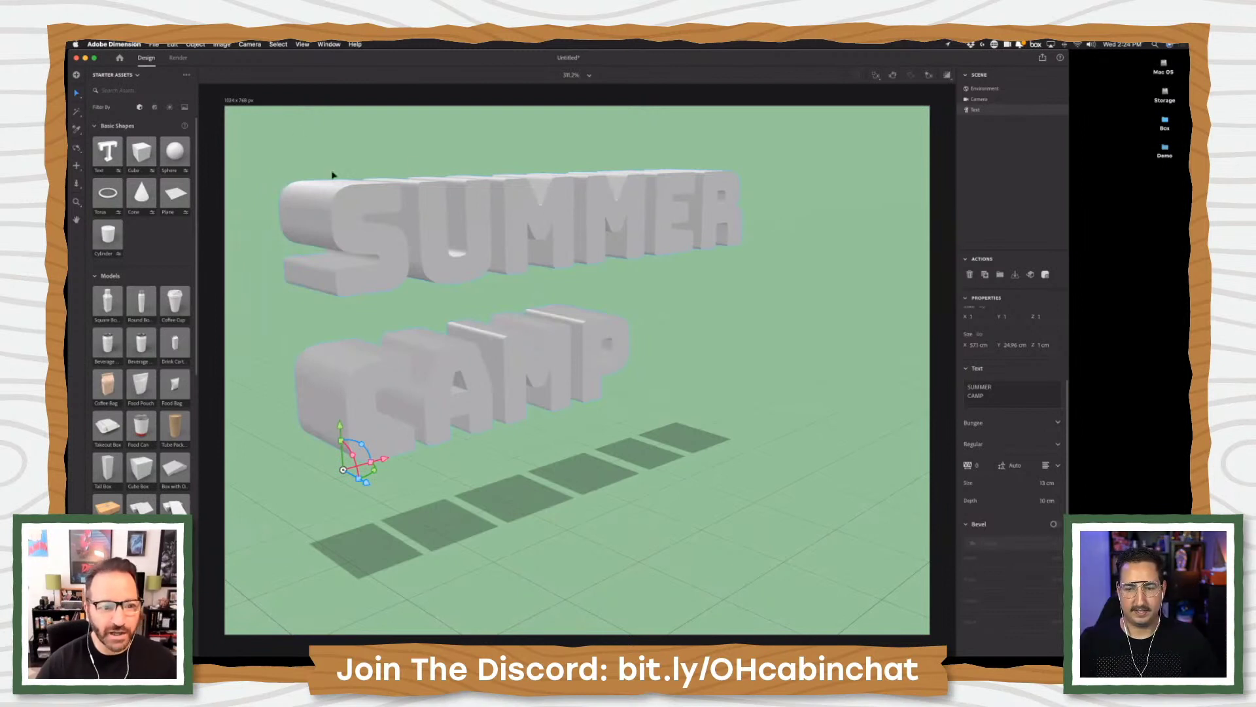
- Turn on the bevel for the text and set its shape to Round
{"action": "left_click", "coordinate": [1053, 525]}
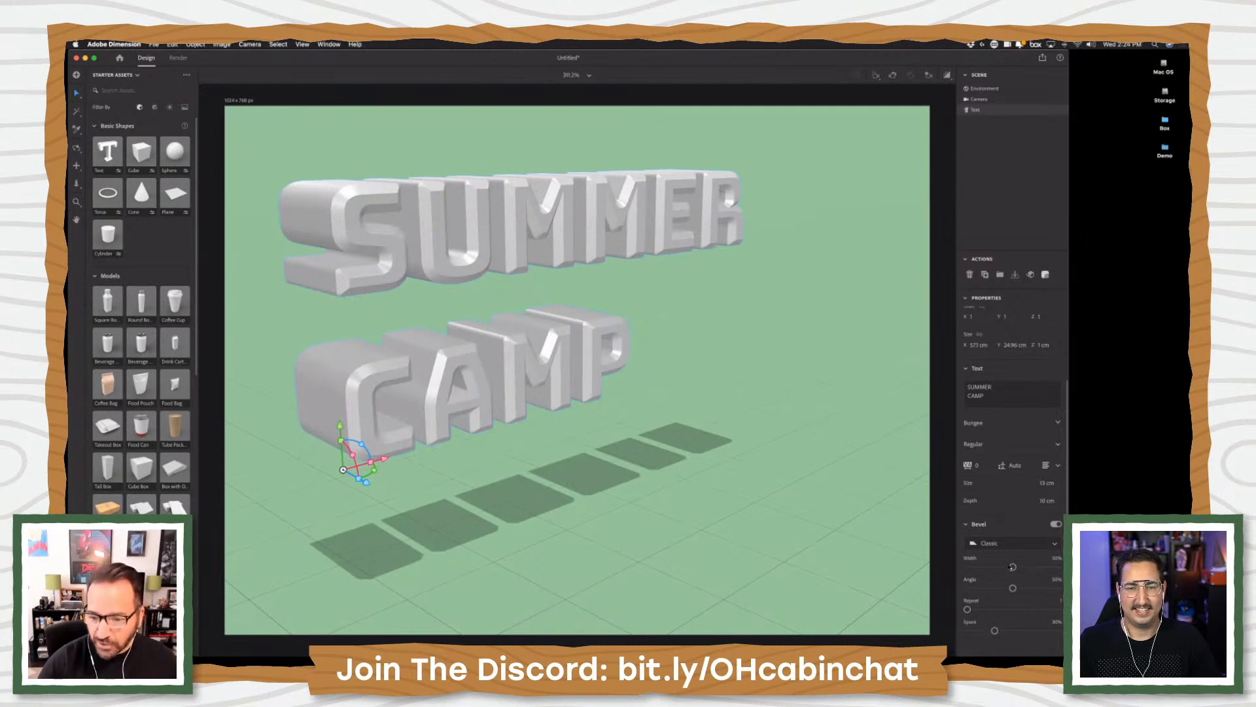
{"action": "left_click", "coordinate": [1001, 545]}
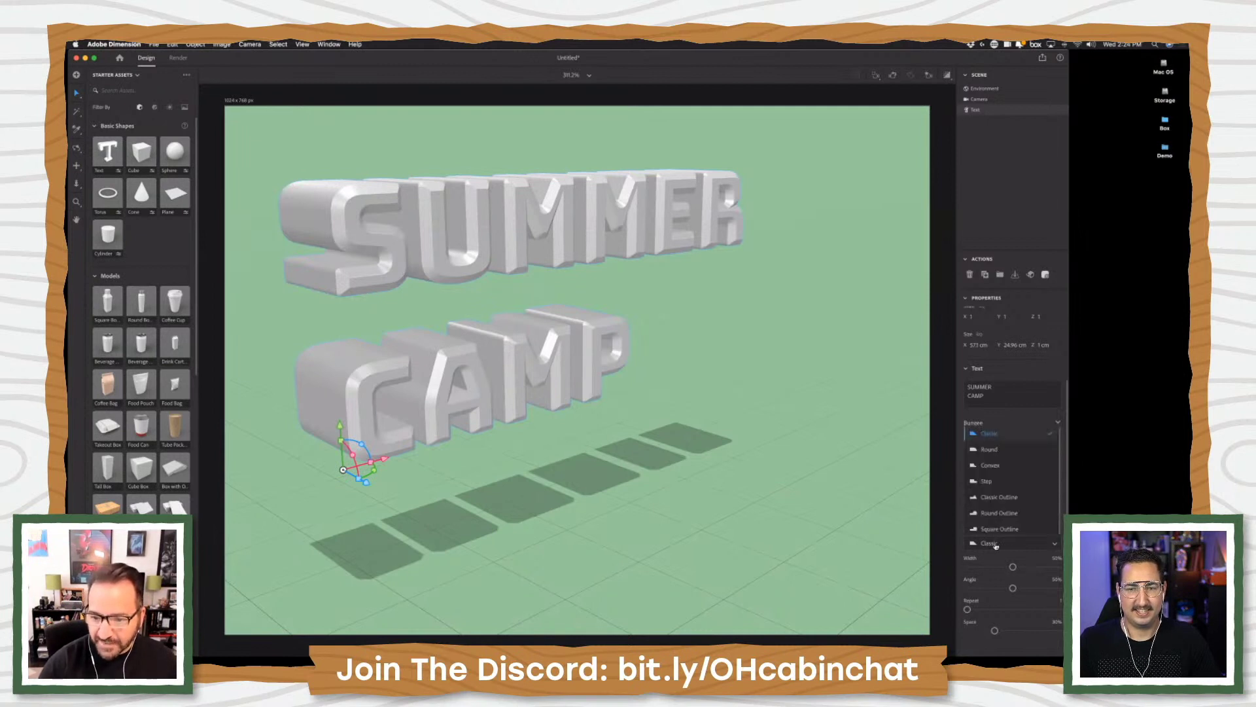
{"action": "left_click", "coordinate": [997, 454]}
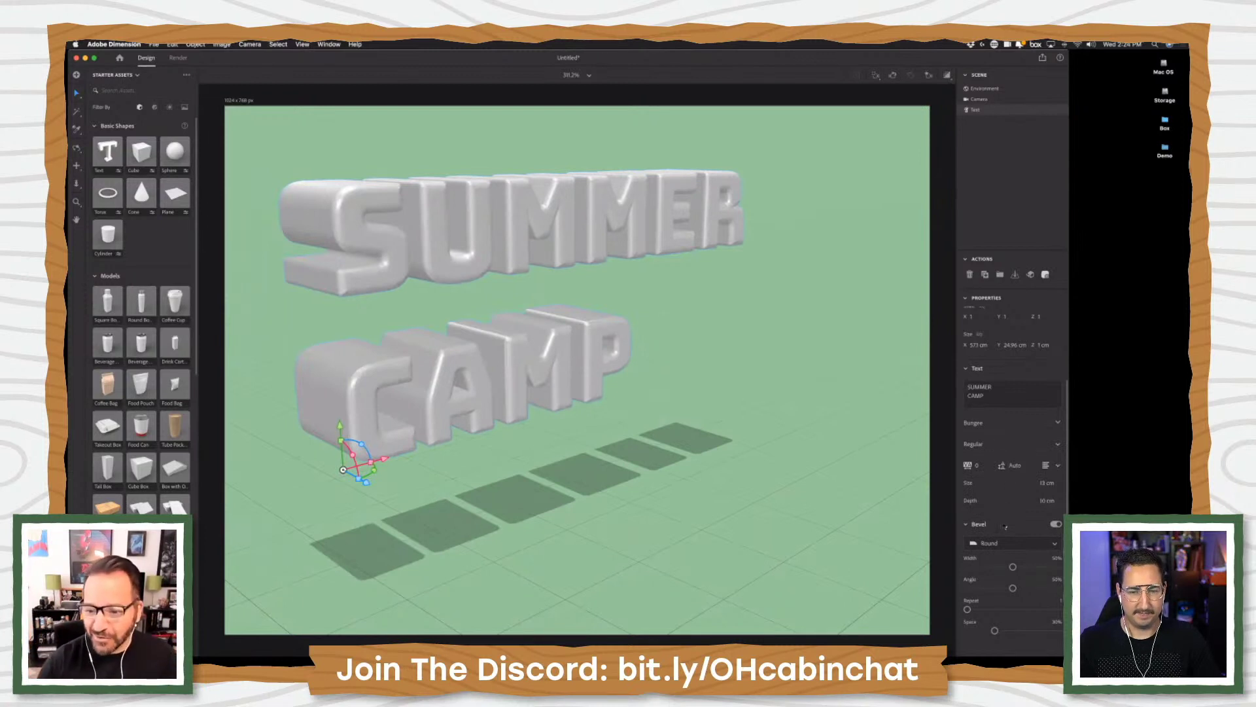
- Change the text's bevel shape to Square Outline and raise its repeat to 2
{"action": "left_click", "coordinate": [1004, 545]}
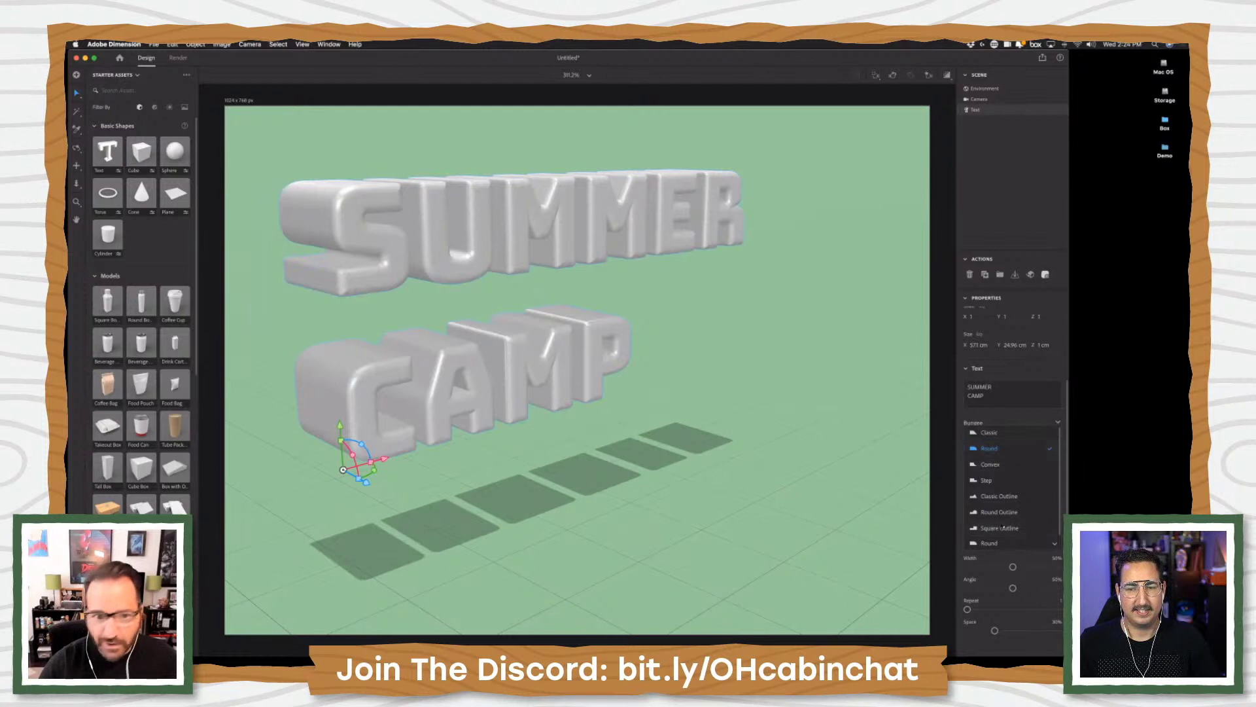
{"action": "left_click", "coordinate": [1002, 528]}
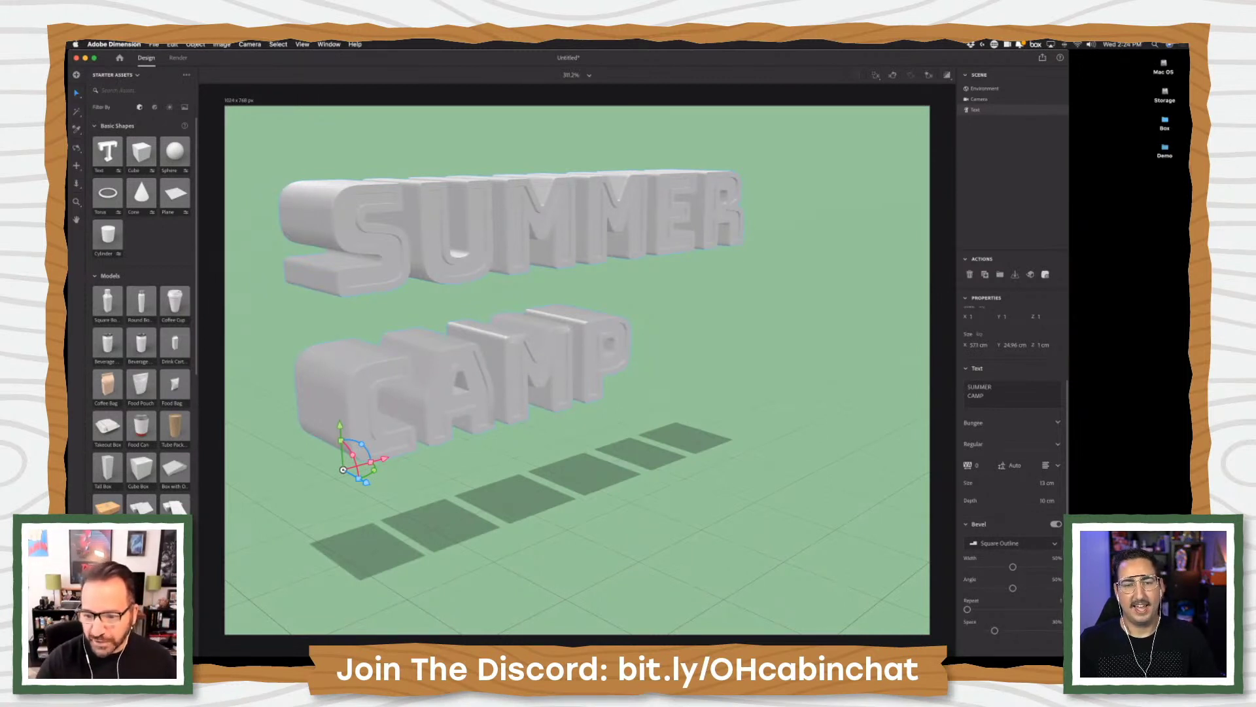
{"action": "mouse_move", "coordinate": [973, 614]}
{"action": "left_mouse_down"}
{"action": "mouse_move", "coordinate": [988, 608]}
{"action": "mouse_move", "coordinate": [977, 609]}
{"action": "left_mouse_up"}
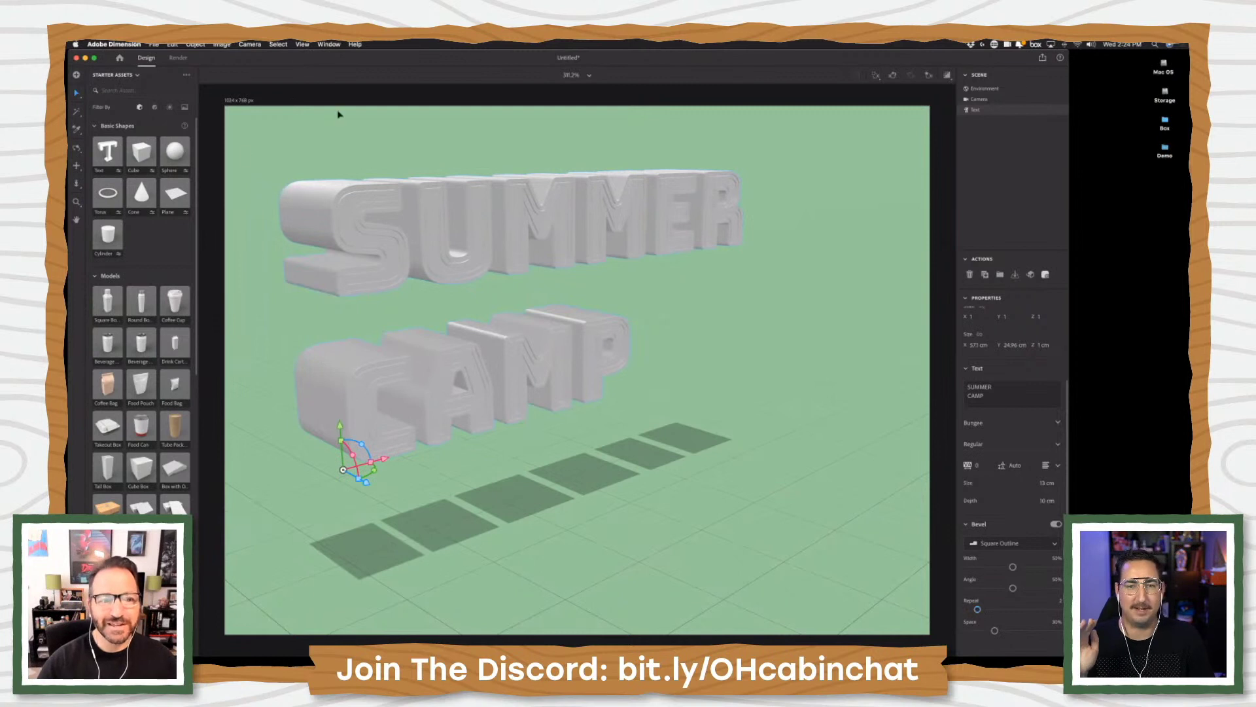
- Reframe the camera closer to the text and orbit it to a low angle, keeping both lines and their shadow in frame
{"action": "left_click", "coordinate": [76, 165]}
{"action": "left_click_drag", "start_coordinate": [474, 263], "coordinate": [531, 274]}
{"action": "scroll", "coordinate": [534, 333], "scroll_direction": "down", "scroll_amount": 1}
{"action": "scroll", "coordinate": [534, 333], "scroll_direction": "up", "scroll_amount": 5}
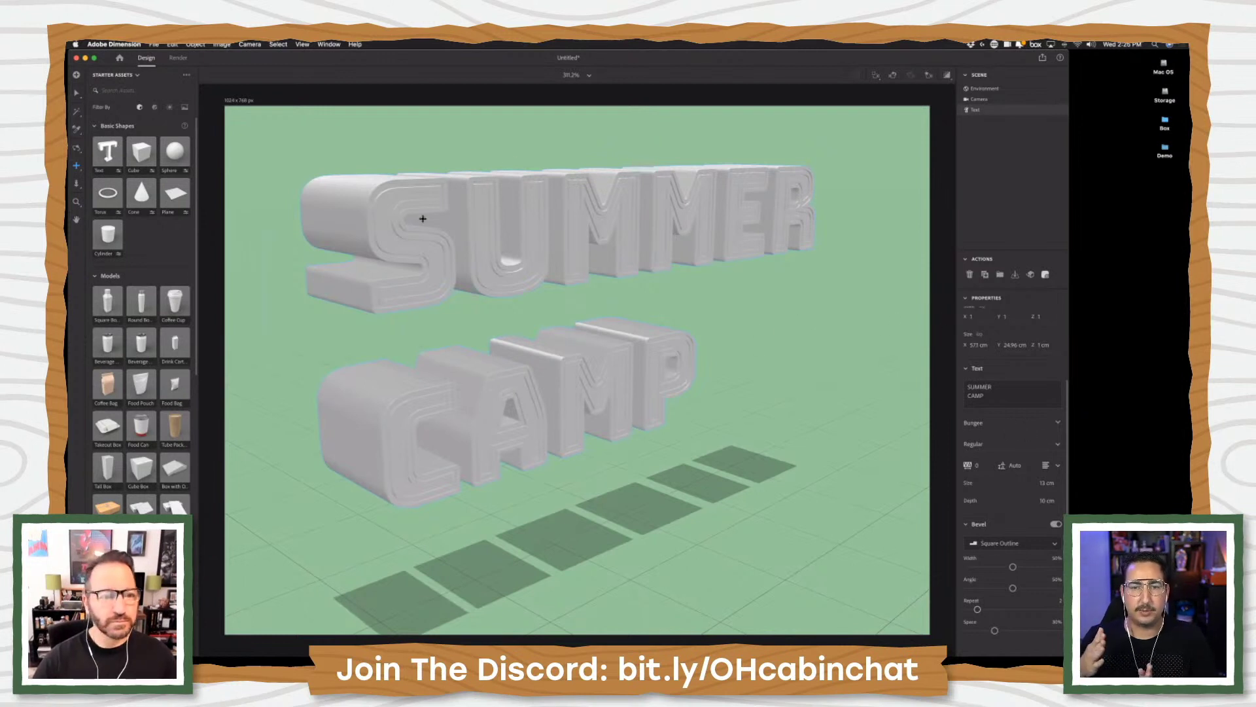
{"action": "left_click", "coordinate": [77, 150]}
{"action": "left_click_drag", "start_coordinate": [403, 344], "coordinate": [356, 280]}
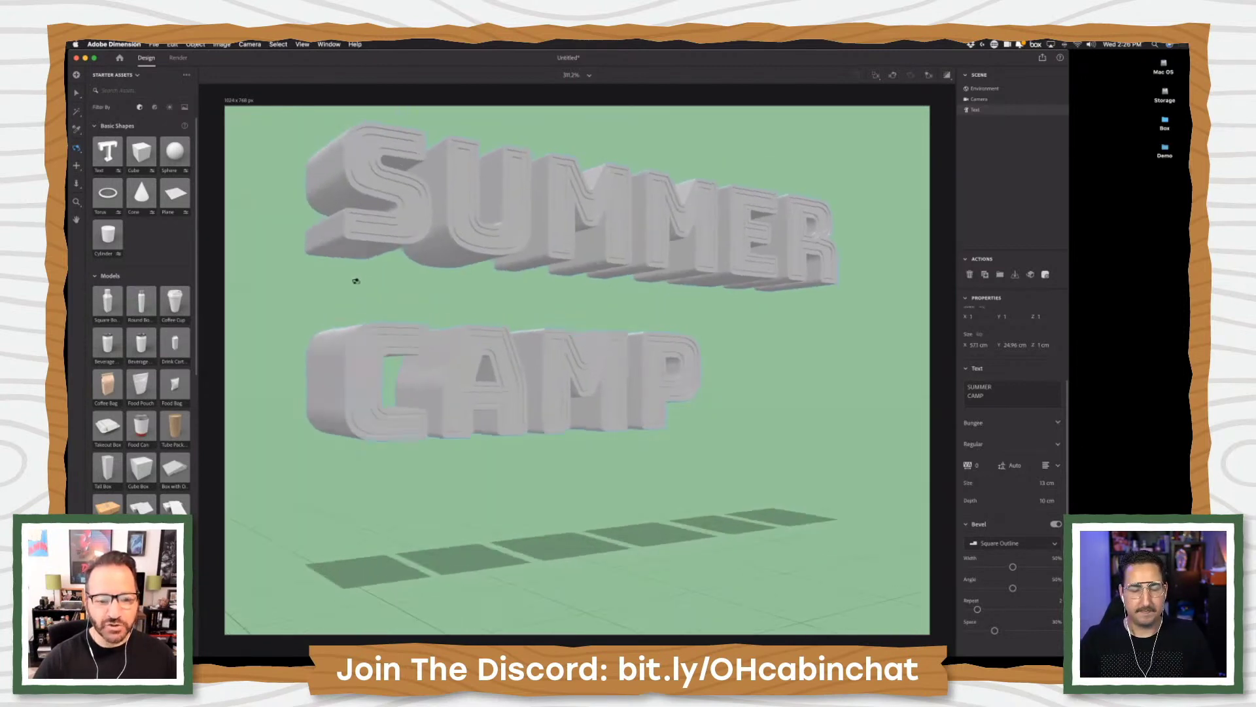
{"action": "left_click", "coordinate": [77, 165]}
{"action": "left_click_drag", "start_coordinate": [617, 269], "coordinate": [616, 286]}
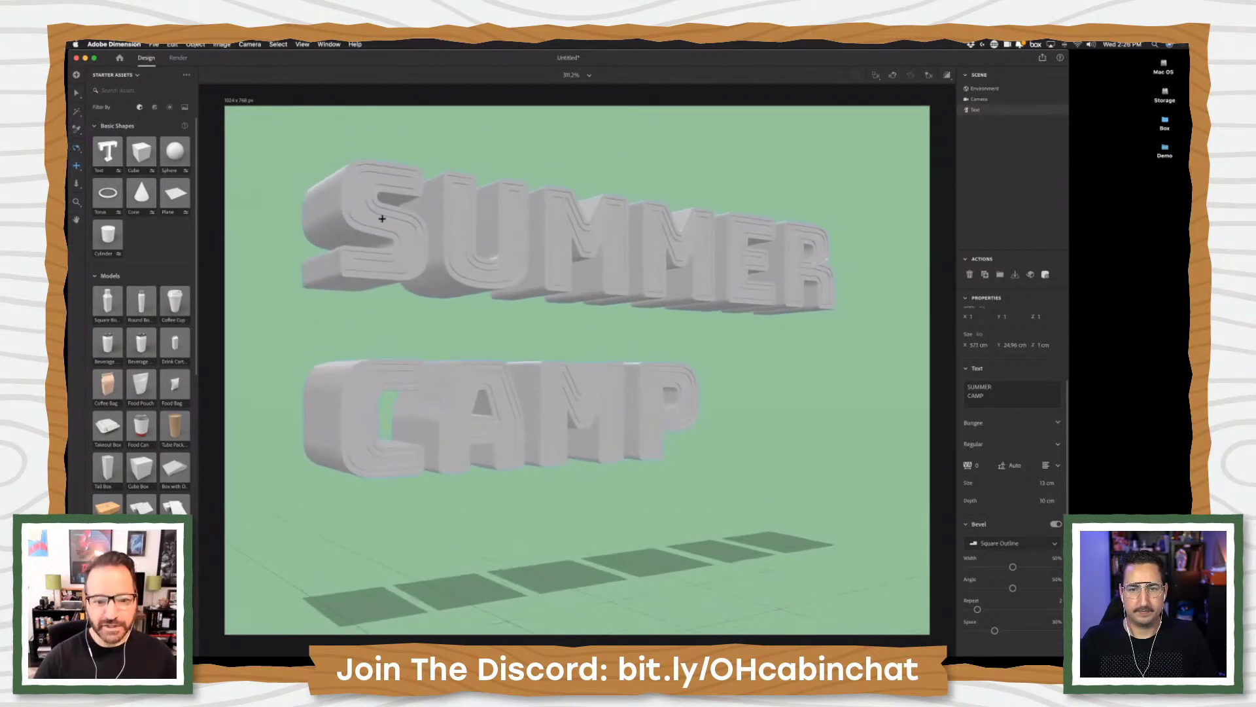
- Fine-tune the text's Square Outline bevel by lowering its angle slightly, keeping the repeat at 2 and increasing the space between outlines
{"action": "left_click", "coordinate": [78, 93]}
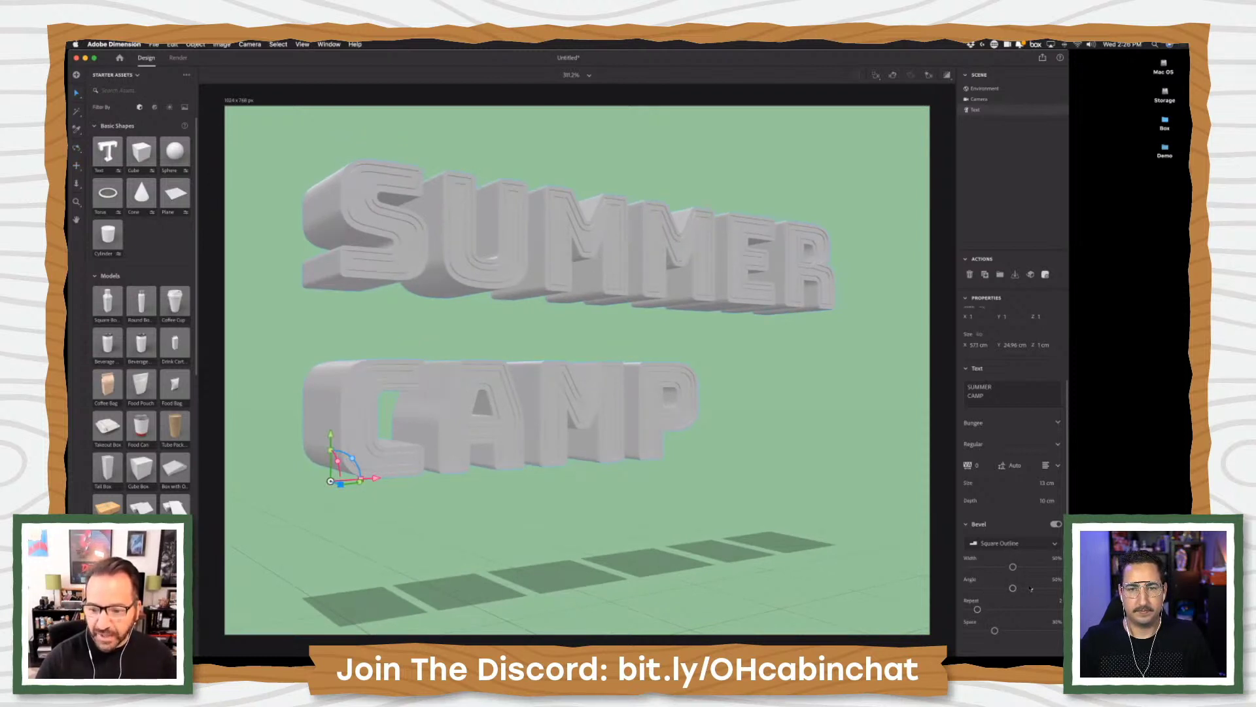
{"action": "left_click_drag", "start_coordinate": [1020, 592], "coordinate": [989, 611]}
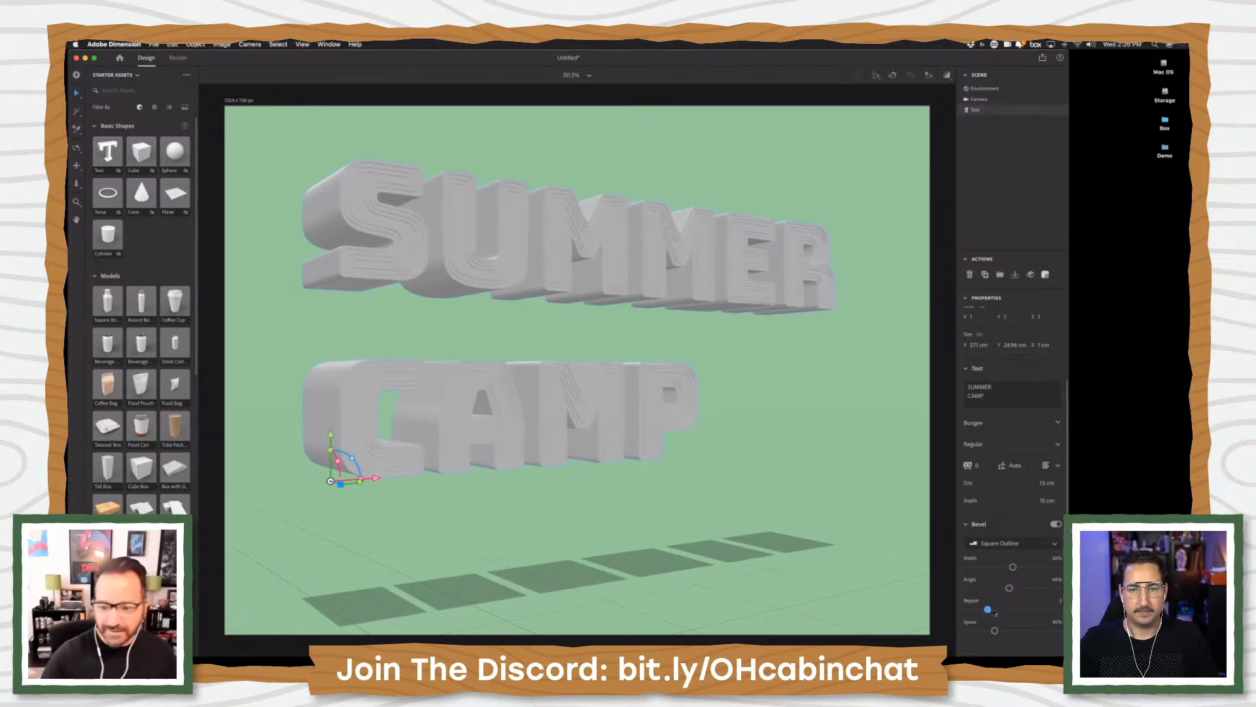
{"action": "left_click_drag", "start_coordinate": [989, 610], "coordinate": [979, 611]}
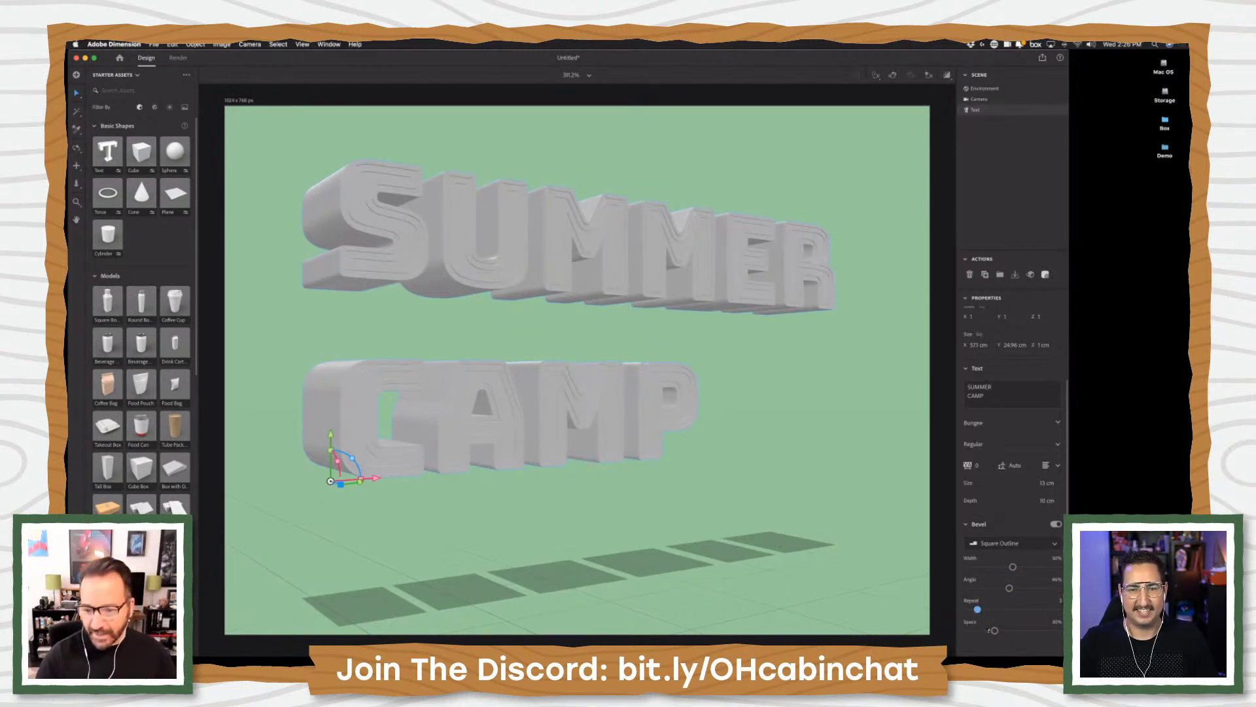
{"action": "left_click_drag", "start_coordinate": [994, 631], "coordinate": [1004, 633]}
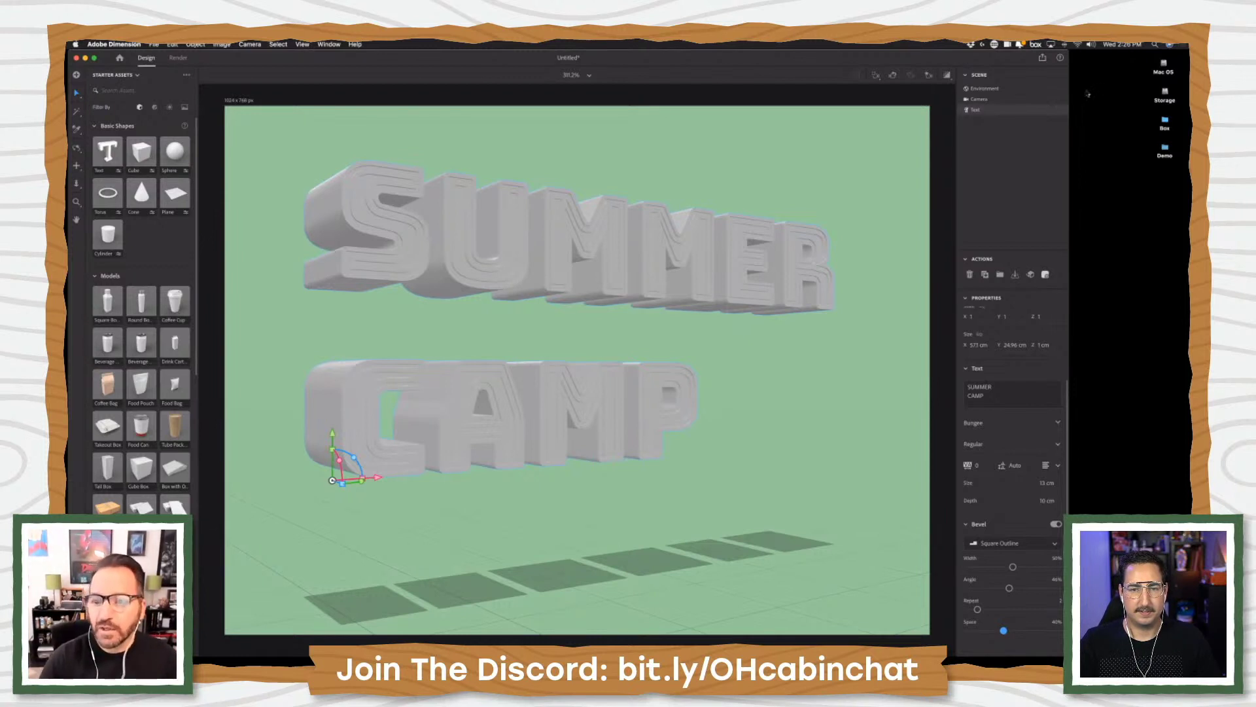
- Apply the walnut wood material from the Adobe Standard Materials to the sides of the SUMMER CAMP text
{"action": "double_click", "coordinate": [1027, 111]}
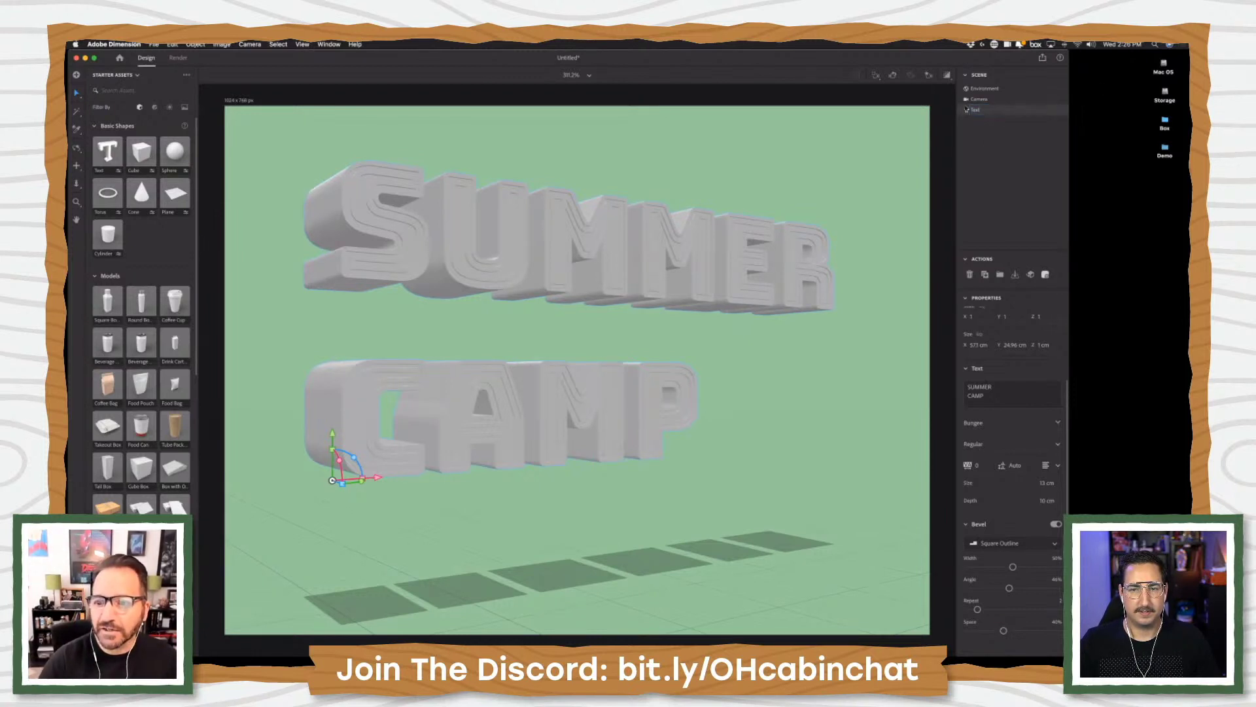
{"action": "left_click", "coordinate": [987, 120]}
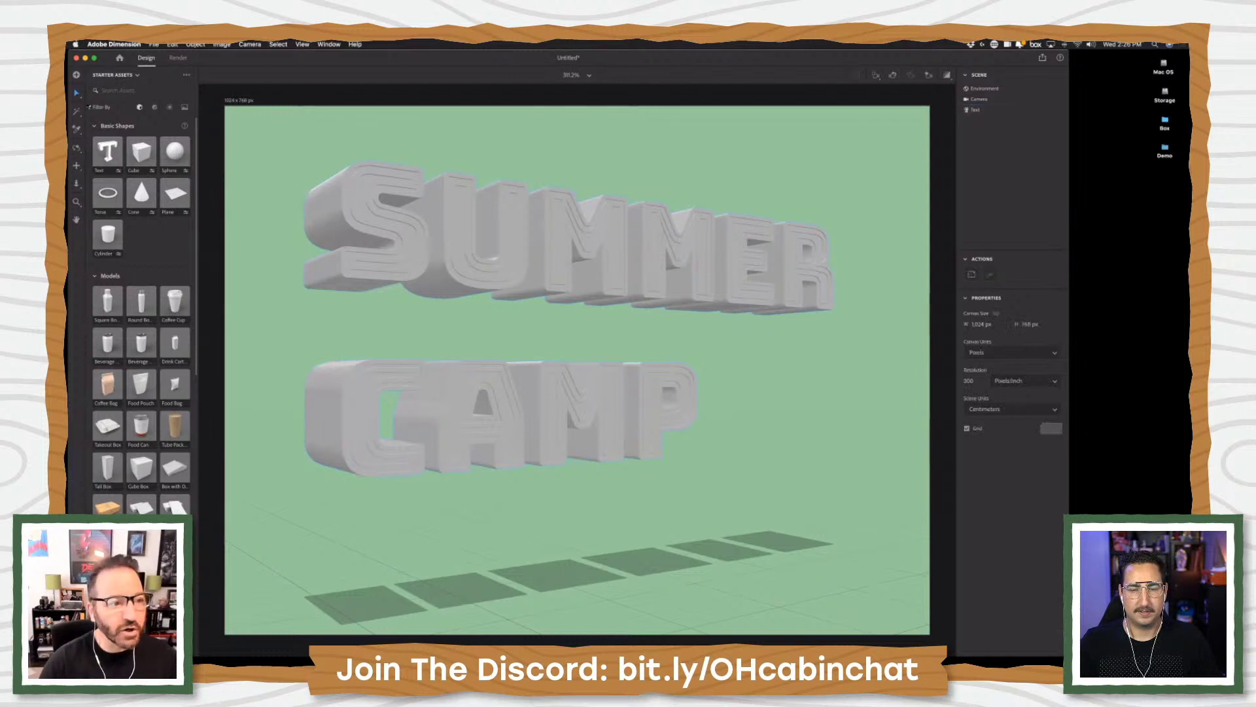
{"action": "scroll", "coordinate": [175, 461], "scroll_direction": "down", "scroll_amount": 15}
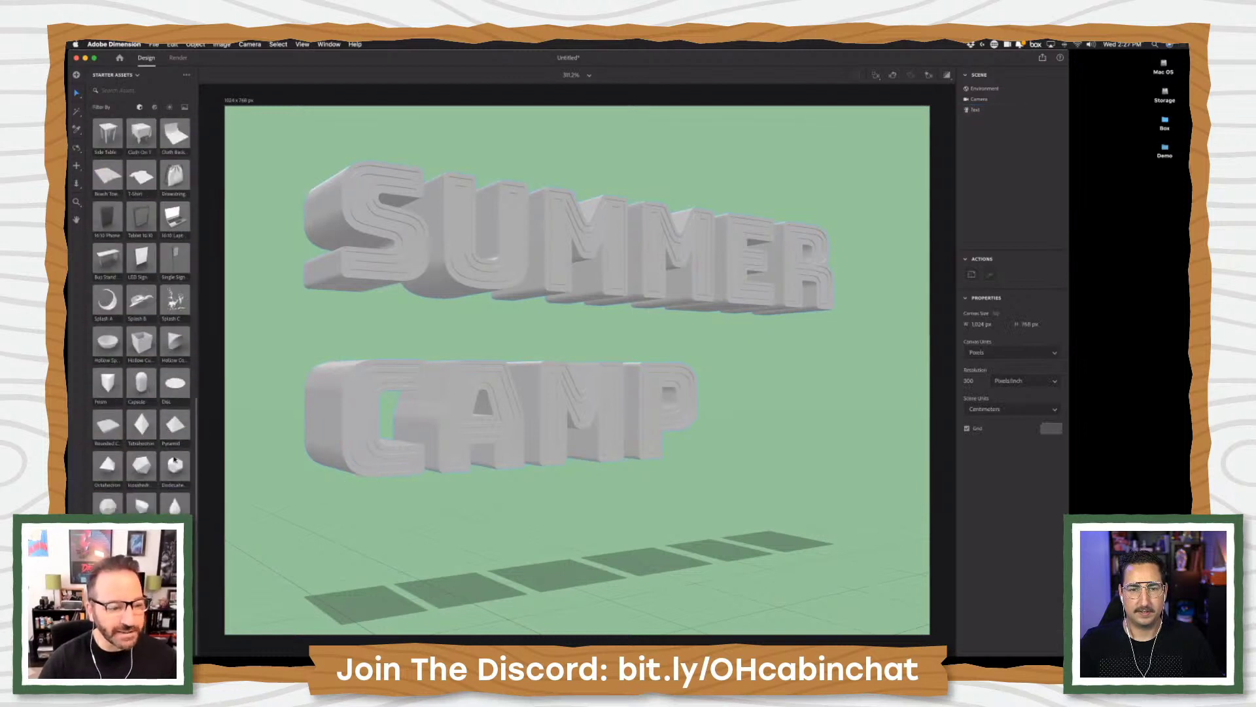
{"action": "scroll", "coordinate": [125, 169], "scroll_direction": "up", "scroll_amount": 15}
{"action": "left_click", "coordinate": [155, 107]}
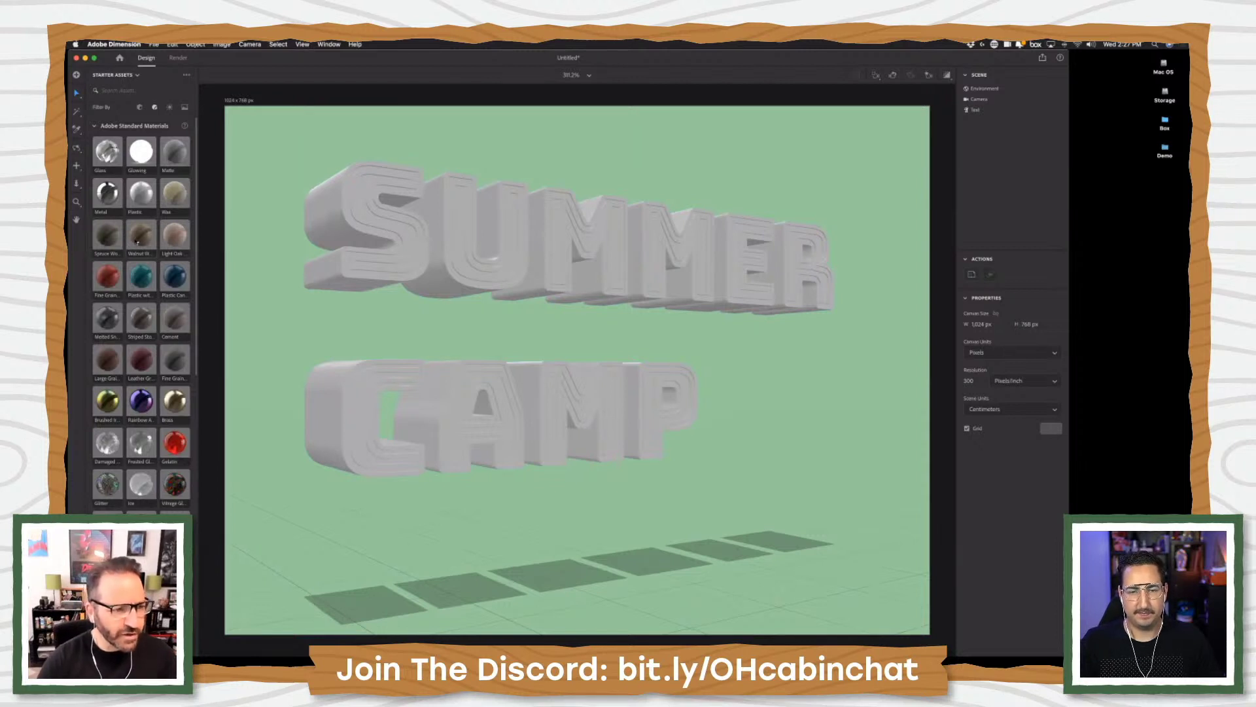
{"action": "left_click_drag", "start_coordinate": [137, 241], "coordinate": [329, 218]}
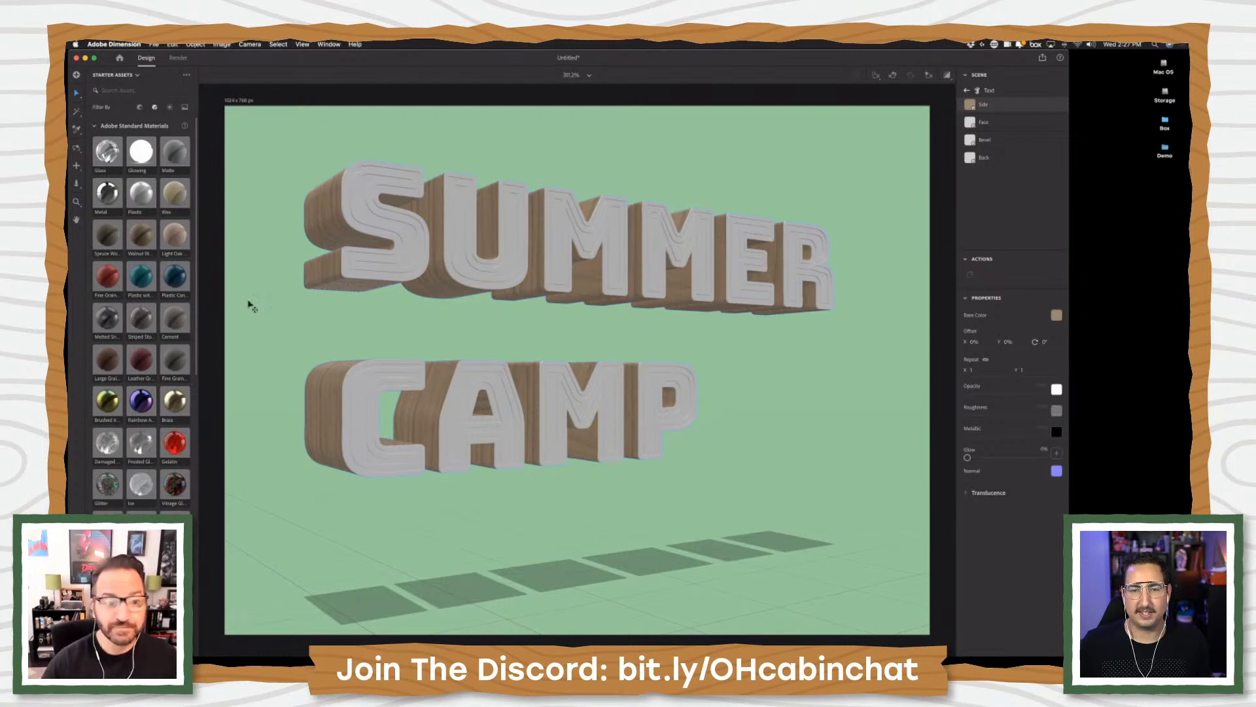
- Apply the teal plastic material to the bevel of the SUMMER CAMP text
{"action": "scroll", "coordinate": [184, 421], "scroll_direction": "down", "scroll_amount": 4}
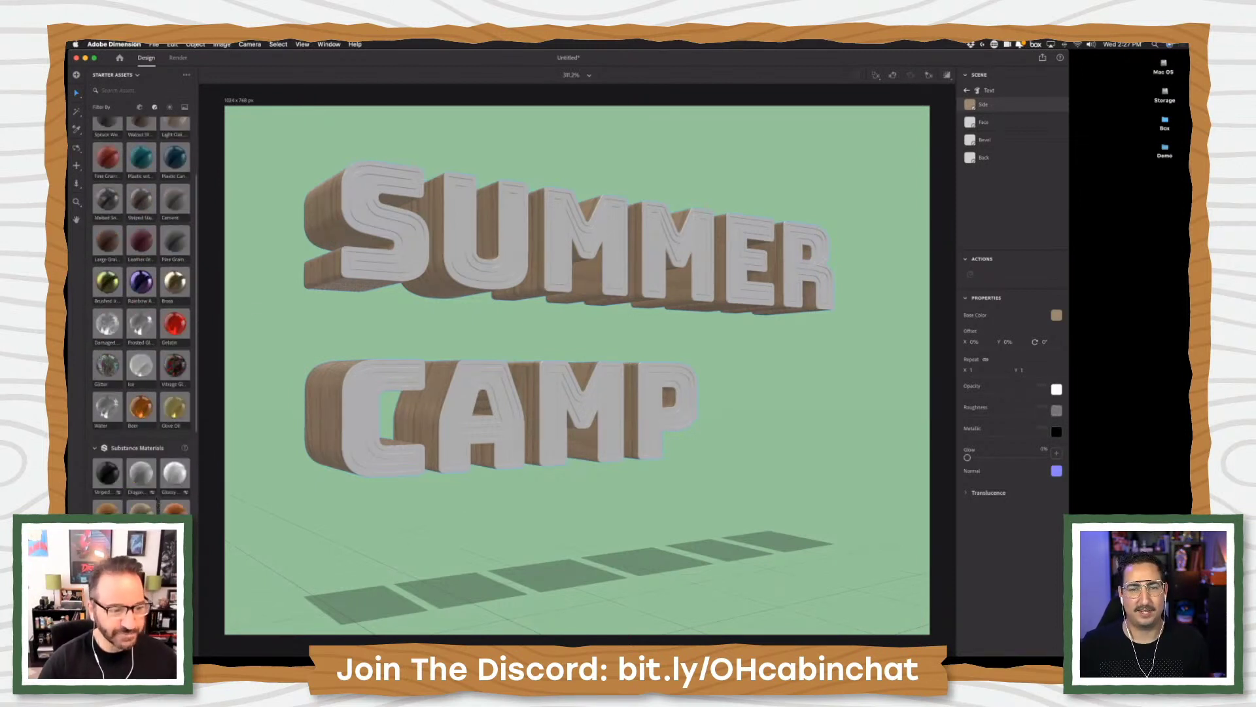
{"action": "scroll", "coordinate": [121, 323], "scroll_direction": "up", "scroll_amount": 1}
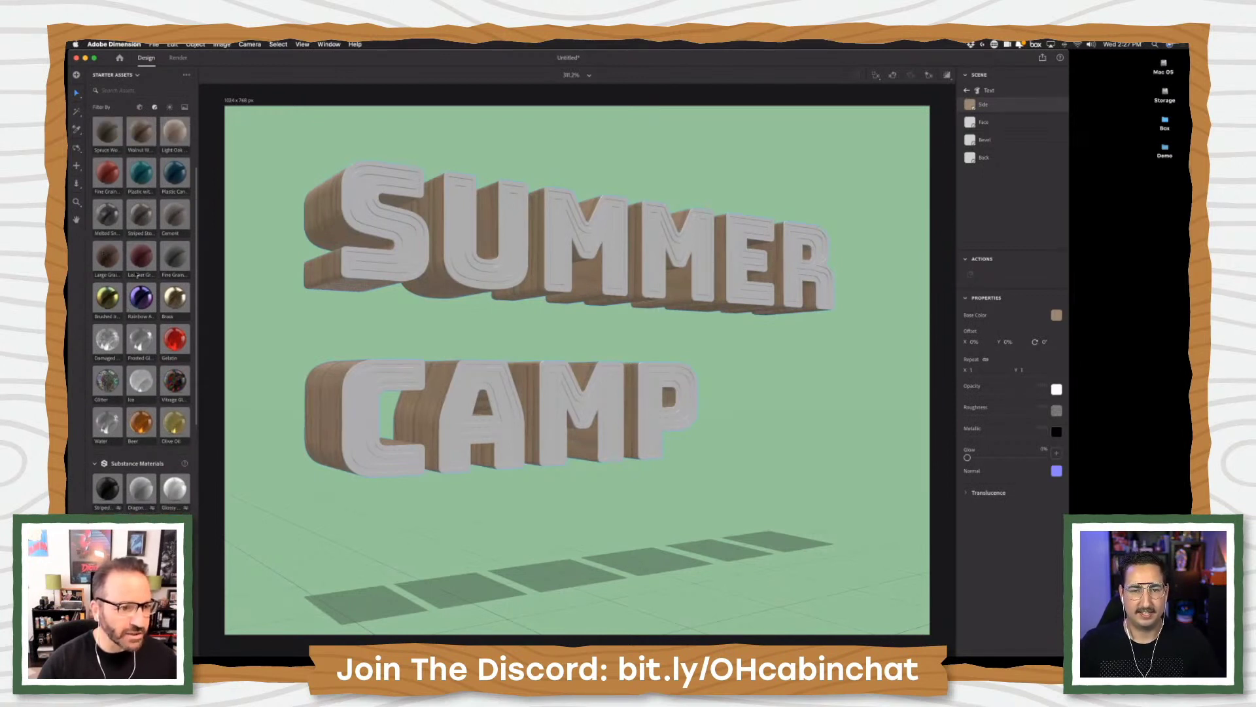
{"action": "scroll", "coordinate": [145, 191], "scroll_direction": "up", "scroll_amount": 1}
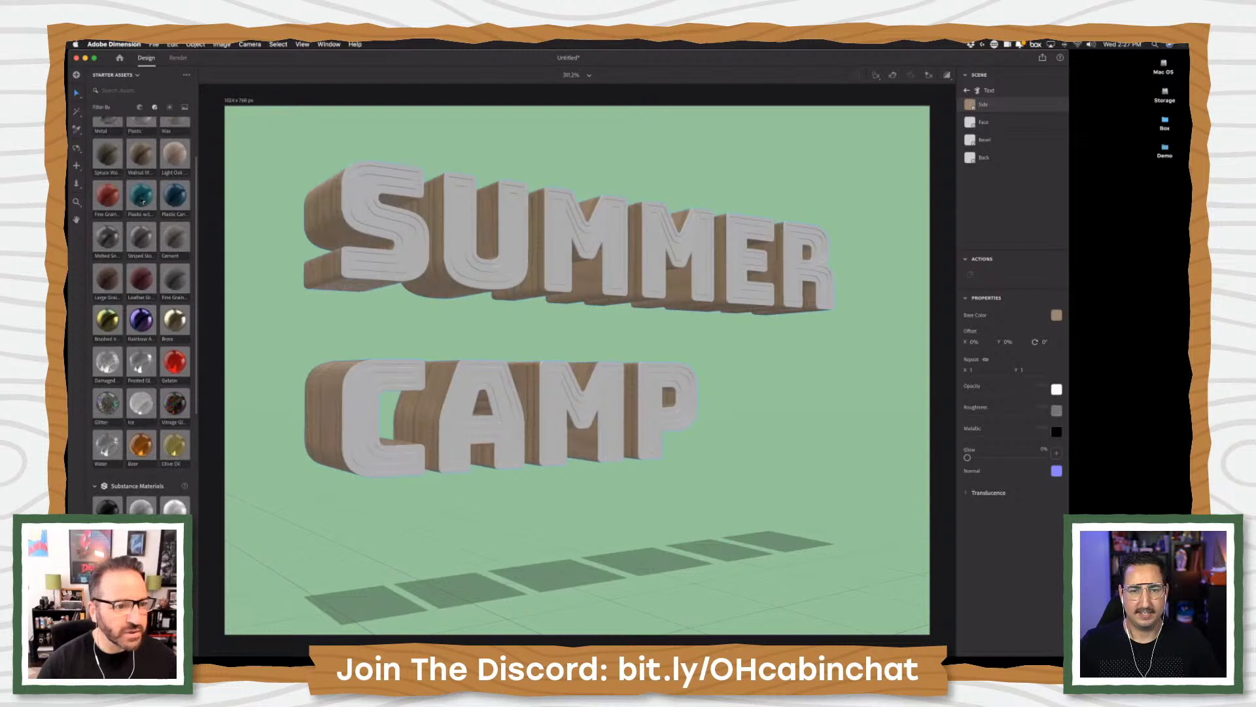
{"action": "left_click_drag", "start_coordinate": [140, 195], "coordinate": [362, 170]}
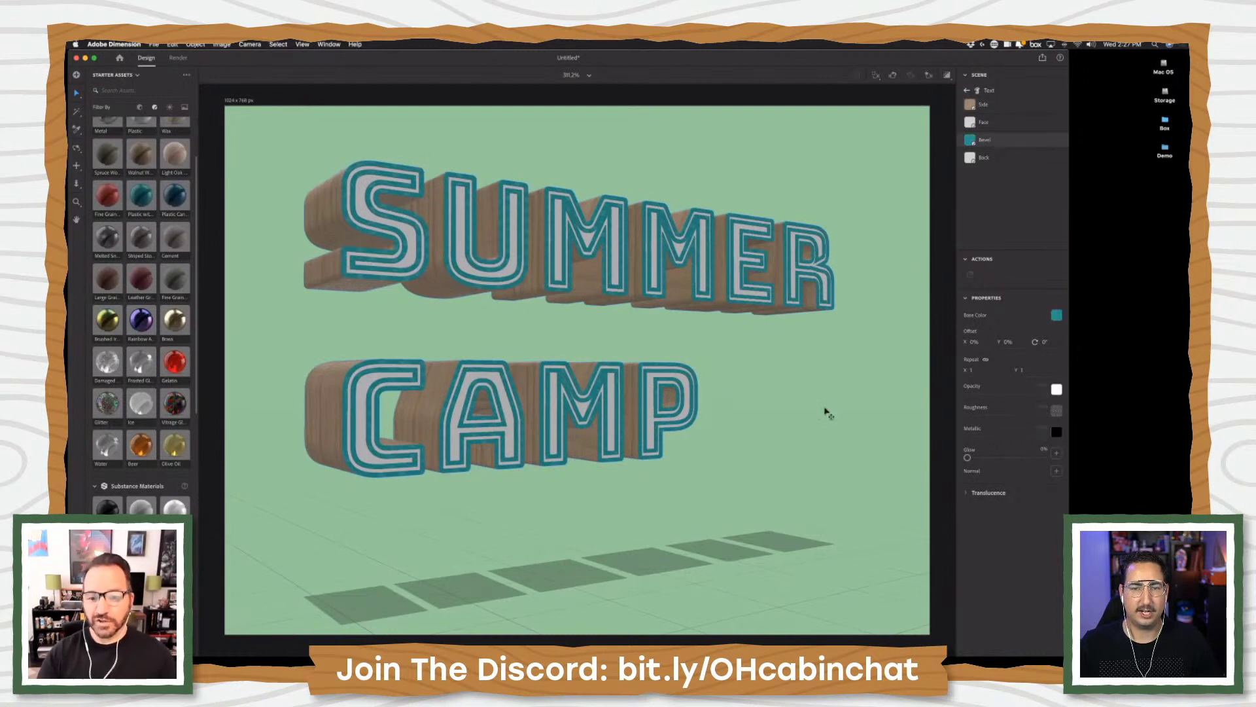
- Narrow the text's bevel width, lower the bevel angle and reduce its repeat to 1
{"action": "left_click", "coordinate": [830, 289]}
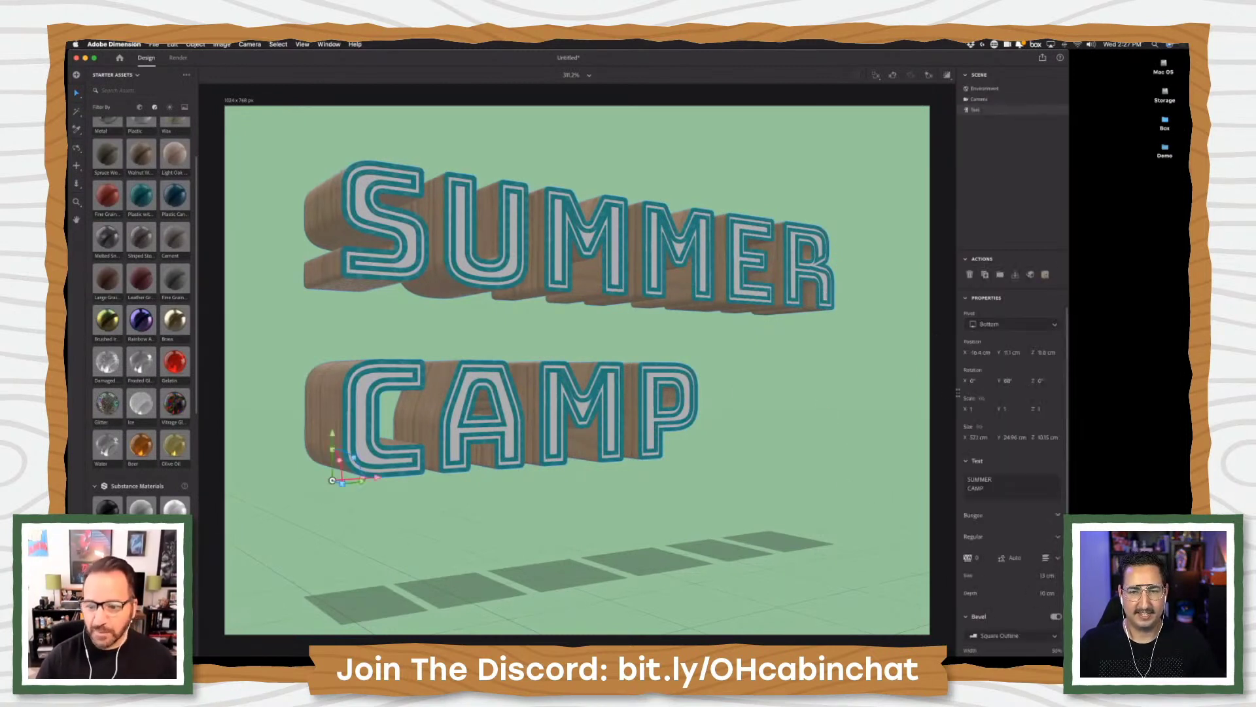
{"action": "scroll", "coordinate": [1003, 627], "scroll_direction": "down", "scroll_amount": 3}
{"action": "left_click_drag", "start_coordinate": [1011, 567], "coordinate": [1001, 569]}
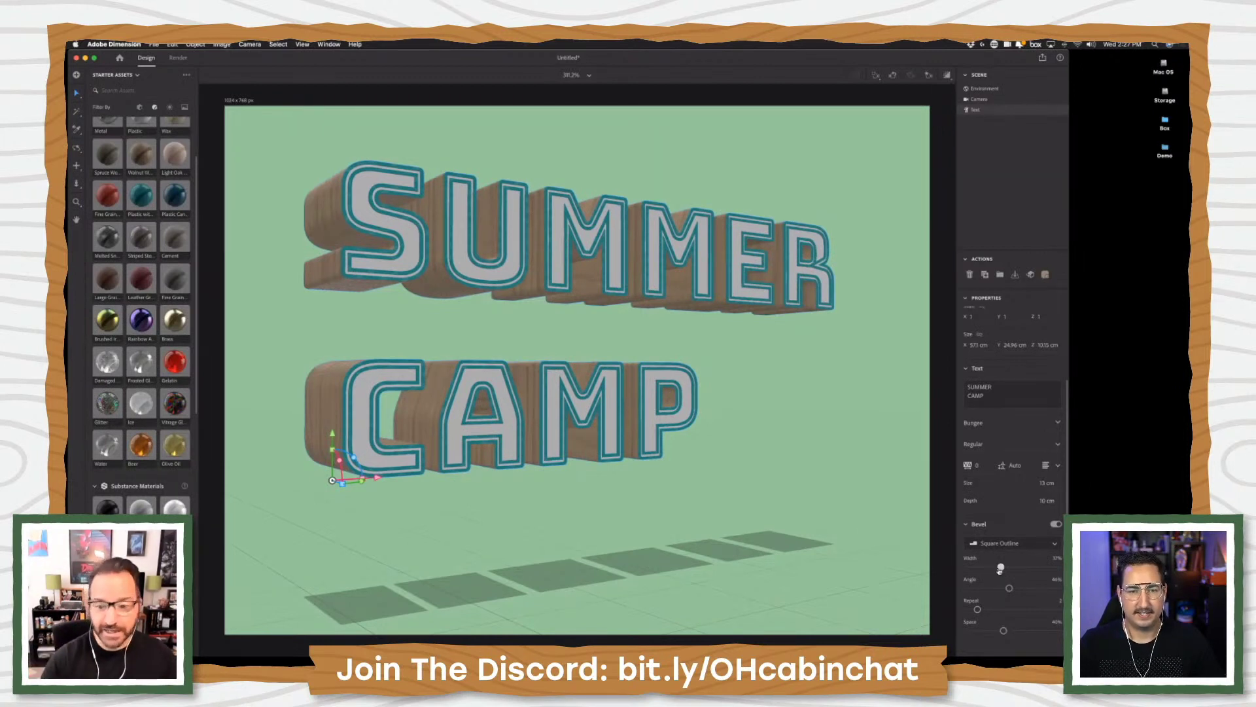
{"action": "left_click_drag", "start_coordinate": [1010, 589], "coordinate": [1002, 589]}
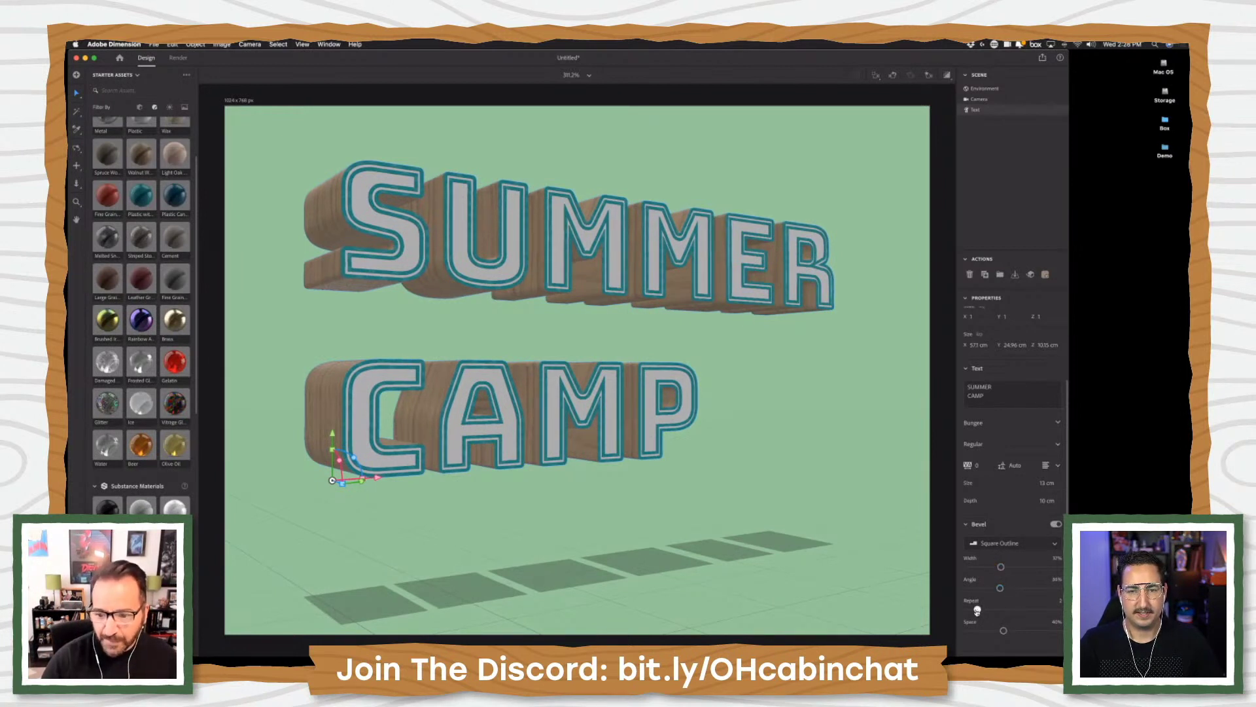
{"action": "left_click_drag", "start_coordinate": [978, 609], "coordinate": [974, 613]}
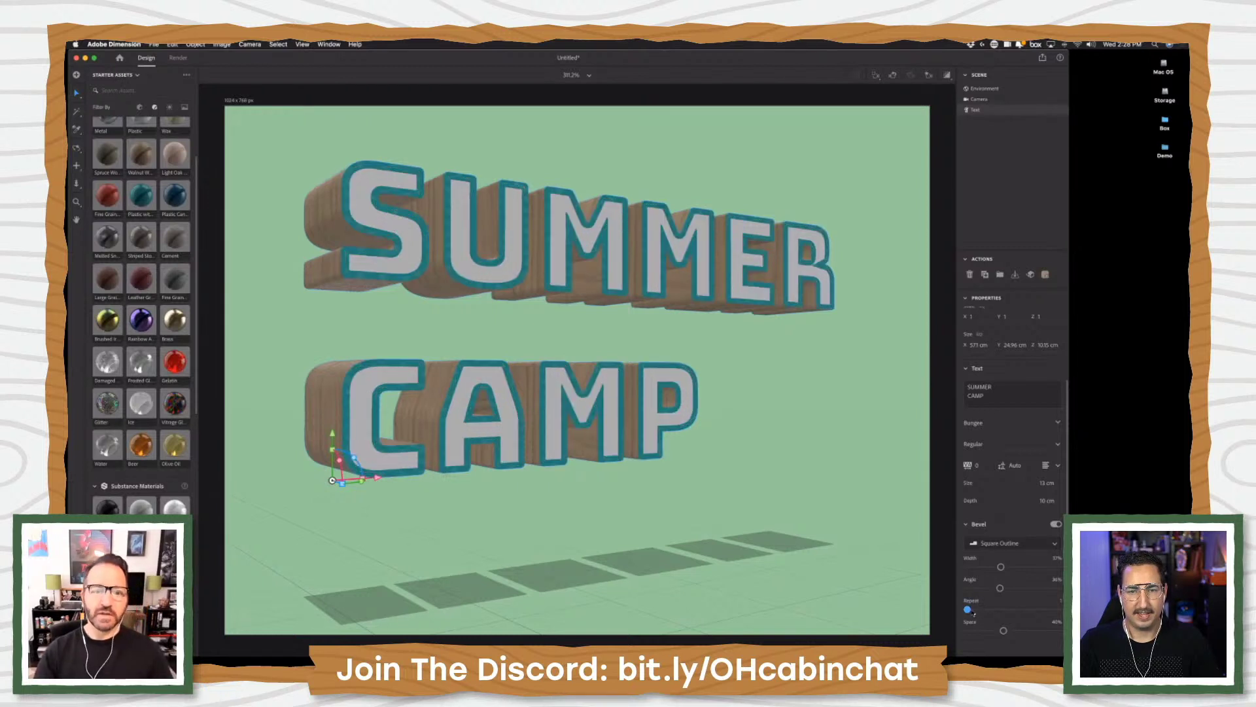
- Try an orange-brown wood, a dark blue plastic and a red material on the whole text, undoing each one
{"action": "scroll", "coordinate": [145, 412], "scroll_direction": "down", "scroll_amount": 3}
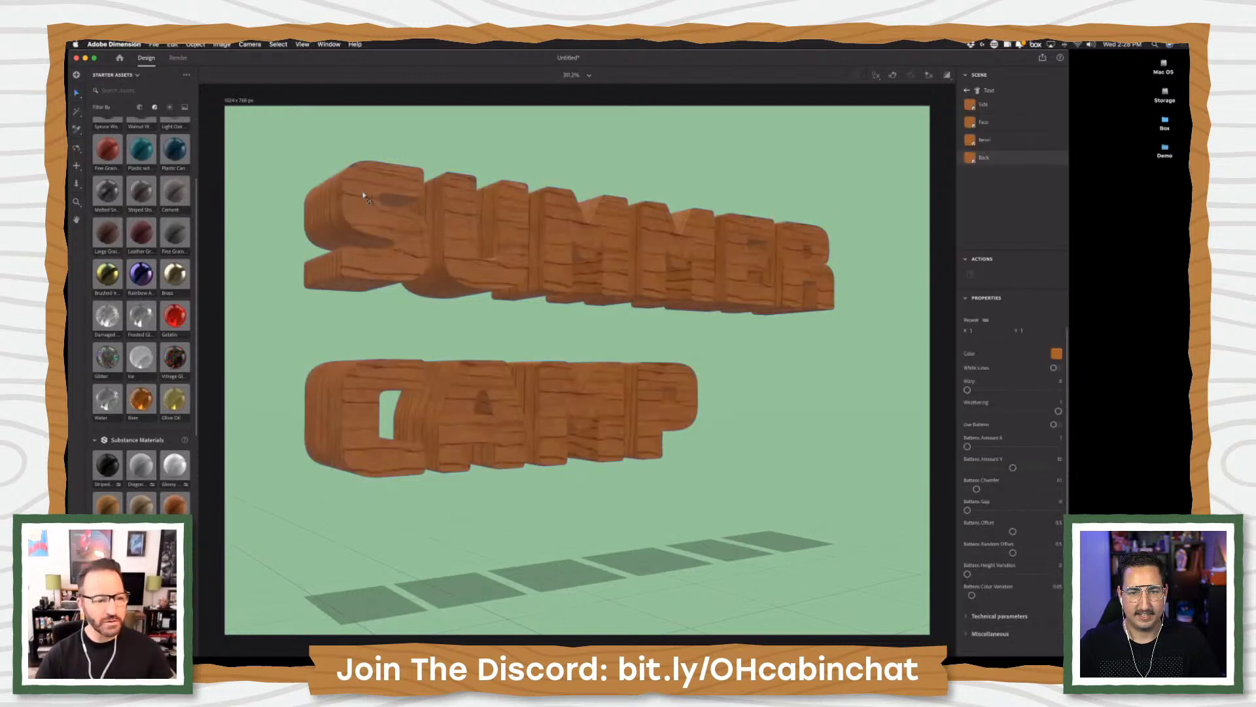
{"action": "key", "text": "super+z"}
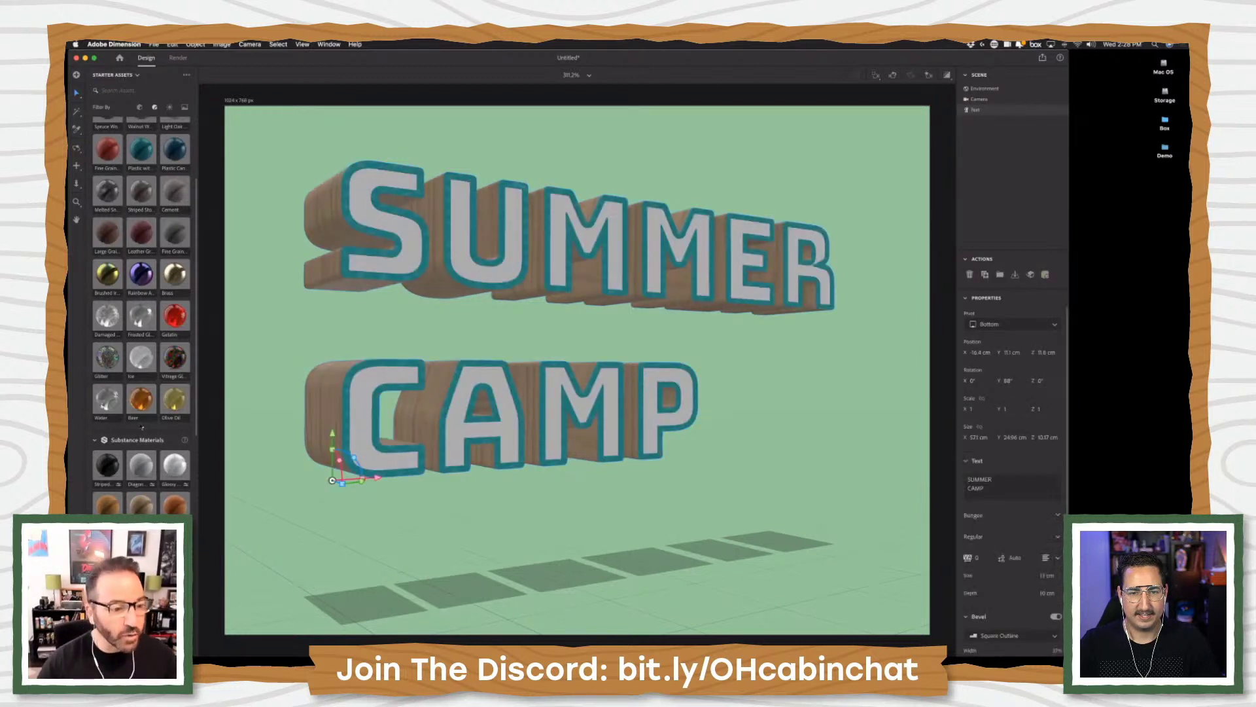
{"action": "scroll", "coordinate": [137, 435], "scroll_direction": "up", "scroll_amount": 1}
{"action": "scroll", "coordinate": [174, 343], "scroll_direction": "up", "scroll_amount": 3}
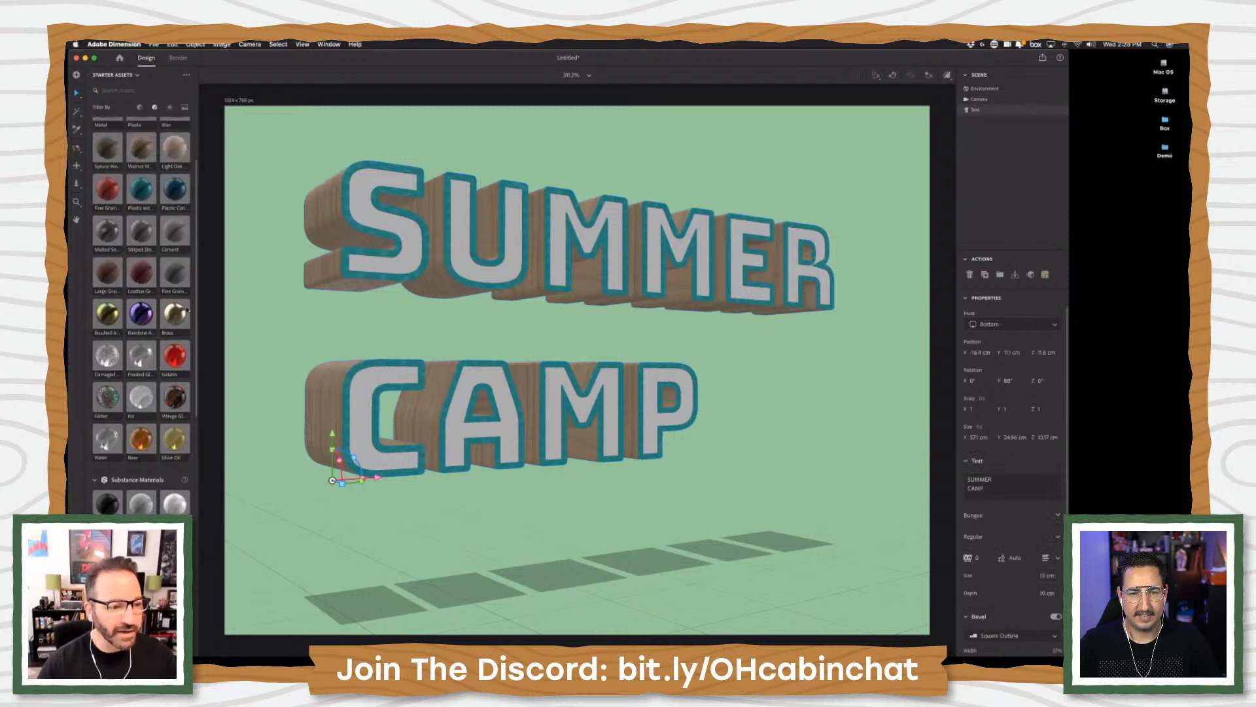
{"action": "scroll", "coordinate": [177, 235], "scroll_direction": "up", "scroll_amount": 1}
{"action": "left_click_drag", "start_coordinate": [174, 199], "coordinate": [354, 461]}
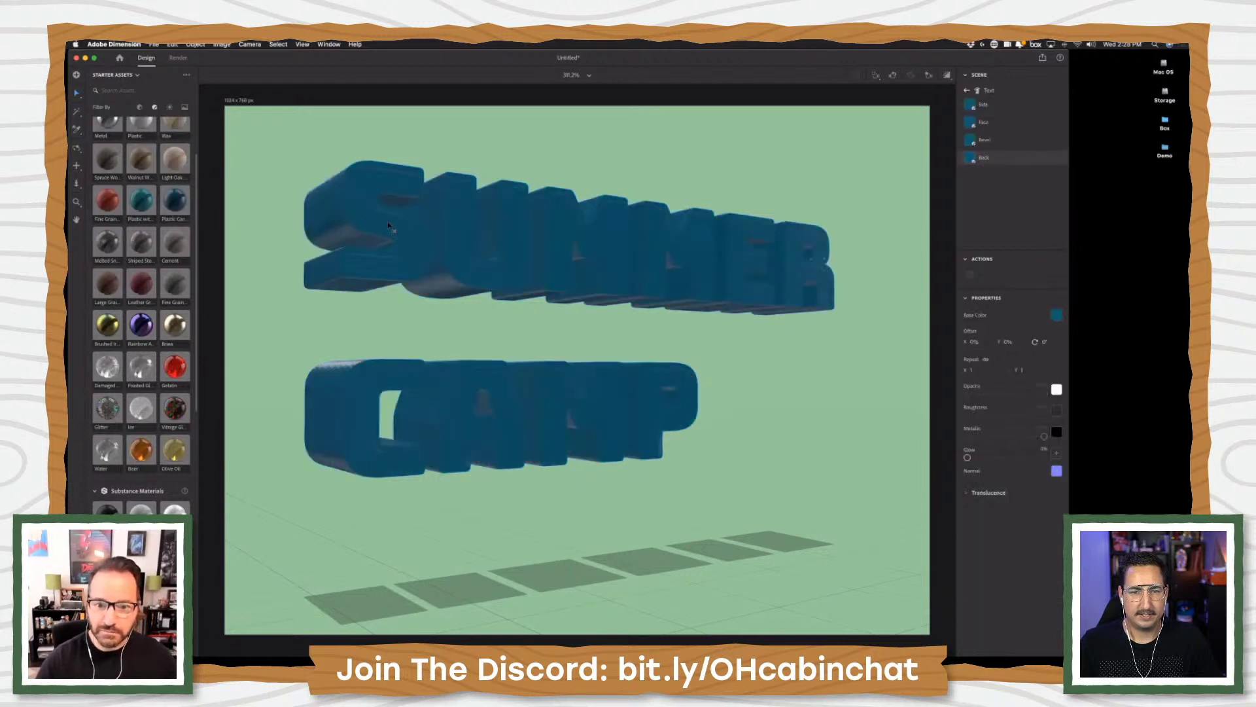
{"action": "key", "text": "super+z"}
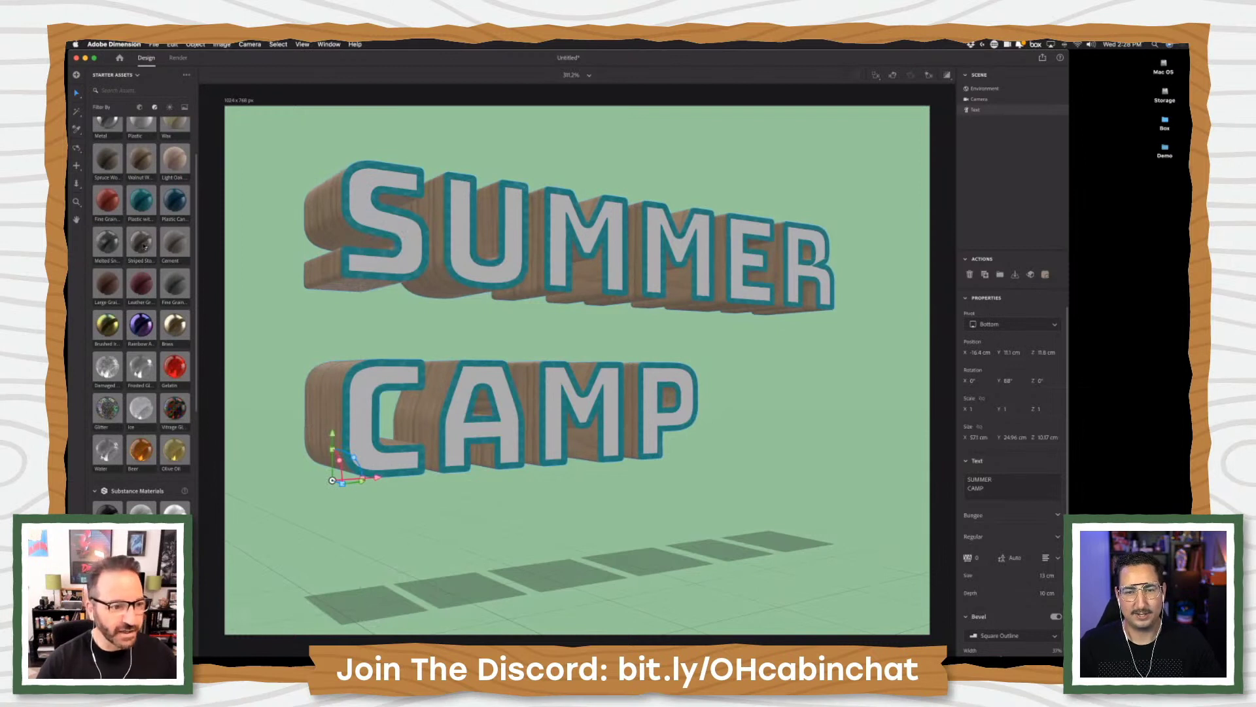
{"action": "left_click_drag", "start_coordinate": [117, 215], "coordinate": [382, 178]}
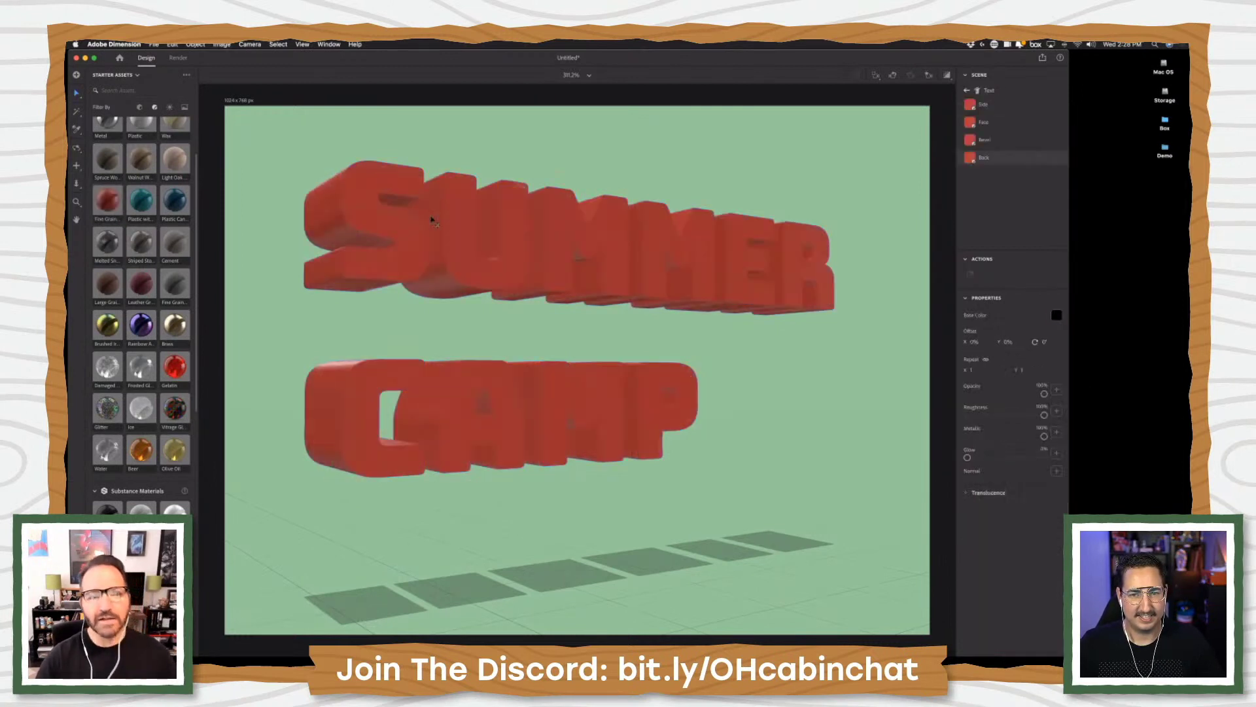
{"action": "key", "text": "super+z"}
{"action": "key", "text": "super+z"}
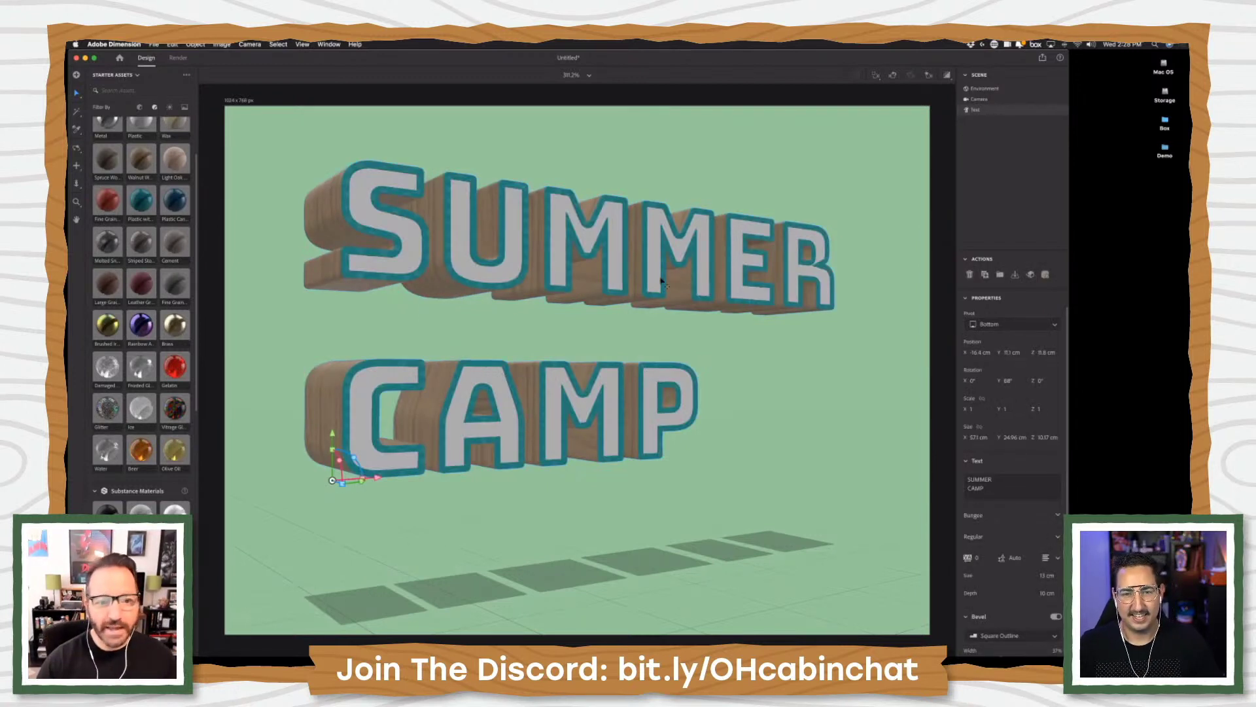
- Set the bevel's repeat back to 2, and try the red material on the text before undoing it
{"action": "scroll", "coordinate": [999, 594], "scroll_direction": "down", "scroll_amount": 3}
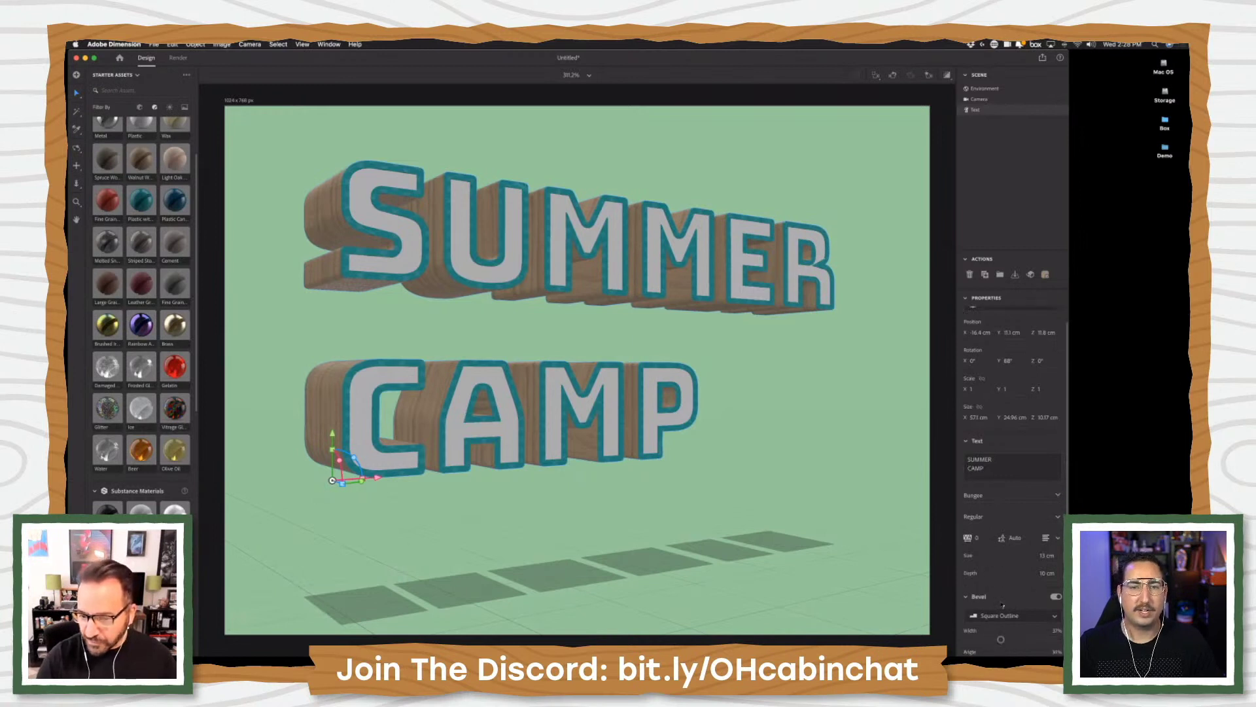
{"action": "left_click_drag", "start_coordinate": [969, 610], "coordinate": [976, 611]}
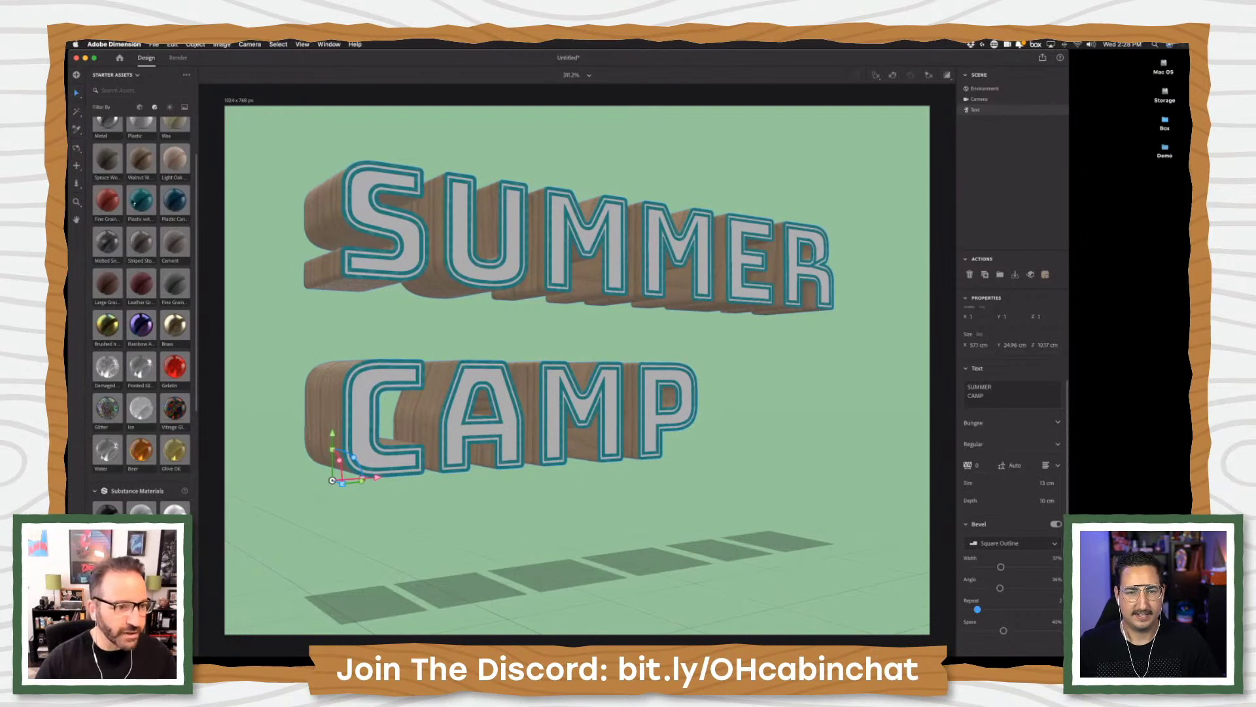
{"action": "left_click_drag", "start_coordinate": [108, 201], "coordinate": [386, 172]}
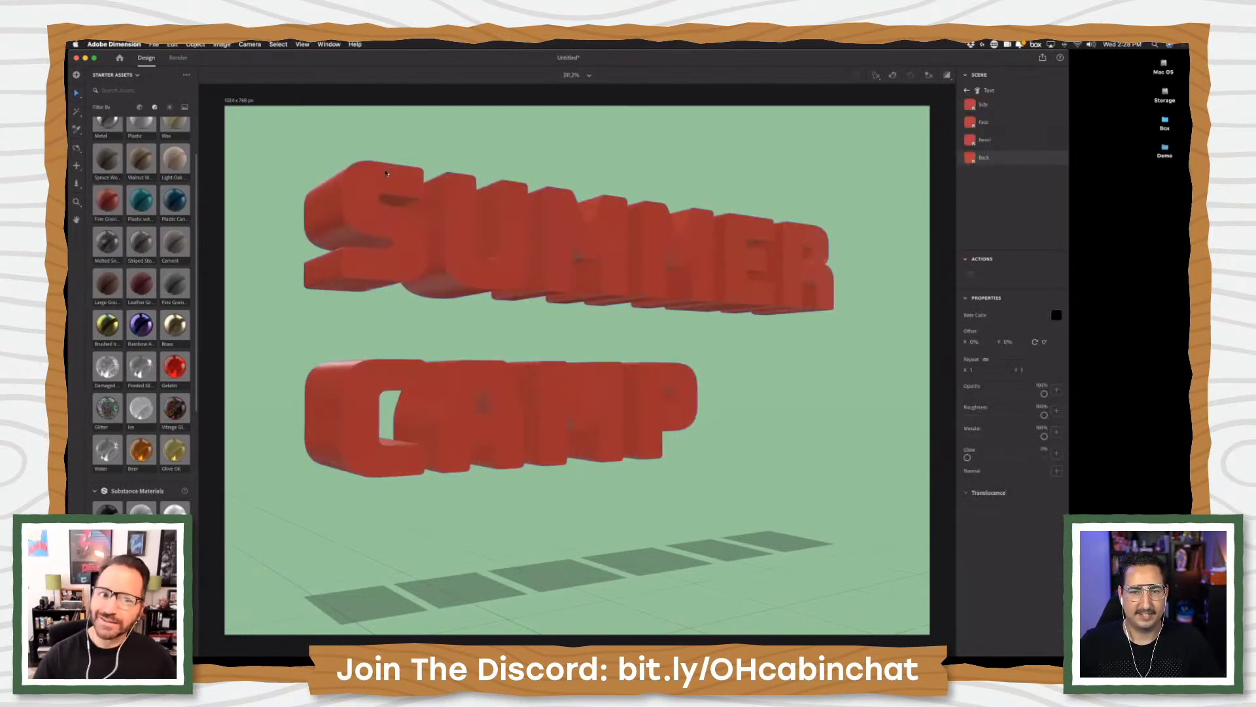
{"action": "key", "text": "super+z"}
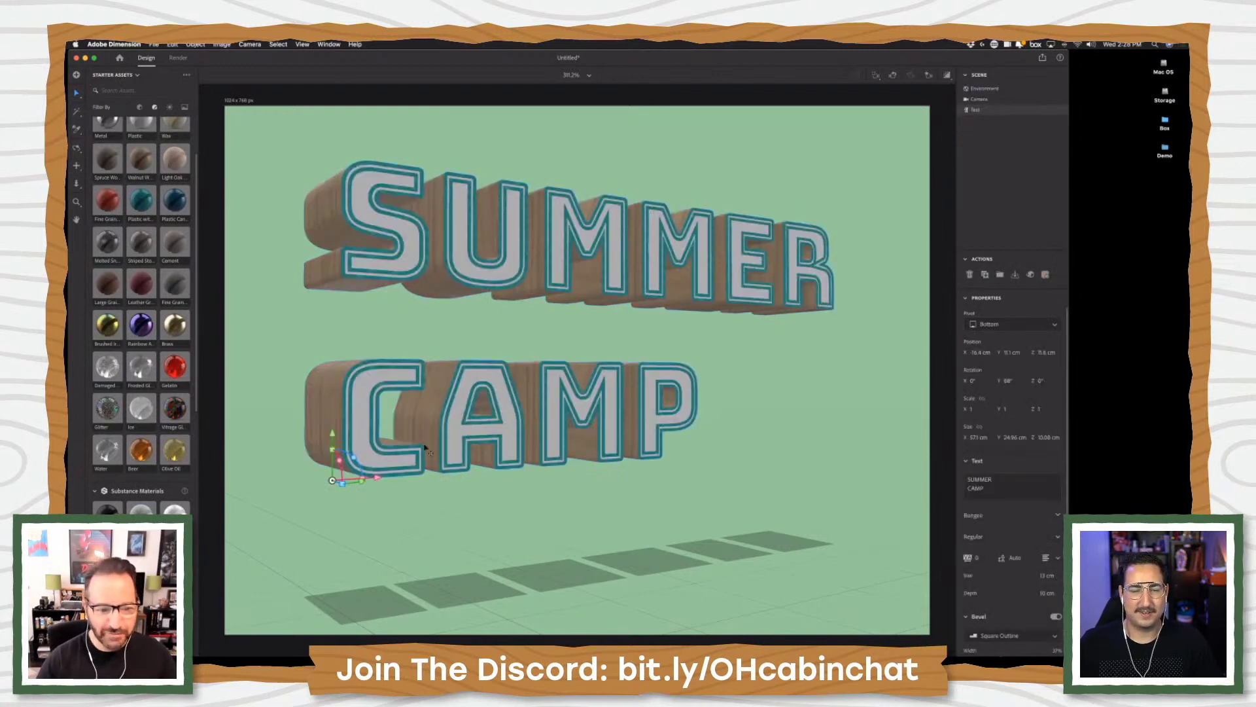
- Lower the SUMMER CAMP text and tilt it back so its faces point upward, reframing the camera at a higher diagonal angle
{"action": "left_click_drag", "start_coordinate": [333, 437], "coordinate": [368, 429]}
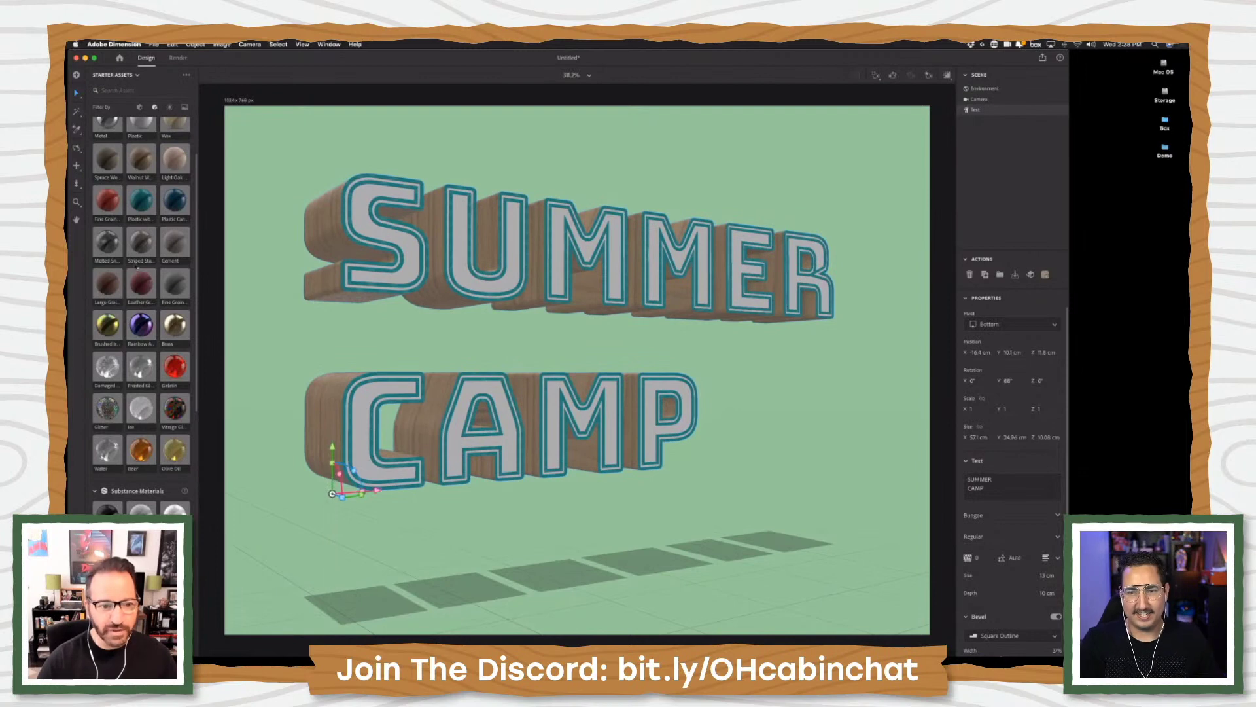
{"action": "left_click_drag", "start_coordinate": [339, 476], "coordinate": [331, 465]}
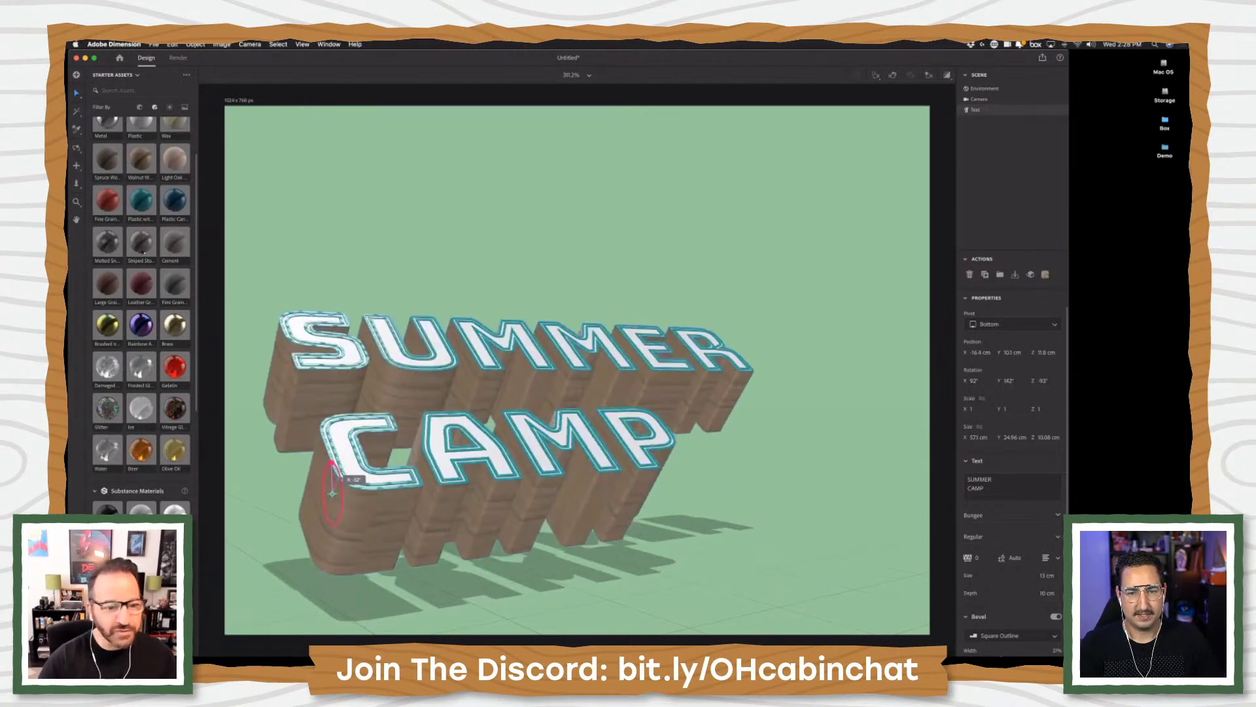
{"action": "left_click", "coordinate": [77, 149]}
{"action": "left_click_drag", "start_coordinate": [491, 419], "coordinate": [517, 383]}
{"action": "left_click", "coordinate": [76, 165]}
{"action": "left_click_drag", "start_coordinate": [609, 410], "coordinate": [665, 338]}
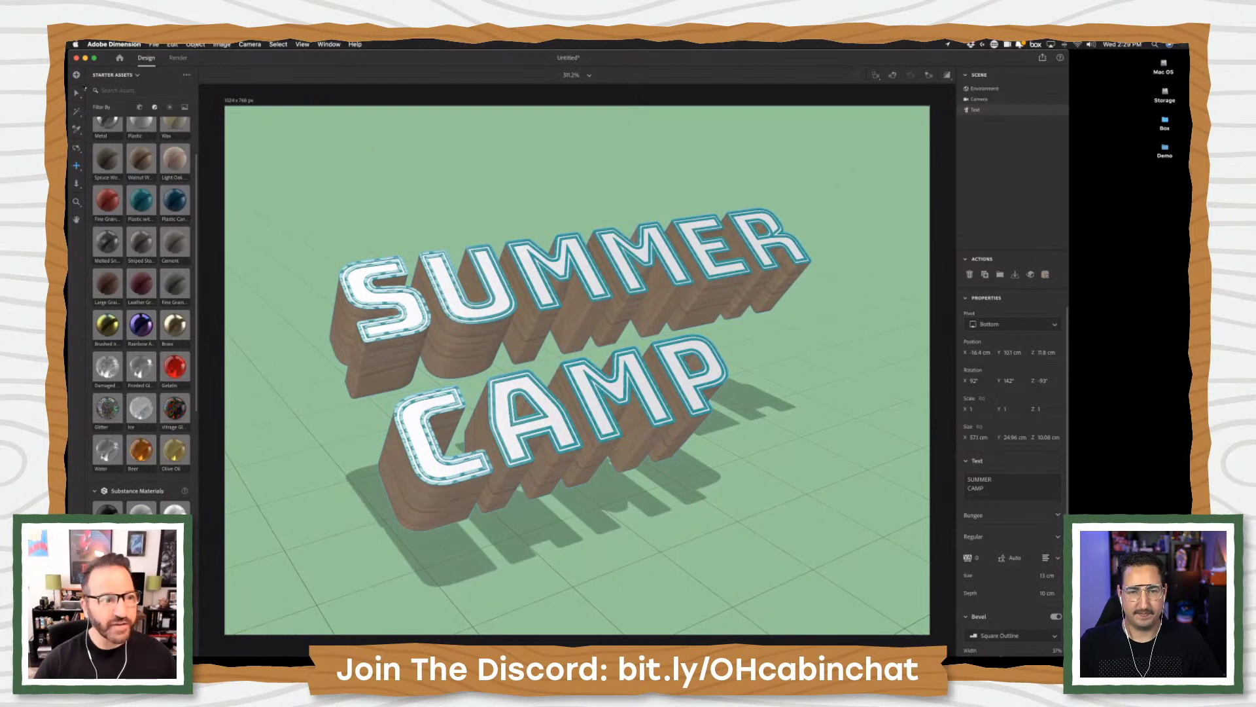
- Nudge the text slightly along X and convert it into a group of separate glyph objects
{"action": "left_click", "coordinate": [77, 93]}
{"action": "left_click", "coordinate": [453, 312]}
{"action": "left_click_drag", "start_coordinate": [453, 311], "coordinate": [454, 313]}
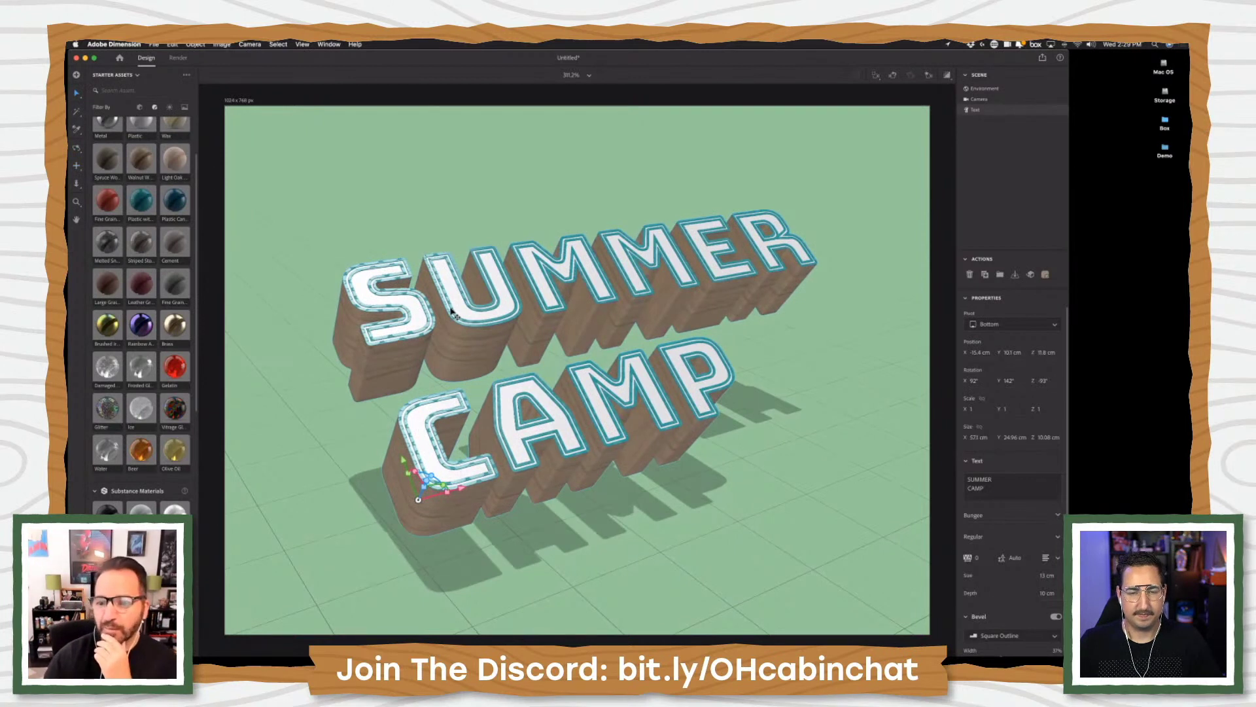
{"action": "left_click", "coordinate": [1031, 275]}
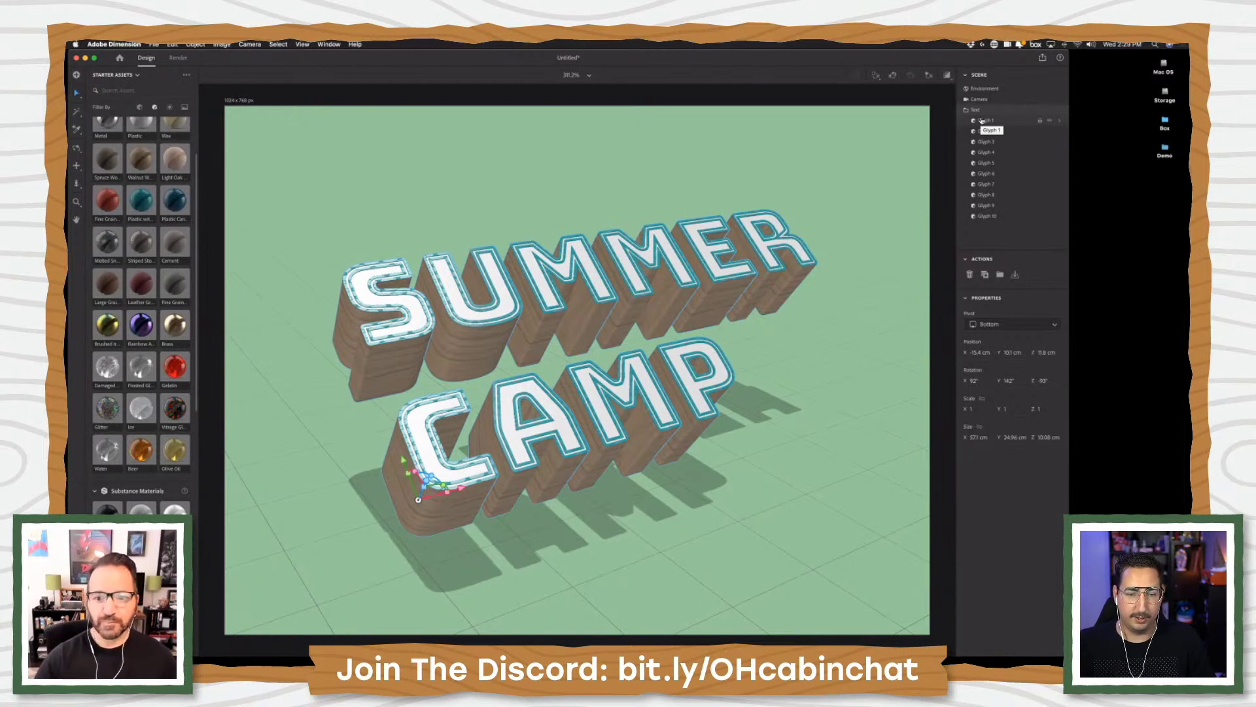
{"action": "left_click_drag", "start_coordinate": [140, 284], "coordinate": [989, 164]}
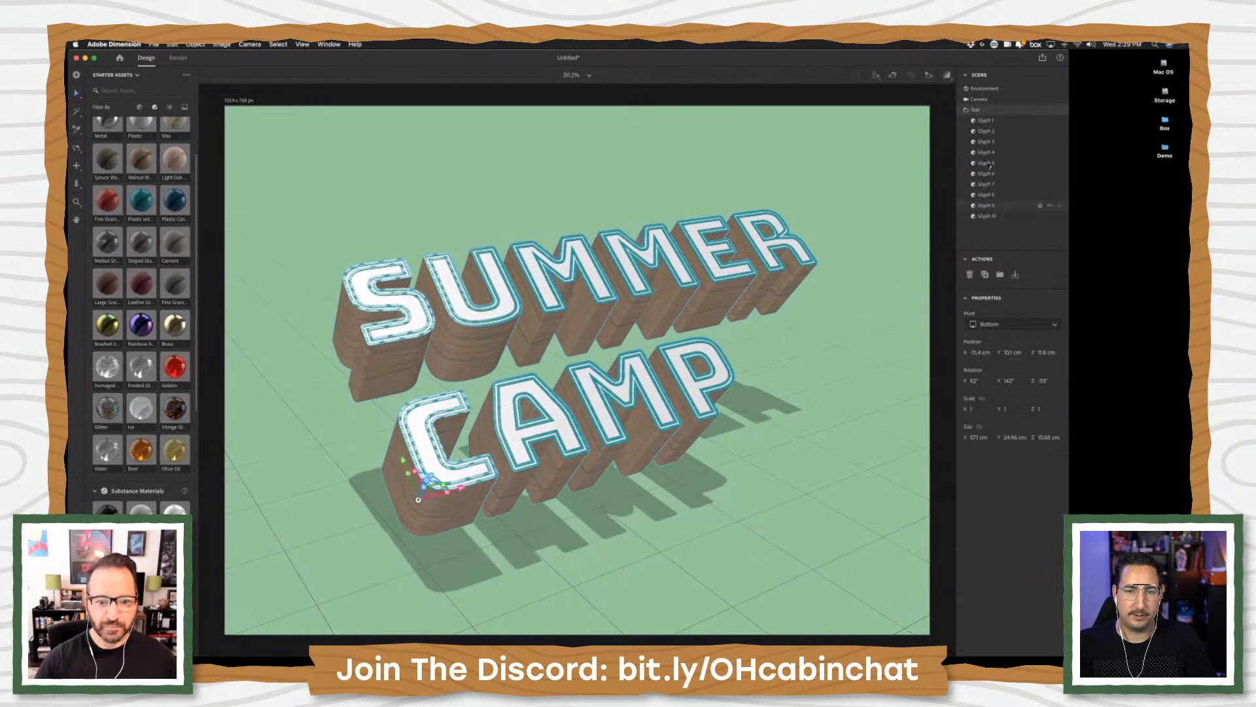
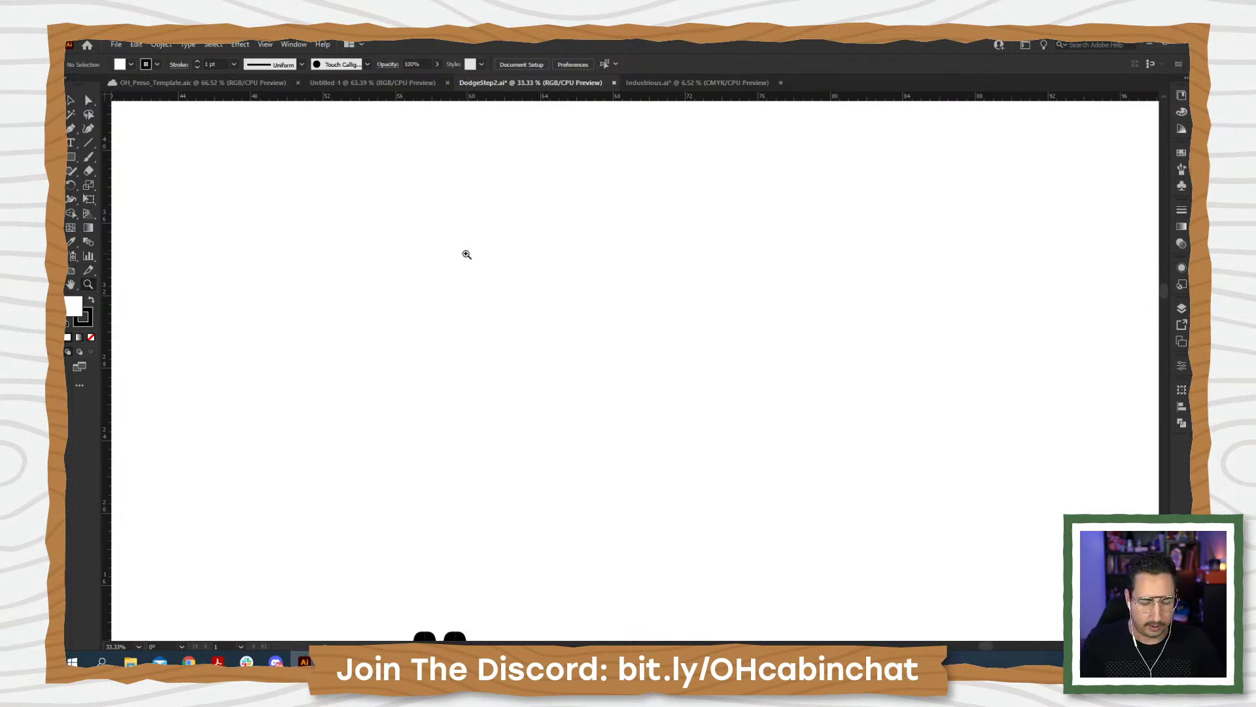
- Draw an upright ellipse about 3.37 in wide and 5.77 in tall in the empty area above the existing artwork
{"action": "key", "text": "l"}
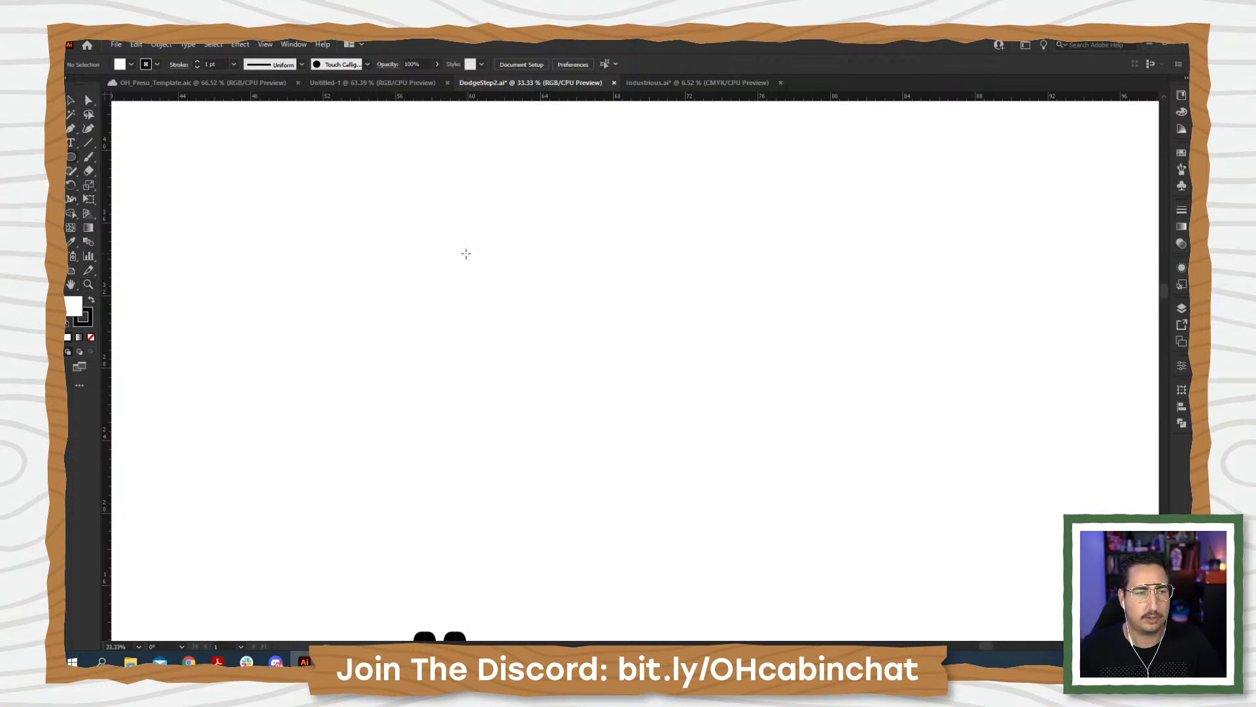
{"action": "left_click_drag", "start_coordinate": [380, 201], "coordinate": [449, 327]}
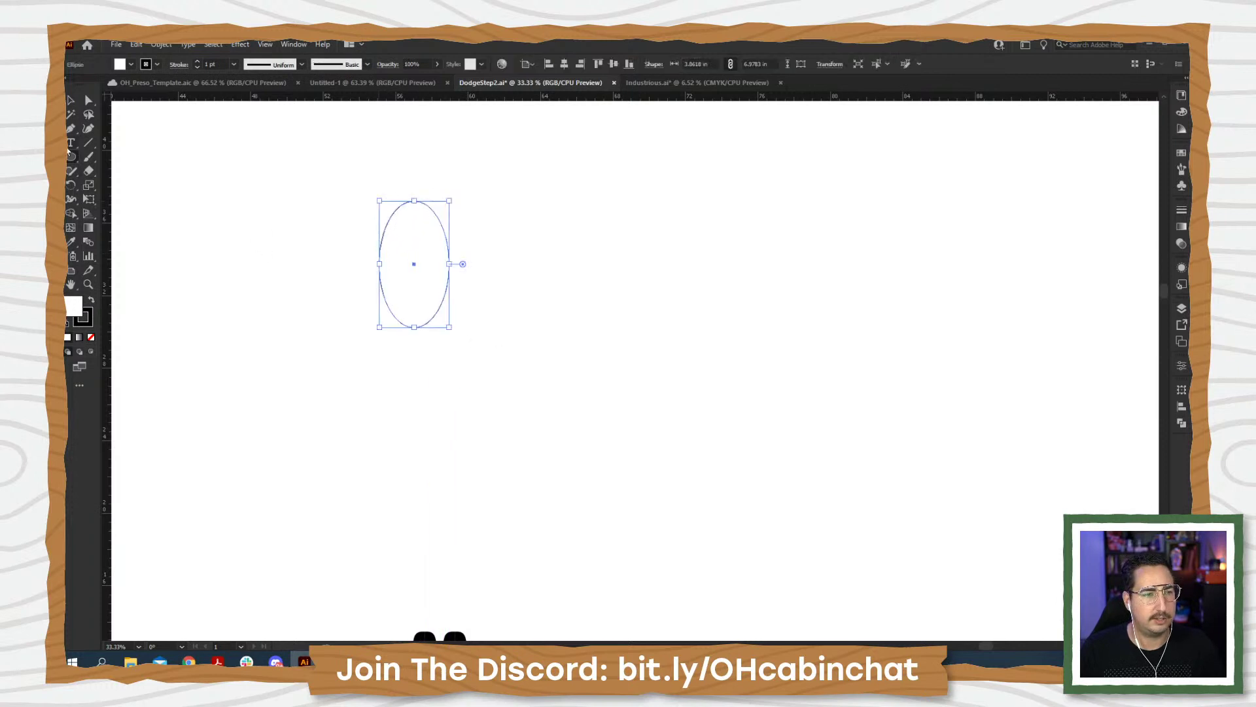
{"action": "key", "text": "ctrl+z"}
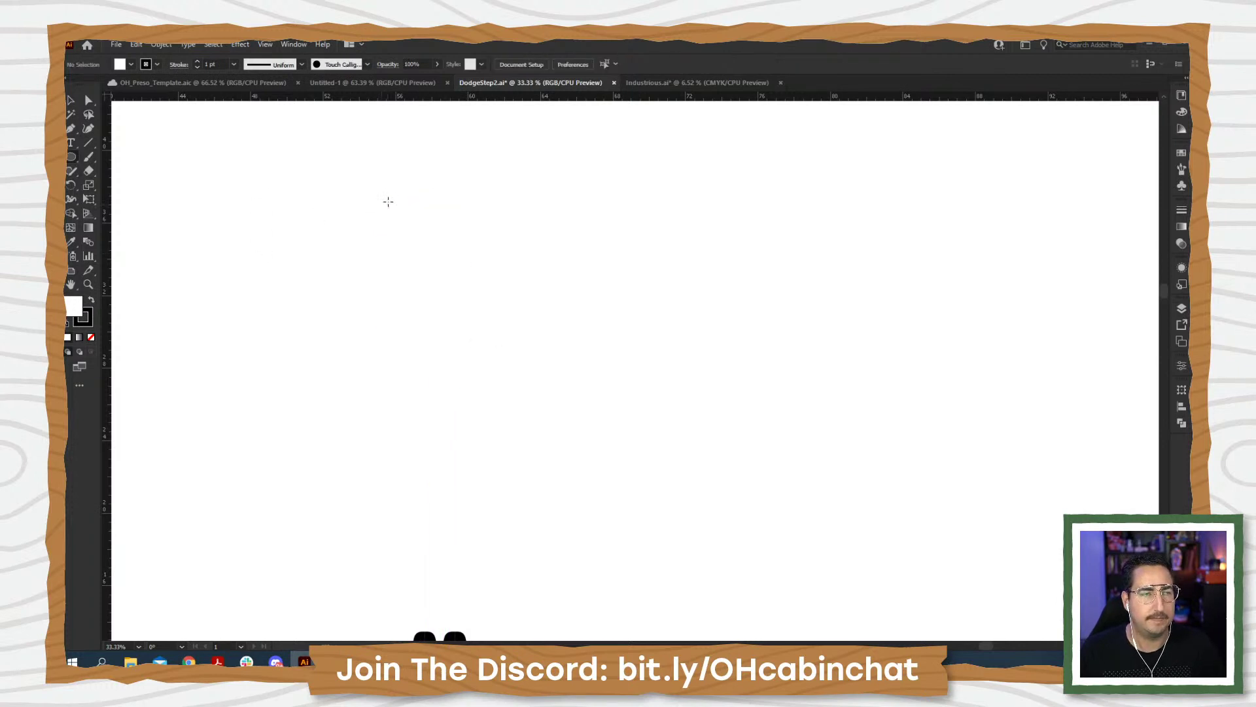
{"action": "left_click_drag", "start_coordinate": [388, 185], "coordinate": [438, 325]}
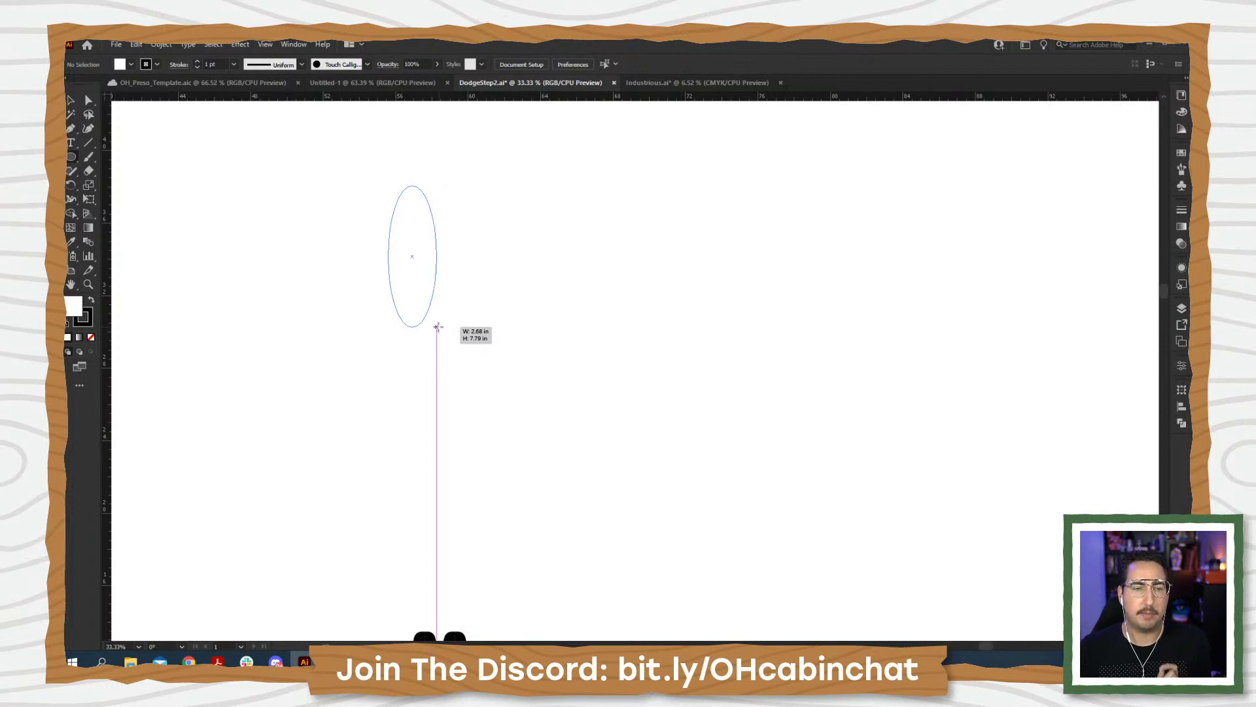
{"action": "left_click_drag", "start_coordinate": [438, 326], "coordinate": [637, 289]}
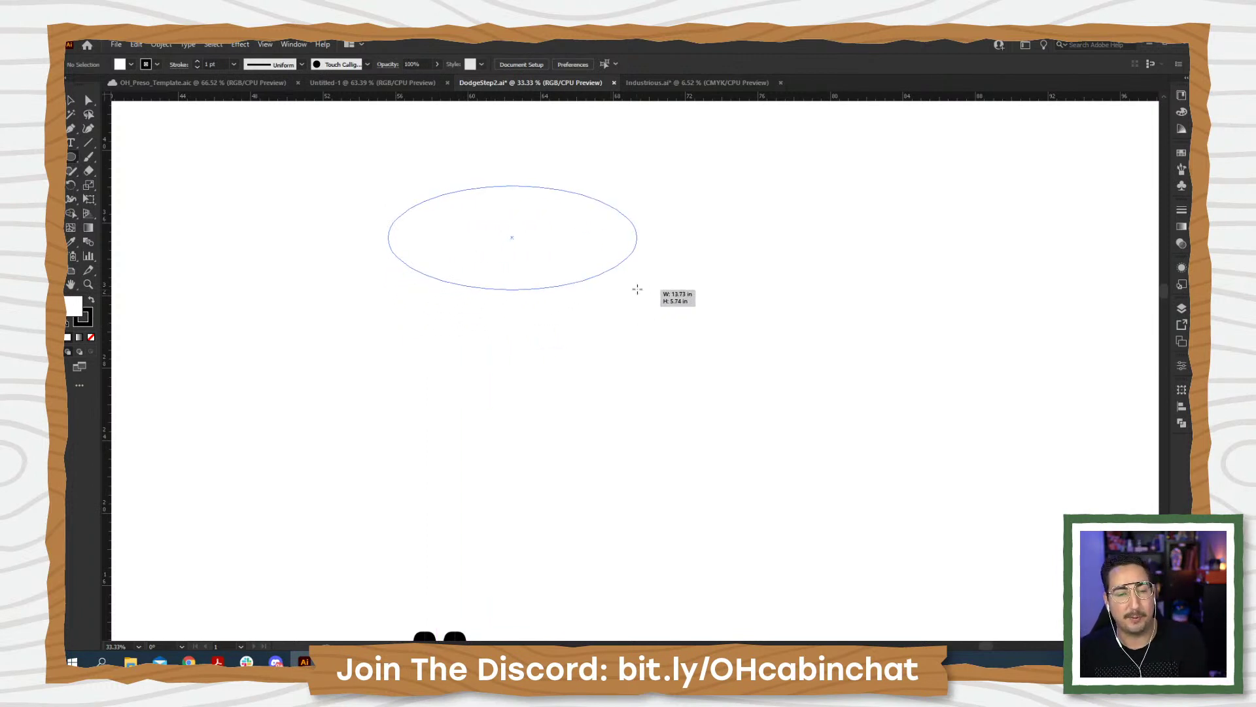
{"action": "left_click_drag", "start_coordinate": [637, 289], "coordinate": [449, 290], "text": "shift"}
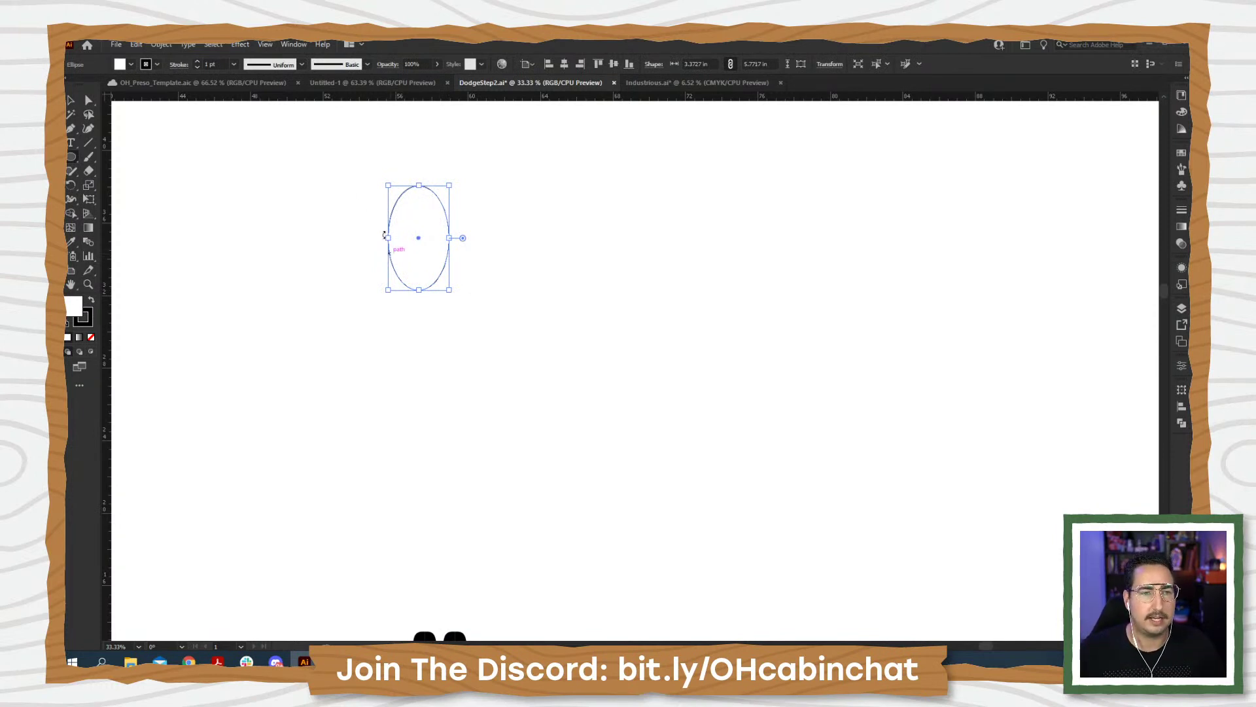
- Set the ellipse's stroke weight to 60 pt and deselect it
{"action": "left_click", "coordinate": [214, 64]}
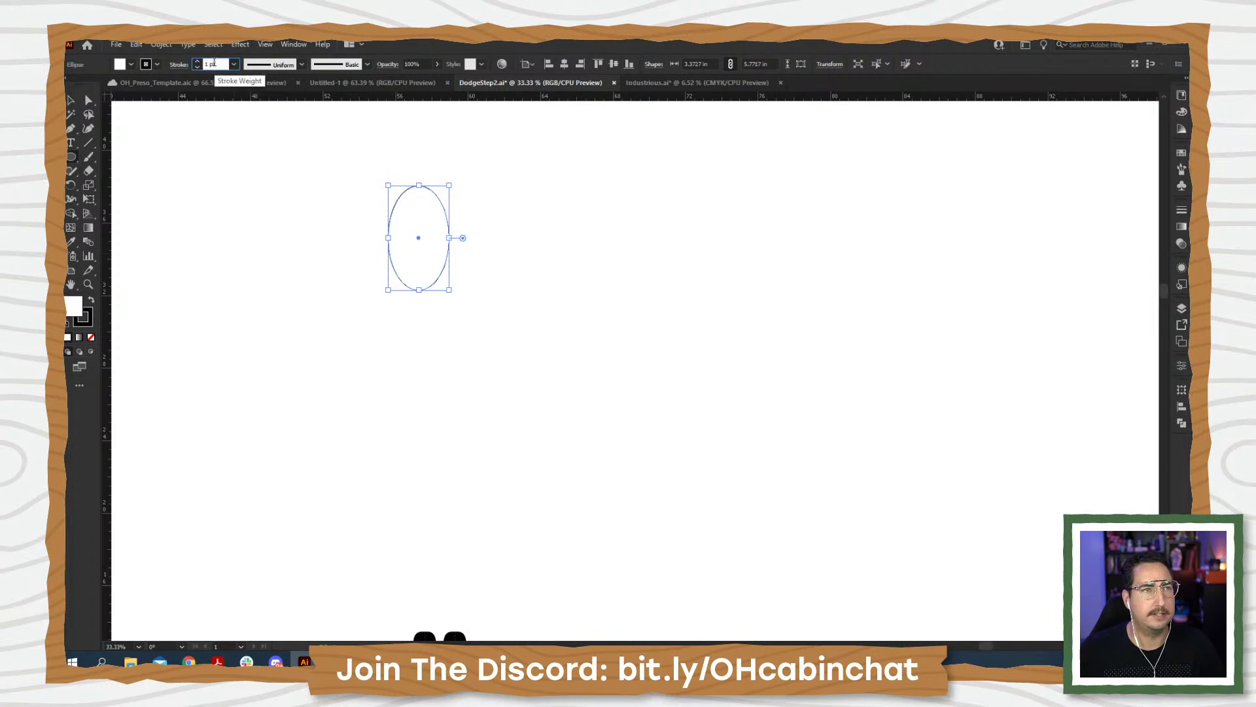
{"action": "key", "text": "shift+Up"}
{"action": "key", "text": "shift+Up"}
{"action": "key", "text": "shift+Up"}
{"action": "key", "text": "shift+Up"}
{"action": "key", "text": "shift+Up"}
{"action": "key", "text": "shift+Up"}
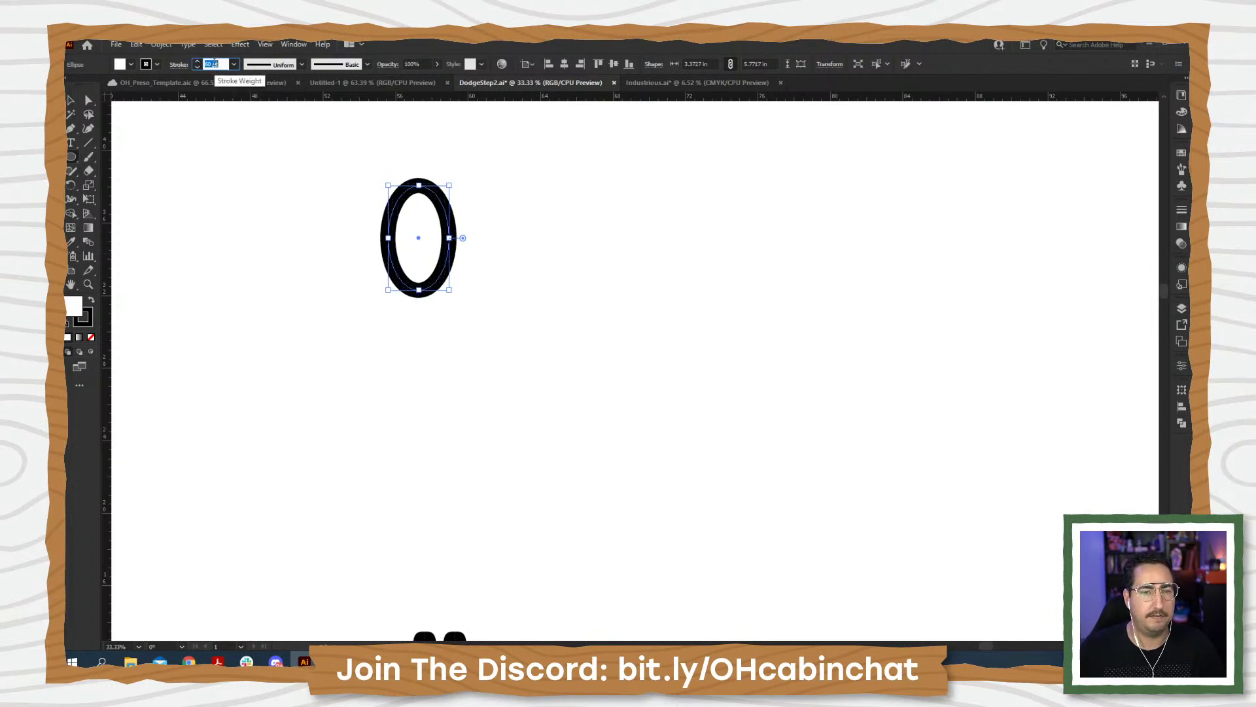
{"action": "left_click", "coordinate": [496, 198]}
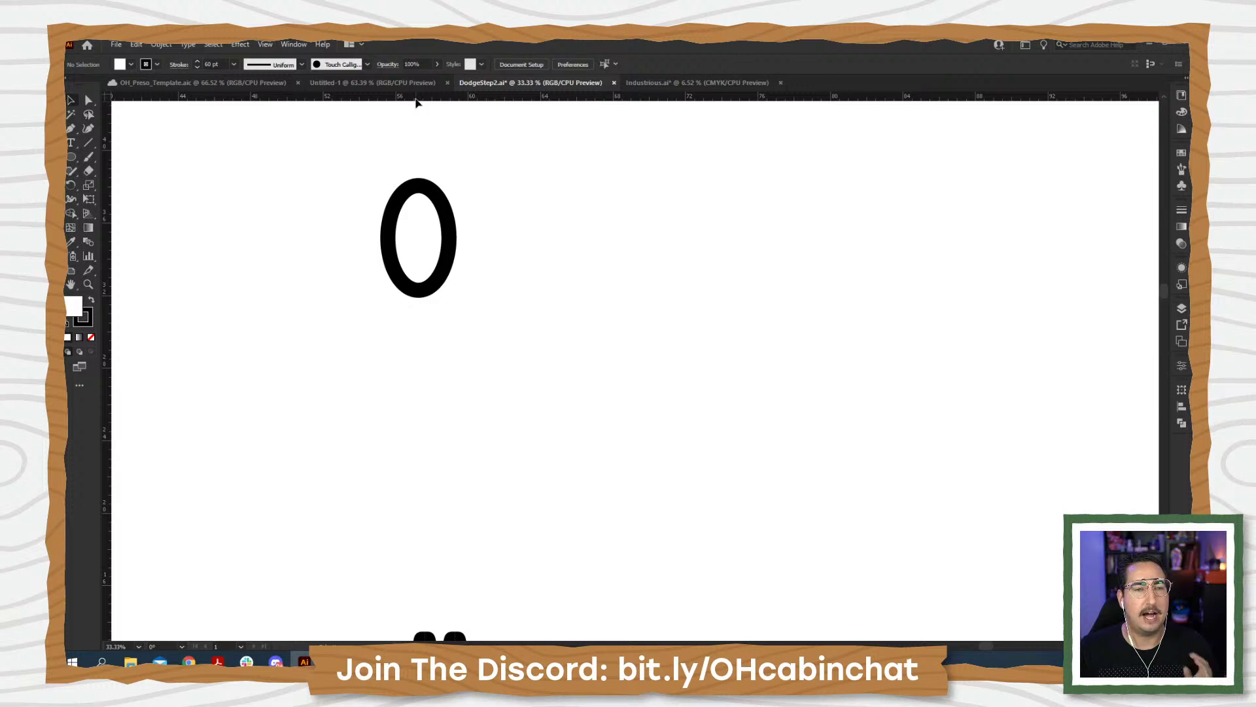
- Check the ellipse in outline view and place horizontal guides at the top and bottom of its path
{"action": "key", "text": "ctrl+y"}
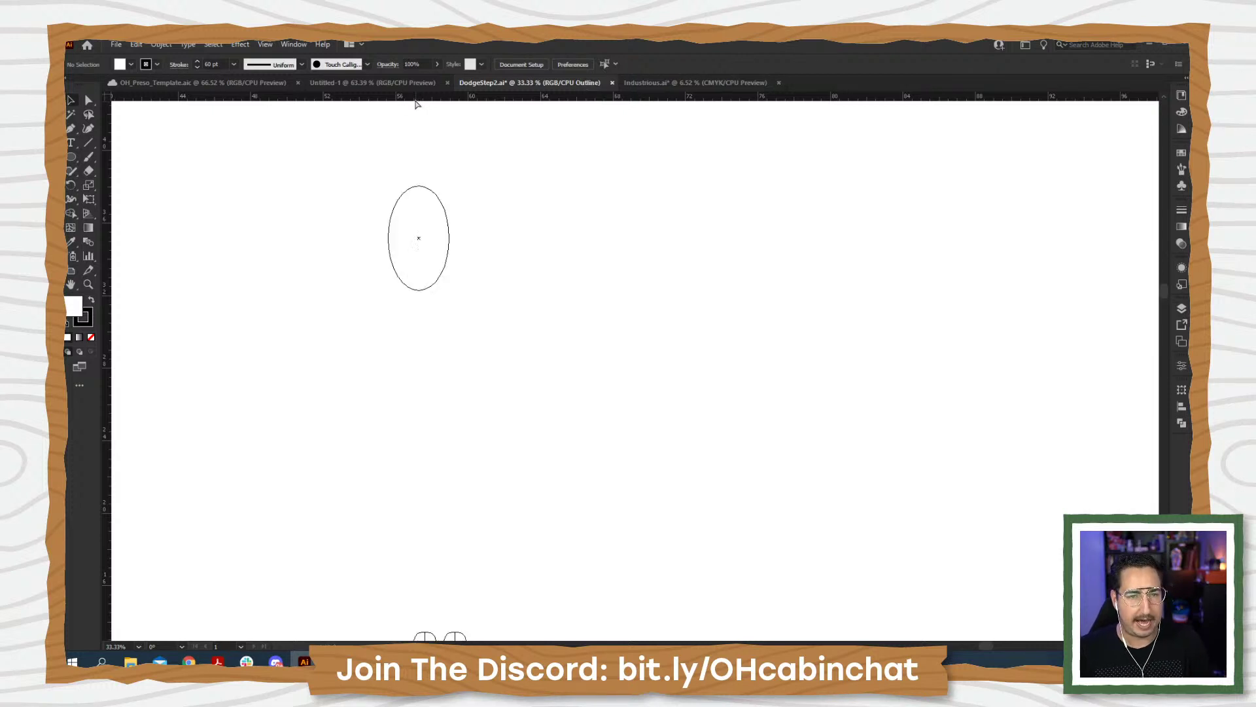
{"action": "key", "text": "ctrl+y"}
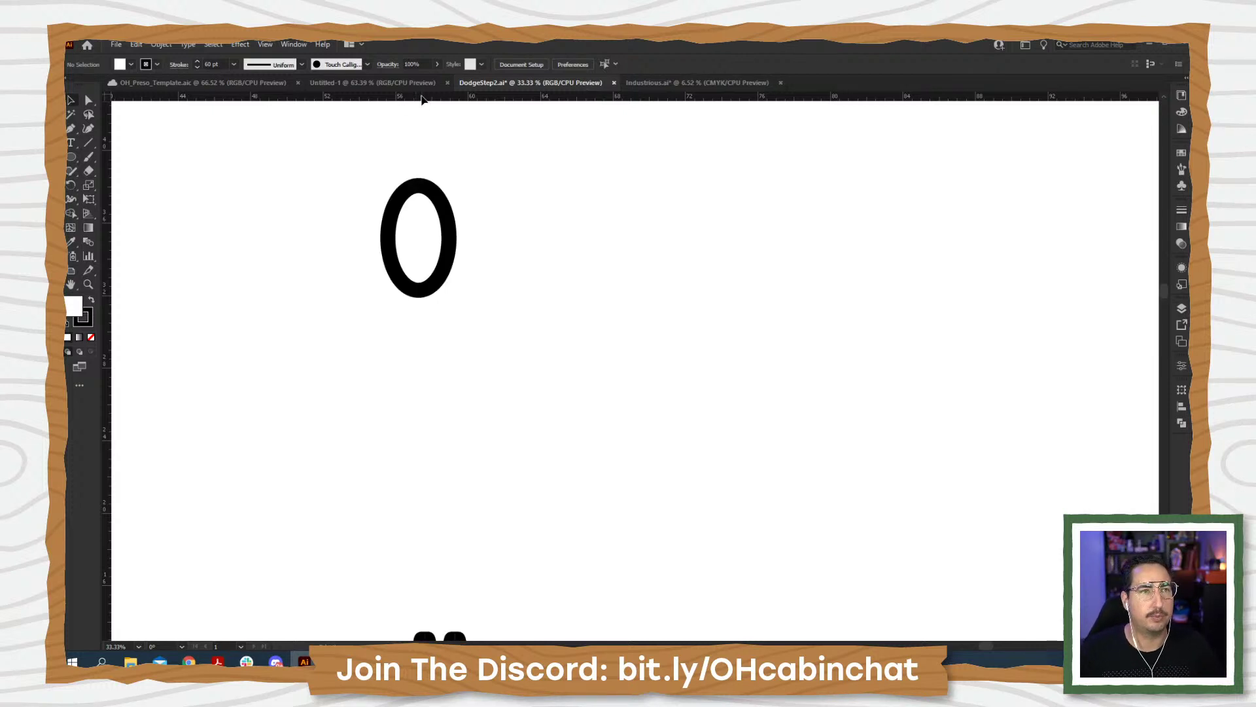
{"action": "left_click_drag", "start_coordinate": [422, 98], "coordinate": [419, 190]}
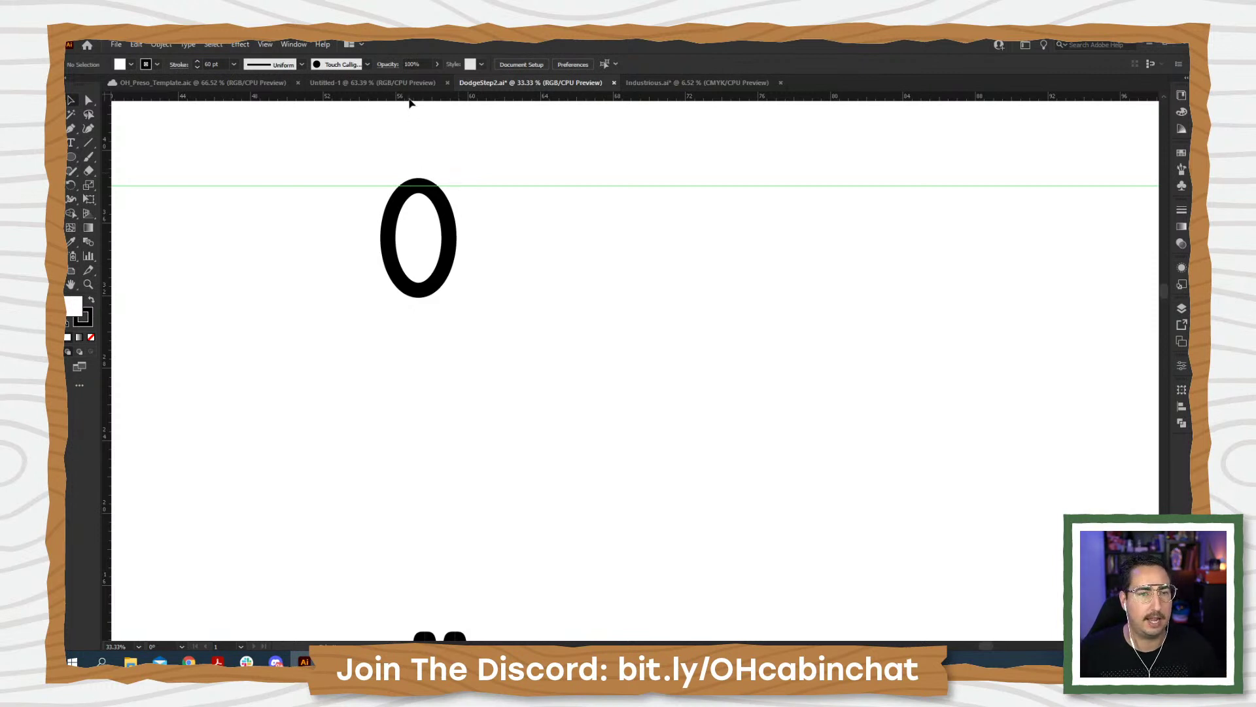
{"action": "left_click_drag", "start_coordinate": [410, 103], "coordinate": [422, 290]}
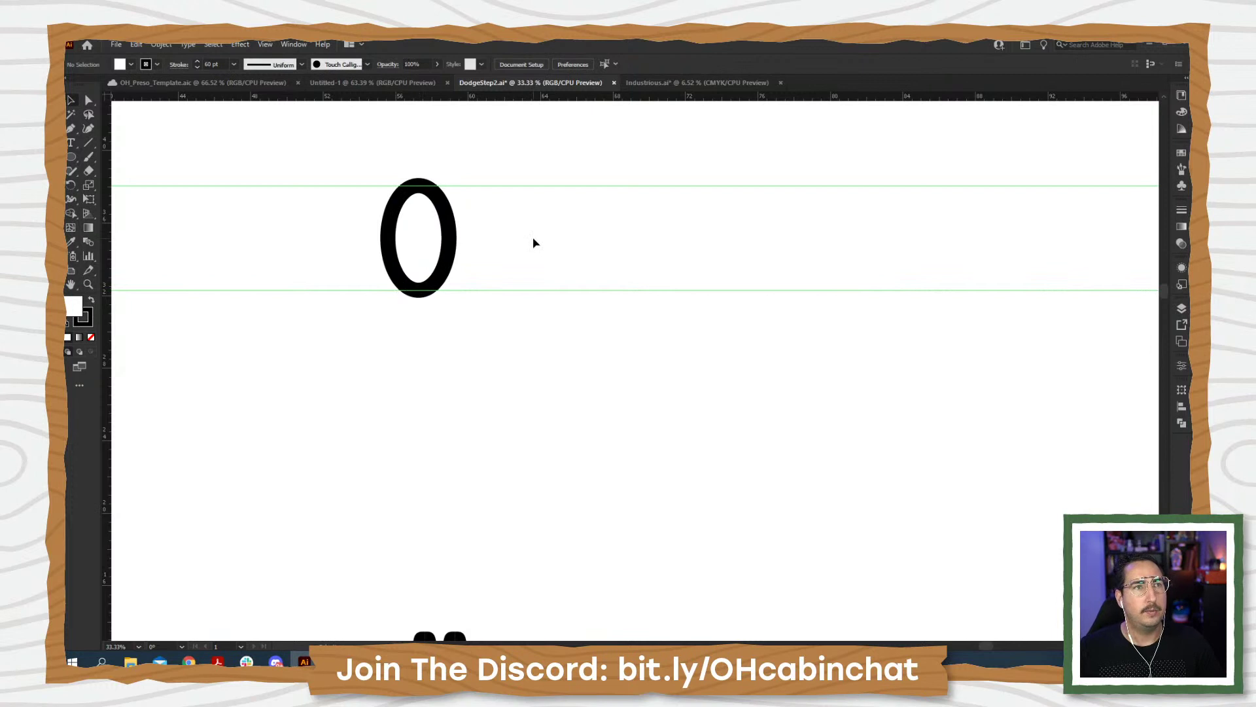
- Draw a rectangle about 3.37 by 5.77 in between the guides over the ellipse and move it beside the ellipse's right side
{"action": "key", "text": "m"}
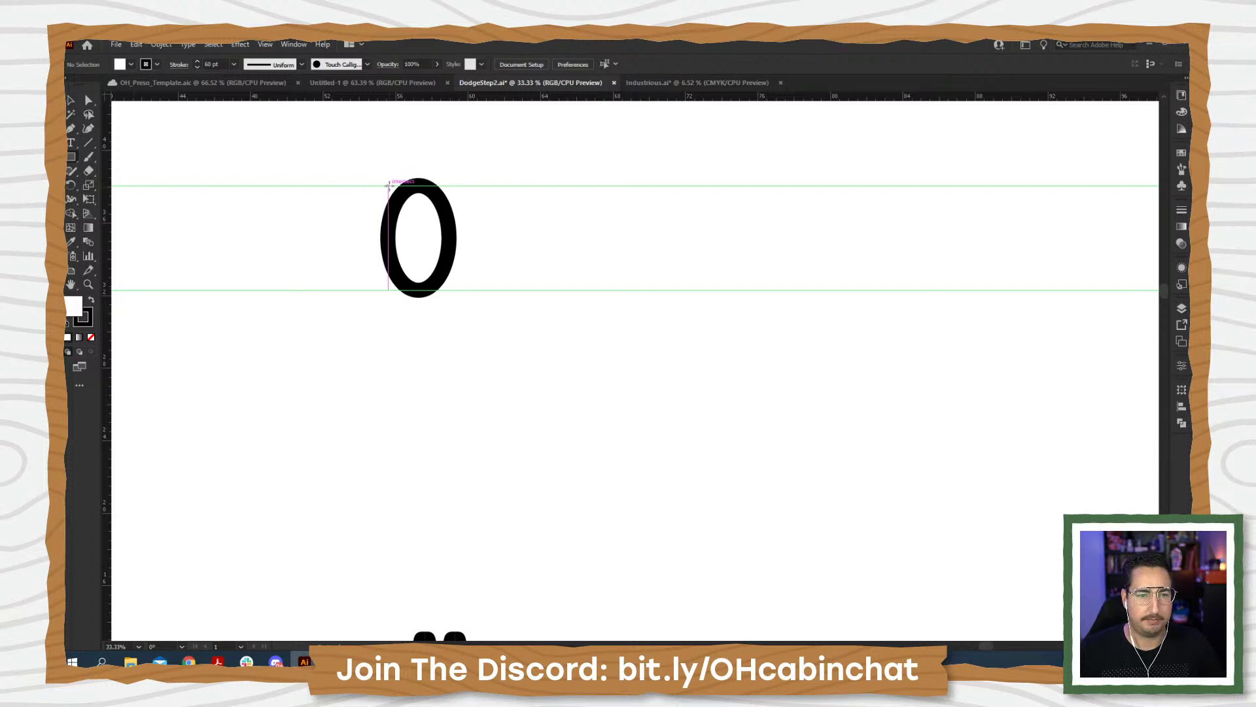
{"action": "left_click_drag", "start_coordinate": [389, 186], "coordinate": [449, 289]}
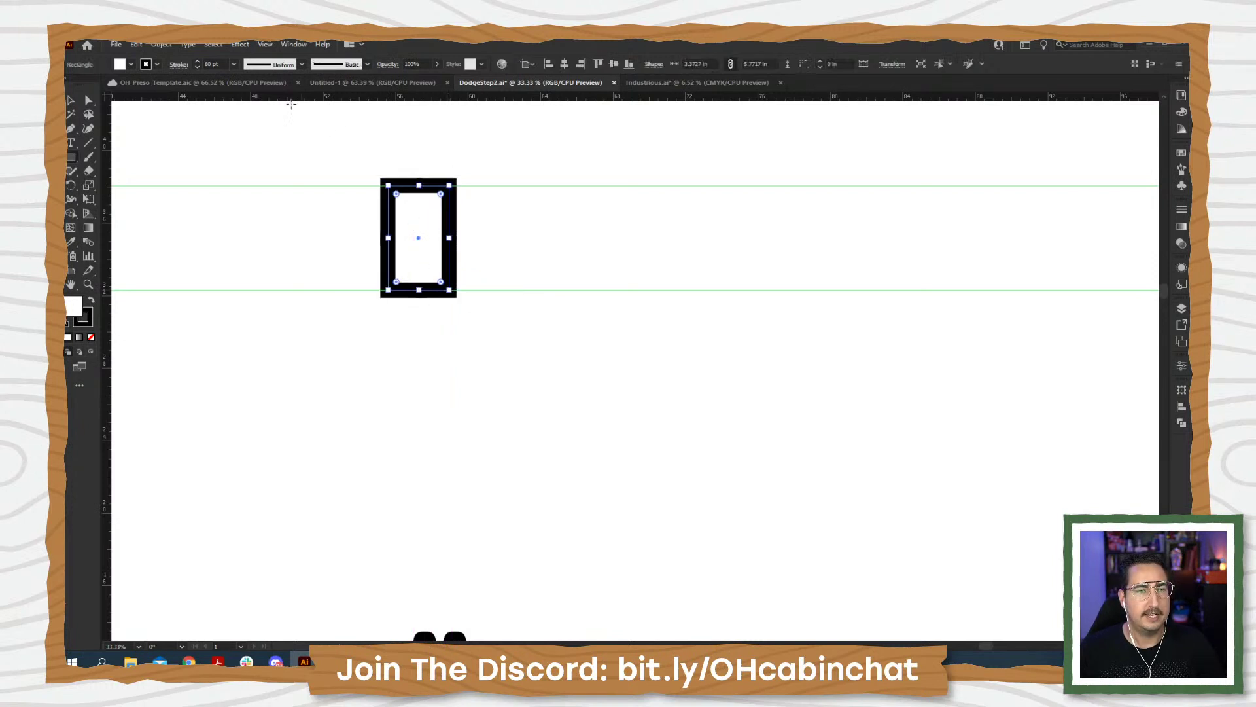
{"action": "left_click", "coordinate": [265, 45]}
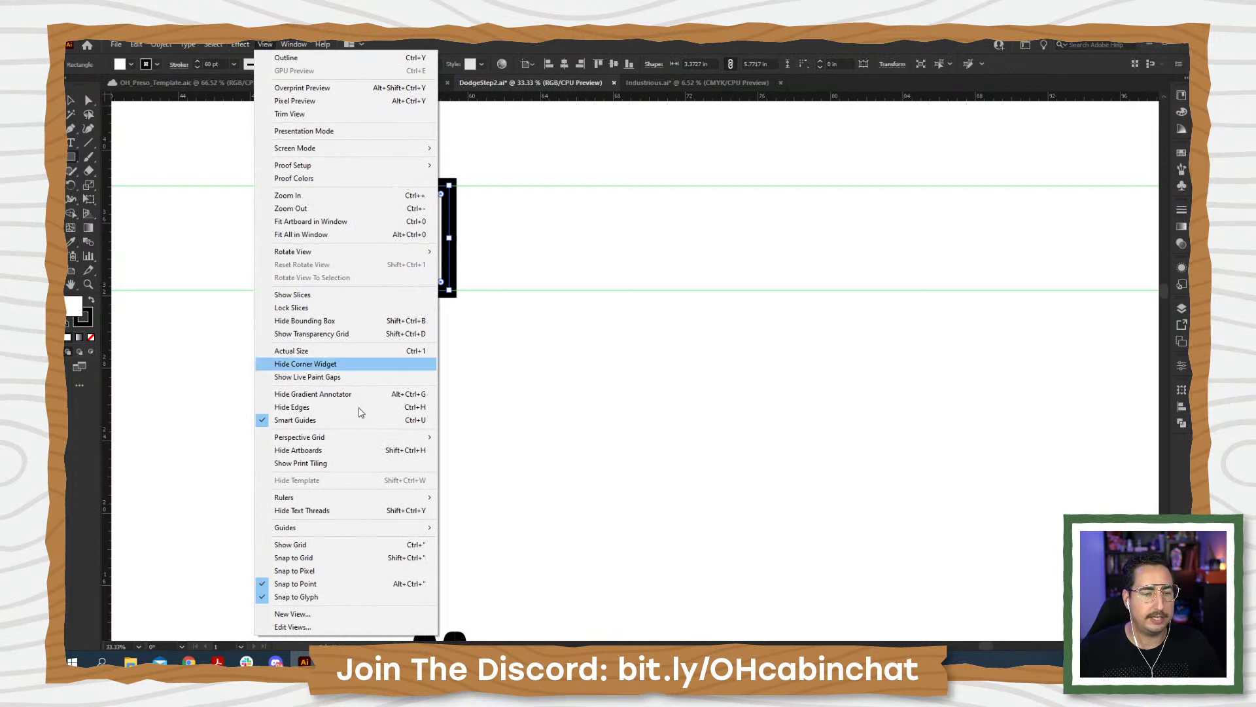
{"action": "mouse_move", "coordinate": [351, 527]}
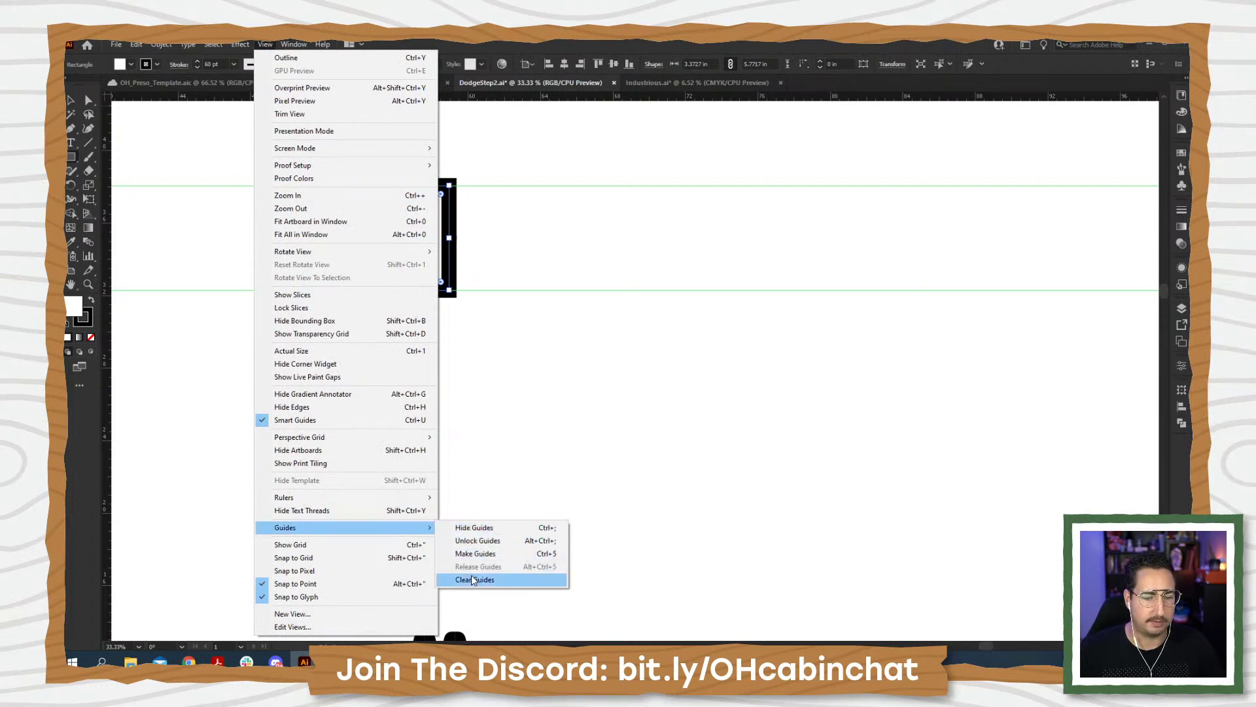
{"action": "left_click", "coordinate": [587, 380]}
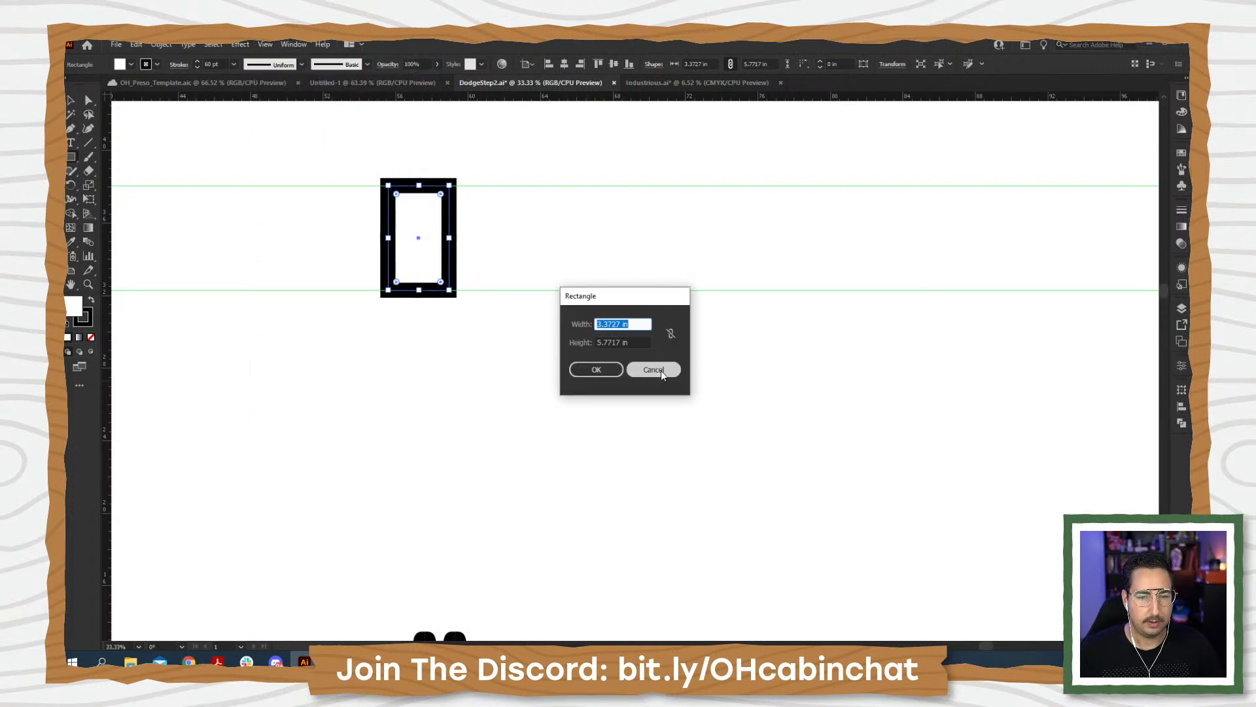
{"action": "left_click", "coordinate": [662, 371]}
{"action": "left_click_drag", "start_coordinate": [453, 222], "coordinate": [545, 221]}
{"action": "left_click", "coordinate": [633, 244]}
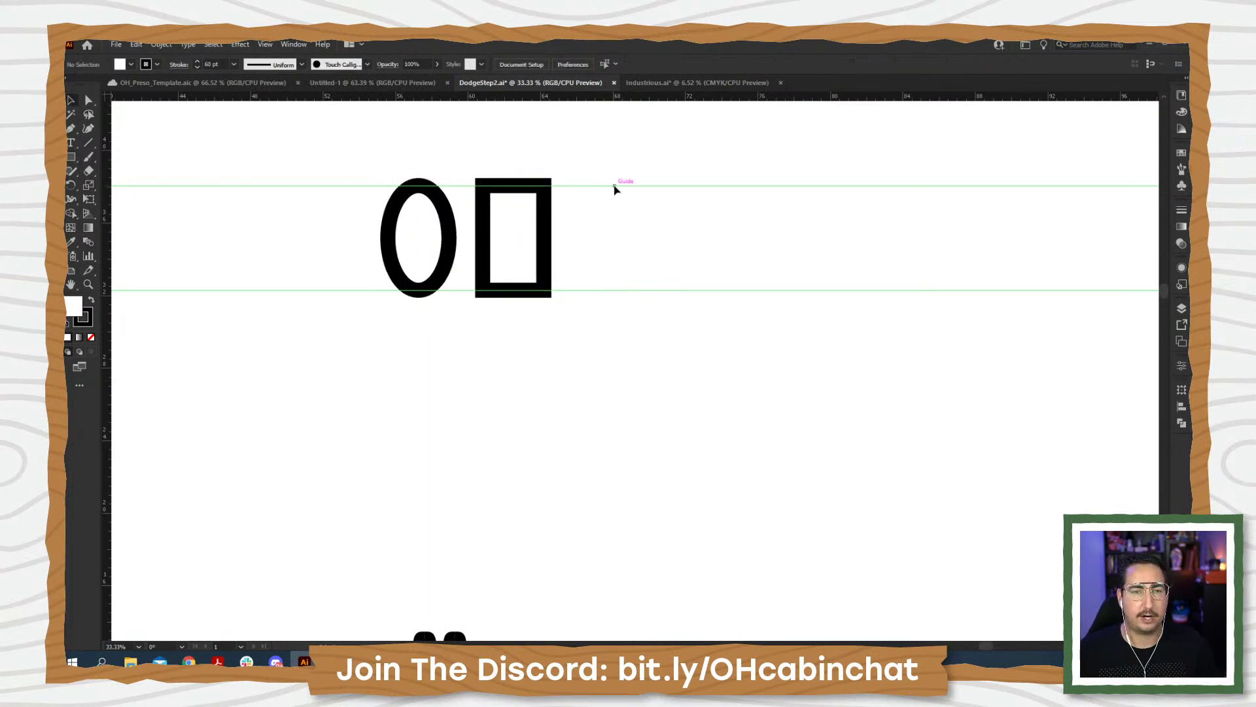
- Delete the rectangle's top and bottom segments to leave two vertical stems between the guides
{"action": "key", "text": "a"}
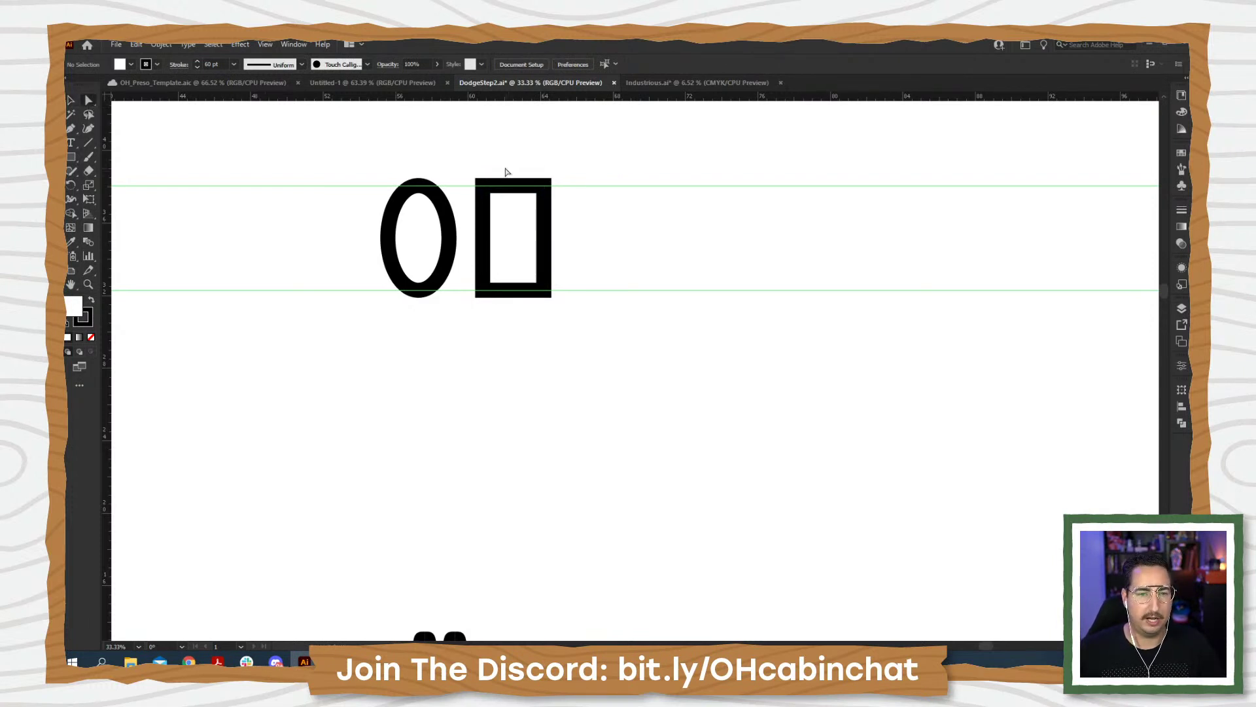
{"action": "left_click_drag", "start_coordinate": [505, 171], "coordinate": [522, 326]}
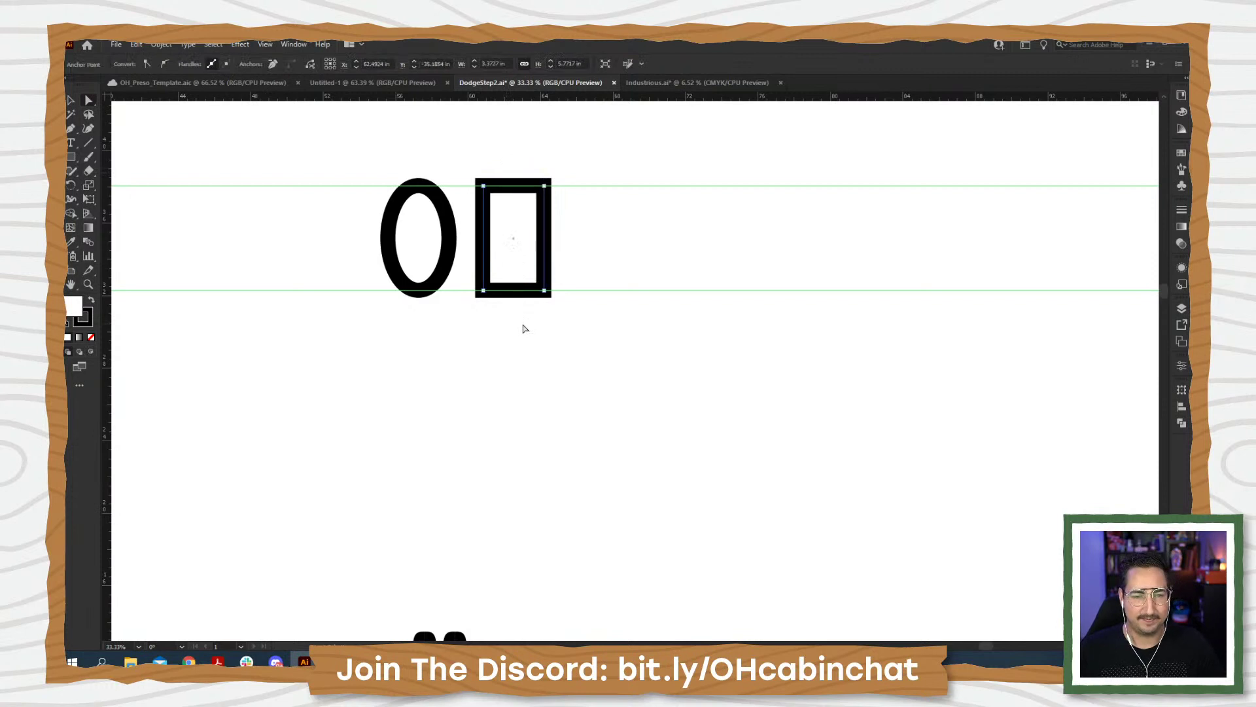
{"action": "key", "text": "Delete"}
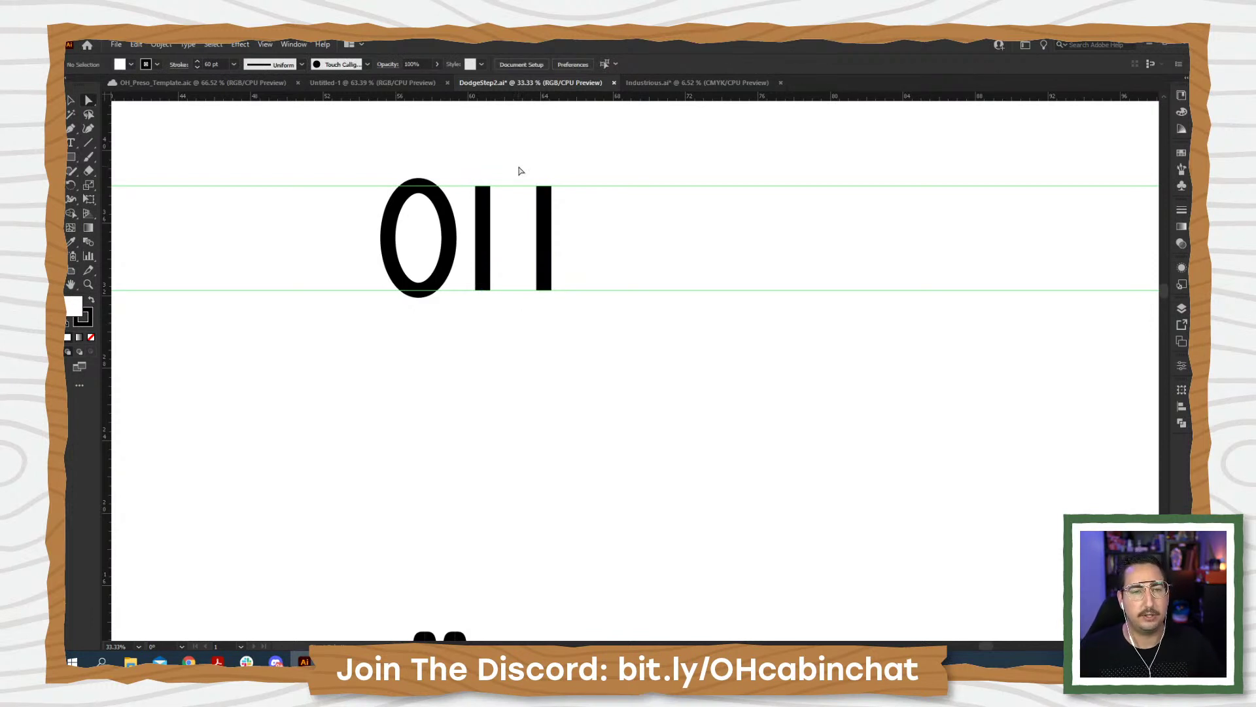
- Shorten the ellipse about its center so its stroke's outer edges meet both guides, and compare it with the stems without guides
{"action": "key", "text": "a"}
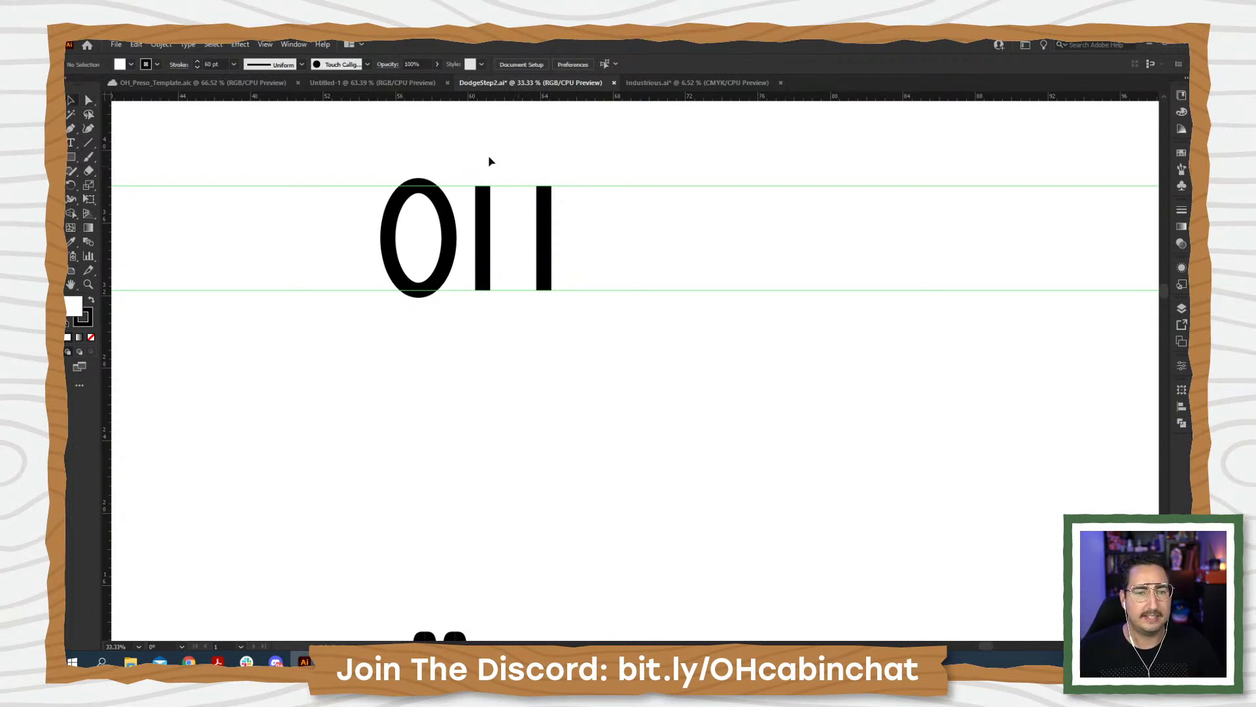
{"action": "left_click", "coordinate": [447, 200]}
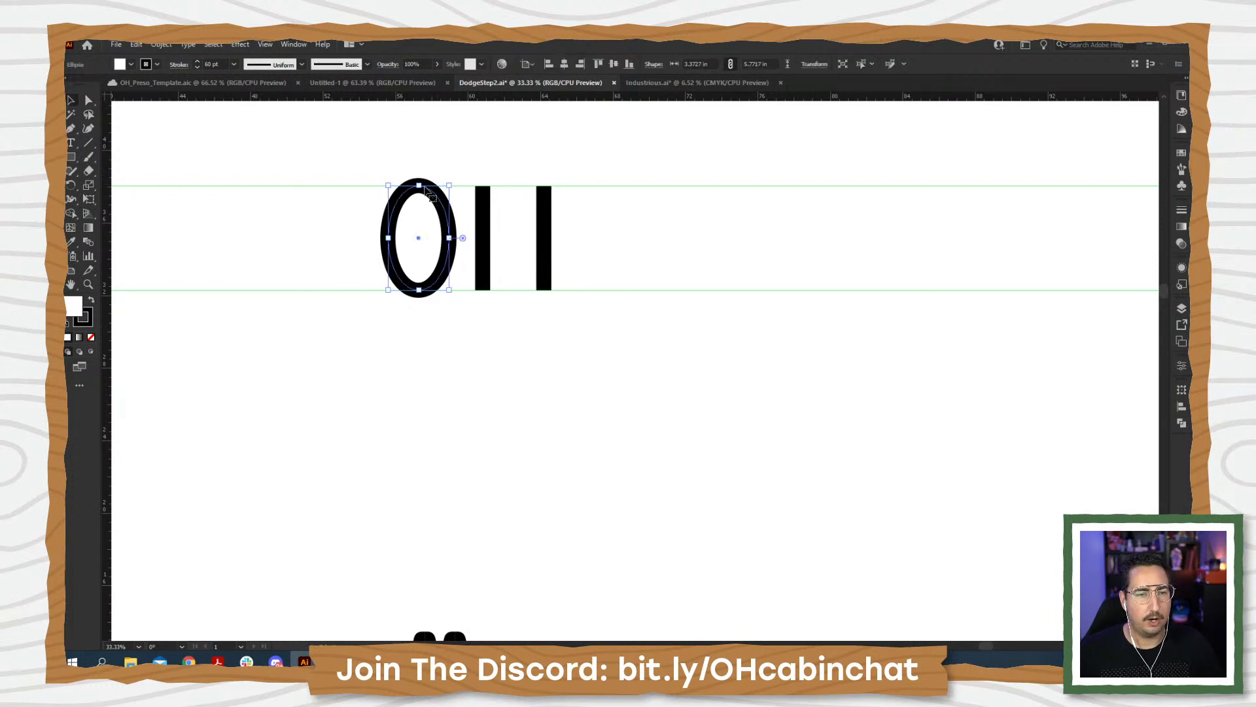
{"action": "left_click_drag", "start_coordinate": [420, 186], "coordinate": [419, 194]}
{"action": "left_click", "coordinate": [490, 159]}
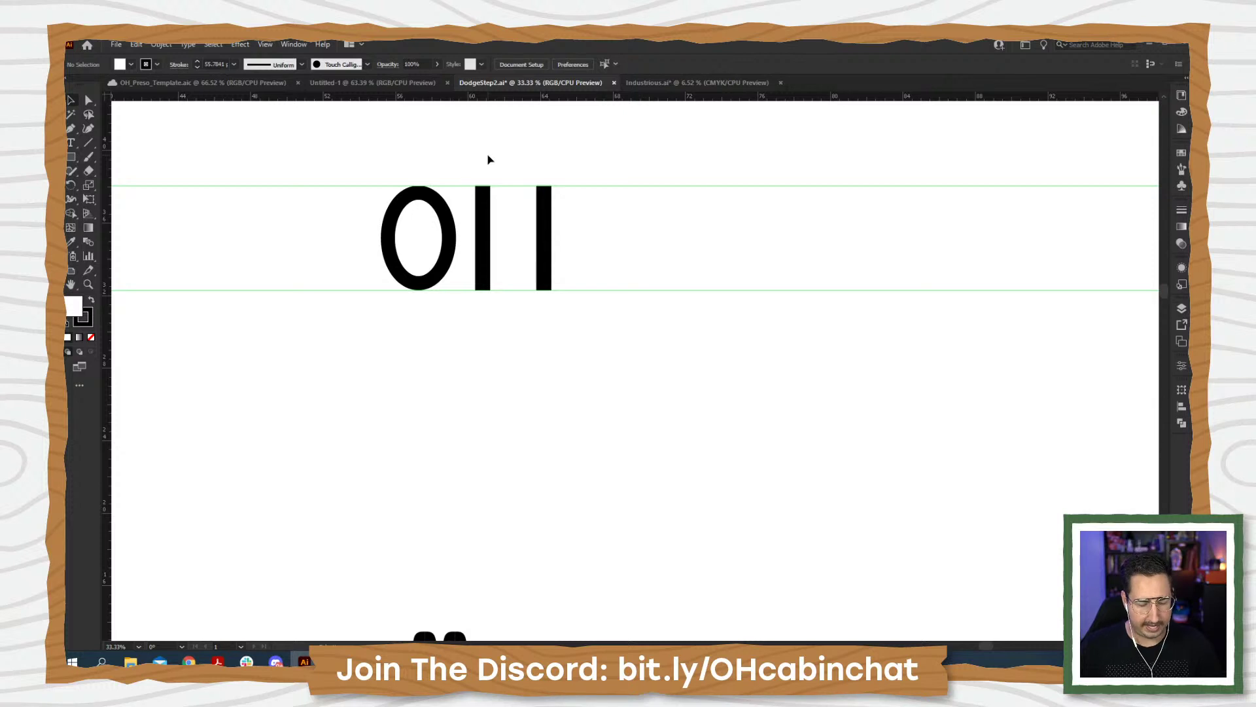
{"action": "key", "text": "ctrl+semicolon"}
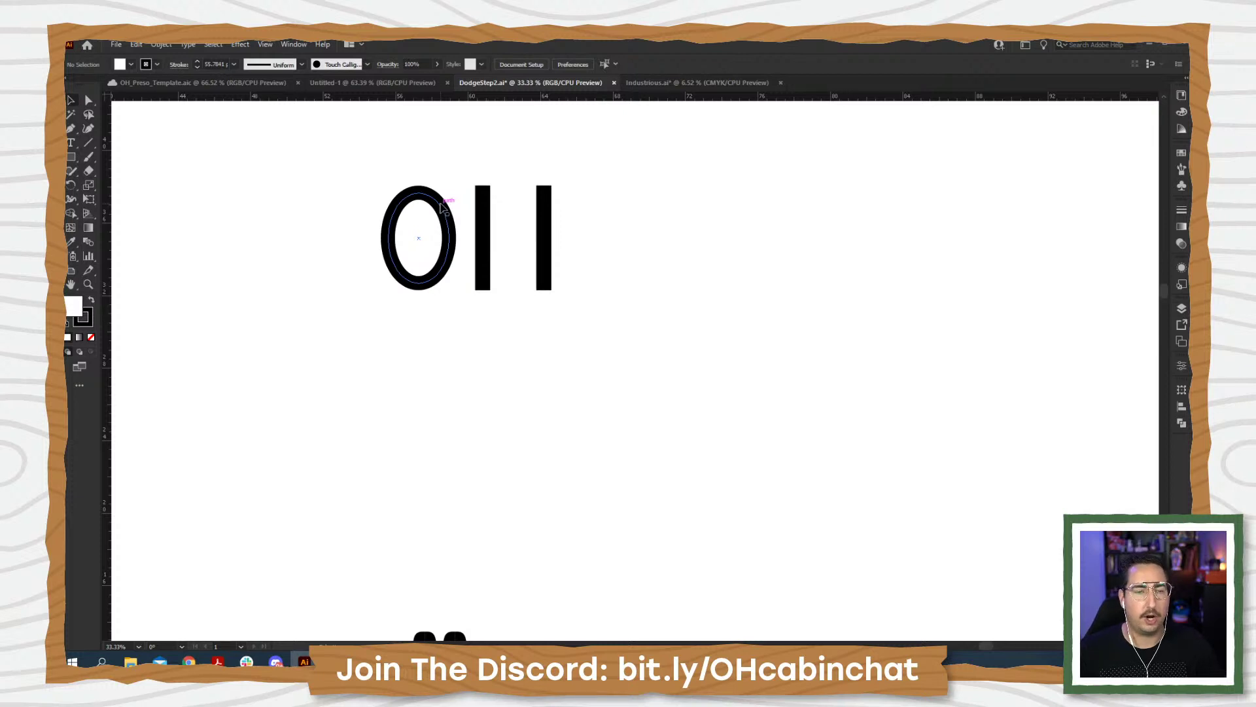
{"action": "key", "text": "ctrl+semicolon"}
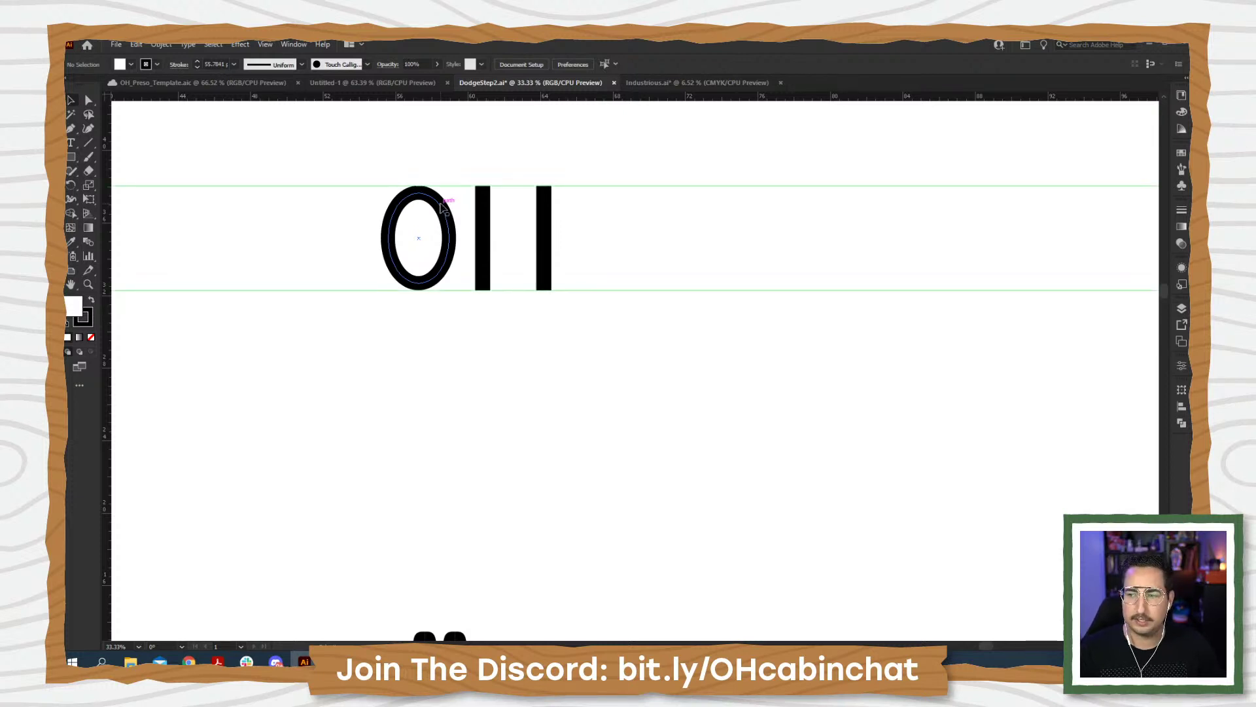
- Try stretching the ellipse about its center so its curves overshoot both guides, and compare it with the stems without guides
{"action": "left_click", "coordinate": [443, 207]}
{"action": "left_click_drag", "start_coordinate": [421, 188], "coordinate": [420, 182]}
{"action": "left_click", "coordinate": [499, 185]}
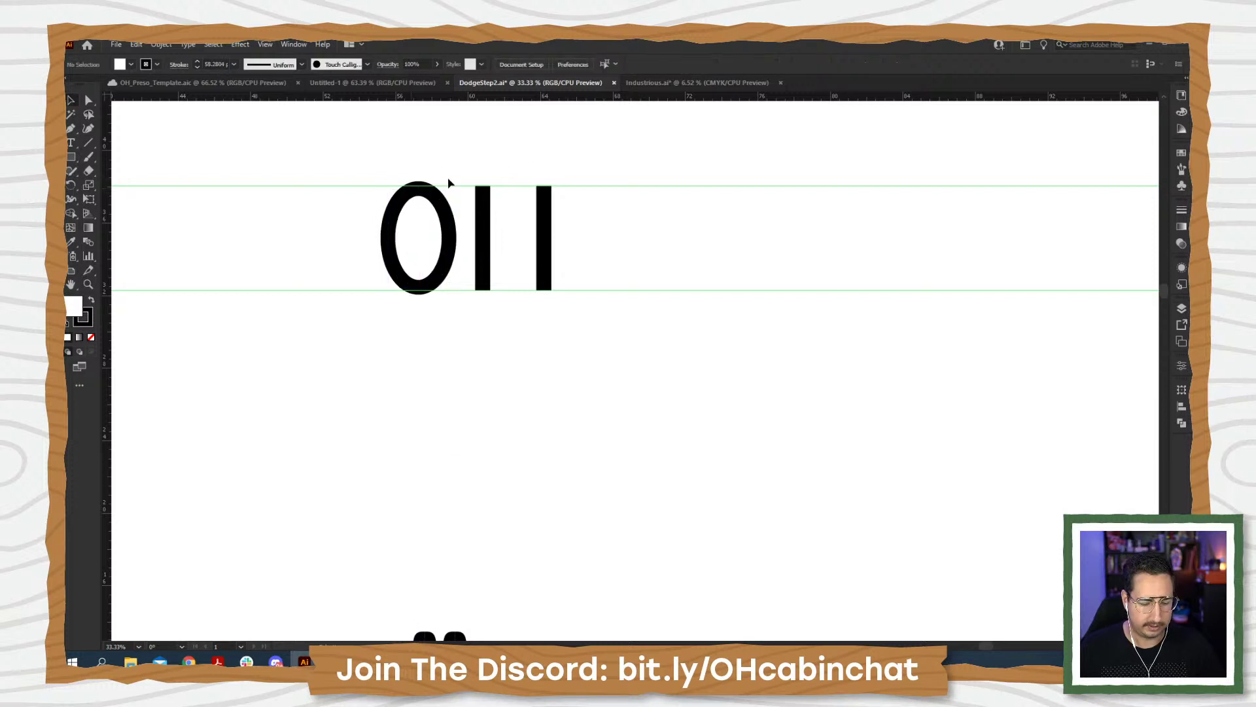
{"action": "key", "text": "ctrl+y"}
{"action": "key", "text": "ctrl+y"}
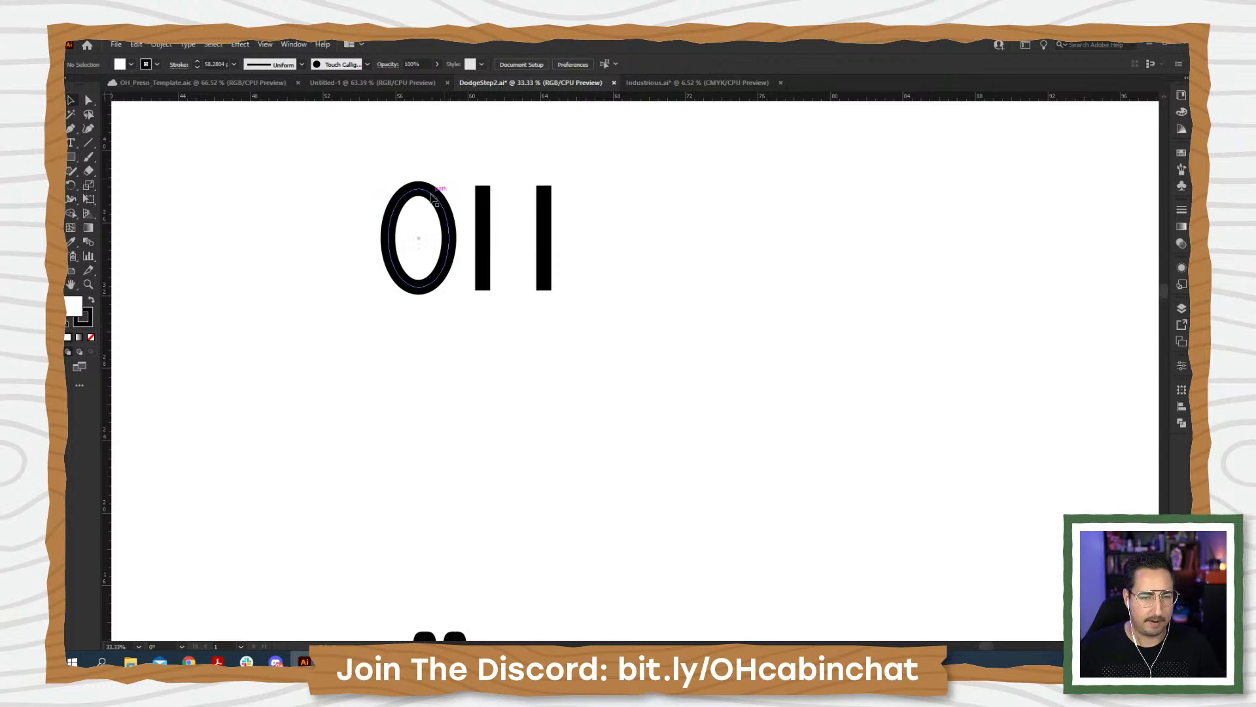
- Refine the ellipse's height so the O's curves extend only very slightly past both guides
{"action": "left_click", "coordinate": [432, 196]}
{"action": "left_click_drag", "start_coordinate": [419, 192], "coordinate": [419, 192]}
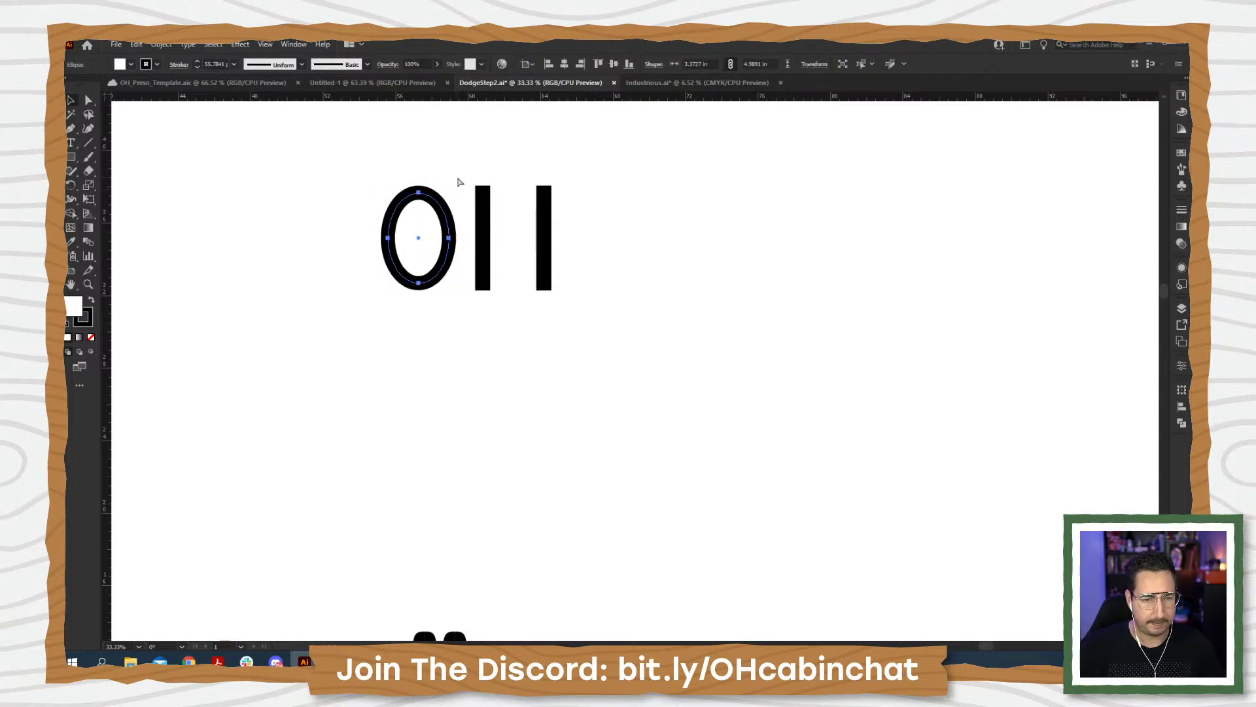
{"action": "key", "text": "v"}
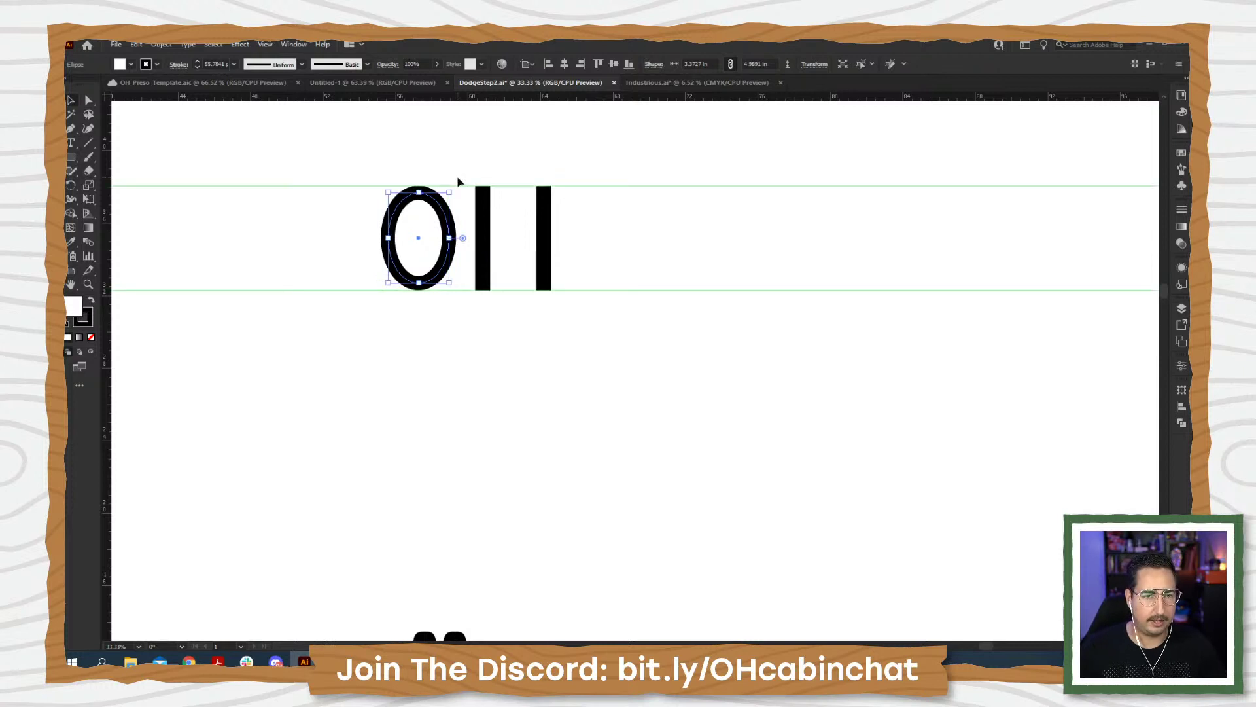
{"action": "key", "text": "z"}
{"action": "left_click_drag", "start_coordinate": [390, 174], "coordinate": [454, 250]}
{"action": "key", "text": "v"}
{"action": "left_click", "coordinate": [624, 180]}
- Draw a horizontal crossbar between the midpoints of the two vertical stems with the Pen tool to form an H
{"action": "key", "text": "z"}
{"action": "left_click", "coordinate": [727, 375], "text": "alt"}
{"action": "left_click", "coordinate": [727, 375], "text": "alt"}
{"action": "left_click", "coordinate": [726, 374], "text": "alt"}
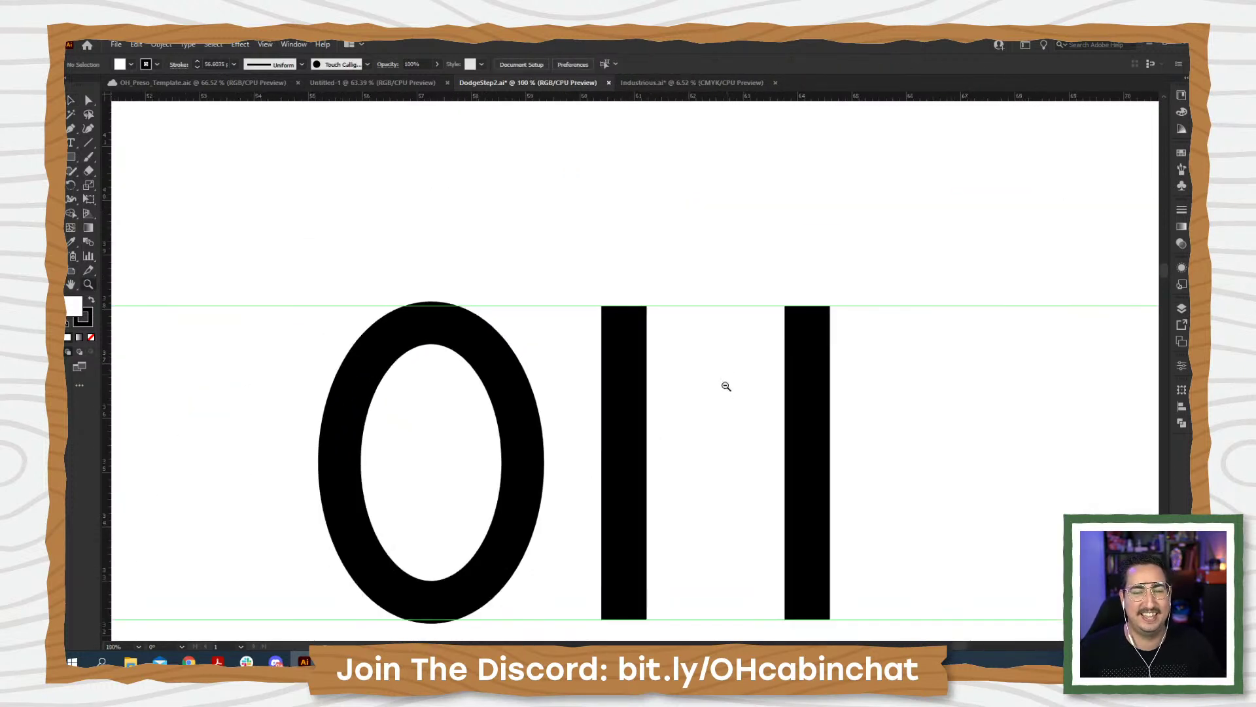
{"action": "left_click", "coordinate": [680, 428], "text": "alt"}
{"action": "left_click_drag", "start_coordinate": [816, 429], "coordinate": [657, 401]}
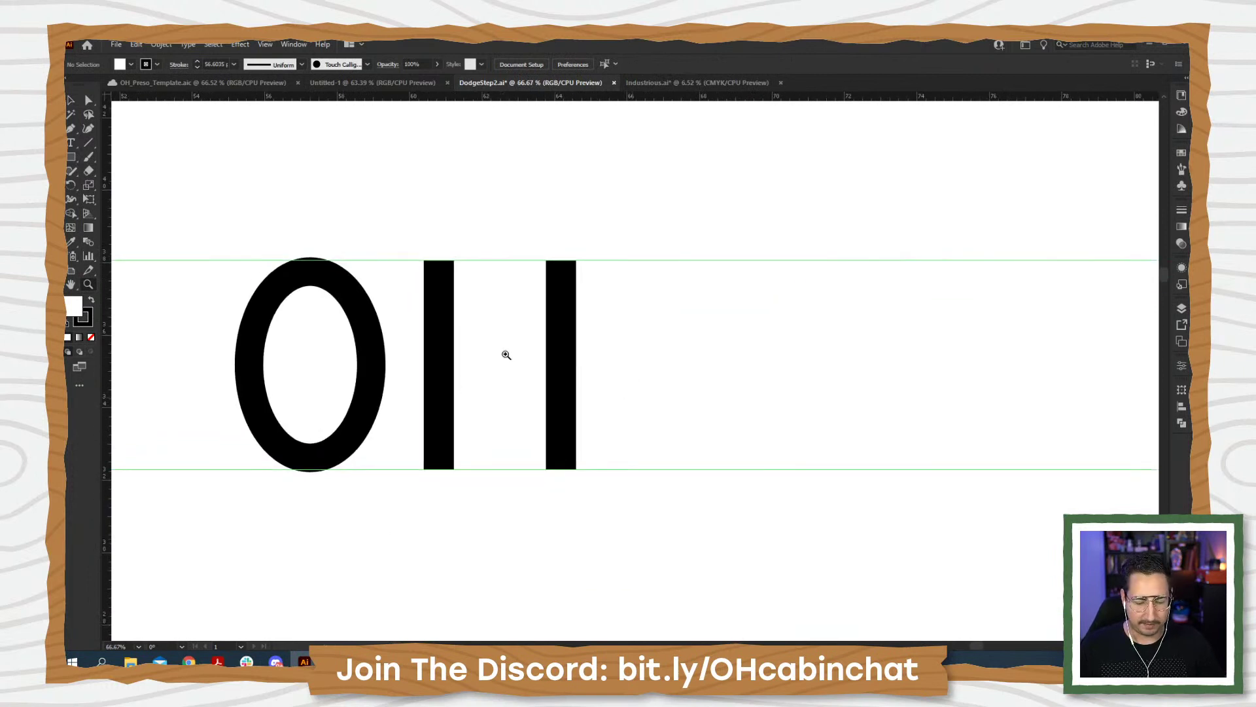
{"action": "key", "text": "p"}
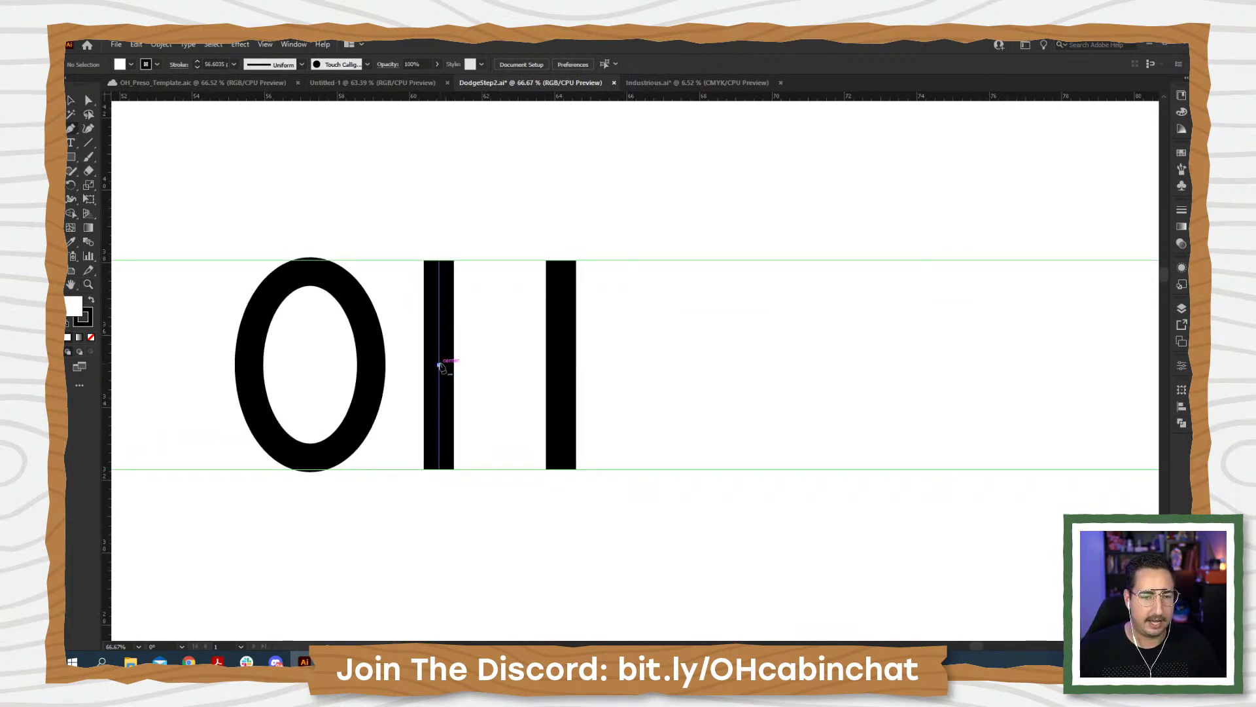
{"action": "left_click", "coordinate": [438, 364]}
{"action": "left_click", "coordinate": [561, 365]}
{"action": "key", "text": "v"}
{"action": "left_click", "coordinate": [651, 347]}
{"action": "key", "text": "z"}
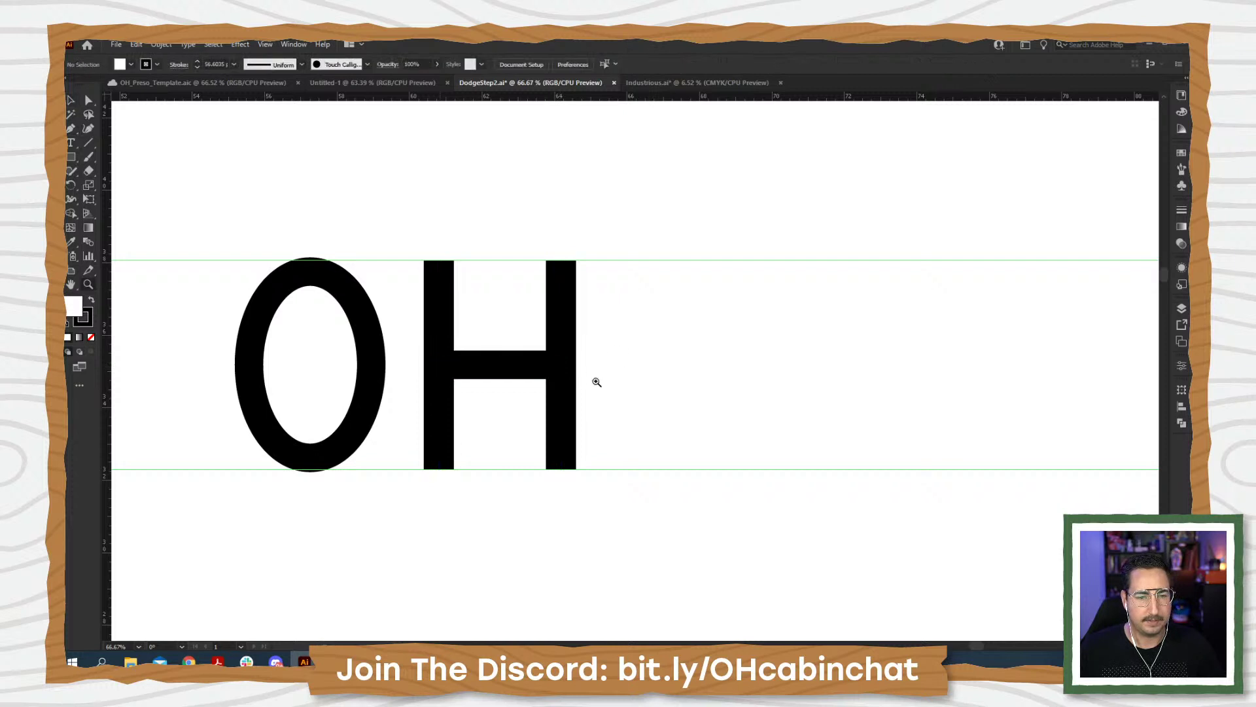
- Create a three-sided polygon with a 0.6944 in radius beside the H at the upper guide
{"action": "left_click", "coordinate": [596, 382], "text": "alt"}
{"action": "left_click", "coordinate": [627, 389], "text": "alt"}
{"action": "left_click_drag", "start_coordinate": [673, 372], "coordinate": [516, 362]}
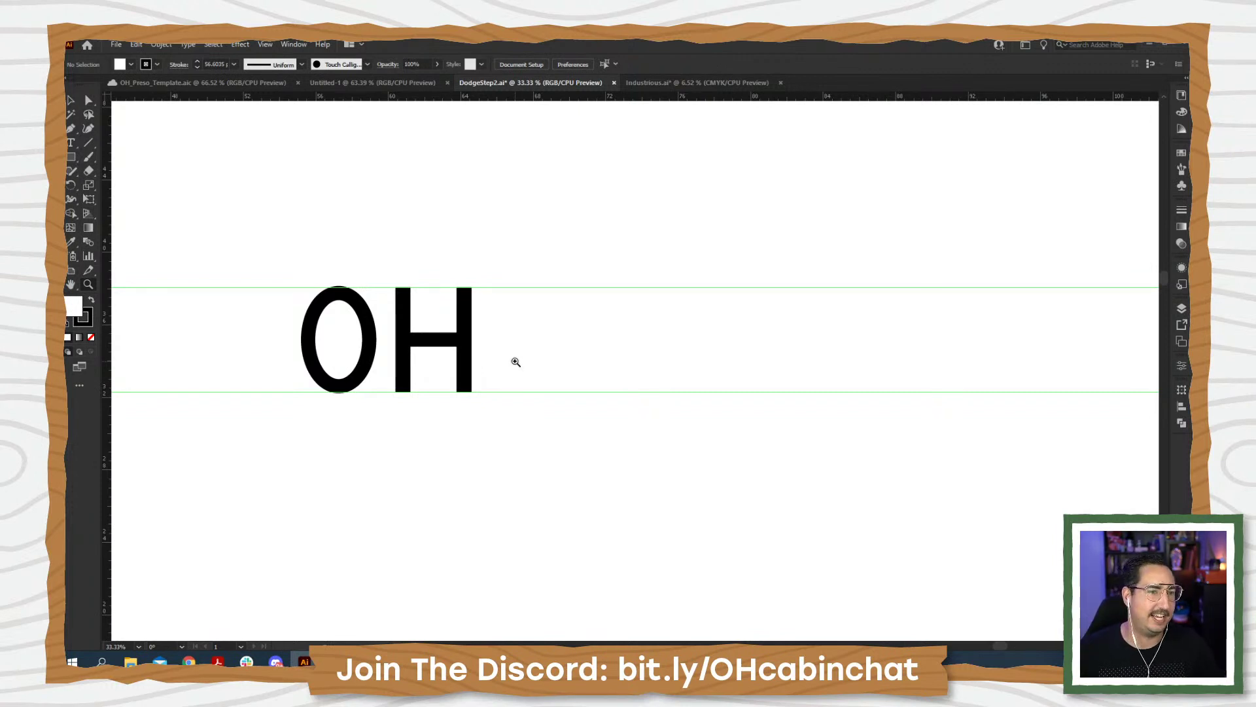
{"action": "left_click", "coordinate": [72, 159]}
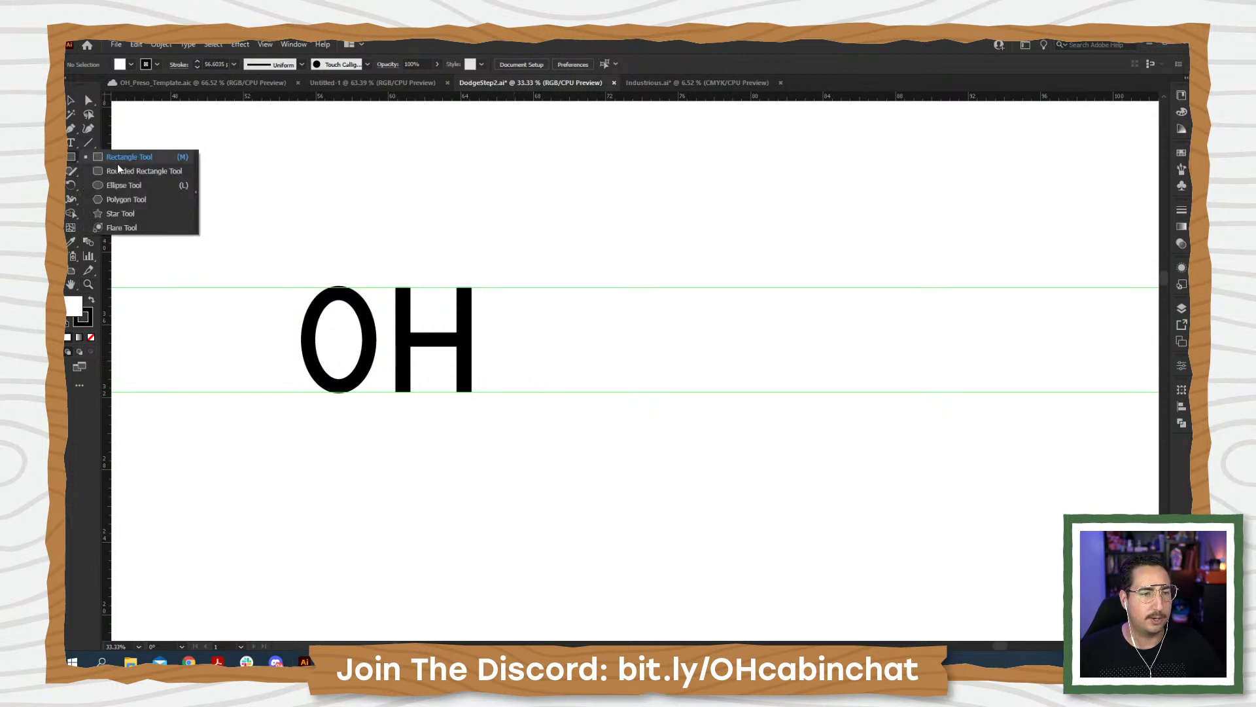
{"action": "left_click", "coordinate": [127, 200]}
{"action": "left_click", "coordinate": [539, 282]}
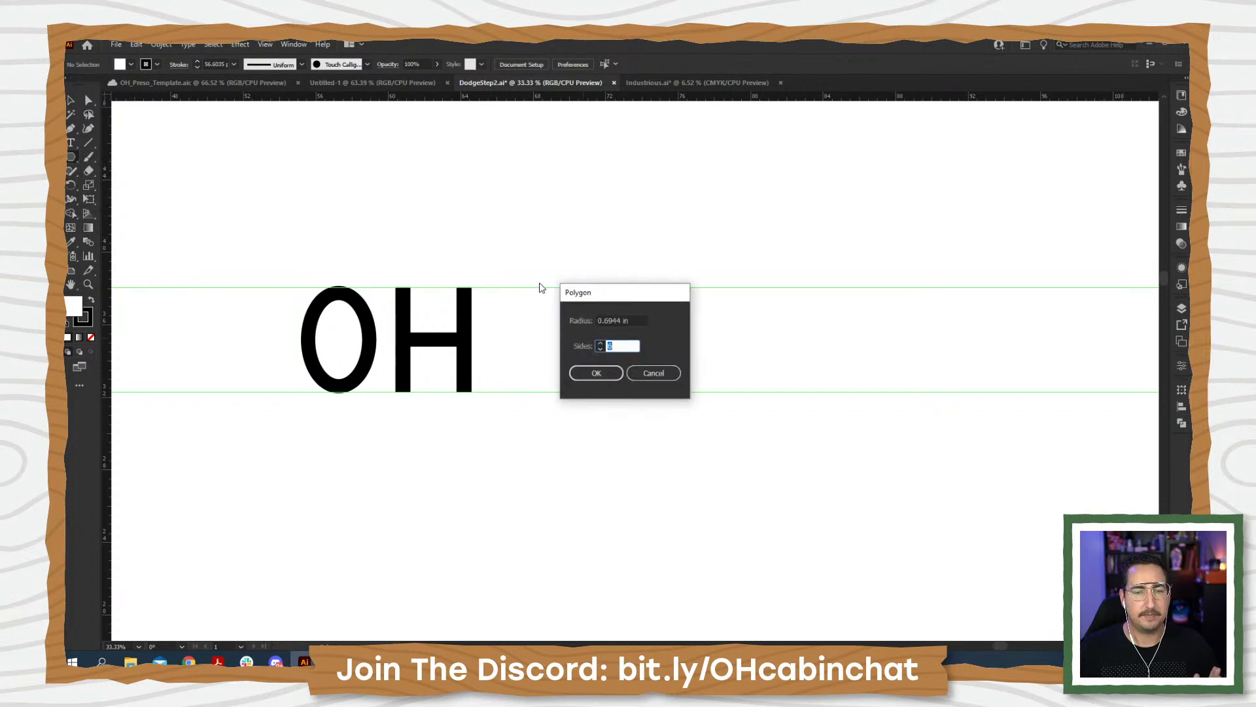
{"action": "type", "text": "3"}
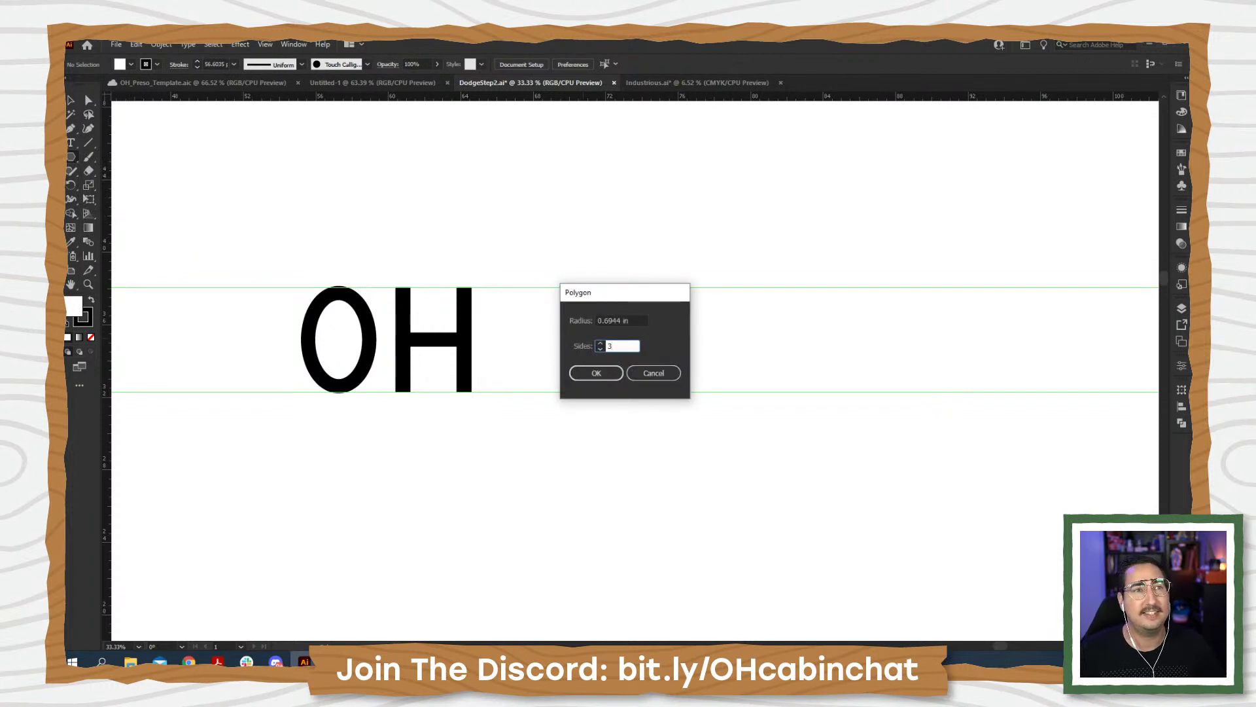
{"action": "left_click", "coordinate": [587, 373]}
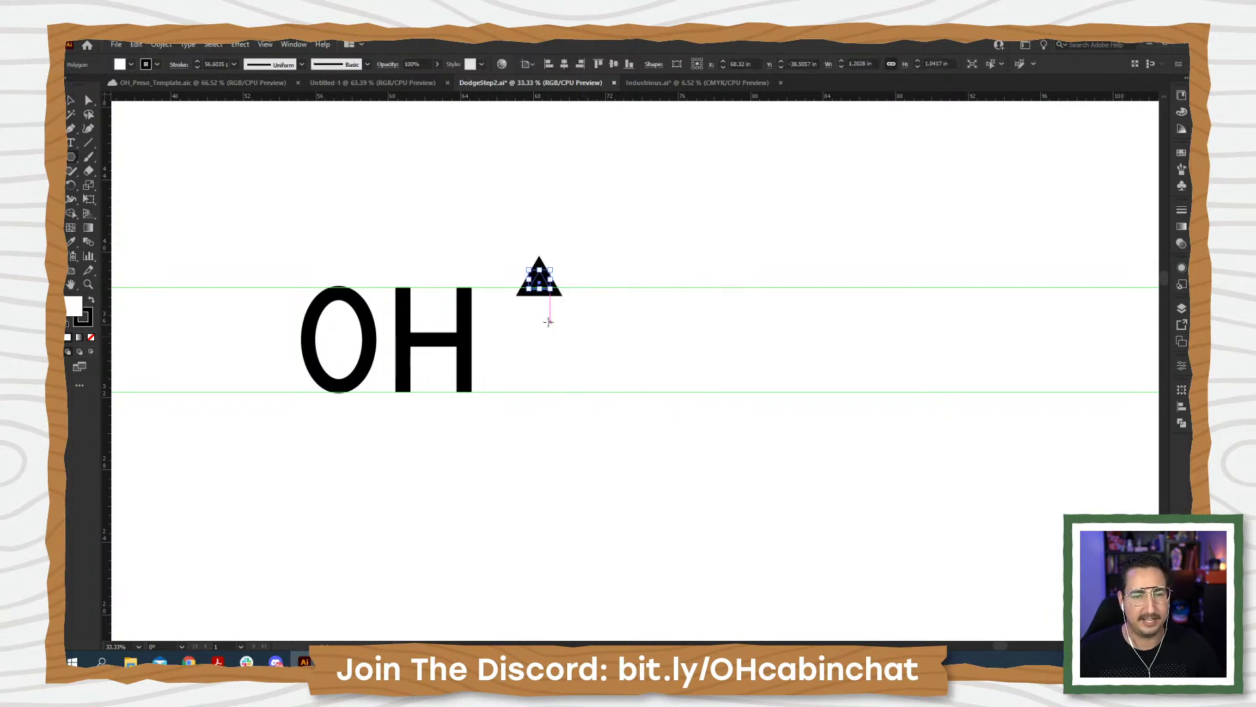
- Move and enlarge the triangle so its path spans both guides, and match its stroke to the H with the Eyedropper
{"action": "key", "text": "v"}
{"action": "left_click", "coordinate": [572, 260]}
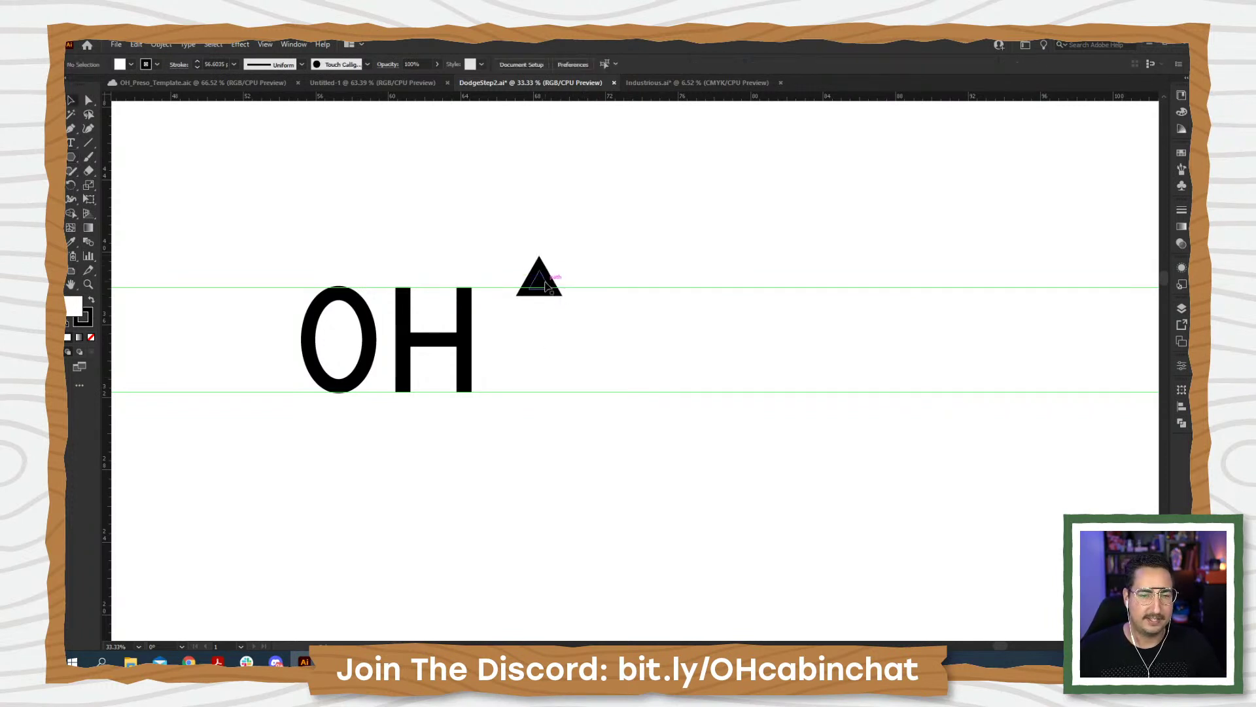
{"action": "mouse_move", "coordinate": [547, 285]}
{"action": "left_mouse_down"}
{"action": "mouse_move", "coordinate": [523, 303]}
{"action": "mouse_move", "coordinate": [662, 393]}
{"action": "left_mouse_up"}
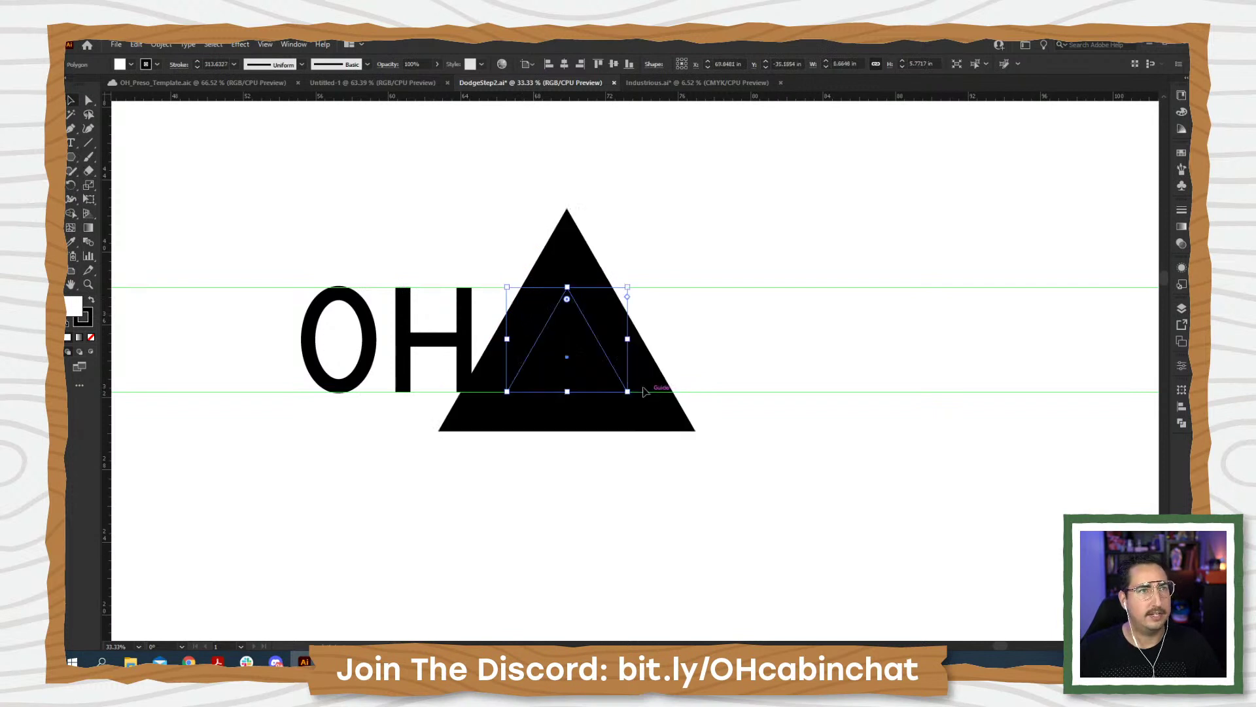
{"action": "key", "text": "i"}
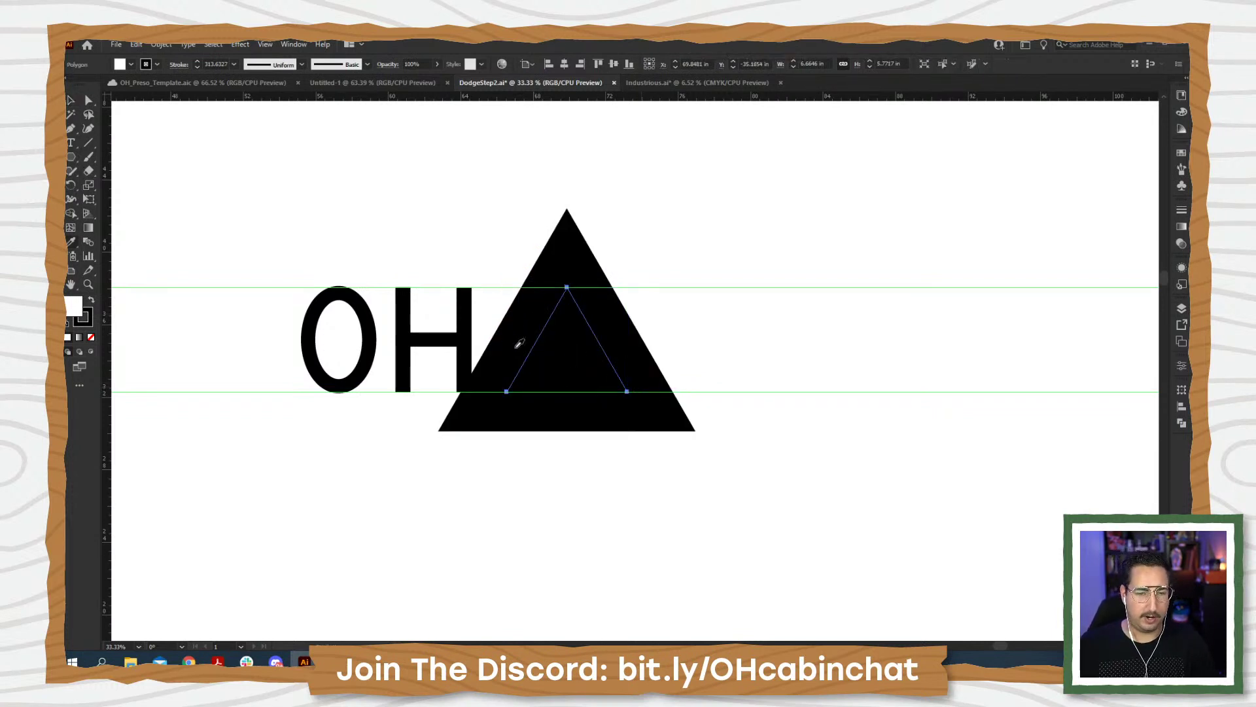
{"action": "left_click", "coordinate": [467, 327]}
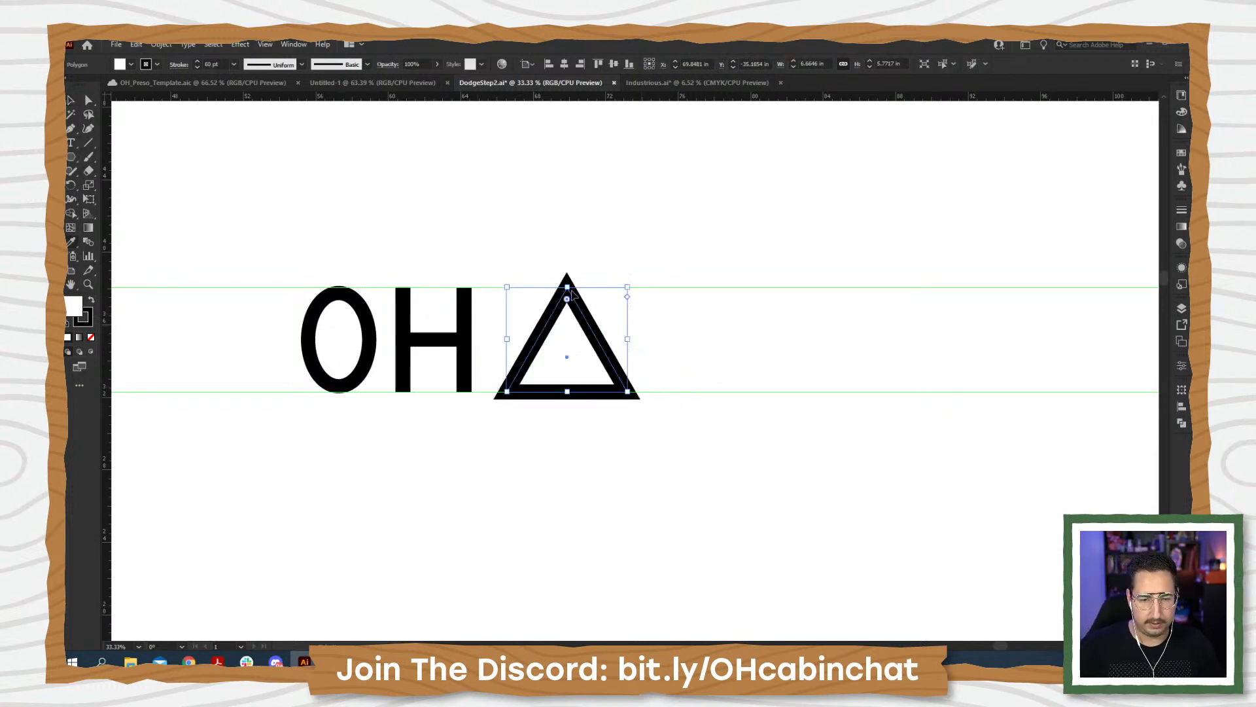
- Turn off Scale Strokes & Effects, and narrow the triangle to about 3.3 in wide, placed close beside the H
{"action": "key", "text": "ctrl+k"}
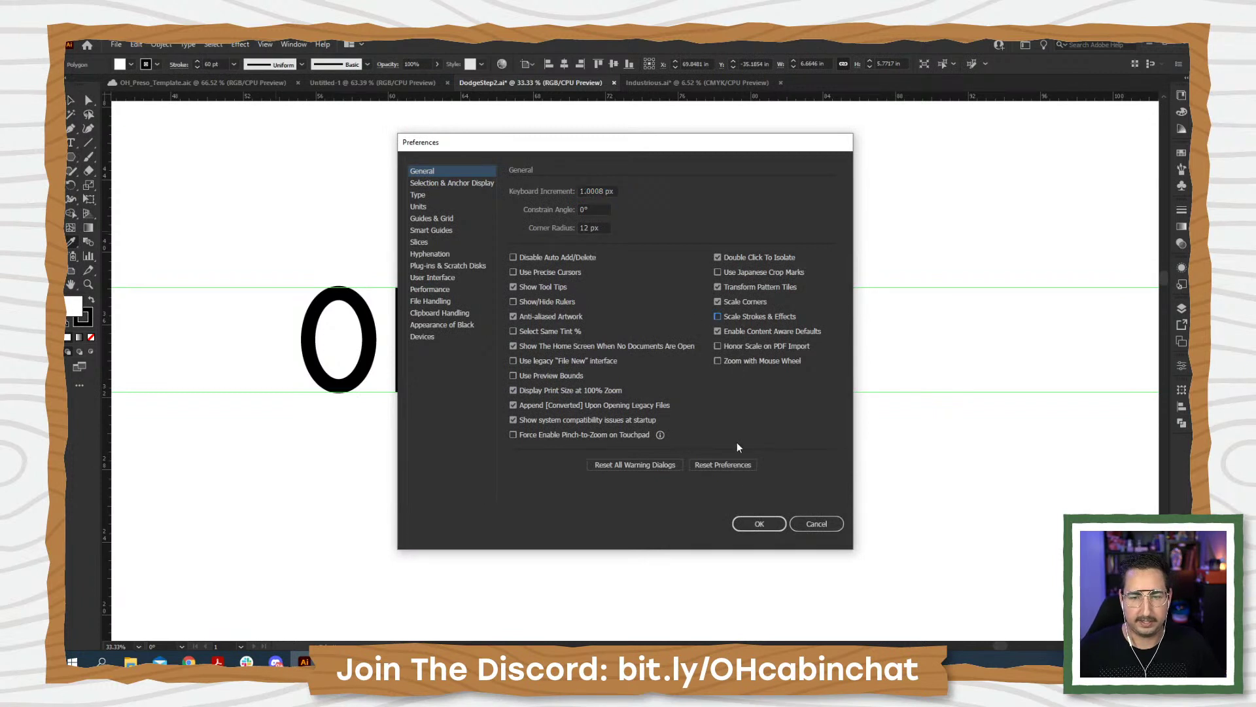
{"action": "left_click", "coordinate": [753, 522]}
{"action": "key", "text": "z"}
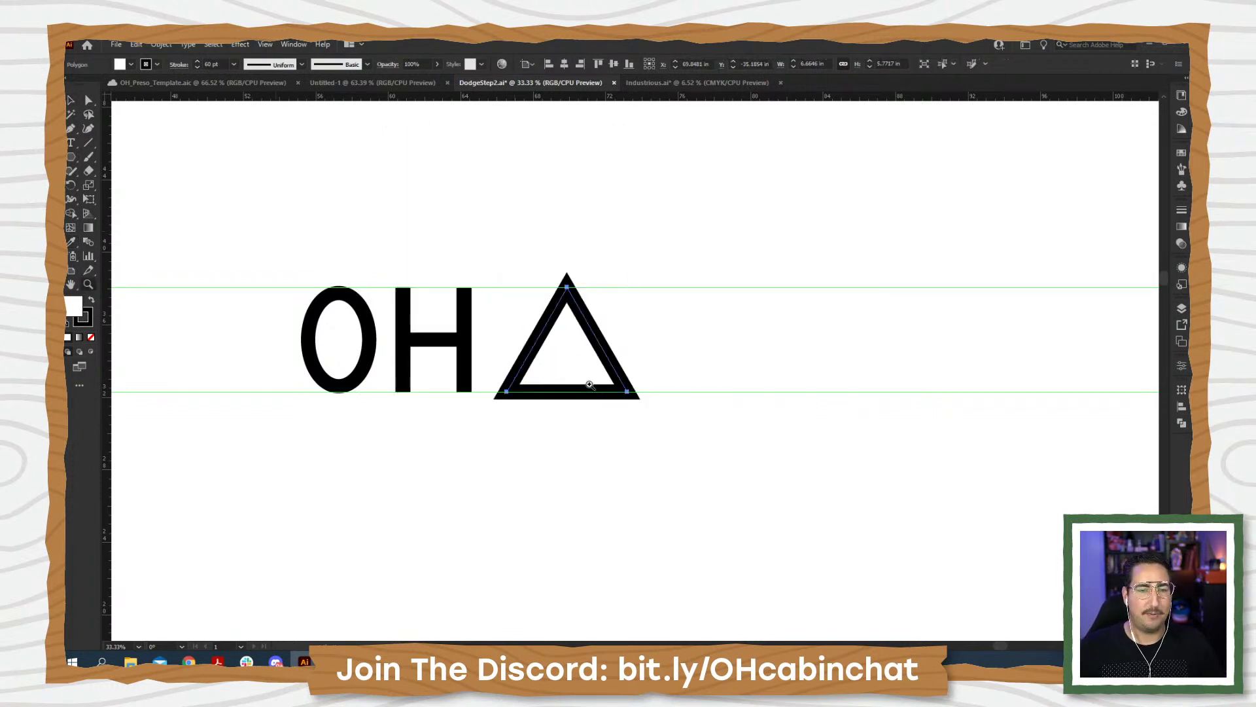
{"action": "left_click", "coordinate": [589, 344]}
{"action": "left_click", "coordinate": [615, 401]}
{"action": "left_click_drag", "start_coordinate": [616, 400], "coordinate": [765, 409]}
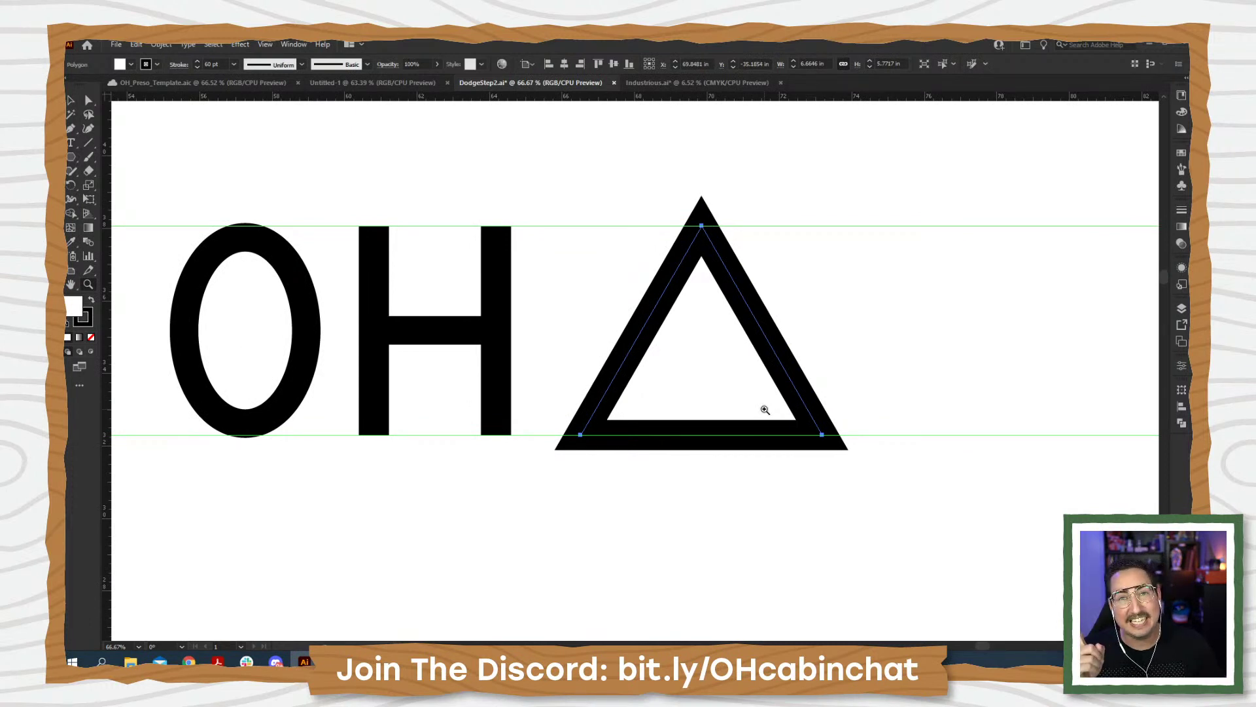
{"action": "key", "text": "v"}
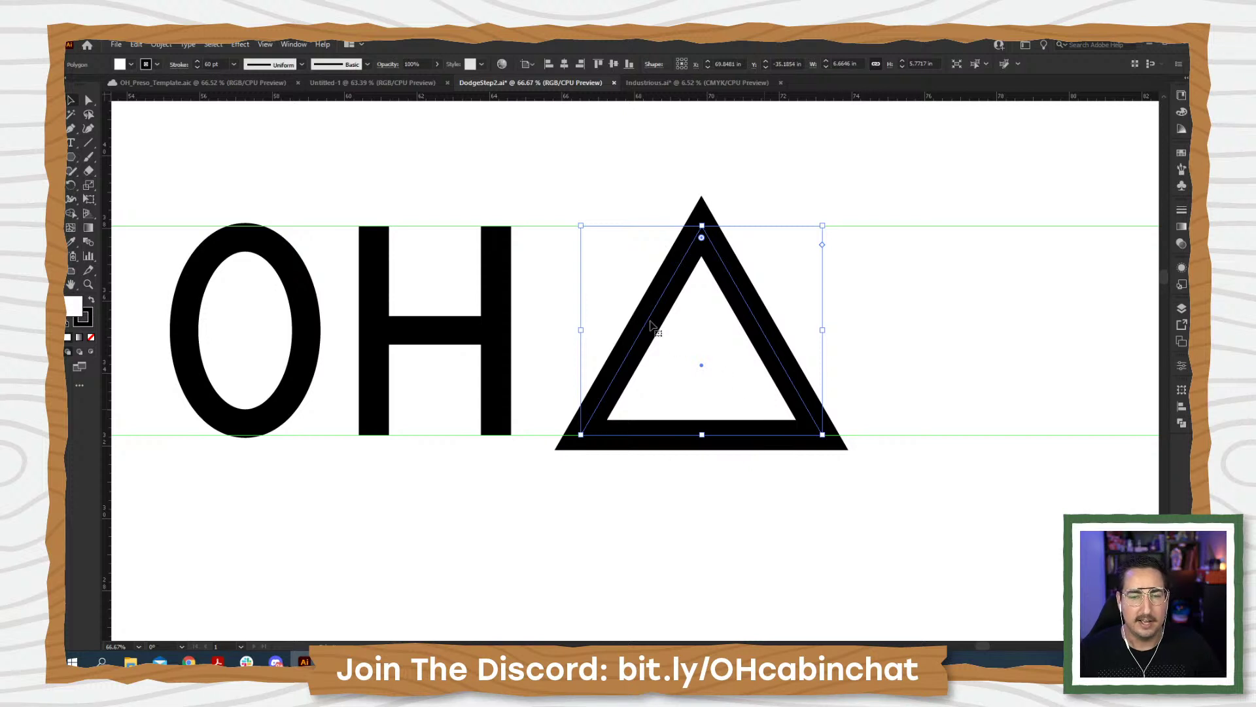
{"action": "left_click_drag", "start_coordinate": [654, 324], "coordinate": [449, 325]}
{"action": "left_click_drag", "start_coordinate": [618, 331], "coordinate": [636, 295]}
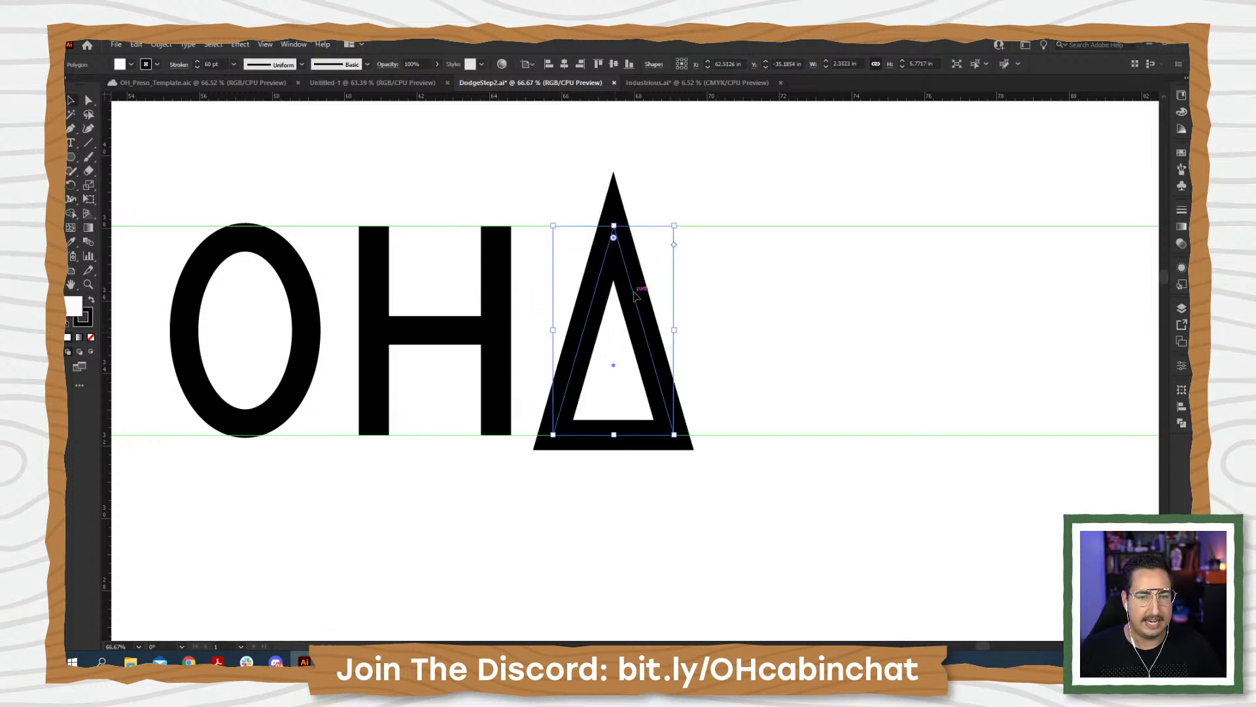
{"action": "left_click", "coordinate": [756, 320]}
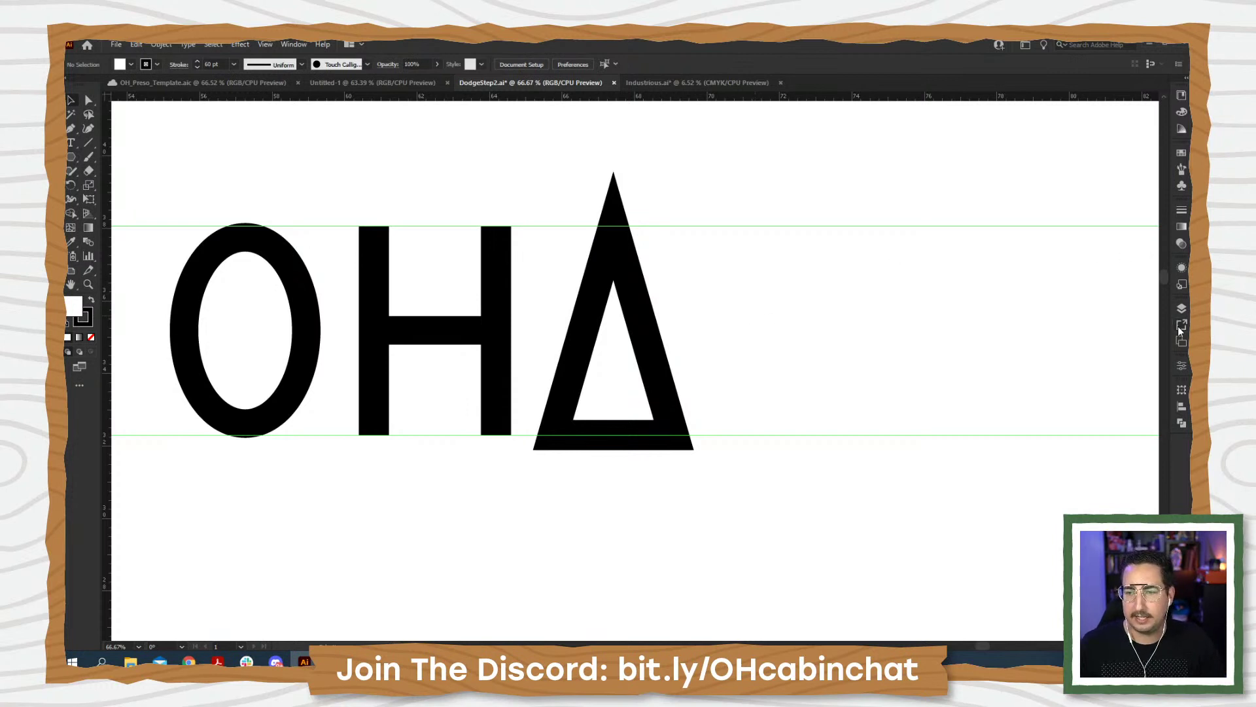
- Add a new layer above Layer 1 and name it White Block
{"action": "left_click", "coordinate": [1181, 309]}
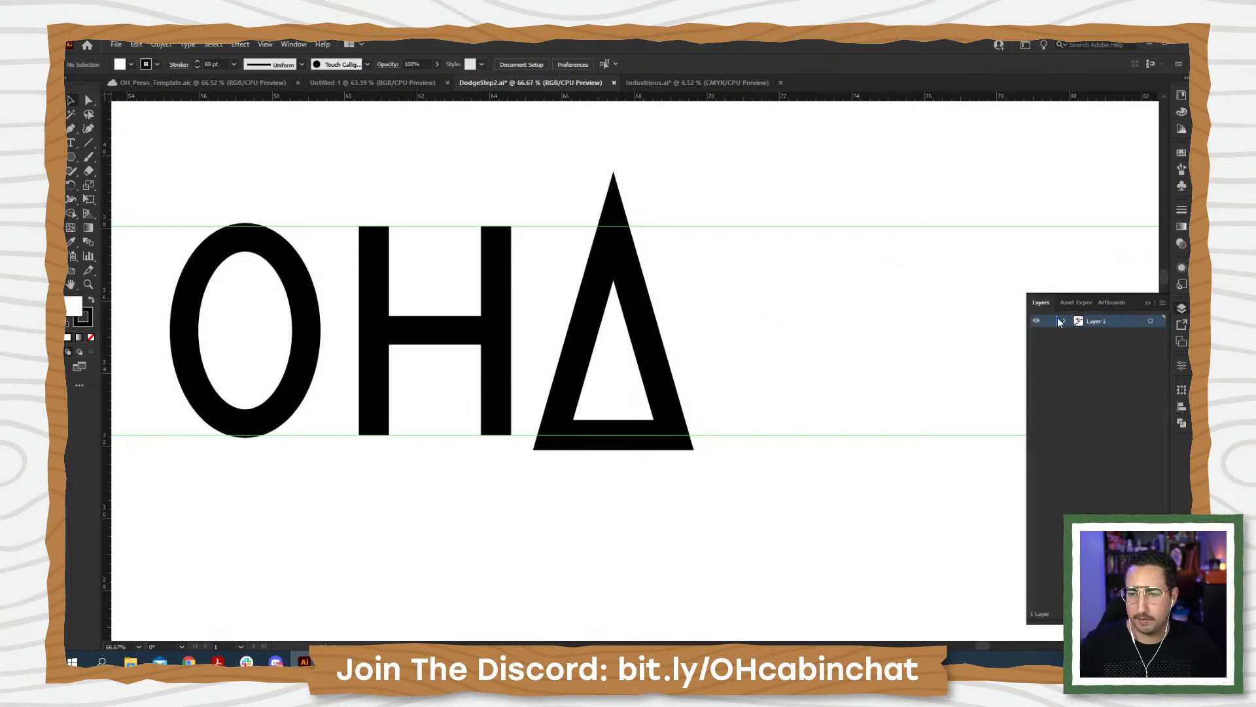
{"action": "key", "text": "ctrl+l"}
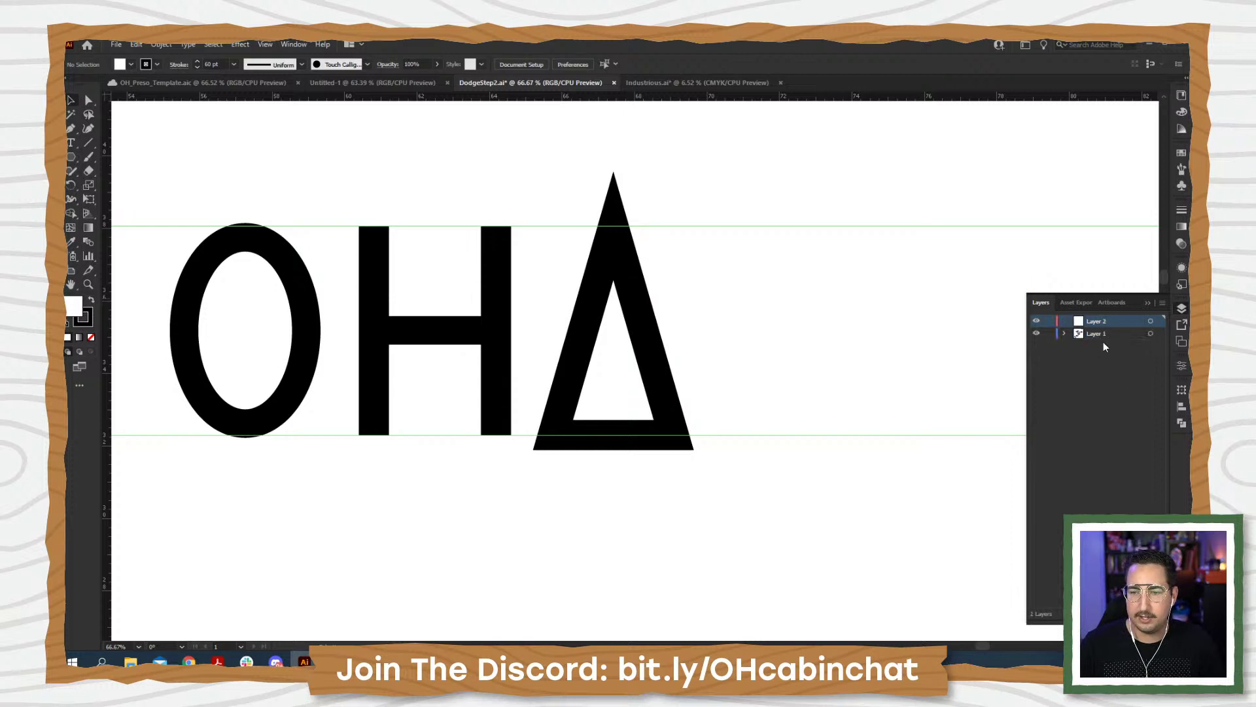
{"action": "double_click", "coordinate": [1094, 322]}
{"action": "type", "text": "White Block"}
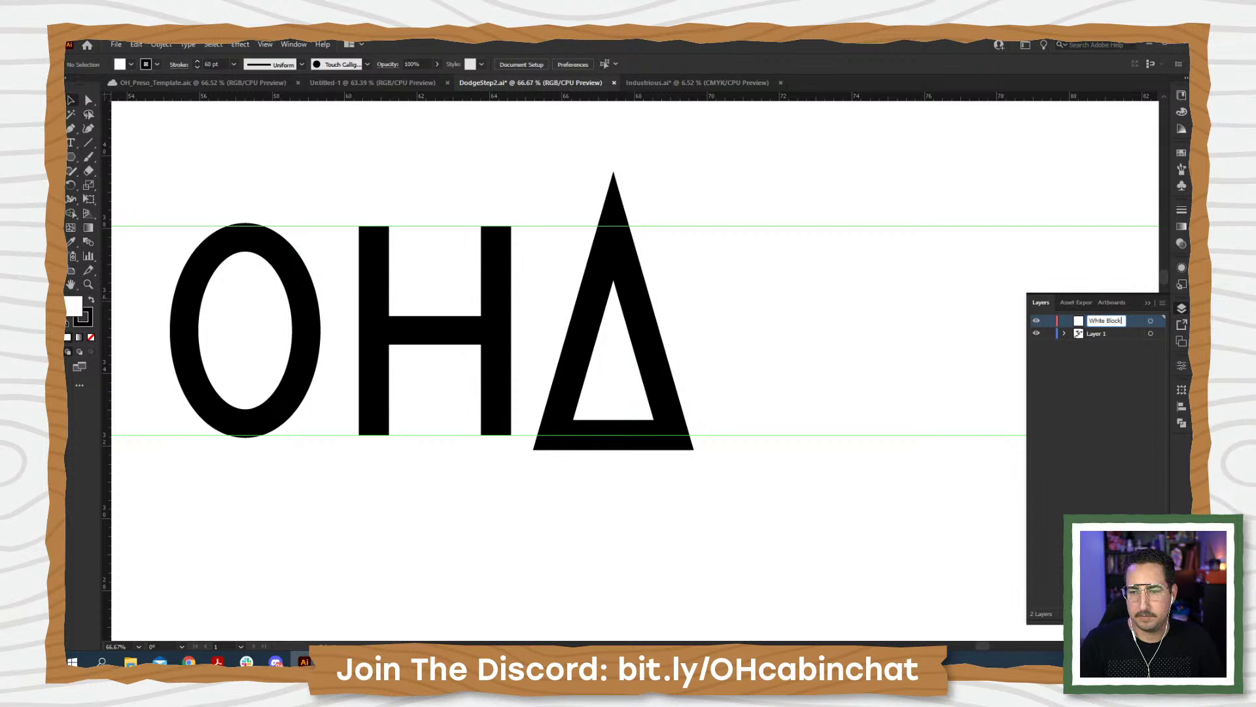
{"action": "key", "text": "Return"}
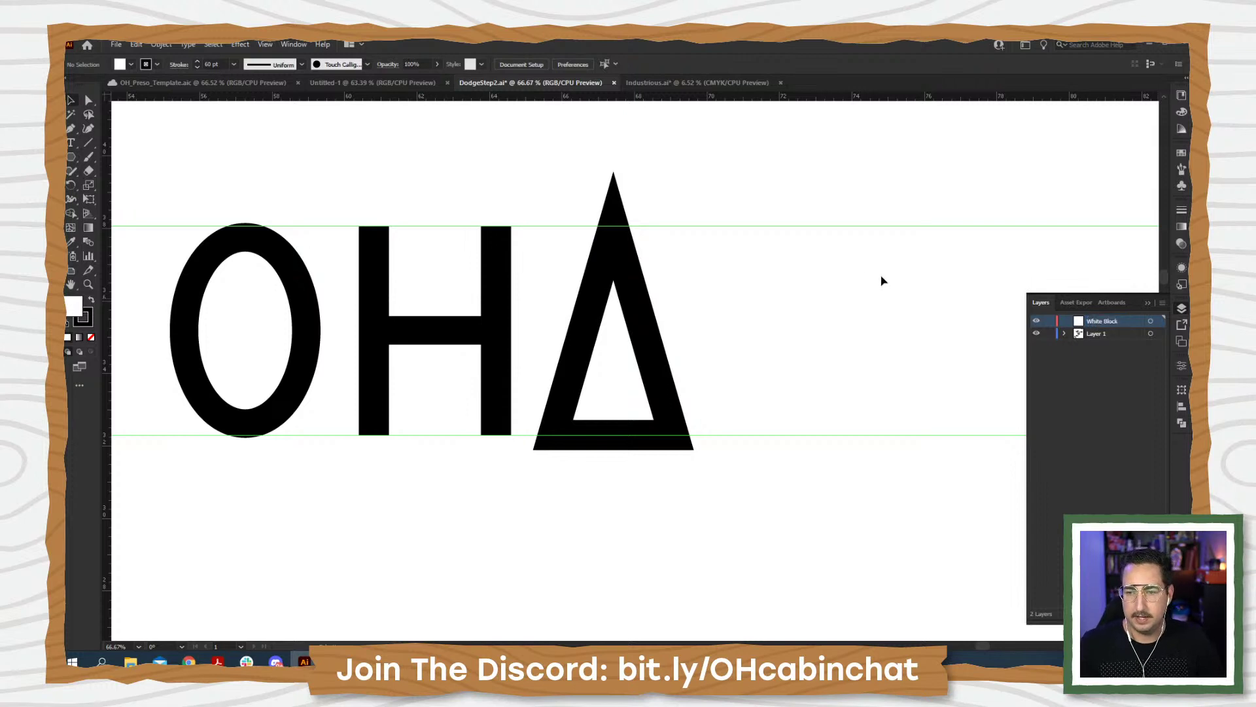
- Draw a white rectangle without stroke, about 48.7 by 4.5 in, above the upper guide and duplicate it below the lower guide
{"action": "key", "text": "z"}
{"action": "left_click", "coordinate": [717, 359], "text": "alt"}
{"action": "left_click", "coordinate": [717, 359], "text": "alt"}
{"action": "left_click", "coordinate": [704, 352], "text": "alt"}
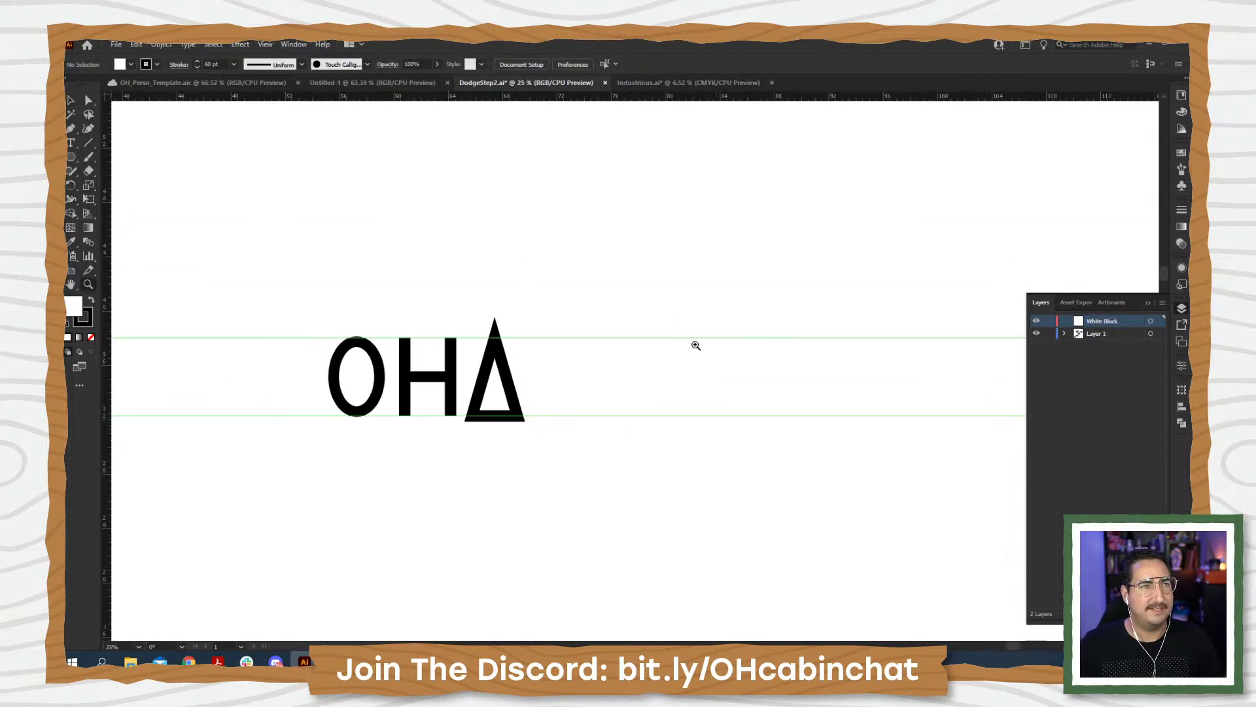
{"action": "left_click", "coordinate": [630, 360], "text": "alt"}
{"action": "left_click", "coordinate": [707, 352]}
{"action": "left_click_drag", "start_coordinate": [729, 337], "coordinate": [524, 277]}
{"action": "key", "text": "m"}
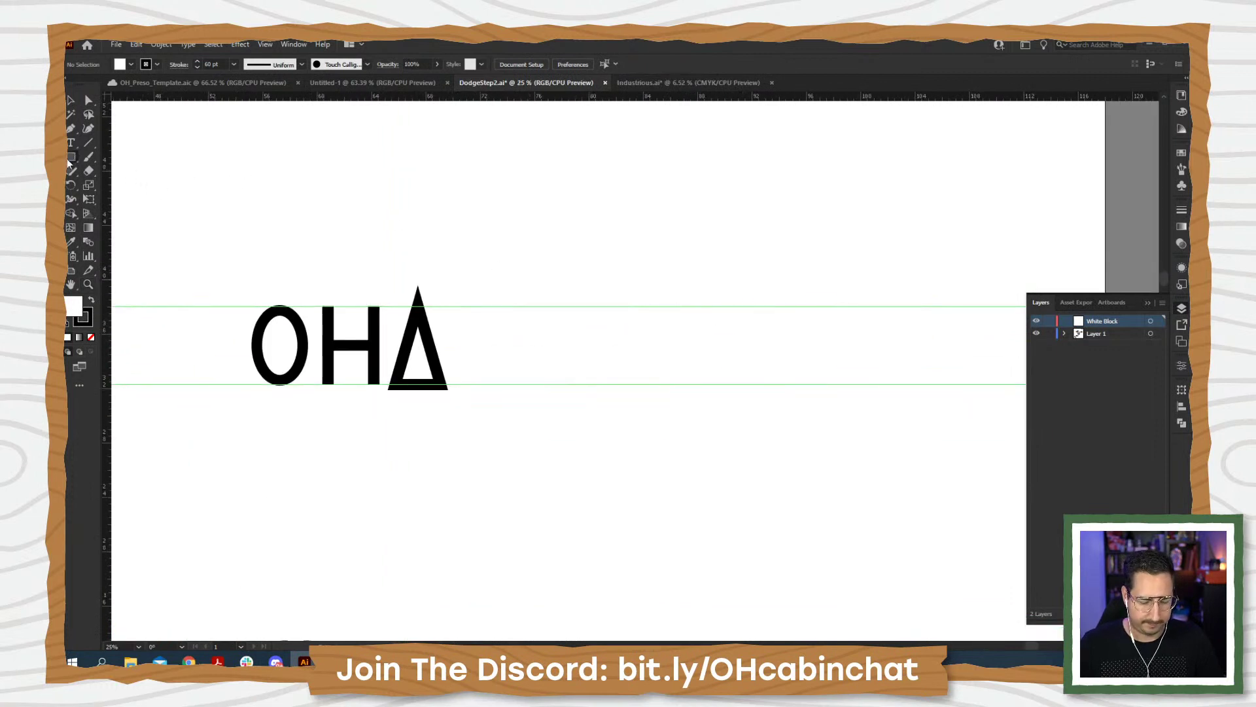
{"action": "key", "text": "/"}
{"action": "mouse_move", "coordinate": [143, 145]}
{"action": "left_mouse_down"}
{"action": "mouse_move", "coordinate": [760, 271]}
{"action": "mouse_move", "coordinate": [805, 292]}
{"action": "mouse_move", "coordinate": [805, 306]}
{"action": "left_mouse_up"}
{"action": "left_click_drag", "start_coordinate": [473, 146], "coordinate": [451, 244]}
{"action": "left_click_drag", "start_coordinate": [563, 283], "coordinate": [536, 423], "text": "shift"}
- Stretch the triangle's base down past the lower guide so the white block hides it, leaving the two legs of an A
{"action": "left_click", "coordinate": [419, 385]}
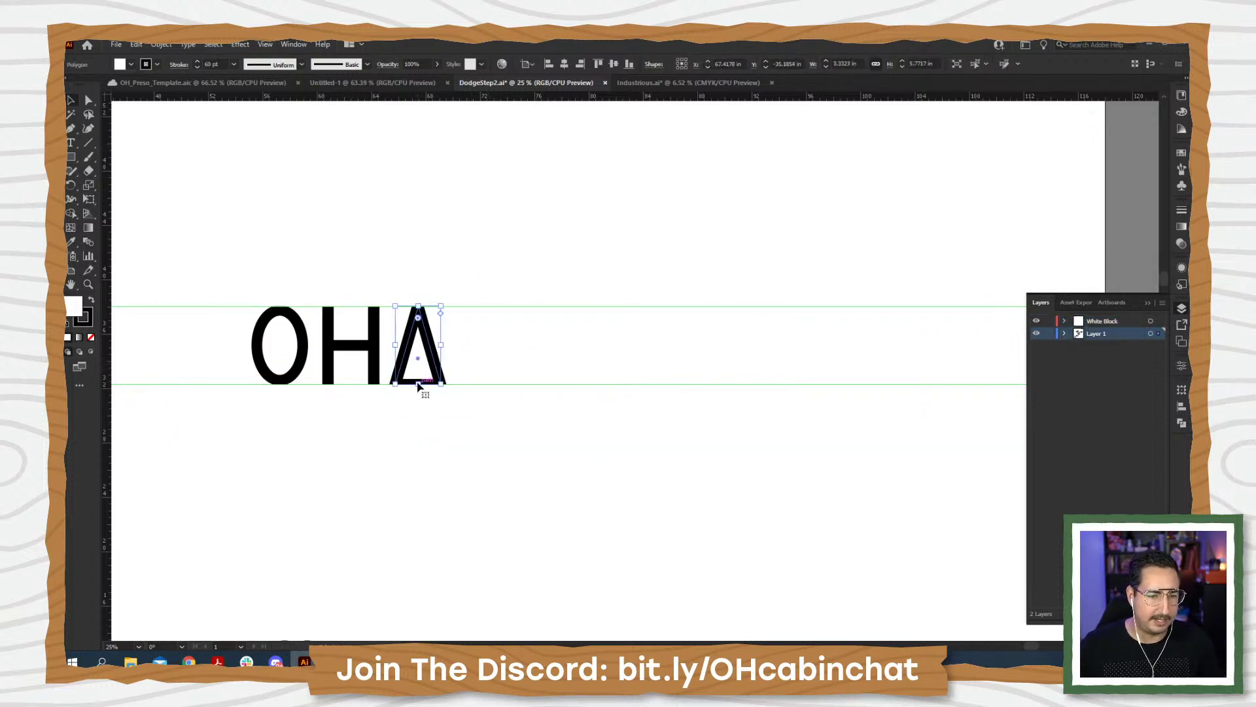
{"action": "left_click_drag", "start_coordinate": [418, 385], "coordinate": [418, 395]}
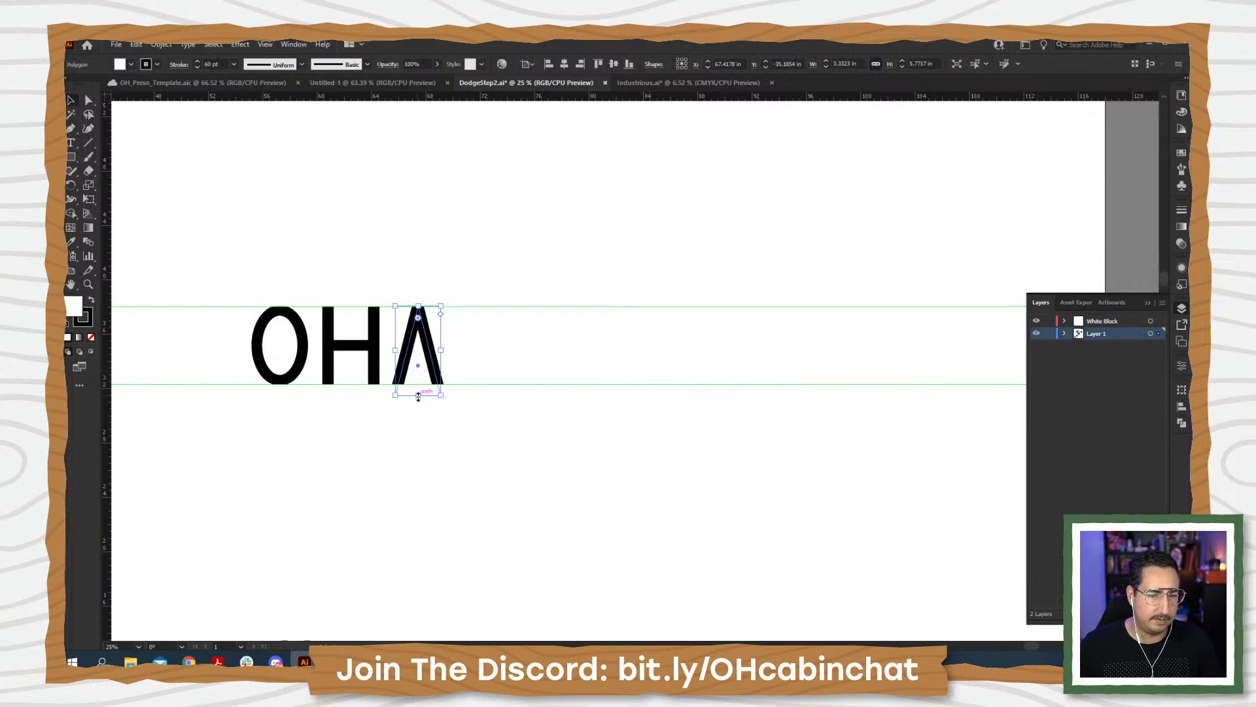
{"action": "left_click", "coordinate": [516, 273]}
{"action": "key", "text": "z"}
{"action": "left_click", "coordinate": [508, 364]}
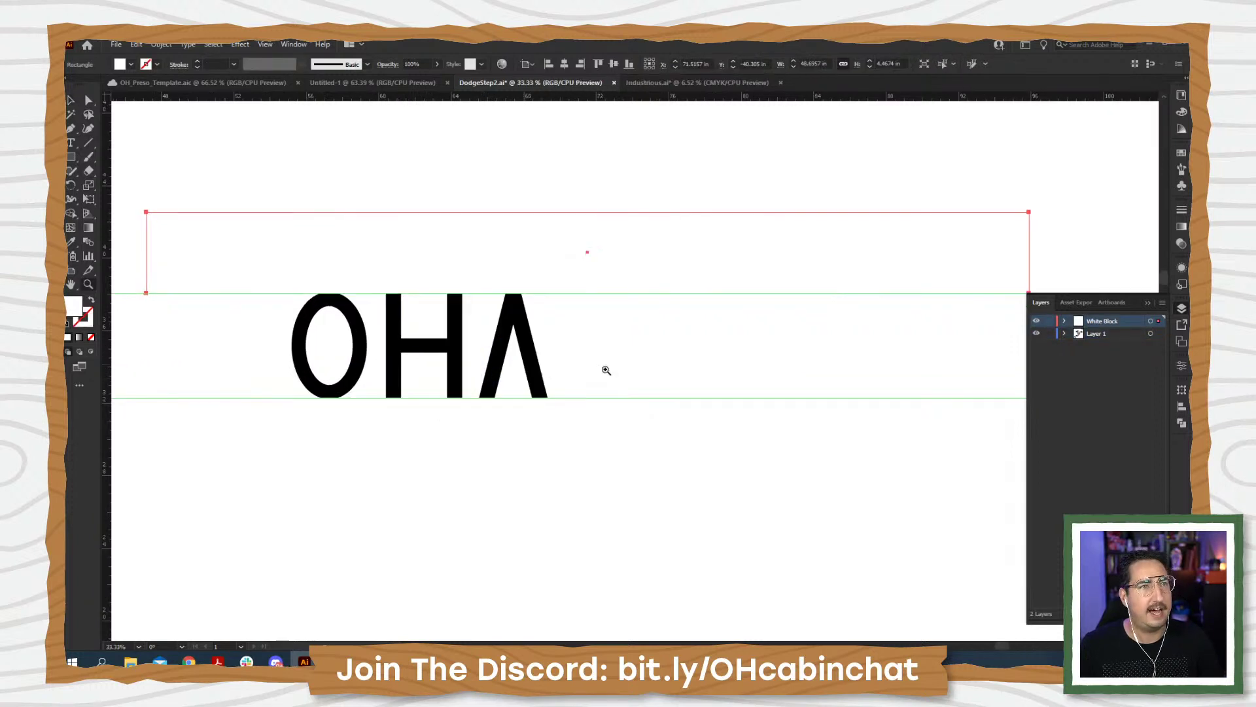
{"action": "left_click", "coordinate": [629, 371]}
{"action": "left_click_drag", "start_coordinate": [524, 355], "coordinate": [619, 337]}
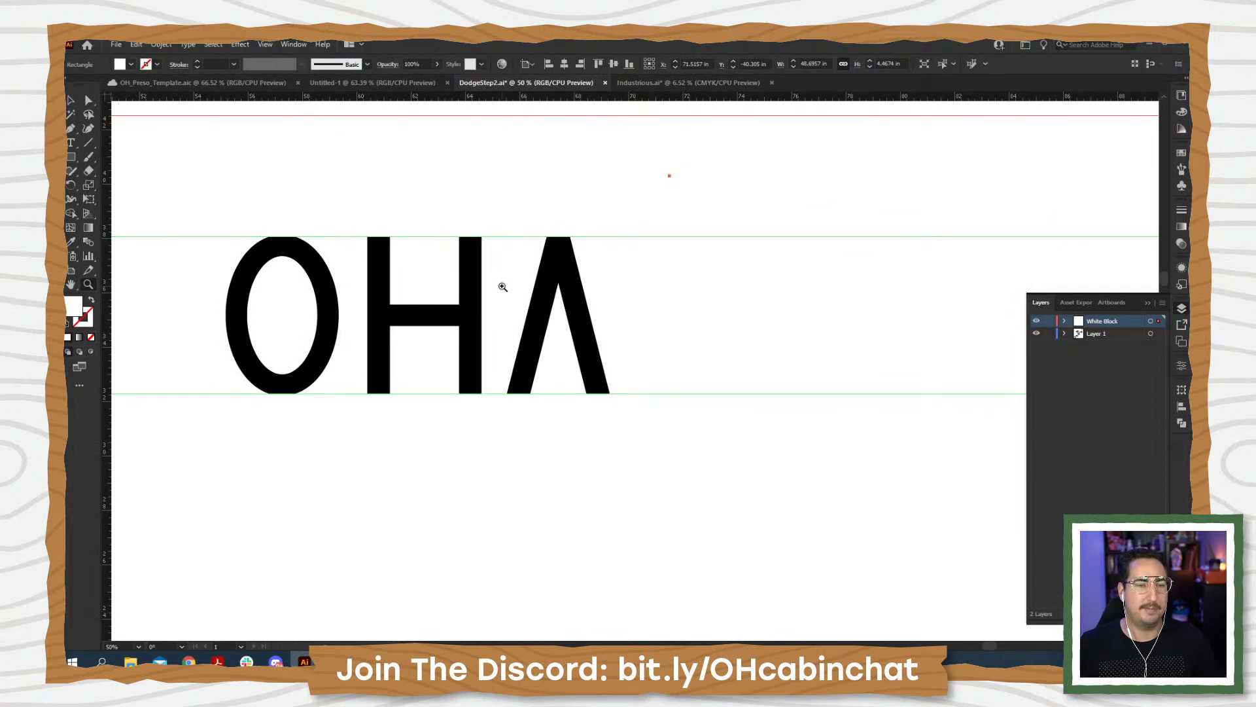
- Hide the White Block layer and draw a white, strokeless rectangle on Layer 1 above the upper guide, with a duplicate below the lower one
{"action": "key", "text": "v"}
{"action": "left_click", "coordinate": [326, 280]}
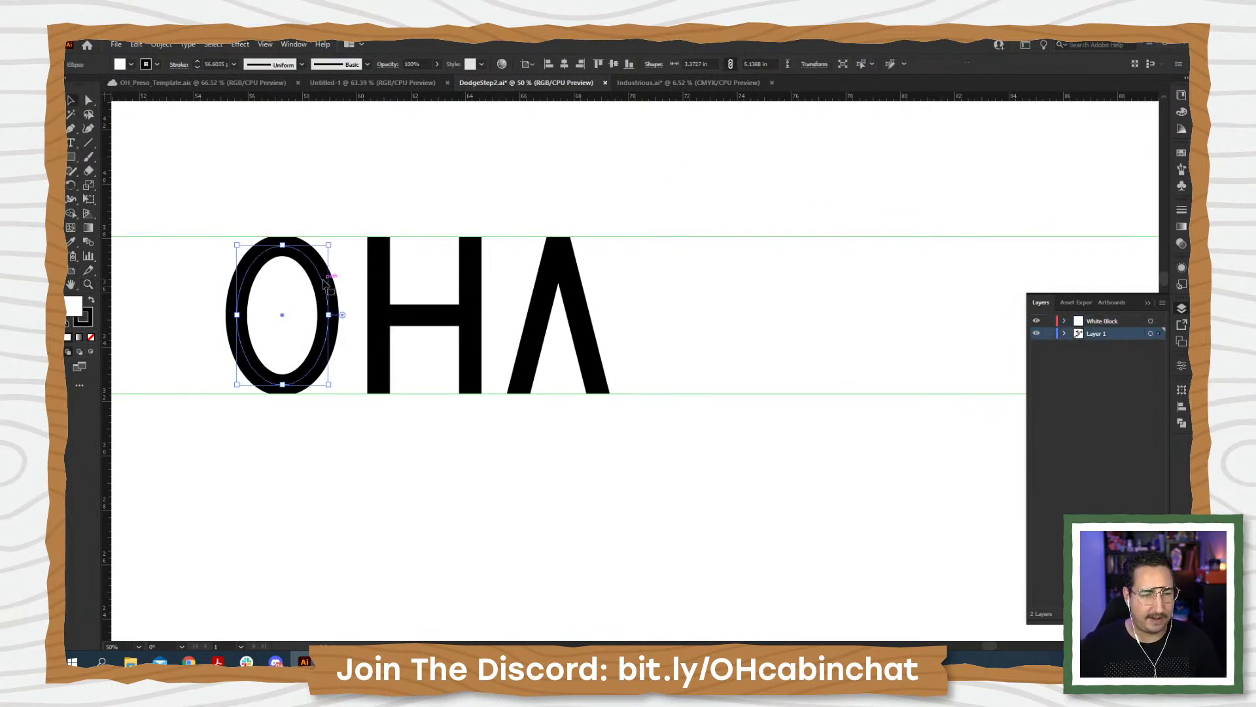
{"action": "key", "text": "a"}
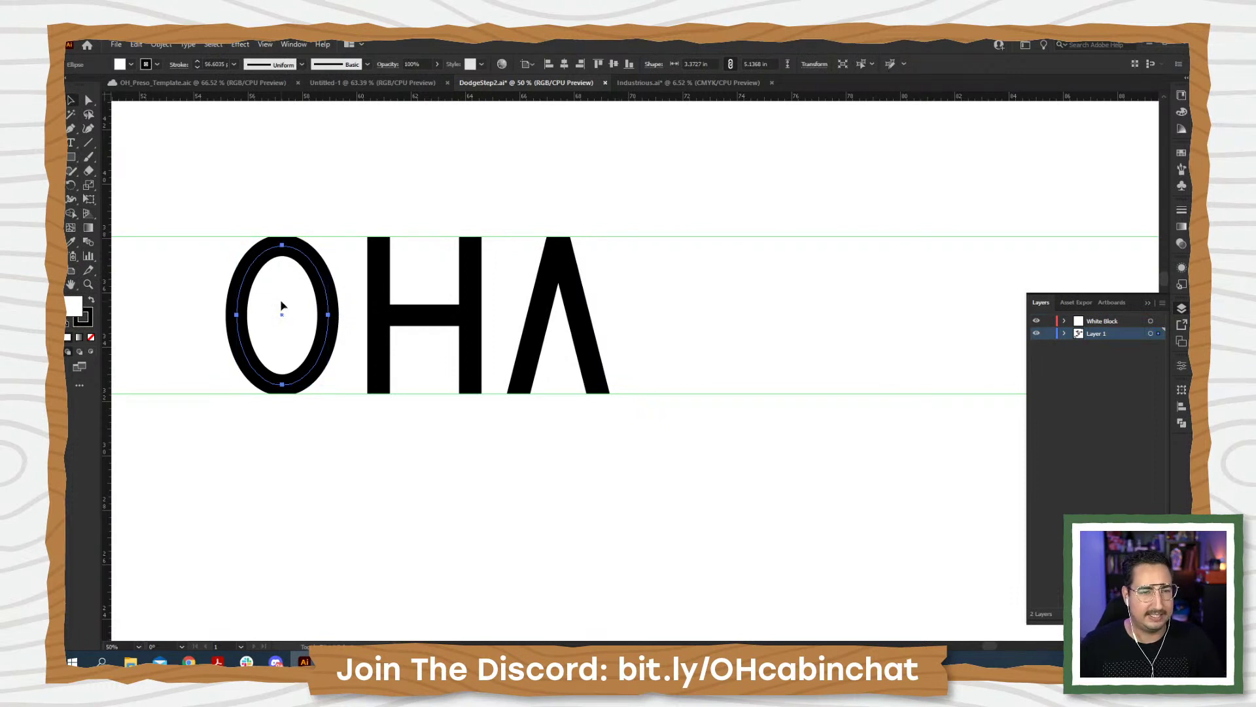
{"action": "key", "text": "v"}
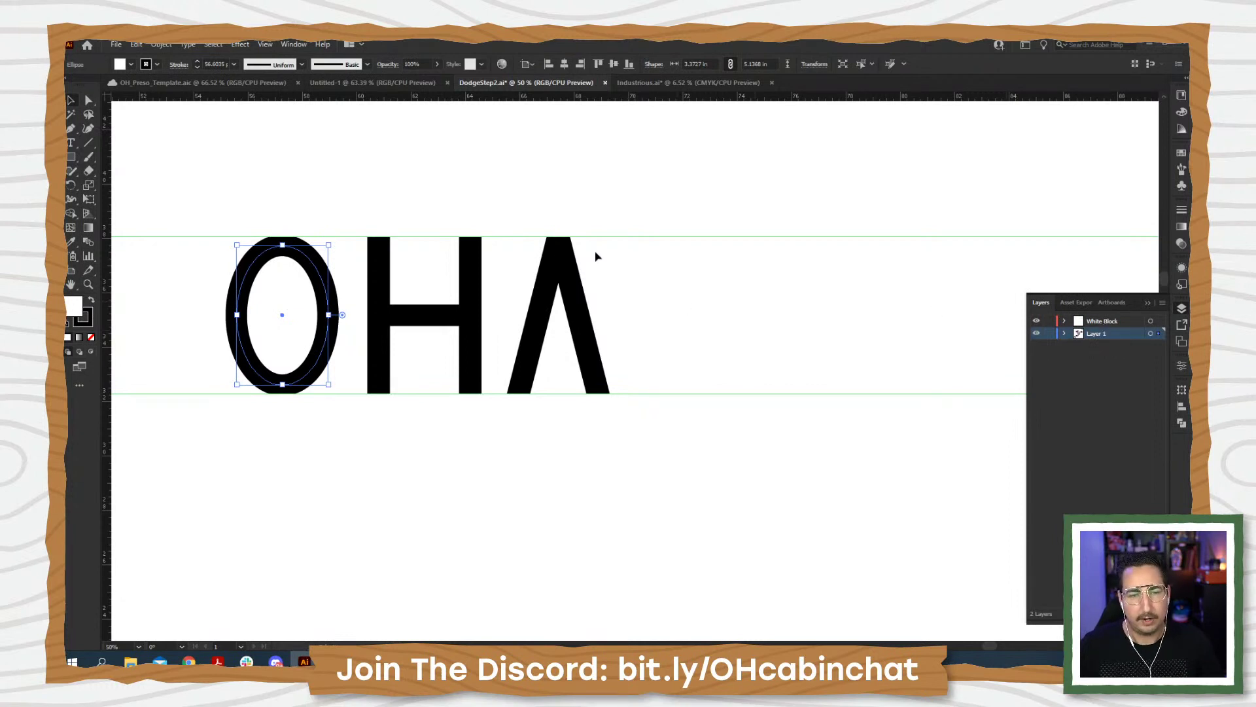
{"action": "left_click", "coordinate": [1037, 322]}
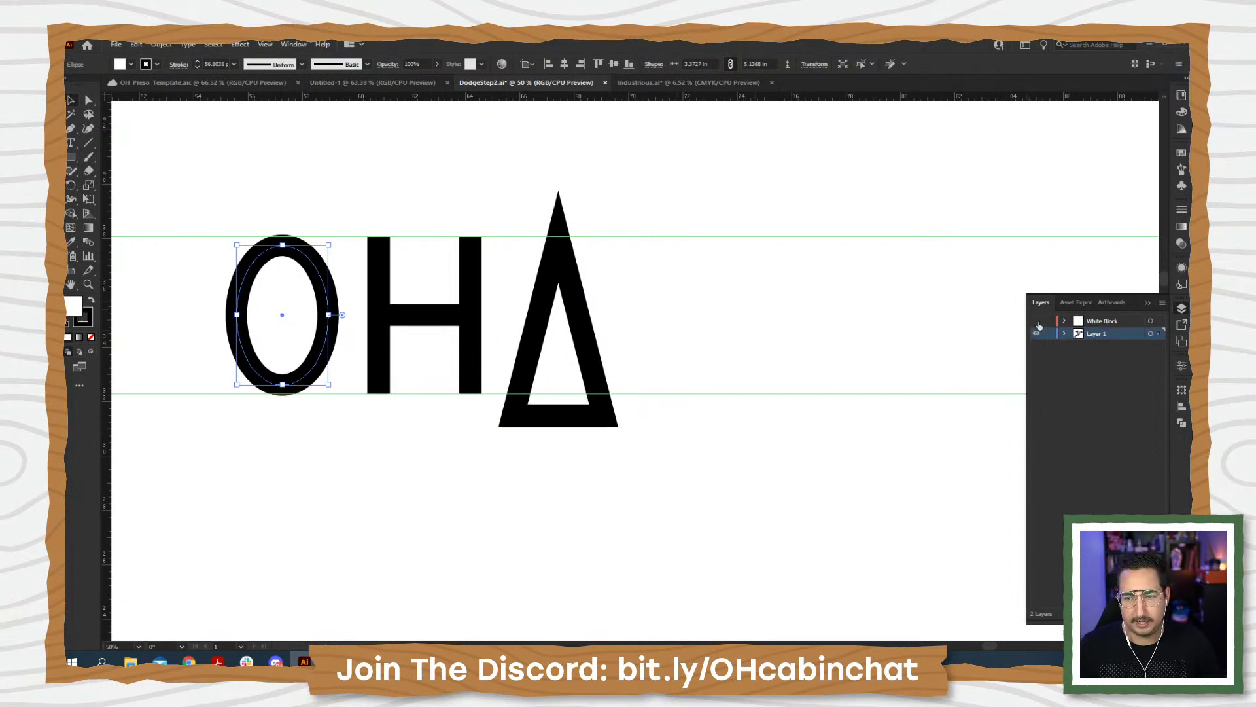
{"action": "key", "text": "m"}
{"action": "mouse_move", "coordinate": [170, 141]}
{"action": "left_mouse_down"}
{"action": "mouse_move", "coordinate": [695, 221]}
{"action": "mouse_move", "coordinate": [708, 234]}
{"action": "left_mouse_up"}
{"action": "key", "text": "x"}
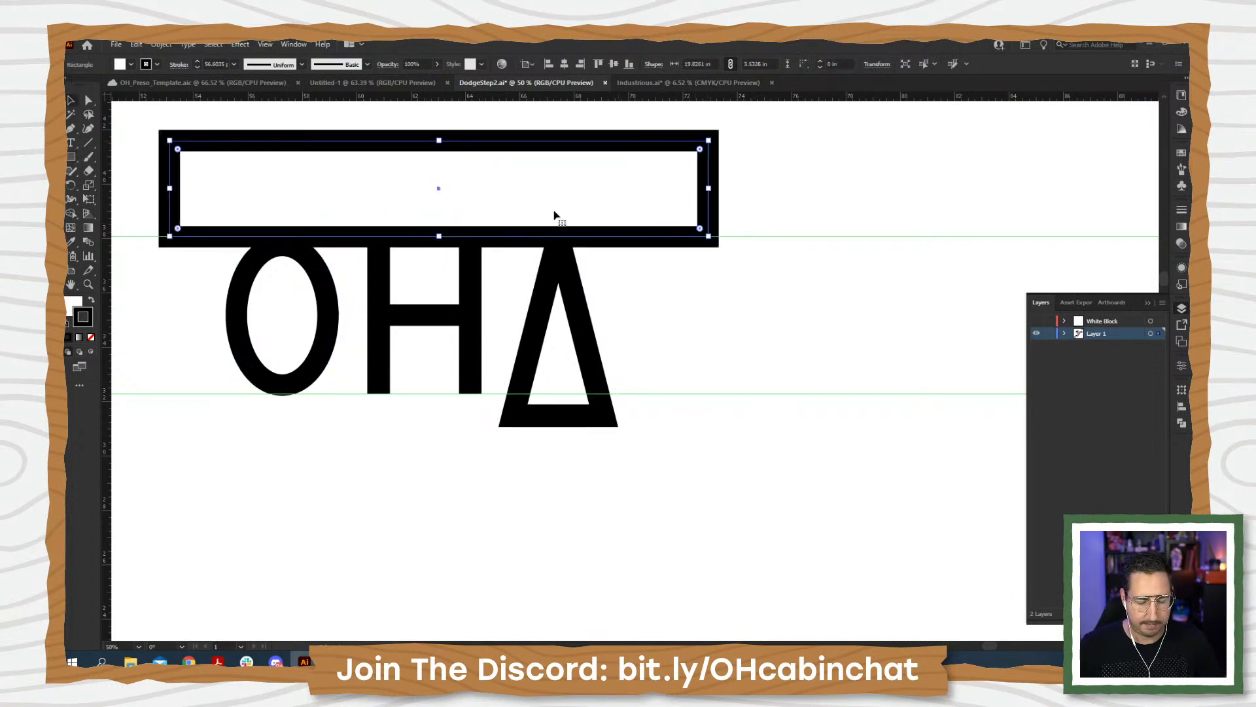
{"action": "key", "text": "slash"}
{"action": "left_click_drag", "start_coordinate": [555, 203], "coordinate": [590, 458], "text": "shift"}
- Bring the O in front of the white rectangles so its overshoot is not masked
{"action": "left_click", "coordinate": [327, 312]}
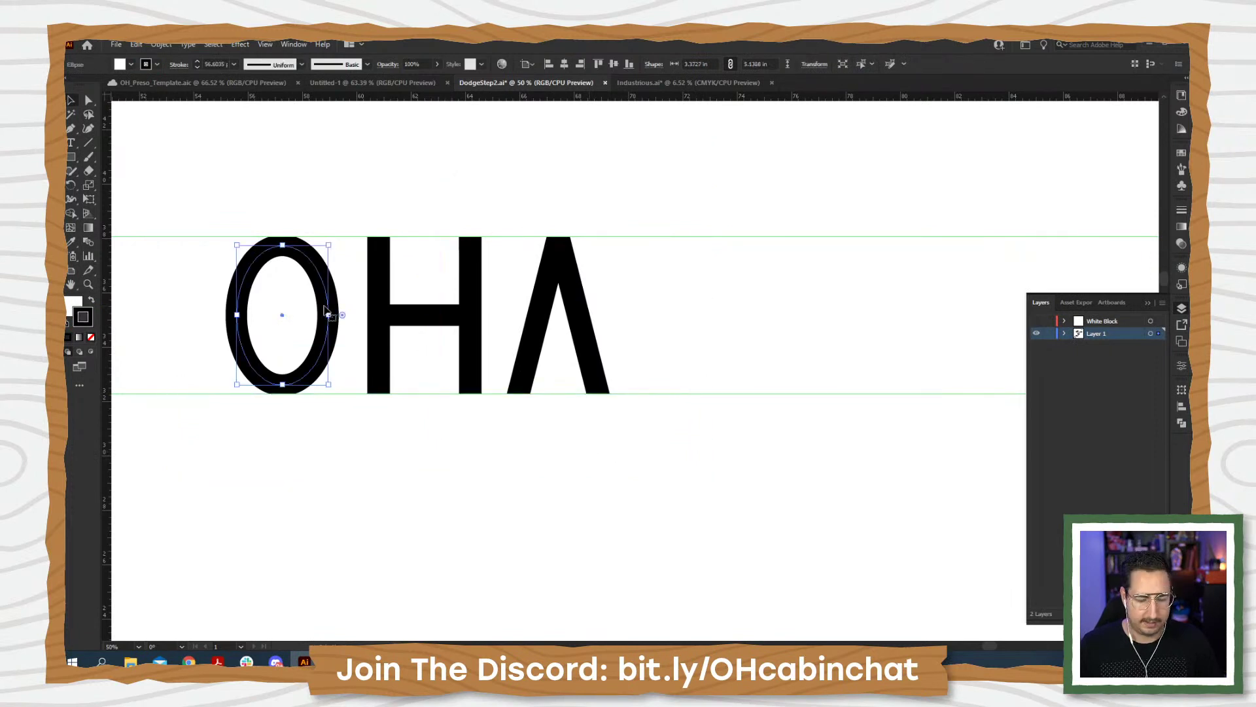
{"action": "left_click", "coordinate": [622, 300]}
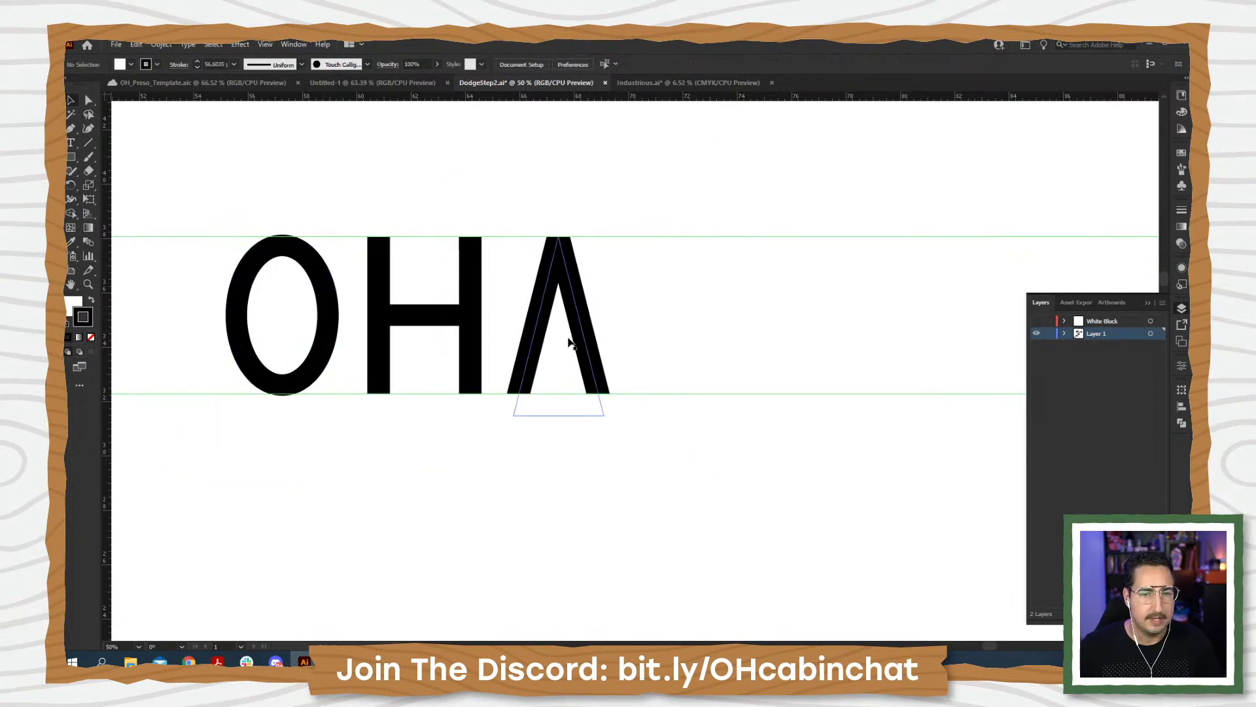
- Place a horizontal guide through the middle of the H's crossbar, halfway between the two existing guides
{"action": "key", "text": "z"}
{"action": "left_click", "coordinate": [567, 341], "text": "alt"}
{"action": "left_click_drag", "start_coordinate": [615, 326], "coordinate": [535, 289]}
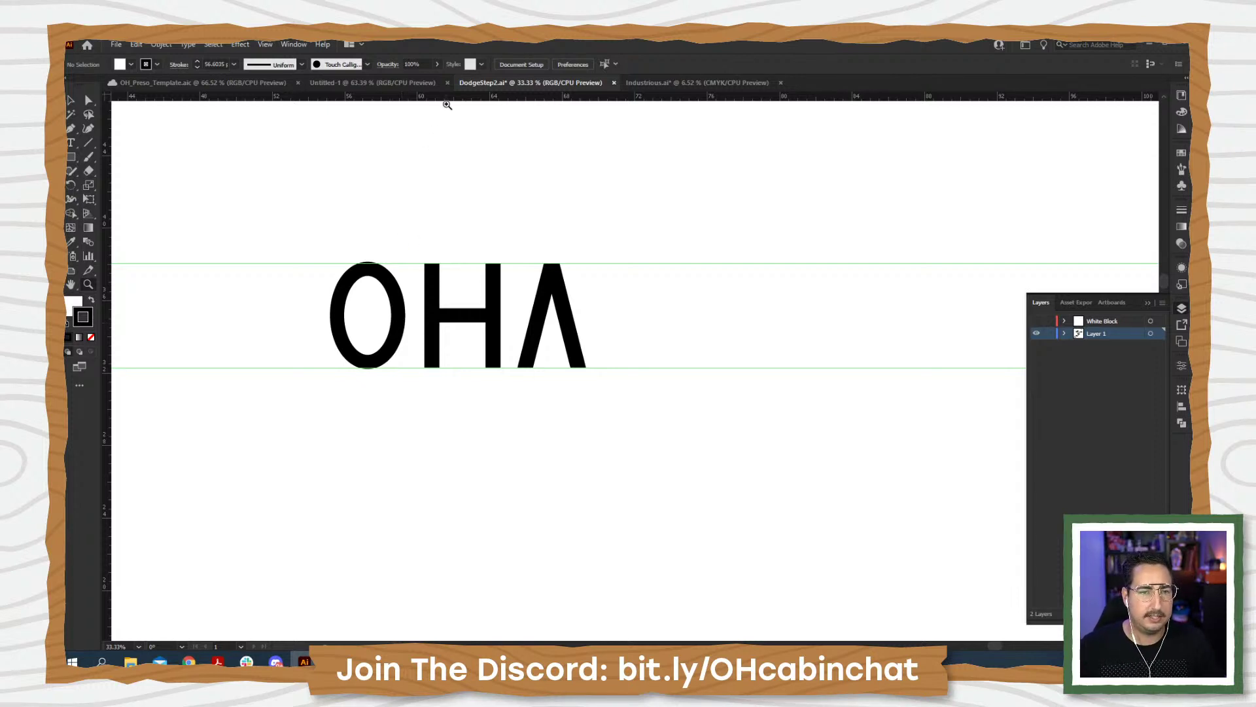
{"action": "left_click_drag", "start_coordinate": [458, 199], "coordinate": [463, 316]}
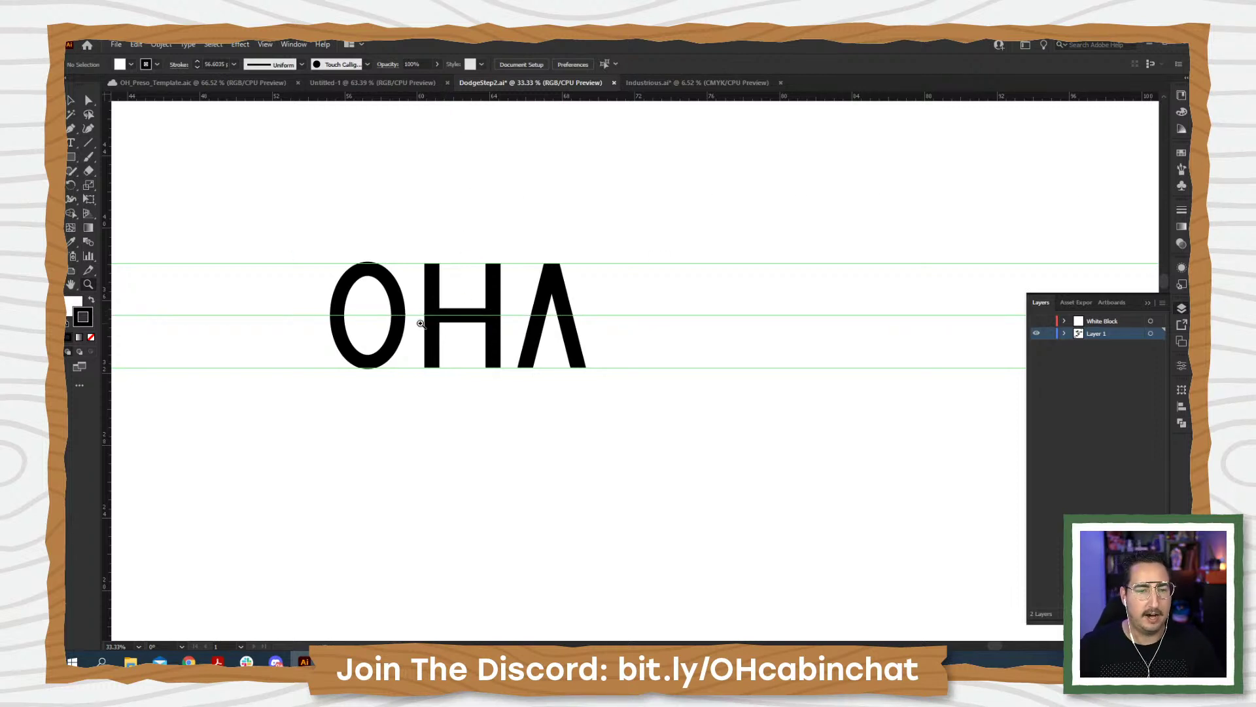
{"action": "left_click", "coordinate": [477, 330]}
{"action": "left_click", "coordinate": [611, 354]}
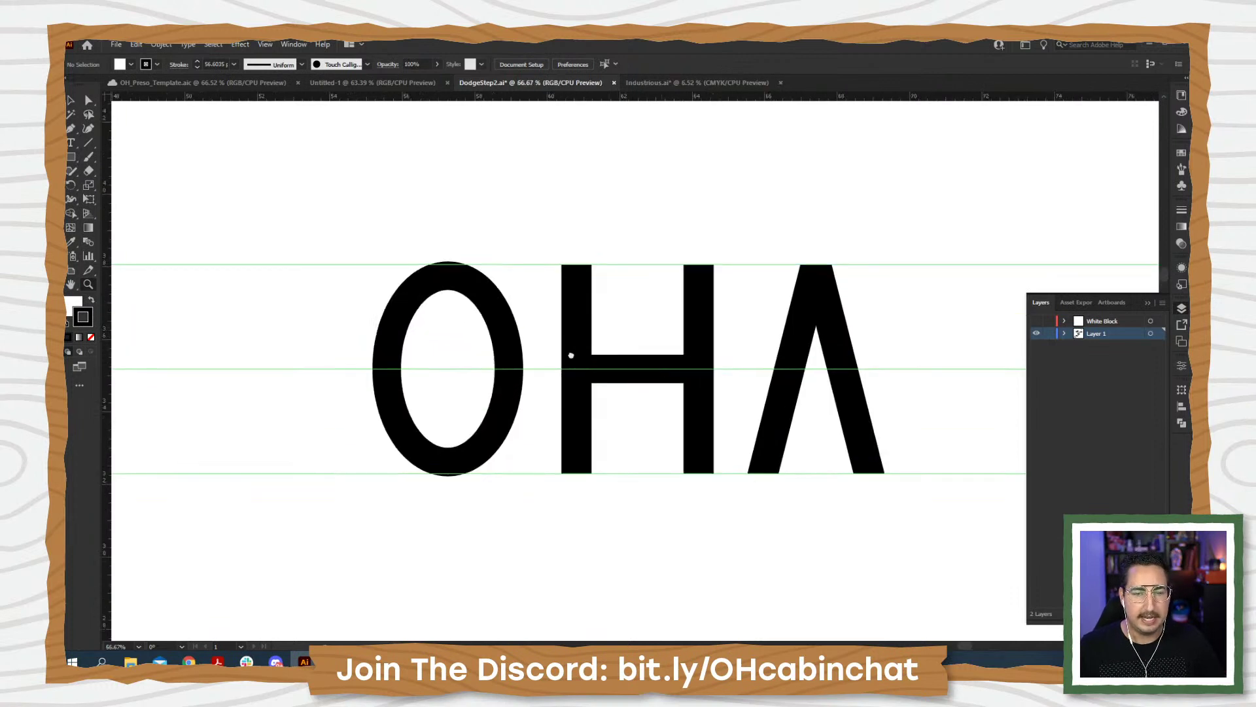
- Undo the middle guide and lower the H's crossbar to slightly below the middle of the stems
{"action": "left_click_drag", "start_coordinate": [570, 355], "coordinate": [475, 337]}
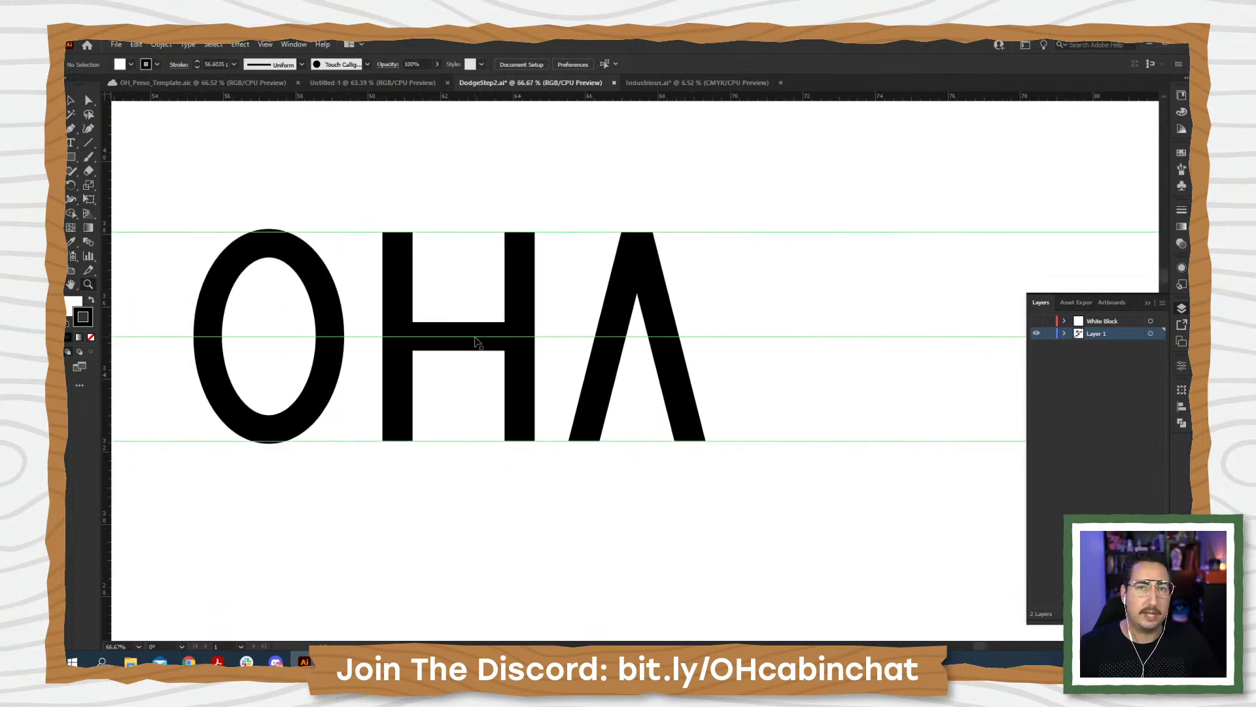
{"action": "key", "text": "ctrl+z"}
{"action": "key", "text": "v"}
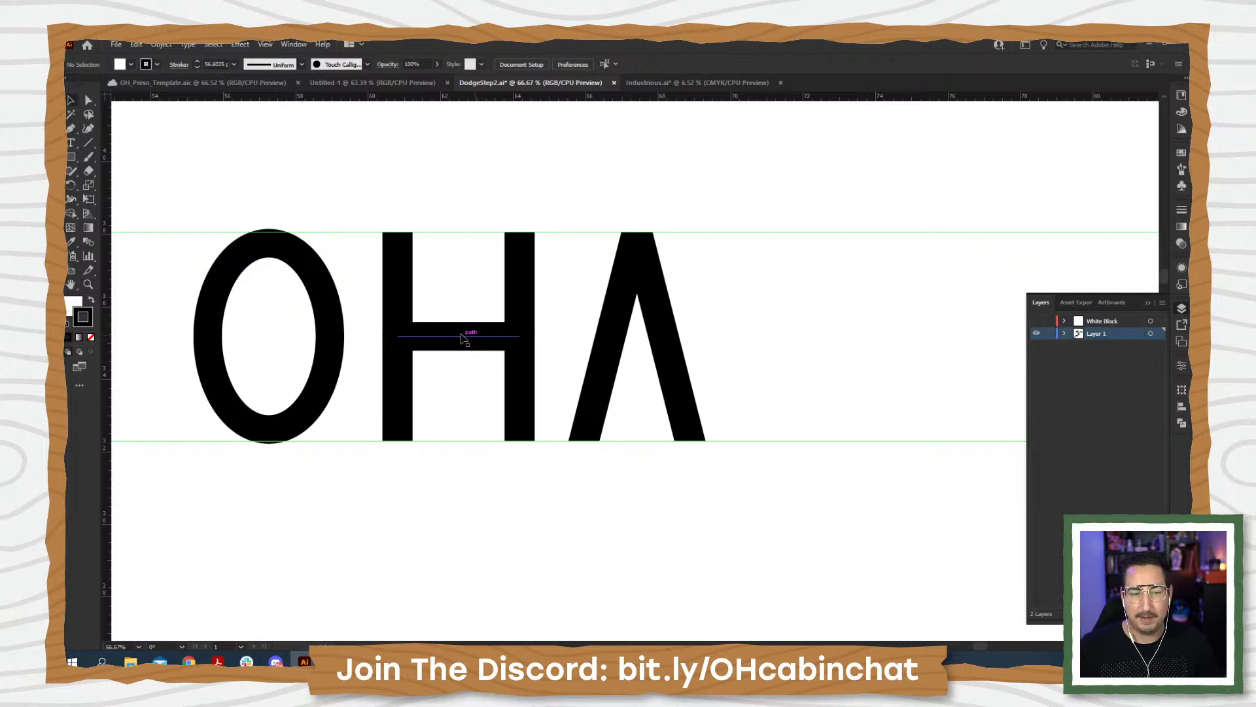
{"action": "left_click_drag", "start_coordinate": [461, 338], "coordinate": [467, 369]}
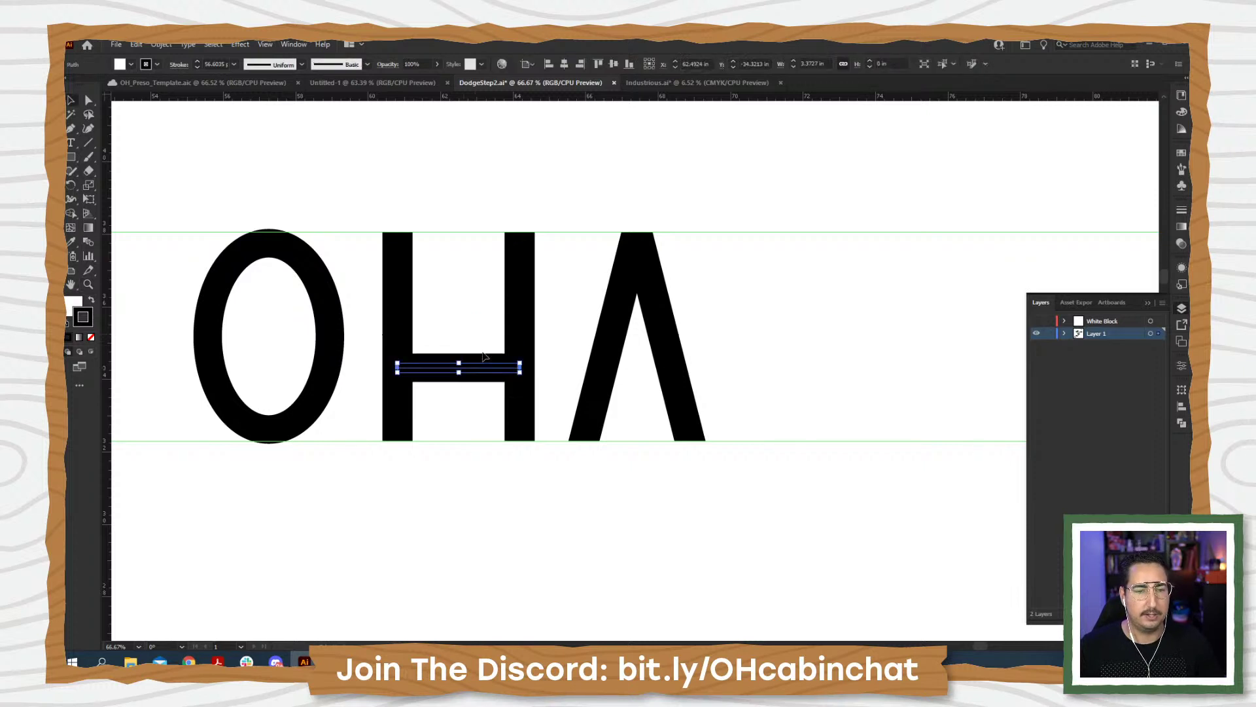
{"action": "key", "text": "Up"}
{"action": "key", "text": "Up"}
{"action": "key", "text": "Up"}
{"action": "key", "text": "Up"}
{"action": "key", "text": "Up"}
{"action": "key", "text": "Up"}
{"action": "key", "text": "Up"}
{"action": "key", "text": "Up"}
{"action": "key", "text": "Up"}
{"action": "key", "text": "Up"}
{"action": "key", "text": "Up"}
{"action": "key", "text": "Up"}
{"action": "key", "text": "Up"}
{"action": "key", "text": "Up"}
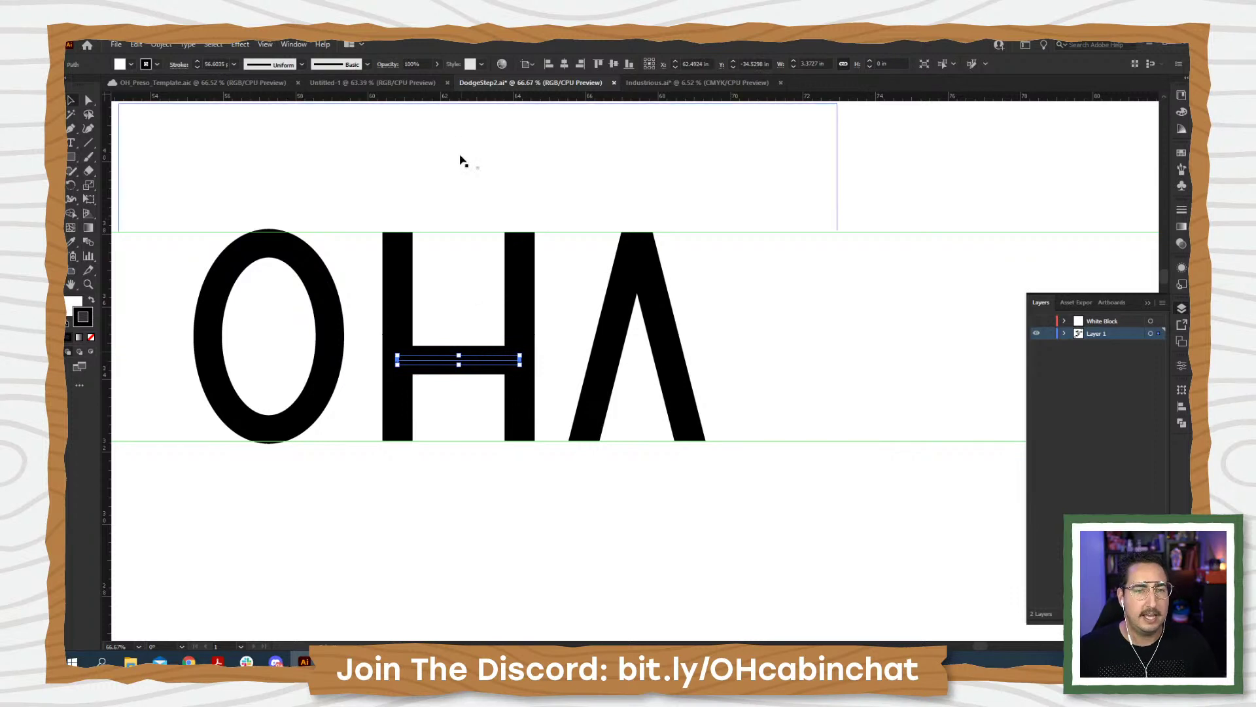
- Place one horizontal guide along the centre of the H's lowered crossbar and another through the middle of the O
{"action": "left_click_drag", "start_coordinate": [460, 97], "coordinate": [482, 364]}
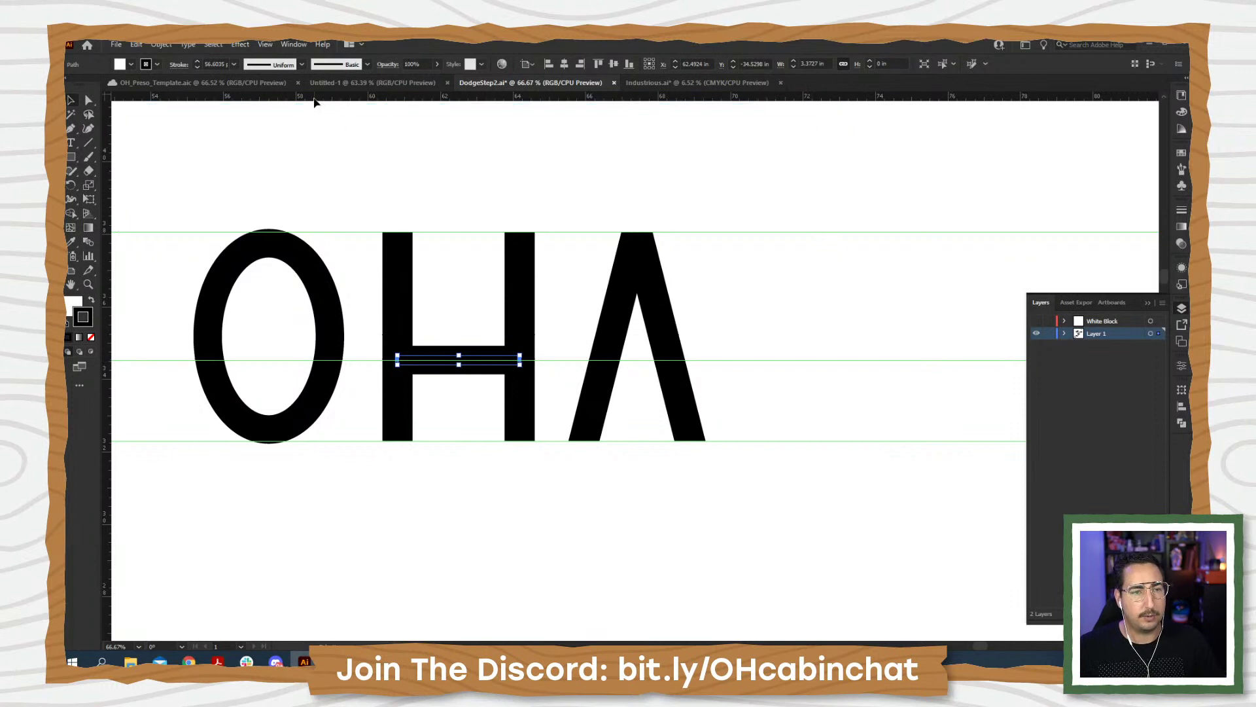
{"action": "left_click_drag", "start_coordinate": [314, 99], "coordinate": [330, 337]}
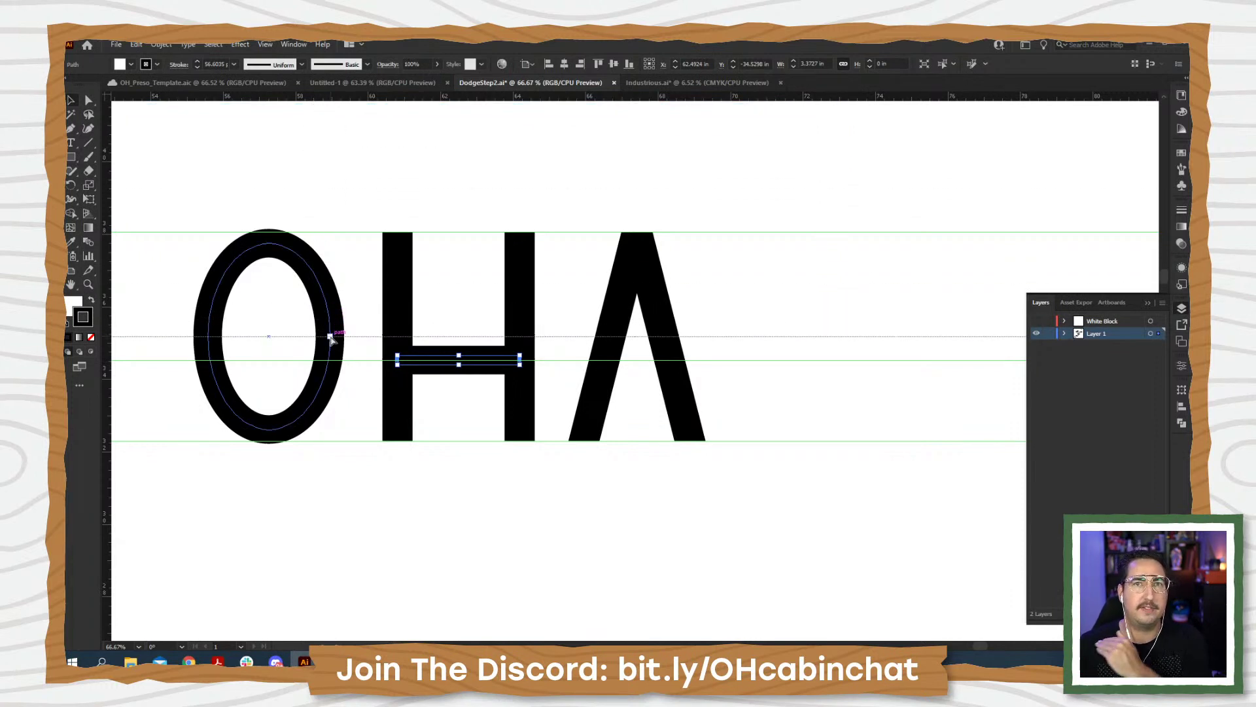
{"action": "left_click_drag", "start_coordinate": [331, 338], "coordinate": [336, 336]}
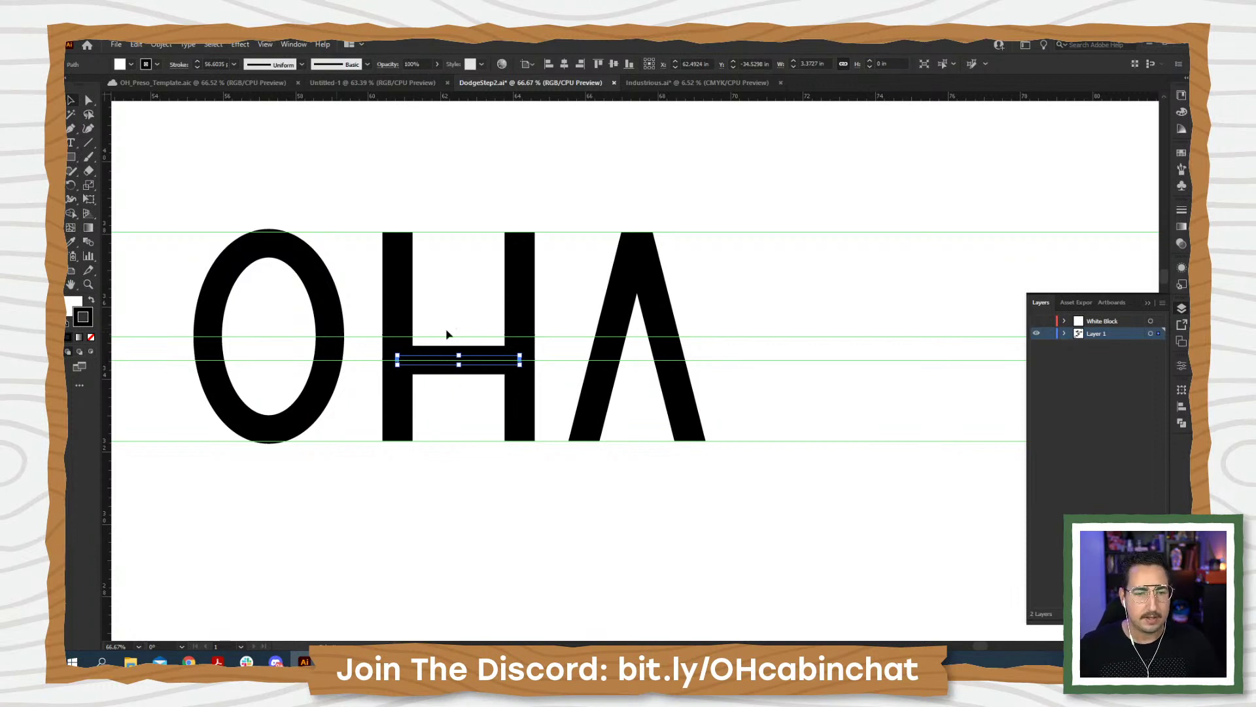
{"action": "left_click", "coordinate": [560, 322]}
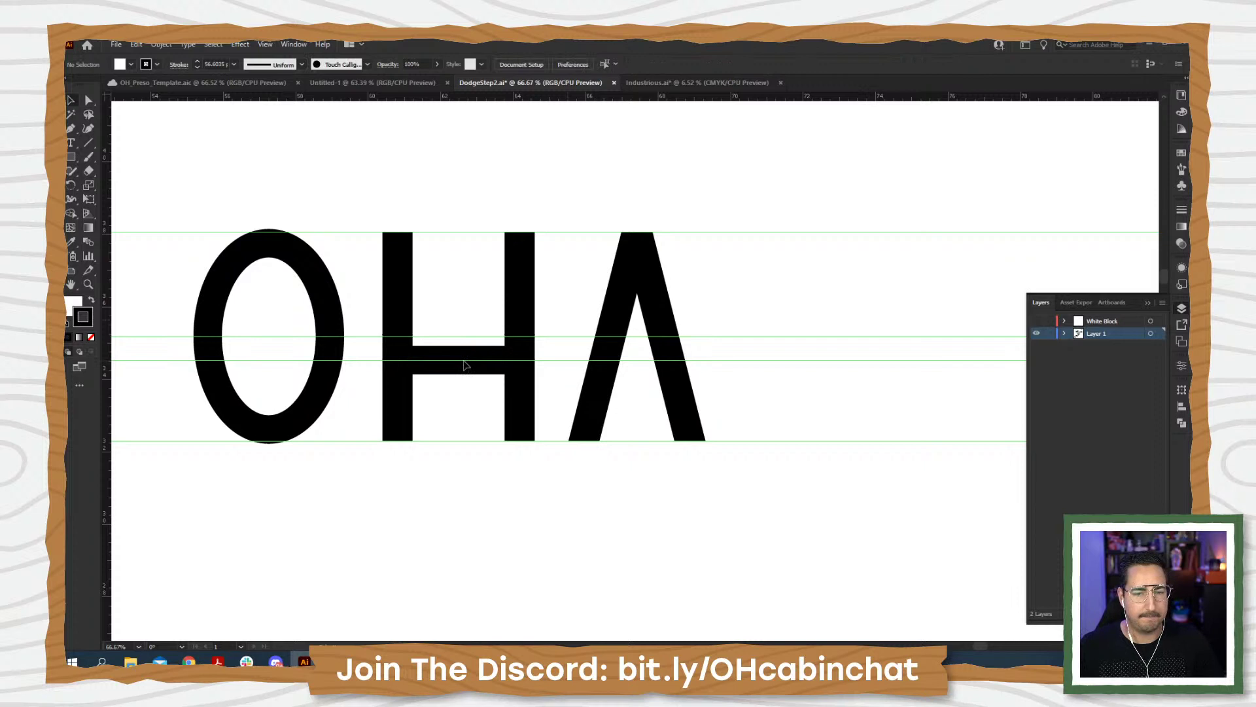
- Duplicate the H's crossbar across the A at the same height and shorten it to end within the legs
{"action": "left_click_drag", "start_coordinate": [464, 366], "coordinate": [641, 364]}
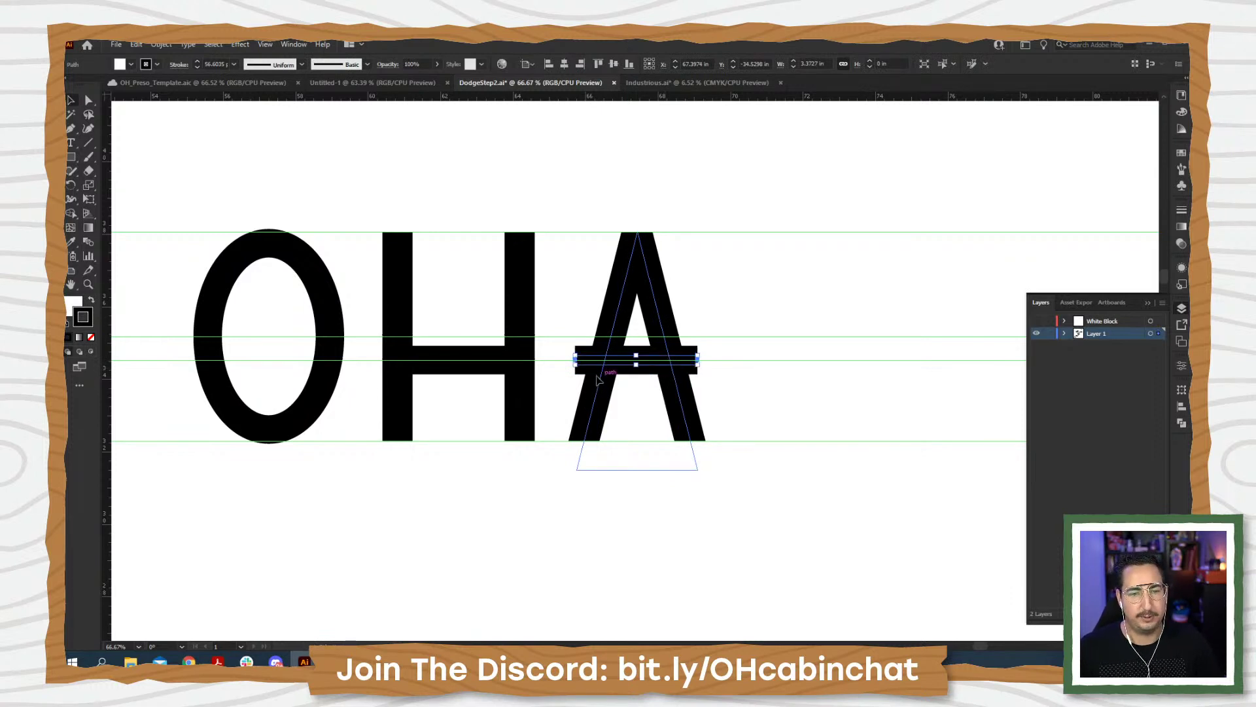
{"action": "key", "text": "a"}
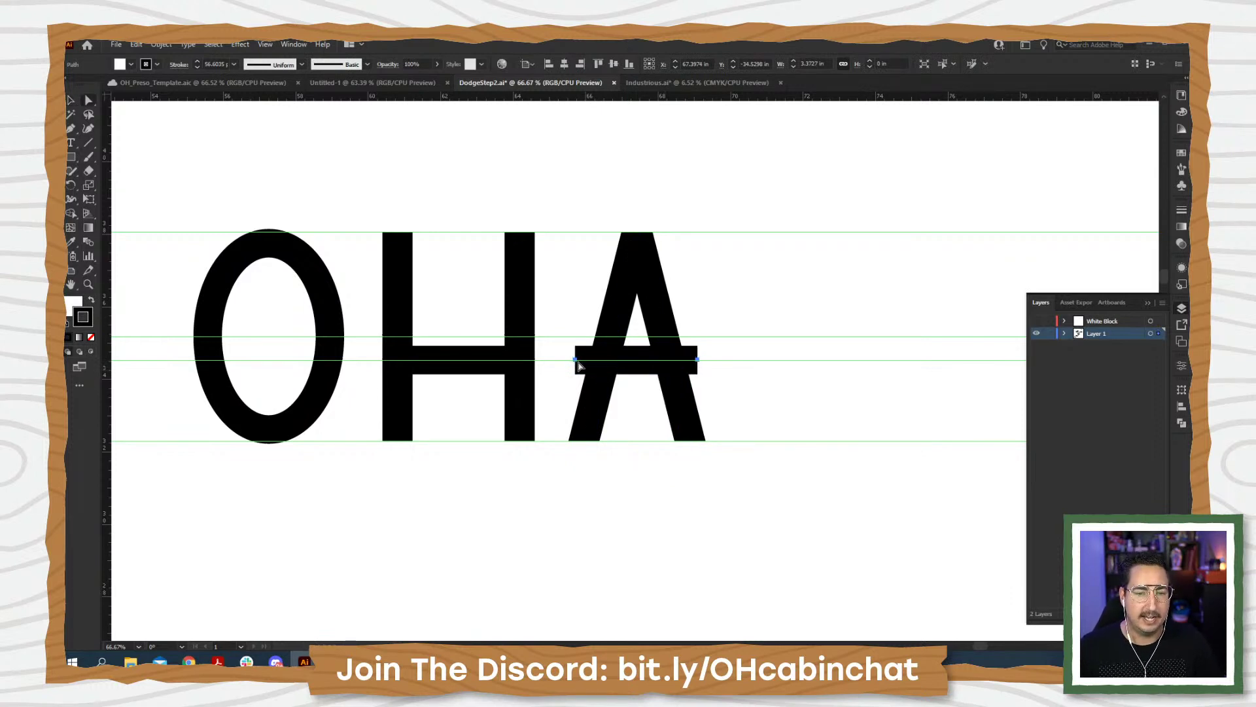
{"action": "left_click_drag", "start_coordinate": [575, 358], "coordinate": [675, 363]}
{"action": "left_click", "coordinate": [743, 315]}
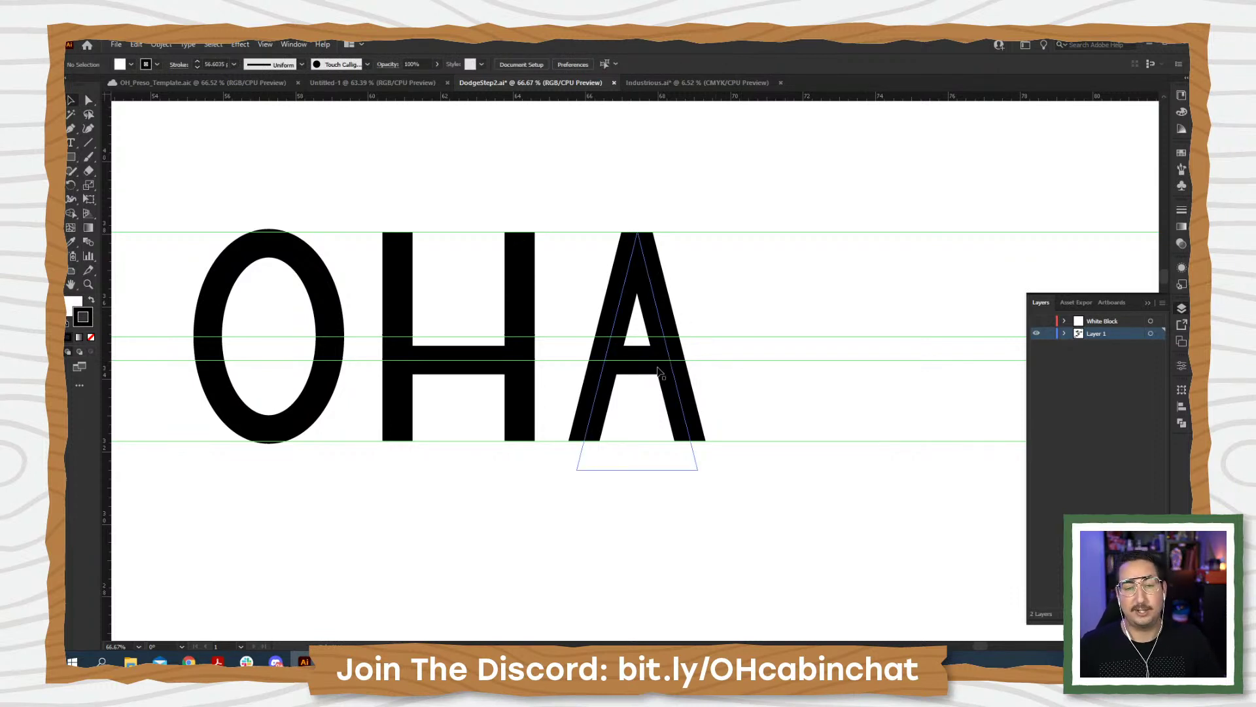
- Examine the sample lettering in the OH_Preso_Template.aic and Industrious.ai documents, and return to DodgeStep2.ai
{"action": "key", "text": "z"}
{"action": "left_click", "coordinate": [615, 352], "text": "alt"}
{"action": "left_click", "coordinate": [615, 352], "text": "alt"}
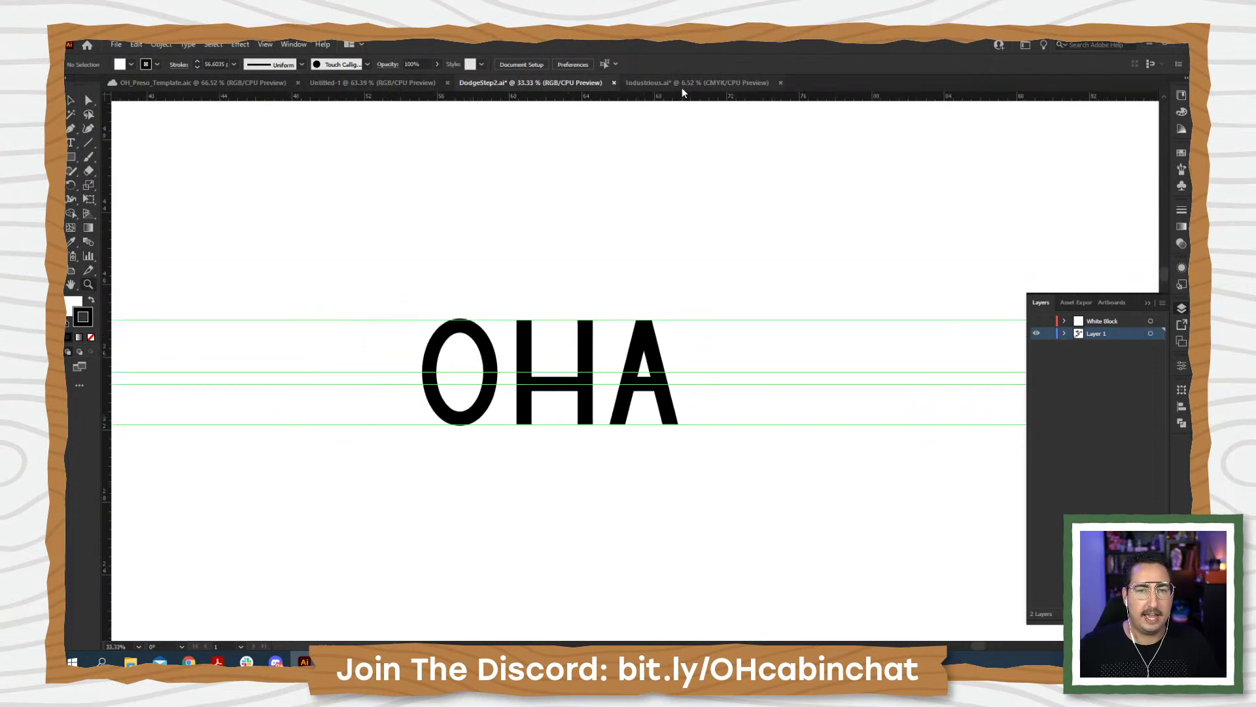
{"action": "left_click", "coordinate": [218, 85]}
{"action": "left_click_drag", "start_coordinate": [289, 393], "coordinate": [811, 411]}
{"action": "left_click_drag", "start_coordinate": [343, 390], "coordinate": [876, 385]}
{"action": "left_click_drag", "start_coordinate": [646, 381], "coordinate": [707, 351]}
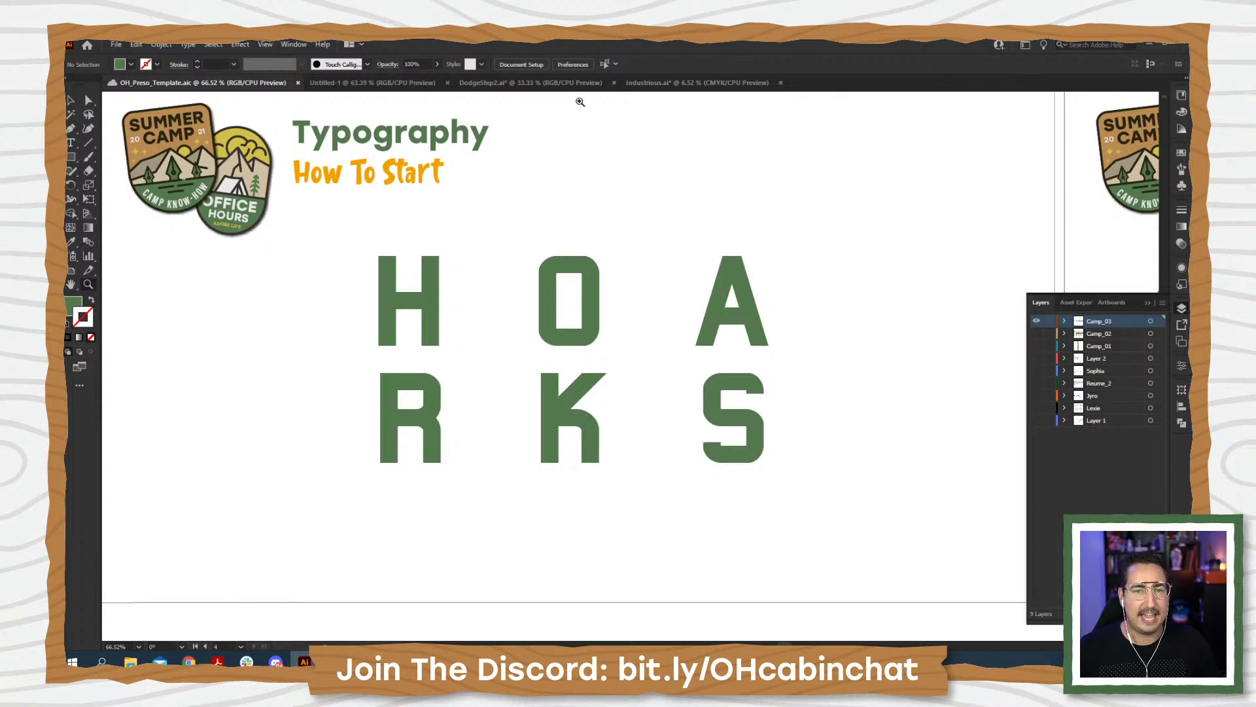
{"action": "left_click", "coordinate": [665, 83]}
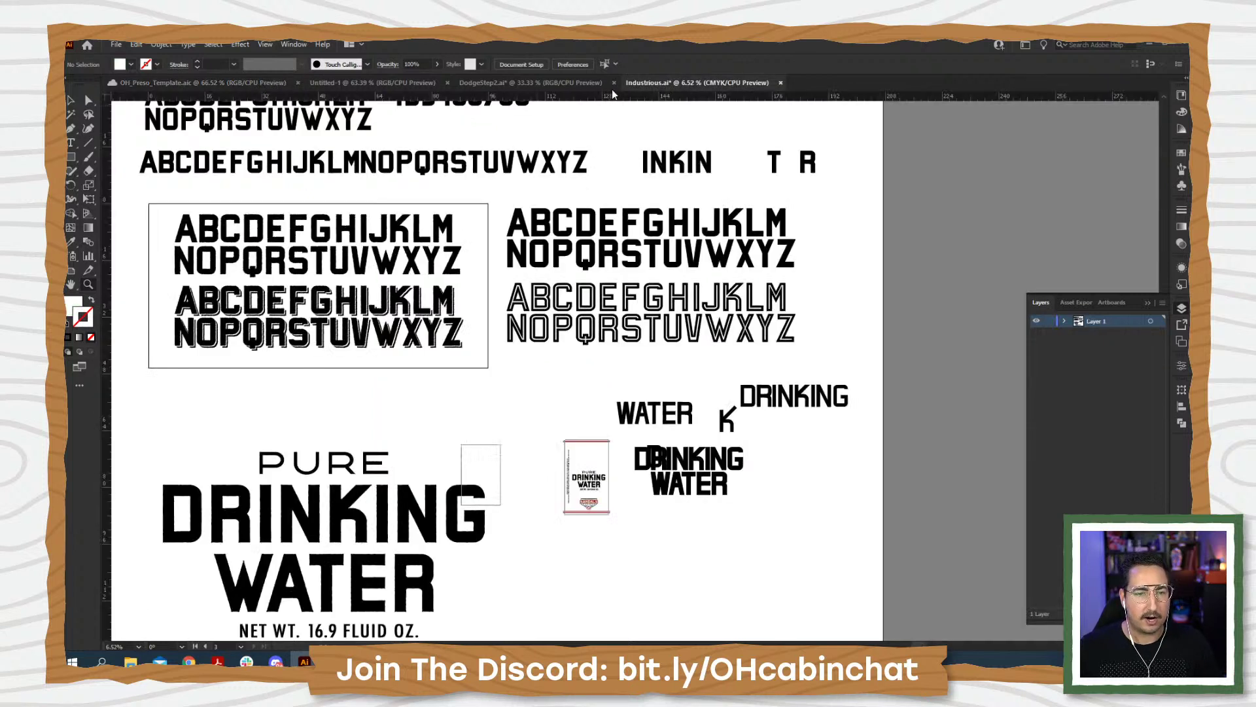
{"action": "left_click", "coordinate": [560, 83]}
{"action": "left_click_drag", "start_coordinate": [673, 396], "coordinate": [563, 387]}
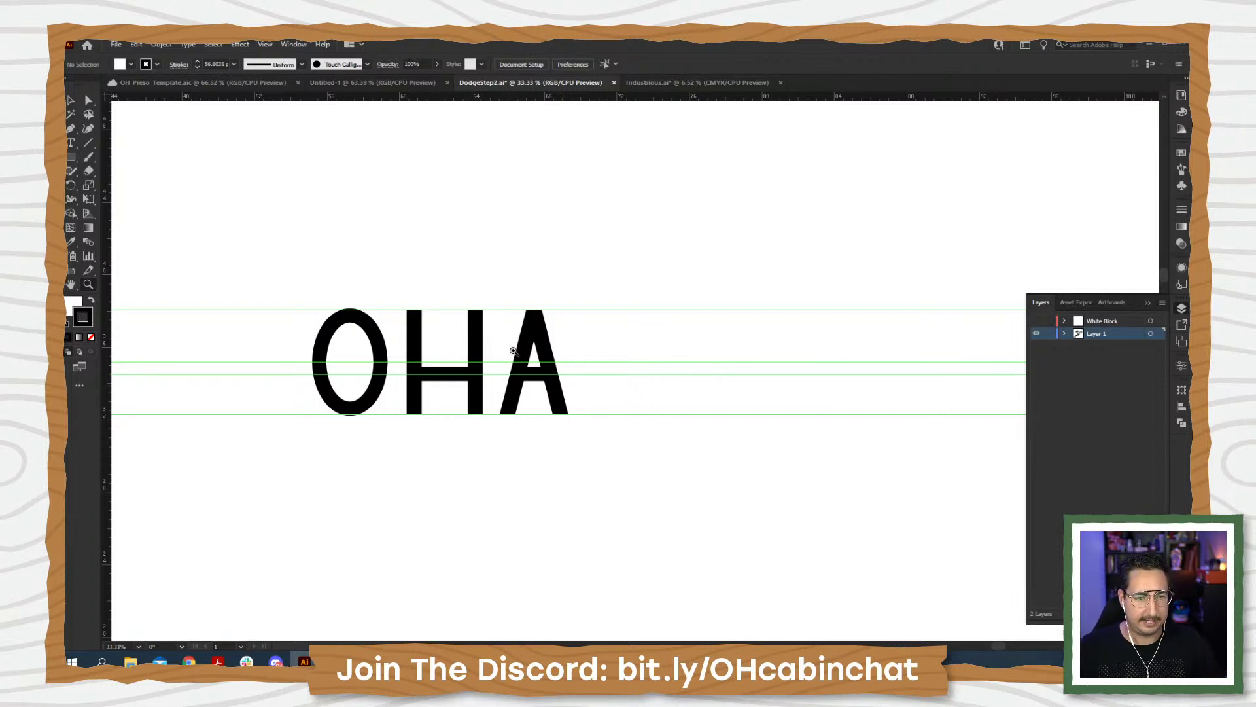
- Duplicate the complete H between the same guides, placing the copy to the right of the A
{"action": "key", "text": "v"}
{"action": "left_click_drag", "start_coordinate": [404, 331], "coordinate": [474, 391]}
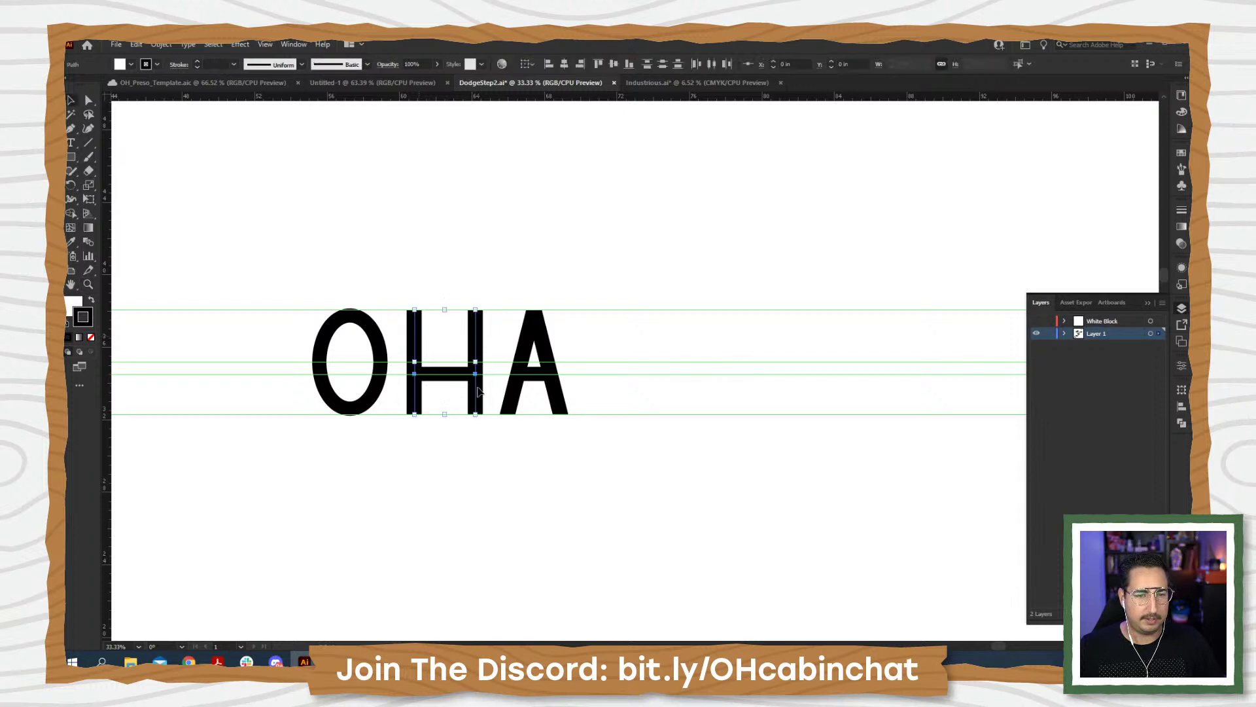
{"action": "left_click_drag", "start_coordinate": [424, 341], "coordinate": [626, 334]}
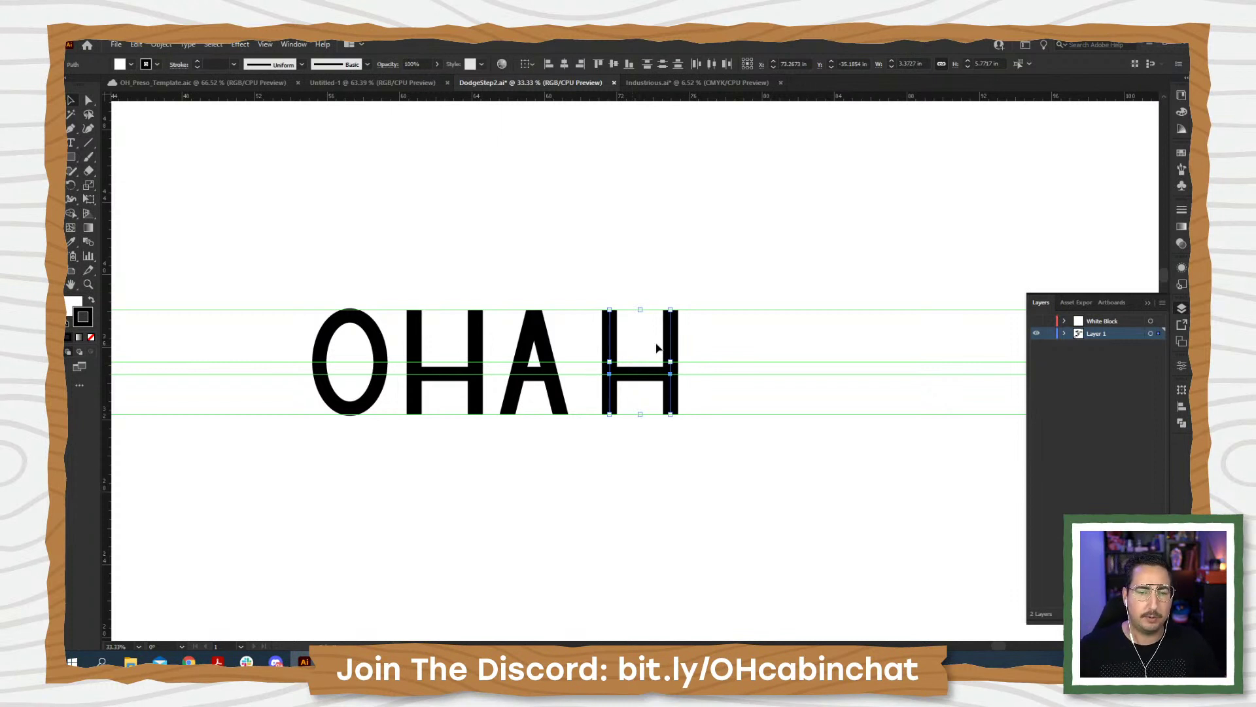
{"action": "left_click", "coordinate": [650, 396]}
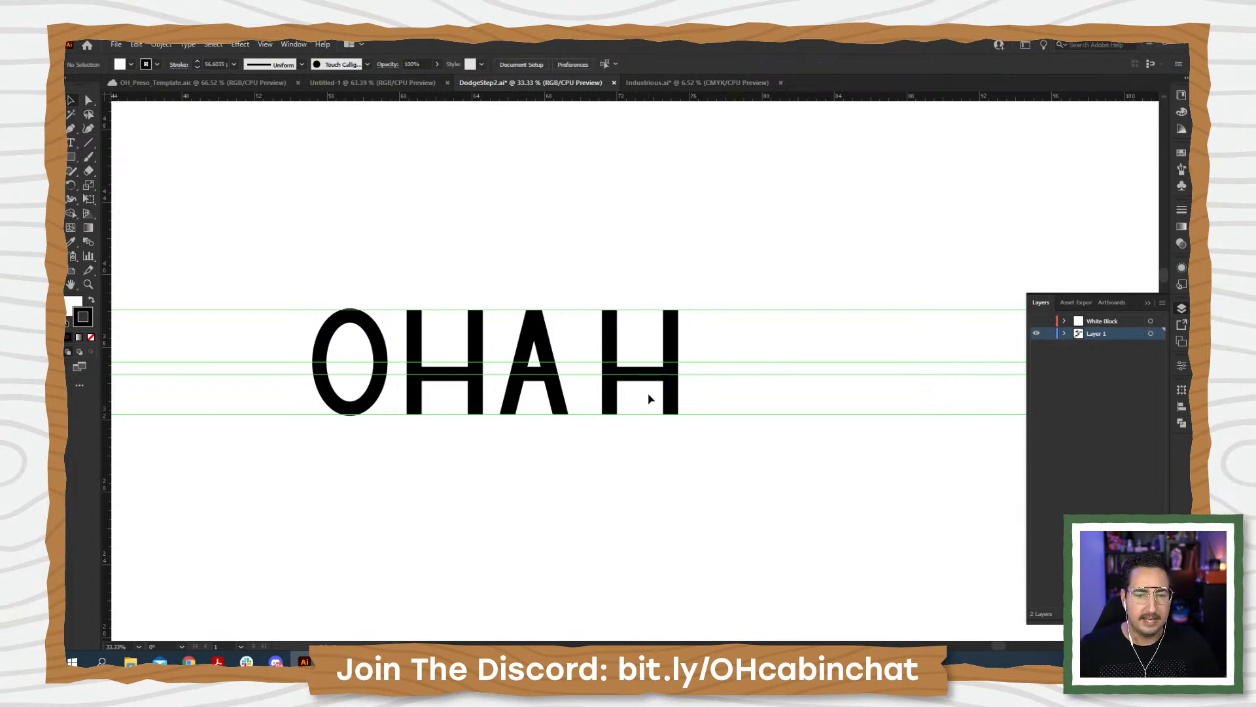
- Set the stroke of the copied H's right stem to 1 pt so it serves as a thin width reference
{"action": "key", "text": "z"}
{"action": "left_click", "coordinate": [645, 383]}
{"action": "left_click", "coordinate": [631, 383]}
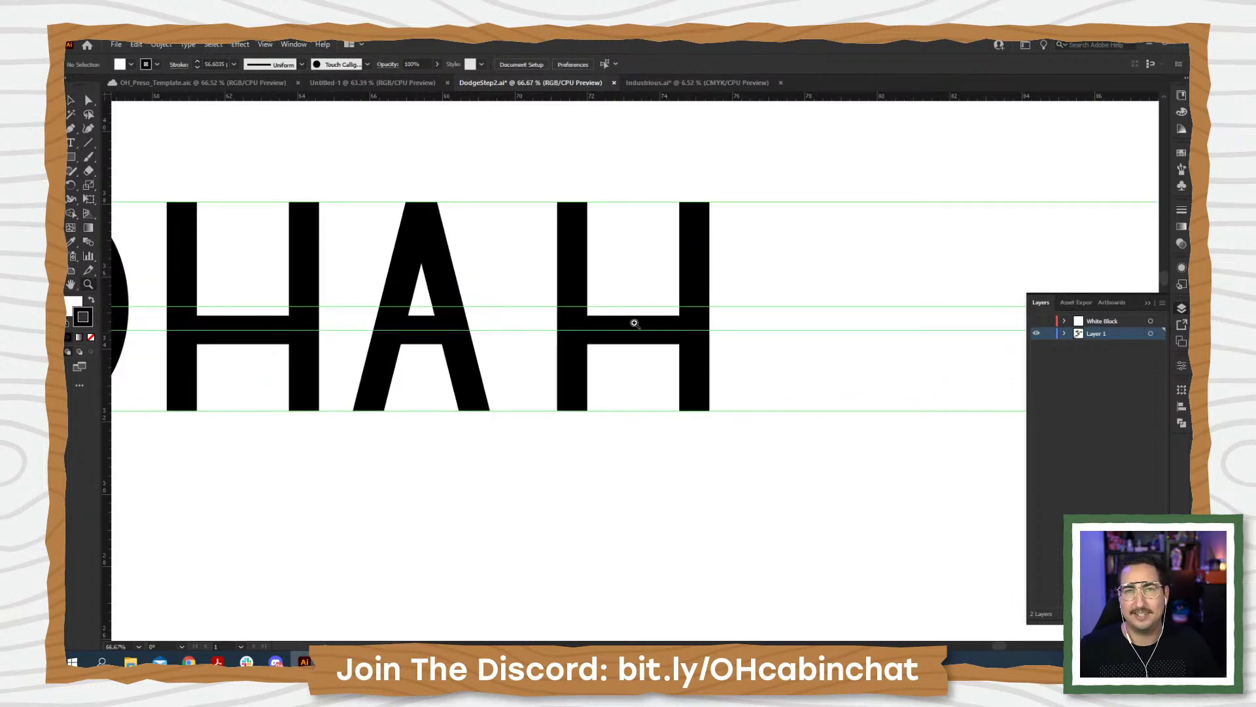
{"action": "key", "text": "v"}
{"action": "left_click", "coordinate": [695, 262]}
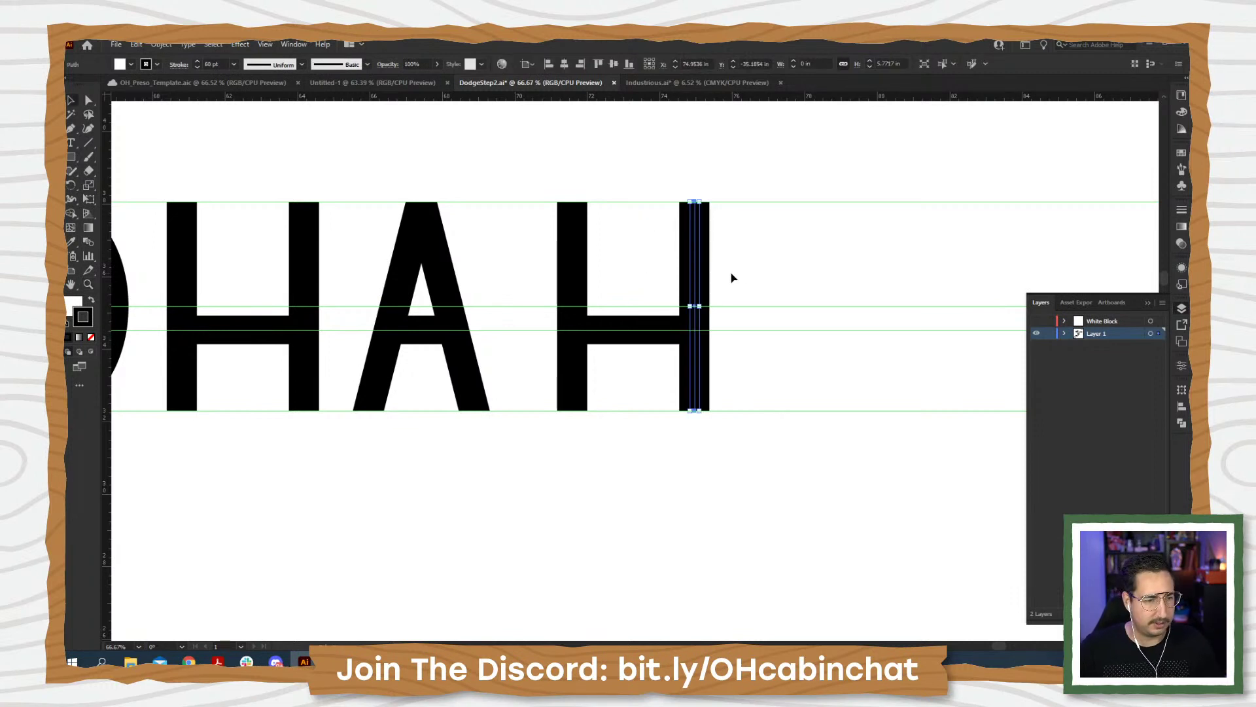
{"action": "left_click", "coordinate": [209, 64]}
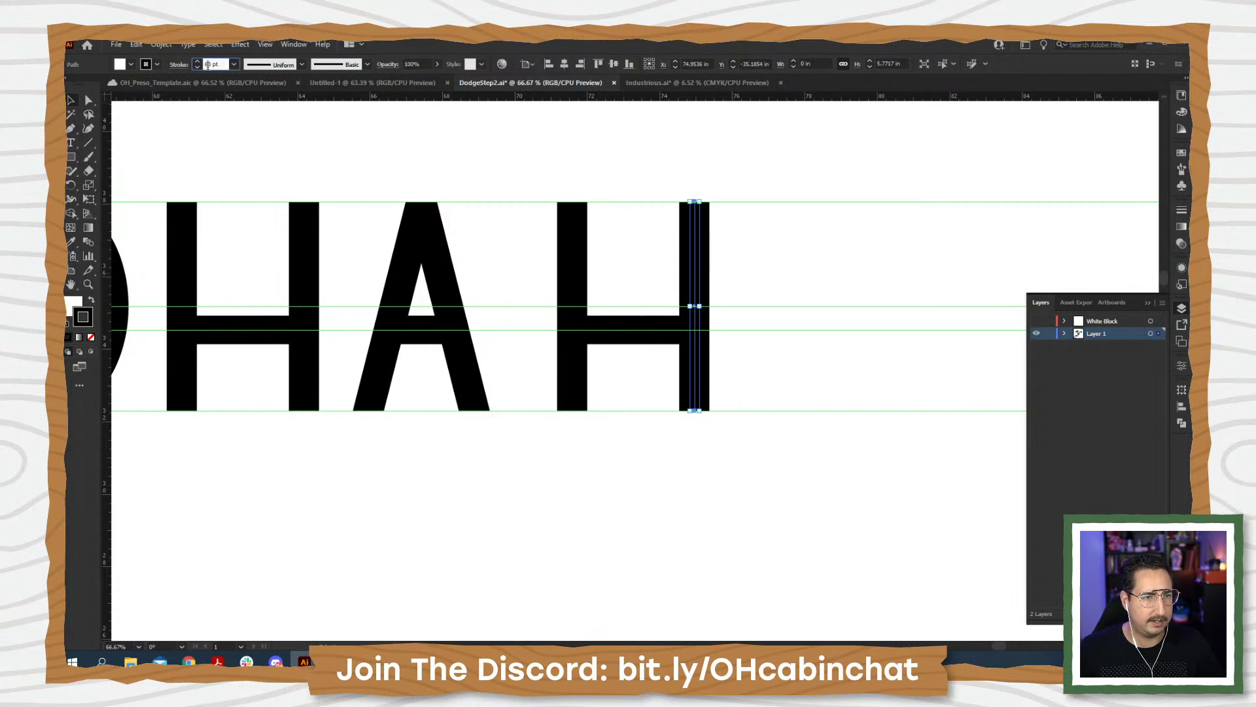
{"action": "type", "text": "1"}
{"action": "key", "text": "Return"}
{"action": "left_click", "coordinate": [622, 157]}
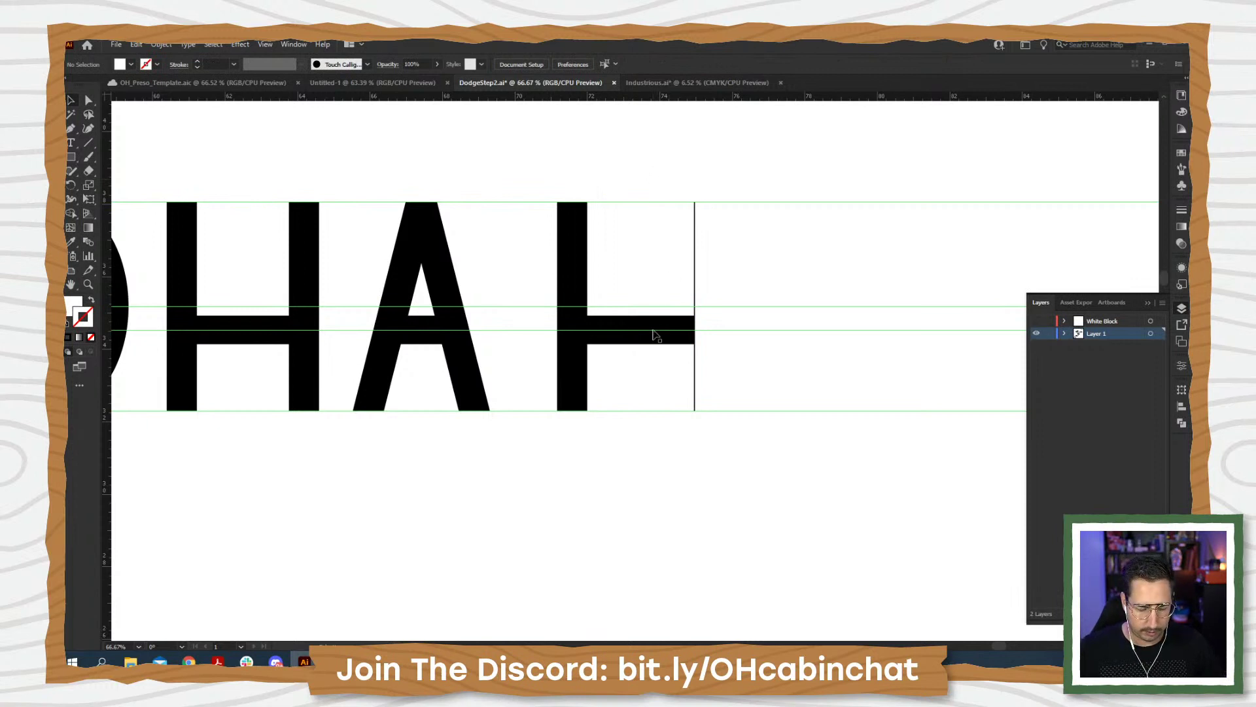
- Draw a circle about 3.54 in wide between the crossbar guide and the upper guide, and delete its left anchor to leave the right half
{"action": "left_click", "coordinate": [71, 158]}
{"action": "left_click", "coordinate": [124, 185]}
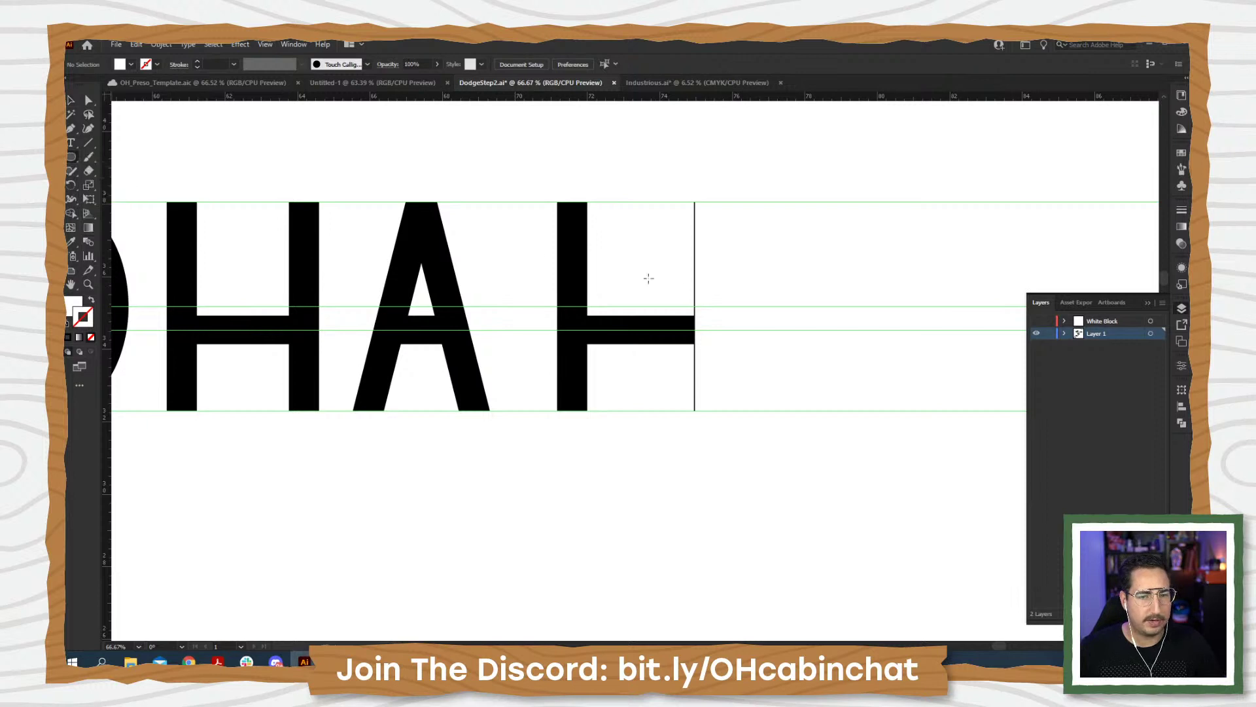
{"action": "left_click_drag", "start_coordinate": [684, 330], "coordinate": [812, 202], "text": "shift"}
{"action": "key", "text": "a"}
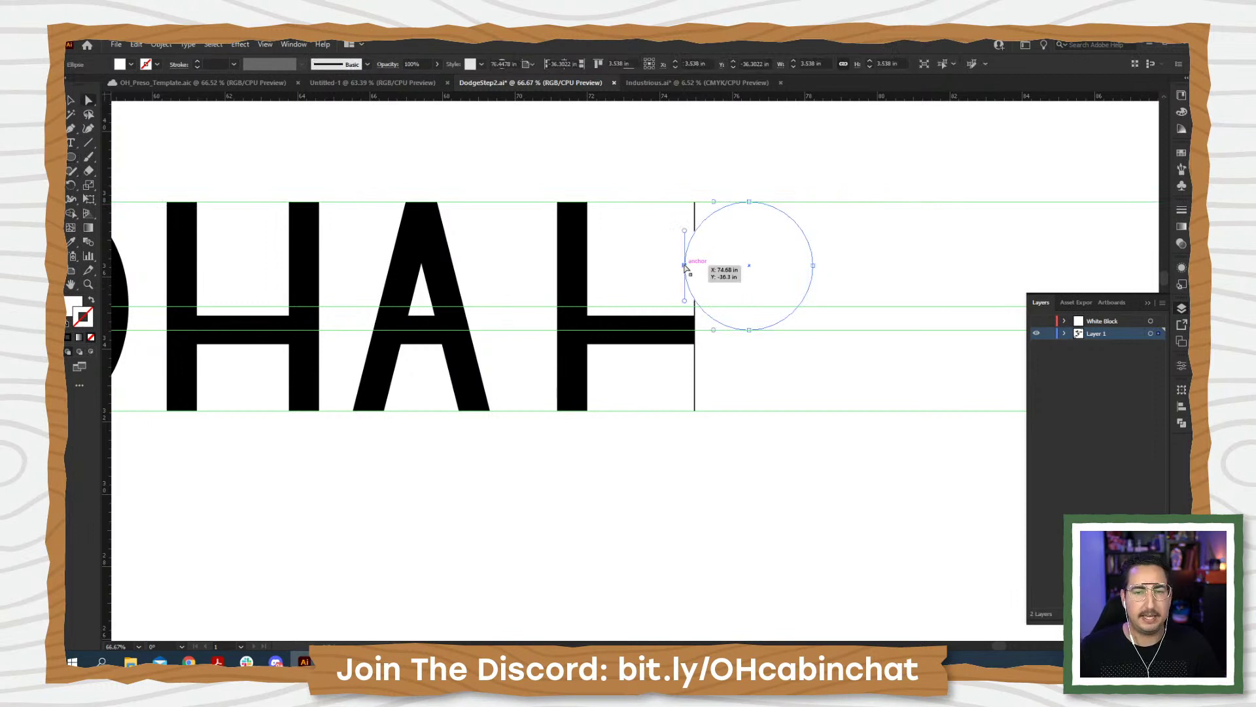
{"action": "left_click", "coordinate": [684, 265]}
{"action": "key", "text": "Delete"}
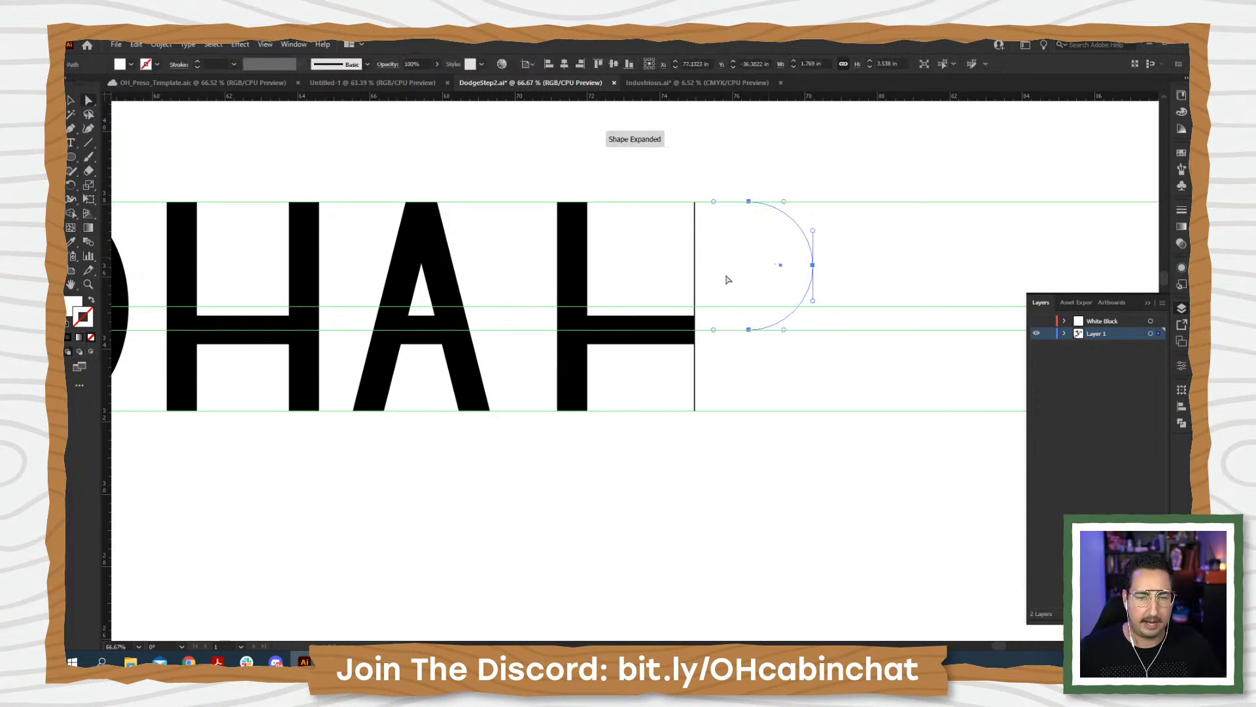
- Copy the crossbar's thick black stroke onto the half circle
{"action": "key", "text": "p"}
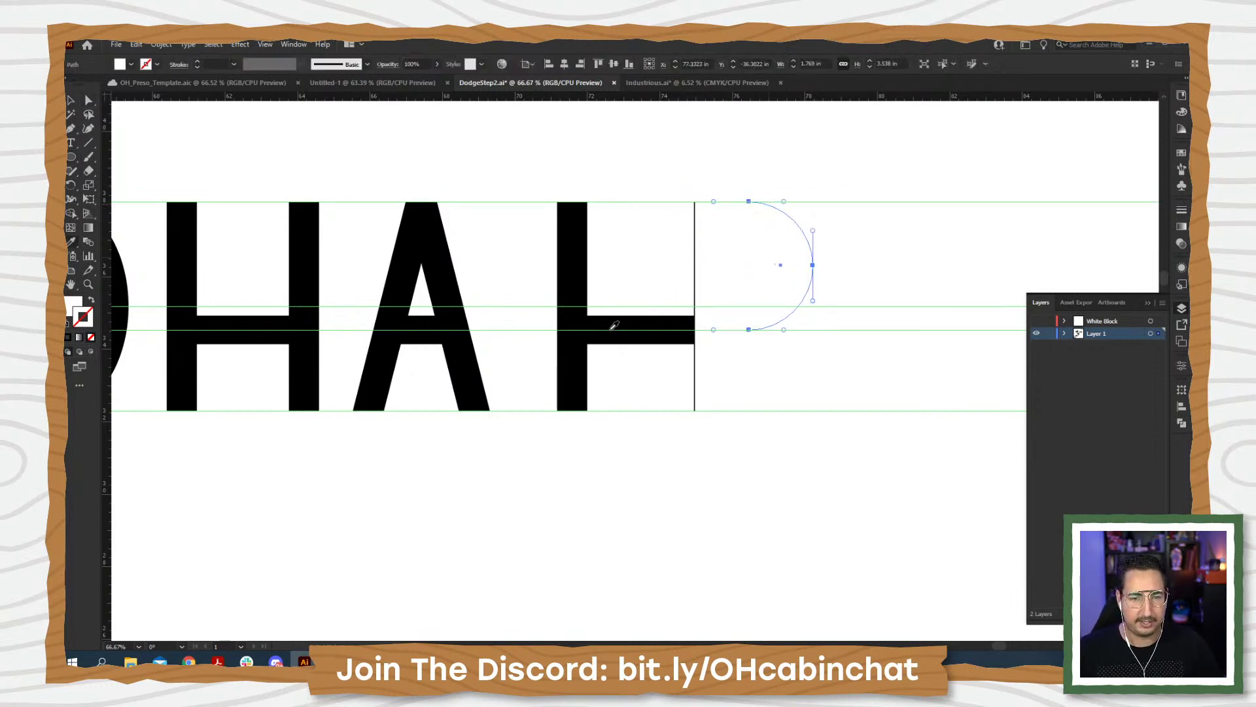
{"action": "left_click", "coordinate": [610, 329]}
{"action": "key", "text": "v"}
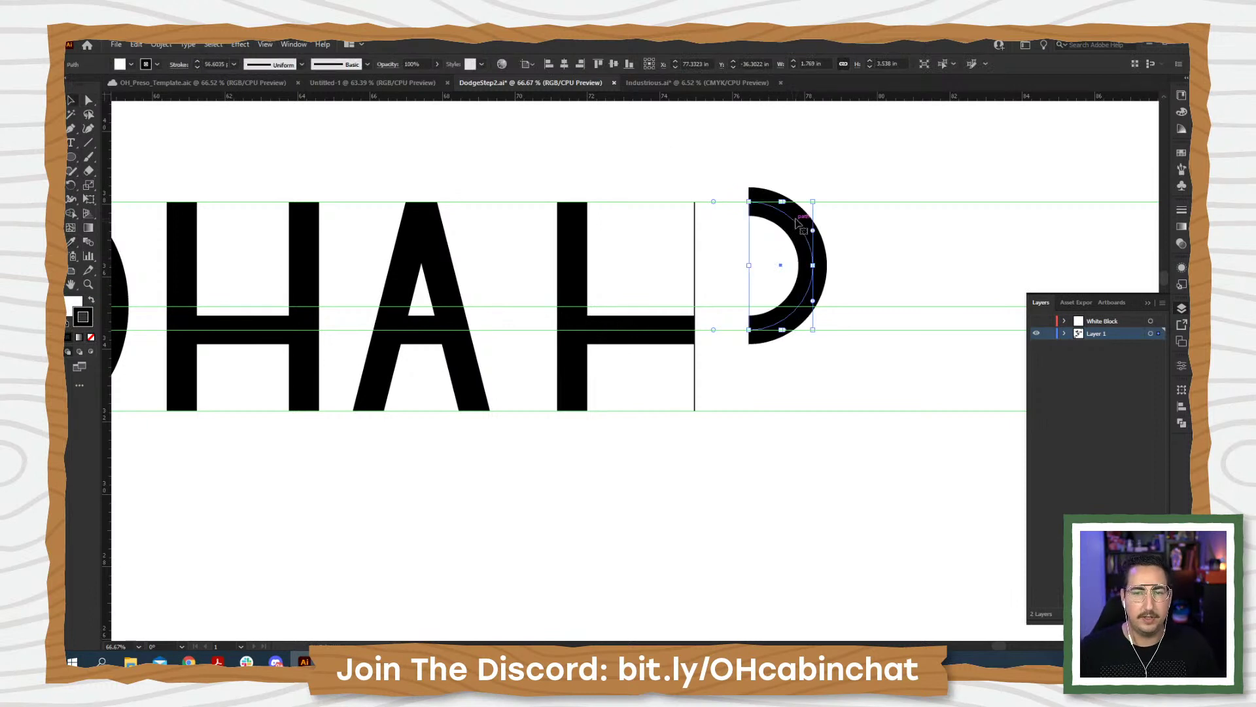
- Move the half circle onto the copied H so its outer edge meets the thin right stem
{"action": "left_click_drag", "start_coordinate": [801, 231], "coordinate": [678, 231]}
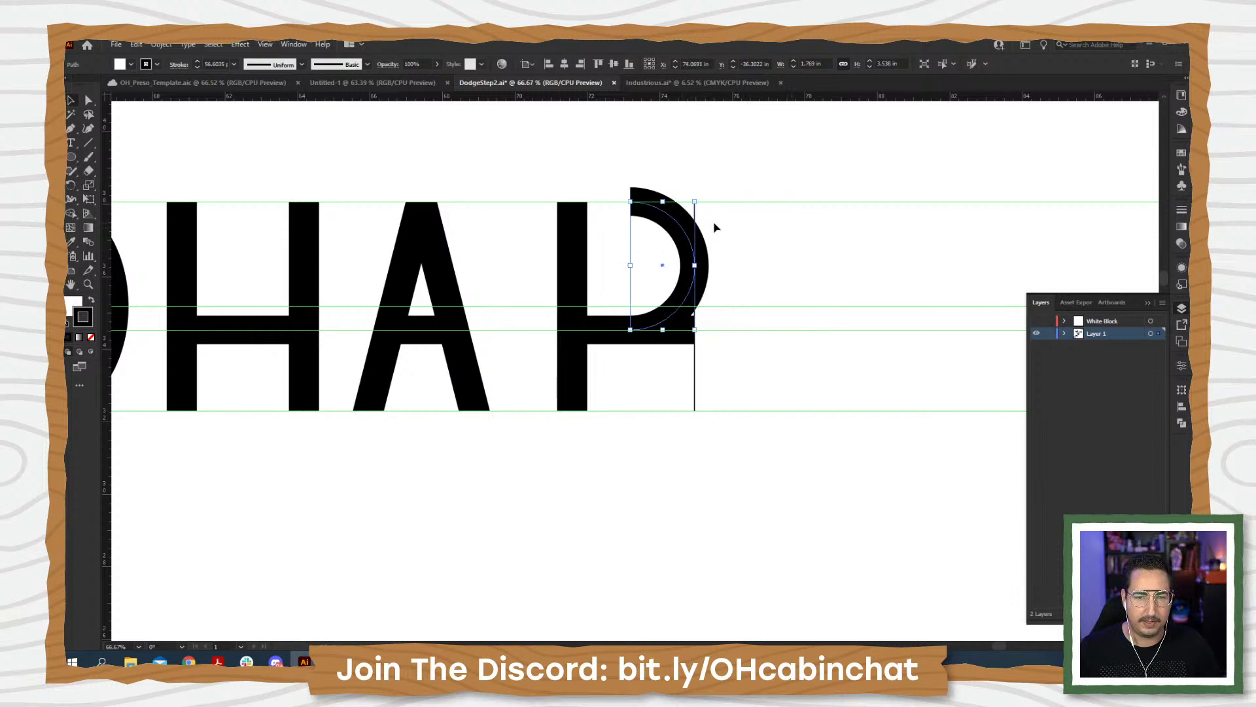
{"action": "key", "text": "shift+Left"}
{"action": "key", "text": "shift+Left"}
{"action": "key", "text": "Right"}
{"action": "key", "text": "Right"}
{"action": "key", "text": "Right"}
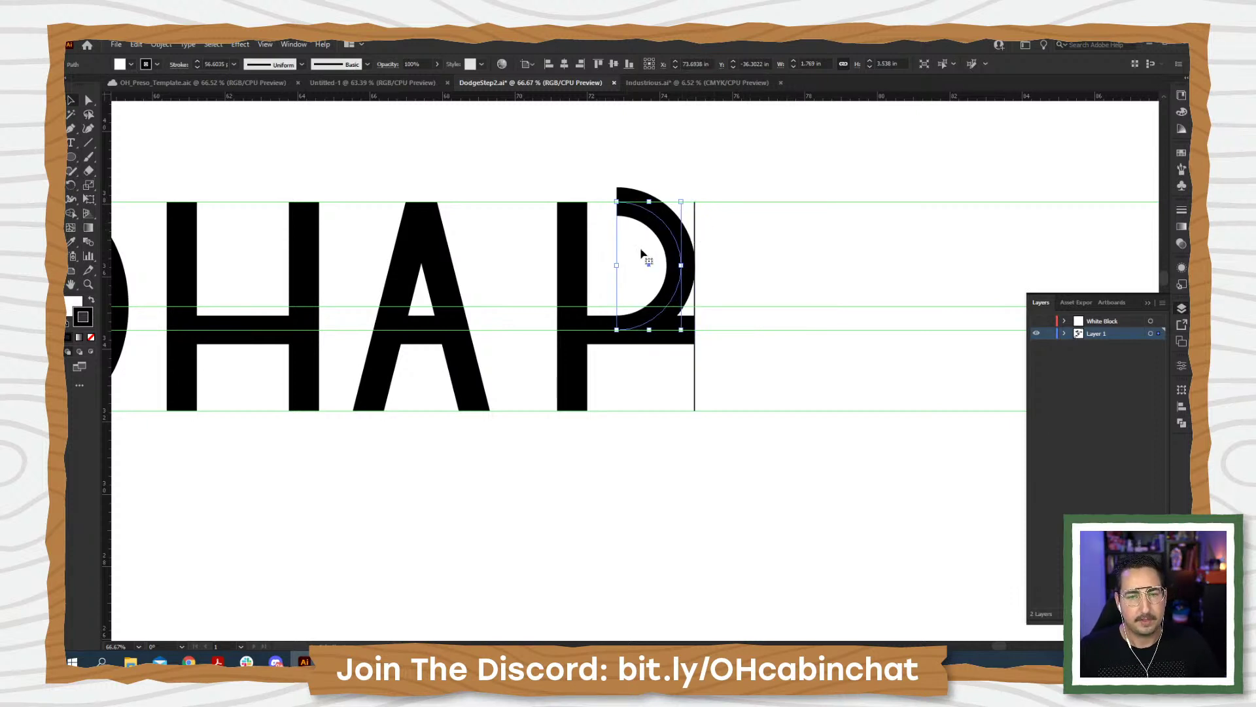
- Scale the half circle down to about 1.65 by 3.3 in, lowering its top so the stroke only slightly overshoots the upper guide
{"action": "key", "text": "z"}
{"action": "left_click", "coordinate": [660, 250]}
{"action": "left_click", "coordinate": [640, 358]}
{"action": "key", "text": "v"}
{"action": "left_click_drag", "start_coordinate": [531, 278], "coordinate": [541, 299]}
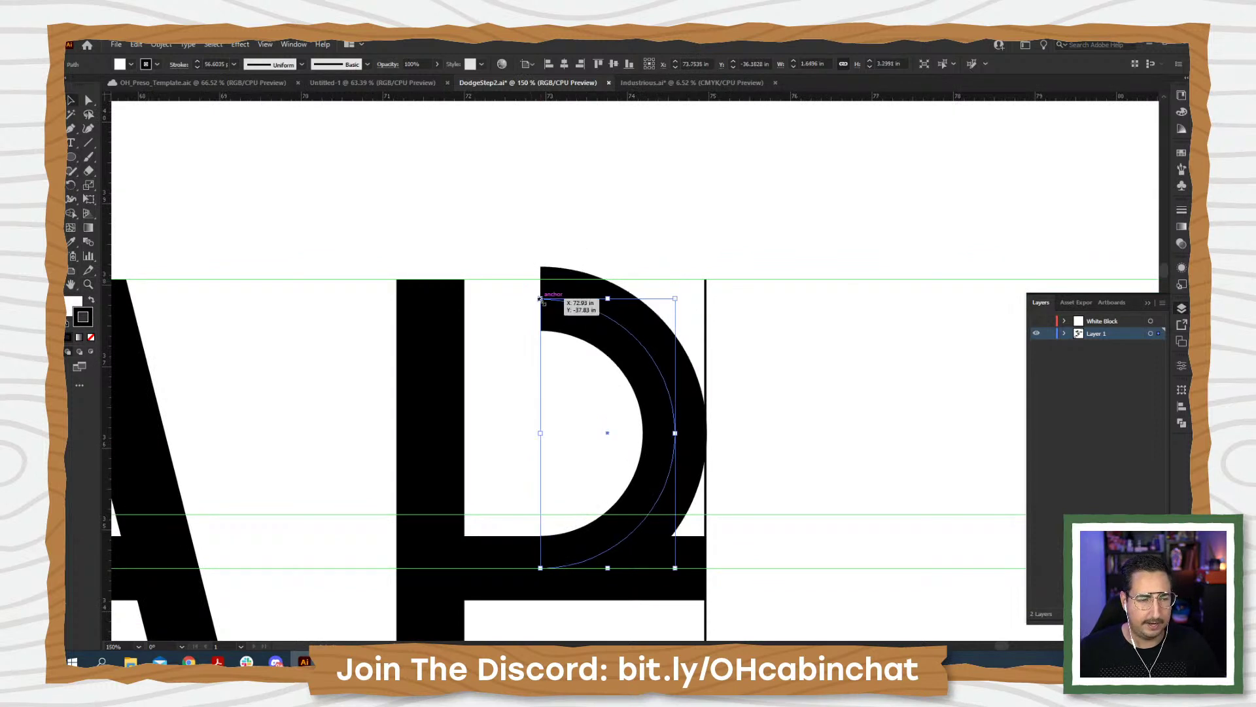
- Place horizontal guides at the top and bottom of the O's centre path, and switch to outline view
{"action": "key", "text": "z"}
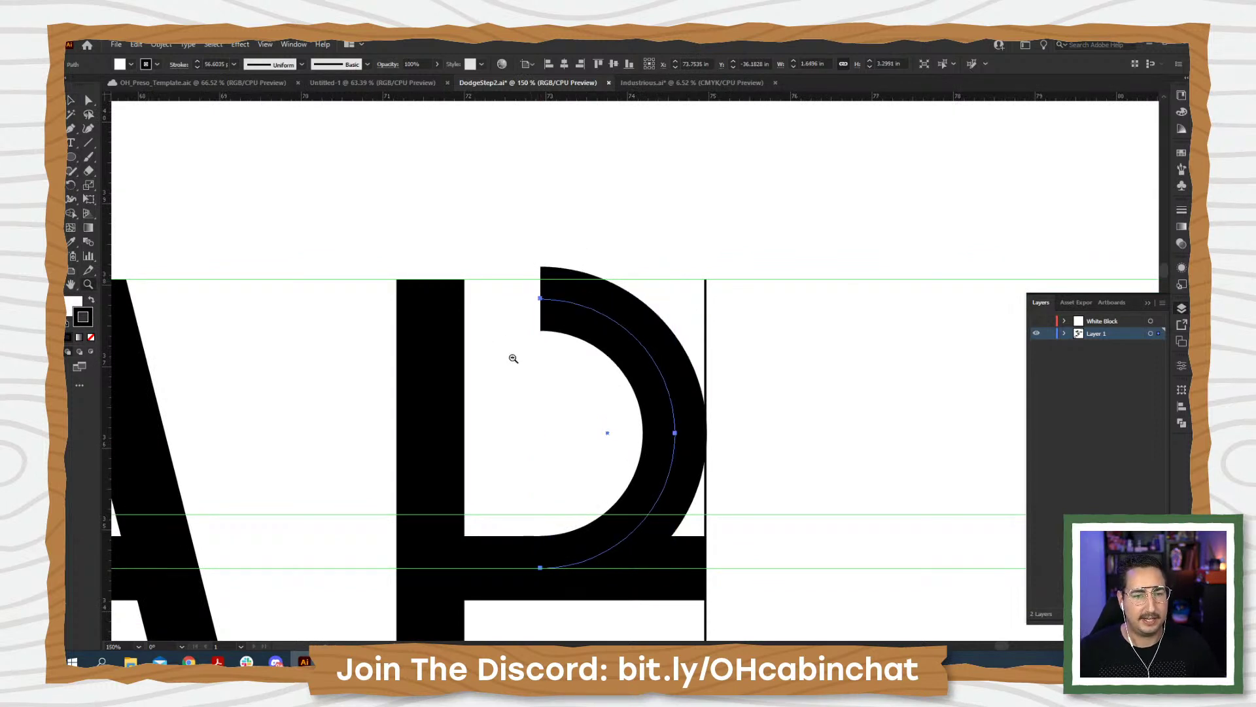
{"action": "left_click", "coordinate": [513, 359], "text": "alt"}
{"action": "left_click", "coordinate": [513, 360], "text": "alt"}
{"action": "left_click_drag", "start_coordinate": [468, 361], "coordinate": [579, 325]}
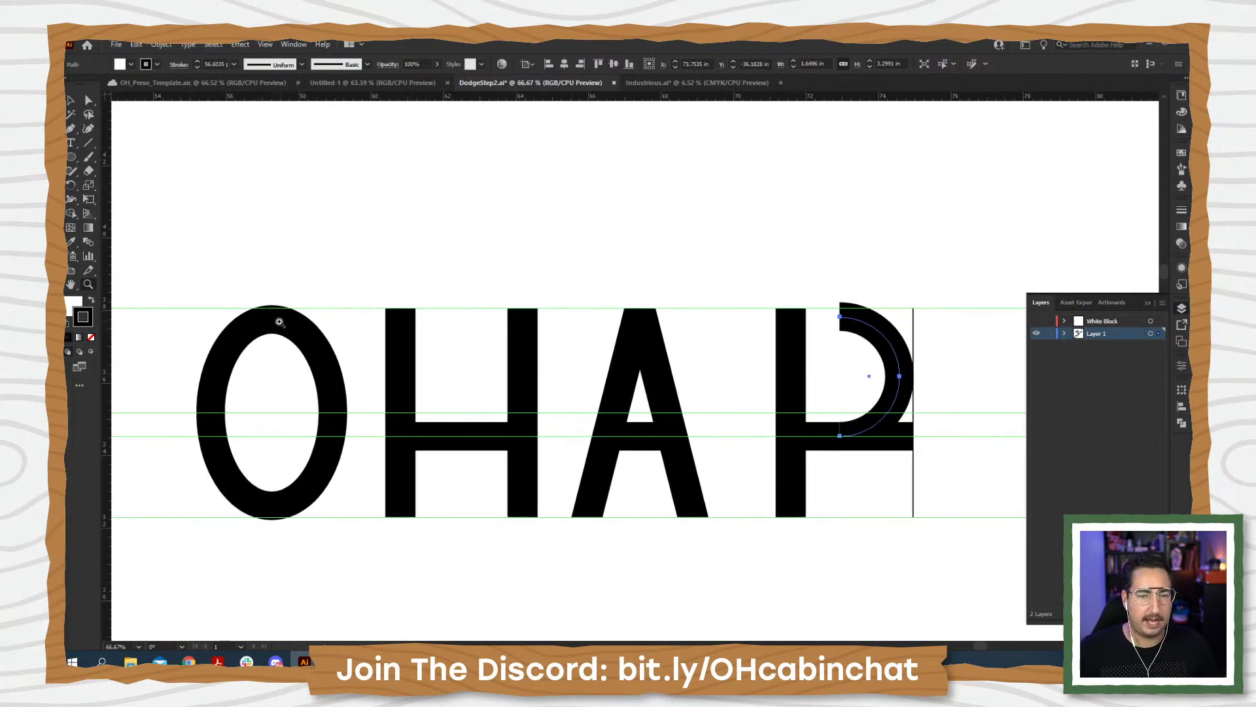
{"action": "left_click_drag", "start_coordinate": [291, 101], "coordinate": [272, 320]}
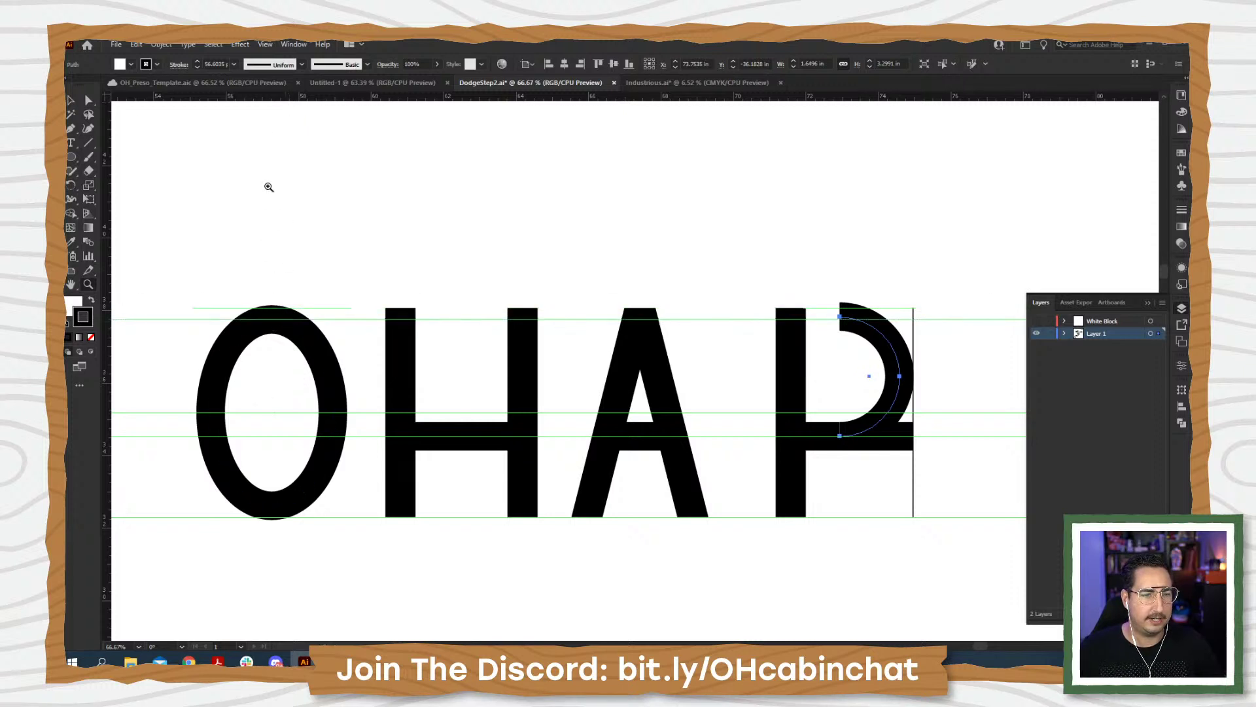
{"action": "left_click_drag", "start_coordinate": [273, 480], "coordinate": [271, 506]}
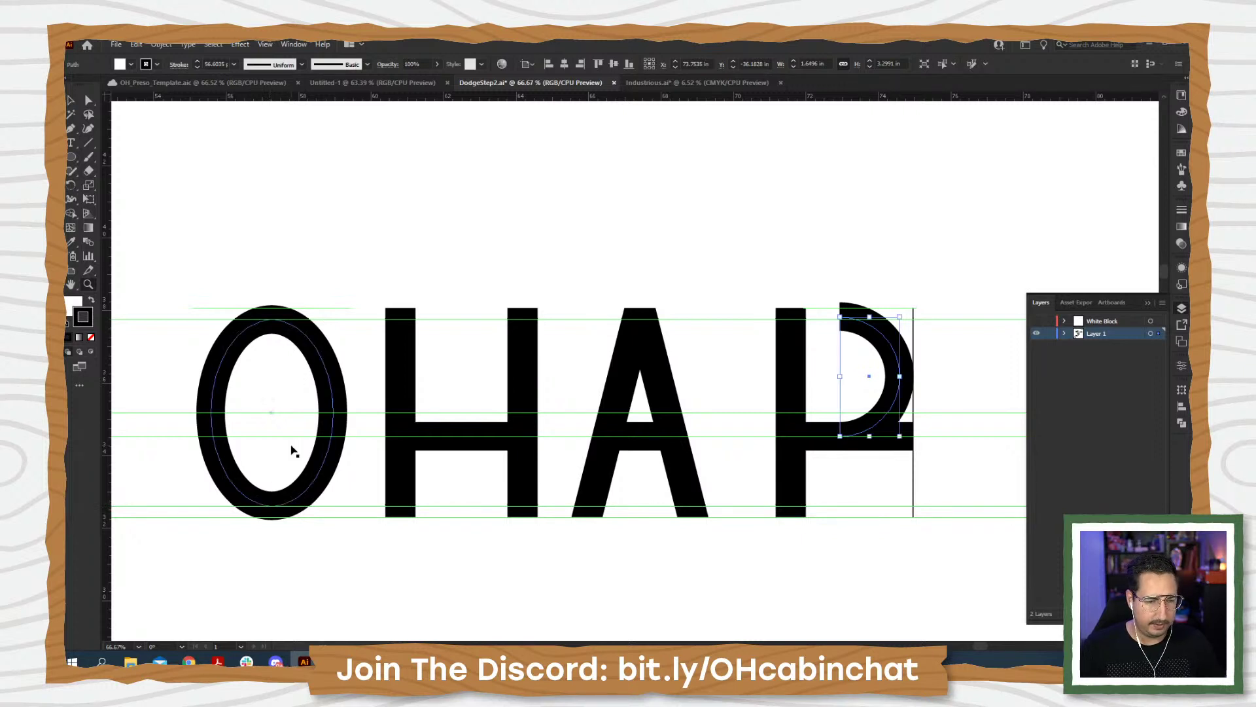
{"action": "key", "text": "ctrl+y"}
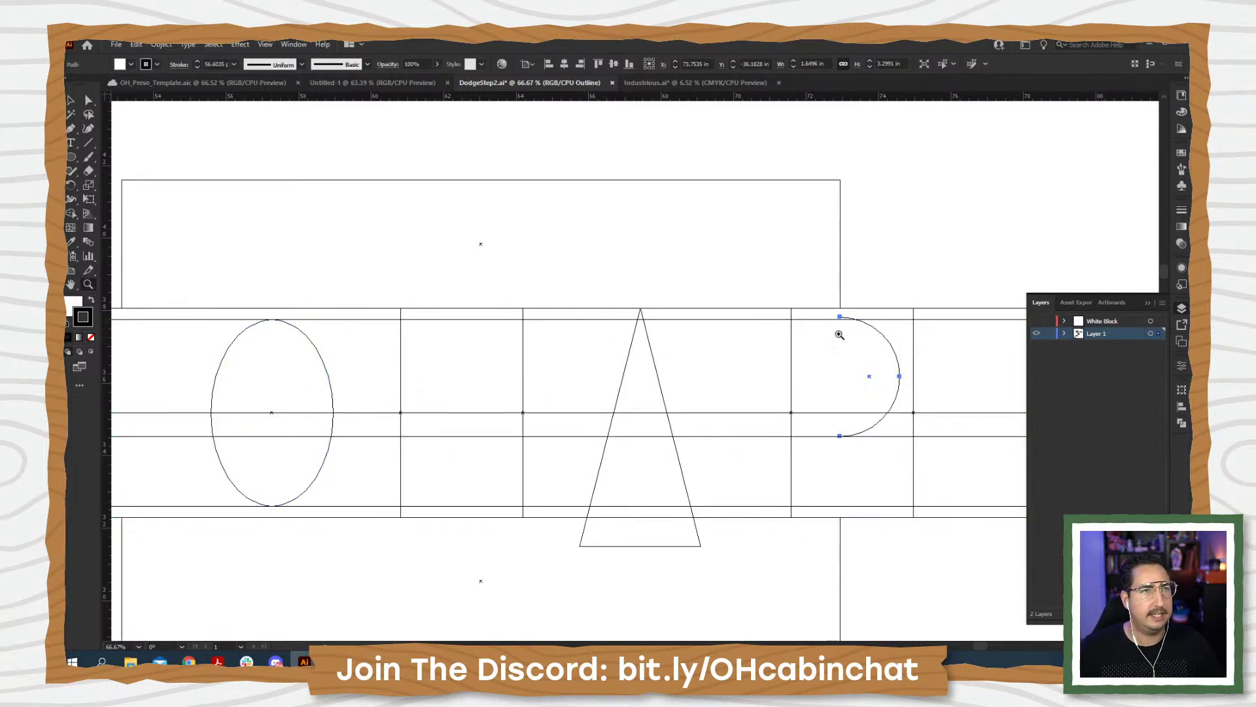
- Return to preview and scale the half circle down to about 1.61 by 3.22 in so its top anchor meets the O's upper centre-path guide
{"action": "key", "text": "ctrl+y"}
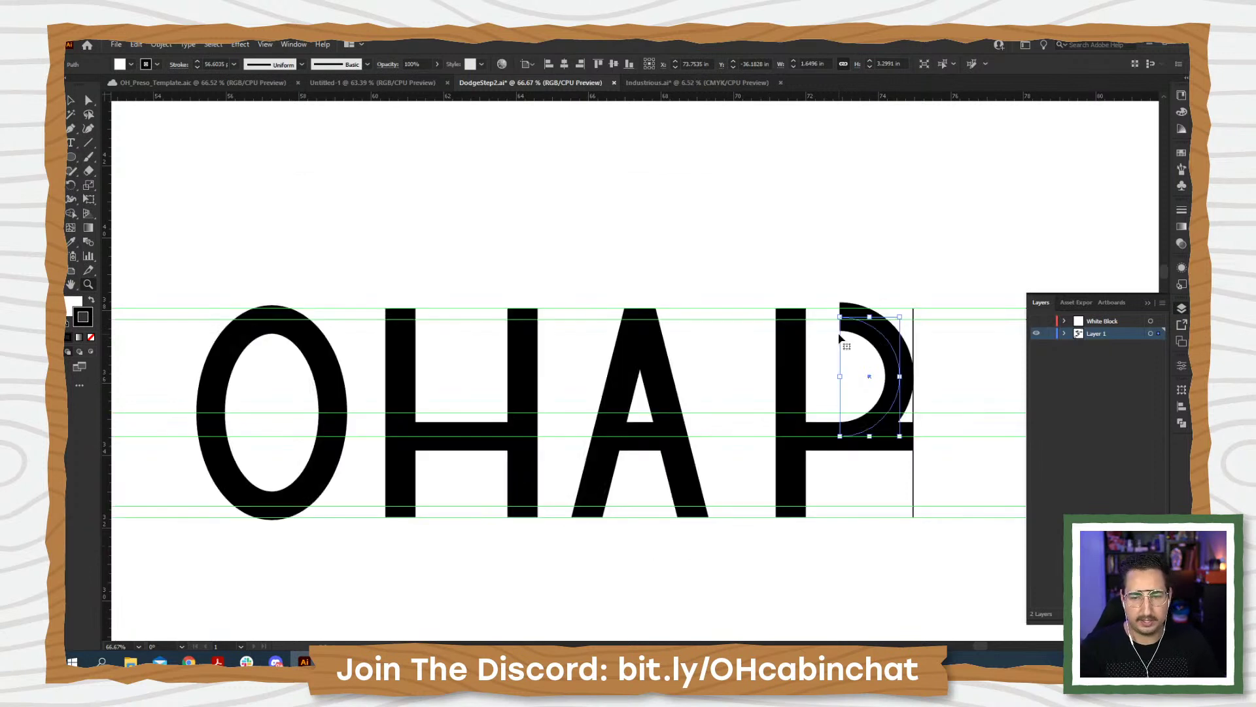
{"action": "left_click", "coordinate": [839, 335]}
{"action": "left_click", "coordinate": [683, 365]}
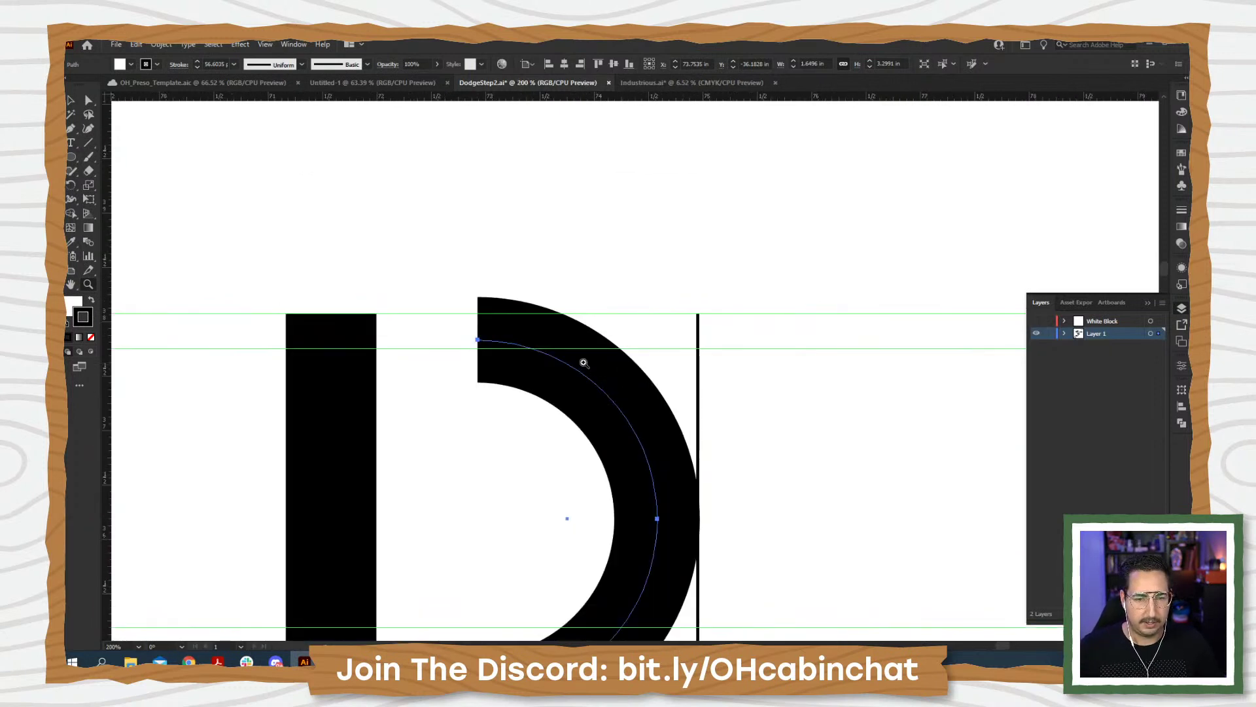
{"action": "left_click", "coordinate": [585, 363]}
{"action": "key", "text": "v"}
{"action": "left_click_drag", "start_coordinate": [470, 336], "coordinate": [483, 350]}
{"action": "left_click", "coordinate": [548, 391], "text": "alt"}
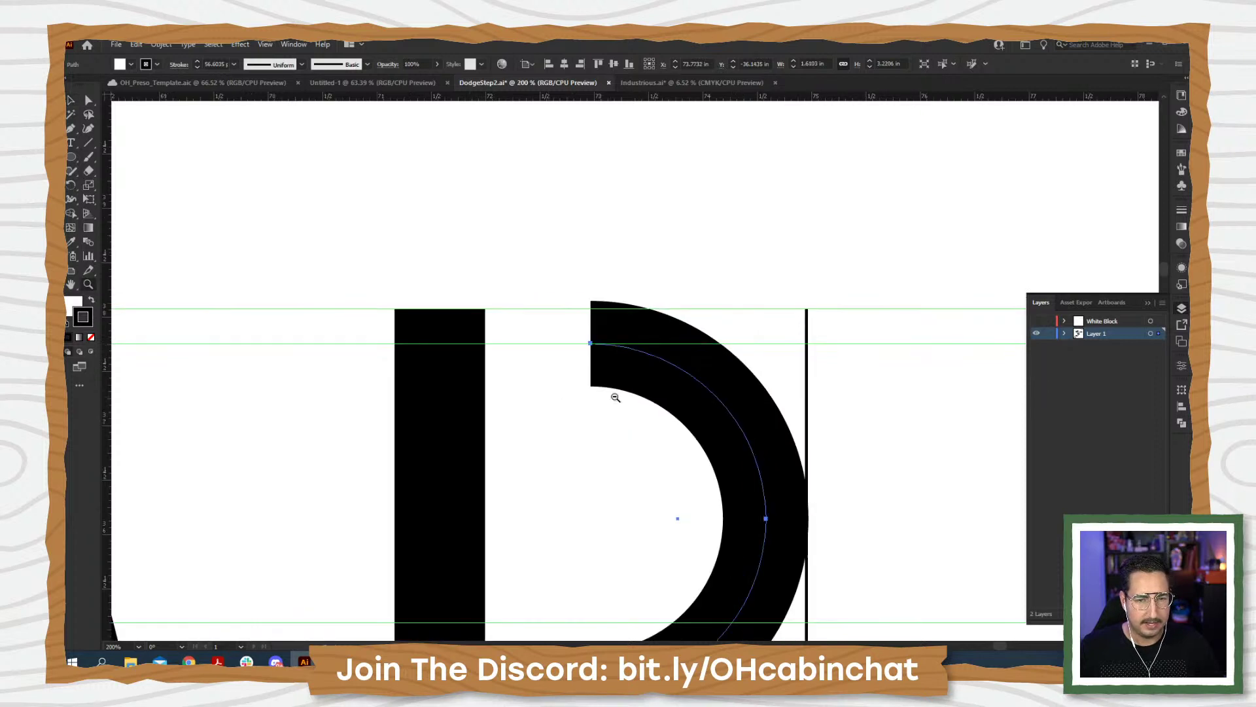
{"action": "left_click", "coordinate": [616, 397], "text": "alt"}
{"action": "left_click", "coordinate": [616, 397], "text": "alt"}
{"action": "left_click_drag", "start_coordinate": [653, 354], "coordinate": [642, 274]}
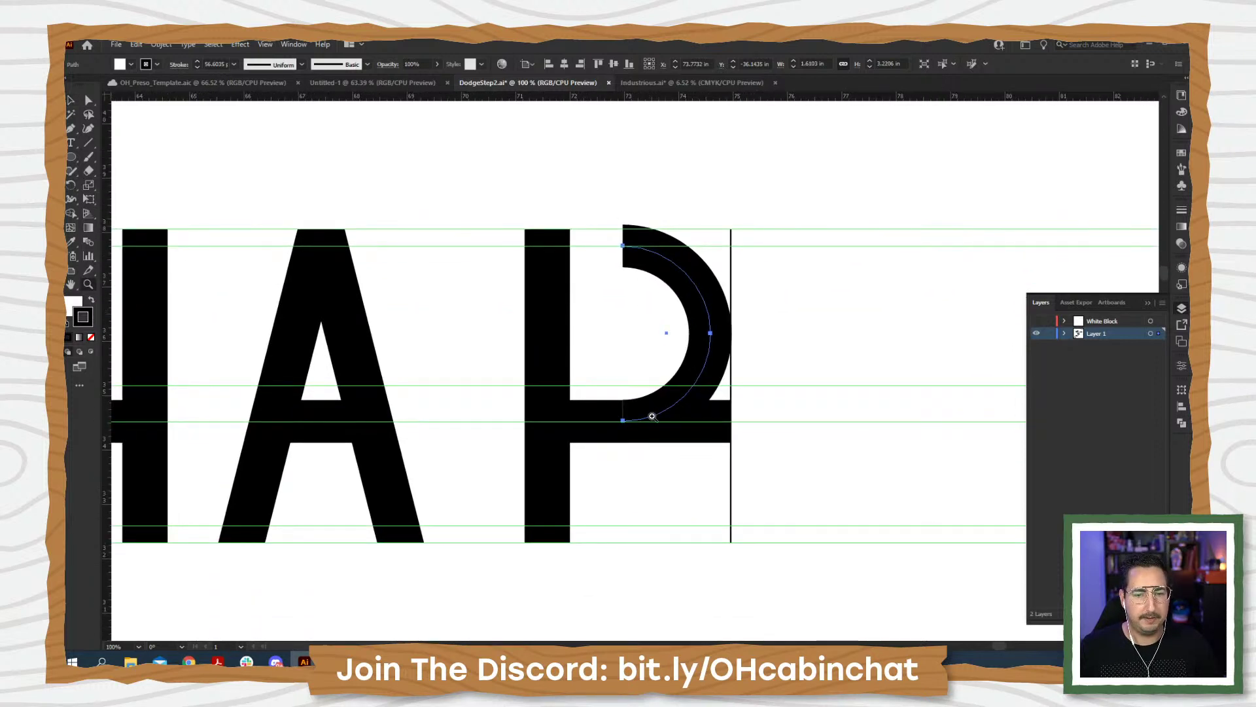
- Remove the half circle's fill and delete the copied H's crossbar
{"action": "key", "text": "v"}
{"action": "key", "text": "x"}
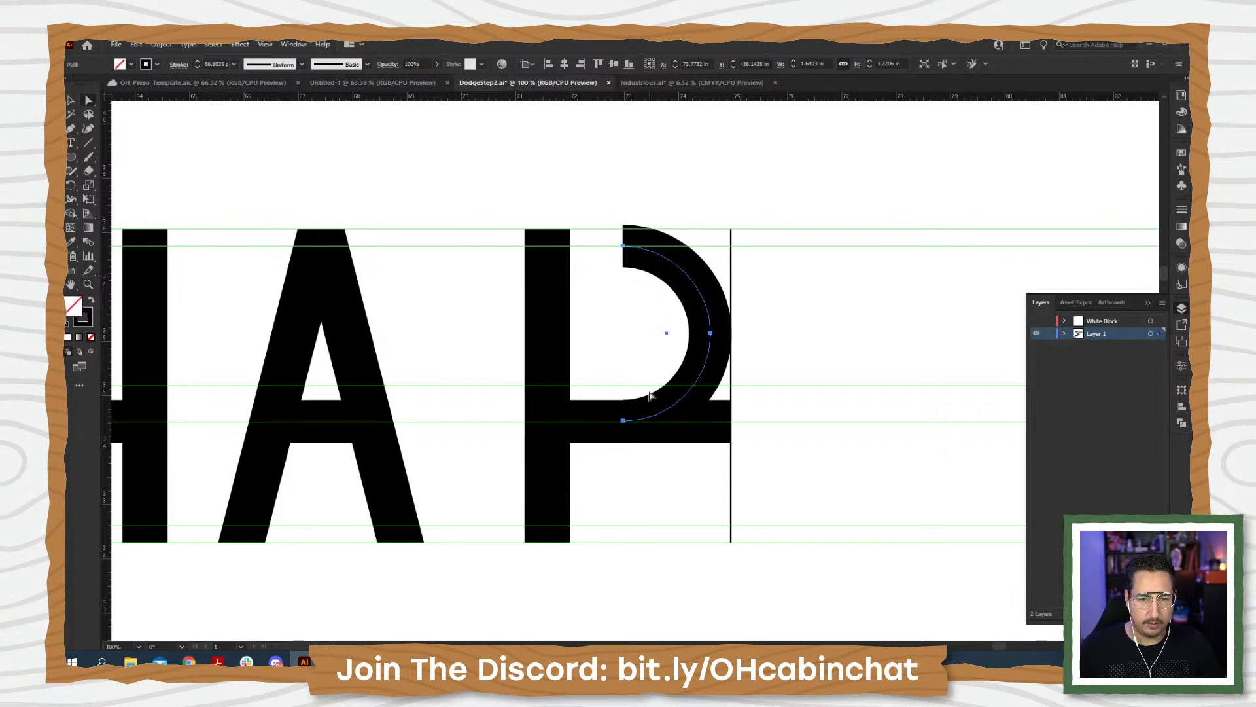
{"action": "key", "text": "v"}
{"action": "left_click", "coordinate": [815, 376]}
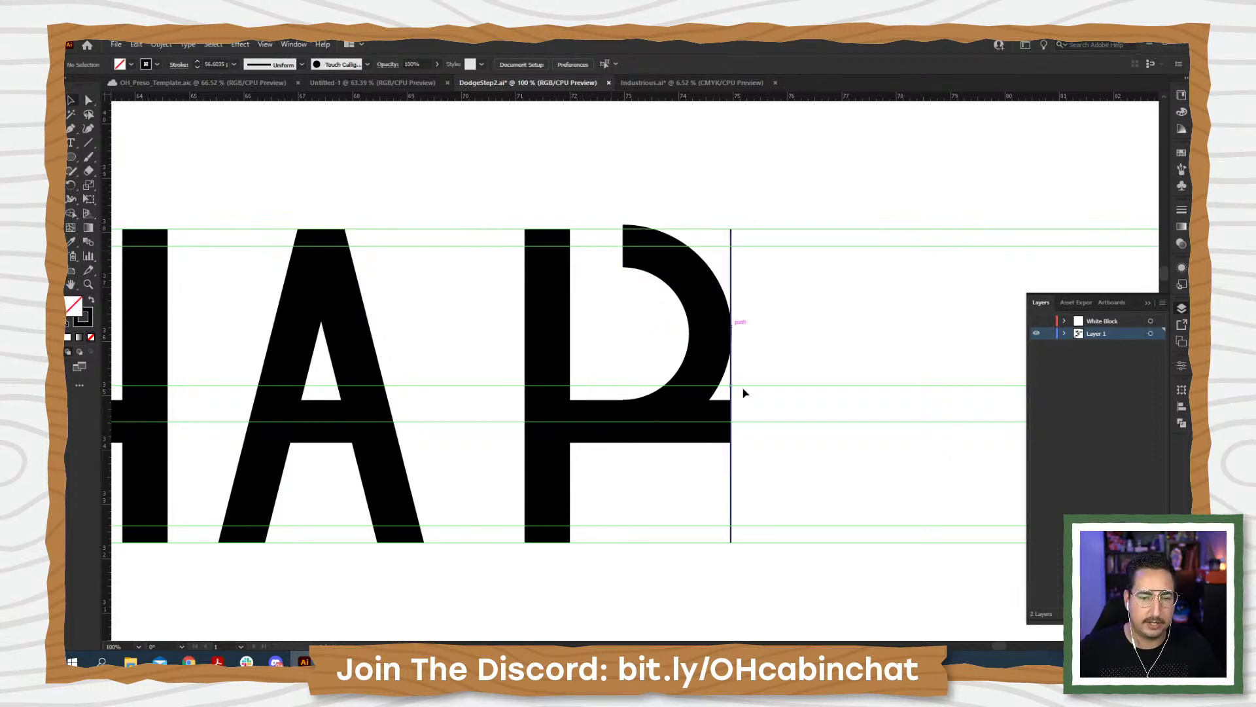
{"action": "left_click", "coordinate": [711, 419]}
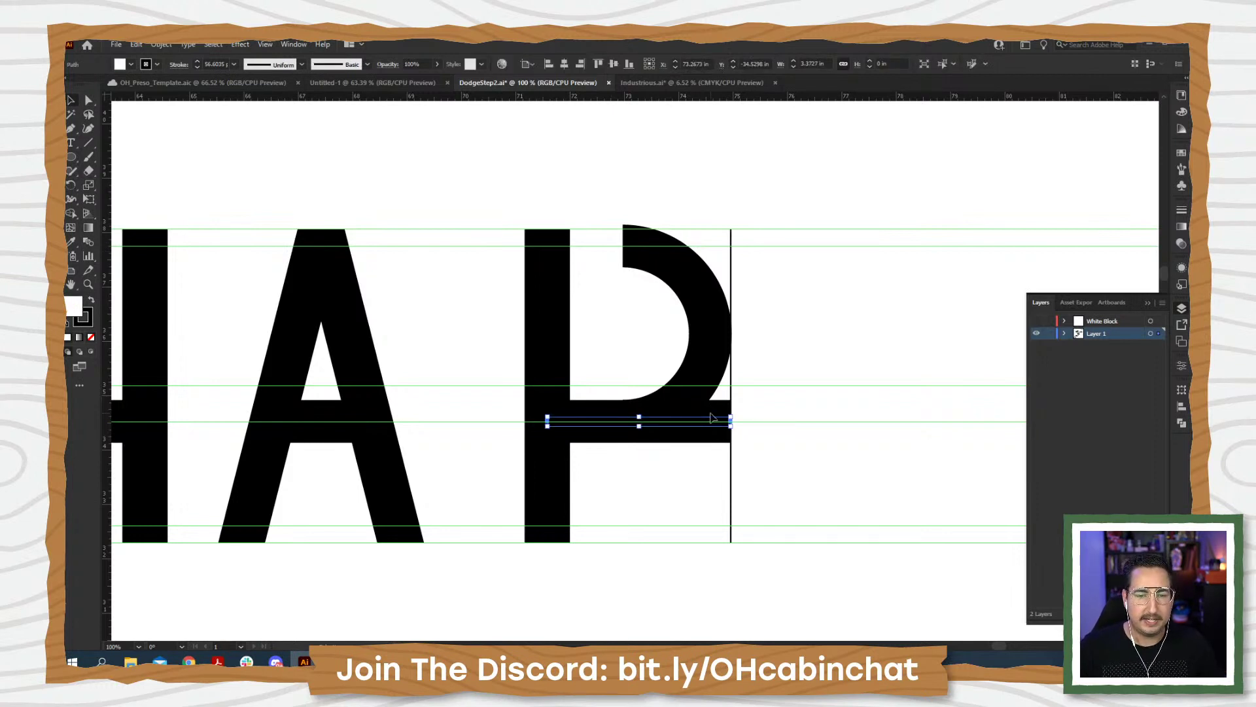
{"action": "key", "text": "Delete"}
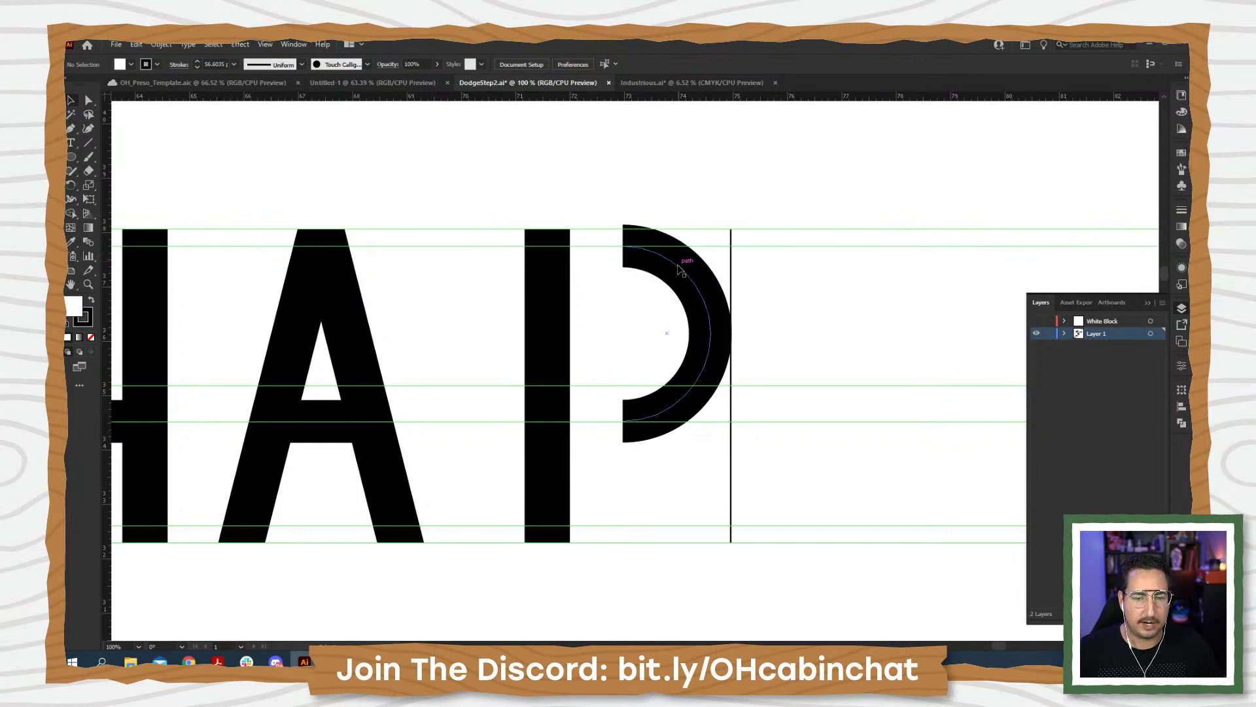
- Duplicate the bowl directly below itself, scale the copy to about 0.96 by 1.92 in to reach the lower guide, and align its outer edge with the upper bowl
{"action": "left_click_drag", "start_coordinate": [679, 268], "coordinate": [678, 445], "text": "alt"}
{"action": "left_click_drag", "start_coordinate": [678, 540], "coordinate": [633, 326]}
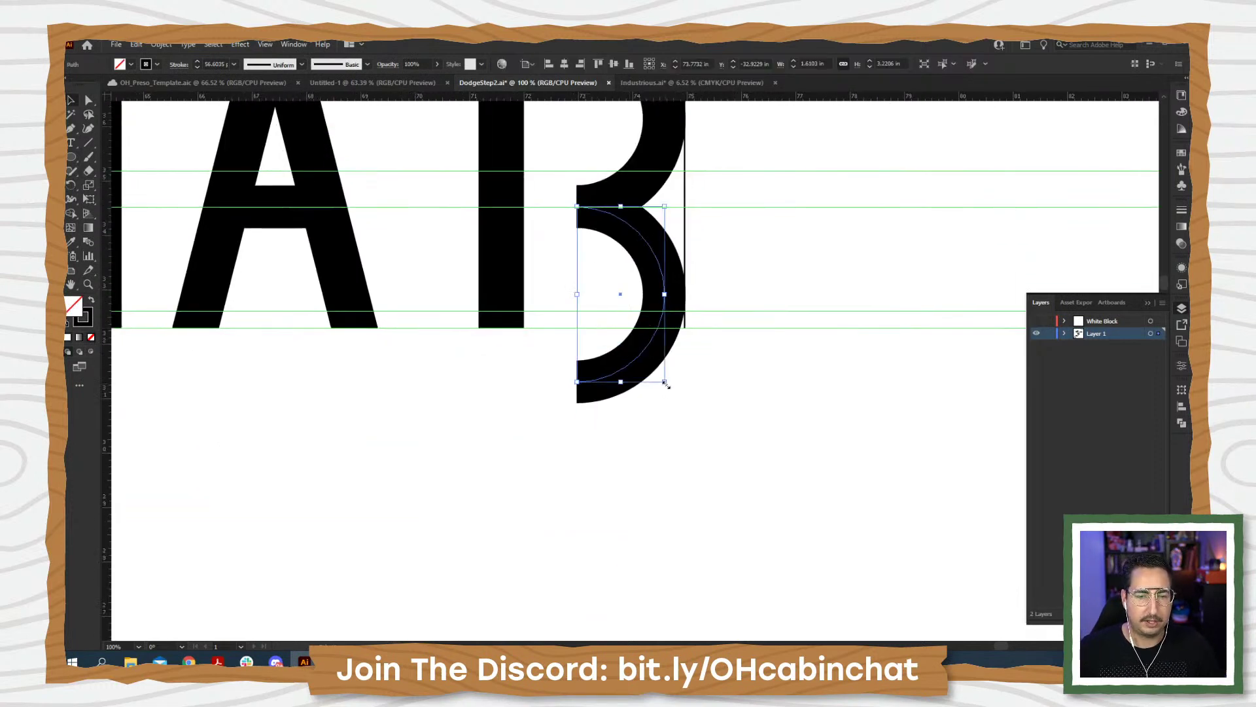
{"action": "left_click_drag", "start_coordinate": [666, 384], "coordinate": [701, 308], "text": "shift"}
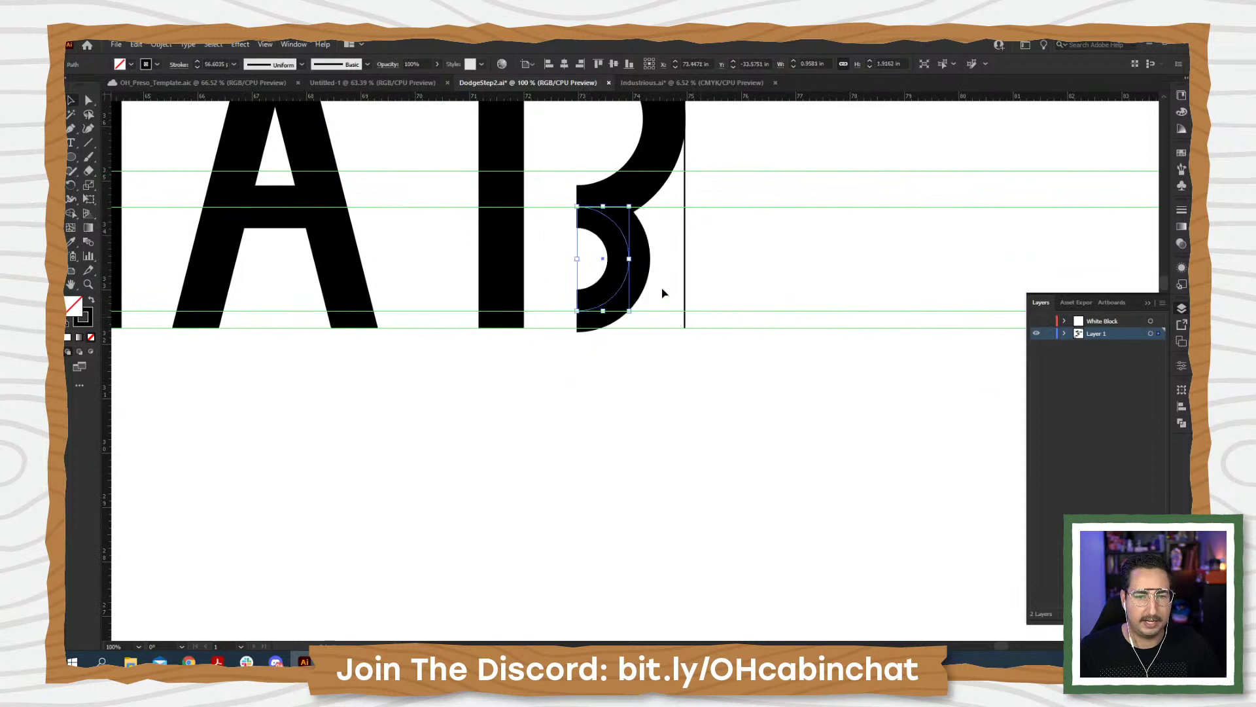
{"action": "left_click_drag", "start_coordinate": [629, 258], "coordinate": [663, 255]}
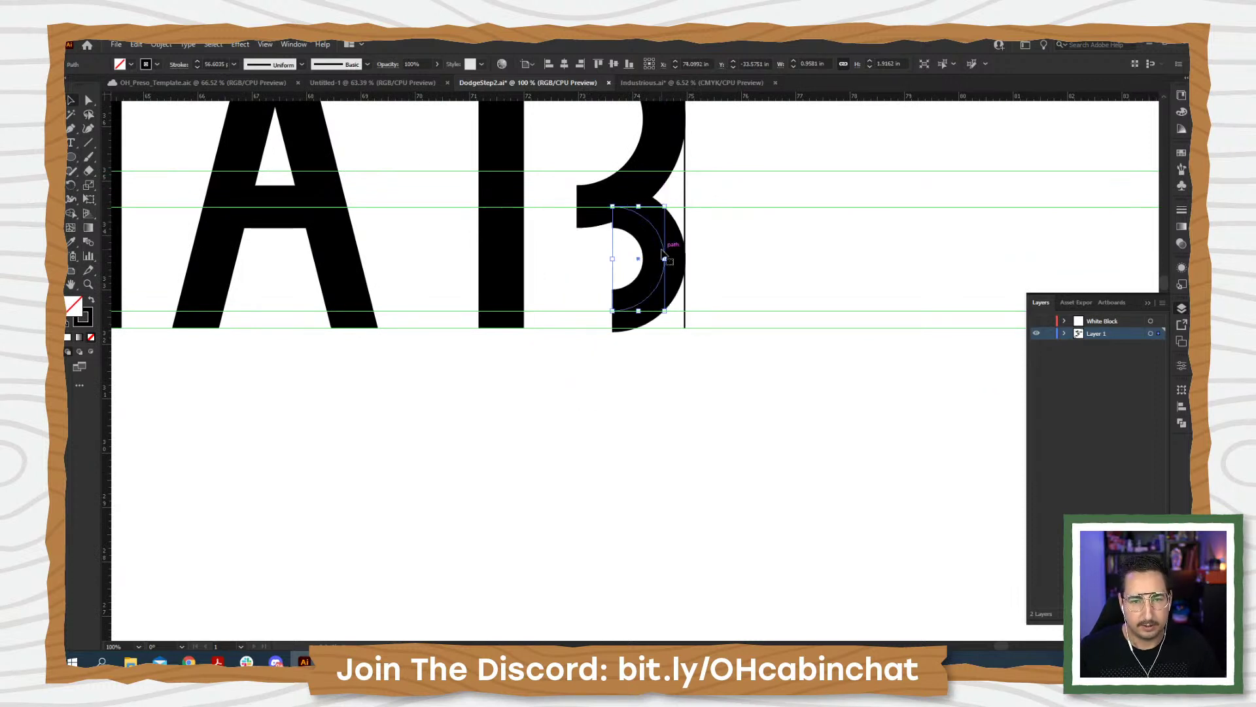
- Extend both ends of the lower bowl with straight horizontal segments to the stem's centre line using the Pen tool
{"action": "left_click_drag", "start_coordinate": [694, 118], "coordinate": [676, 194]}
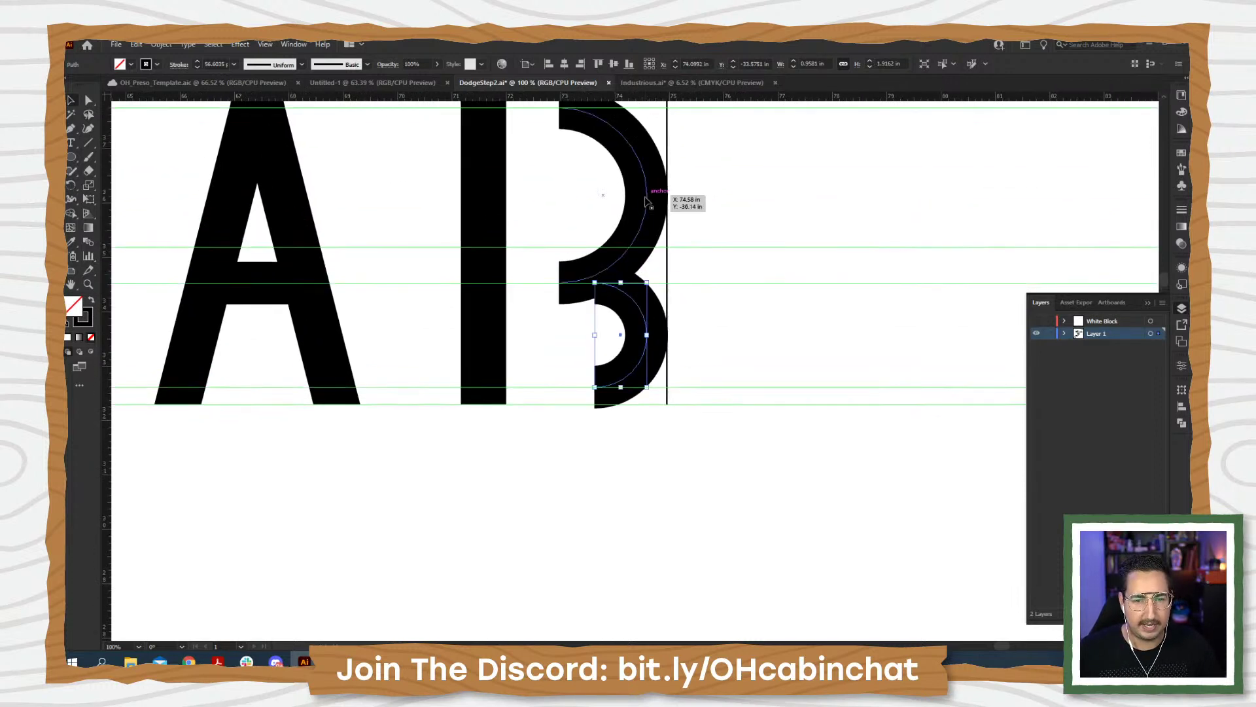
{"action": "key", "text": "p"}
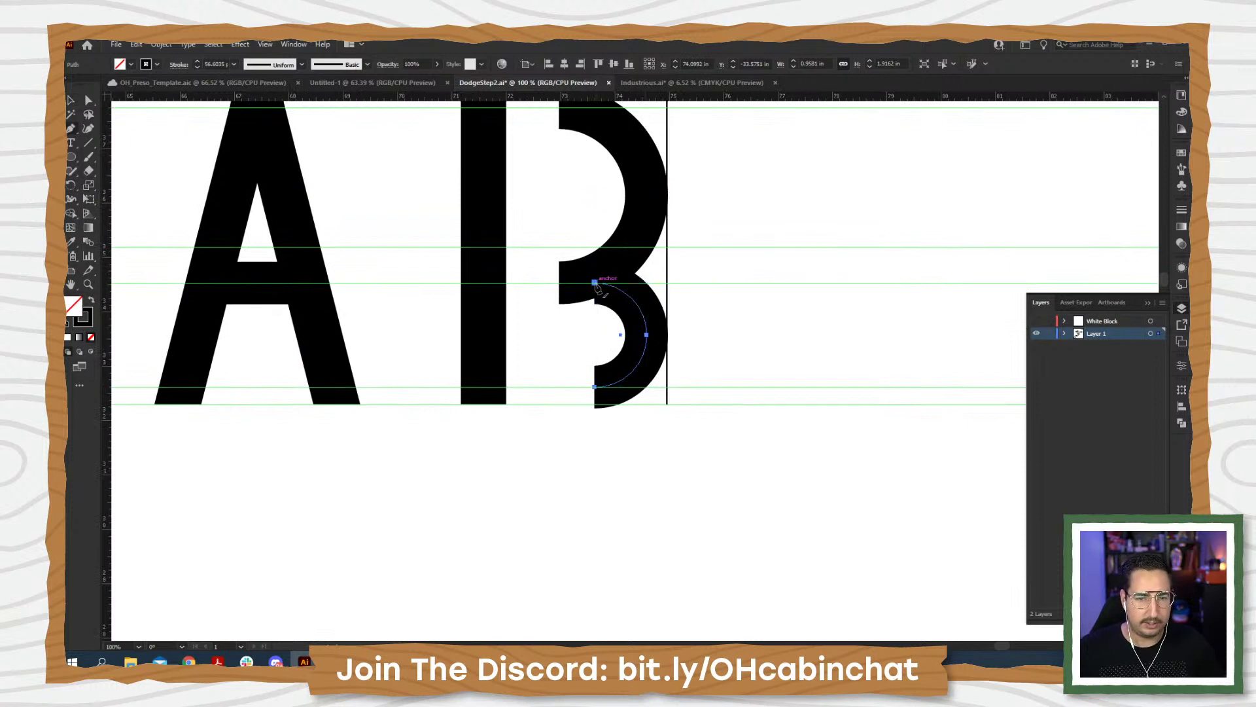
{"action": "left_click", "coordinate": [595, 283]}
{"action": "left_click", "coordinate": [483, 283]}
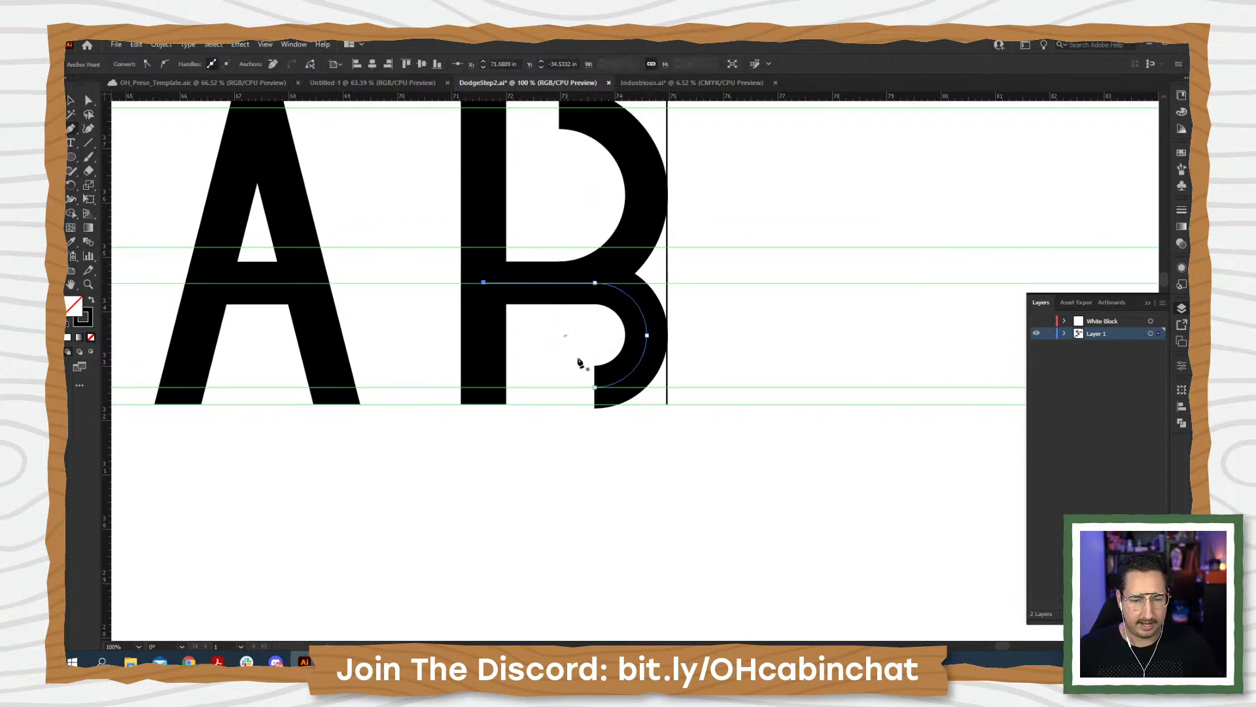
{"action": "left_click", "coordinate": [595, 387]}
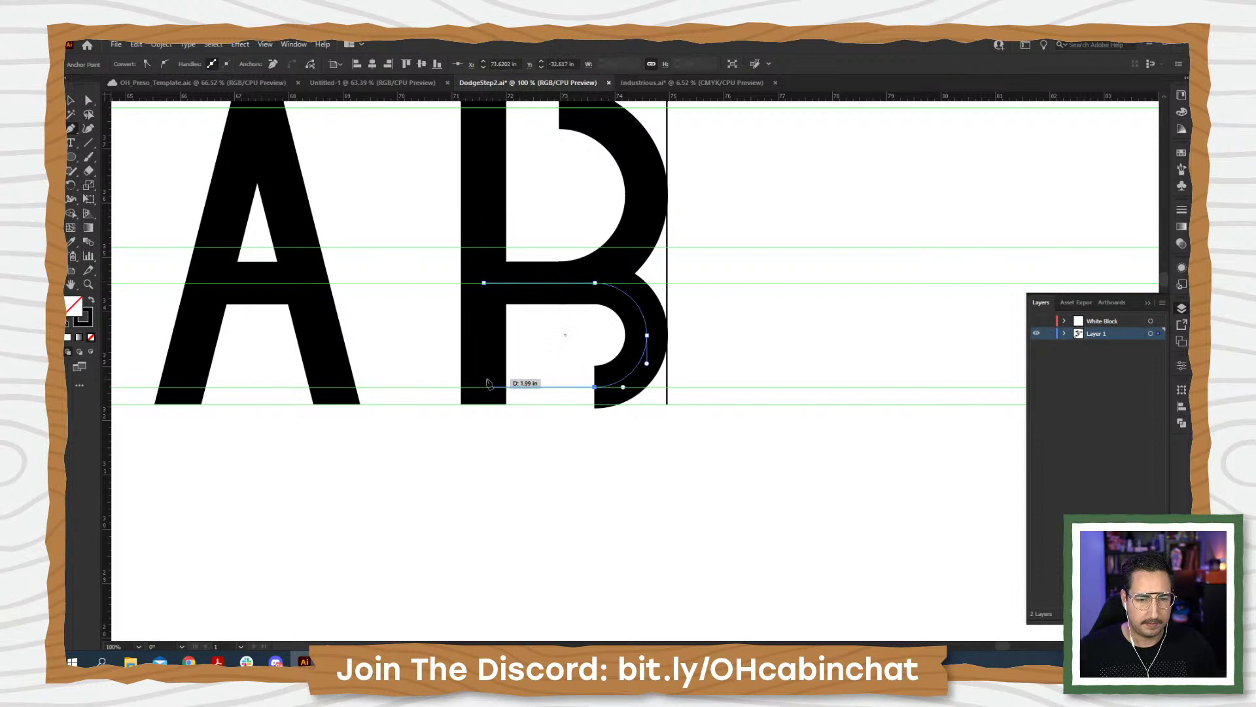
{"action": "left_click", "coordinate": [484, 386]}
{"action": "left_click_drag", "start_coordinate": [552, 345], "coordinate": [523, 428]}
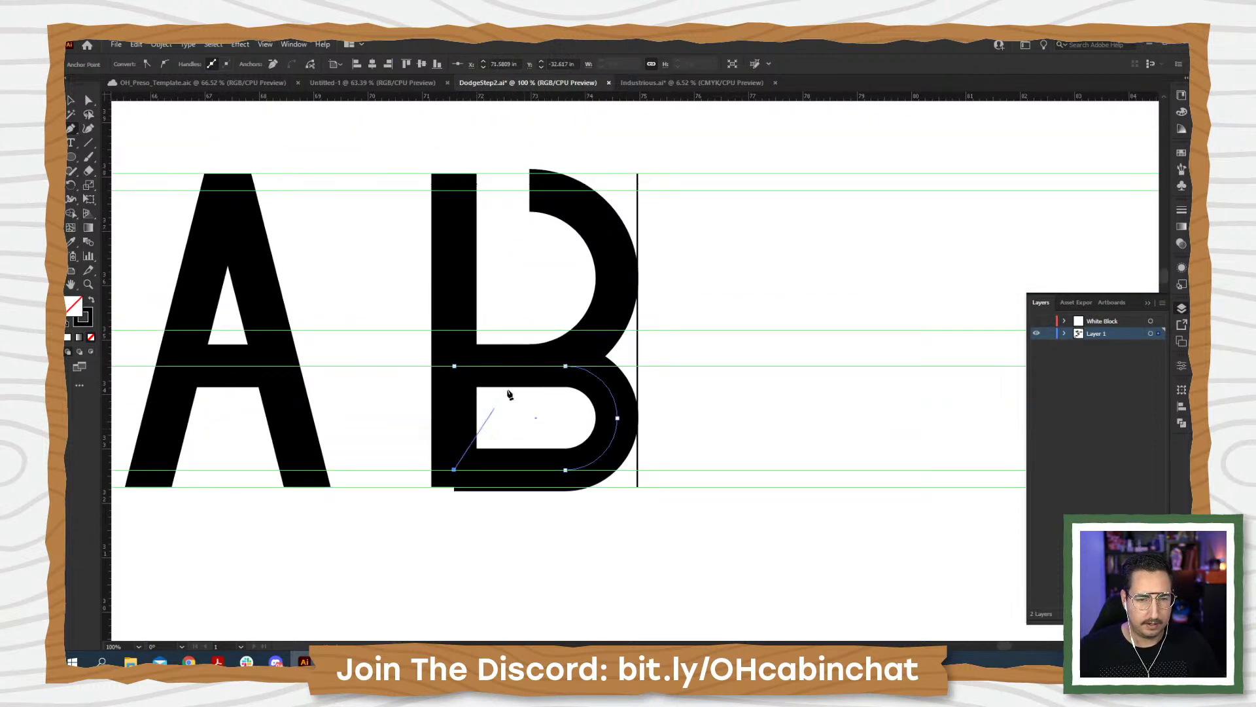
{"action": "key", "text": "Escape"}
- Extend the upper bowl's top end with a straight horizontal segment to the stem's centre line, and deselect the path
{"action": "left_click", "coordinate": [530, 190]}
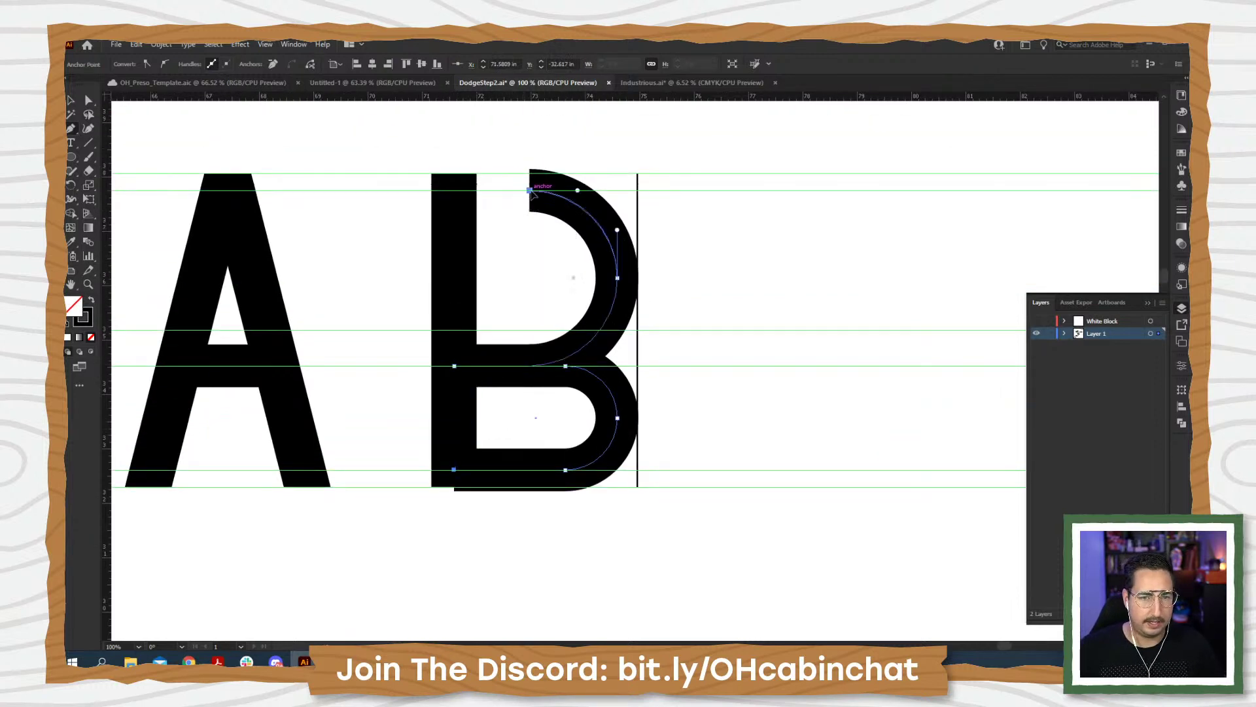
{"action": "left_click", "coordinate": [456, 195]}
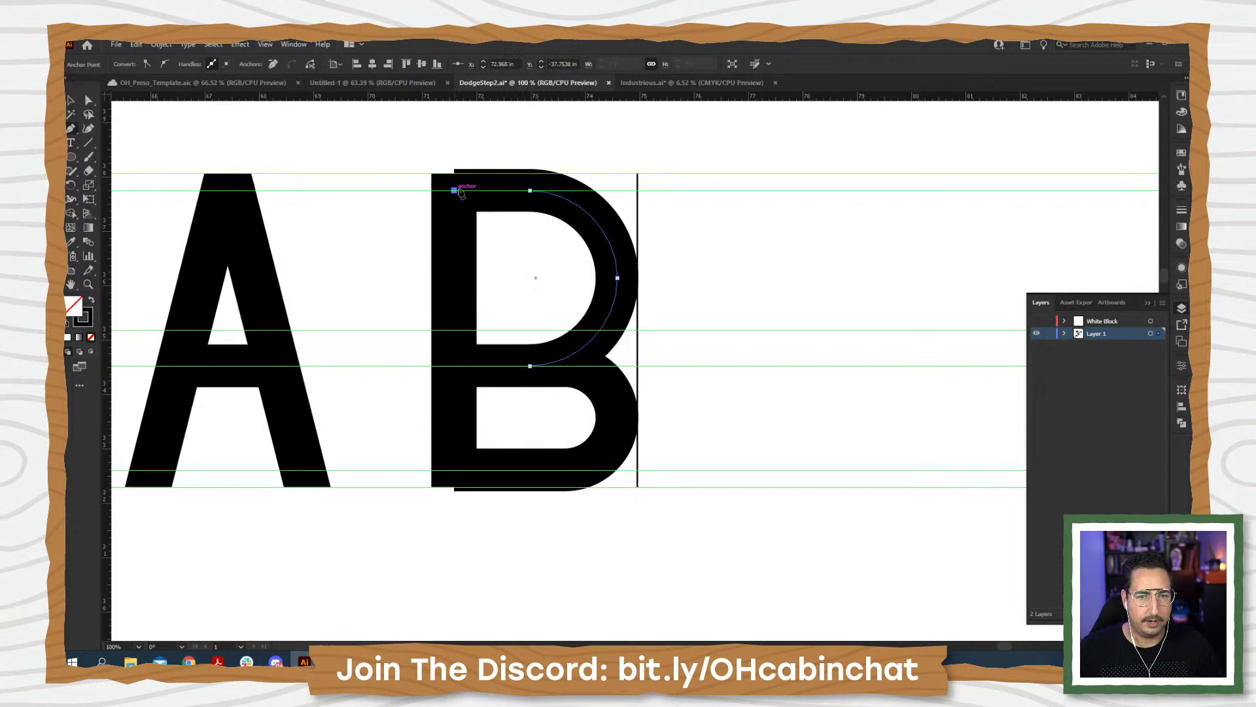
{"action": "left_click", "coordinate": [534, 150], "text": "ctrl"}
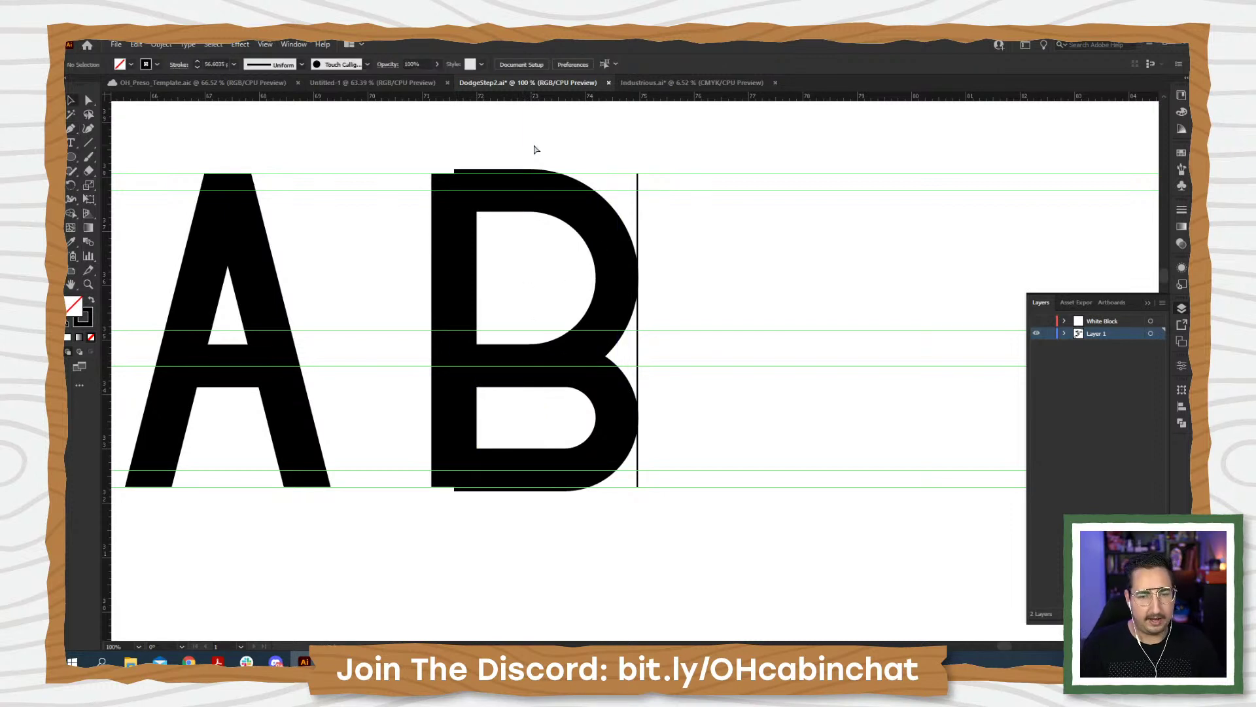
- Examine the B's paths in outline view and compare the letter with the O, H and A, with and without guides
{"action": "key", "text": "ctrl+y"}
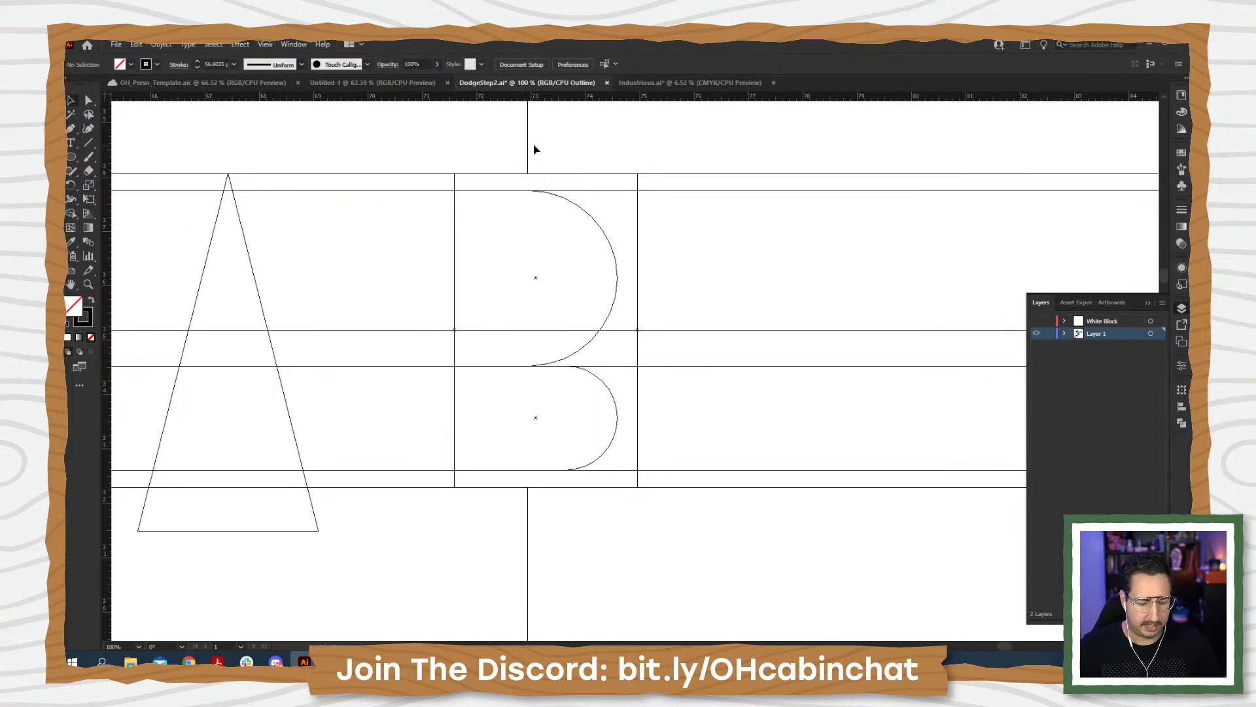
{"action": "key", "text": "ctrl+y"}
{"action": "key", "text": "z"}
{"action": "left_click", "coordinate": [539, 343], "text": "alt"}
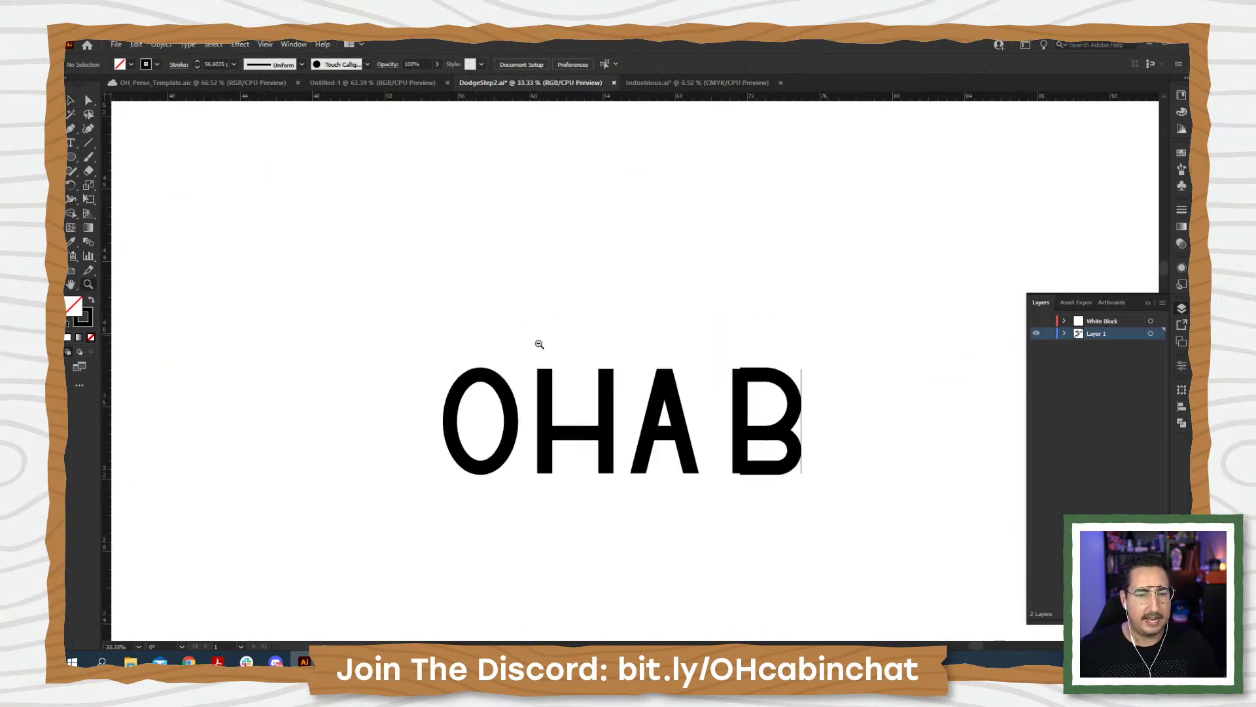
{"action": "left_click_drag", "start_coordinate": [567, 378], "coordinate": [446, 298]}
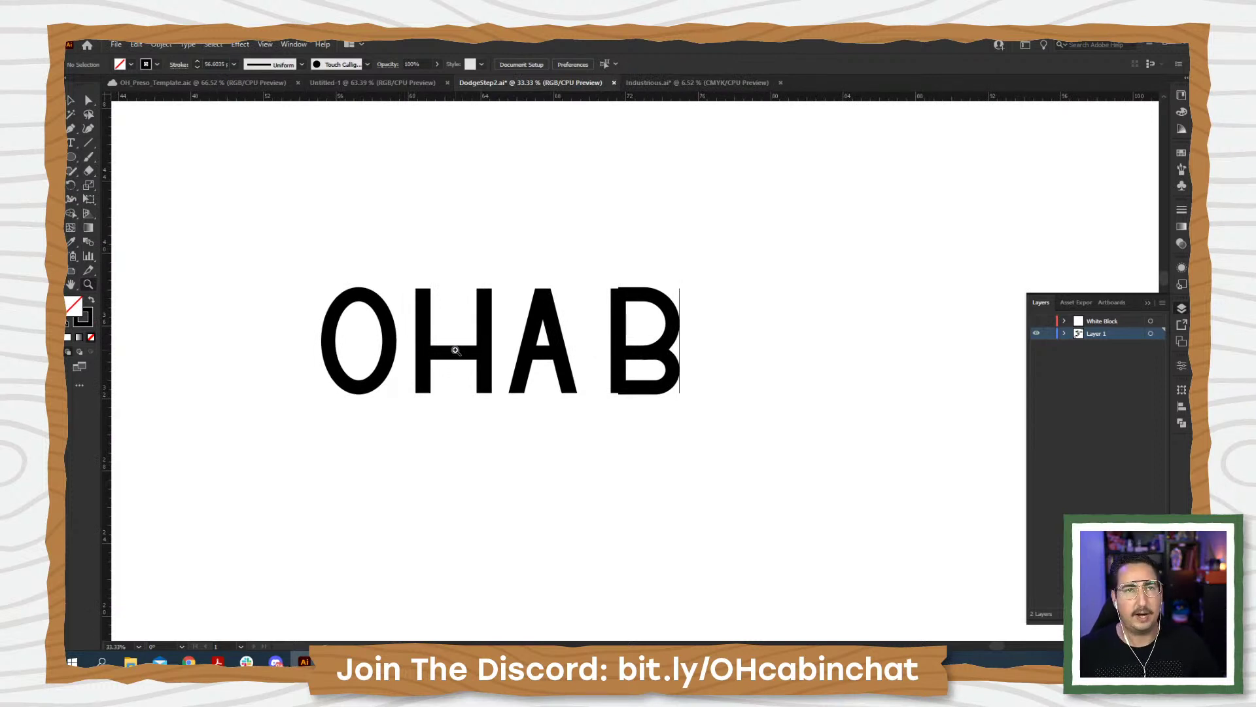
{"action": "key", "text": "ctrl+;"}
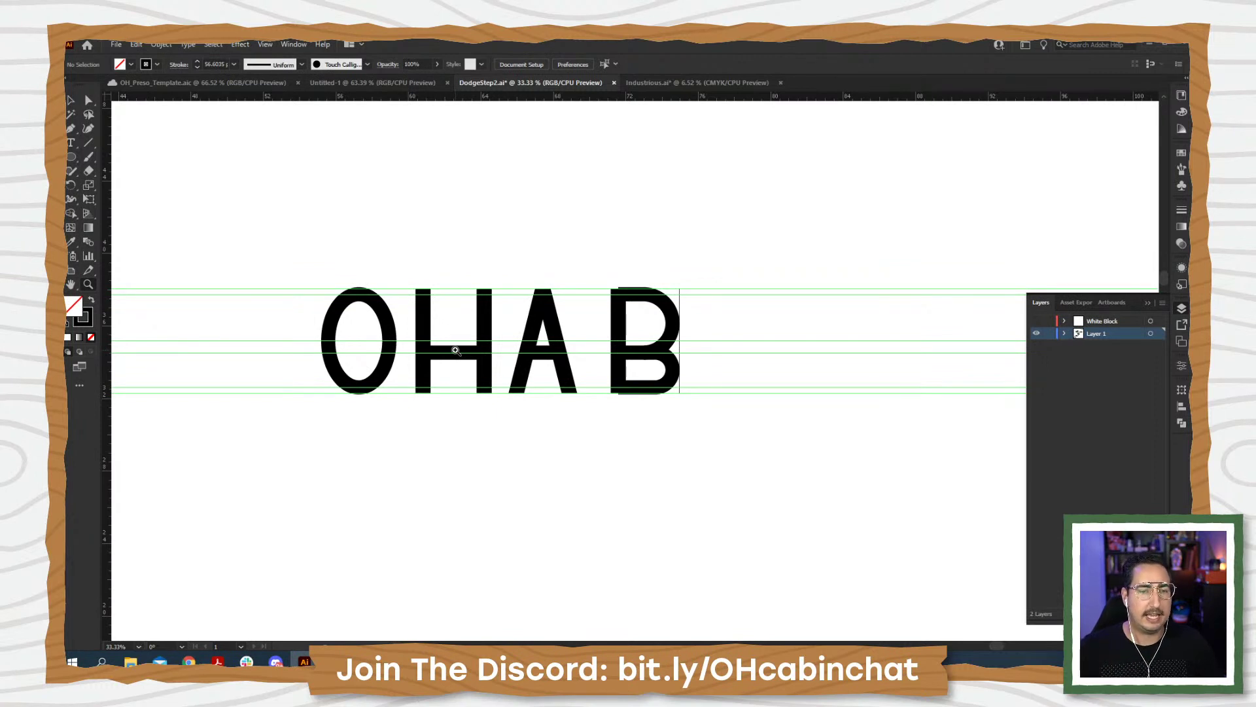
- Select all the strokes of the O, H and A, leaving the B out of the selection
{"action": "key", "text": "v"}
{"action": "left_click_drag", "start_coordinate": [306, 310], "coordinate": [579, 371]}
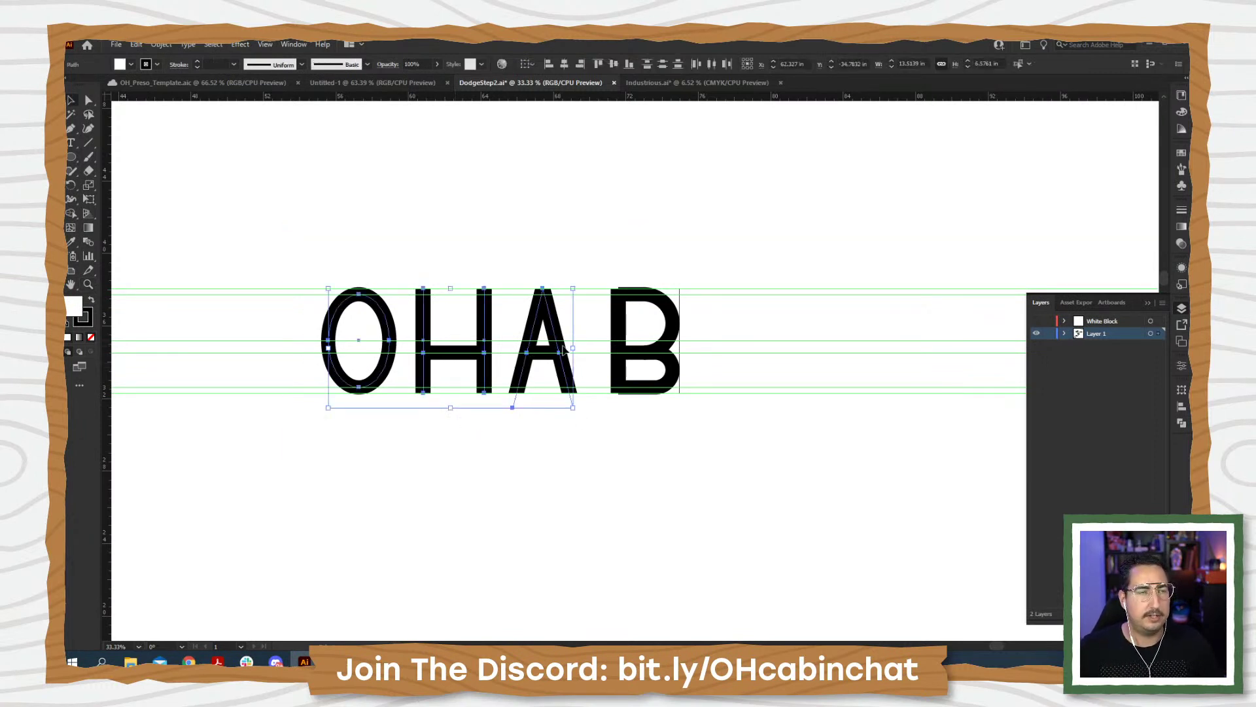
{"action": "scroll", "coordinate": [564, 350], "scroll_direction": "up", "scroll_amount": 3, "text": "alt"}
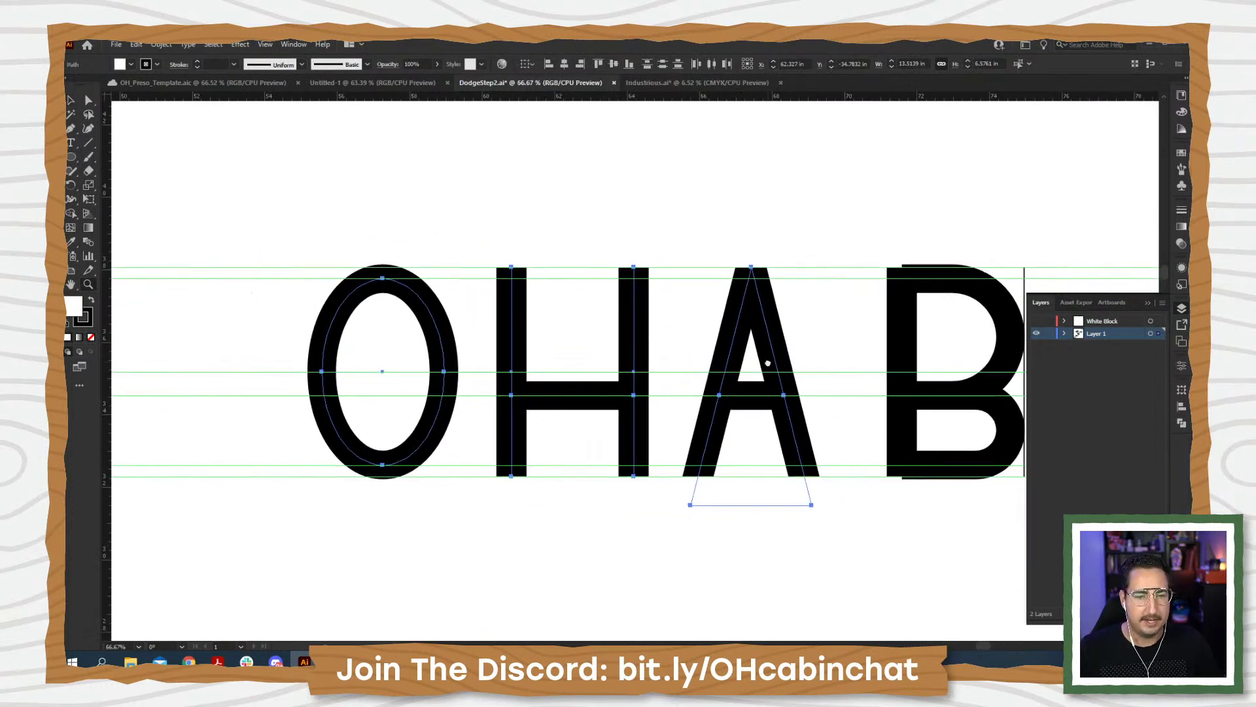
{"action": "left_click", "coordinate": [483, 323]}
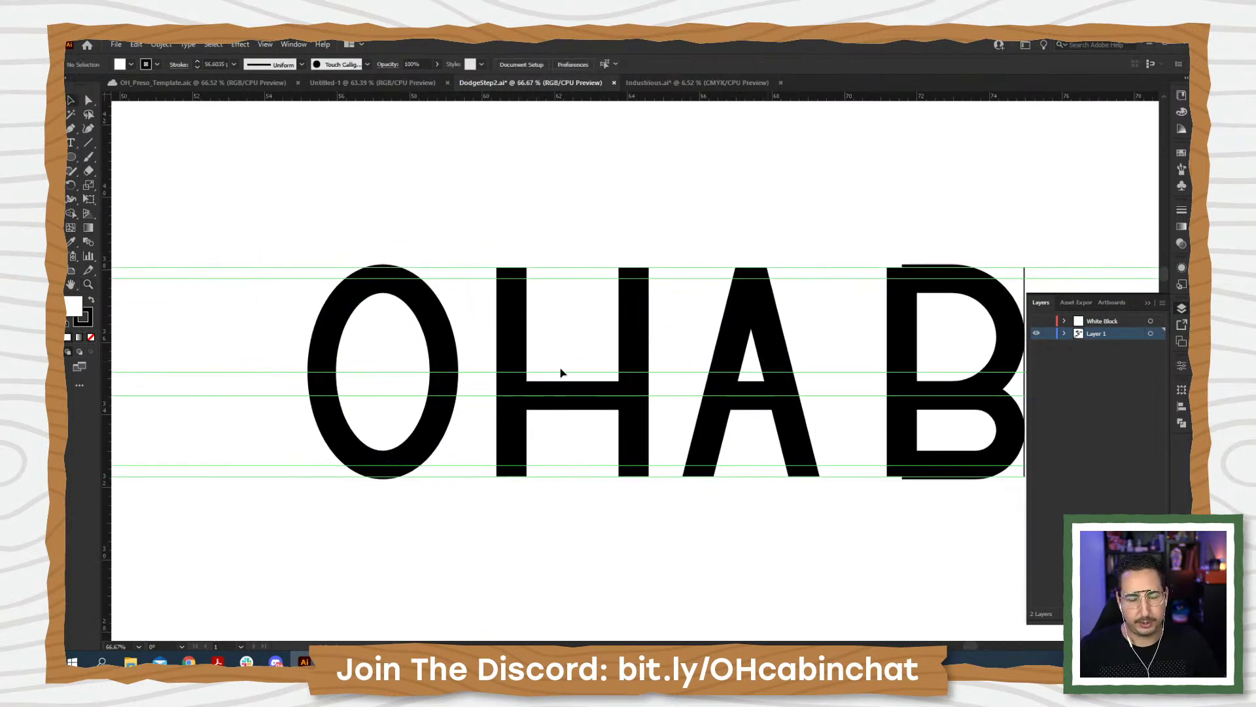
{"action": "left_click_drag", "start_coordinate": [304, 323], "coordinate": [823, 437]}
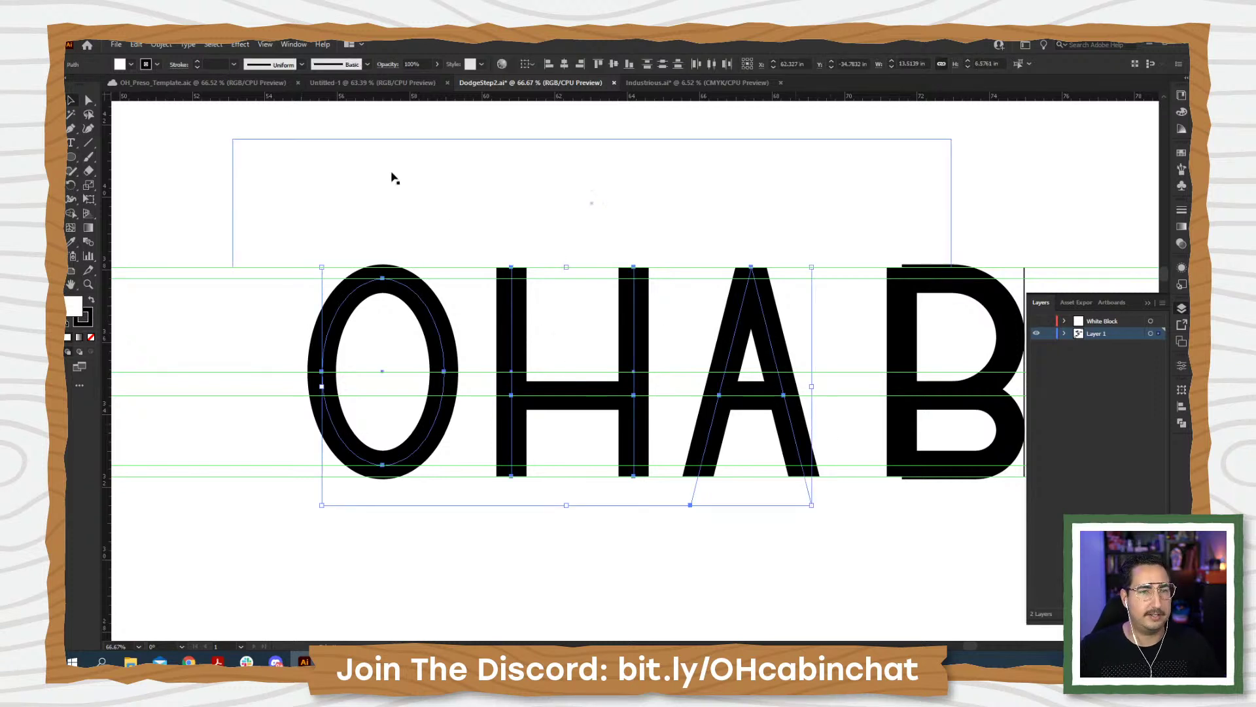
- Set the stroke weight of the O ellipse and the H's two stems and crossbar to 90 pt
{"action": "left_click", "coordinate": [215, 65]}
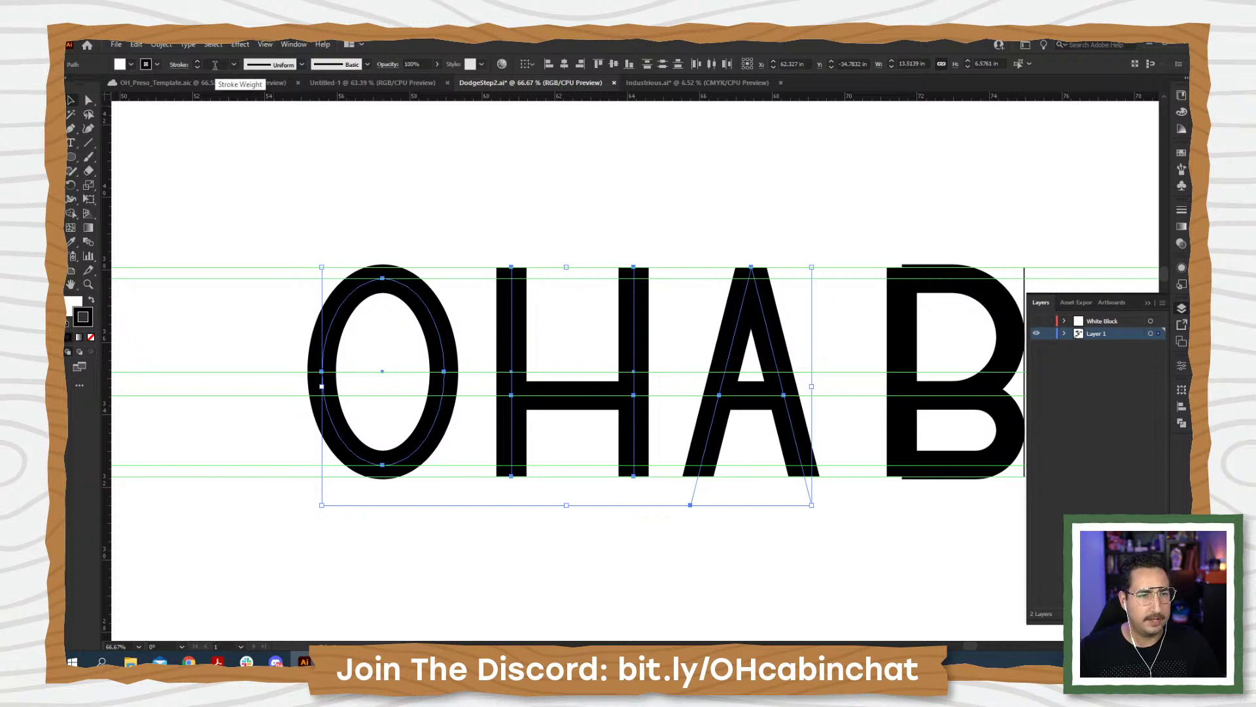
{"action": "left_click", "coordinate": [483, 332]}
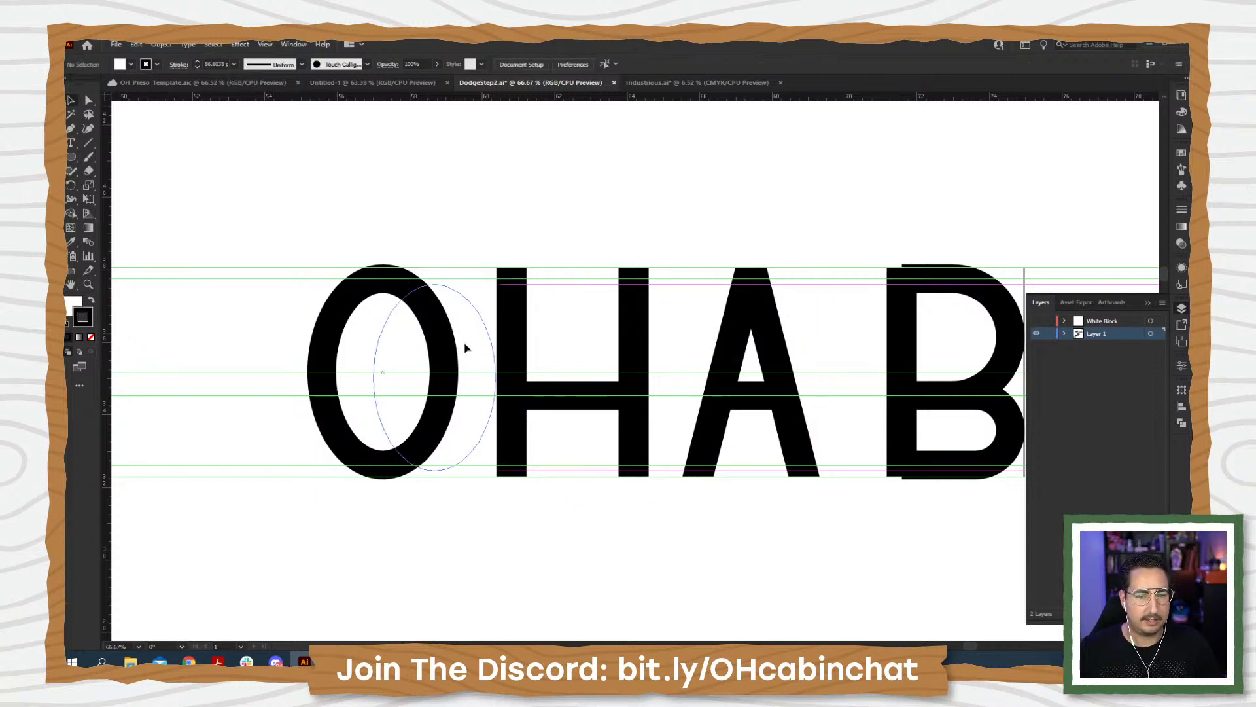
{"action": "left_click", "coordinate": [456, 345]}
{"action": "left_click", "coordinate": [505, 322], "text": "shift"}
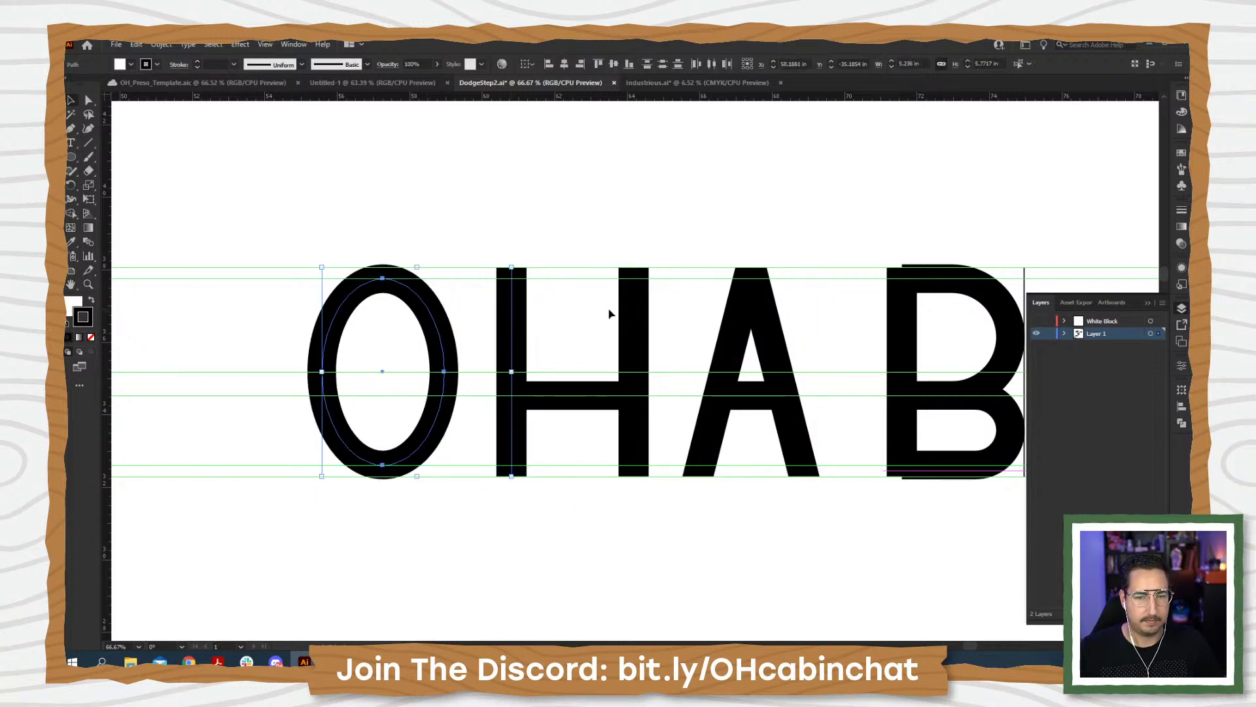
{"action": "left_click", "coordinate": [632, 316], "text": "shift"}
{"action": "left_click", "coordinate": [570, 403], "text": "shift"}
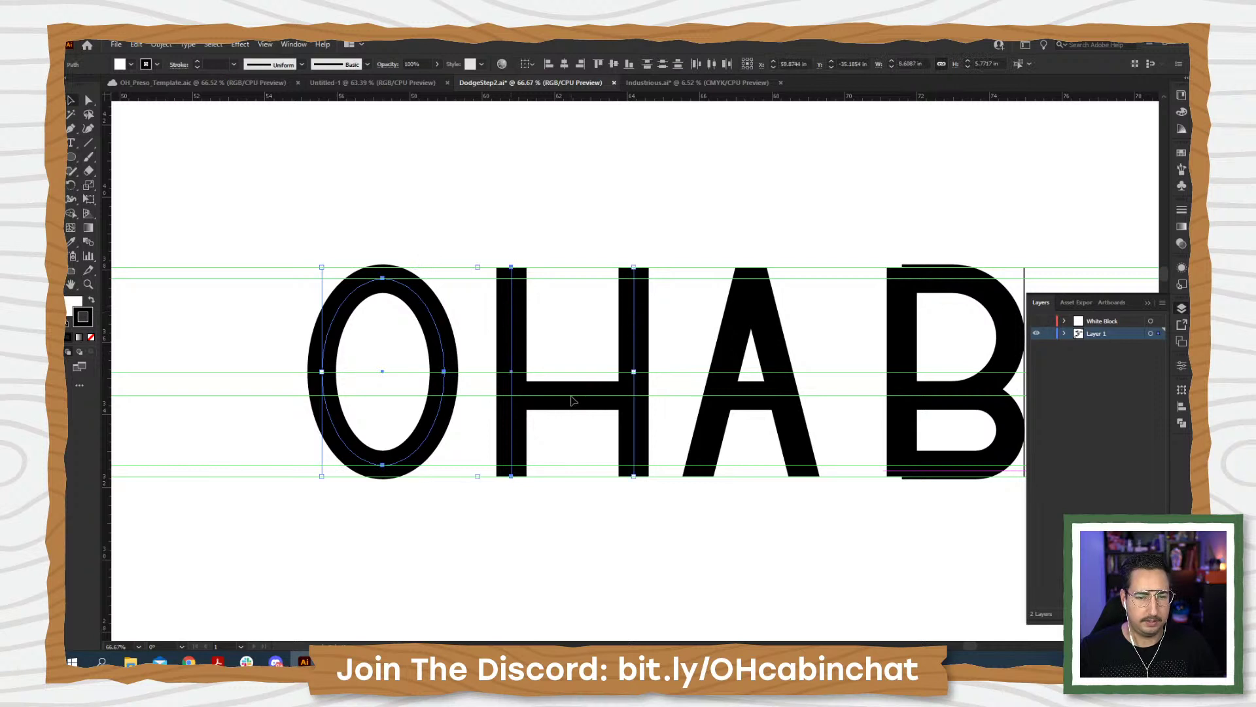
{"action": "left_click", "coordinate": [212, 63]}
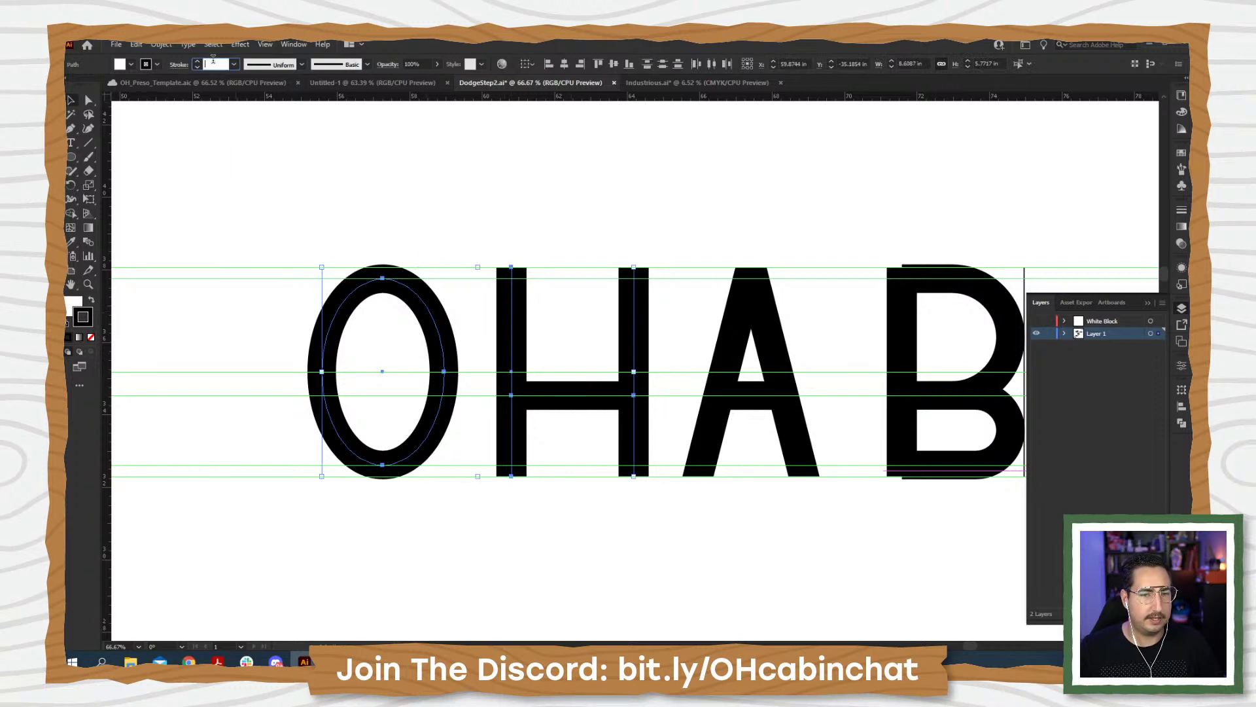
{"action": "key", "text": "shift+Up"}
{"action": "key", "text": "shift+Up"}
{"action": "key", "text": "shift+Up"}
{"action": "key", "text": "shift+Up"}
{"action": "key", "text": "shift+Up"}
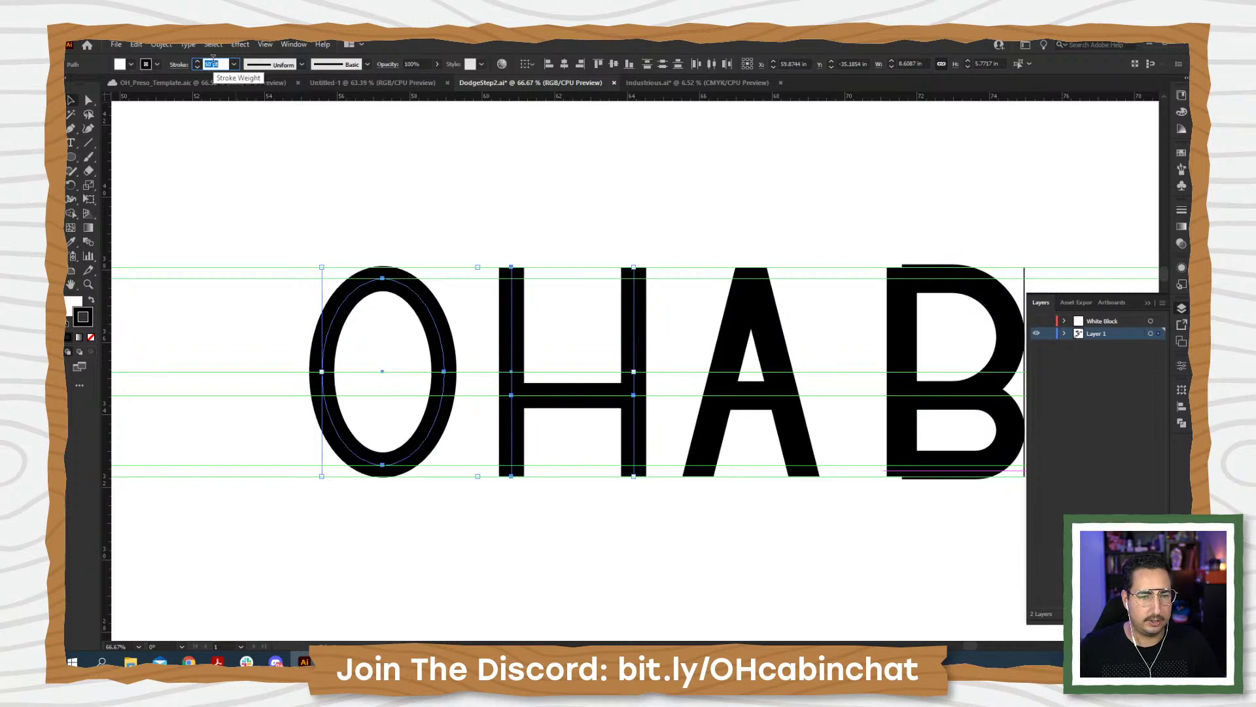
{"action": "key", "text": "shift+Up"}
{"action": "key", "text": "shift+Up"}
{"action": "key", "text": "shift+Up"}
{"action": "key", "text": "shift+Up"}
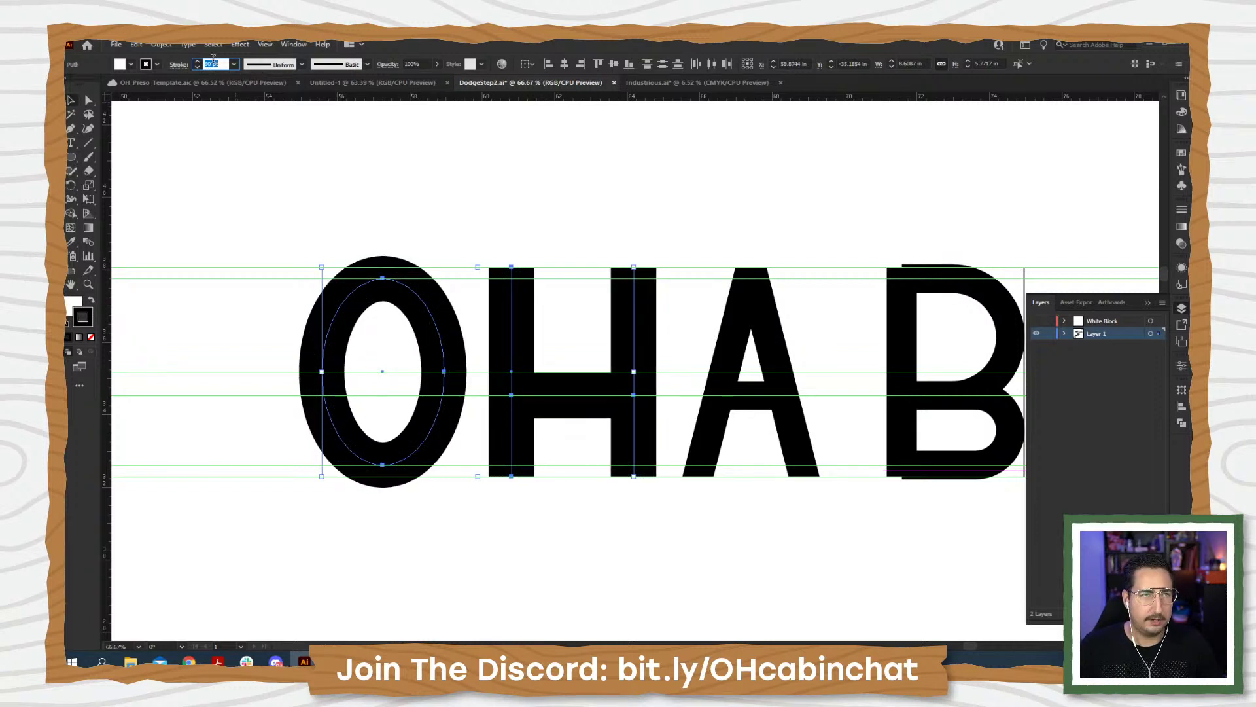
{"action": "key", "text": "Return"}
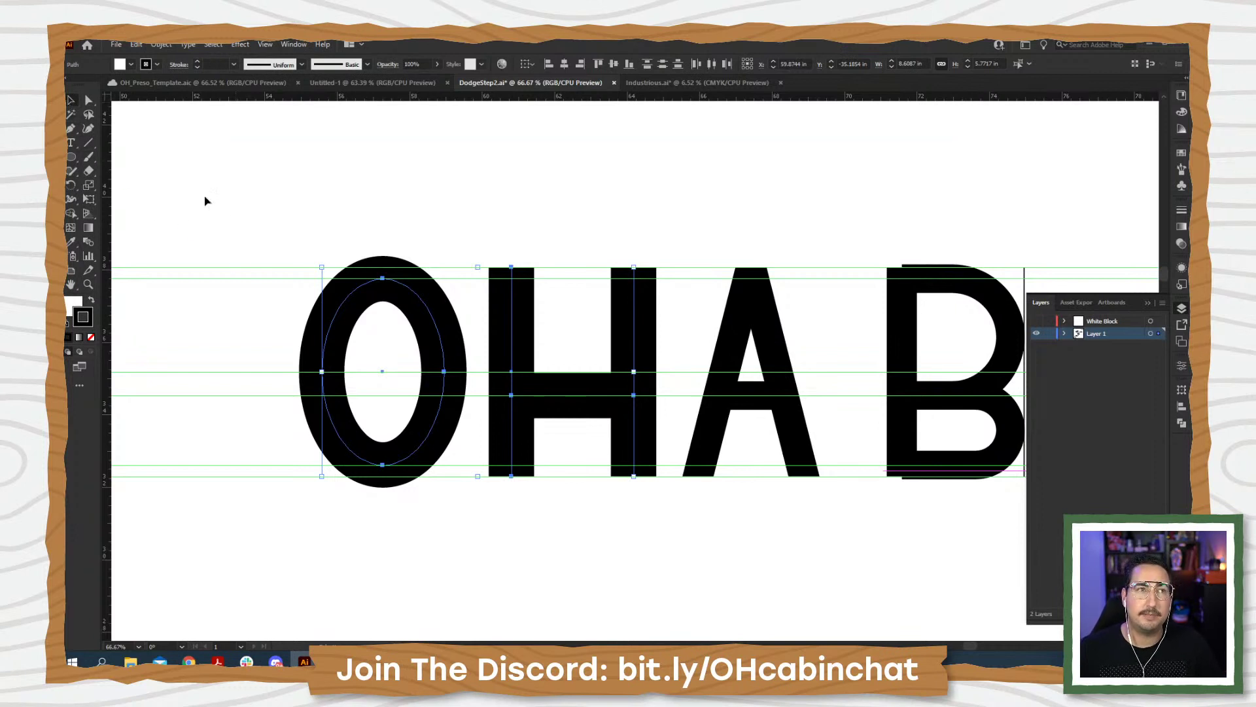
{"action": "left_click", "coordinate": [252, 233]}
- Shrink the O's ellipse about its centre to about 3.1 × 4.75 in and nudge it slightly toward the H
{"action": "scroll", "coordinate": [339, 286], "scroll_direction": "up", "scroll_amount": 1, "text": "alt"}
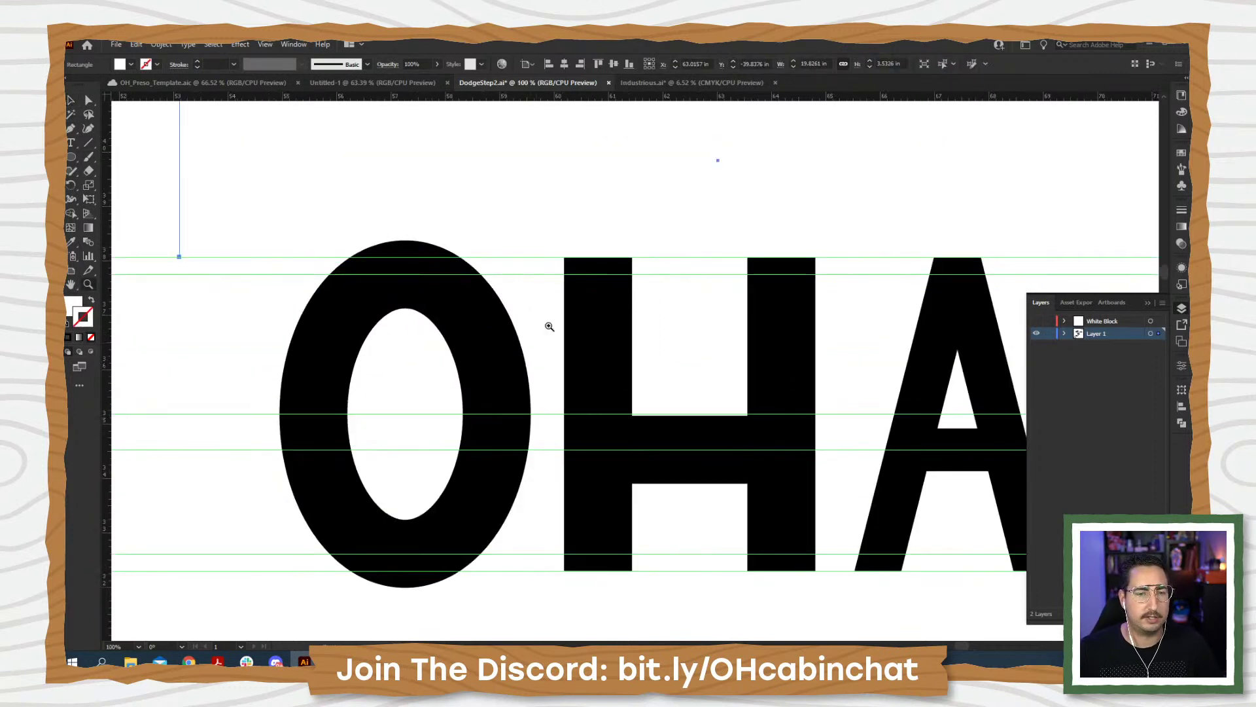
{"action": "left_click", "coordinate": [448, 311]}
{"action": "left_click_drag", "start_coordinate": [407, 269], "coordinate": [406, 286], "text": "alt"}
{"action": "left_click_drag", "start_coordinate": [498, 415], "coordinate": [491, 415], "text": "alt"}
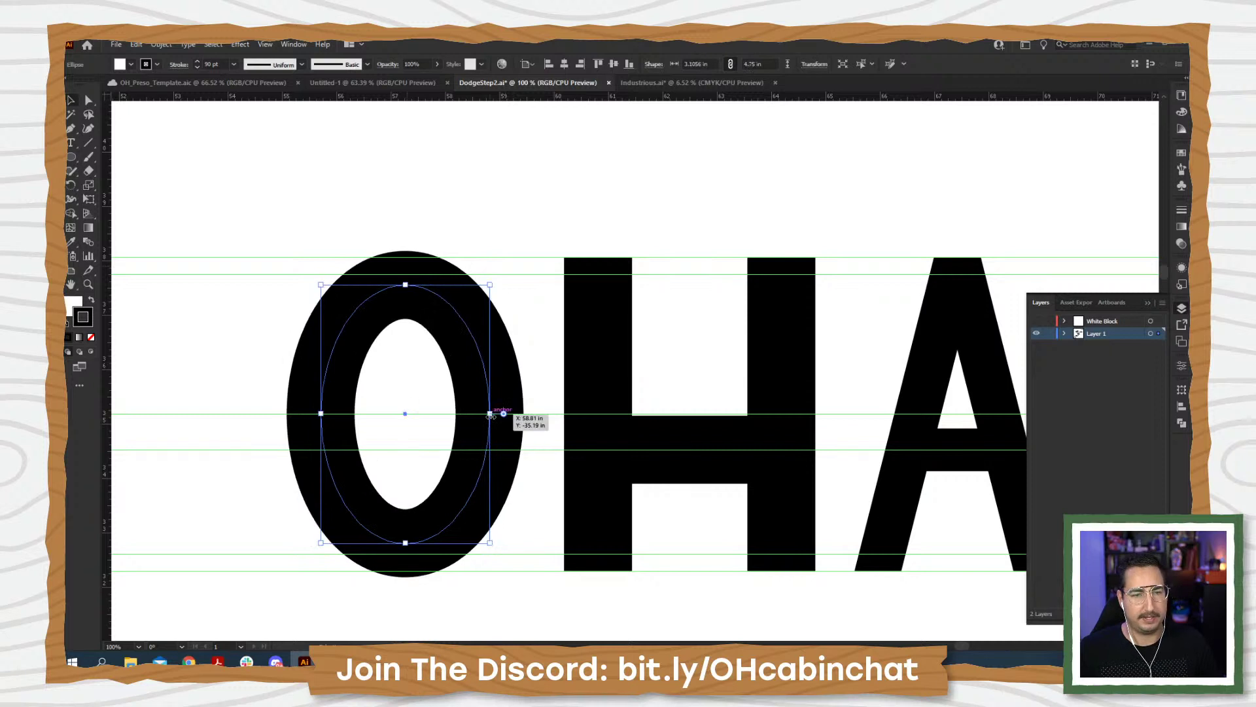
{"action": "key", "text": "Right"}
{"action": "key", "text": "Right"}
{"action": "key", "text": "Right"}
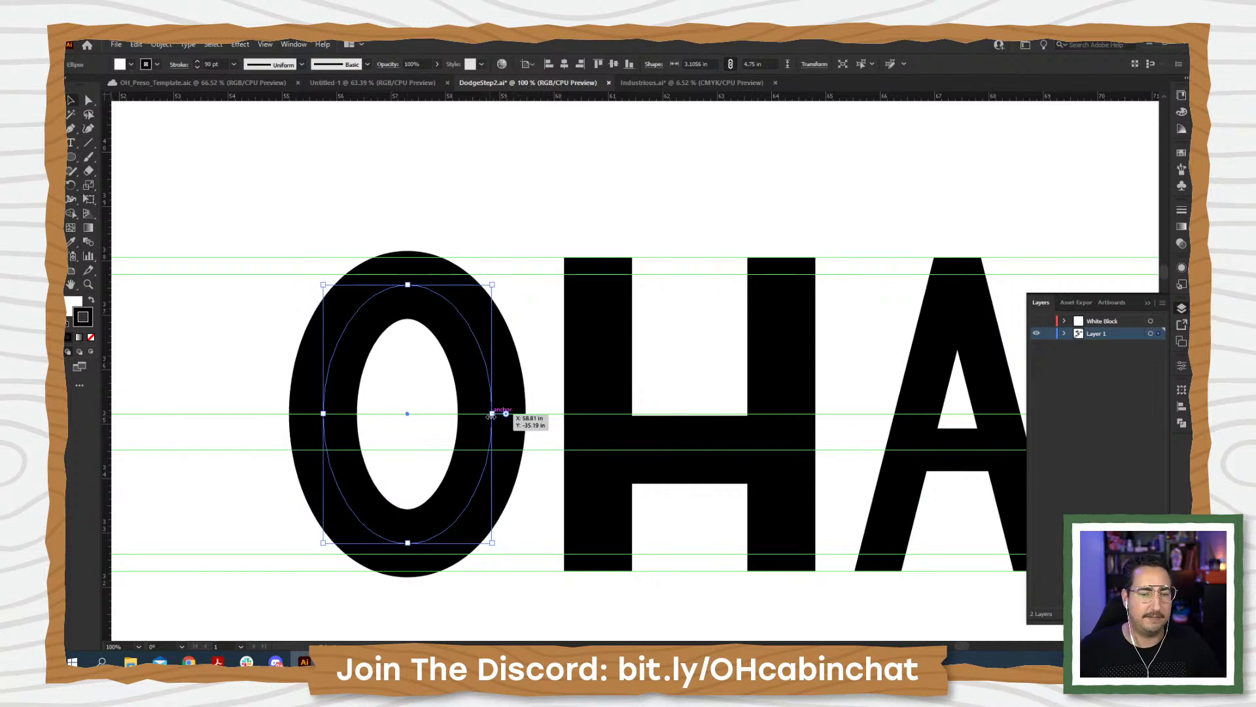
{"action": "key", "text": "ctrl+shift+a"}
- Narrow the H's path to about 2.8 in by moving its far stem and the attached crossbar end toward the O
{"action": "key", "text": "z"}
{"action": "left_click", "coordinate": [583, 438], "text": "alt"}
{"action": "left_click", "coordinate": [583, 438], "text": "alt"}
{"action": "left_click_drag", "start_coordinate": [602, 411], "coordinate": [465, 421]}
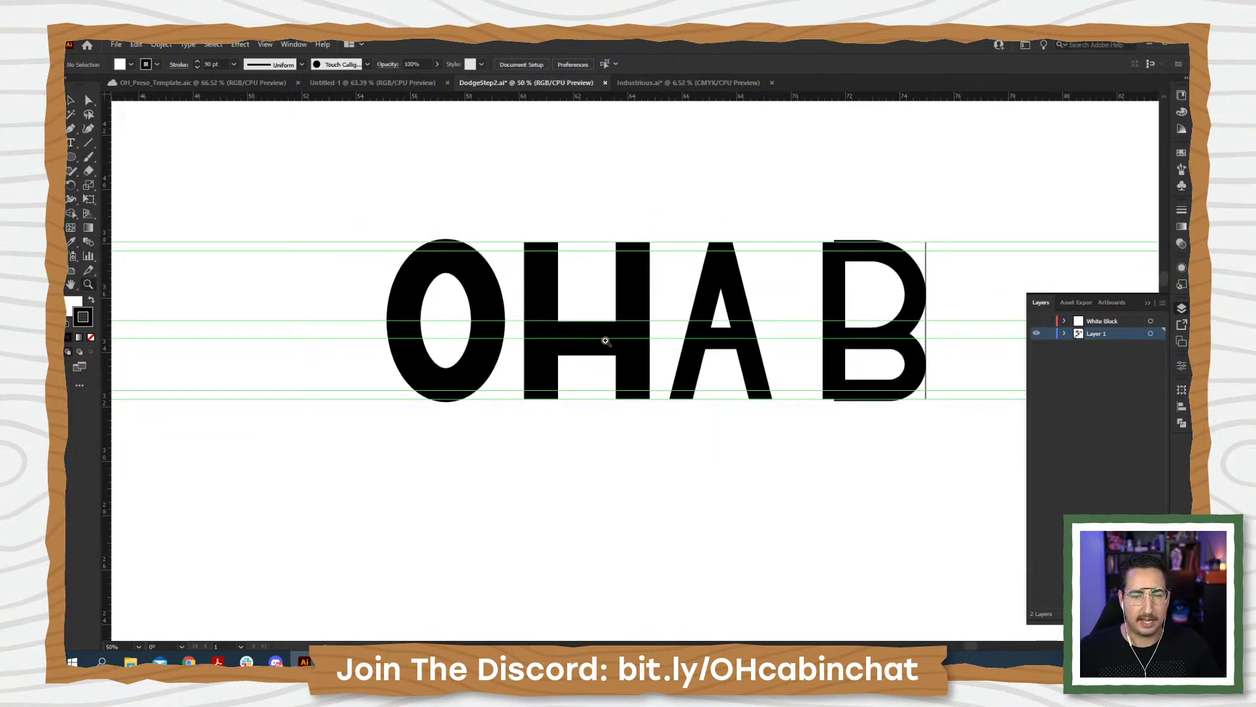
{"action": "key", "text": "a"}
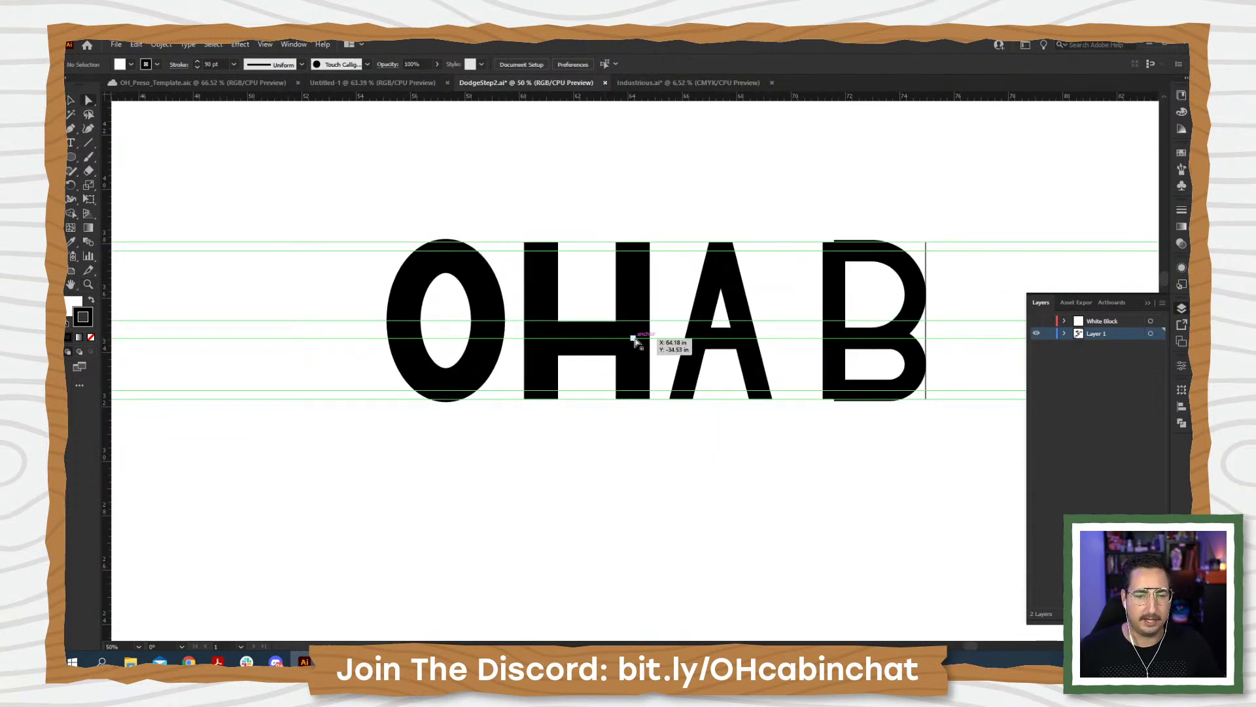
{"action": "left_click", "coordinate": [633, 337]}
{"action": "left_click", "coordinate": [634, 309]}
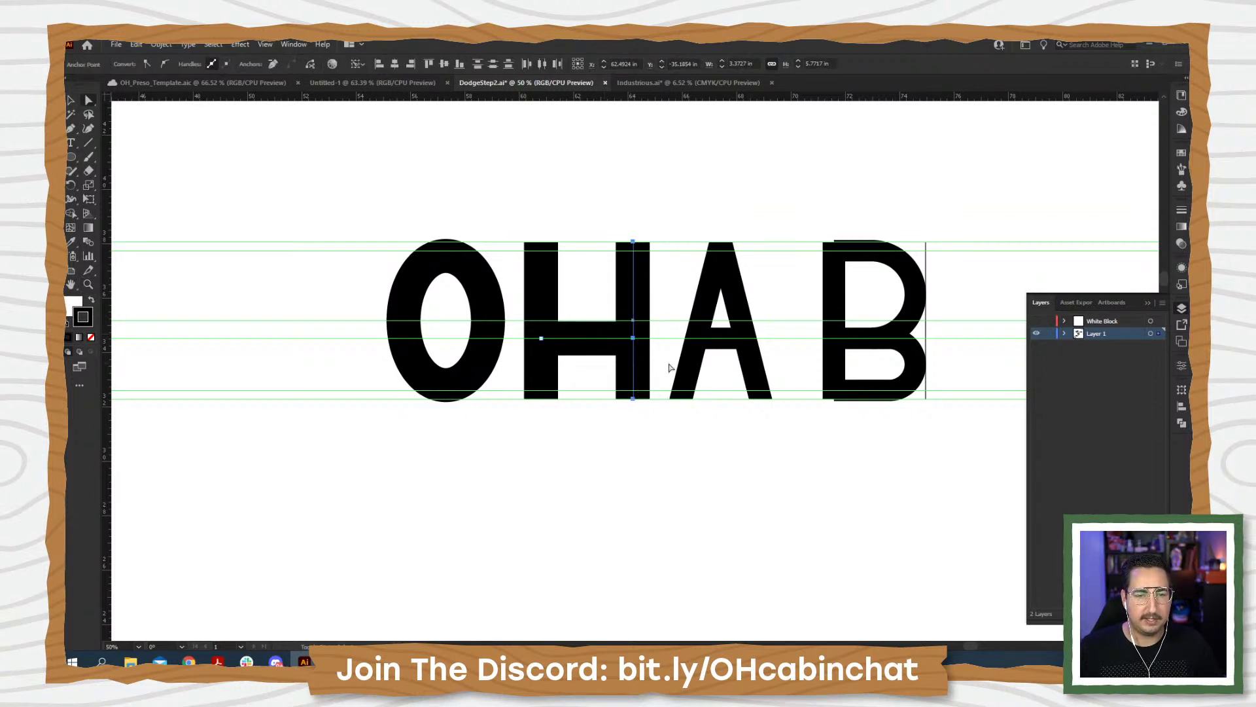
{"action": "key", "text": "shift+Left"}
{"action": "key", "text": "shift+Left"}
{"action": "key", "text": "shift+Left"}
{"action": "key", "text": "shift+Left"}
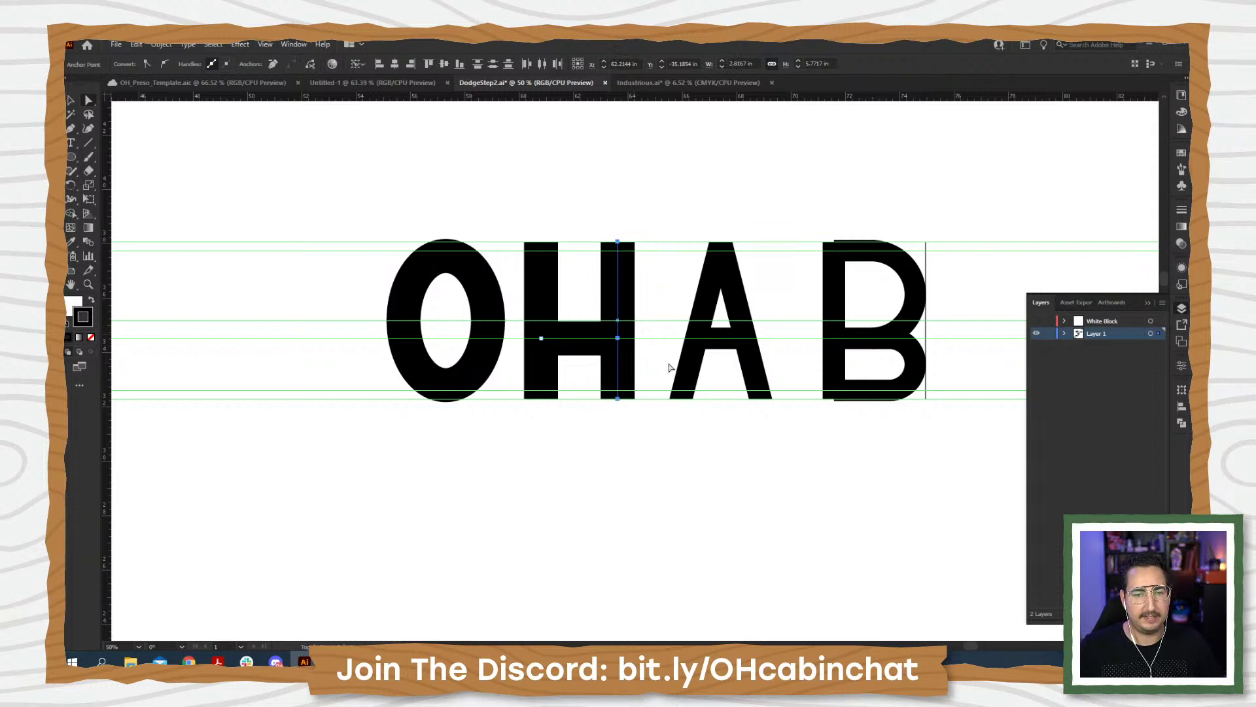
{"action": "key", "text": "shift+Left"}
{"action": "key", "text": "shift+Right"}
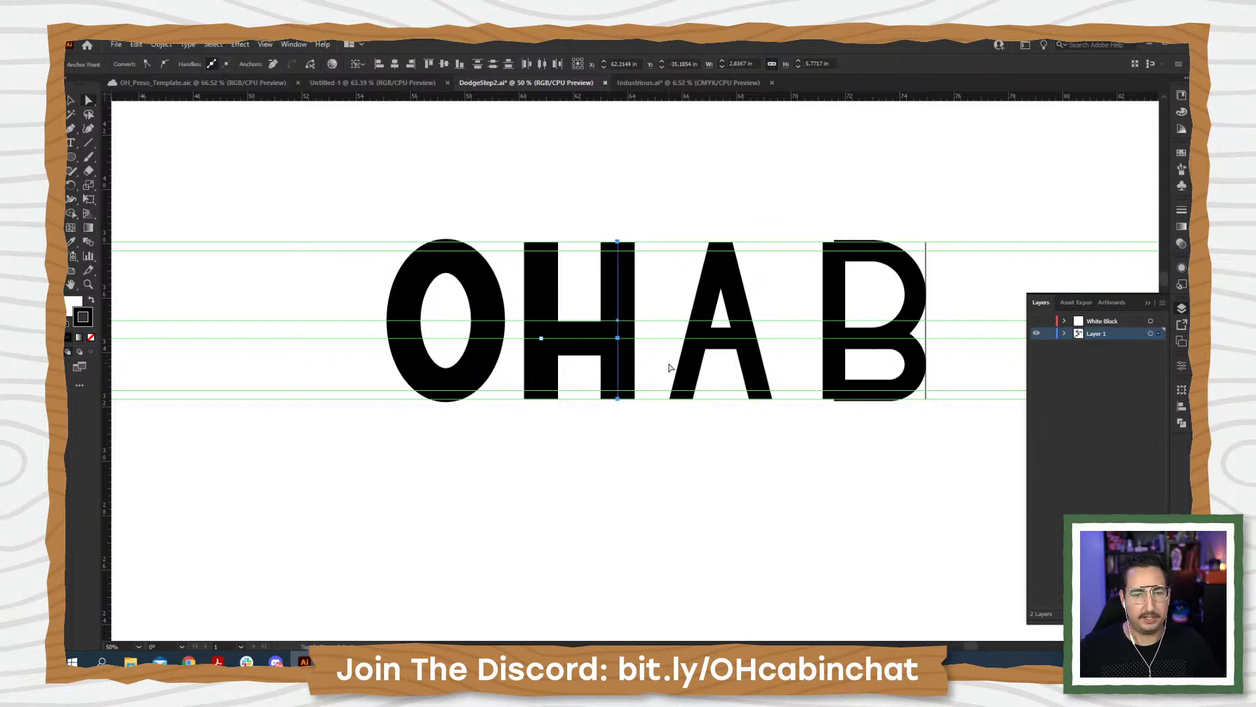
{"action": "key", "text": "v"}
{"action": "left_click", "coordinate": [668, 291]}
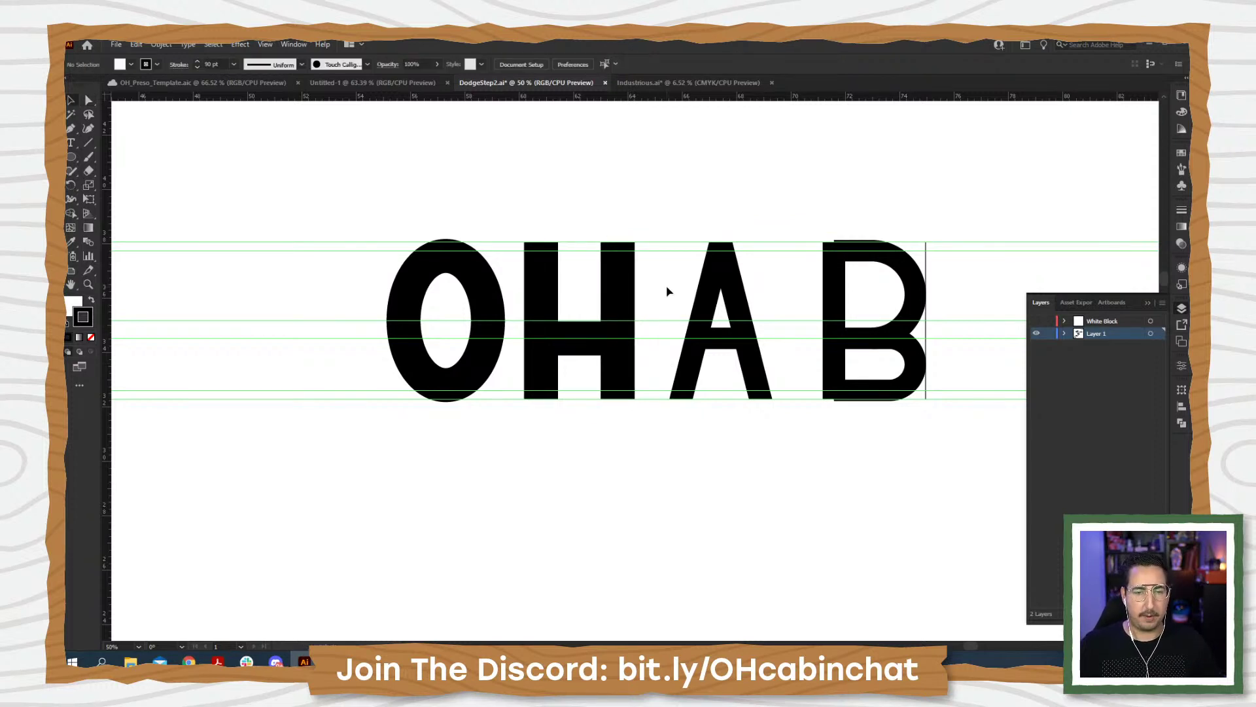
- Match the stroke of the A's triangle and crossbar to the H's stroke using the Eyedropper
{"action": "left_click", "coordinate": [703, 307]}
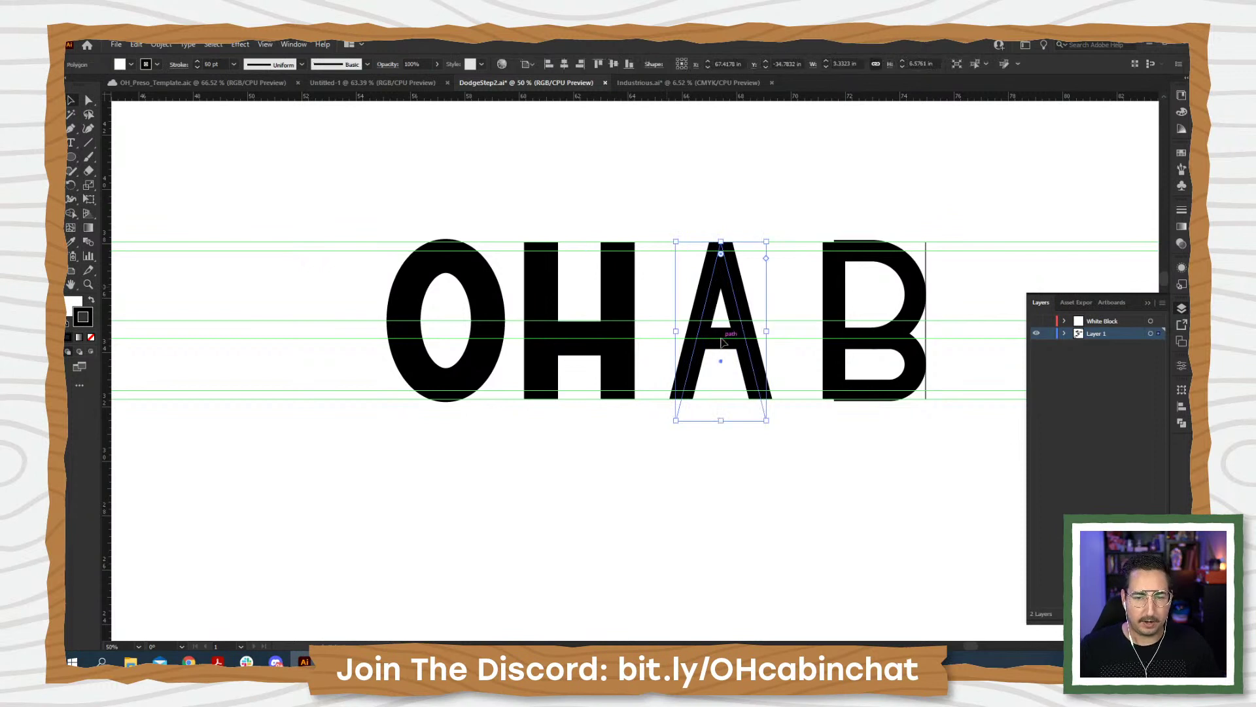
{"action": "key", "text": "i"}
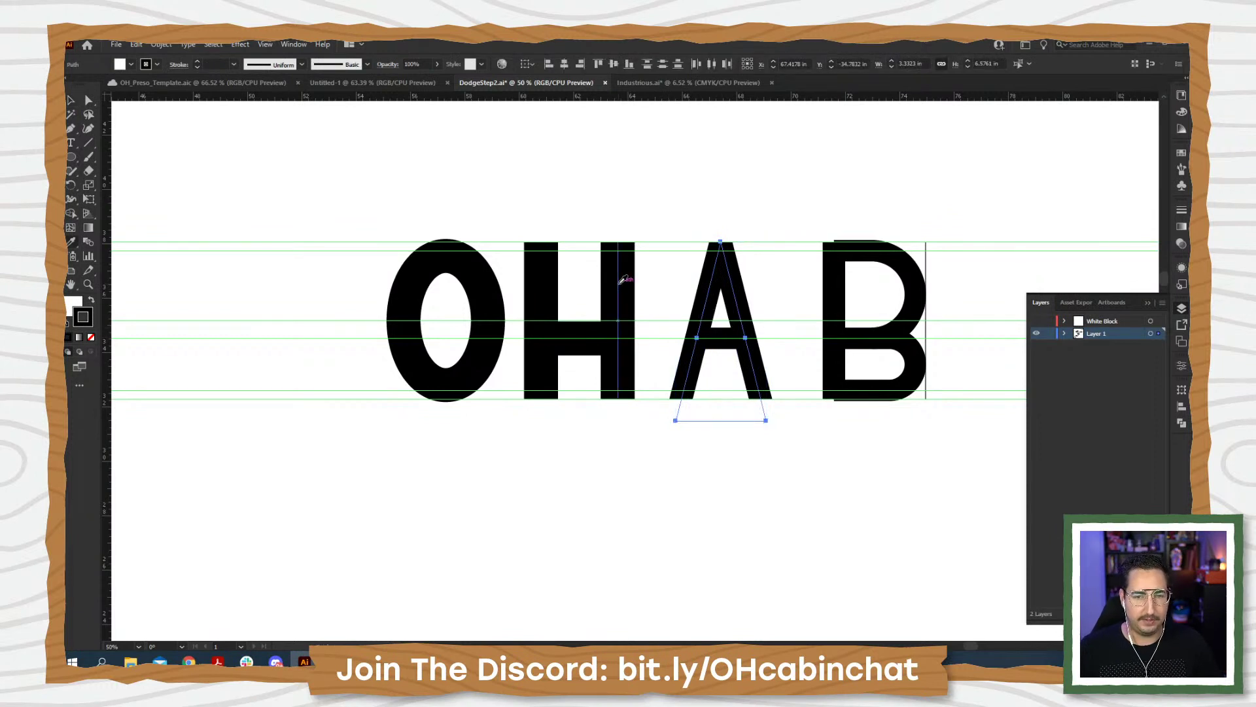
{"action": "left_click", "coordinate": [623, 280]}
{"action": "key", "text": "v"}
{"action": "left_click", "coordinate": [659, 303]}
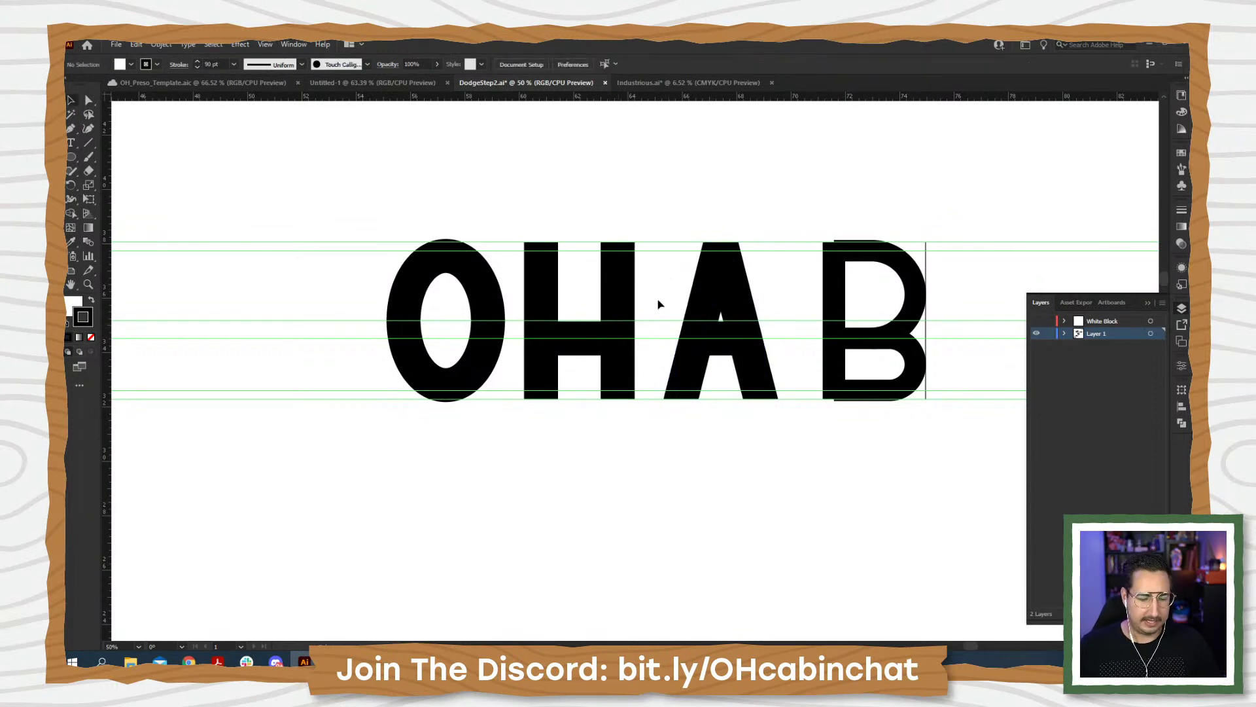
- Hide the guides and examine the weight and spacing of the O, H, A and B
{"action": "key", "text": "ctrl+y"}
{"action": "key", "text": "ctrl+y"}
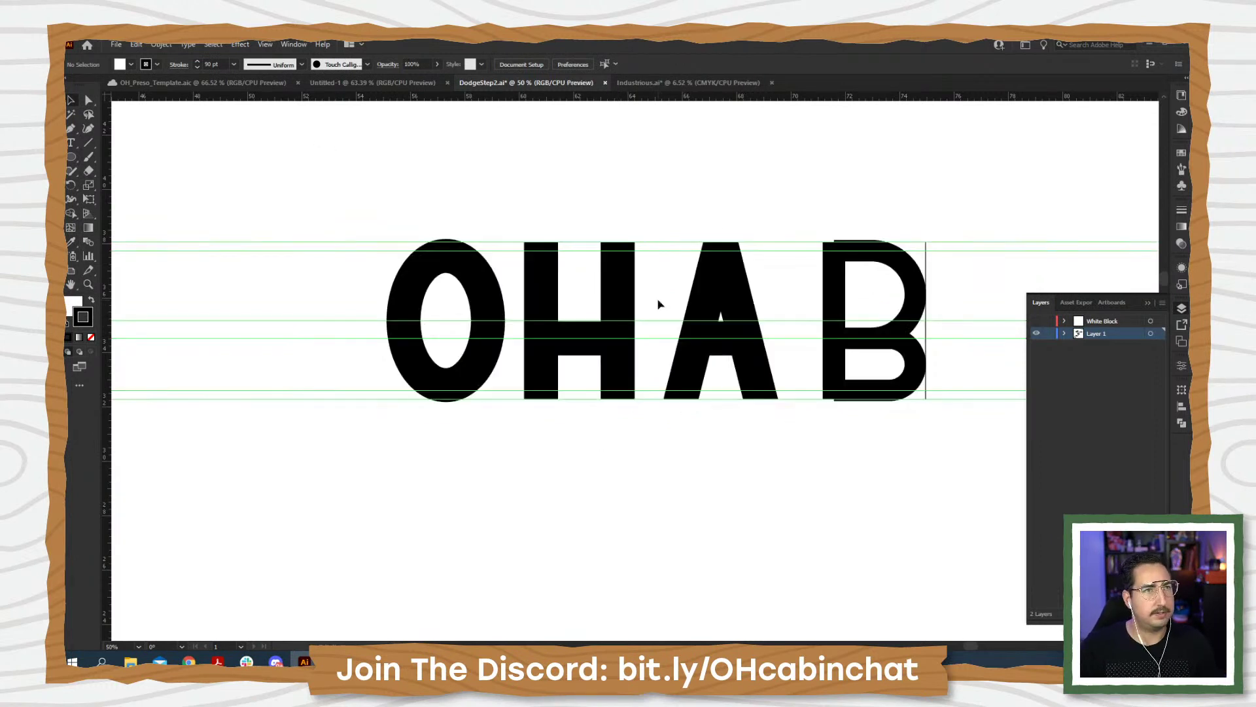
{"action": "key", "text": "z"}
{"action": "left_click", "coordinate": [620, 343]}
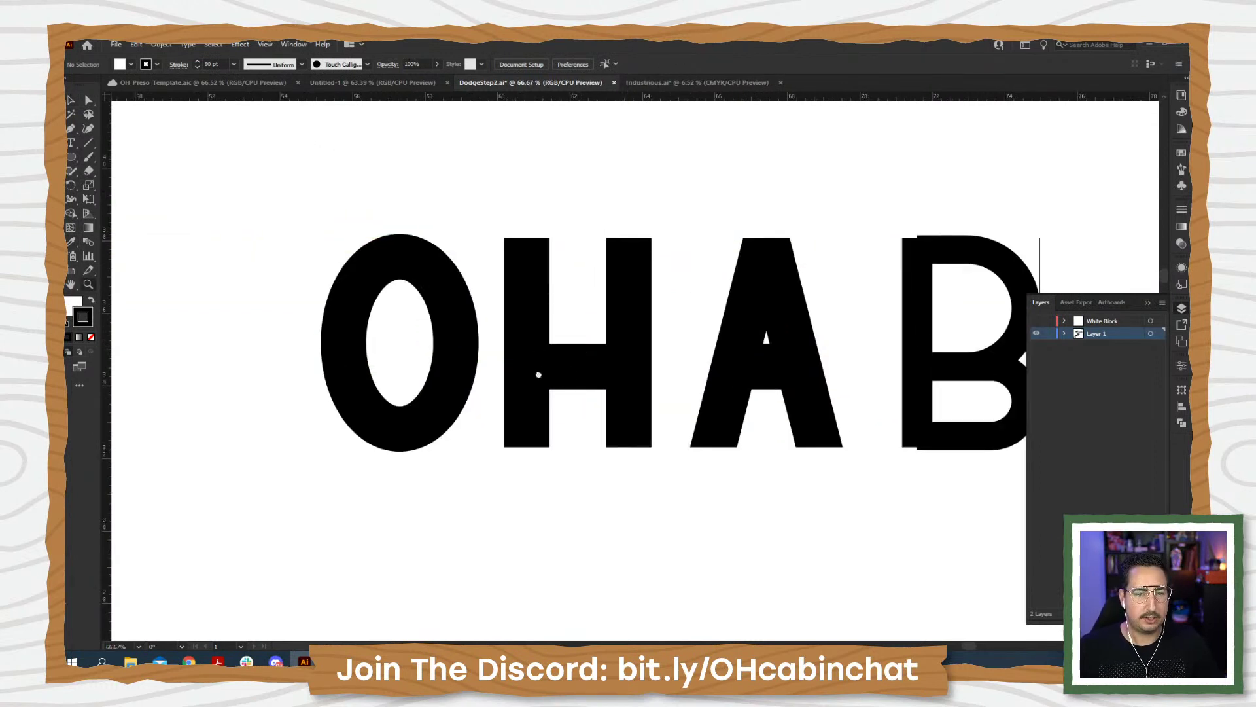
{"action": "left_click_drag", "start_coordinate": [541, 374], "coordinate": [443, 373]}
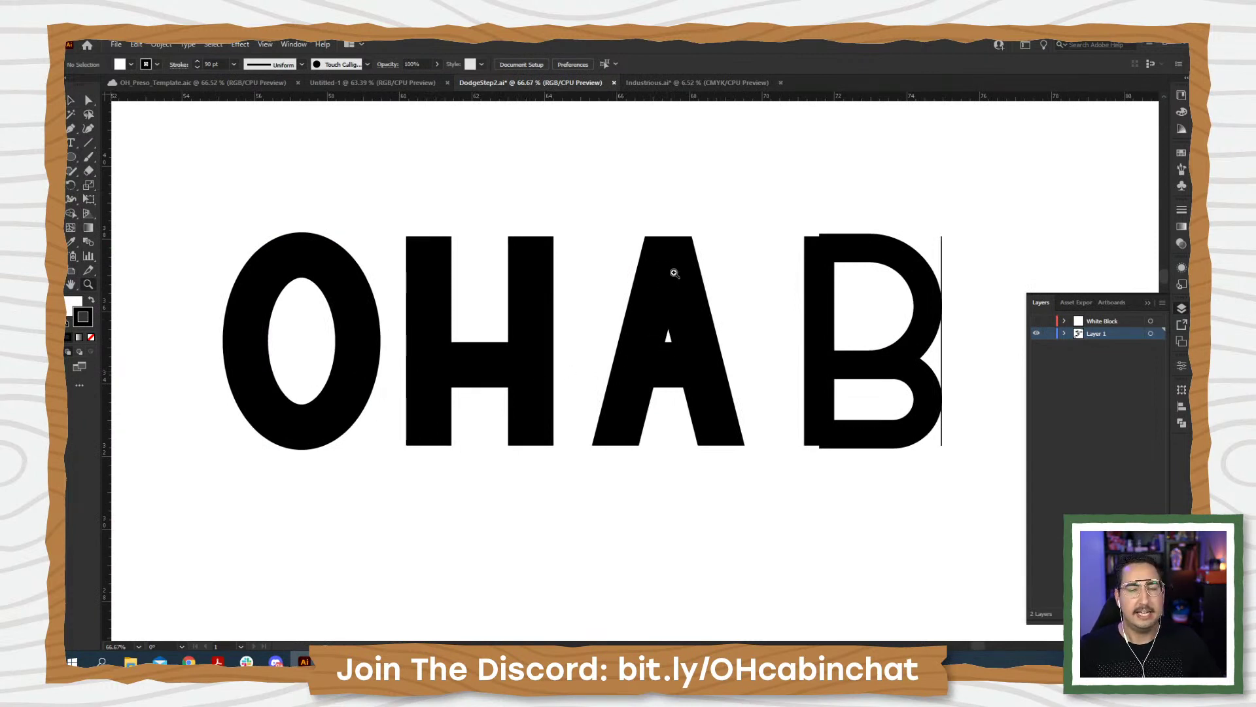
- Raise the apex anchor of the A's triangle by about 2.8 in to enlarge the letter's counter
{"action": "key", "text": "v"}
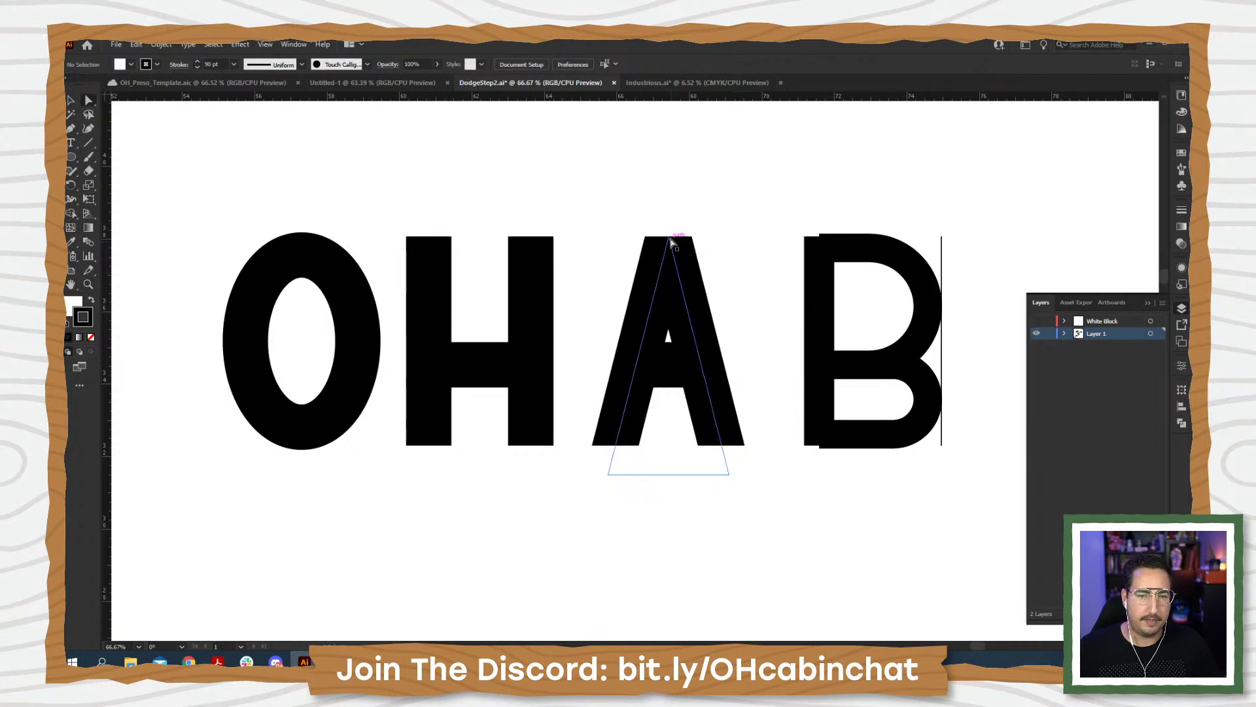
{"action": "left_click", "coordinate": [673, 241]}
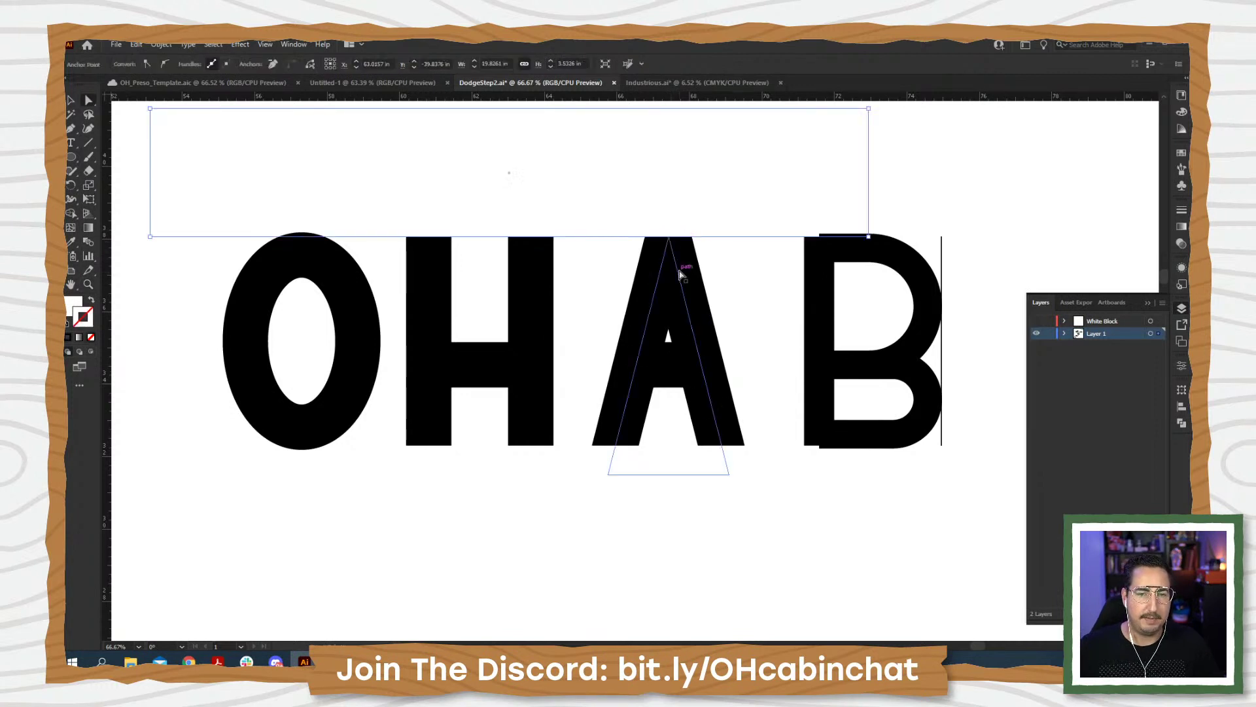
{"action": "left_click", "coordinate": [668, 236]}
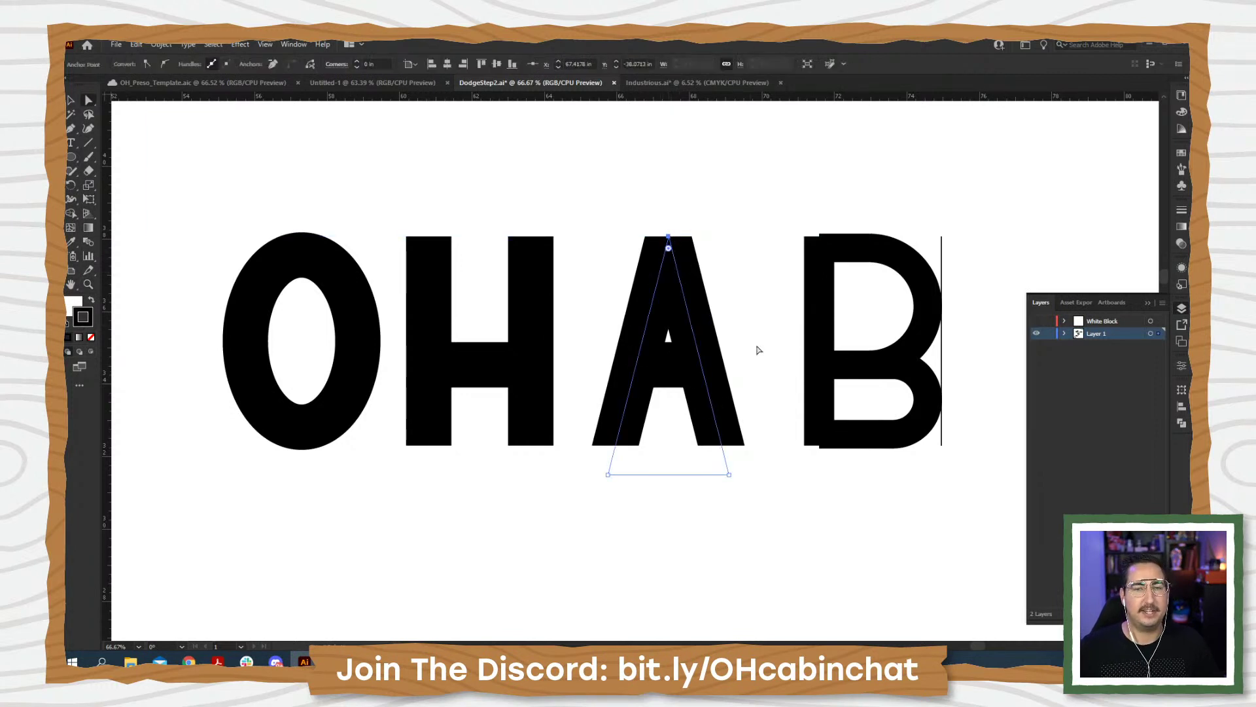
{"action": "key", "text": "shift+Up"}
{"action": "key", "text": "shift+Up"}
{"action": "key", "text": "shift+Up"}
{"action": "key", "text": "shift+Up"}
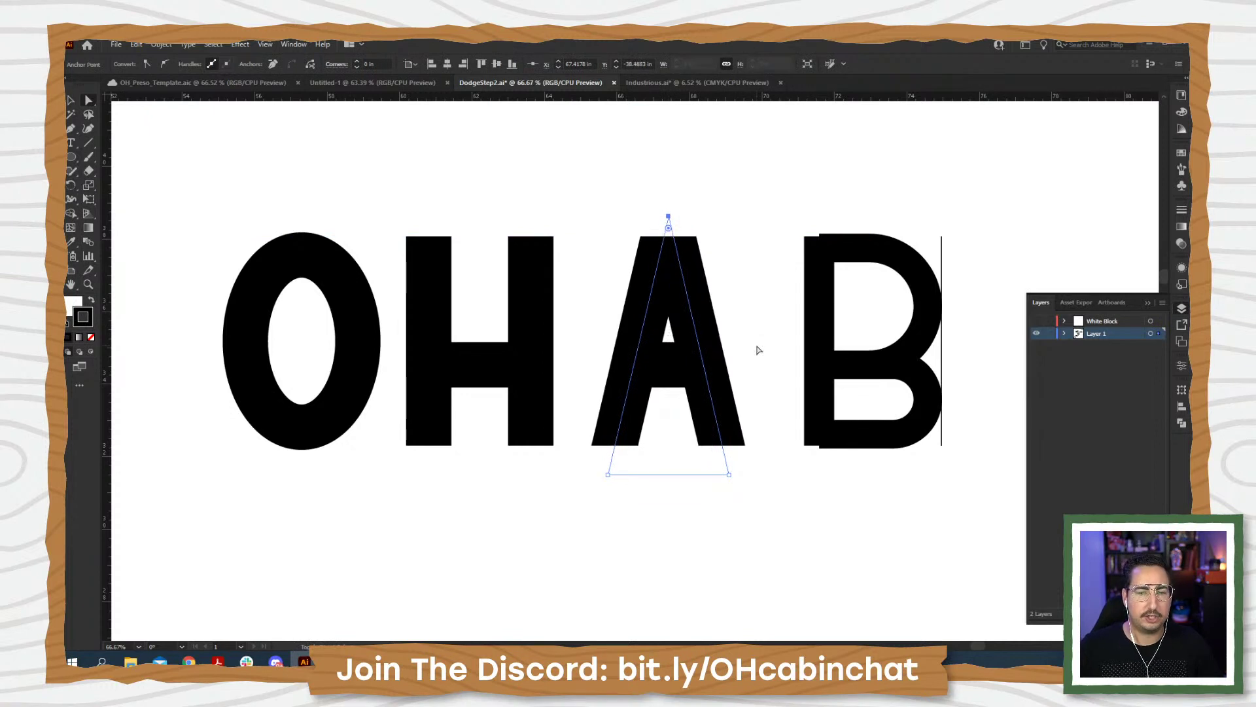
{"action": "key", "text": "shift+Up"}
{"action": "key", "text": "shift+Up"}
{"action": "key", "text": "shift+Up"}
{"action": "key", "text": "shift+Up"}
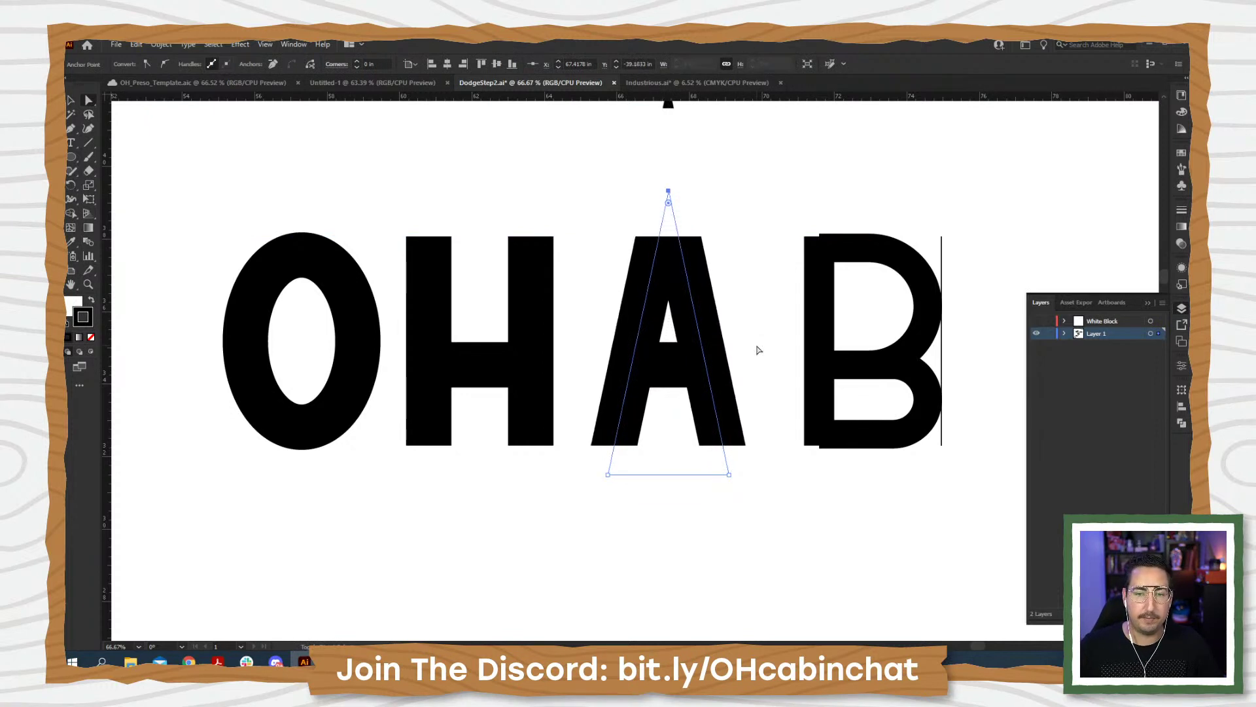
{"action": "key", "text": "shift+Up"}
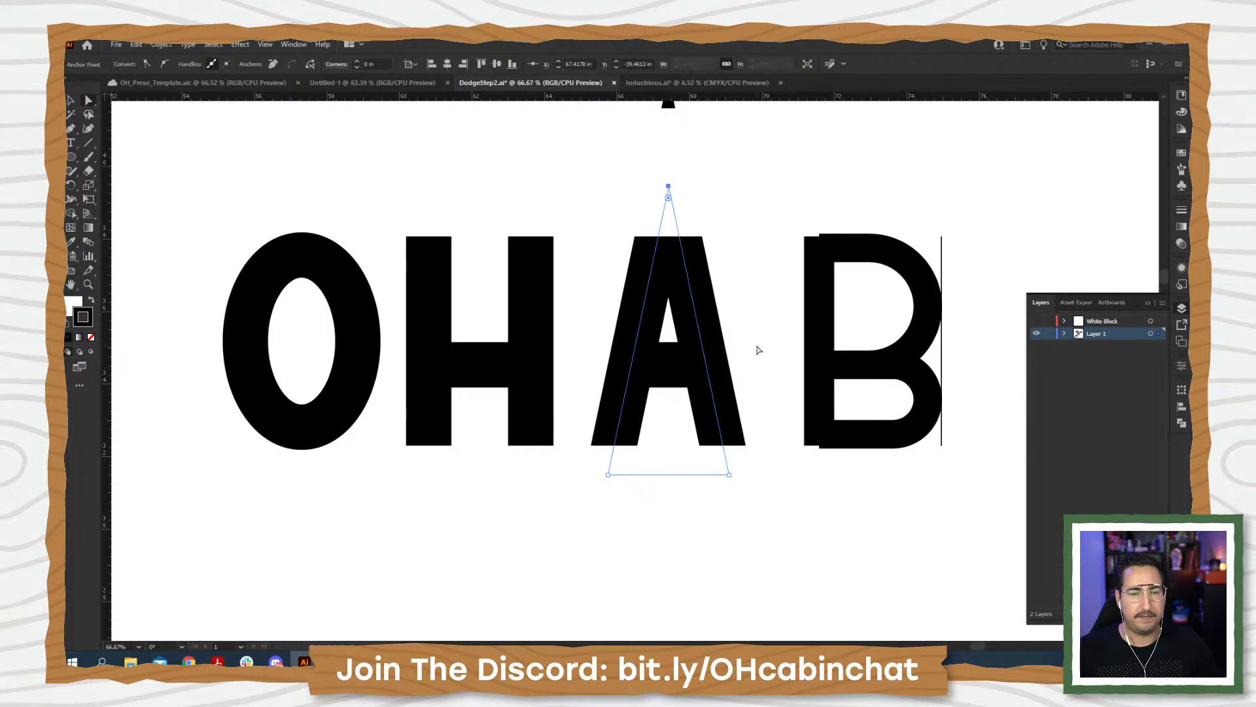
{"action": "key", "text": "shift+Up"}
{"action": "key", "text": "shift+Up"}
{"action": "key", "text": "shift+Up"}
{"action": "key", "text": "shift+Up"}
{"action": "key", "text": "shift+Up"}
{"action": "key", "text": "shift+Up"}
{"action": "key", "text": "shift+Up"}
{"action": "key", "text": "shift+Up"}
{"action": "key", "text": "shift+Up"}
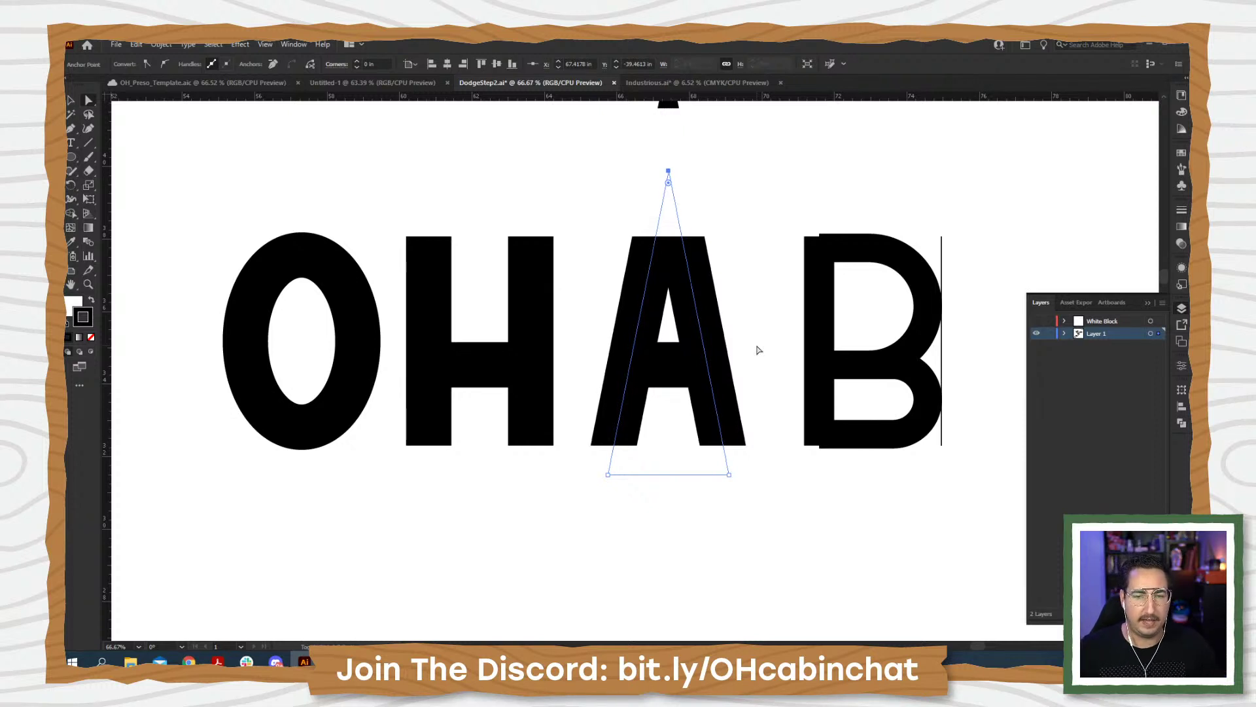
{"action": "key", "text": "shift+Up"}
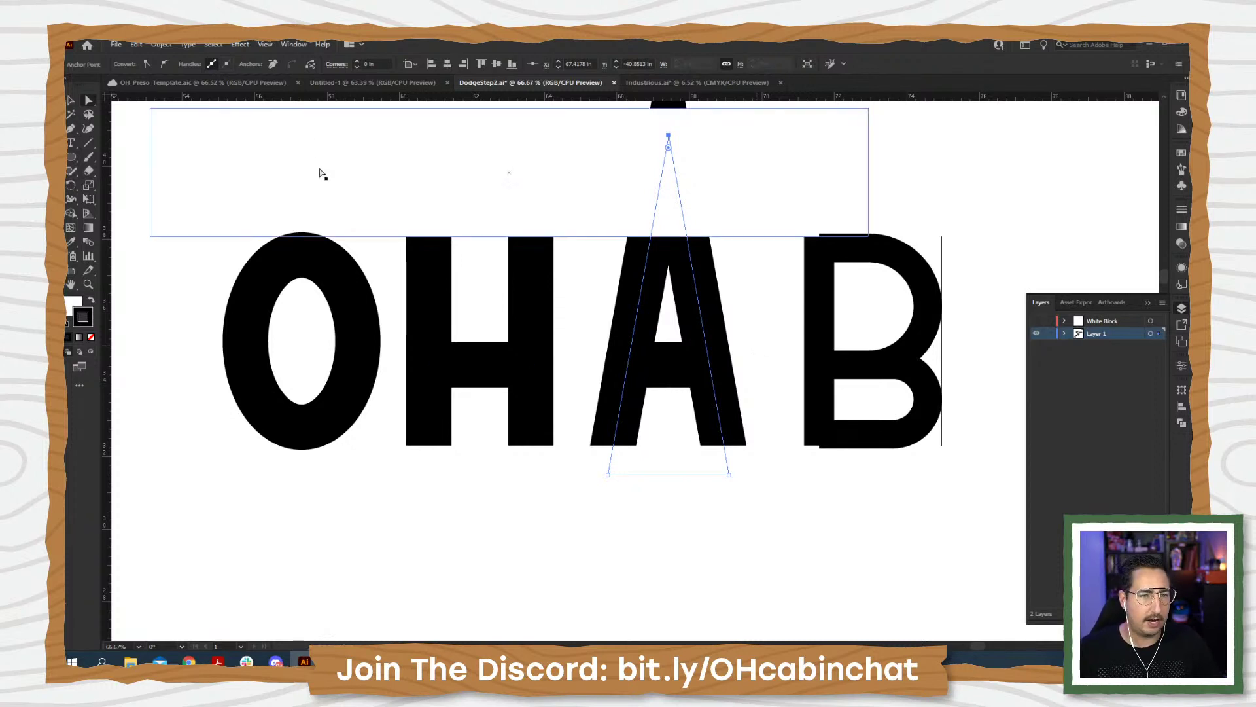
- Show the guides, add a horizontal guide at the top of the O's counter, and lower the A's apex about 0.56 in to align its counter
{"action": "key", "text": "ctrl+semicolon"}
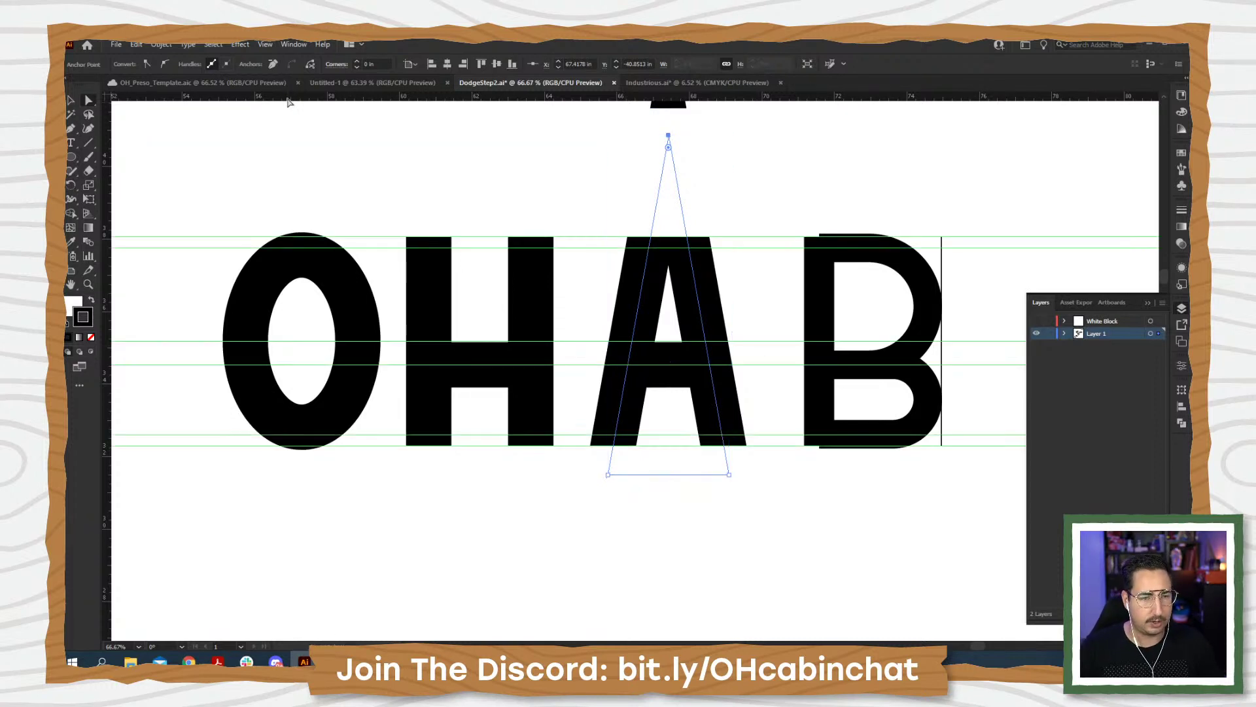
{"action": "left_click_drag", "start_coordinate": [288, 101], "coordinate": [304, 280]}
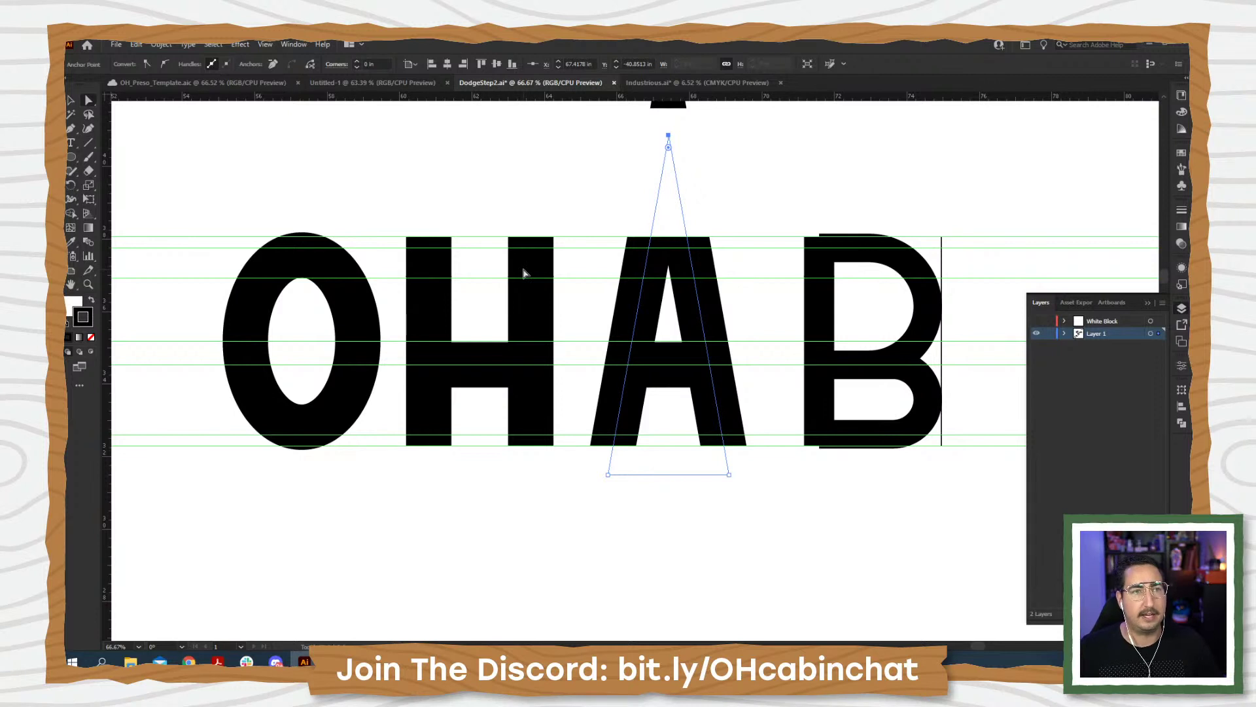
{"action": "key", "text": "shift+Down"}
{"action": "key", "text": "shift+Down"}
{"action": "key", "text": "shift+Down"}
{"action": "key", "text": "shift+Down"}
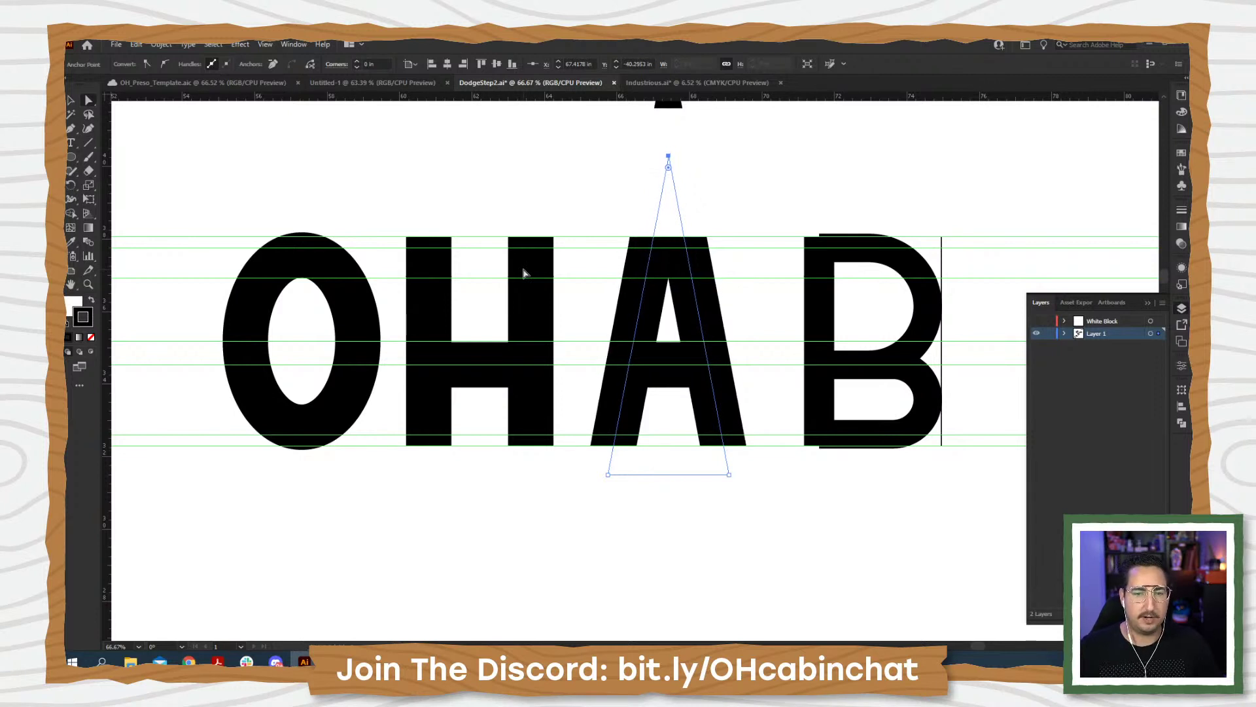
{"action": "key", "text": "v"}
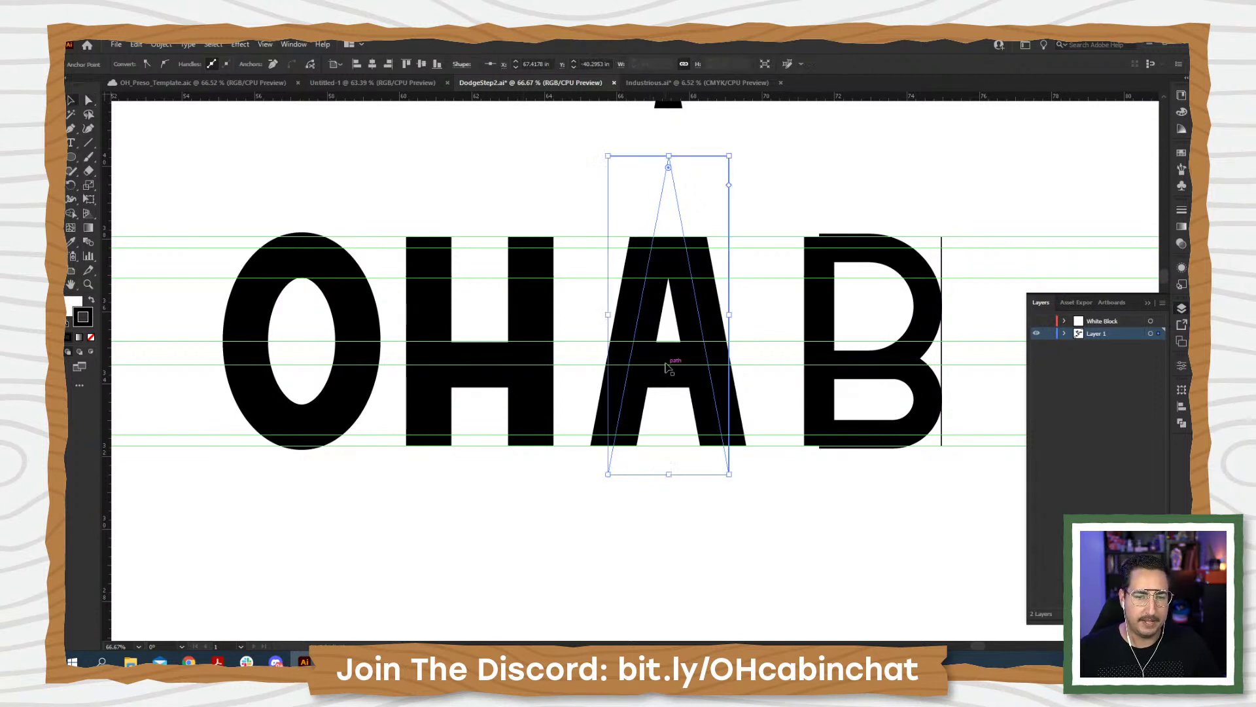
- Hide the guides and lower the A's crossbar by about 0.42 in
{"action": "key", "text": "ctrl+semicolon"}
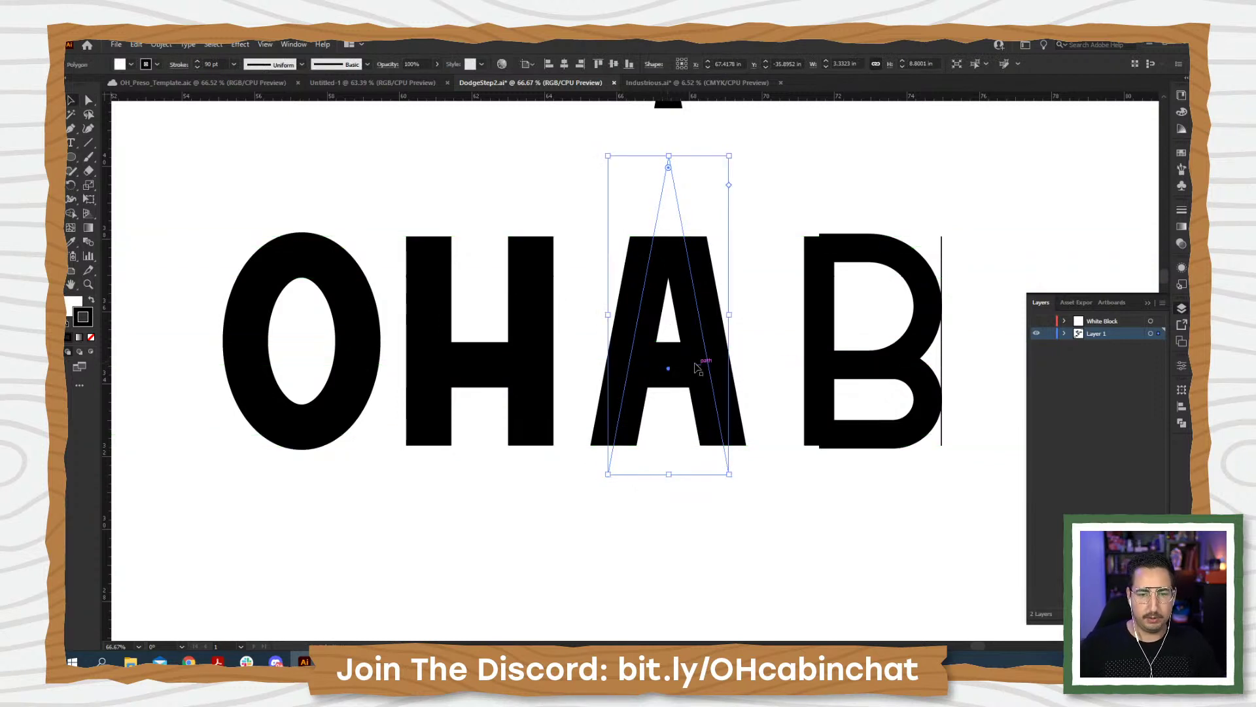
{"action": "left_click", "coordinate": [678, 365]}
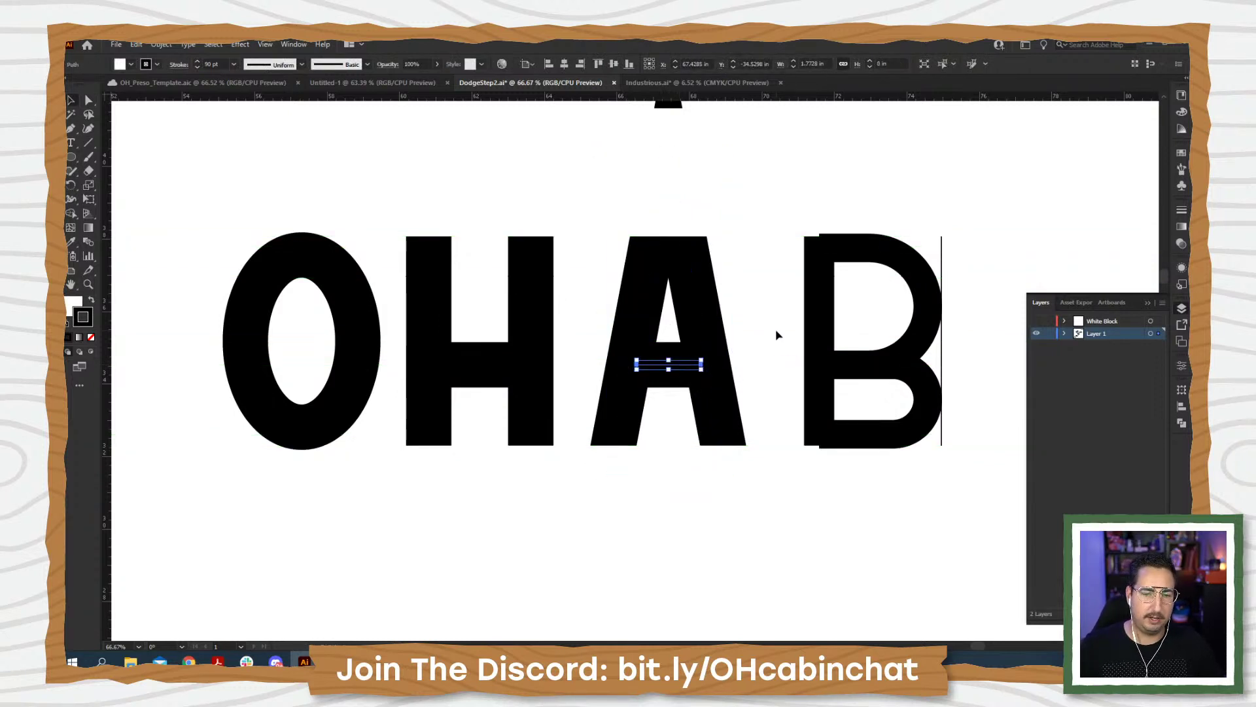
{"action": "key", "text": "shift+Down"}
{"action": "key", "text": "shift+Down"}
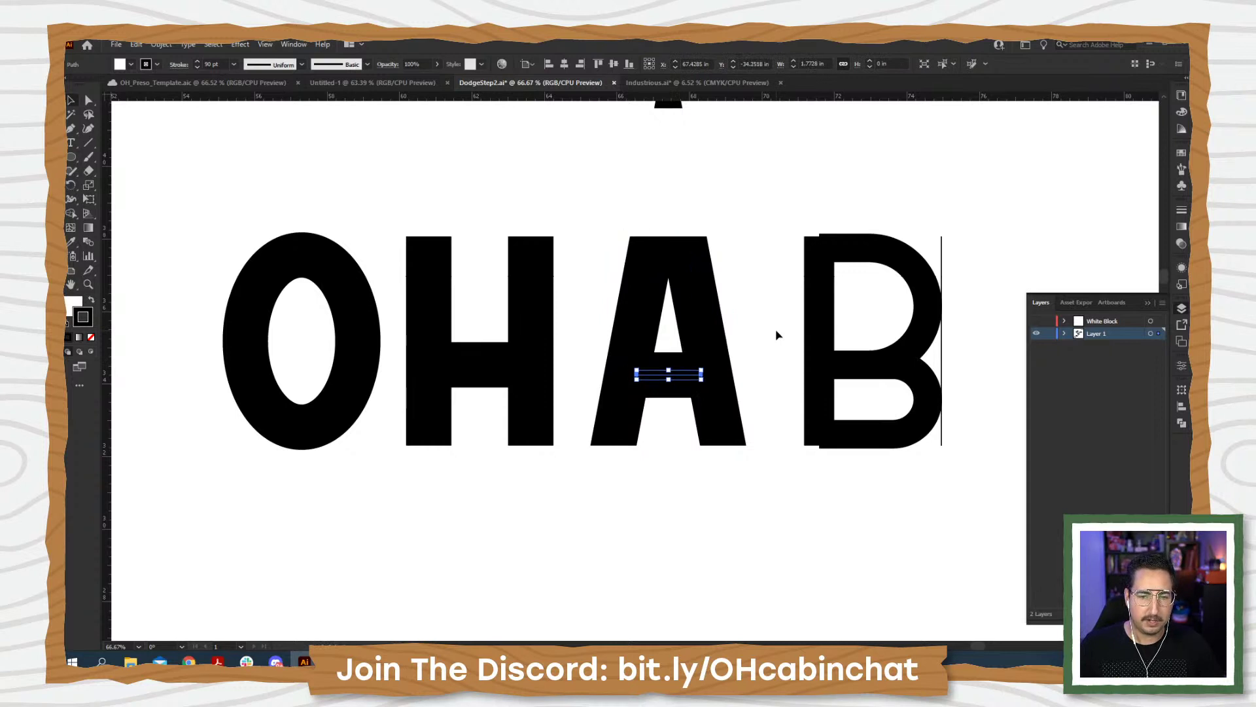
{"action": "key", "text": "shift+Down"}
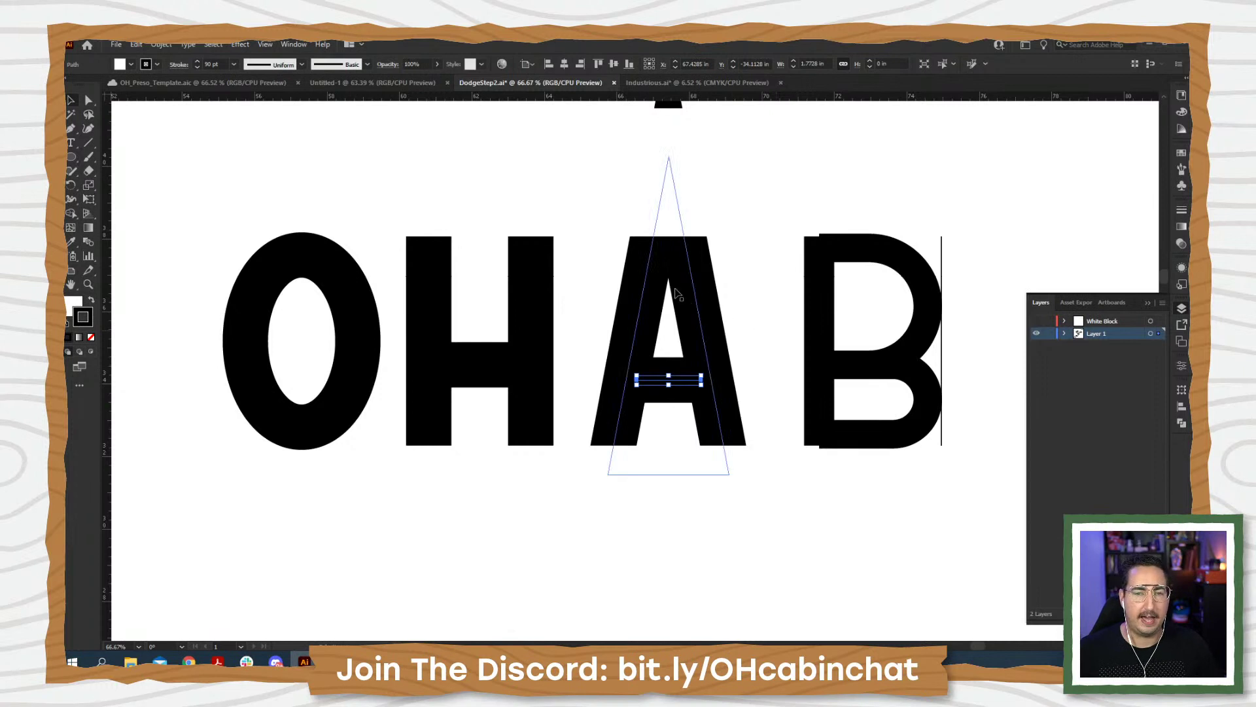
- Lower the apex anchor of the A's triangle by about 0.56 in
{"action": "left_click", "coordinate": [668, 157]}
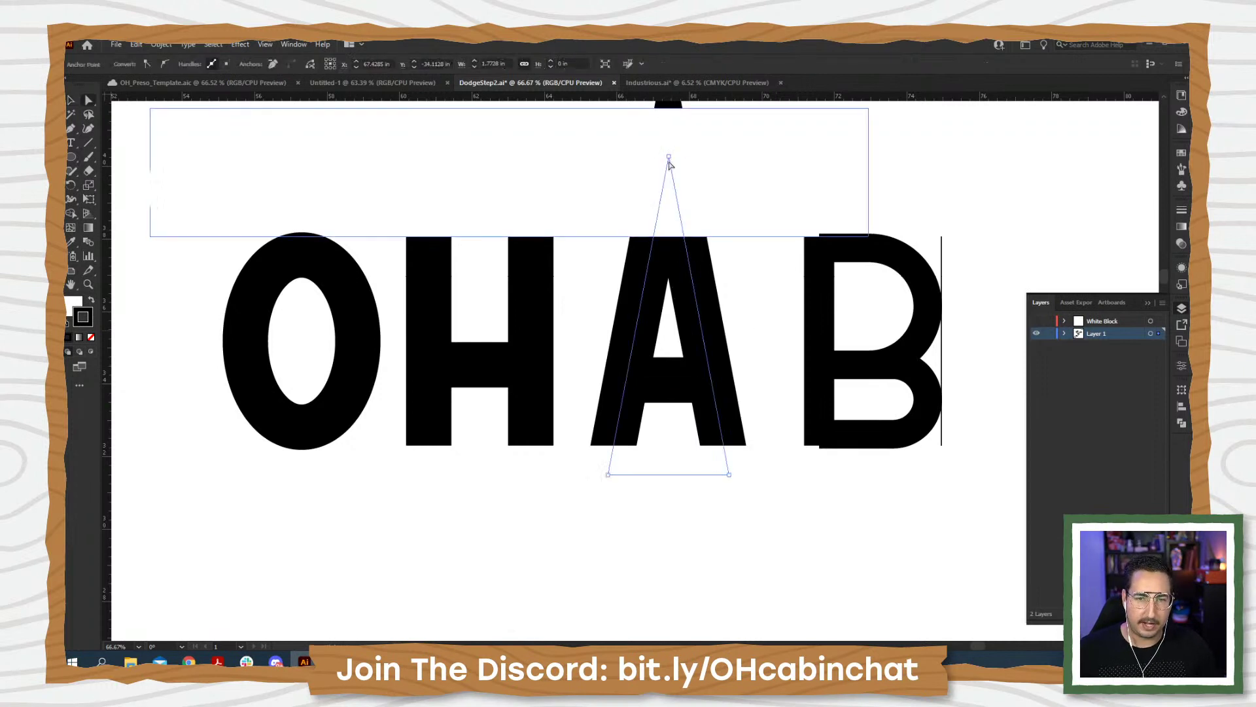
{"action": "key", "text": "shift+Down"}
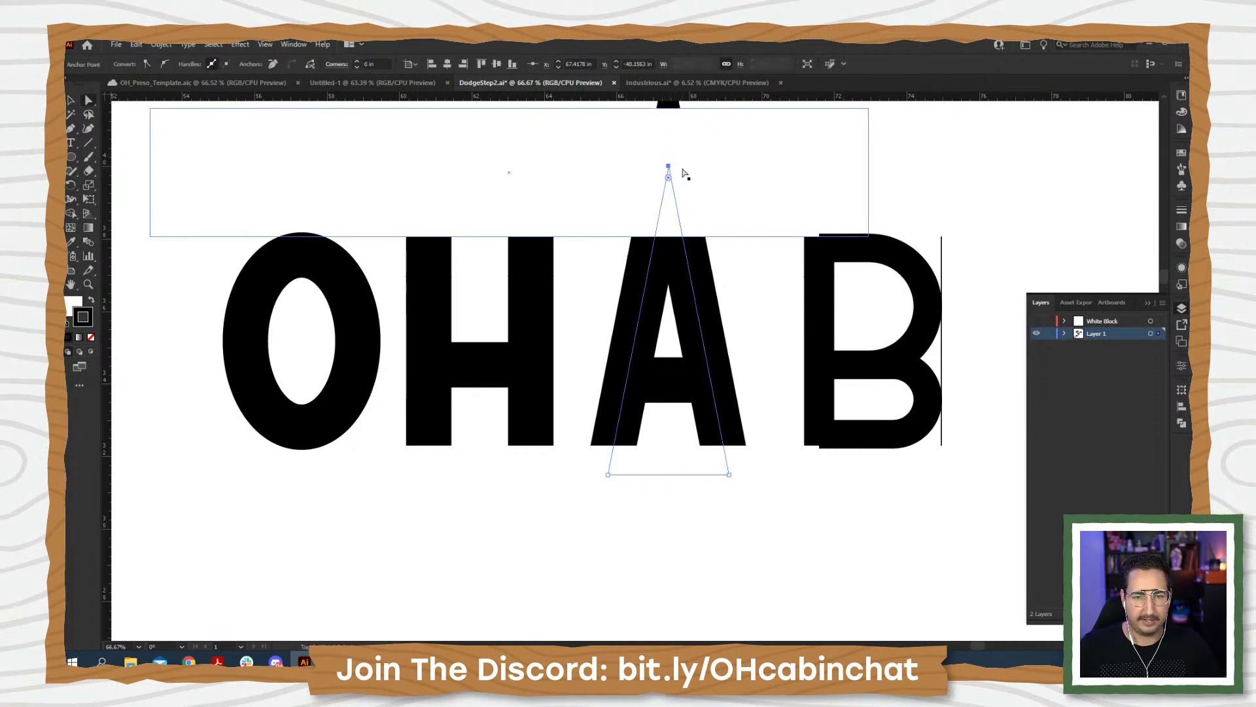
{"action": "key", "text": "shift+Down"}
{"action": "key", "text": "shift+Down"}
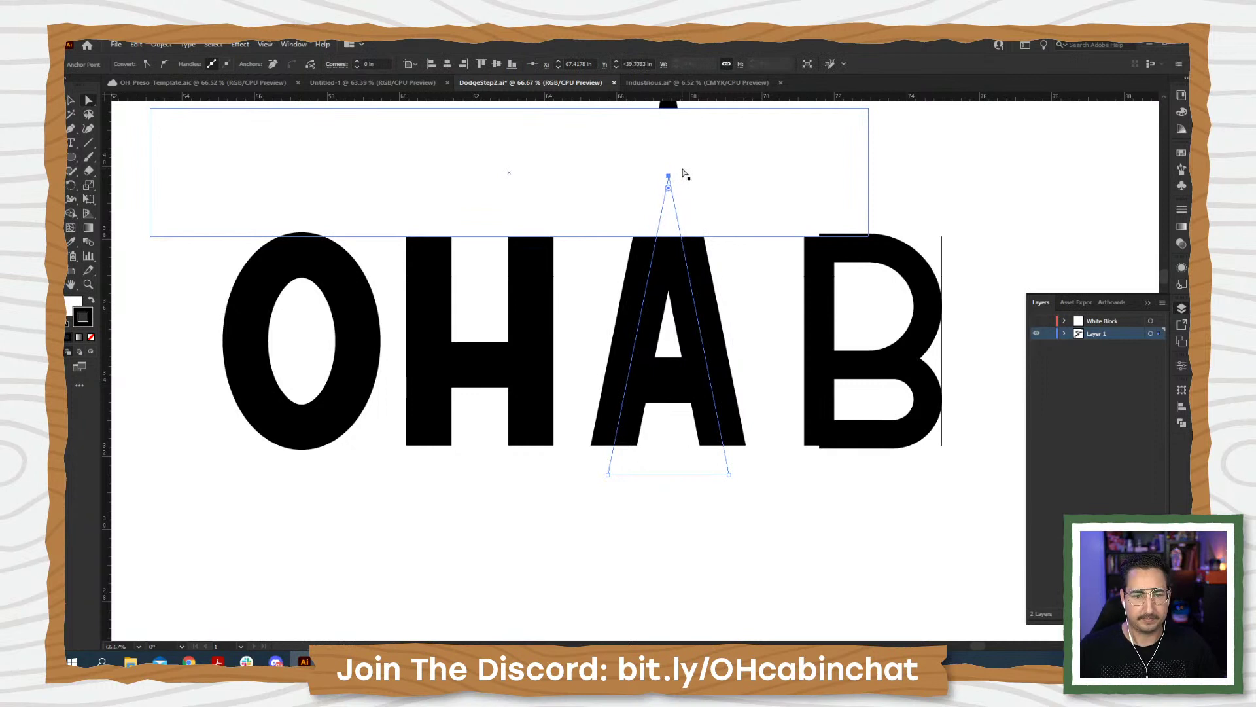
{"action": "left_click", "coordinate": [600, 310]}
{"action": "key", "text": "z"}
{"action": "left_click", "coordinate": [672, 366], "text": "alt"}
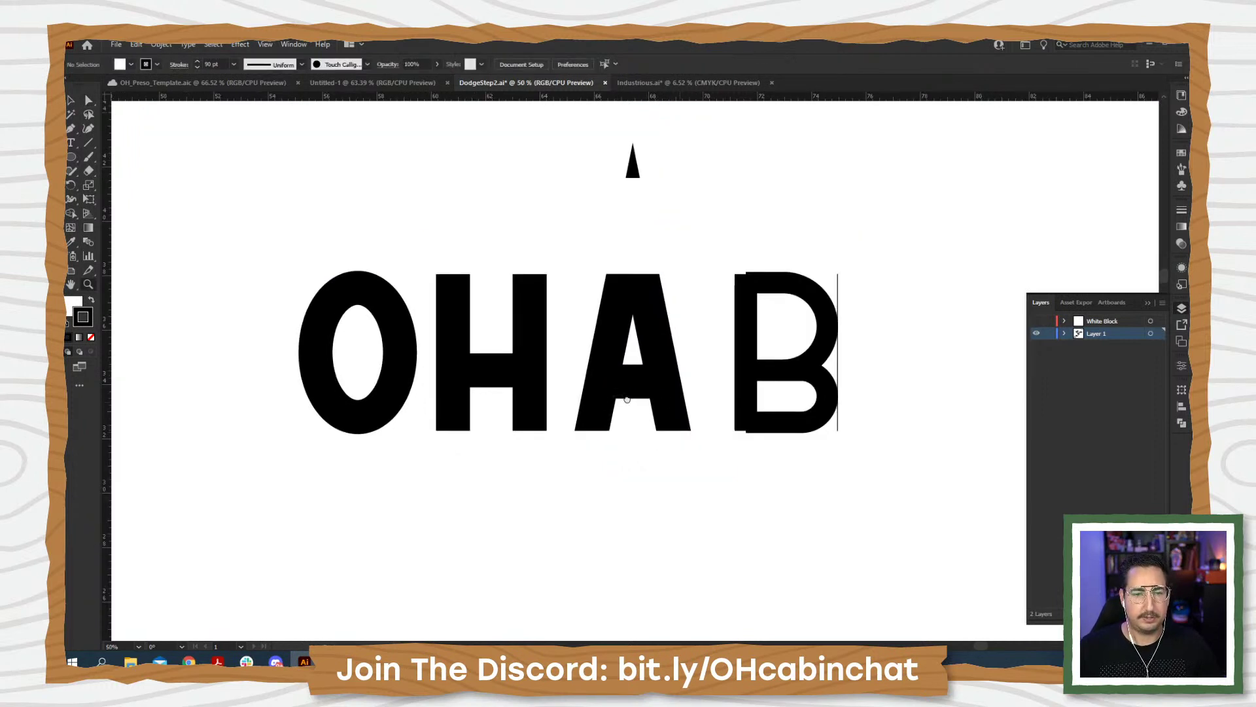
{"action": "left_click_drag", "start_coordinate": [627, 399], "coordinate": [738, 396]}
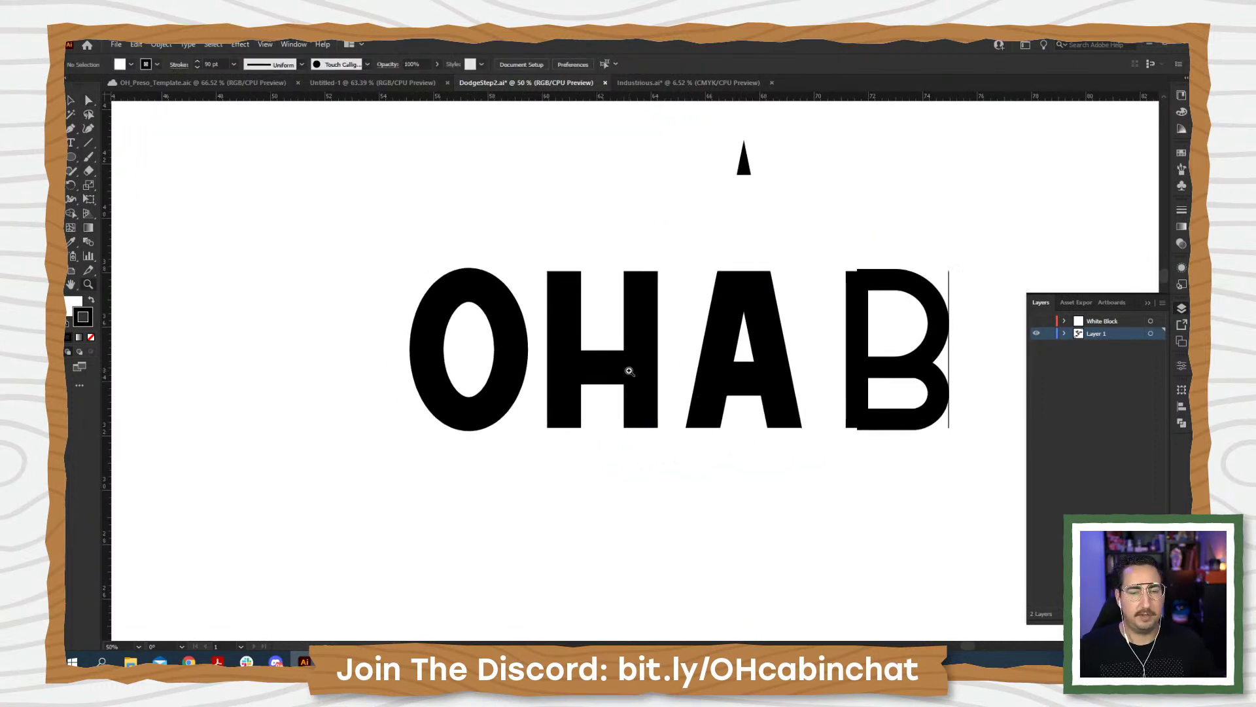
- Show the guides and lower the A's crossbar about 0.21 in so its top edge meets the guide running through the H's crossbar
{"action": "key", "text": "ctrl+semicolon"}
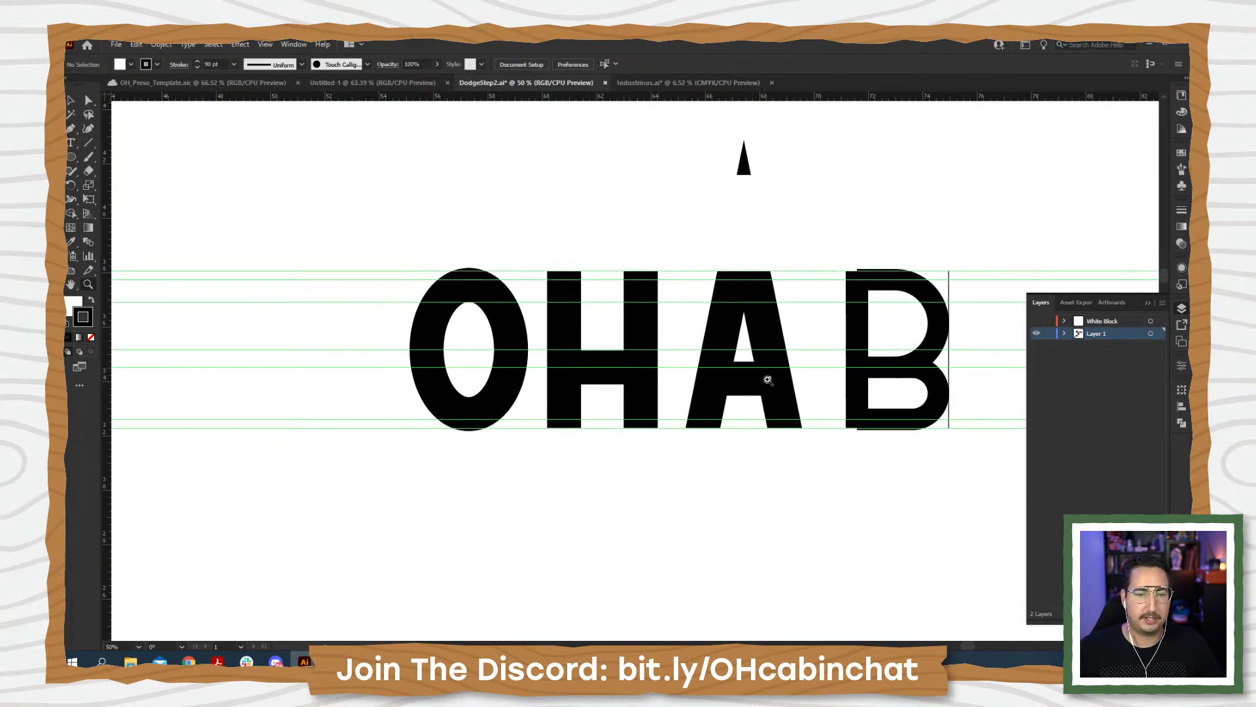
{"action": "left_click", "coordinate": [702, 381]}
{"action": "left_click", "coordinate": [707, 368]}
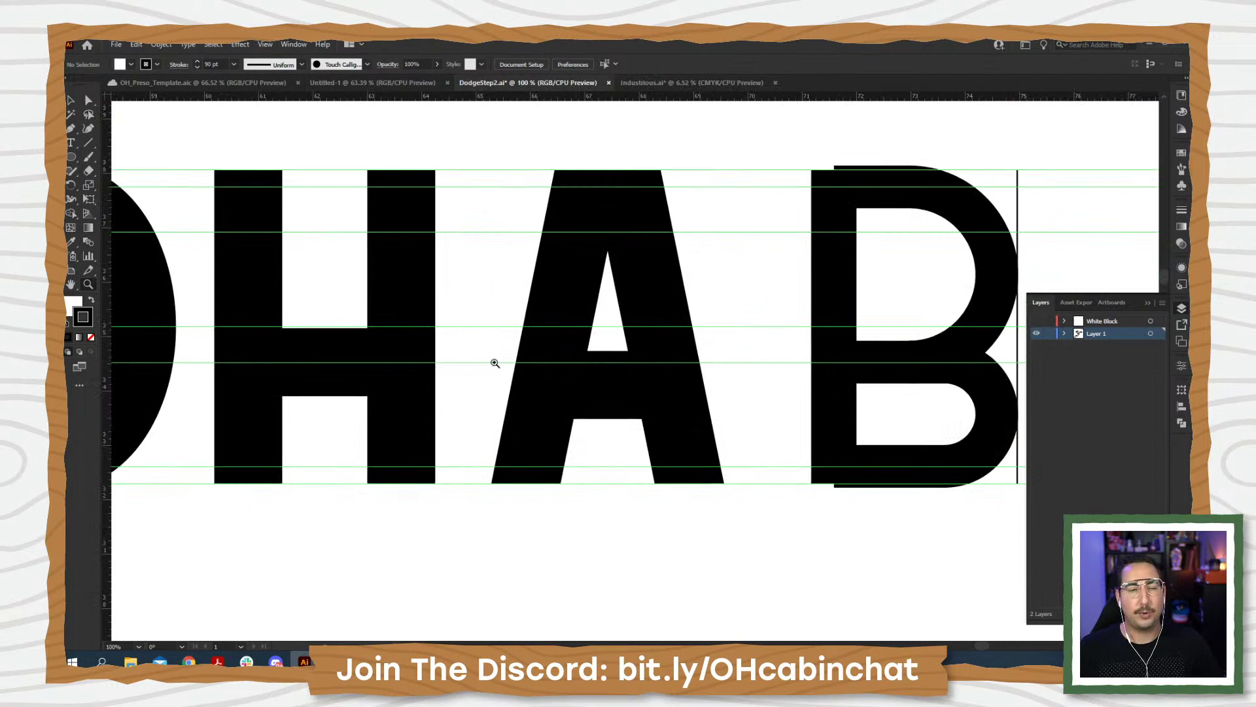
{"action": "key", "text": "v"}
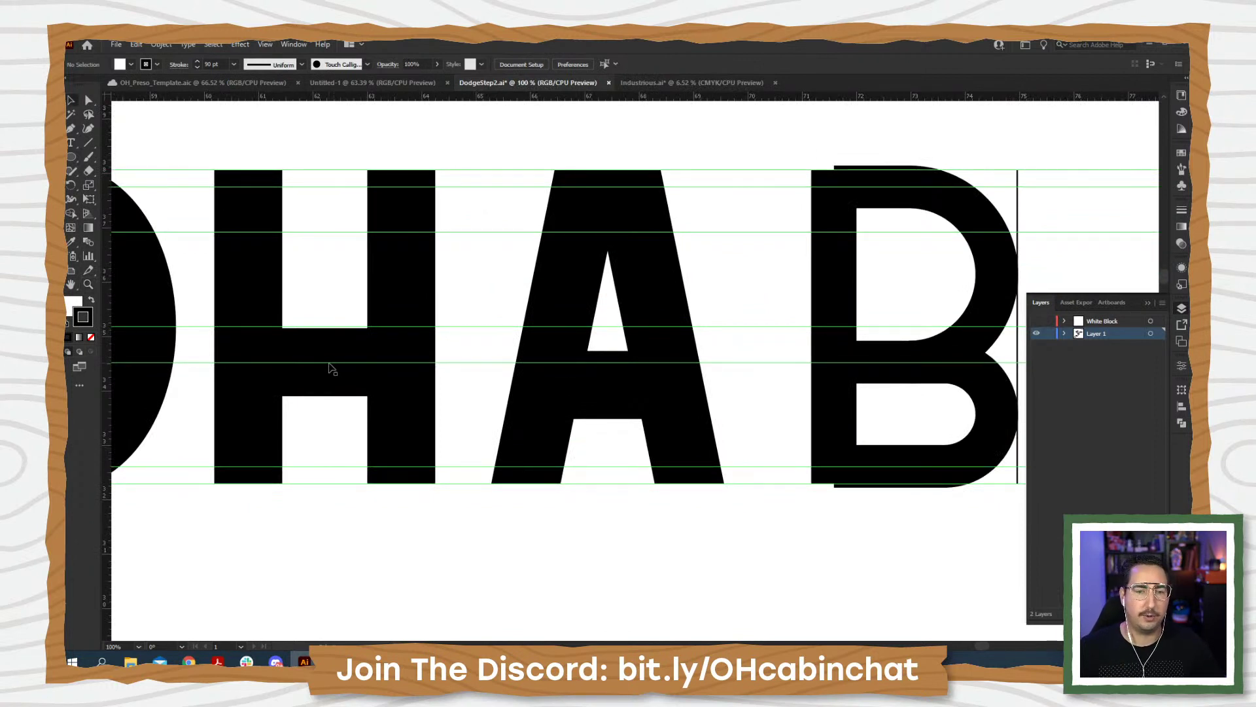
{"action": "left_click", "coordinate": [609, 385]}
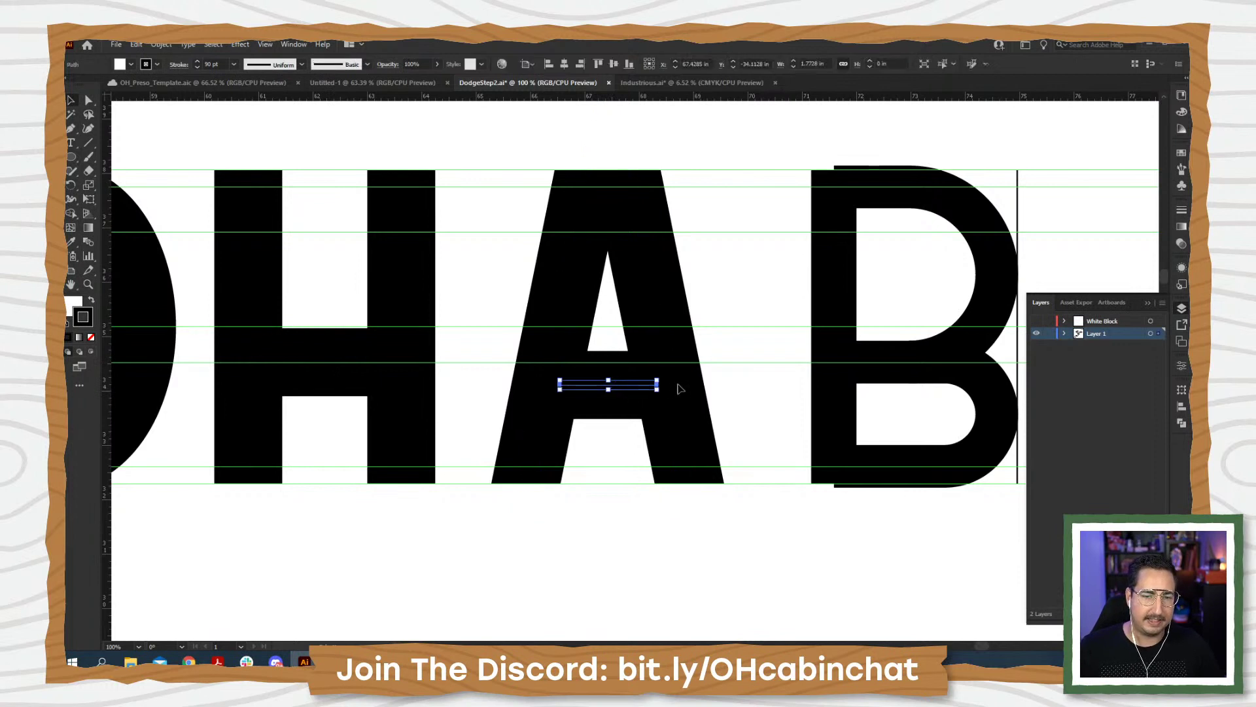
{"action": "key", "text": "Down"}
{"action": "key", "text": "Down"}
{"action": "key", "text": "Down"}
{"action": "key", "text": "Down"}
{"action": "key", "text": "Down"}
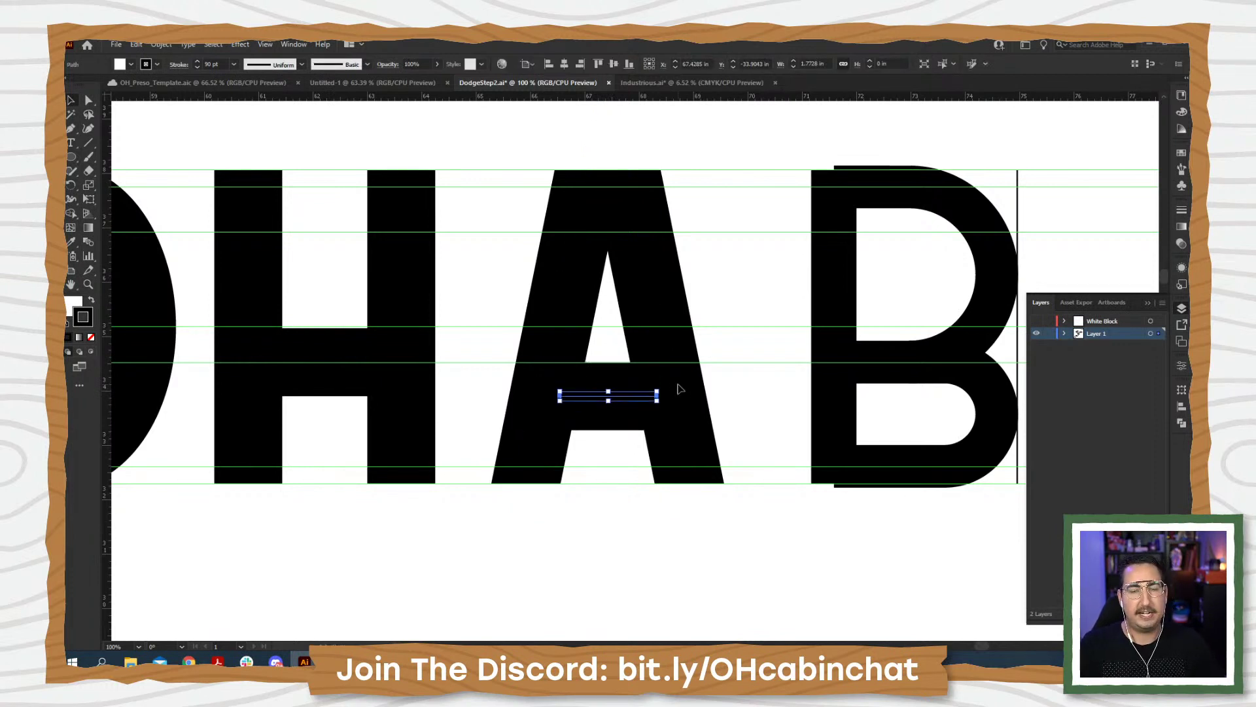
- Hide the guides and examine the balance of the O, H, A and B at a reduced size with nothing selected
{"action": "key", "text": "ctrl+semicolon"}
{"action": "key", "text": "z"}
{"action": "left_click", "coordinate": [678, 384], "text": "alt"}
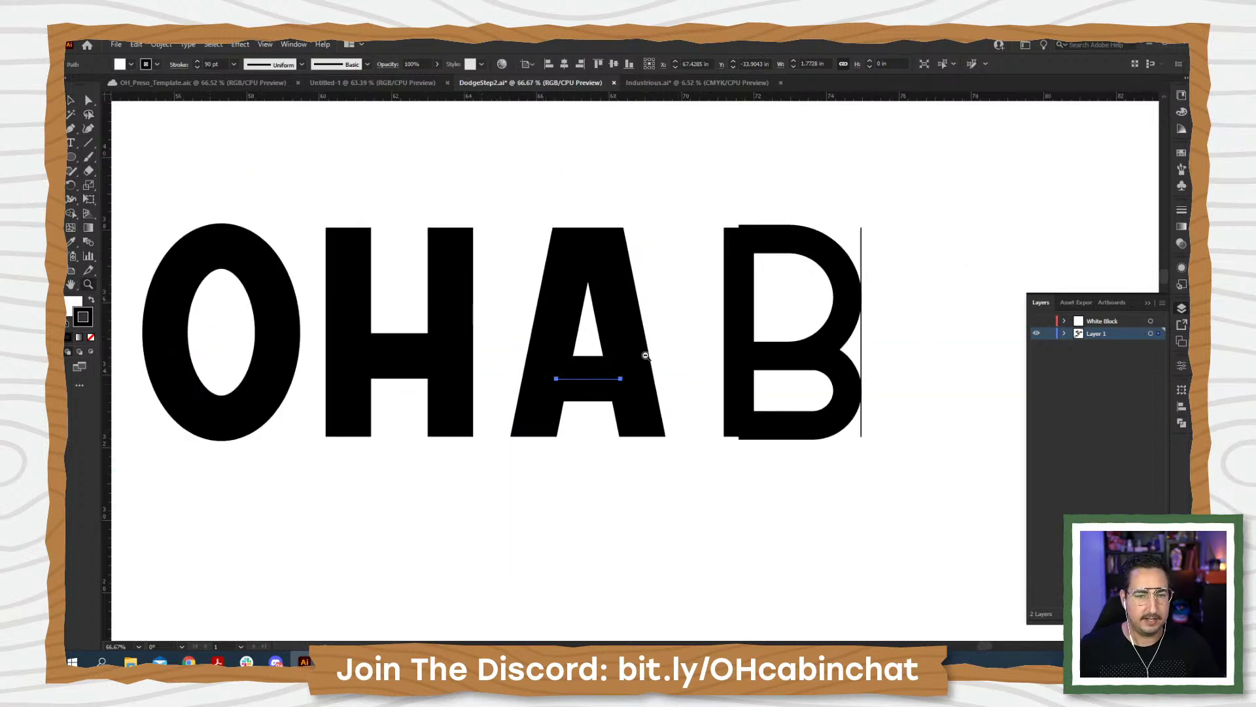
{"action": "left_click", "coordinate": [645, 356], "text": "alt"}
{"action": "left_click", "coordinate": [638, 365], "text": "alt"}
{"action": "key", "text": "v"}
{"action": "left_click", "coordinate": [612, 477]}
{"action": "left_click_drag", "start_coordinate": [583, 530], "coordinate": [545, 491]}
{"action": "left_click", "coordinate": [676, 501]}
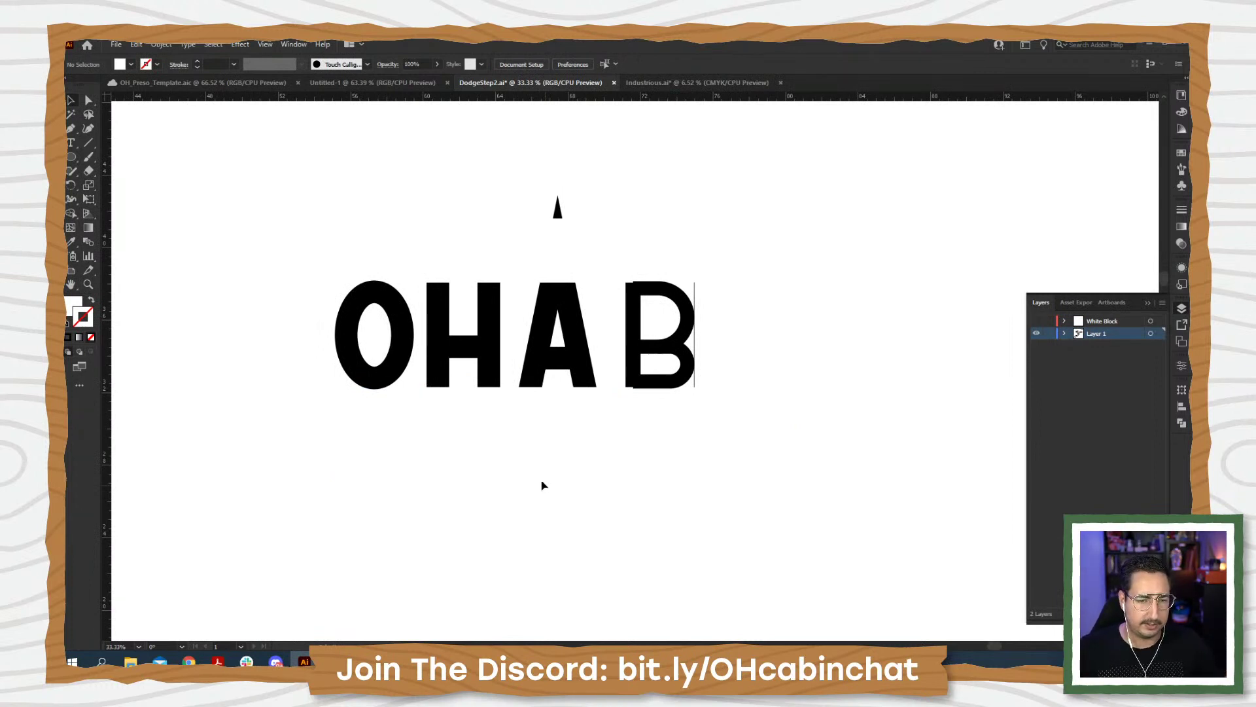
- Raise the crossbars of the H and the A together by about 0.28 in
{"action": "left_click", "coordinate": [465, 350]}
{"action": "left_click", "coordinate": [559, 359], "text": "shift"}
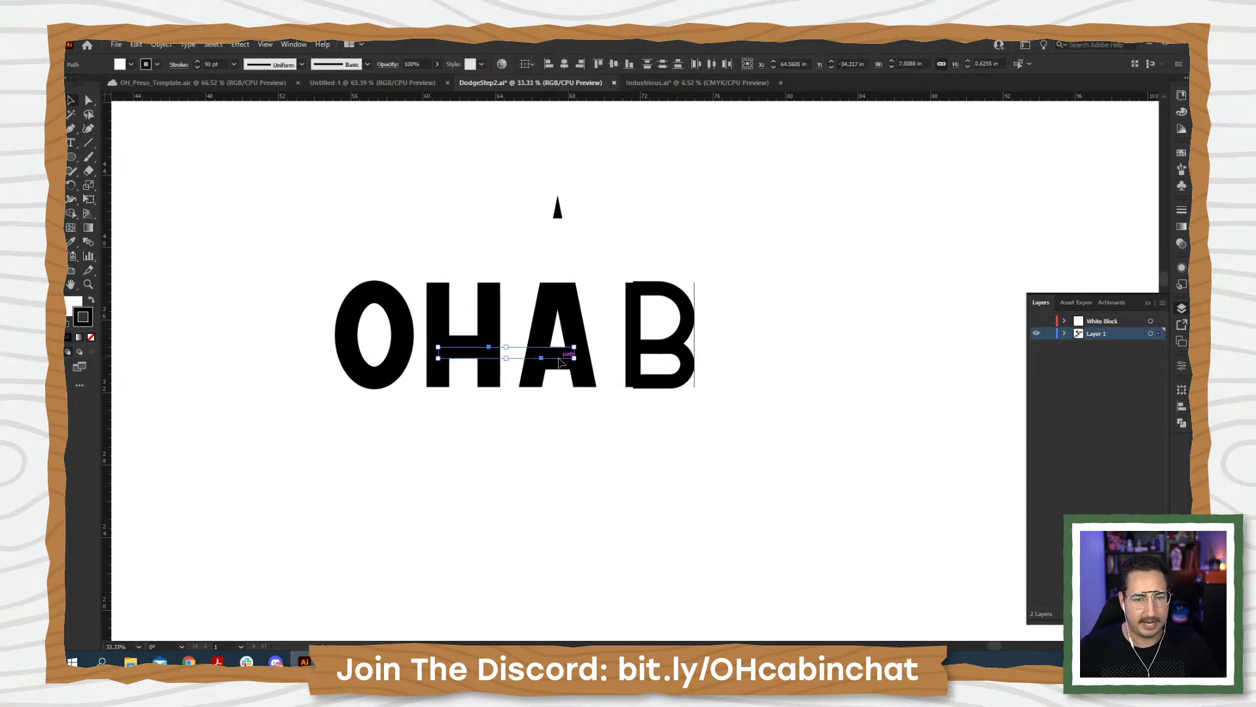
{"action": "key", "text": "shift+Up"}
{"action": "key", "text": "shift+Up"}
{"action": "left_click", "coordinate": [535, 512]}
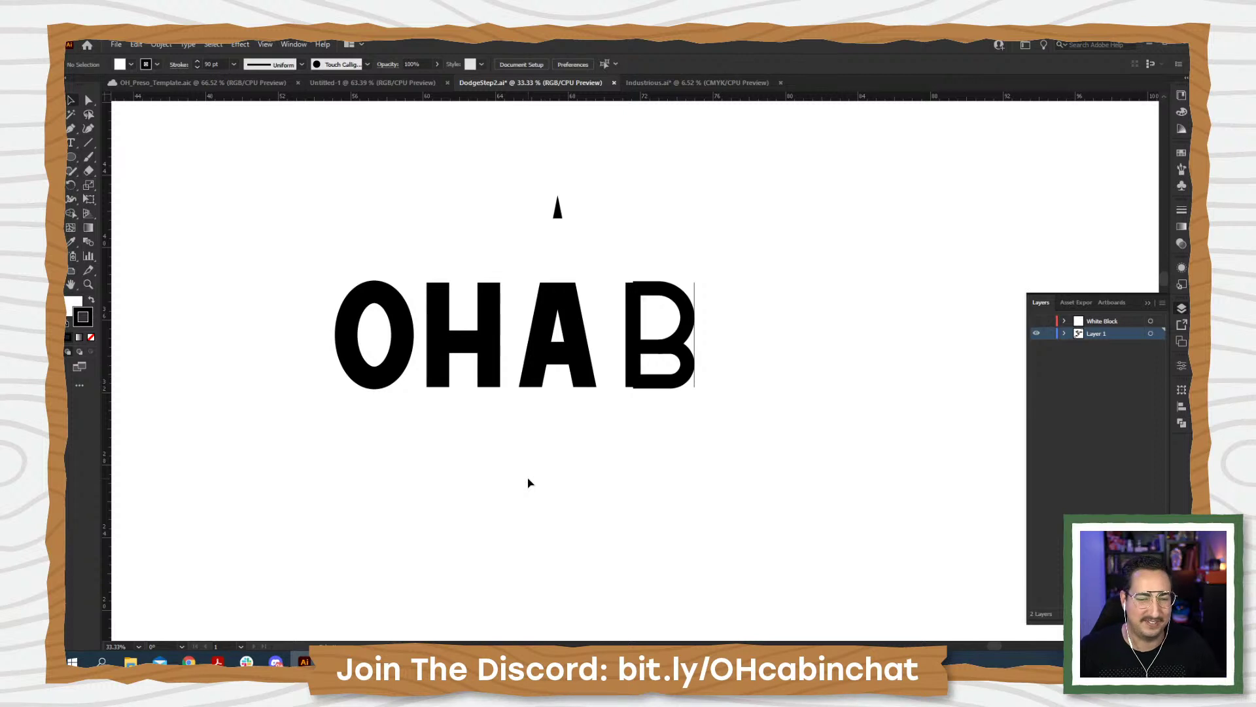
- Extend the white masking rectangle above the letters upward until it covers the A's protruding apex
{"action": "left_click", "coordinate": [471, 241]}
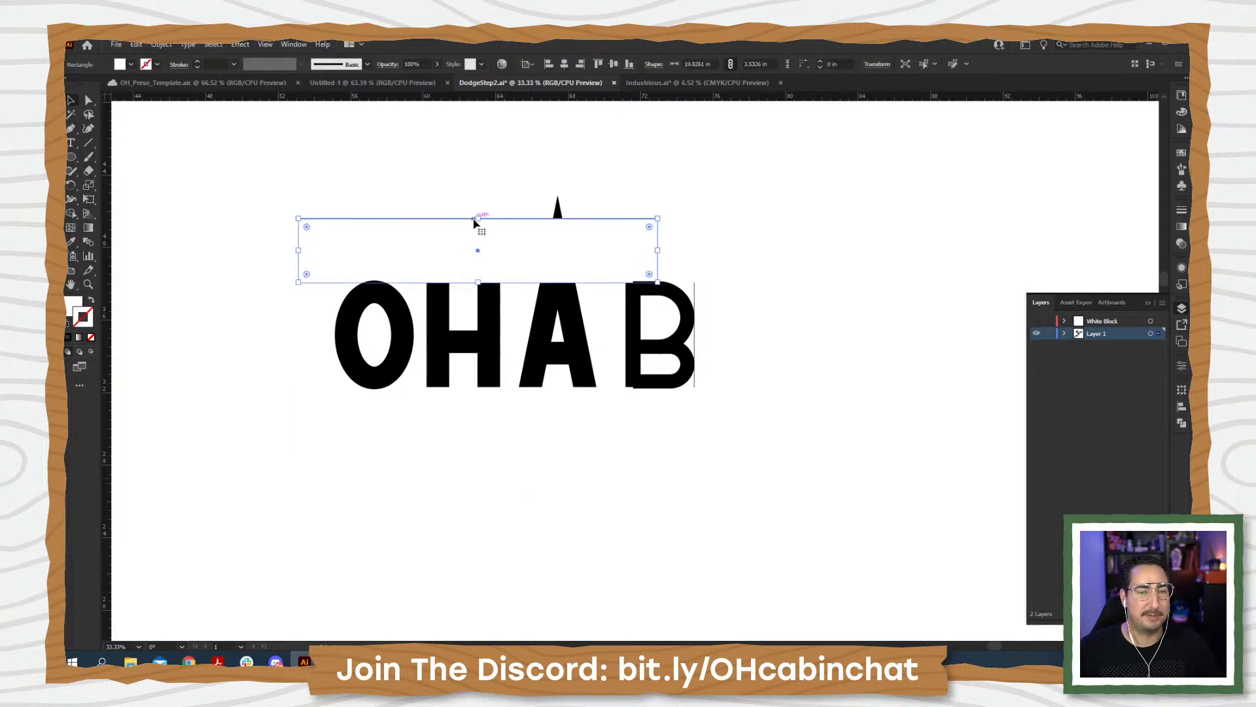
{"action": "left_click_drag", "start_coordinate": [476, 220], "coordinate": [481, 191]}
{"action": "left_click", "coordinate": [569, 491]}
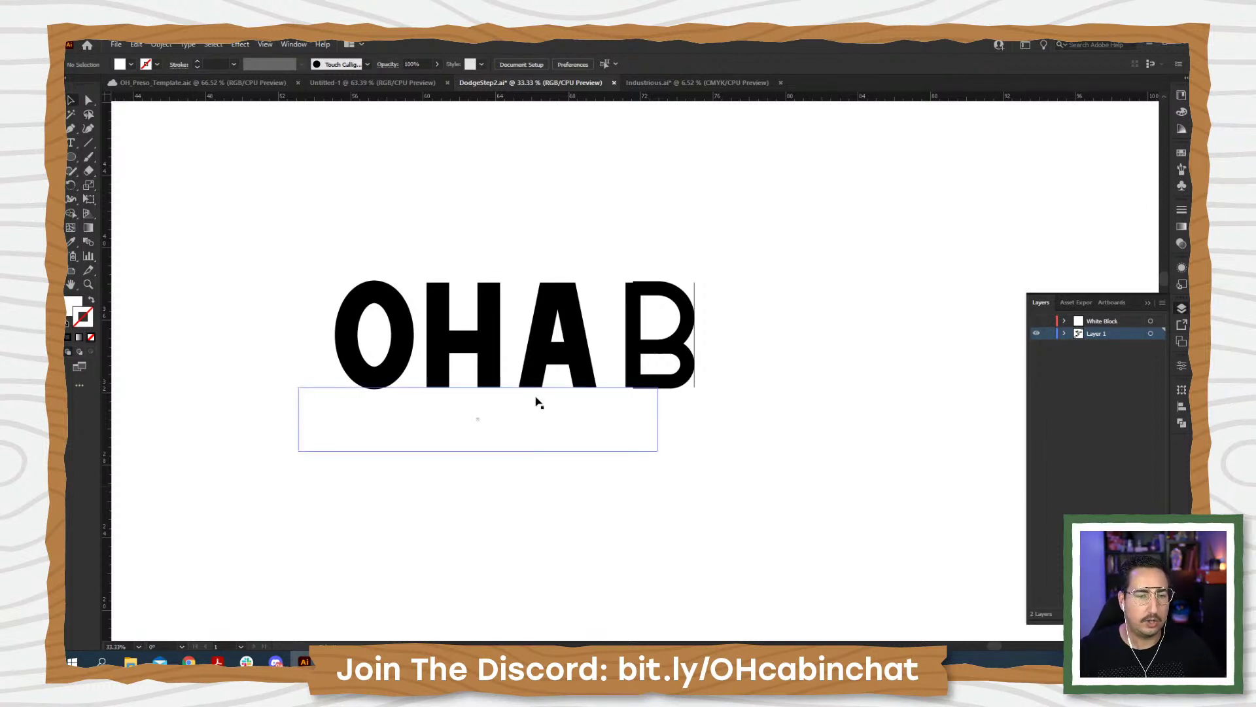
- Duplicate the H's stems and crossbar into the empty space left of the O
{"action": "left_click_drag", "start_coordinate": [499, 355], "coordinate": [499, 358]}
{"action": "left_click_drag", "start_coordinate": [465, 382], "coordinate": [415, 367]}
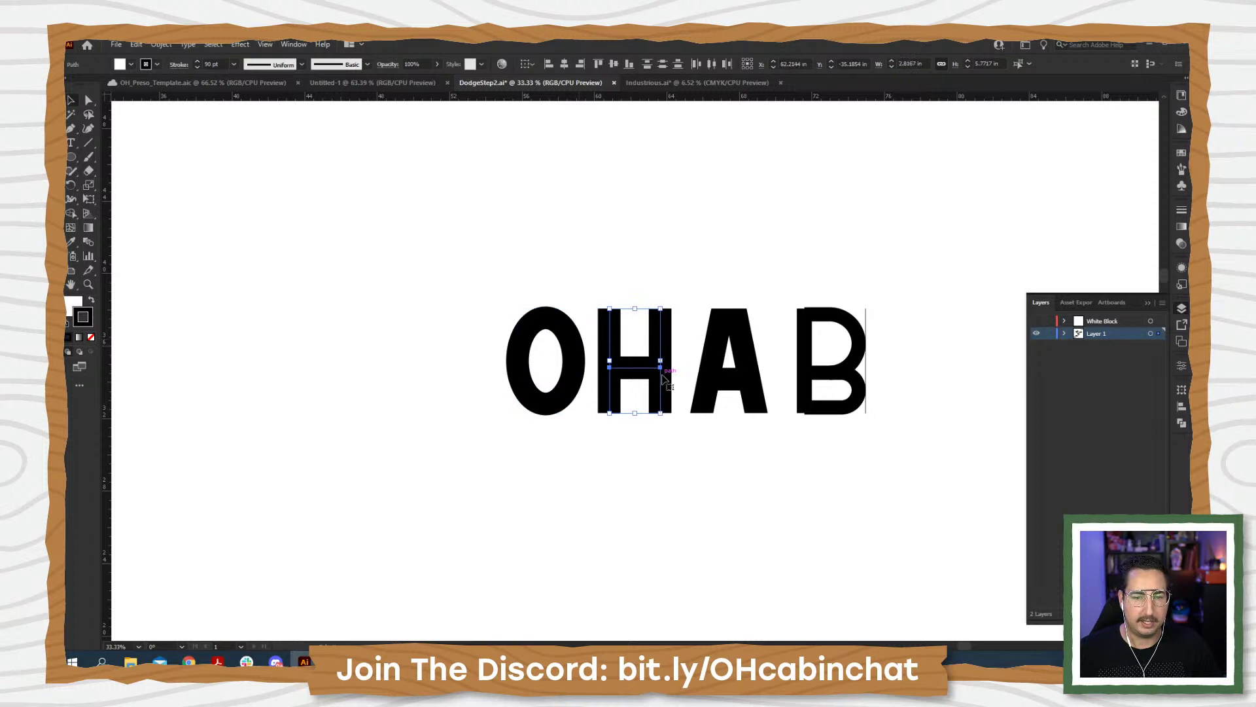
{"action": "left_click_drag", "start_coordinate": [664, 366], "coordinate": [427, 367], "text": "alt"}
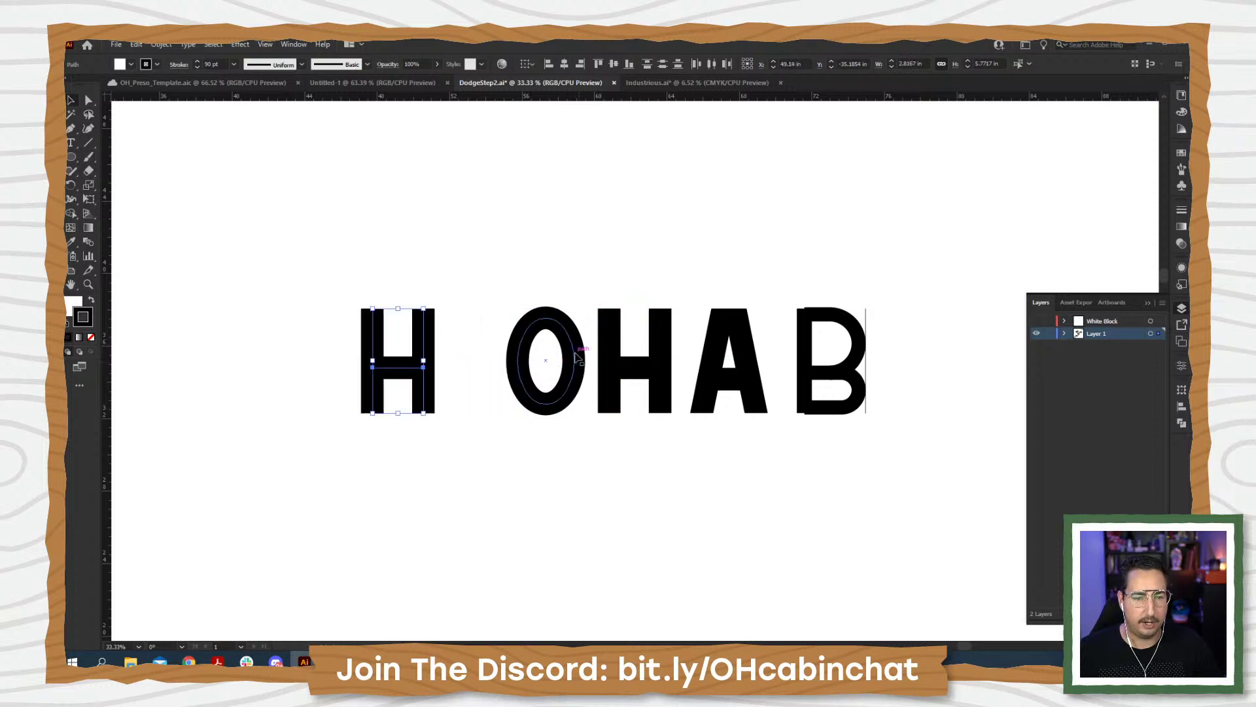
- Delete the left and bottom anchors of the O's ellipse, leaving only its upper-right quarter arc
{"action": "left_click", "coordinate": [576, 357]}
{"action": "key", "text": "z"}
{"action": "left_click", "coordinate": [509, 361]}
{"action": "left_click", "coordinate": [638, 377]}
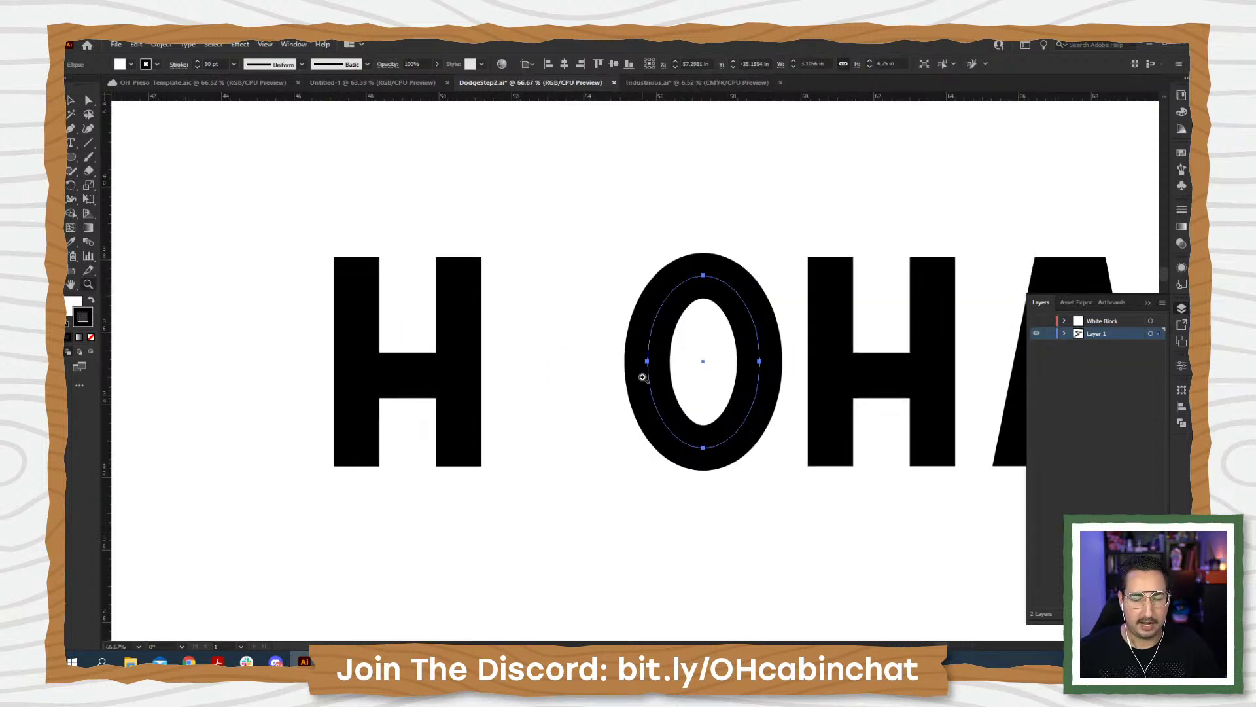
{"action": "left_click_drag", "start_coordinate": [741, 392], "coordinate": [715, 369]}
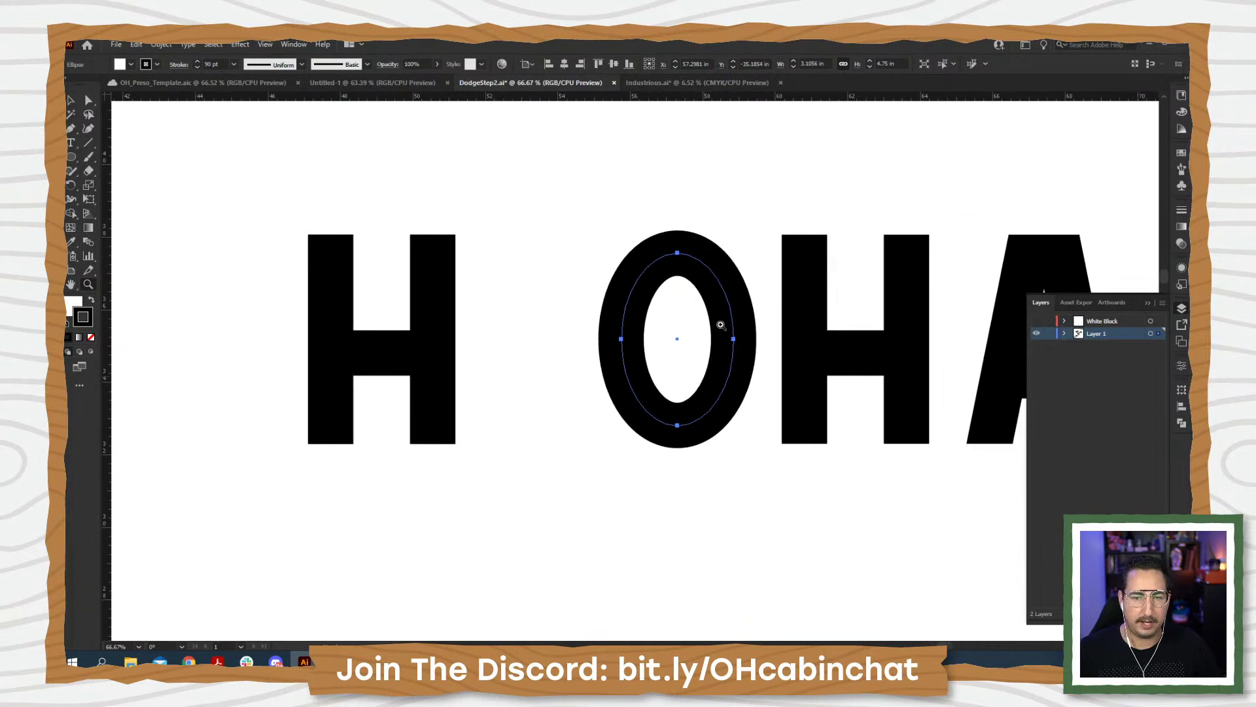
{"action": "key", "text": "a"}
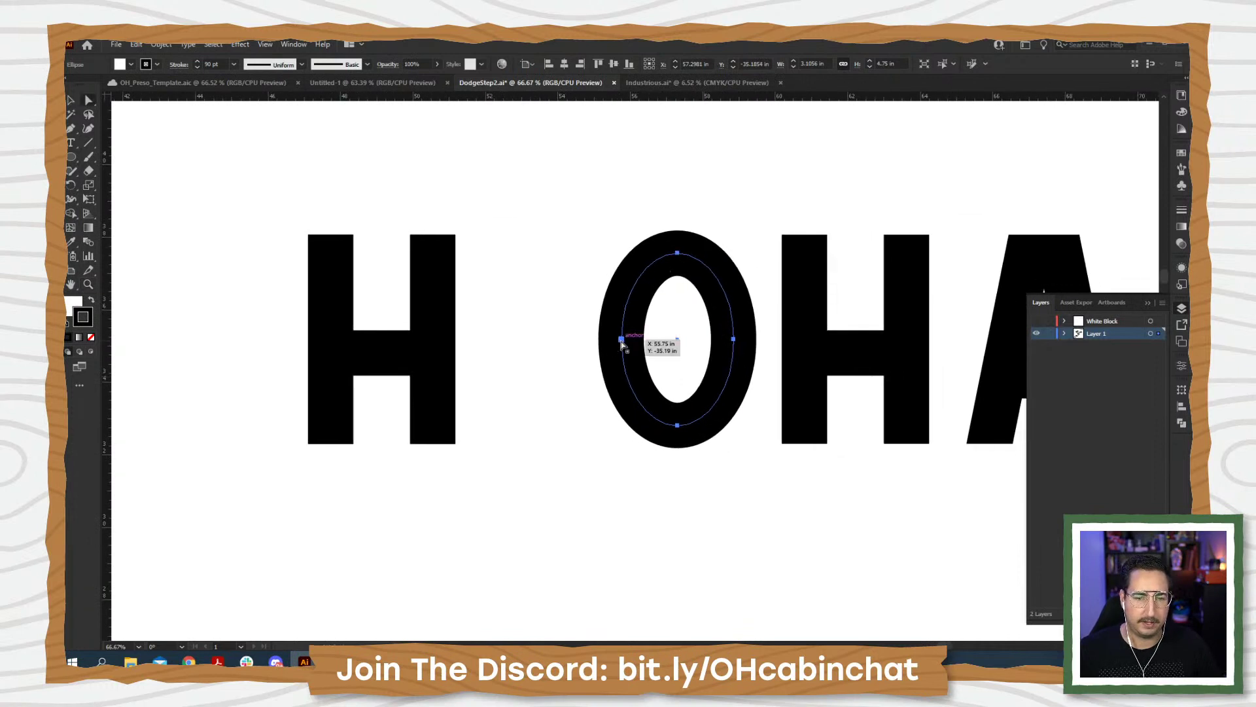
{"action": "left_click", "coordinate": [621, 339]}
{"action": "left_click", "coordinate": [678, 425], "text": "shift"}
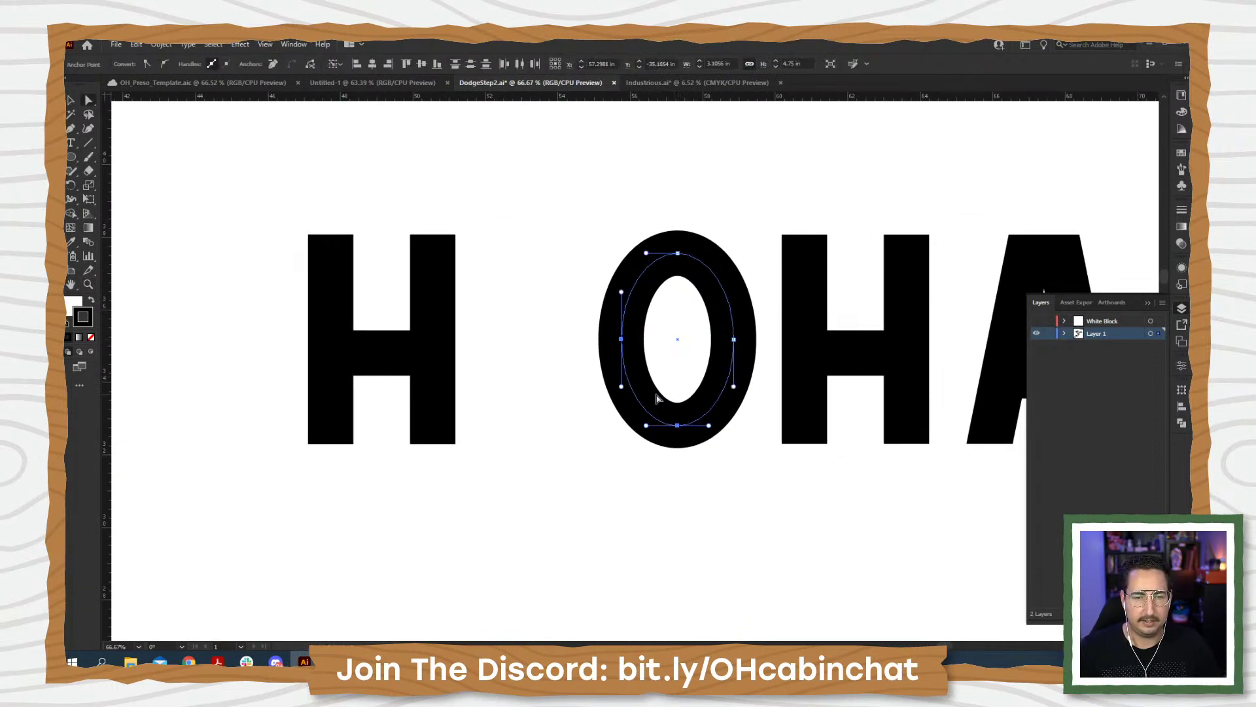
{"action": "key", "text": "Delete"}
{"action": "key", "text": "v"}
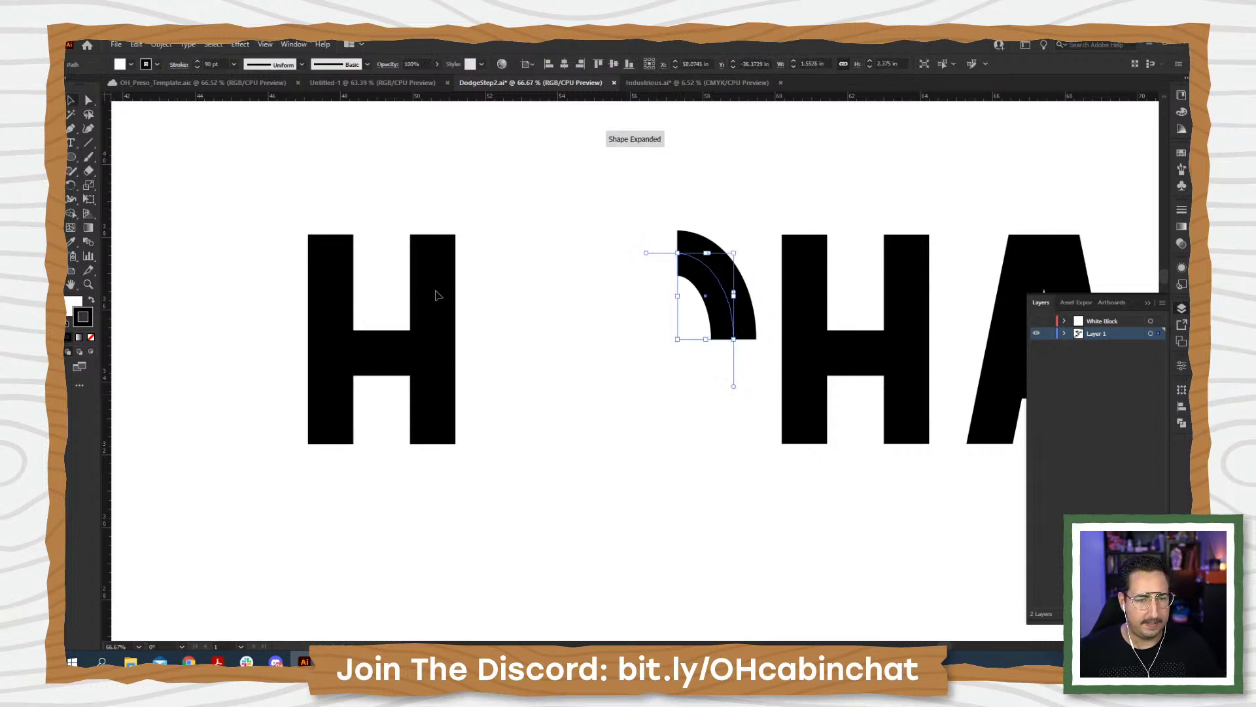
- Move the quarter arc onto the lower part of the copied H's right stem, ending at the baseline, and show the guides
{"action": "left_click_drag", "start_coordinate": [711, 273], "coordinate": [440, 380]}
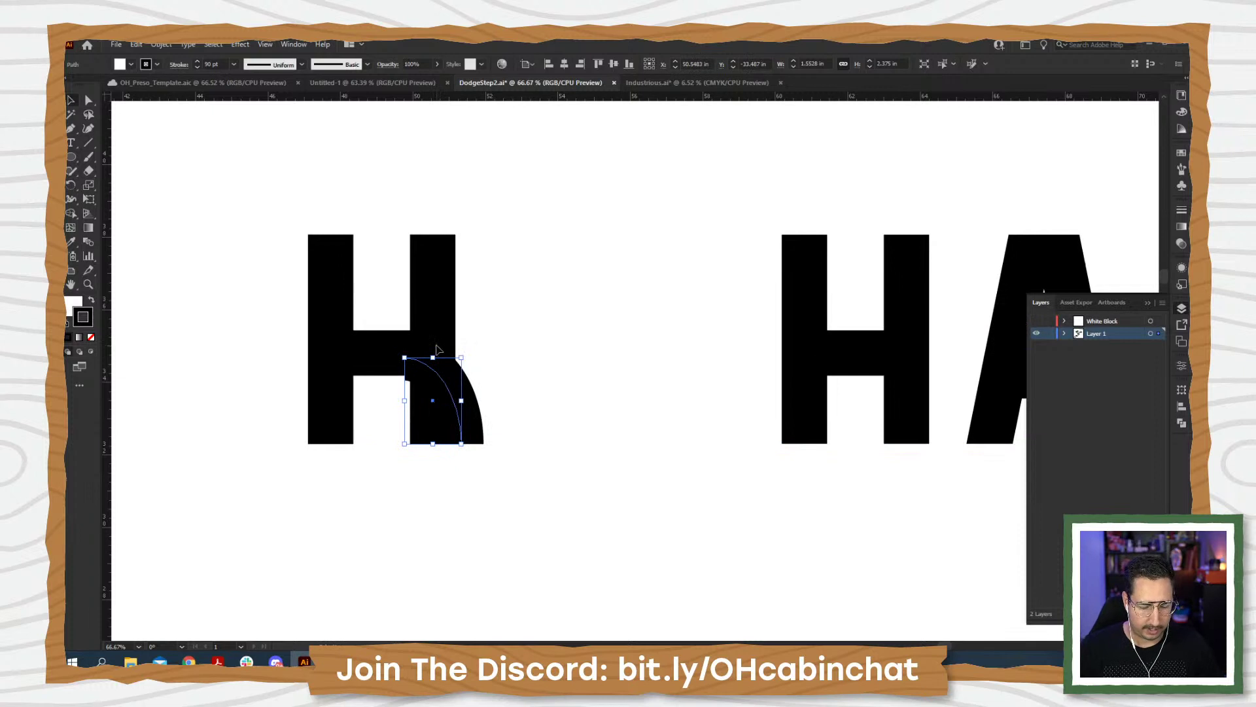
{"action": "key", "text": "ctrl+semicolon"}
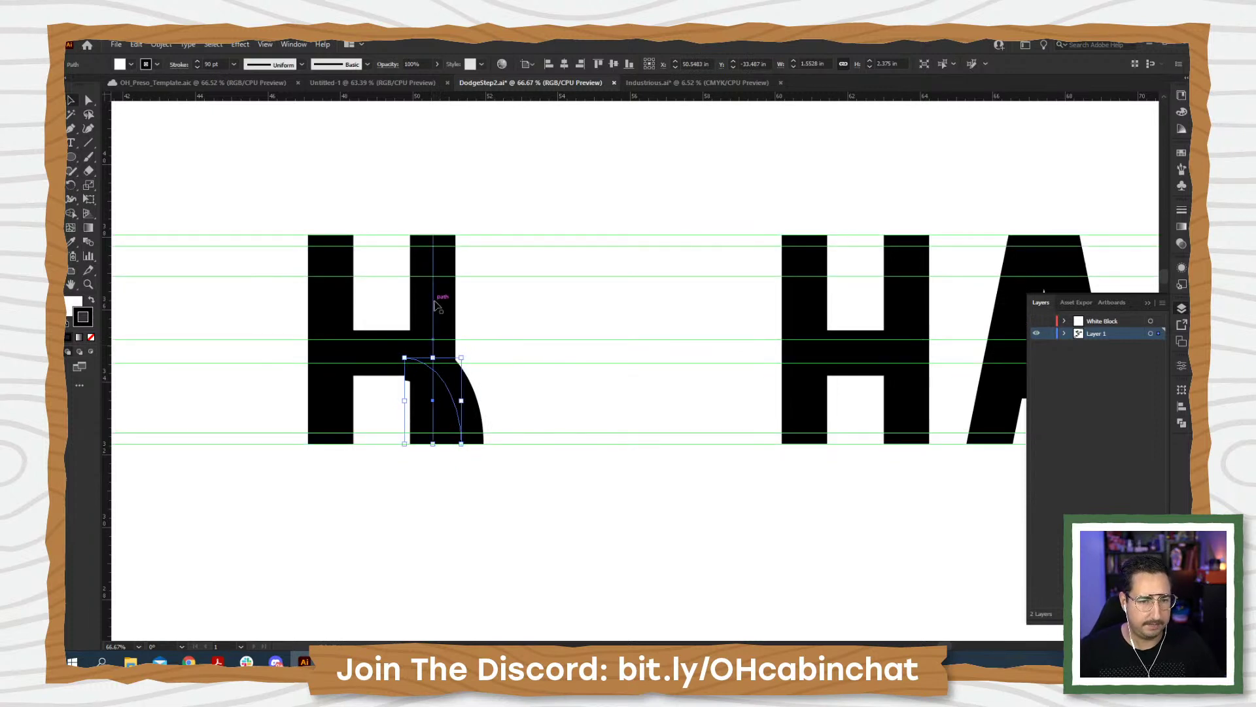
{"action": "left_click", "coordinate": [436, 305]}
{"action": "key", "text": "Delete"}
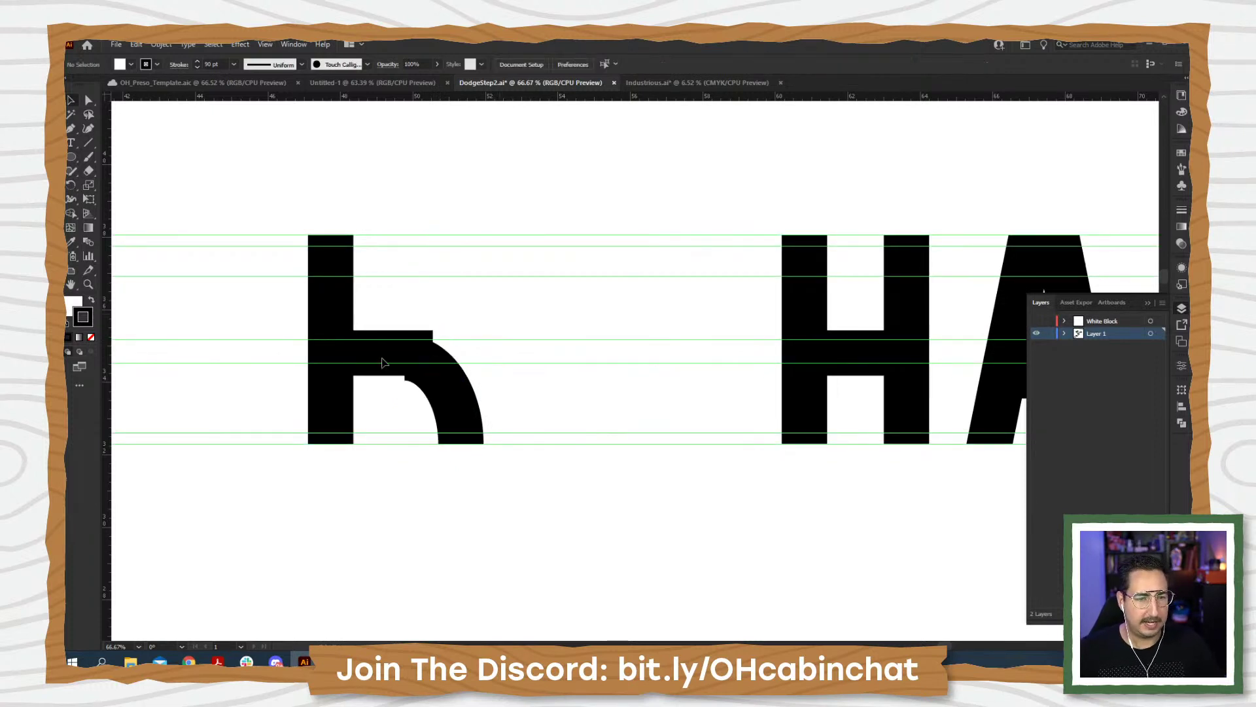
{"action": "left_click", "coordinate": [404, 357]}
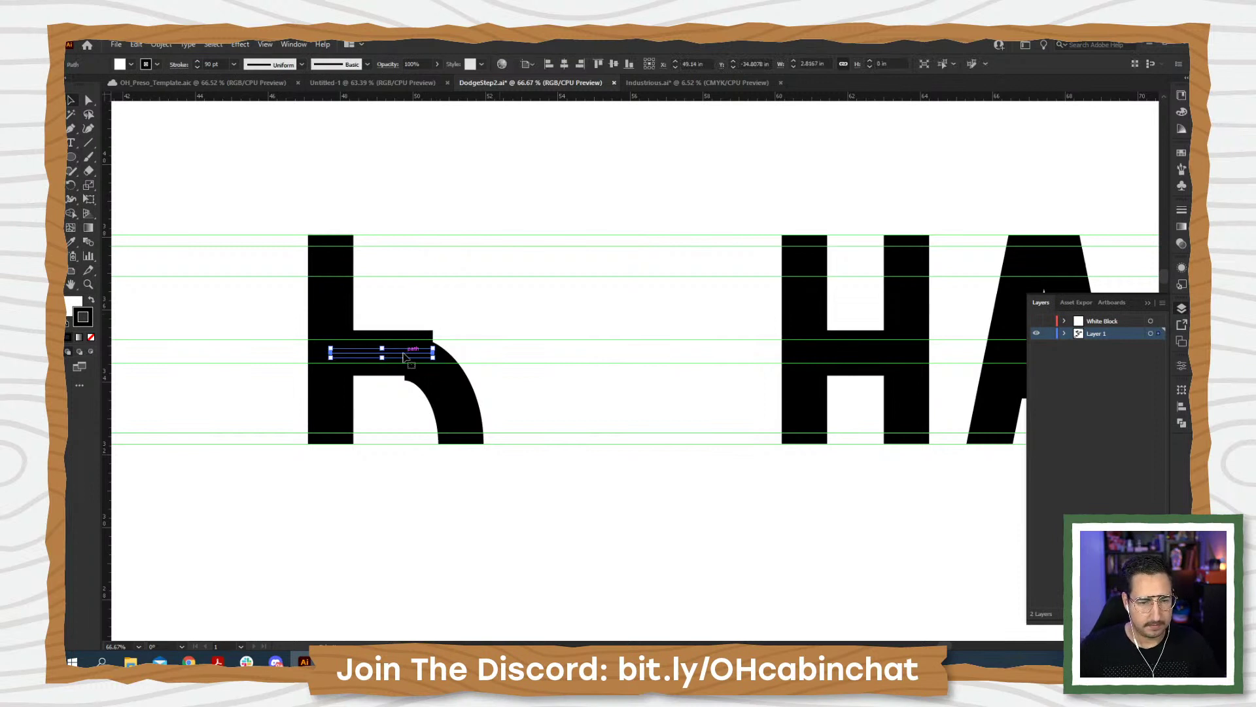
{"action": "key", "text": "Delete"}
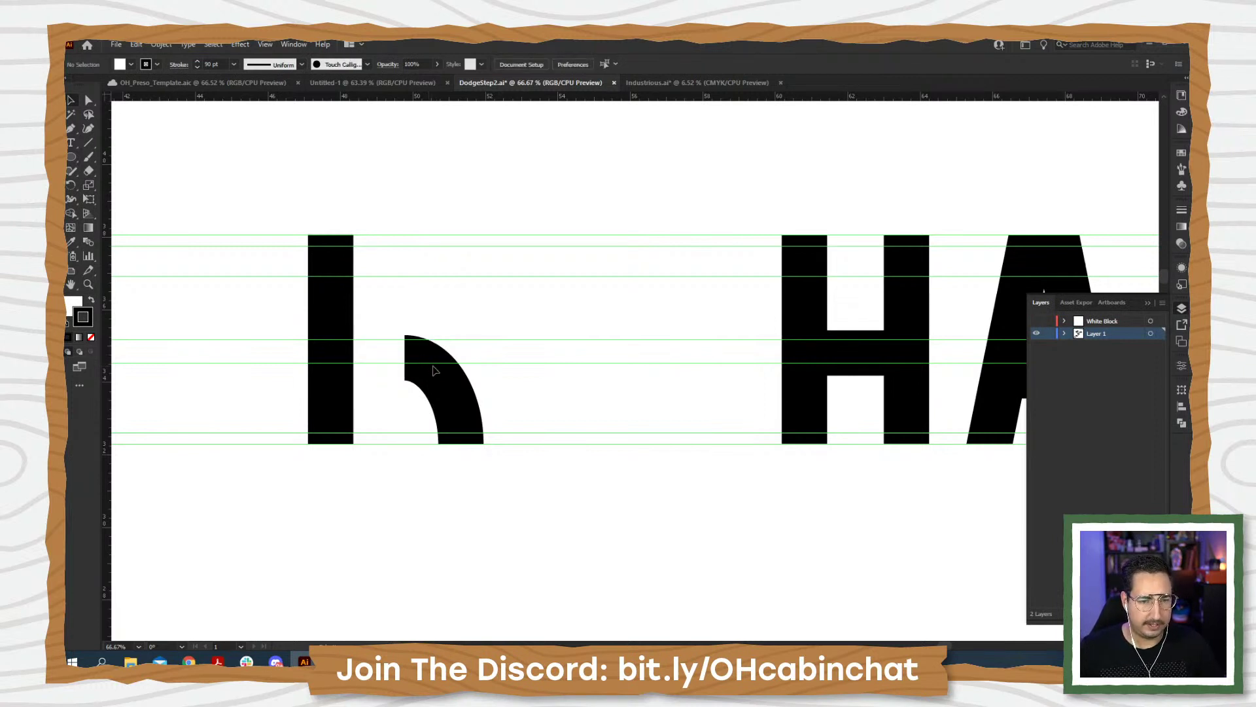
{"action": "key", "text": "ctrl+z"}
{"action": "key", "text": "ctrl+z"}
- Move the arc about 0.8 in left to align with the copied H's right stem, and delete that stem and its crossbar
{"action": "left_click_drag", "start_coordinate": [457, 416], "coordinate": [429, 415]}
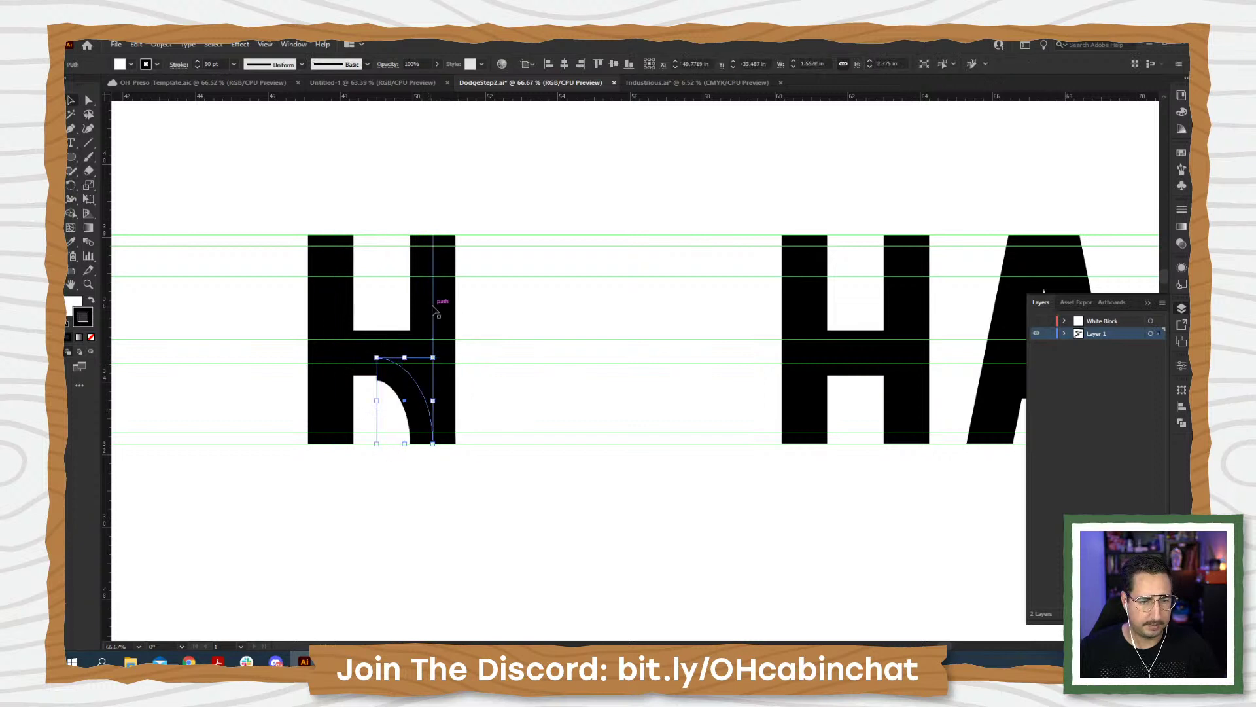
{"action": "left_click", "coordinate": [433, 308]}
{"action": "left_click", "coordinate": [364, 354]}
{"action": "key", "text": "Delete"}
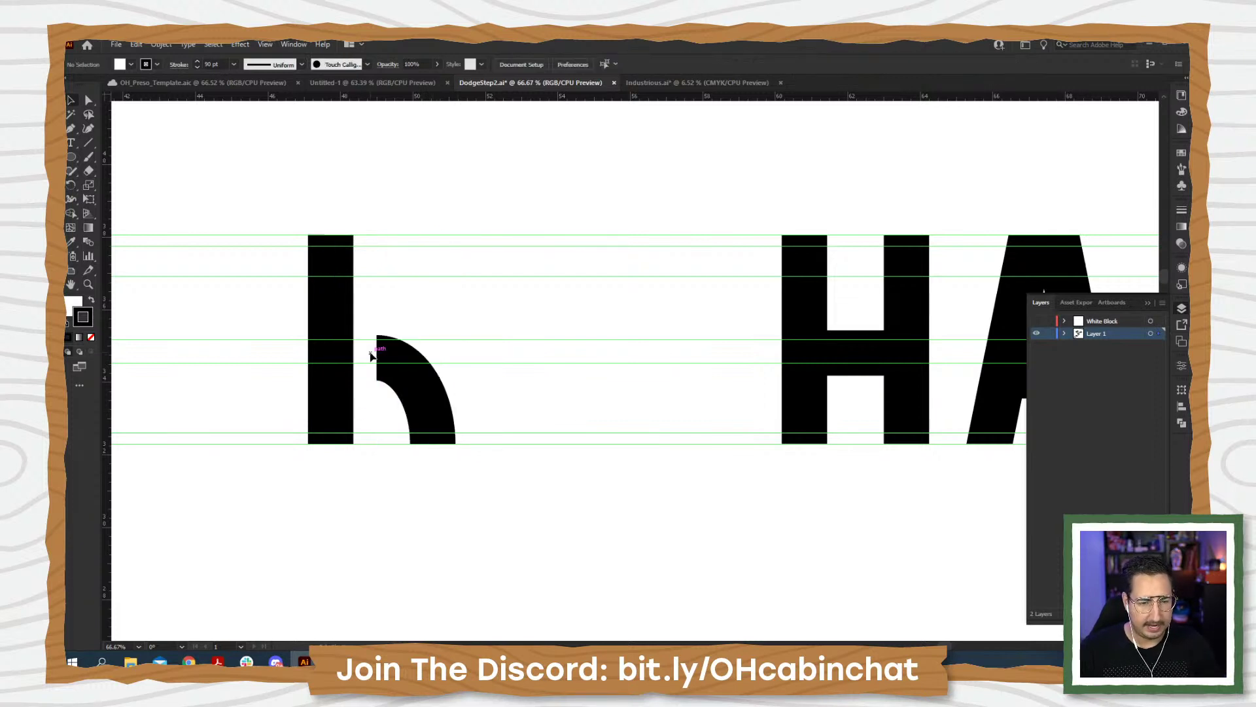
- Extend the arc's upper end with a straight horizontal segment to the centre of the stem
{"action": "key", "text": "p"}
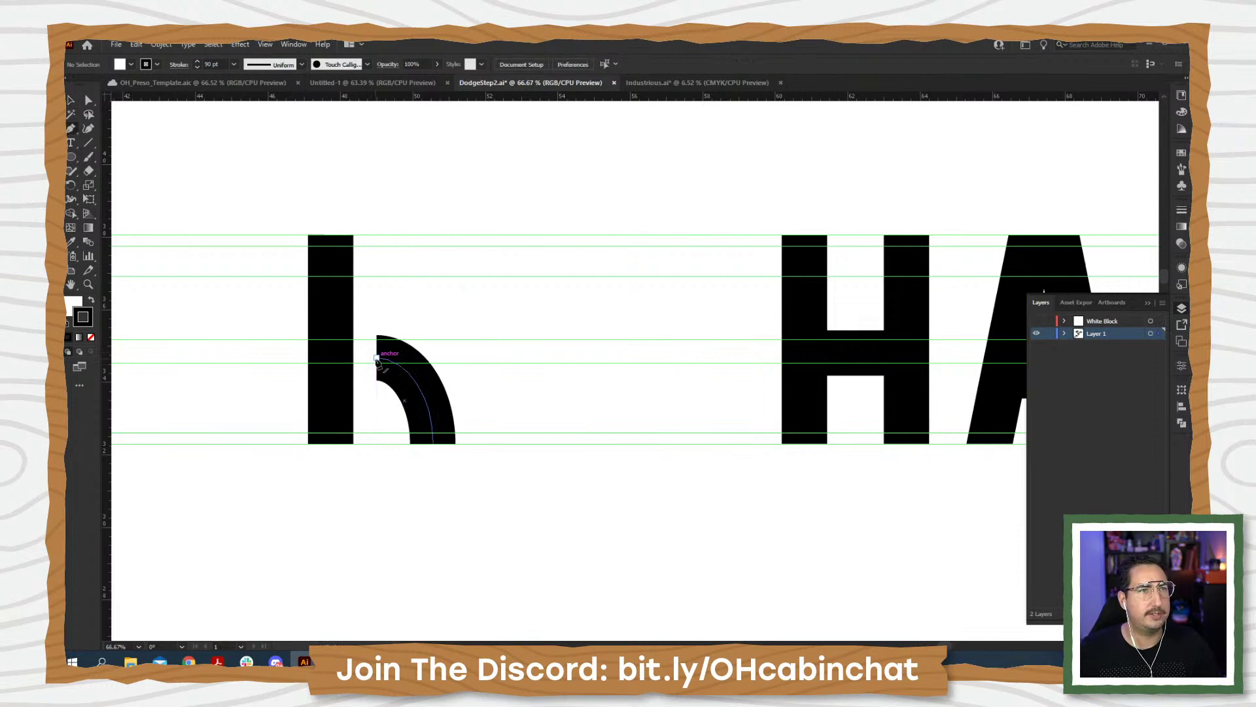
{"action": "left_click", "coordinate": [378, 357]}
{"action": "left_click", "coordinate": [331, 357]}
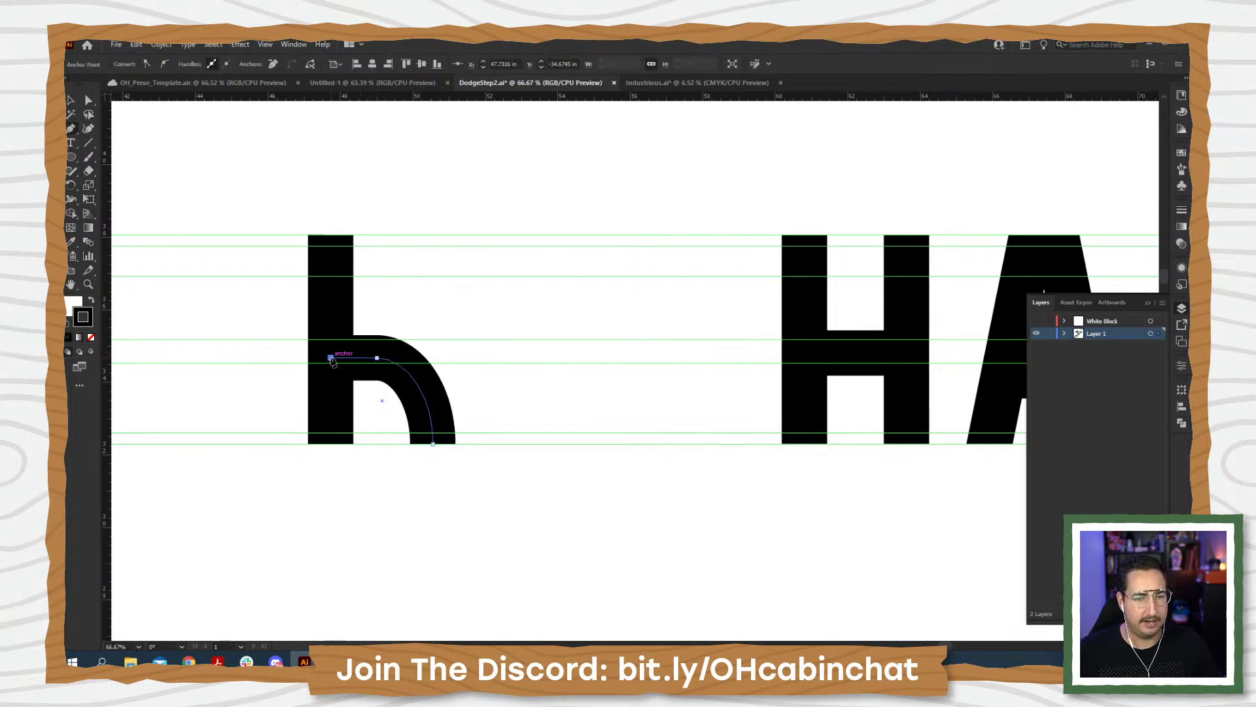
{"action": "left_click", "coordinate": [464, 316]}
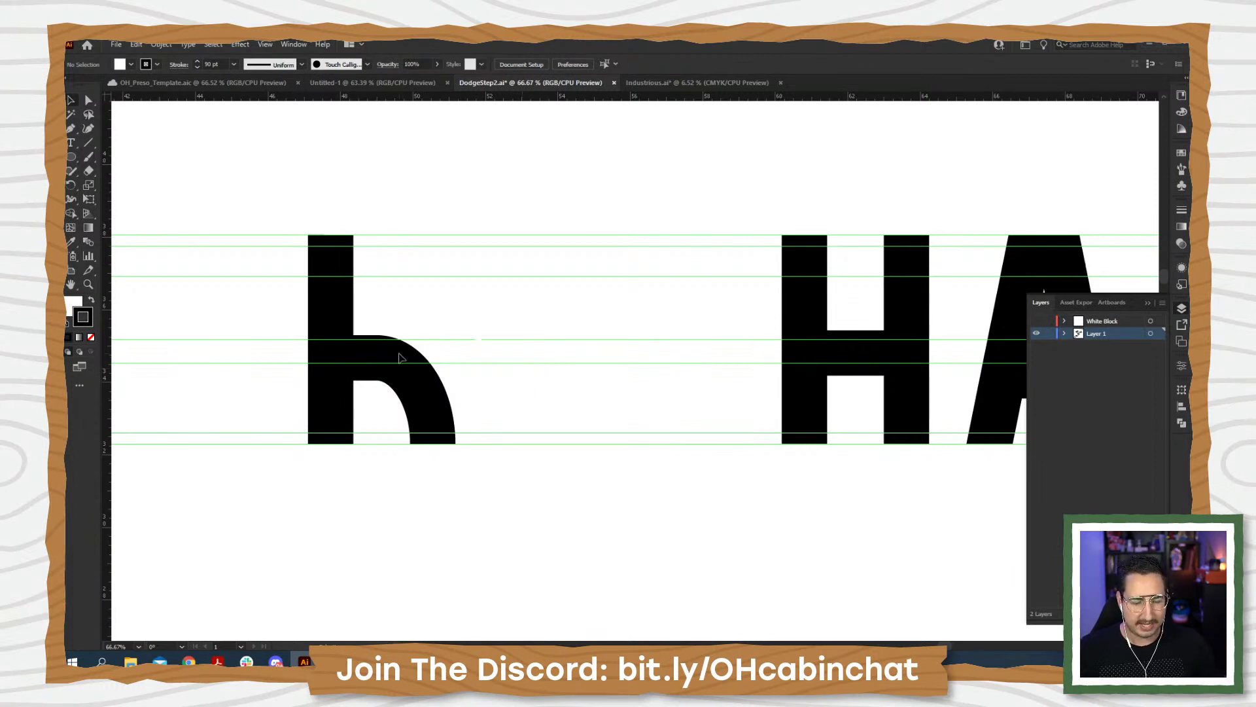
- Draw a diagonal stroke from the crossbar's junction with the arc up past the cap height to form a K
{"action": "key", "text": "p"}
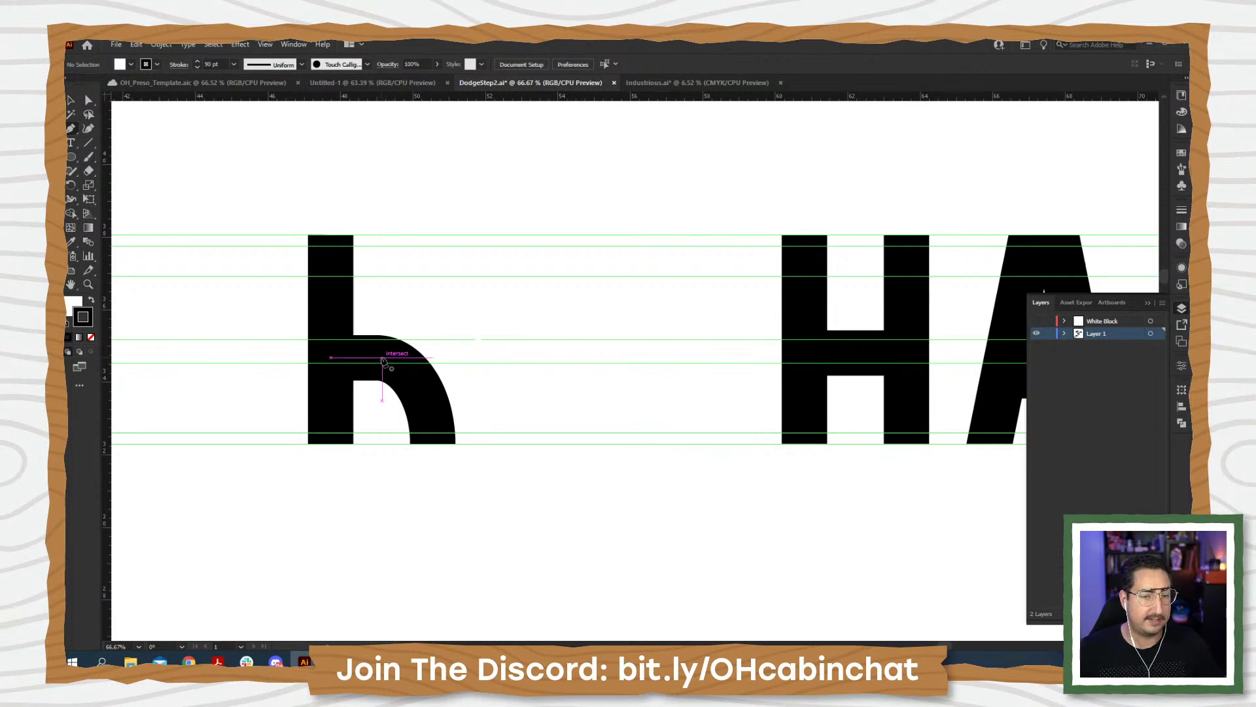
{"action": "left_click", "coordinate": [382, 357]}
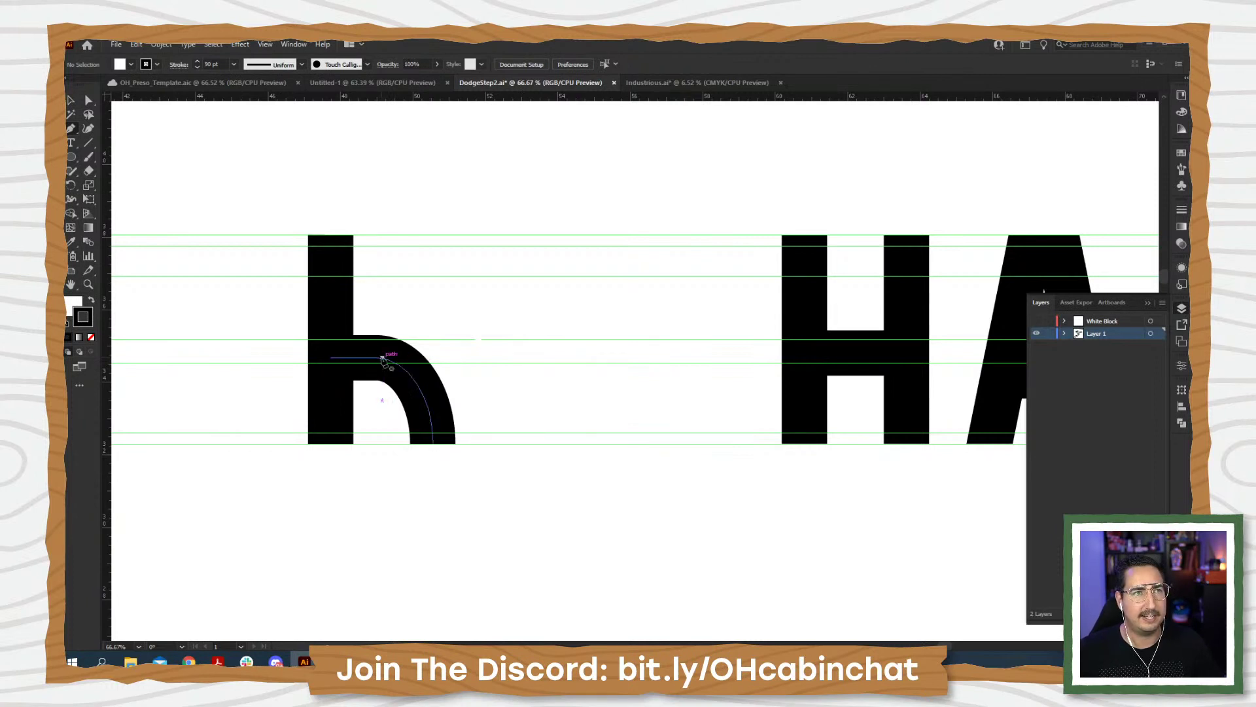
{"action": "left_click", "coordinate": [478, 196]}
{"action": "key", "text": "v"}
- Extend the white masking rectangle leftward over the K's top, place the diagonal behind it, and hide the guides
{"action": "left_click", "coordinate": [540, 189]}
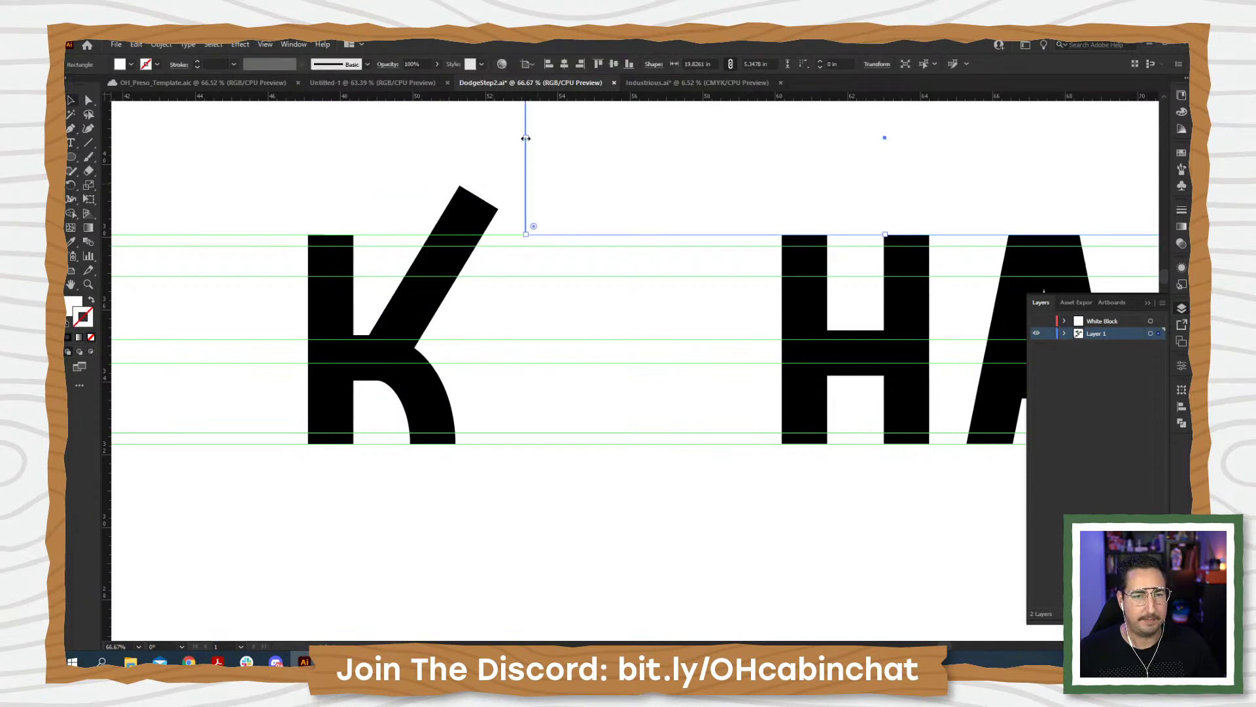
{"action": "left_click_drag", "start_coordinate": [526, 138], "coordinate": [287, 163]}
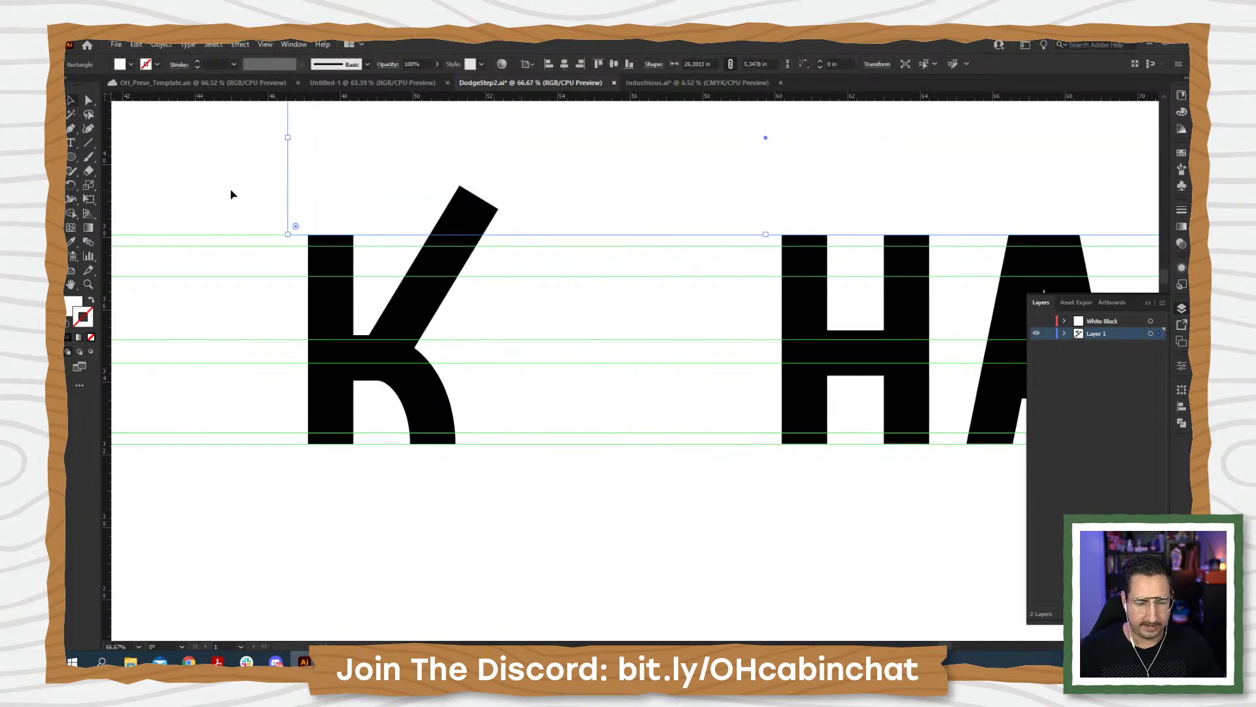
{"action": "left_click", "coordinate": [462, 301]}
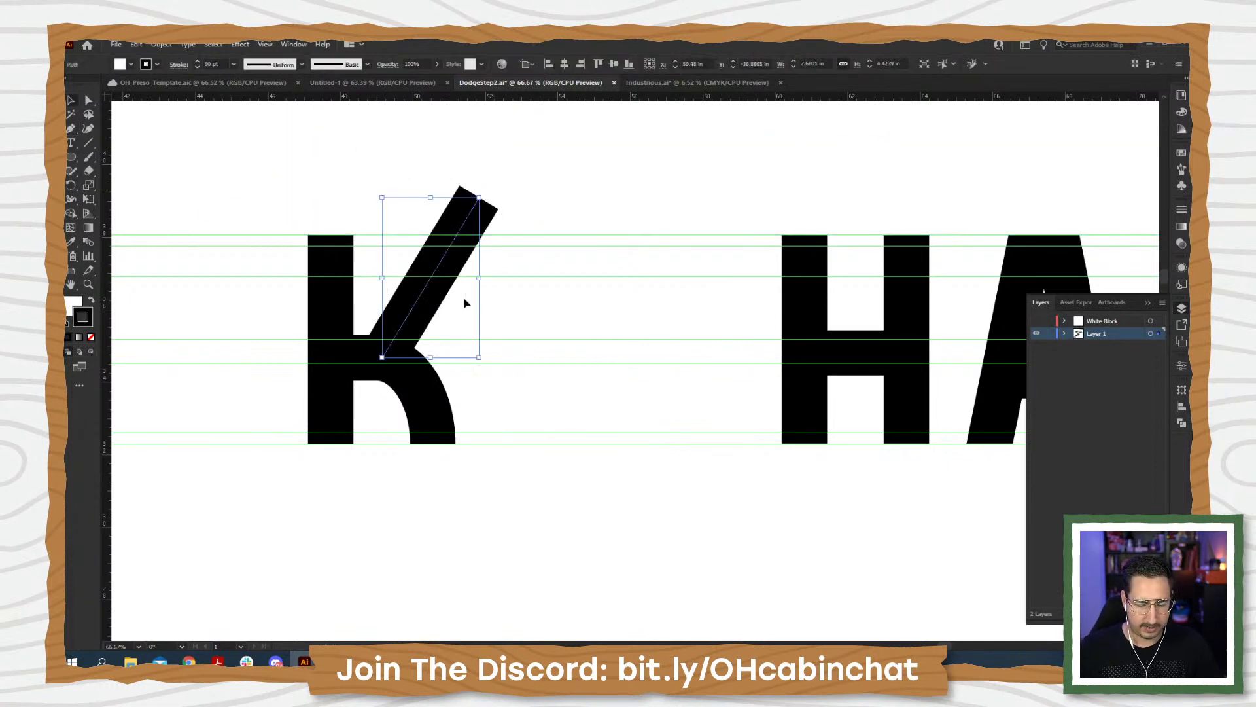
{"action": "left_click", "coordinate": [555, 335]}
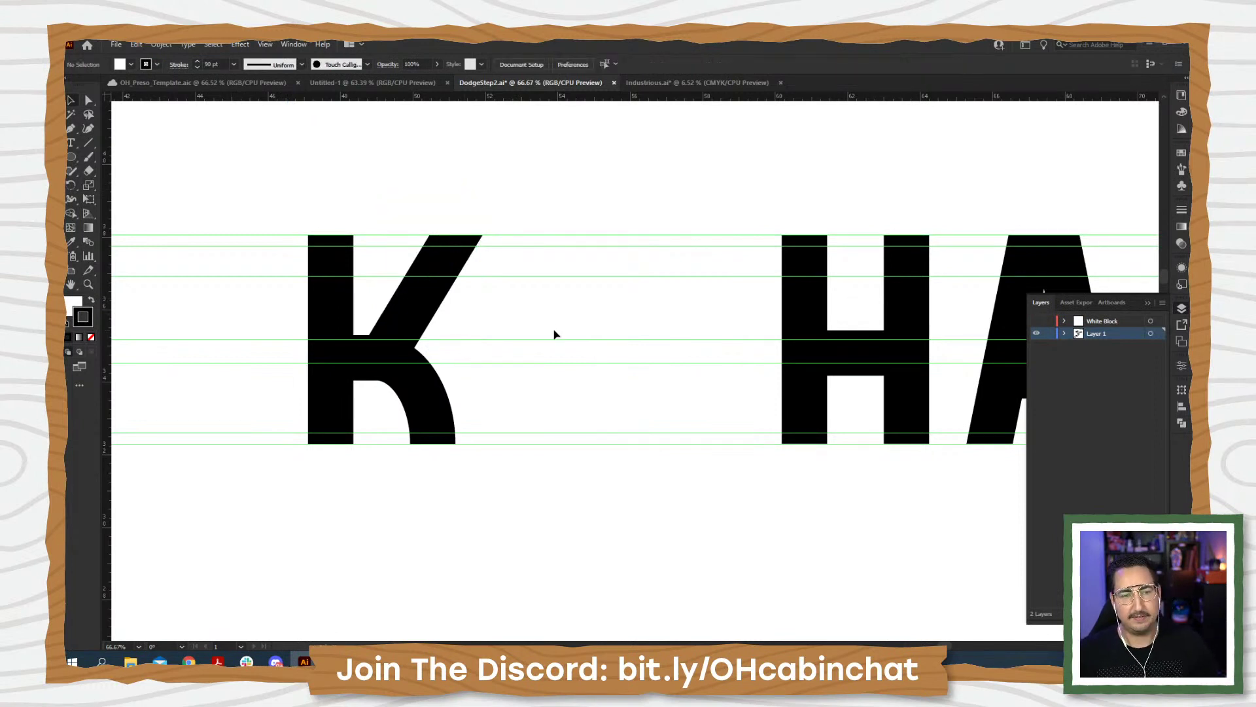
{"action": "key", "text": "ctrl+semicolon"}
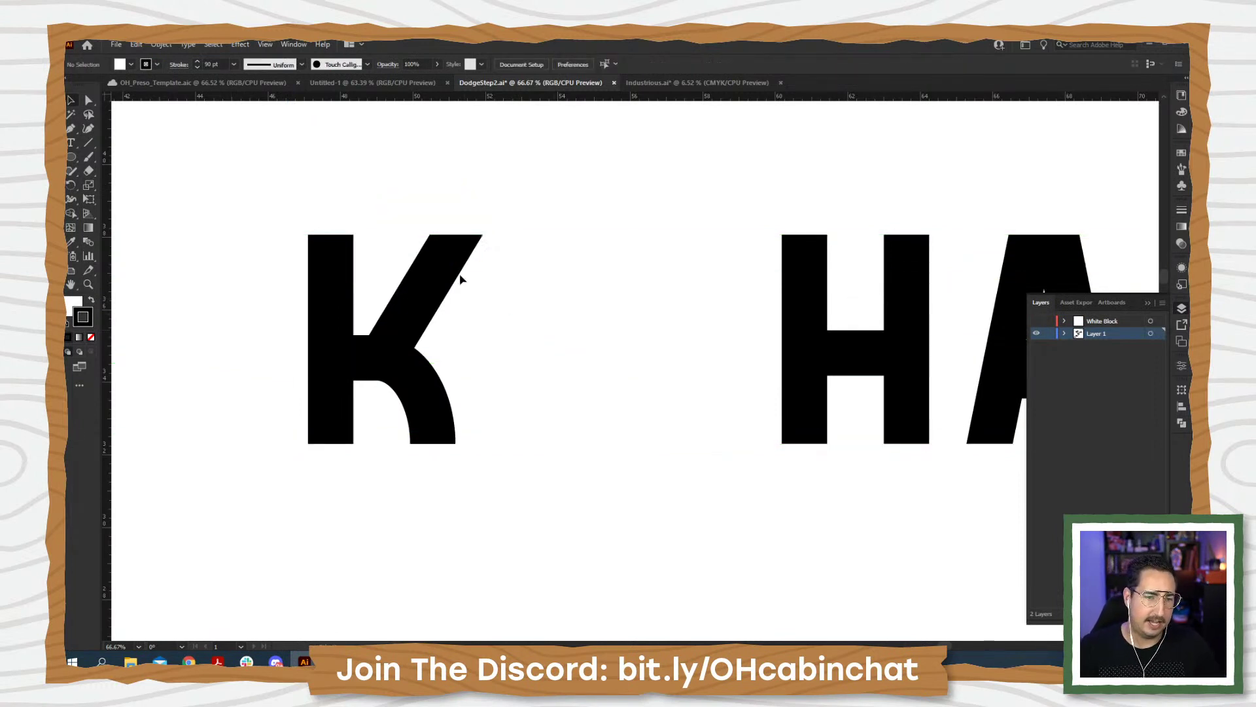
- Nudge the upper anchor of the K's diagonal about 0.56 in left to make the arm steeper
{"action": "key", "text": "a"}
{"action": "left_click", "coordinate": [449, 258]}
{"action": "left_click", "coordinate": [479, 197]}
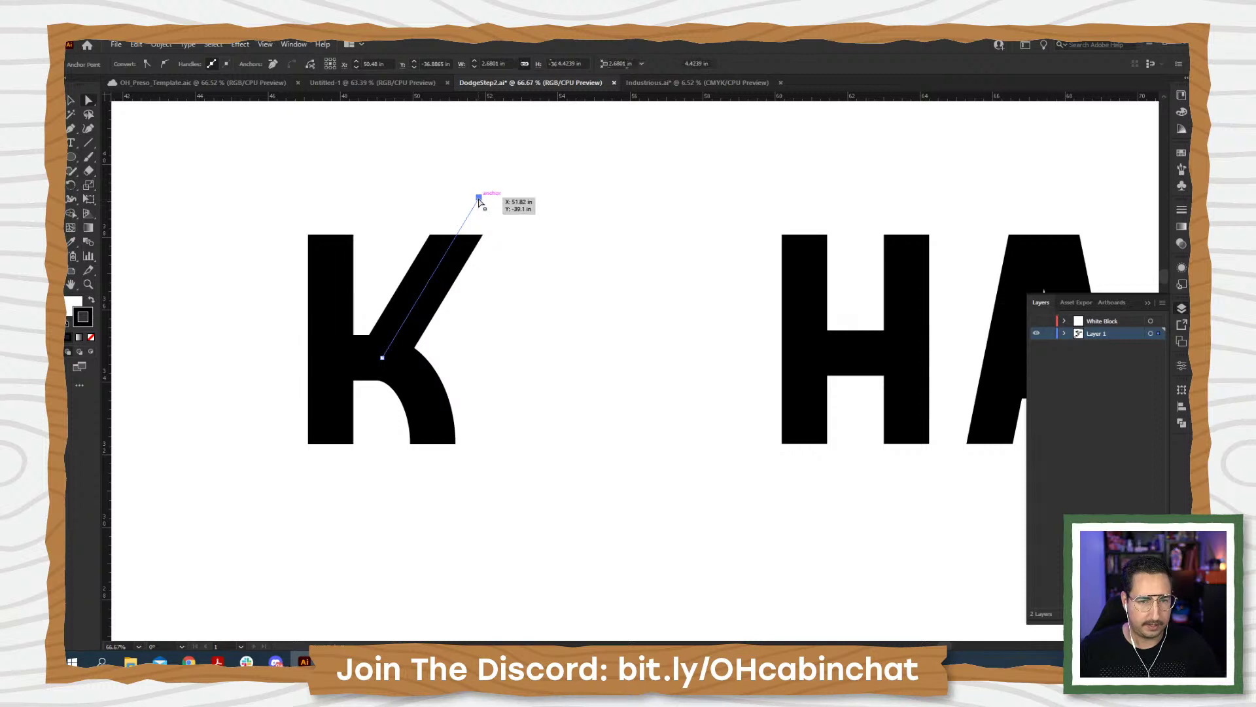
{"action": "key", "text": "shift+Left"}
{"action": "key", "text": "shift+Left"}
{"action": "key", "text": "shift+Left"}
{"action": "key", "text": "shift+Left"}
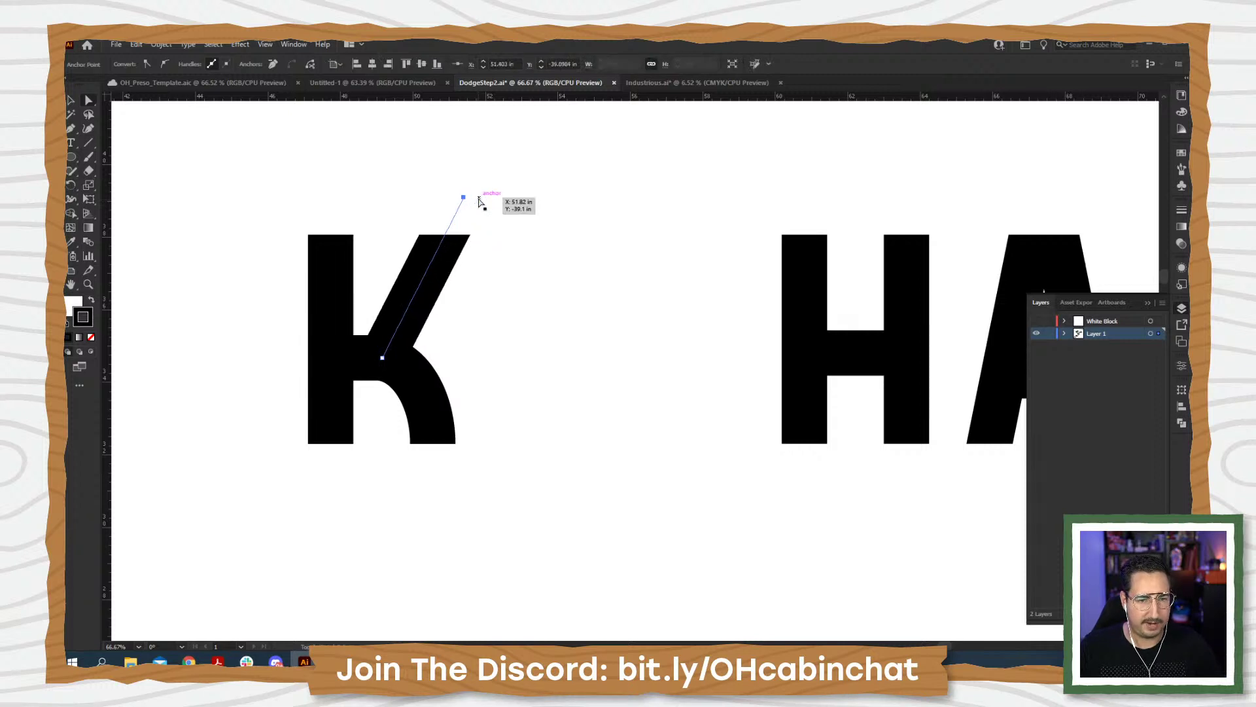
{"action": "left_click", "coordinate": [549, 367]}
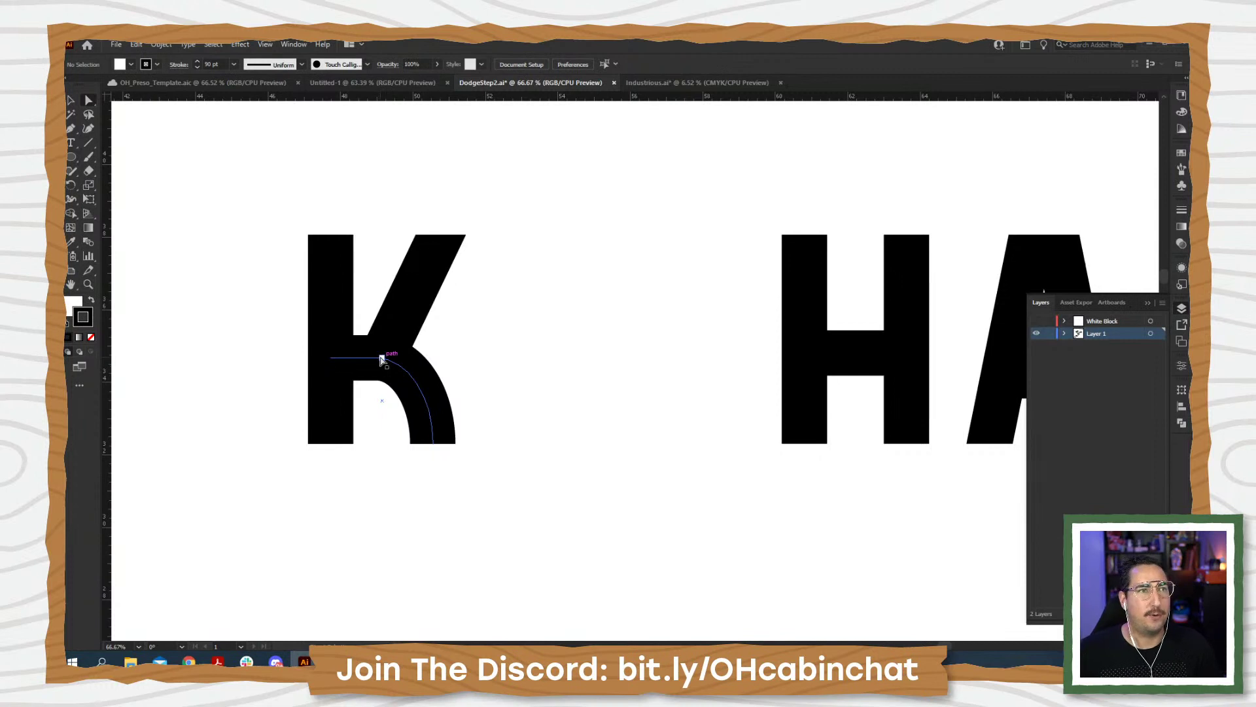
- Widen the white masking rectangle leftward to about 35 in, so it extends over the empty space left of the K
{"action": "key", "text": "v"}
{"action": "left_click_drag", "start_coordinate": [269, 281], "coordinate": [504, 409]}
{"action": "scroll", "coordinate": [658, 202], "scroll_direction": "left", "scroll_amount": 5}
{"action": "left_click", "coordinate": [570, 188]}
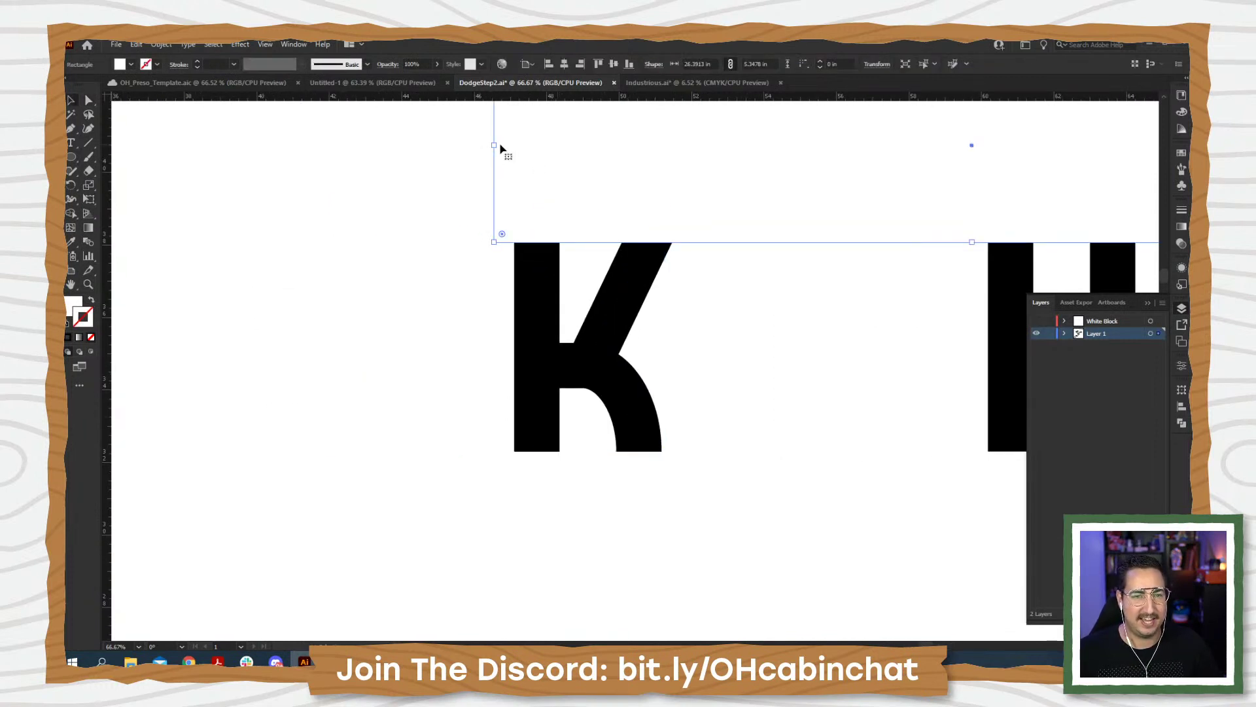
{"action": "left_click_drag", "start_coordinate": [495, 146], "coordinate": [188, 147]}
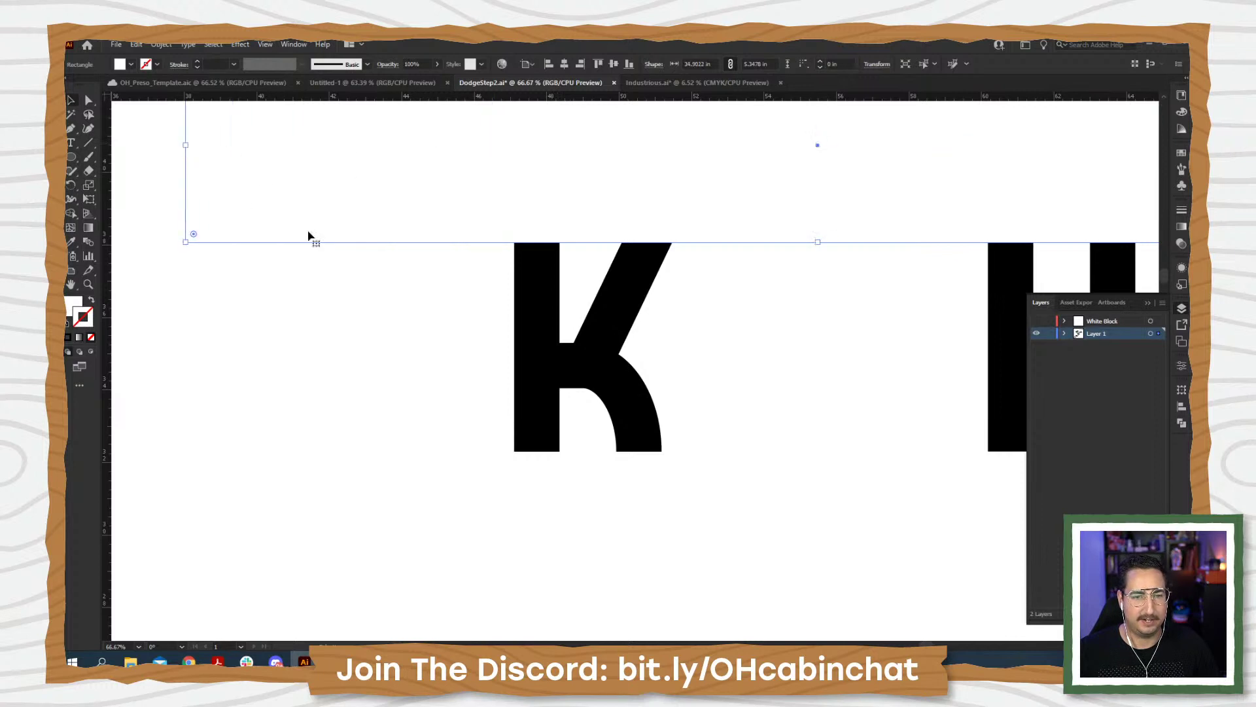
- Duplicate the K about 5.2 in to the left, and move the copy's arc up to the top of its stem
{"action": "left_click_drag", "start_coordinate": [449, 276], "coordinate": [767, 425]}
{"action": "left_click_drag", "start_coordinate": [615, 308], "coordinate": [426, 308], "text": "alt"}
{"action": "left_click", "coordinate": [472, 359]}
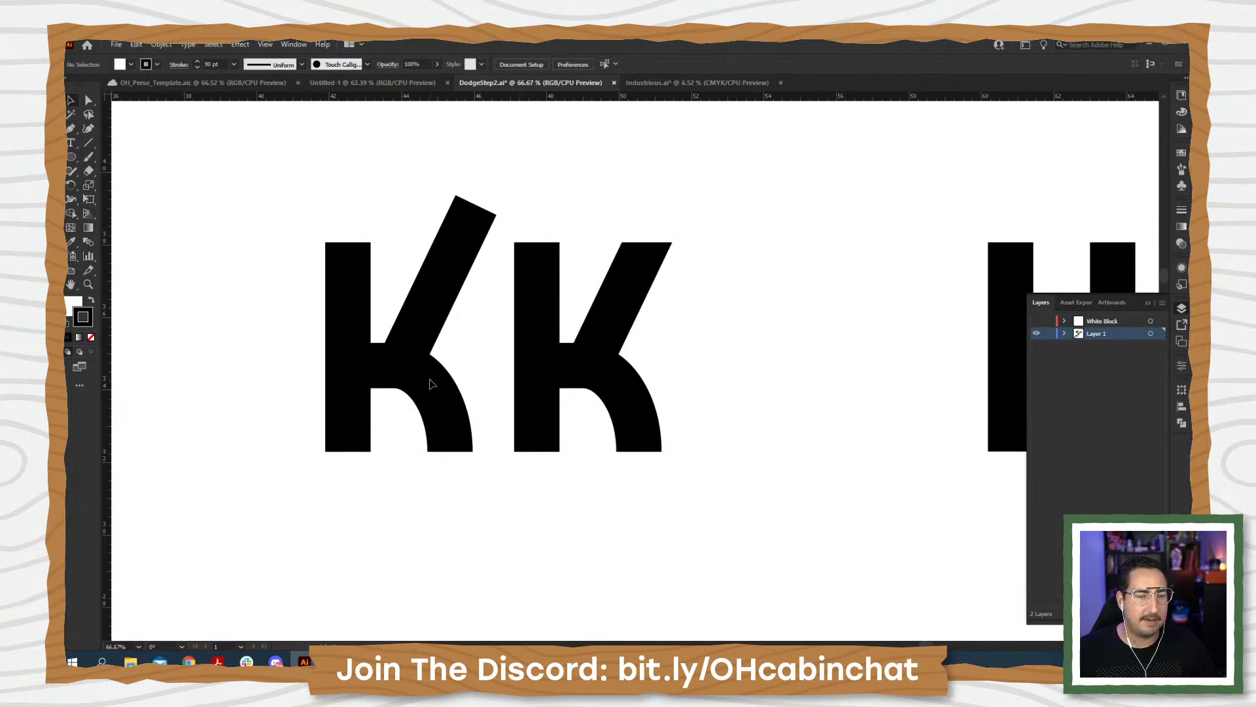
{"action": "left_click_drag", "start_coordinate": [430, 389], "coordinate": [443, 288]}
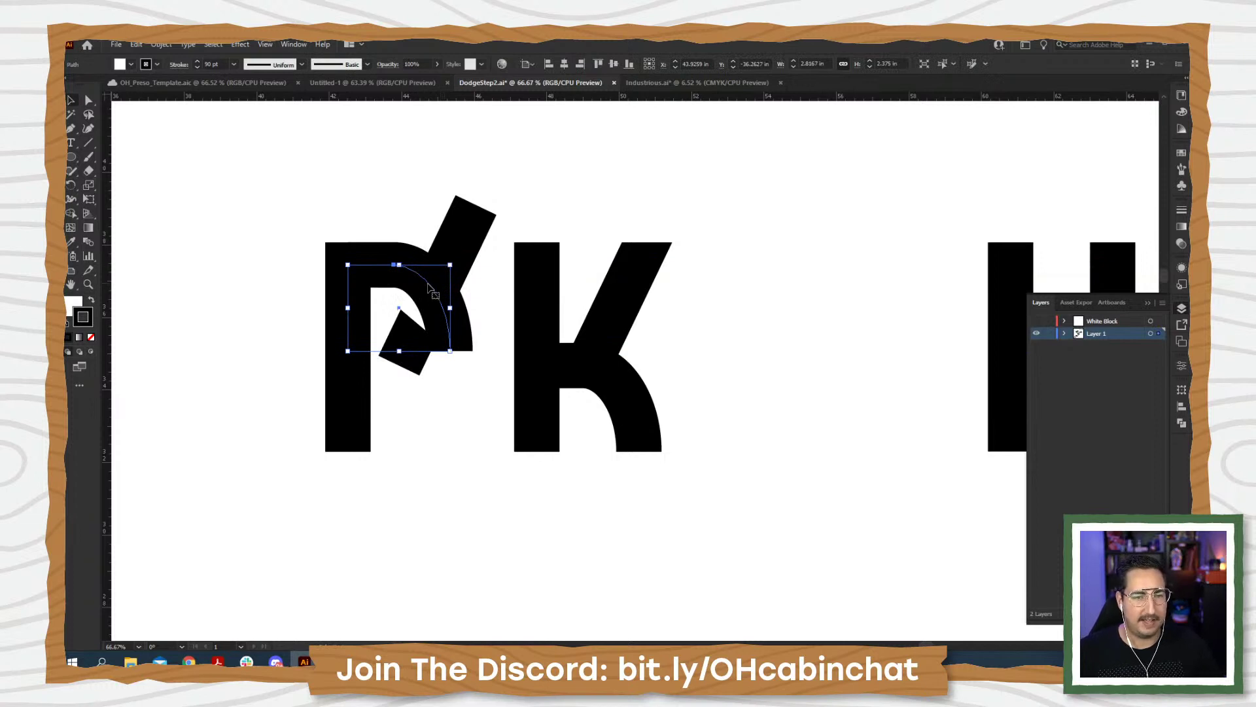
{"action": "right_click", "coordinate": [429, 288]}
{"action": "mouse_move", "coordinate": [468, 487]}
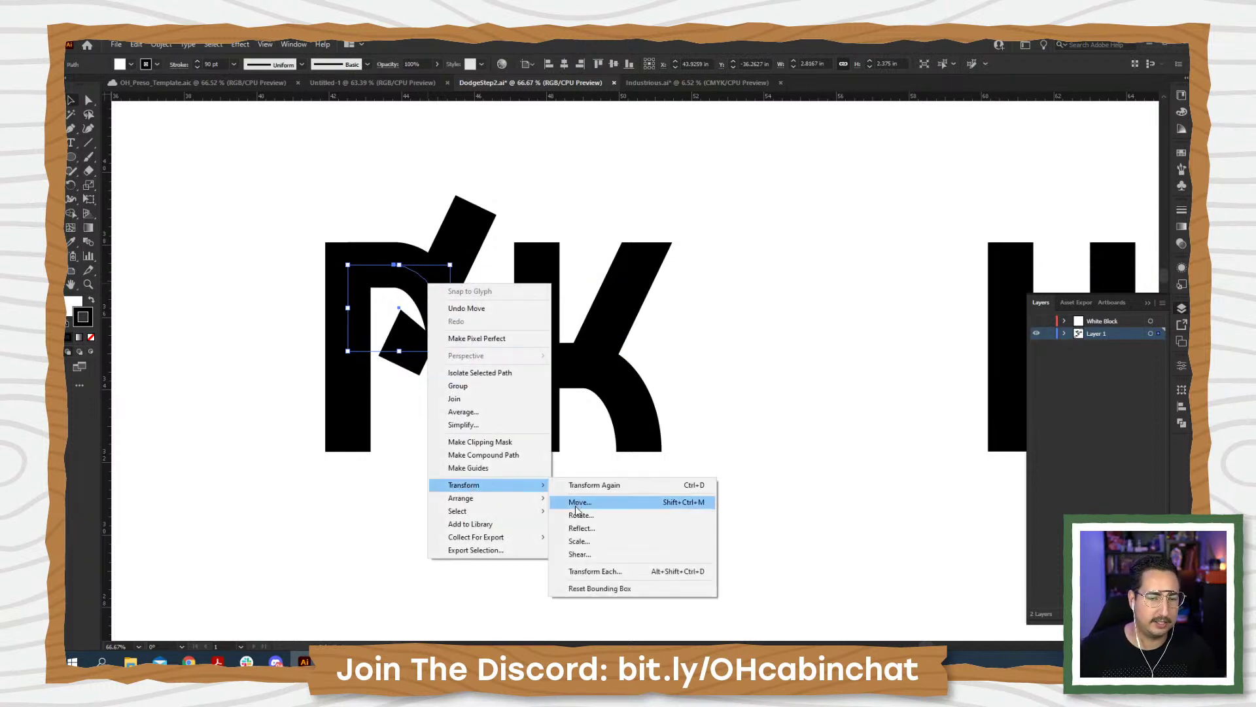
{"action": "left_click", "coordinate": [577, 528]}
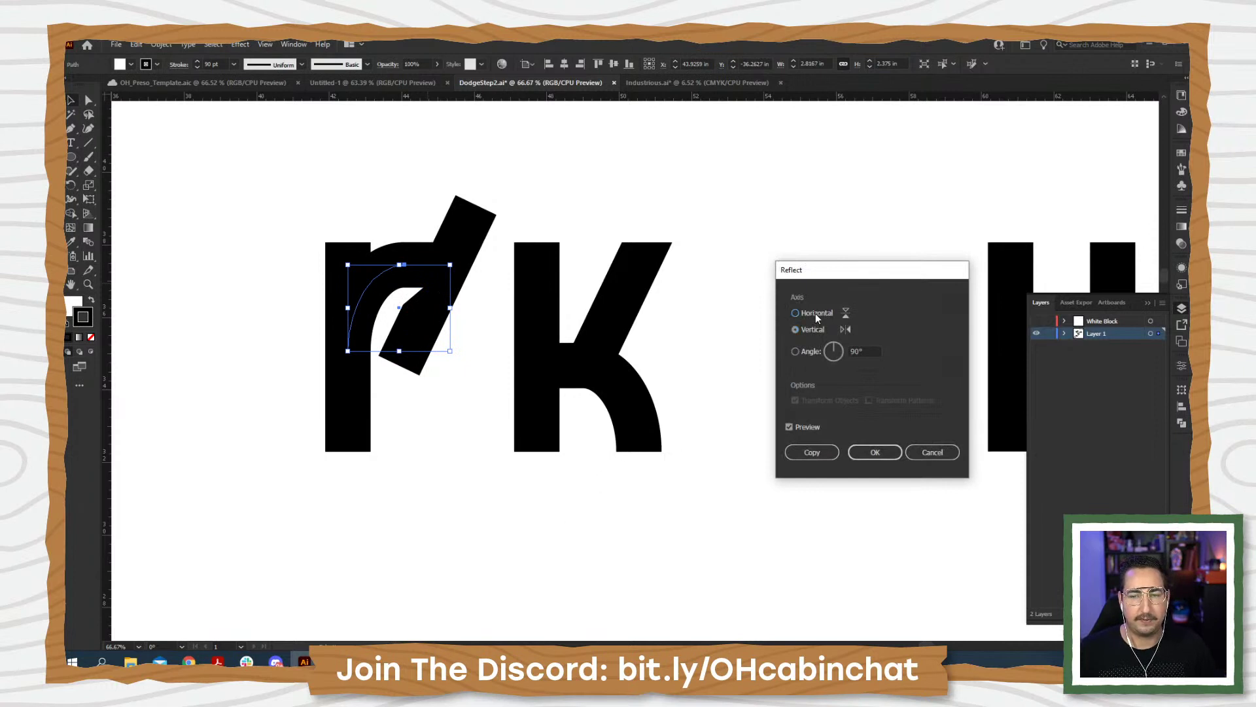
{"action": "left_click", "coordinate": [815, 313]}
{"action": "left_click_drag", "start_coordinate": [829, 274], "coordinate": [573, 195]}
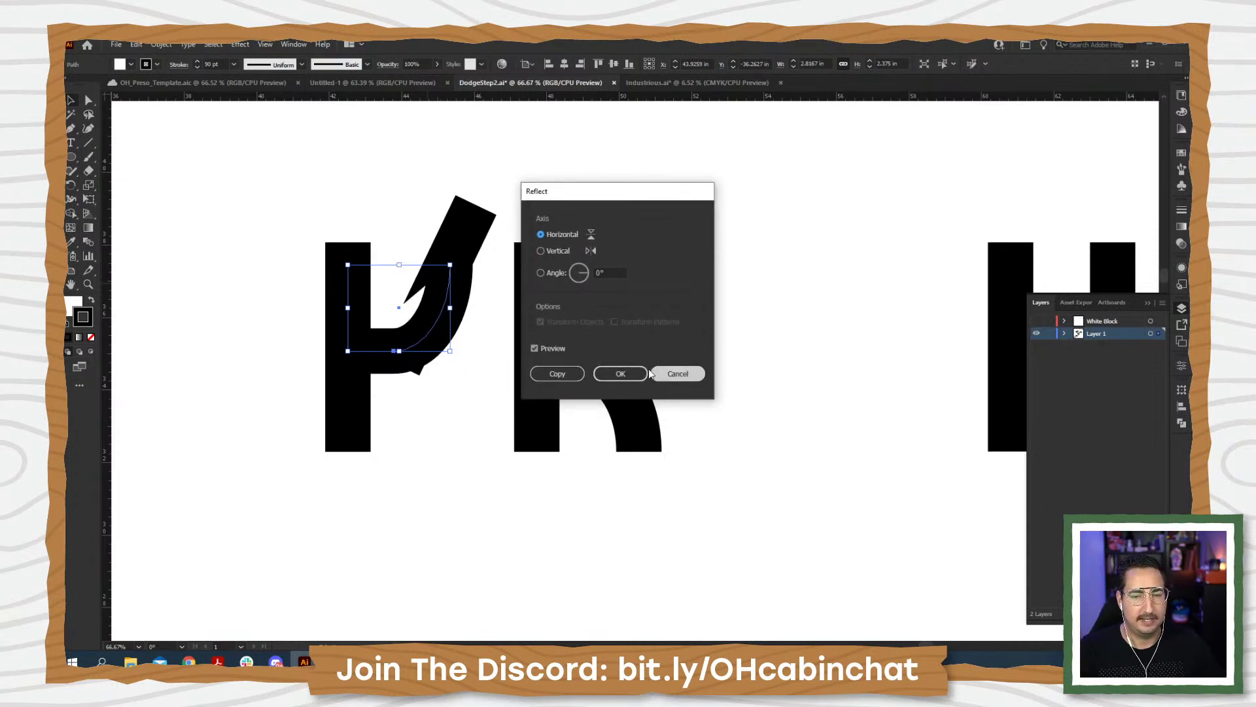
{"action": "left_click", "coordinate": [629, 374]}
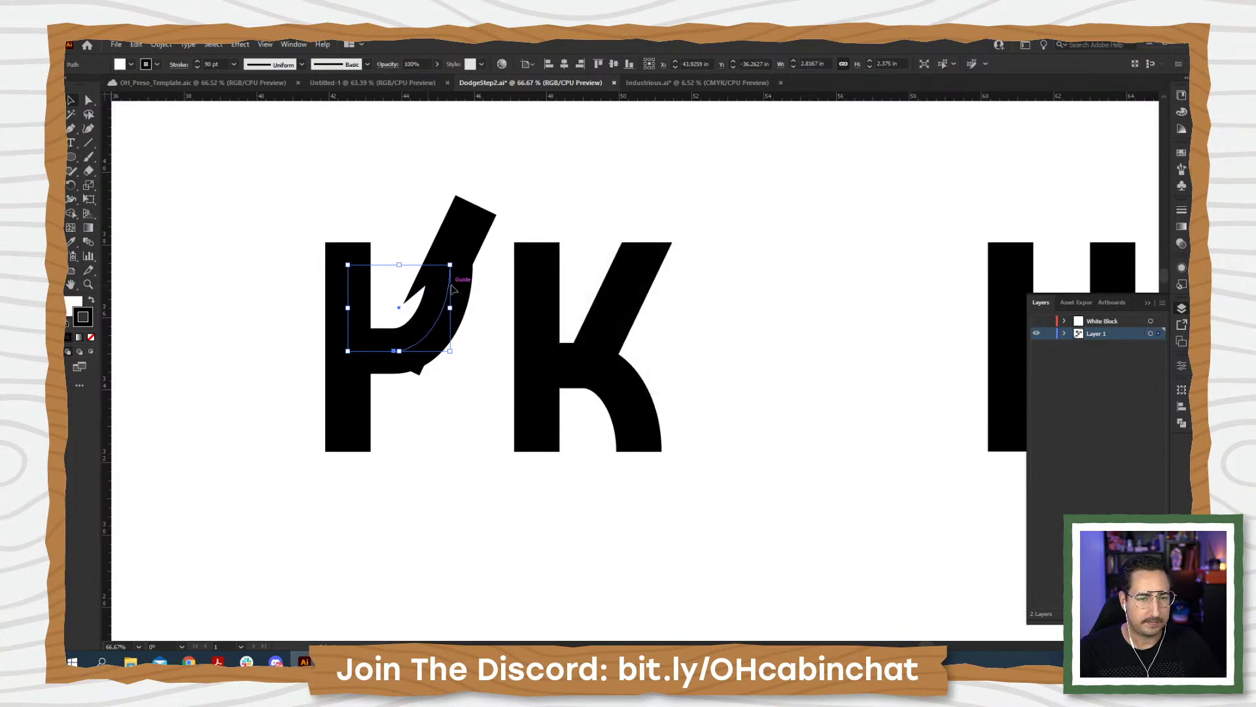
{"action": "key", "text": "ctrl+z"}
{"action": "right_click", "coordinate": [424, 277]}
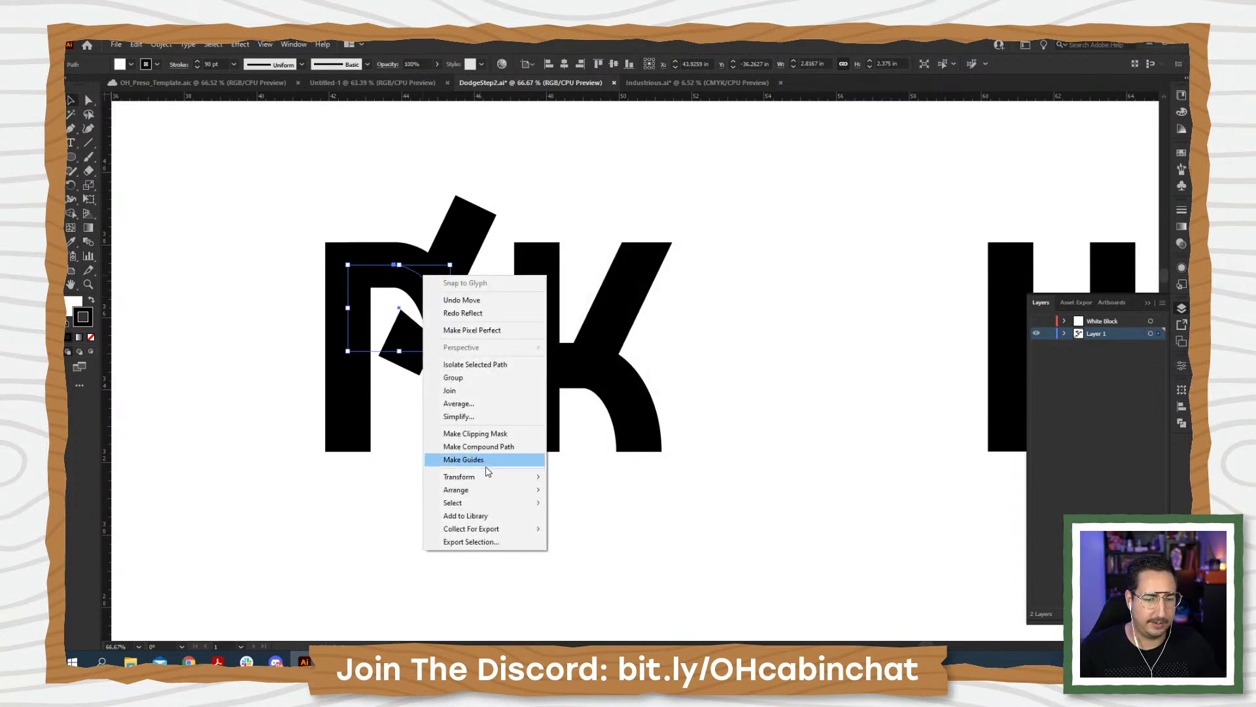
{"action": "mouse_move", "coordinate": [488, 478]}
{"action": "left_click", "coordinate": [576, 520]}
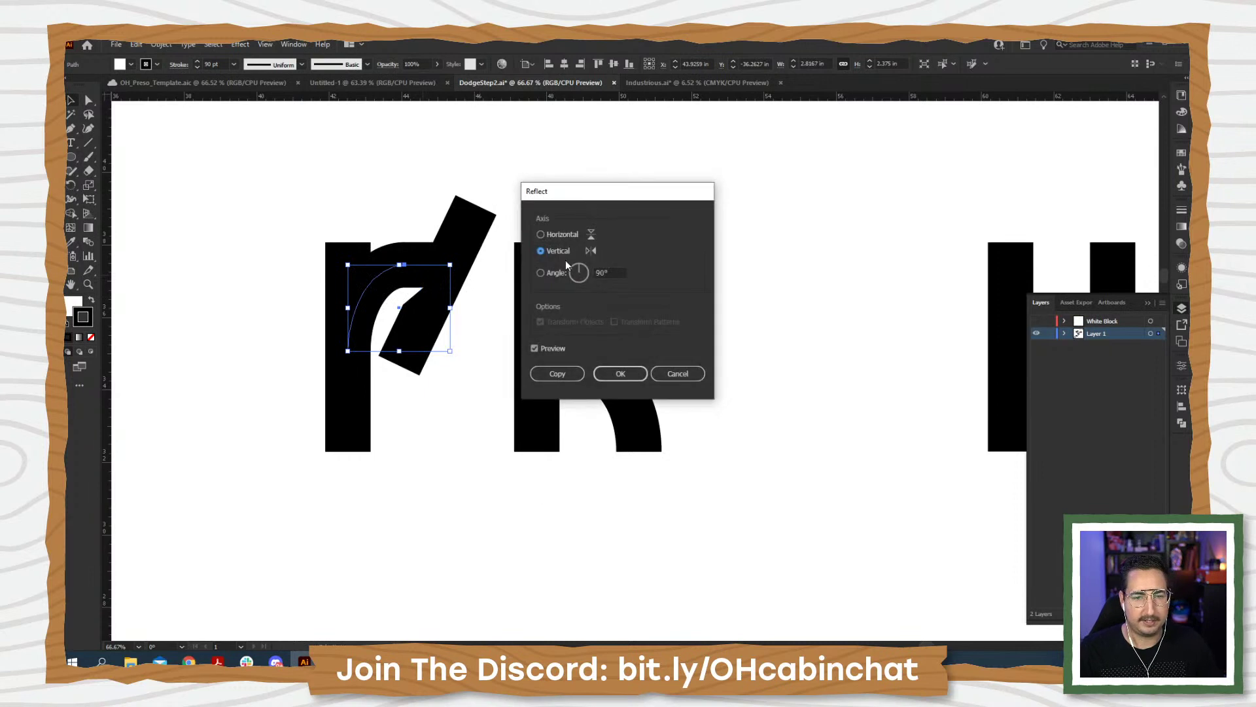
{"action": "left_click", "coordinate": [553, 378]}
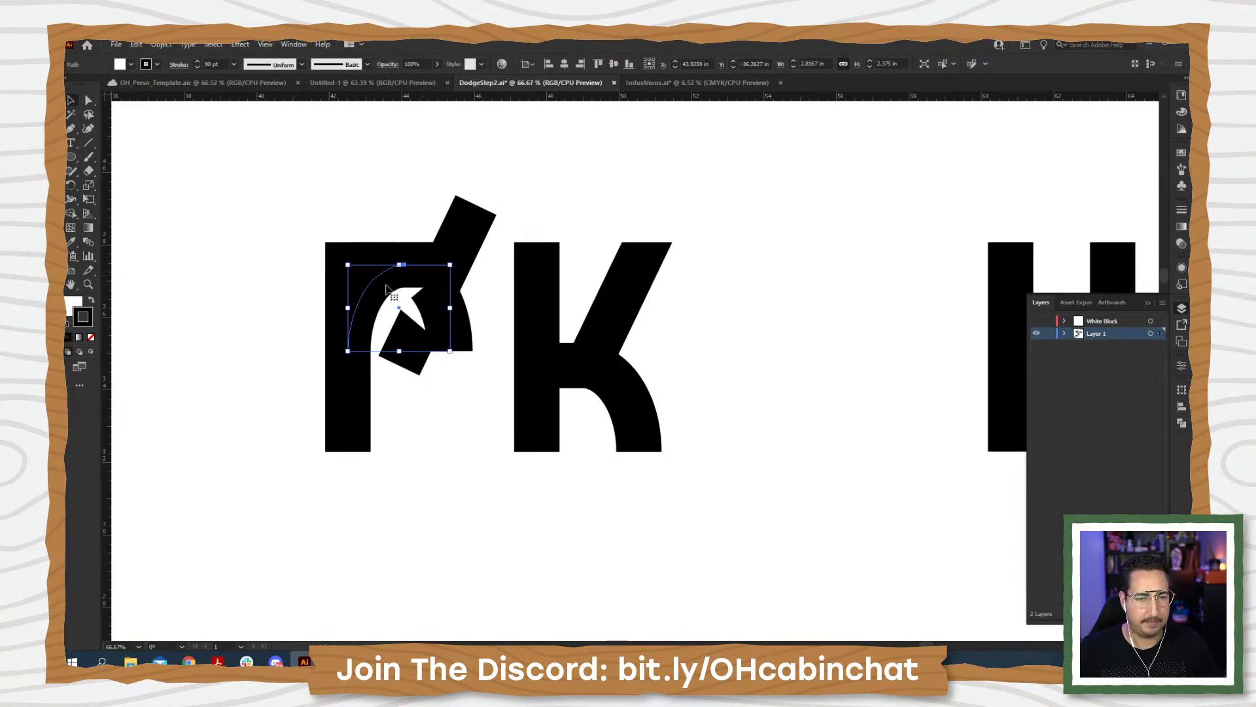
{"action": "key", "text": "ctrl+z"}
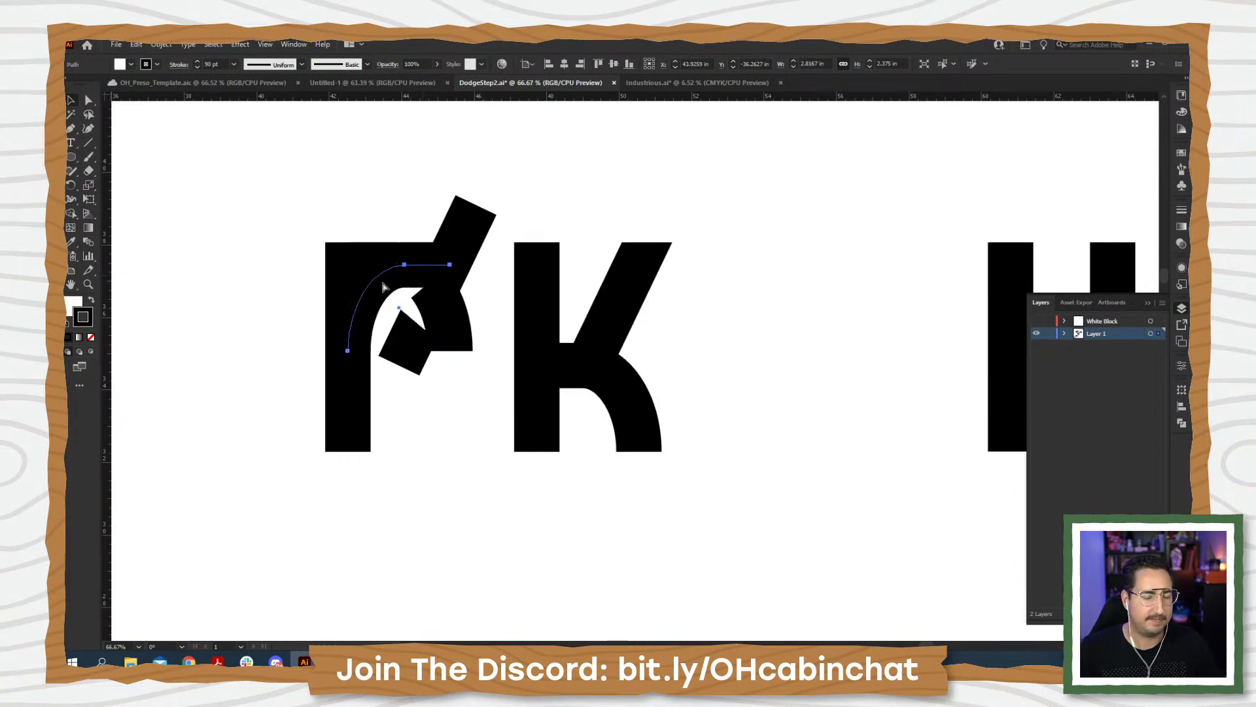
- Reflect a copy of the arc across the horizontal axis and place it directly below the original to form a closed bowl
{"action": "right_click", "coordinate": [401, 279]}
{"action": "mouse_move", "coordinate": [449, 479]}
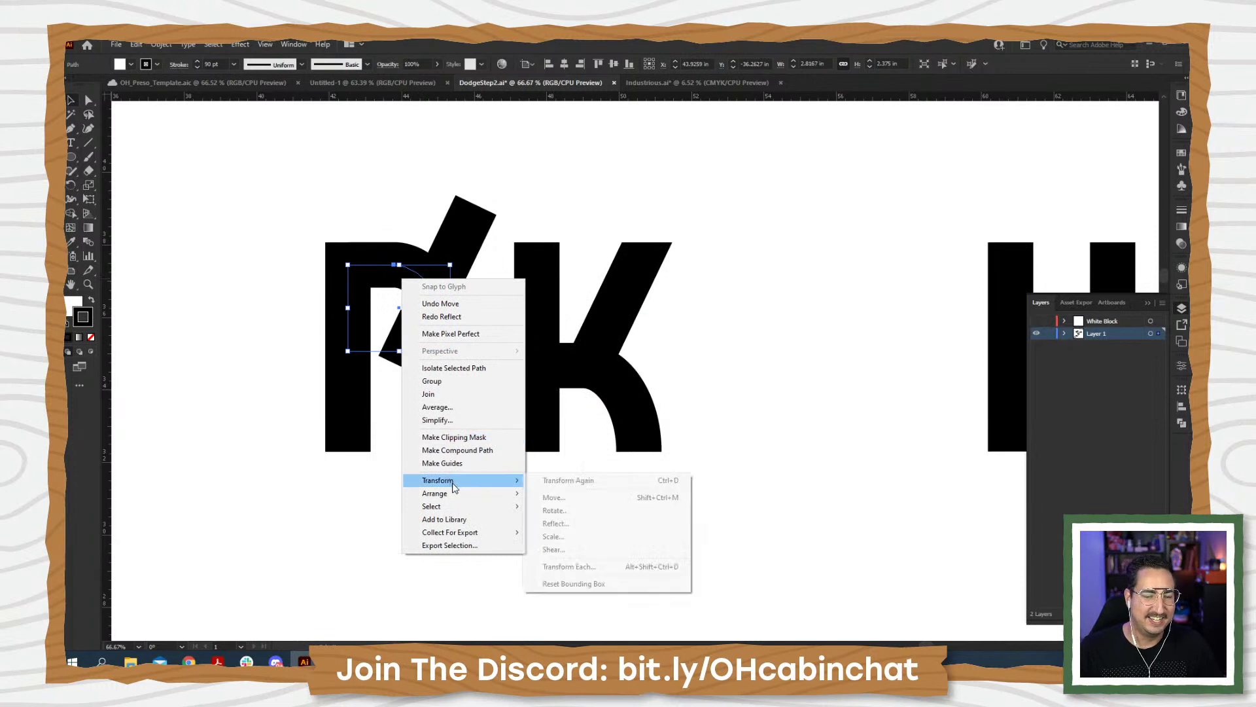
{"action": "left_click", "coordinate": [576, 521]}
{"action": "left_click", "coordinate": [540, 235]}
{"action": "left_click", "coordinate": [557, 373]}
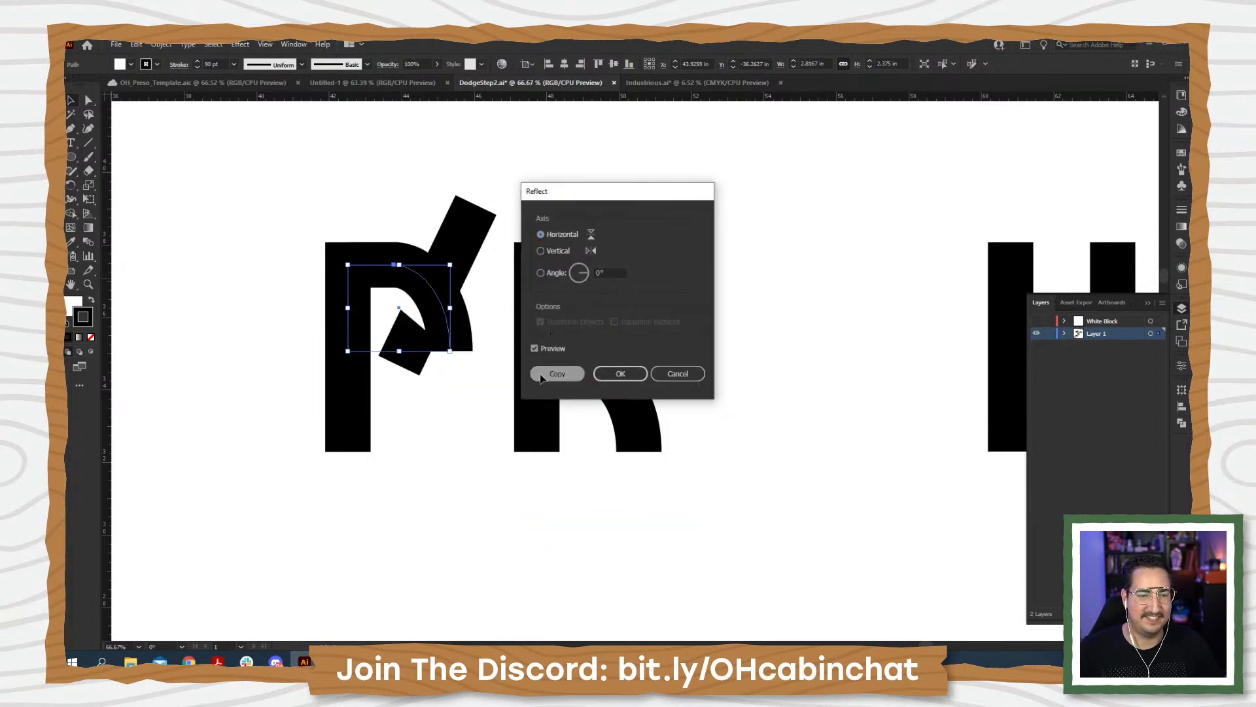
{"action": "left_click_drag", "start_coordinate": [450, 292], "coordinate": [451, 379]}
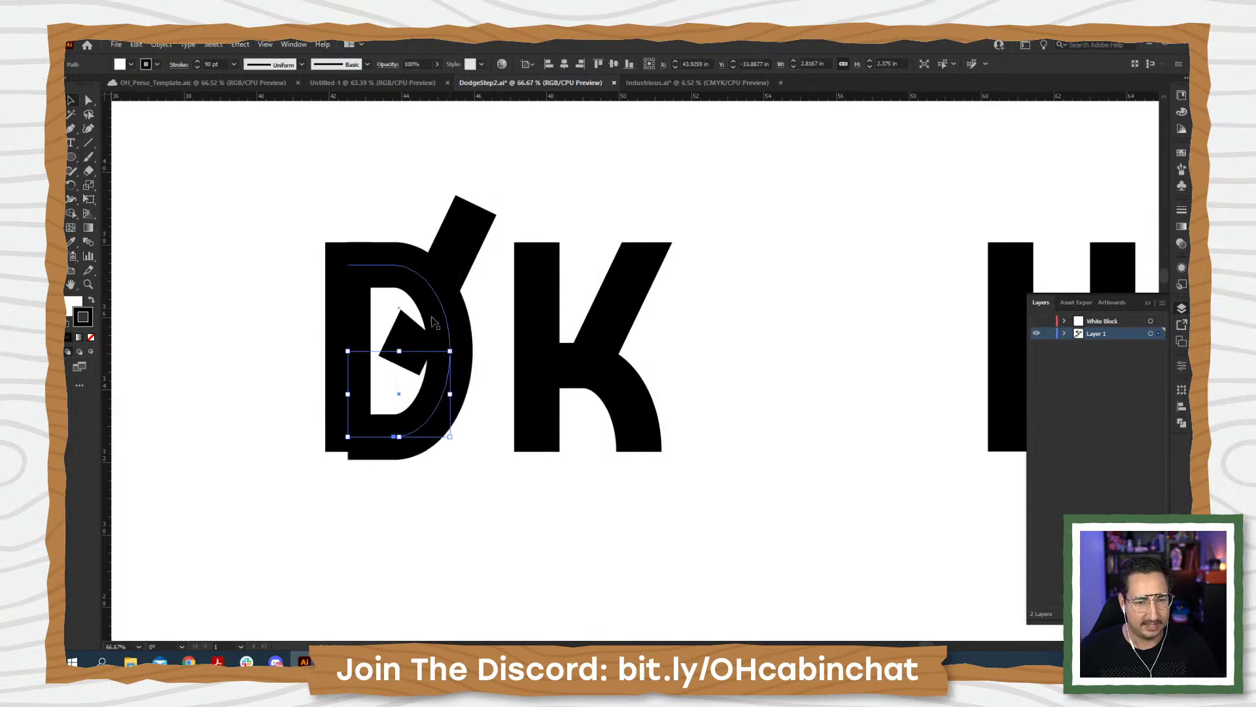
- Scale both bowl arcs proportionally to about 1.65 by 2.78 in and shift them about 1.1 in right
{"action": "left_click", "coordinate": [448, 351]}
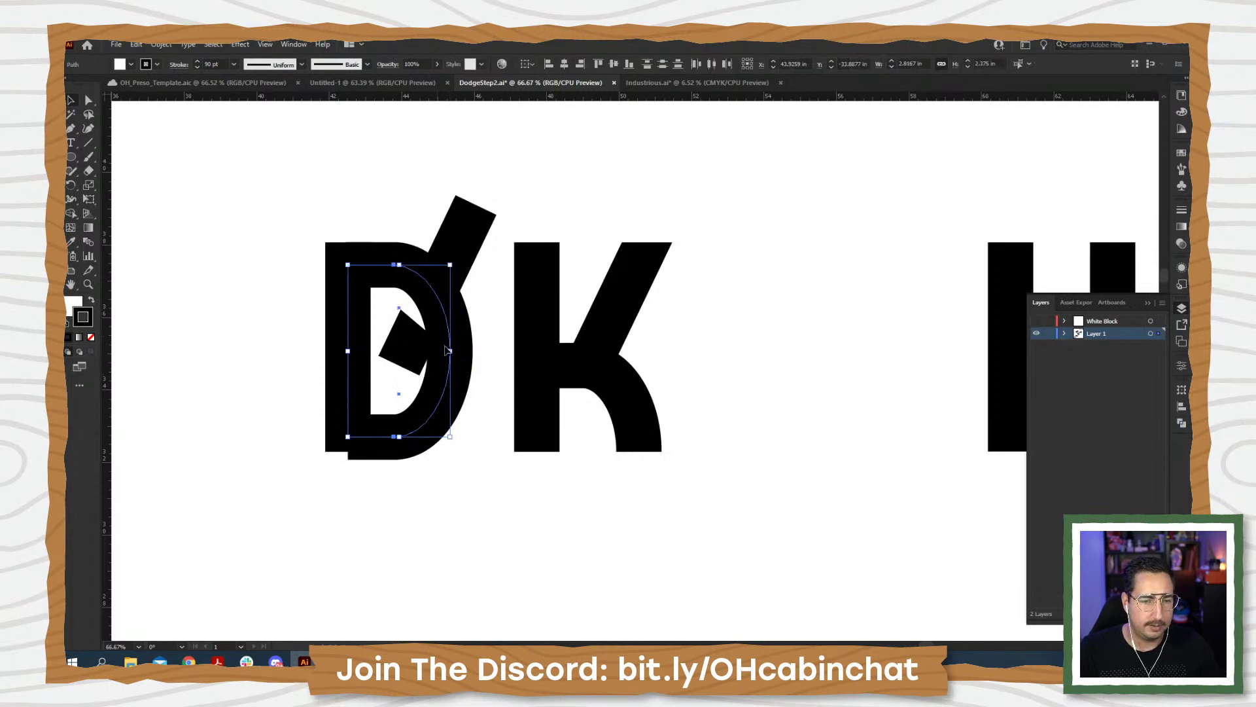
{"action": "left_click_drag", "start_coordinate": [451, 436], "coordinate": [558, 364], "text": "shift"}
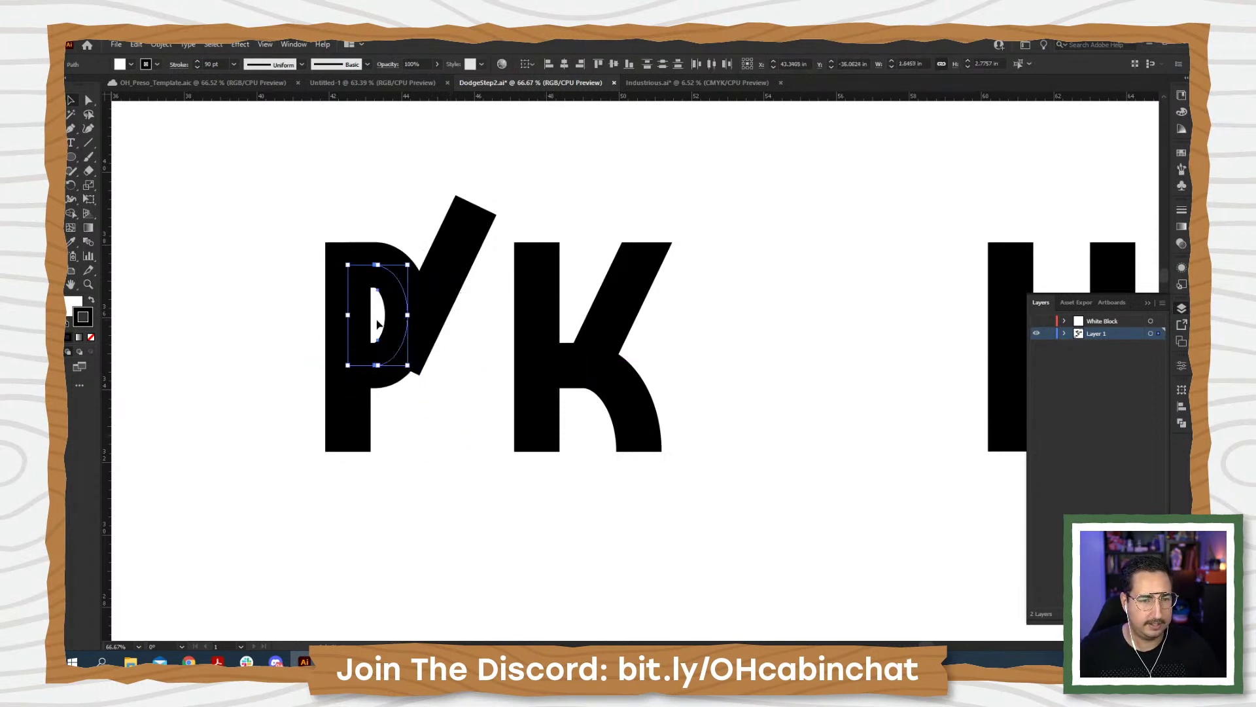
{"action": "key", "text": "shift+Right"}
{"action": "key", "text": "shift+Right"}
{"action": "key", "text": "shift+Right"}
{"action": "key", "text": "shift+Right"}
{"action": "key", "text": "shift+Right"}
{"action": "key", "text": "shift+Right"}
{"action": "key", "text": "shift+Right"}
{"action": "key", "text": "shift+Right"}
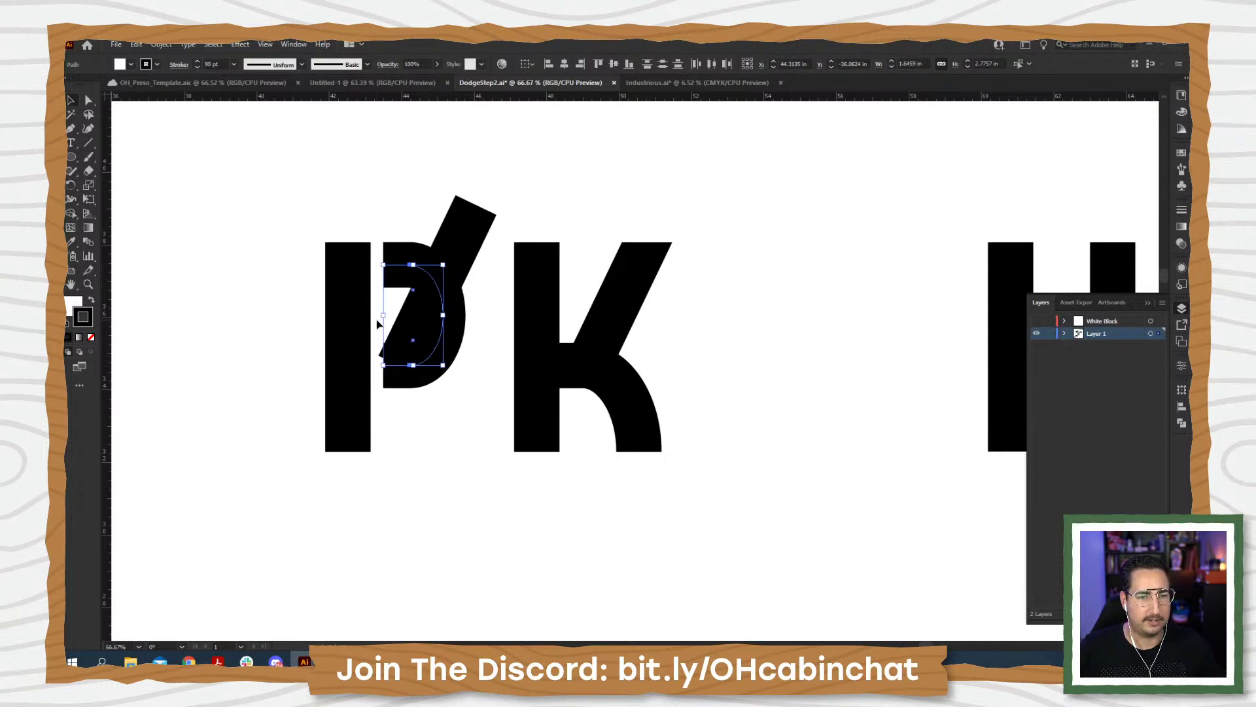
- Reflect the copied K's diagonal stroke across the horizontal axis so it slopes down to the right
{"action": "left_click", "coordinate": [466, 234]}
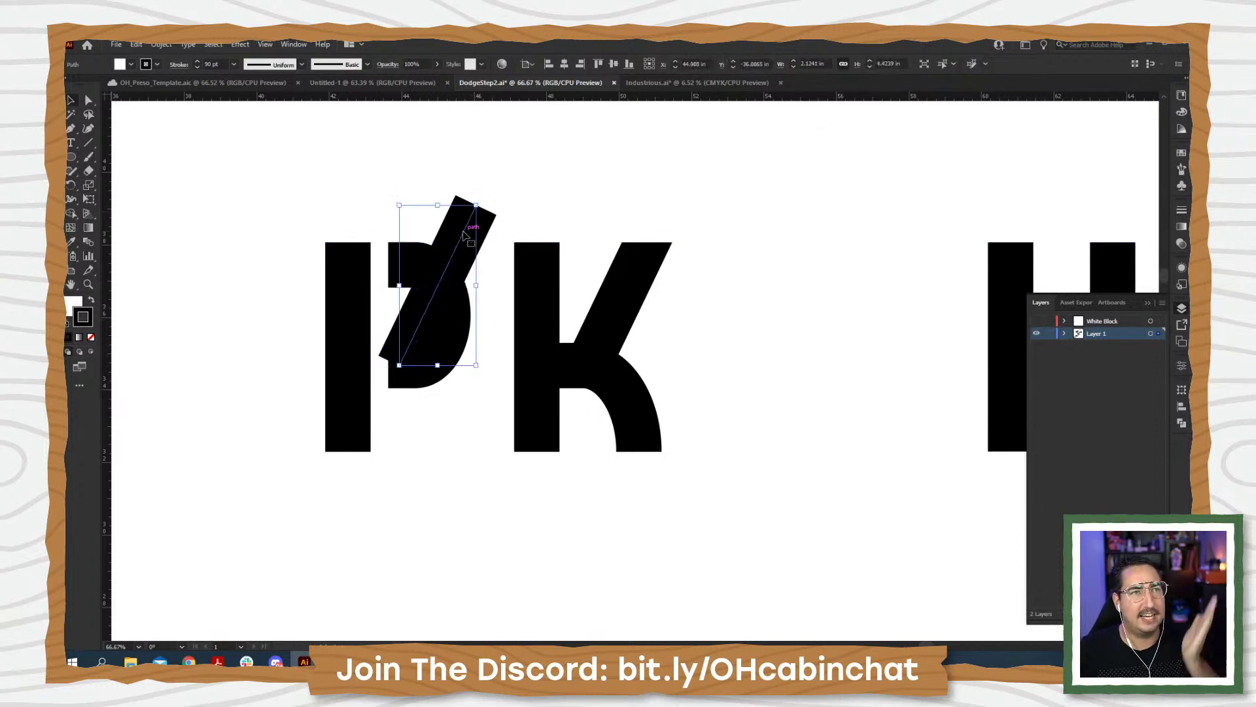
{"action": "right_click", "coordinate": [465, 234]}
{"action": "mouse_move", "coordinate": [520, 437]}
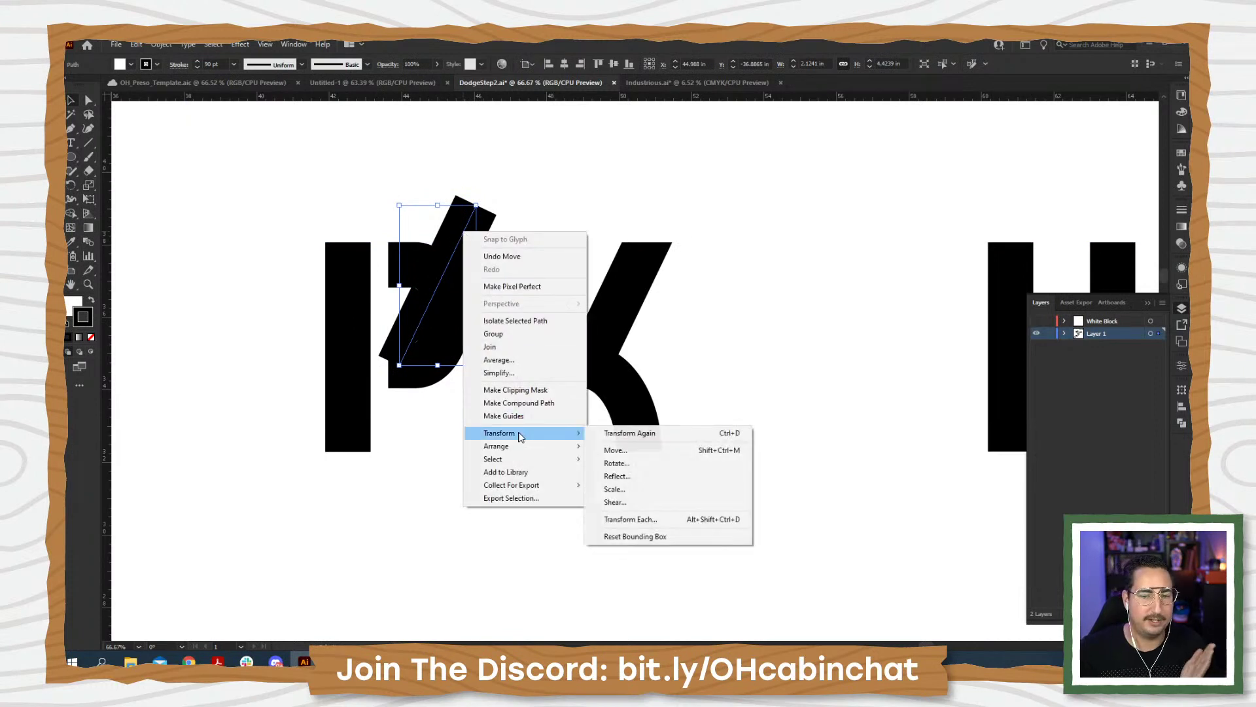
{"action": "left_click", "coordinate": [615, 475]}
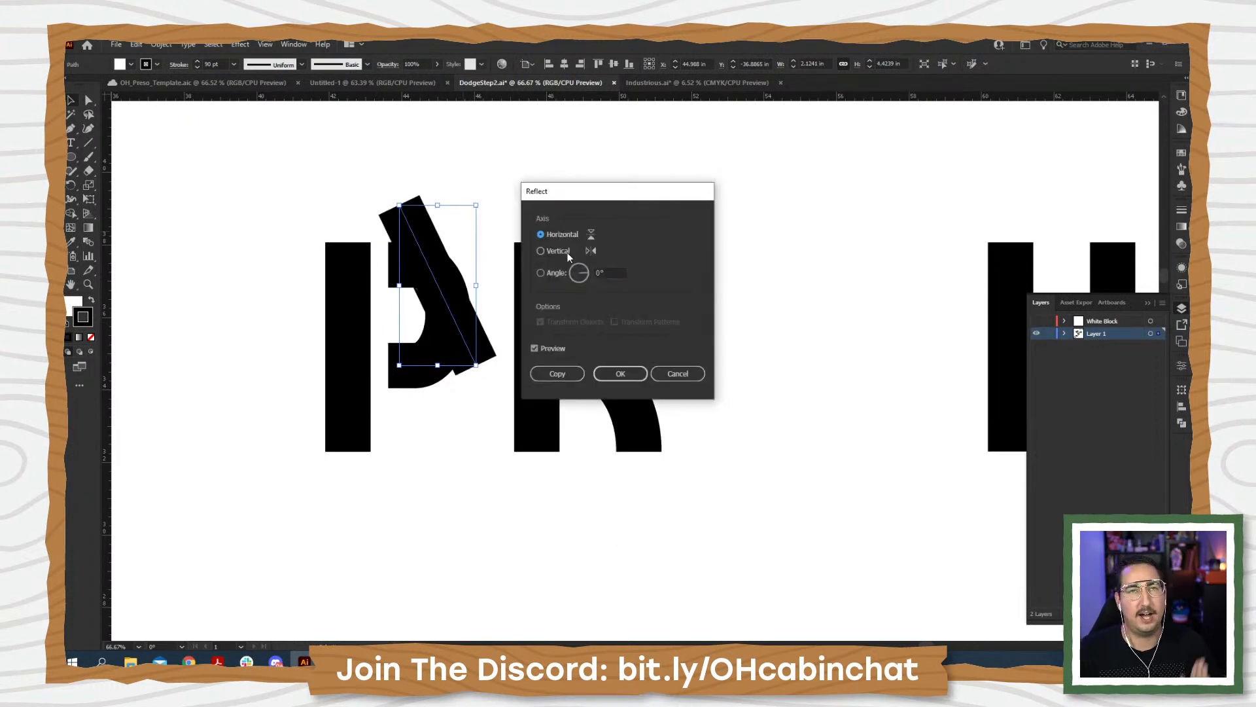
{"action": "left_click", "coordinate": [620, 373]}
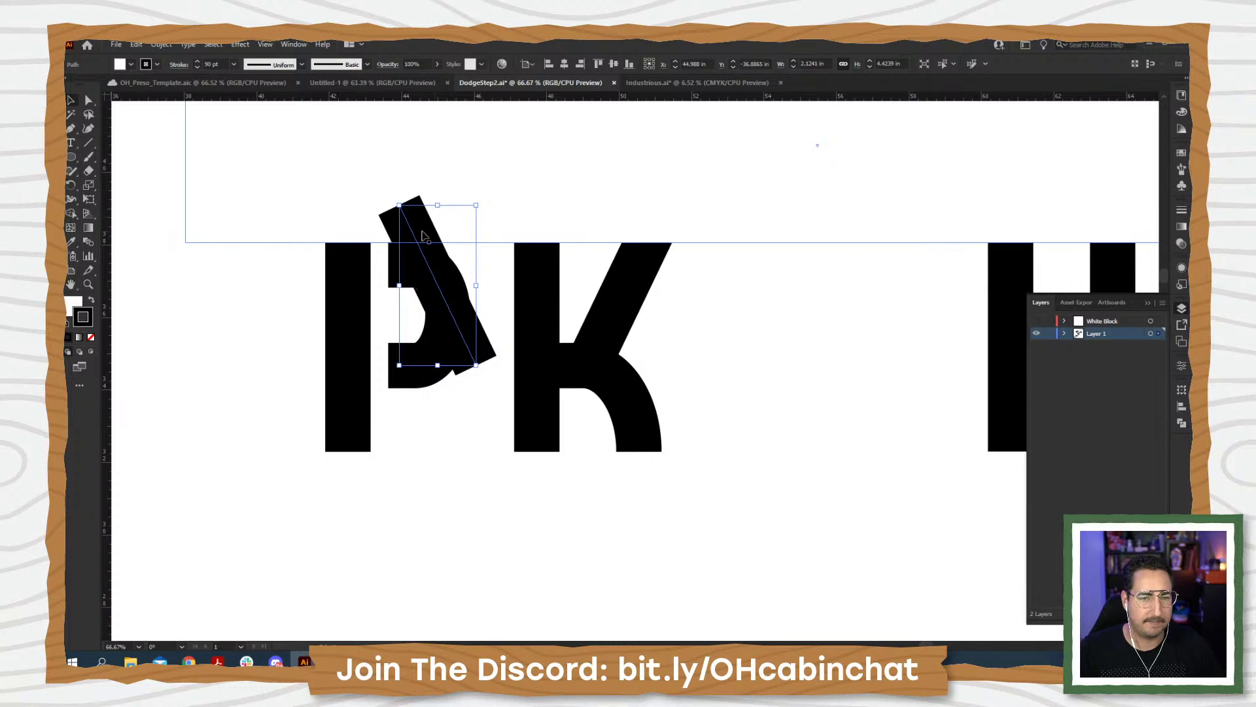
- Move the reflected diagonal down about 4 in as the R's leg, and mask its overhang with a strokeless white rectangle about 13.4 by 3.7 in
{"action": "left_click_drag", "start_coordinate": [417, 249], "coordinate": [417, 395]}
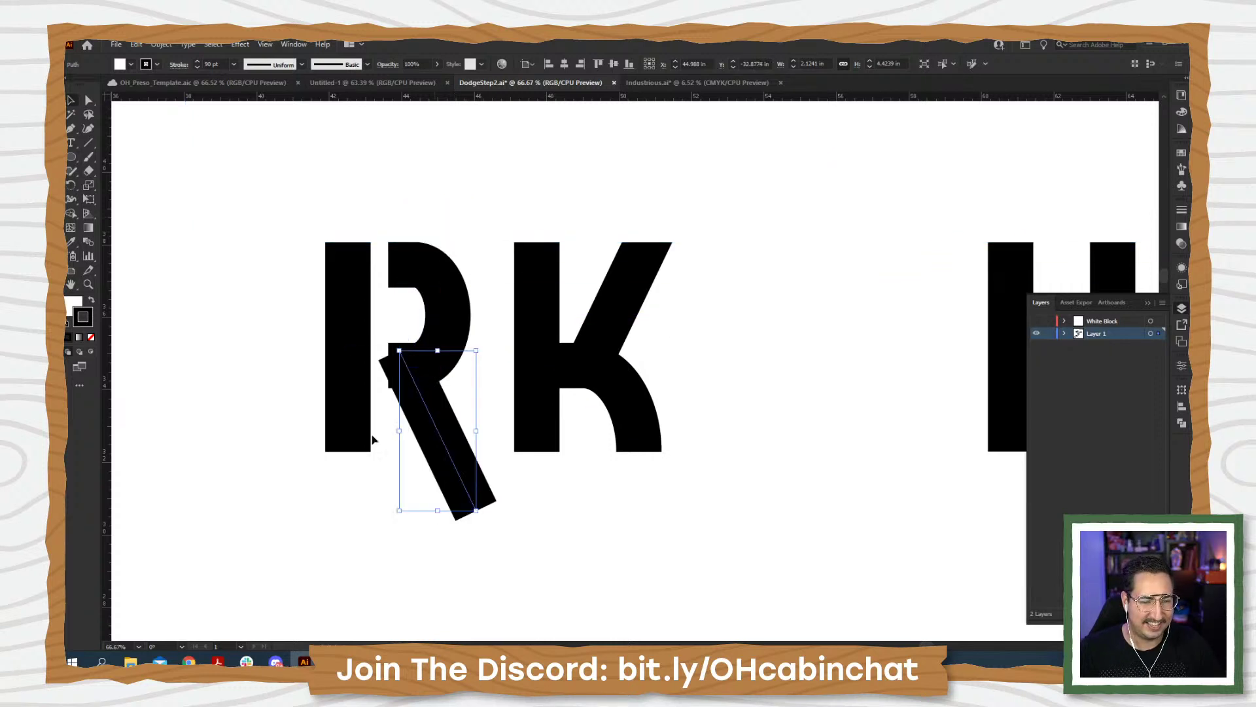
{"action": "key", "text": "a"}
{"action": "left_click_drag", "start_coordinate": [347, 452], "coordinate": [762, 584]}
{"action": "left_click_drag", "start_coordinate": [349, 519], "coordinate": [276, 518]}
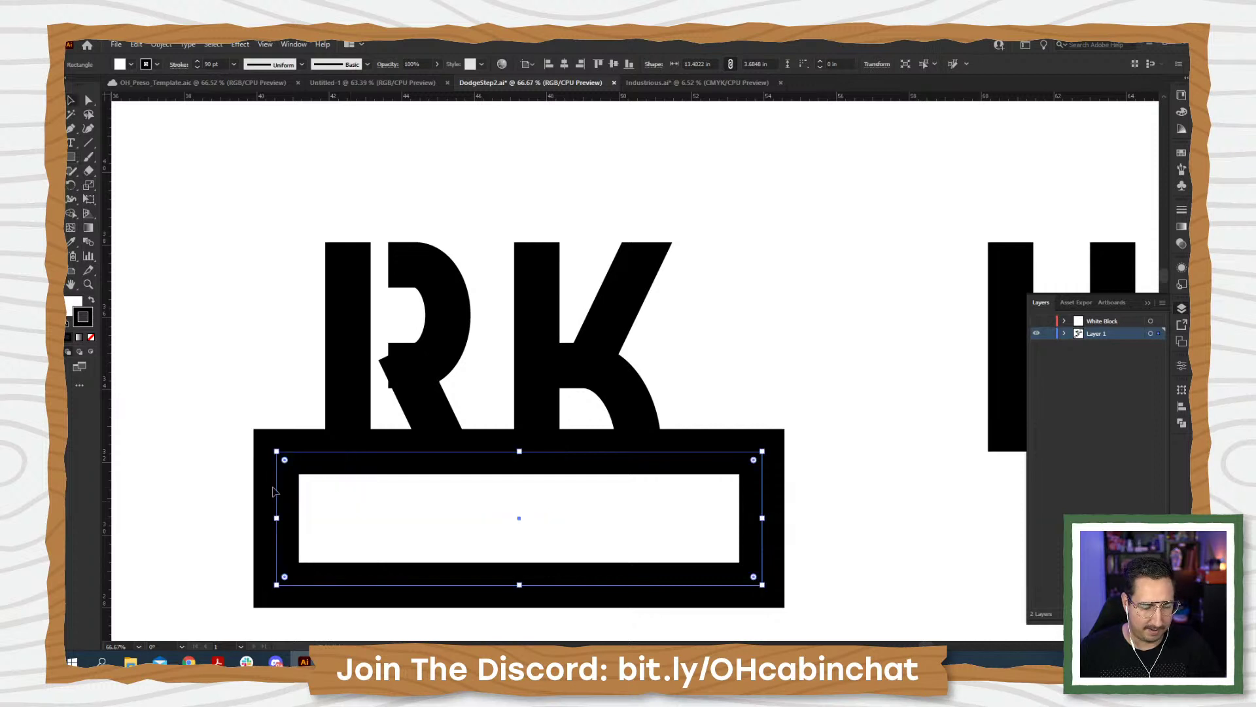
{"action": "key", "text": "slash"}
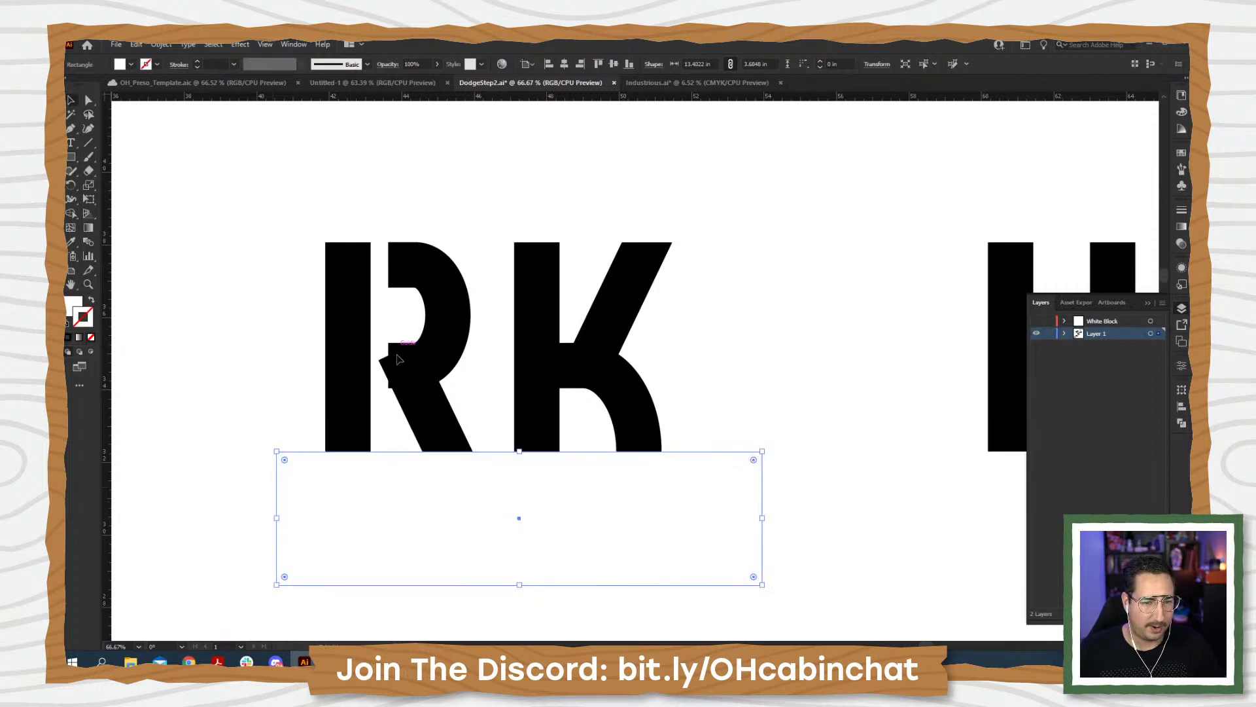
- Extend the open lower and upper ends of the R's bowl horizontally into its stem with the Pen tool
{"action": "key", "text": "p"}
{"action": "left_click", "coordinate": [389, 364]}
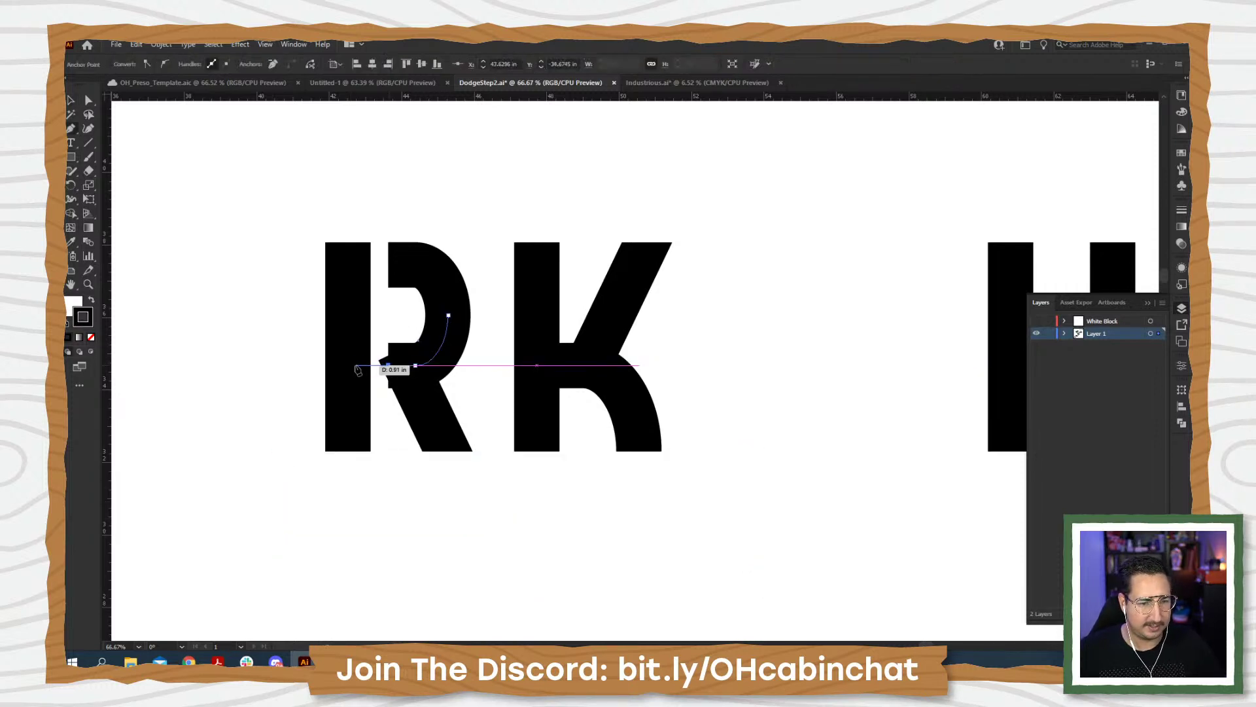
{"action": "left_click", "coordinate": [354, 364]}
{"action": "left_click", "coordinate": [389, 265]}
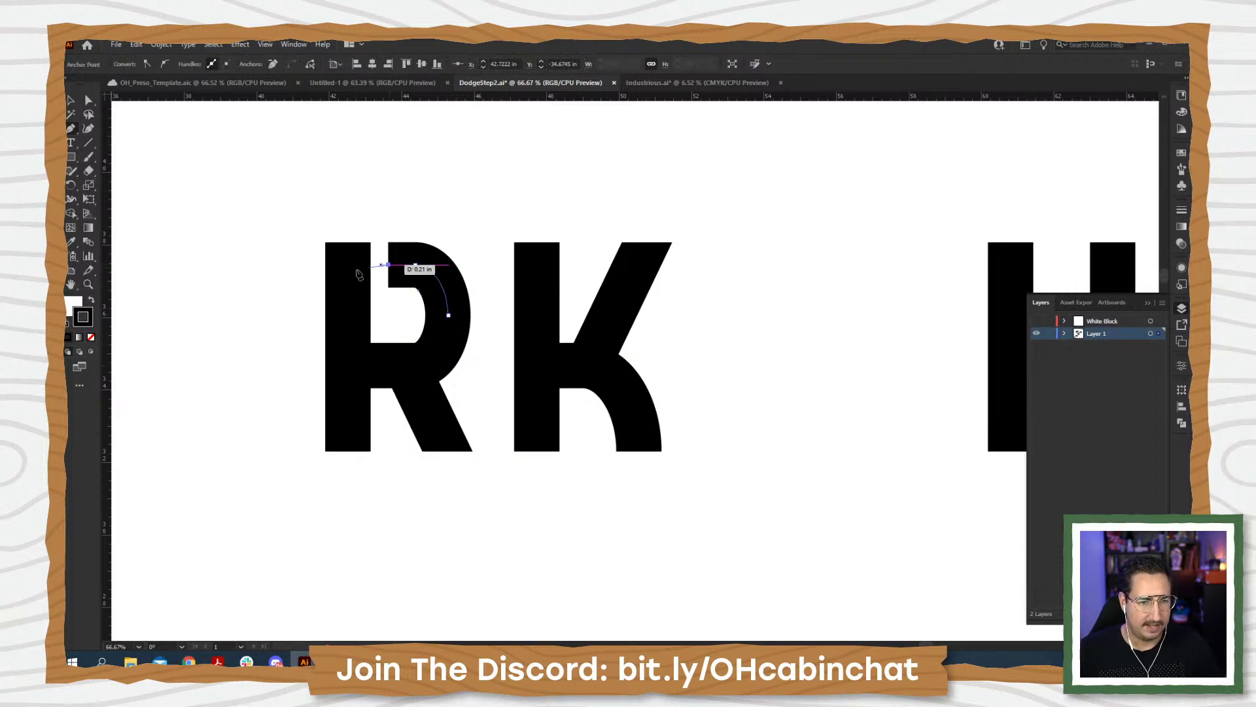
{"action": "left_click", "coordinate": [344, 265]}
{"action": "key", "text": "v"}
{"action": "left_click", "coordinate": [313, 371]}
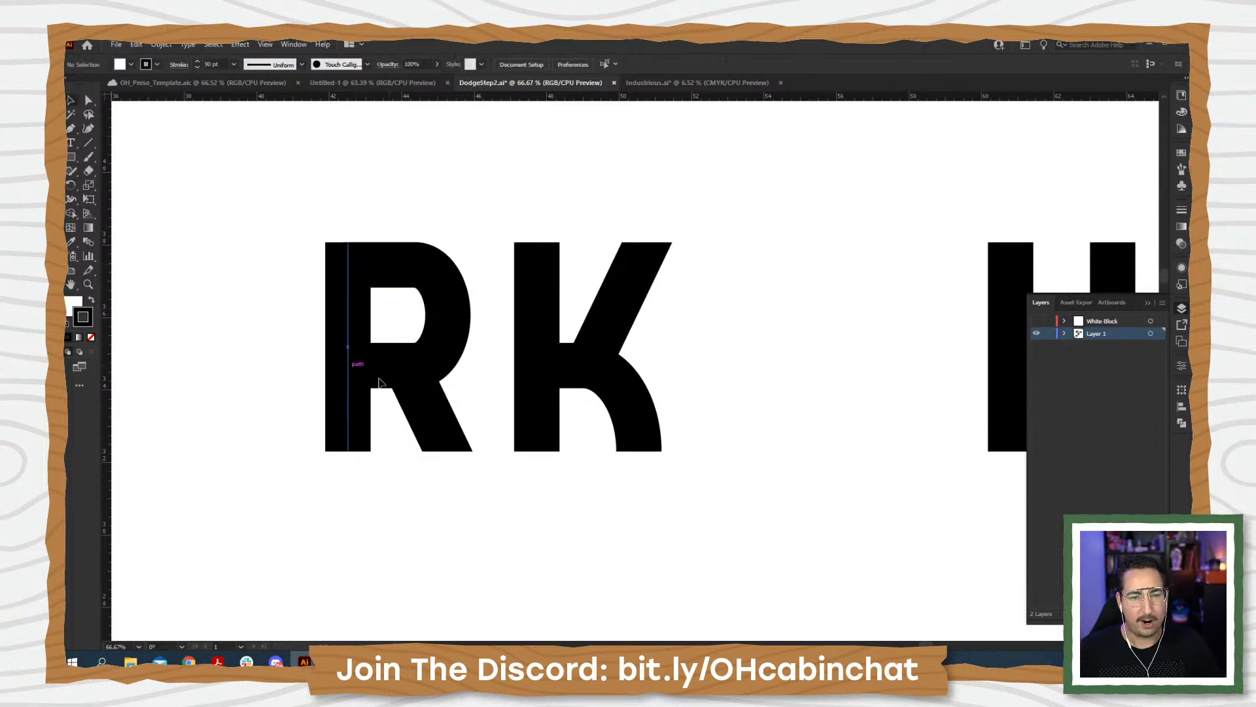
- Expand the fill and stroke of all the paths that make up the R and K
{"action": "key", "text": "z"}
{"action": "left_click", "coordinate": [584, 410], "text": "alt"}
{"action": "left_click", "coordinate": [591, 345]}
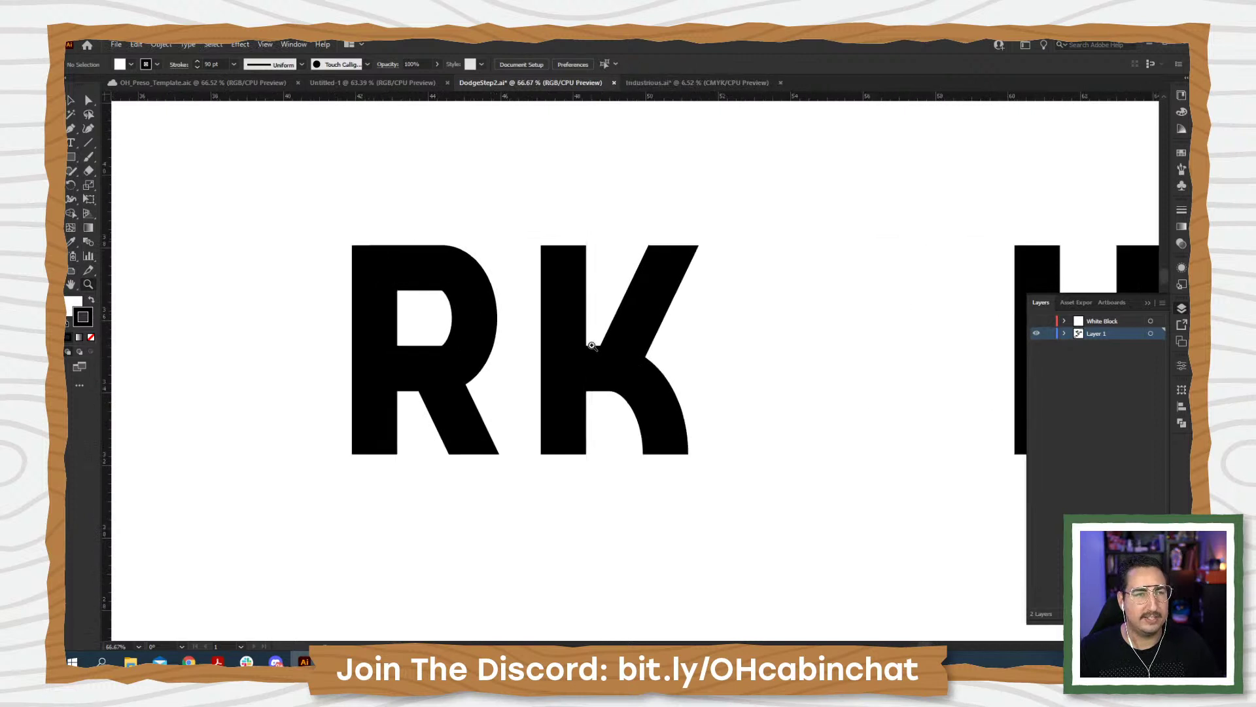
{"action": "left_click_drag", "start_coordinate": [612, 357], "coordinate": [491, 353]}
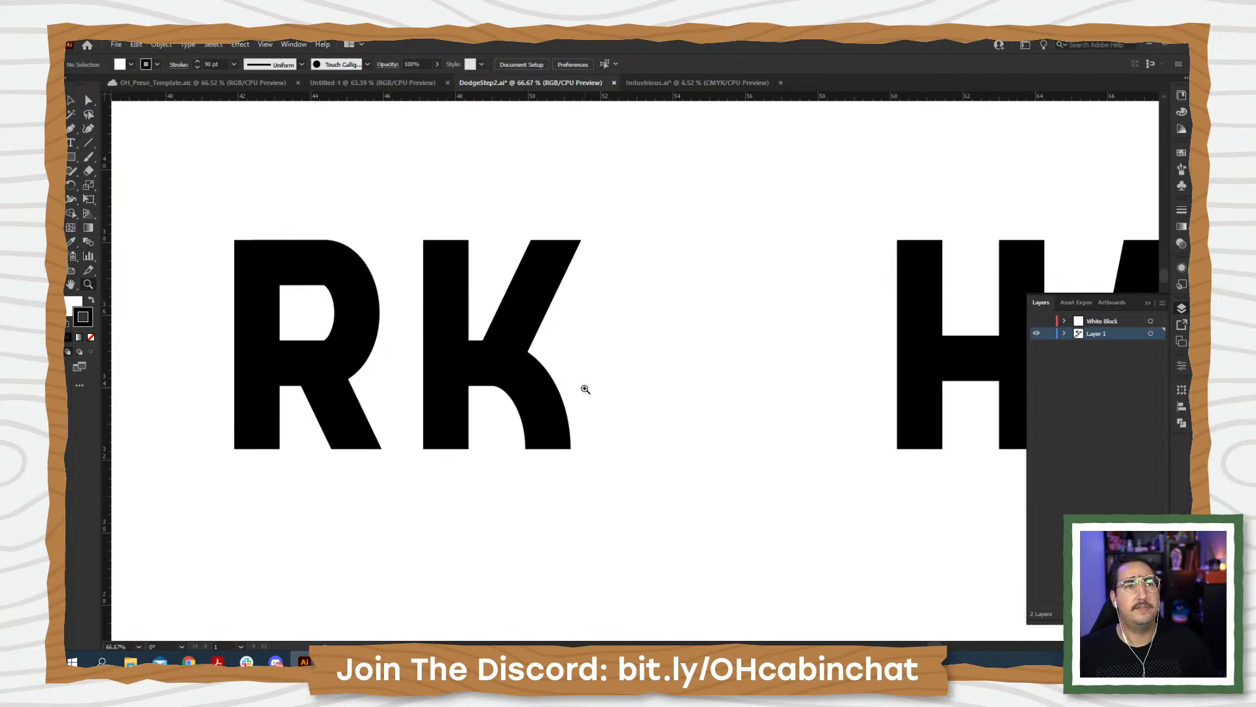
{"action": "left_click", "coordinate": [684, 366], "text": "alt"}
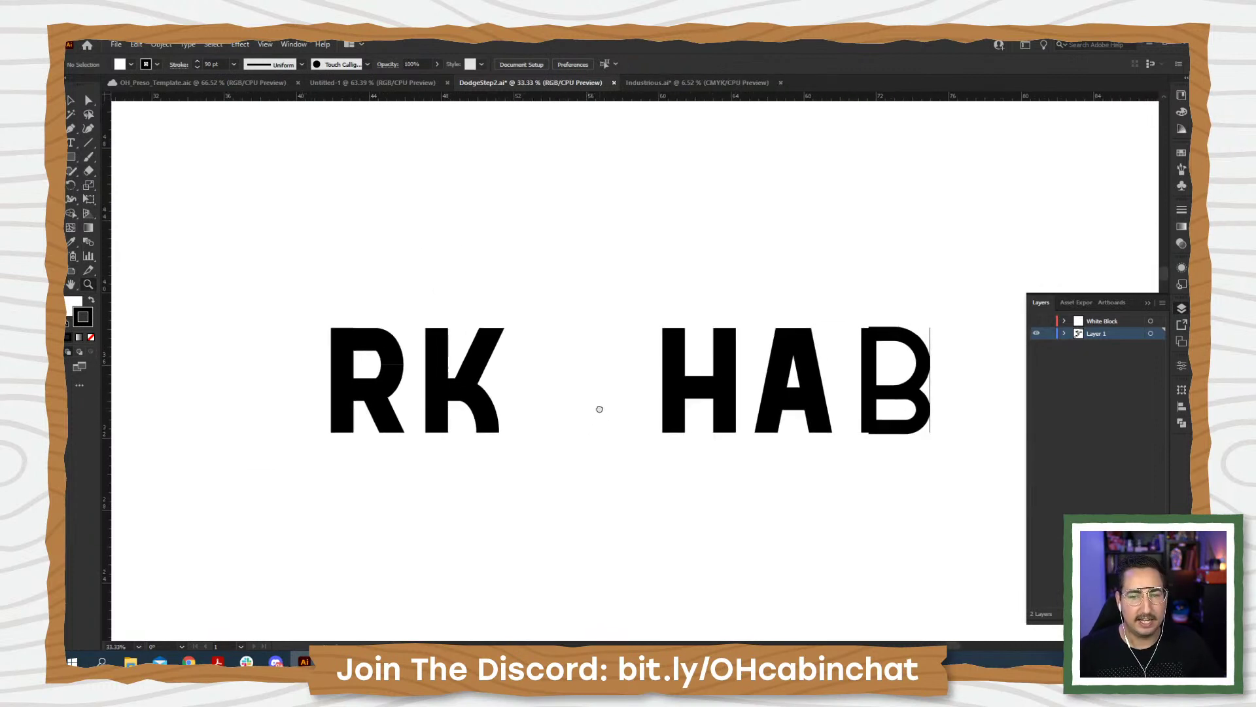
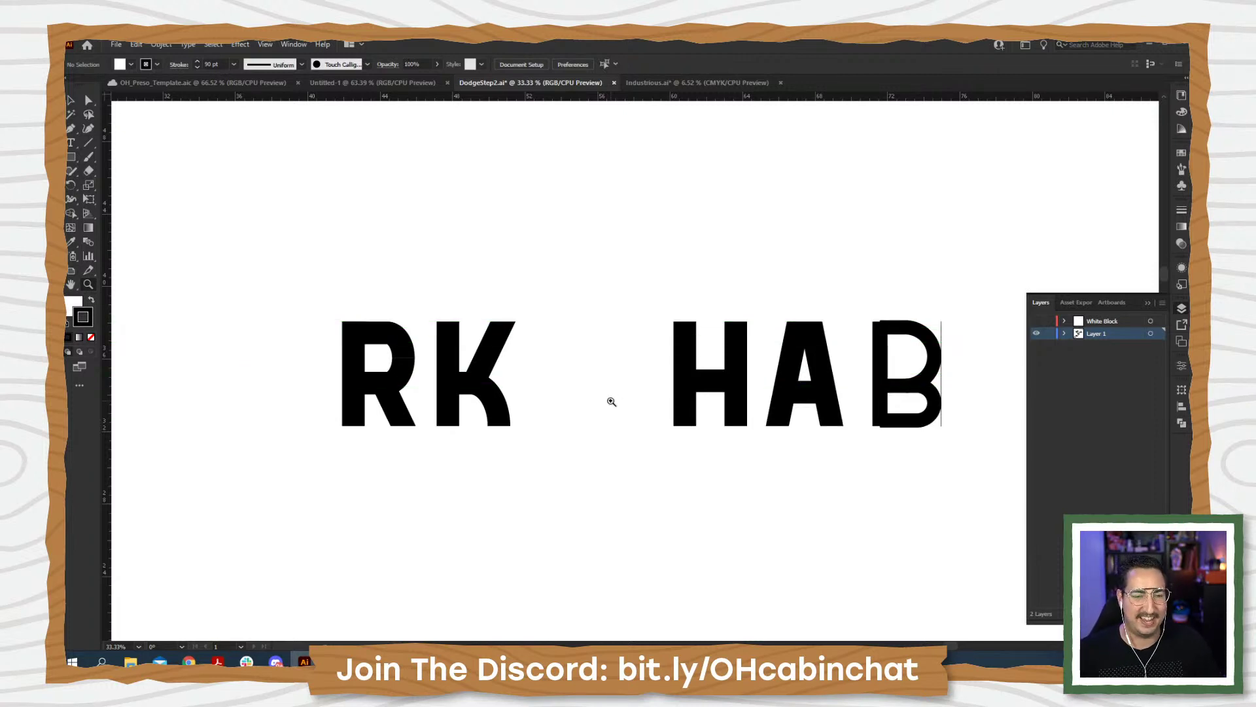
{"action": "left_click", "coordinate": [557, 371]}
{"action": "key", "text": "v"}
{"action": "left_click_drag", "start_coordinate": [617, 348], "coordinate": [317, 447]}
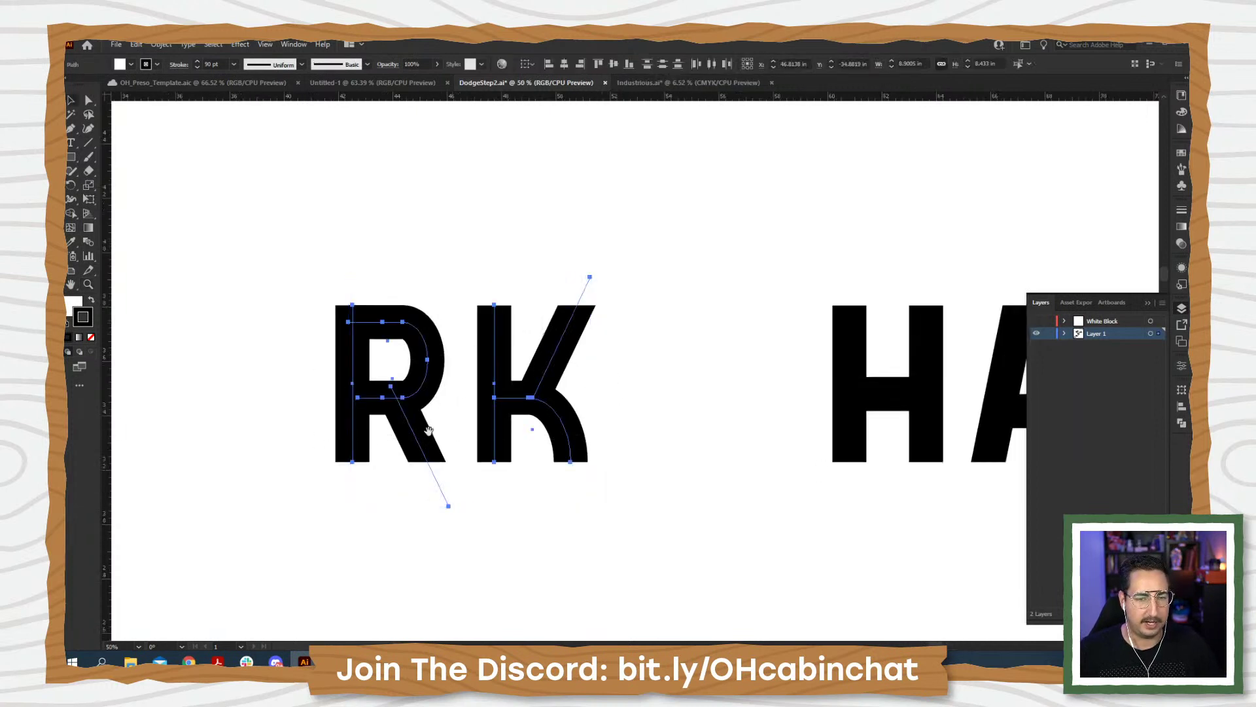
{"action": "left_click_drag", "start_coordinate": [429, 430], "coordinate": [545, 430]}
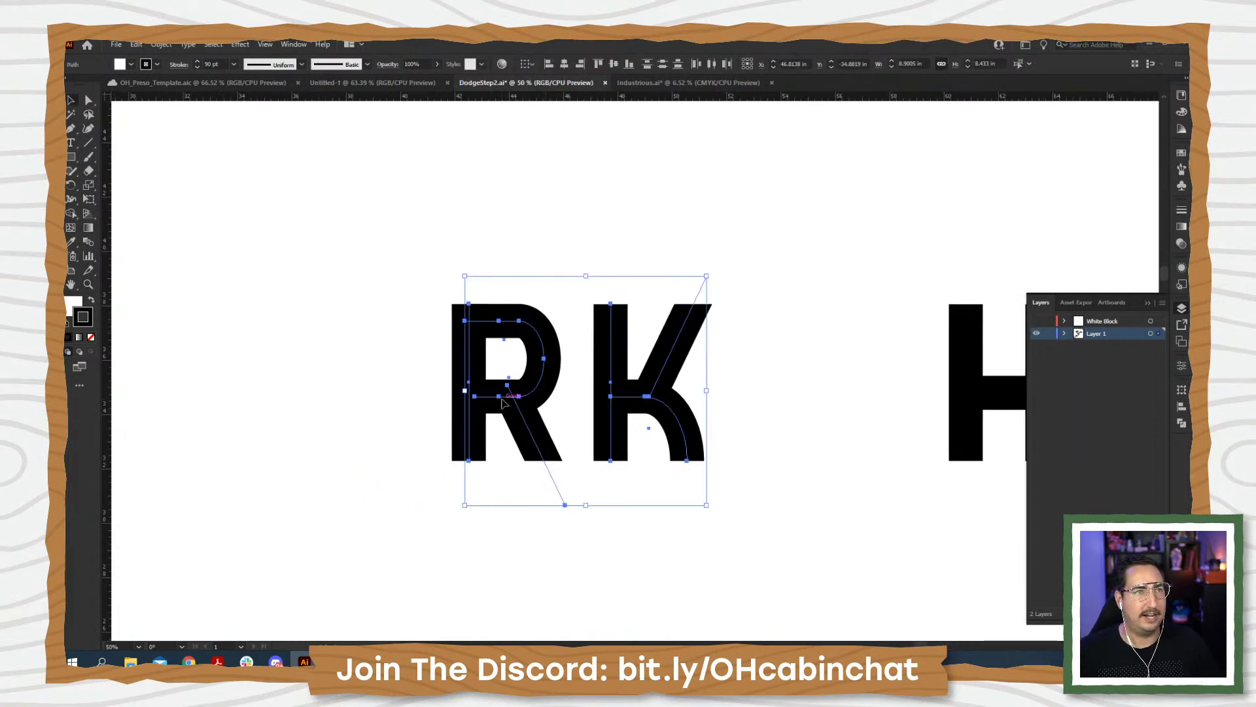
{"action": "left_click", "coordinate": [169, 45]}
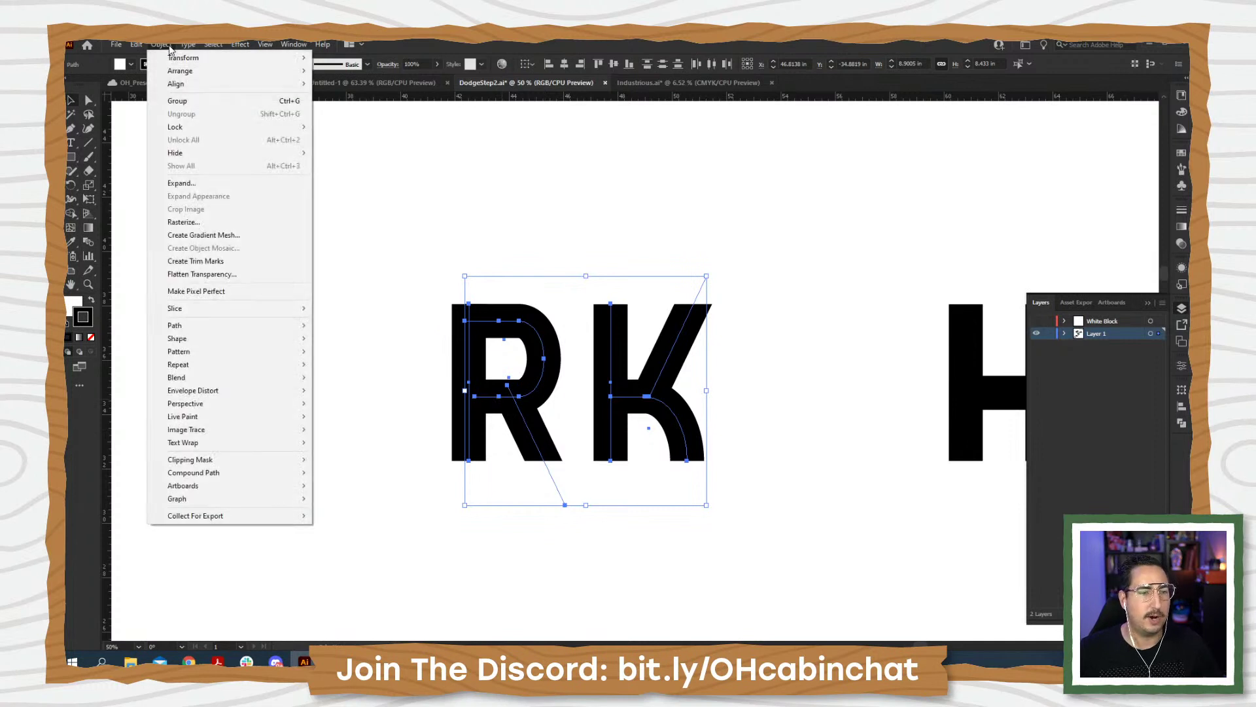
{"action": "left_click", "coordinate": [204, 190]}
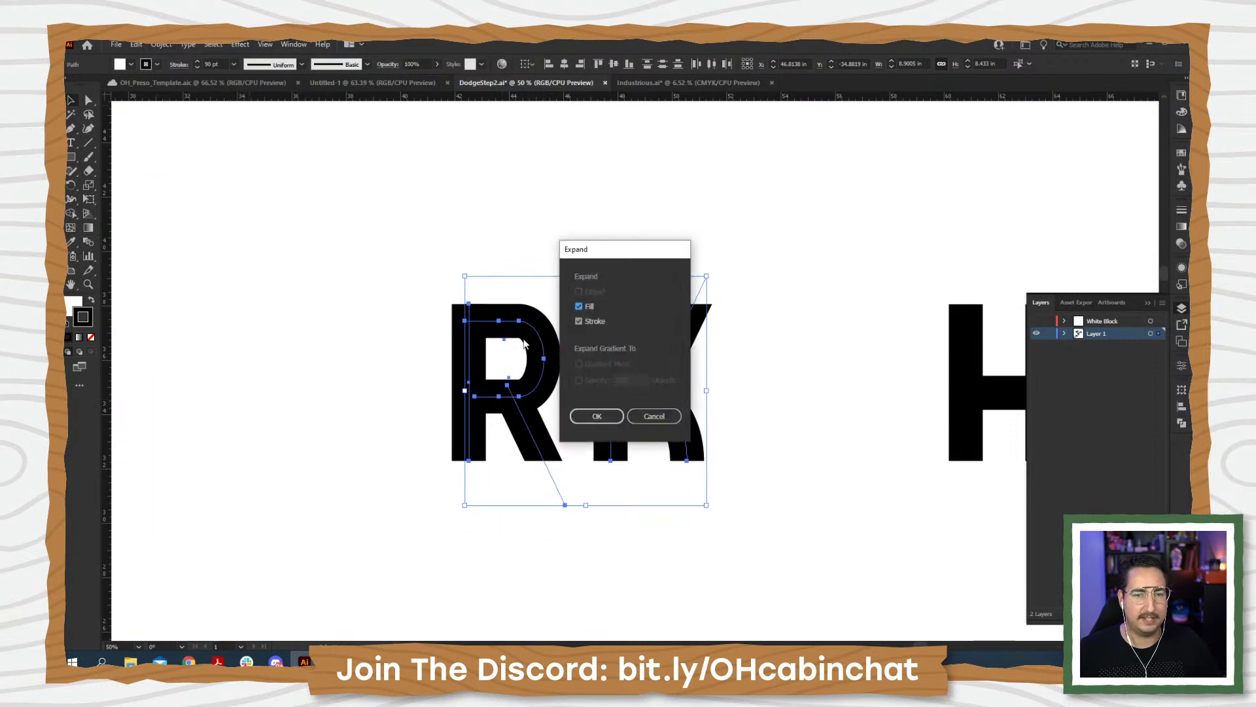
{"action": "left_click", "coordinate": [596, 417]}
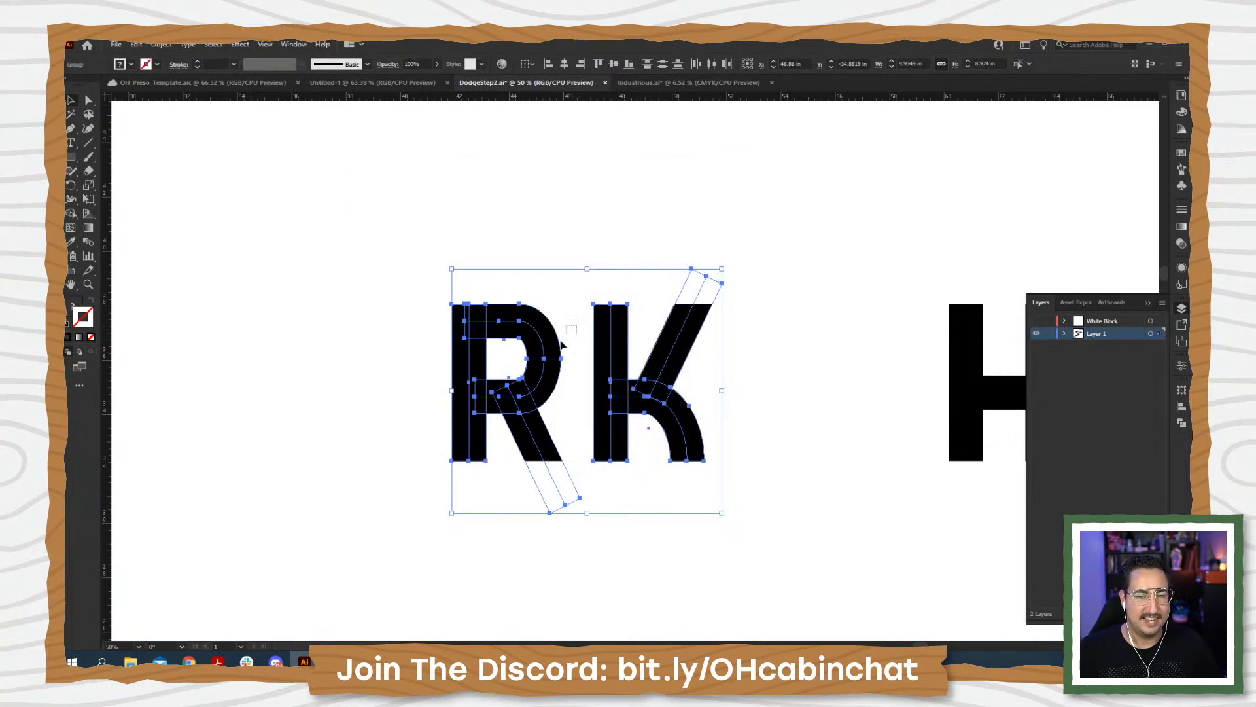
- Try to unite the R's expanded pieces into a single shape
{"action": "left_click", "coordinate": [484, 381]}
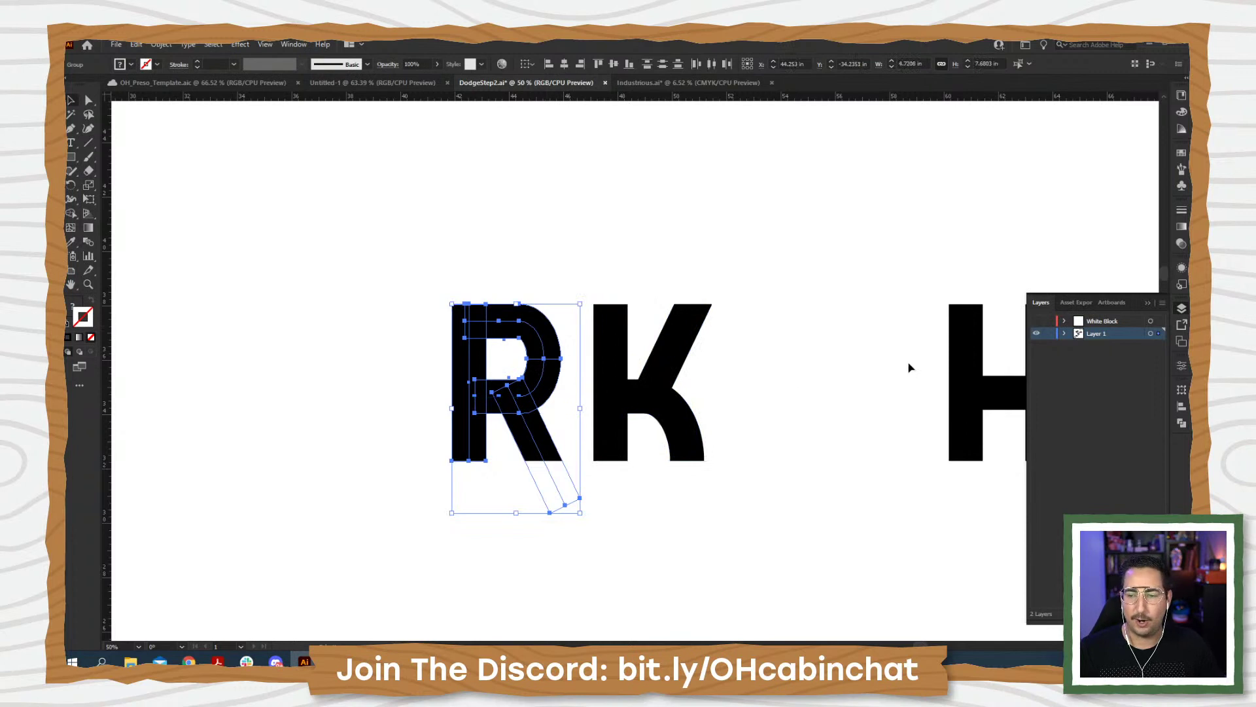
{"action": "left_click", "coordinate": [1181, 422]}
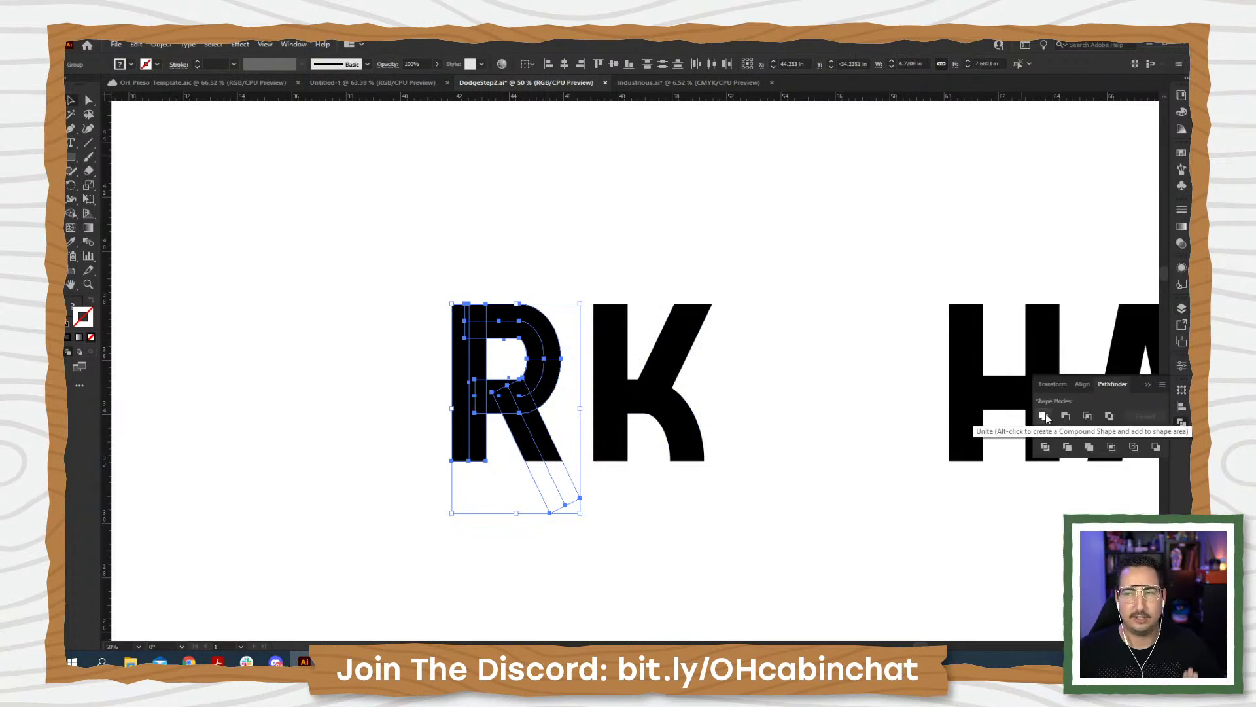
{"action": "left_click", "coordinate": [1045, 417]}
{"action": "key", "text": "ctrl+z"}
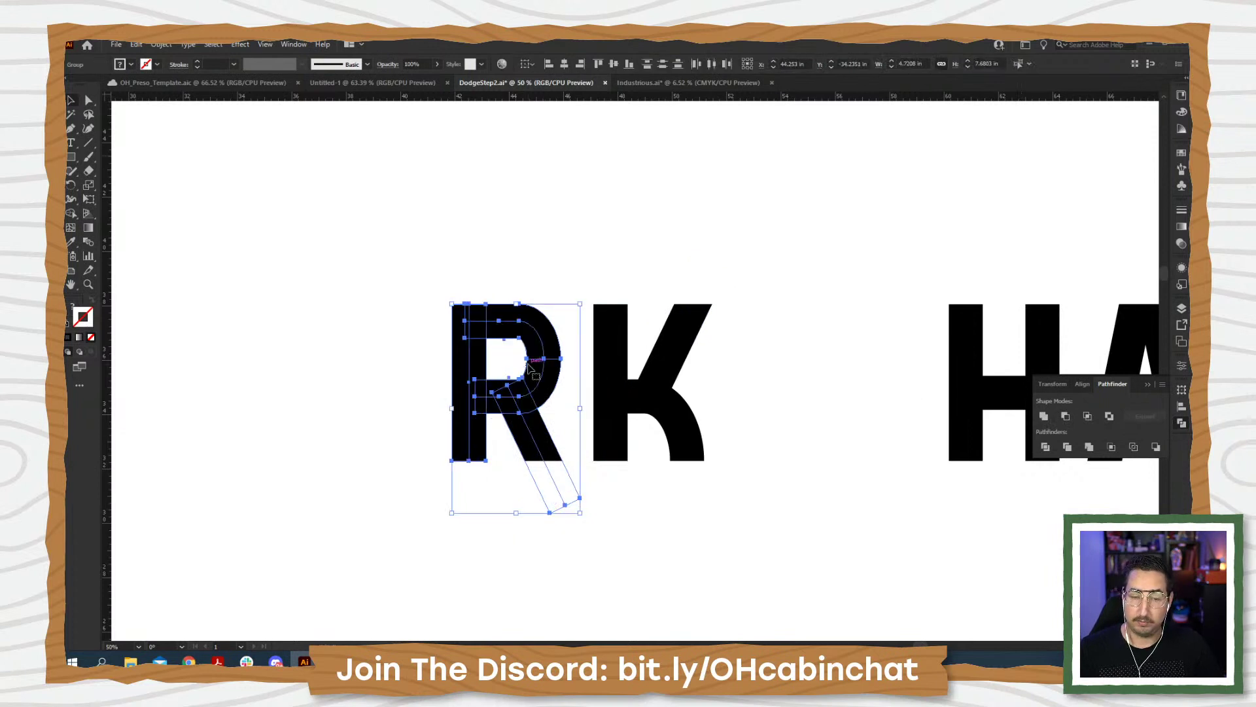
- Delete the leftover white fill pieces inside the upper and lower arcs of the R's bowl
{"action": "left_click", "coordinate": [567, 353]}
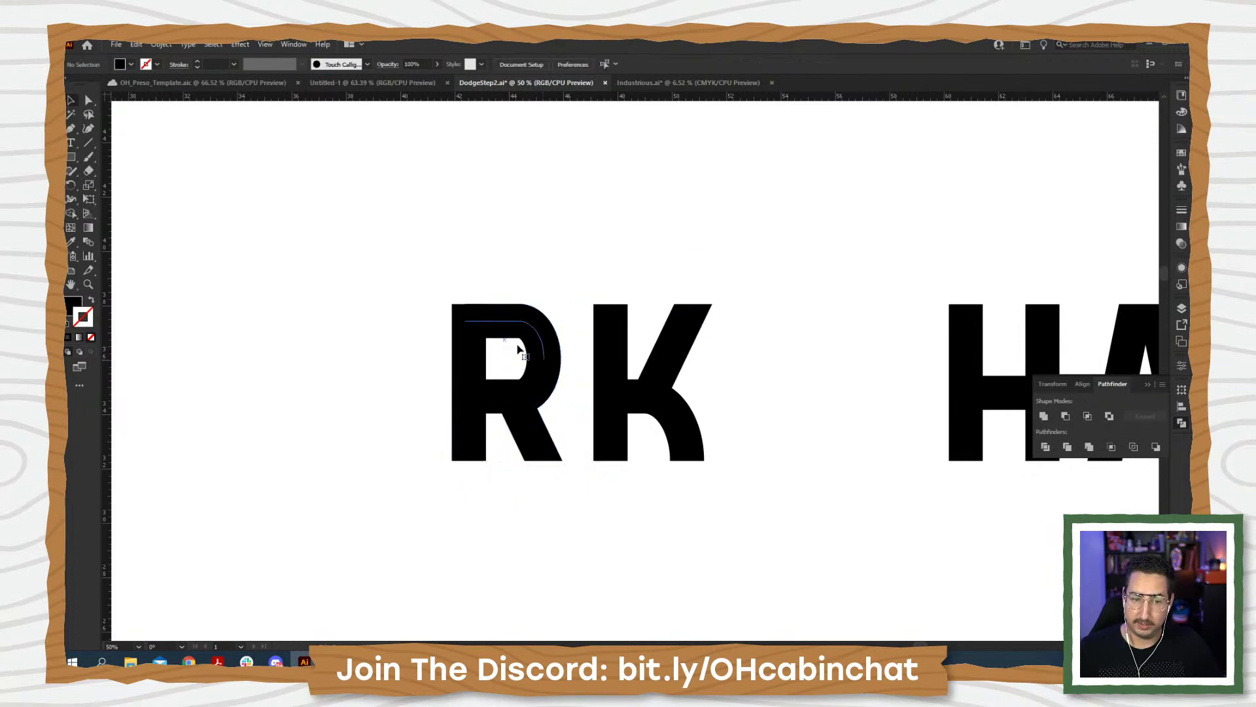
{"action": "left_click", "coordinate": [518, 350]}
{"action": "key", "text": "a"}
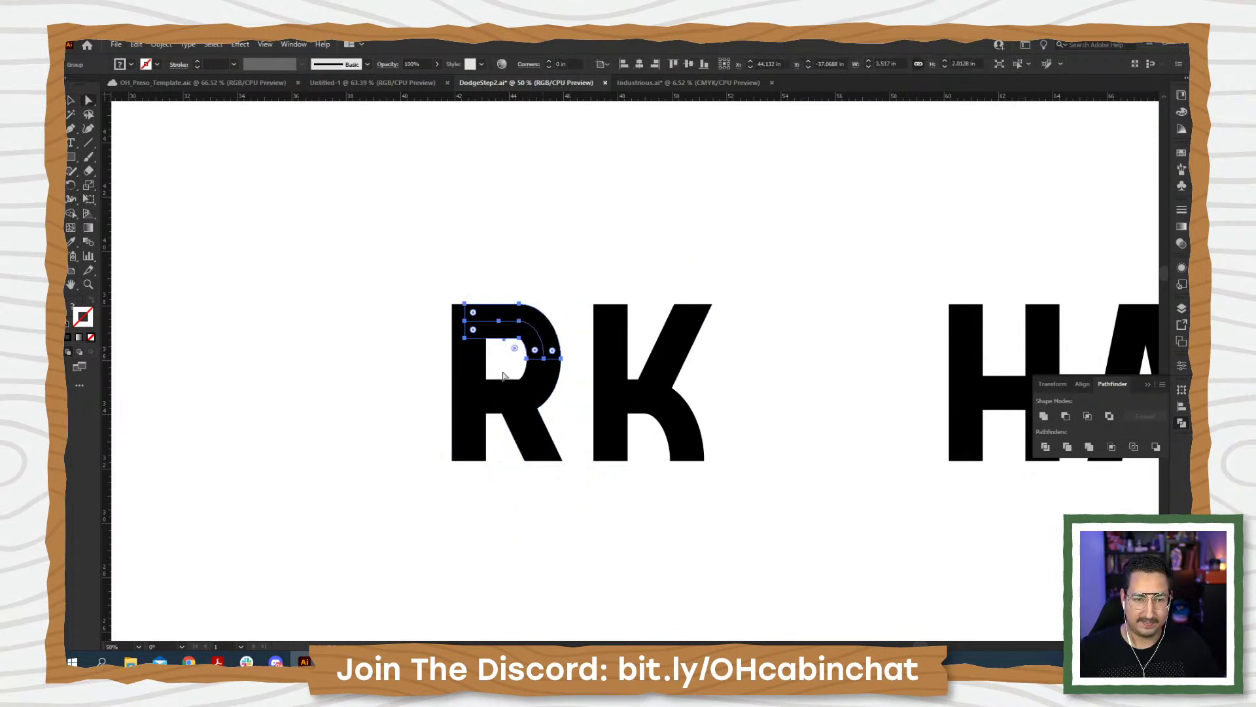
{"action": "left_click", "coordinate": [505, 367]}
{"action": "left_click", "coordinate": [510, 359]}
{"action": "left_click", "coordinate": [516, 351]}
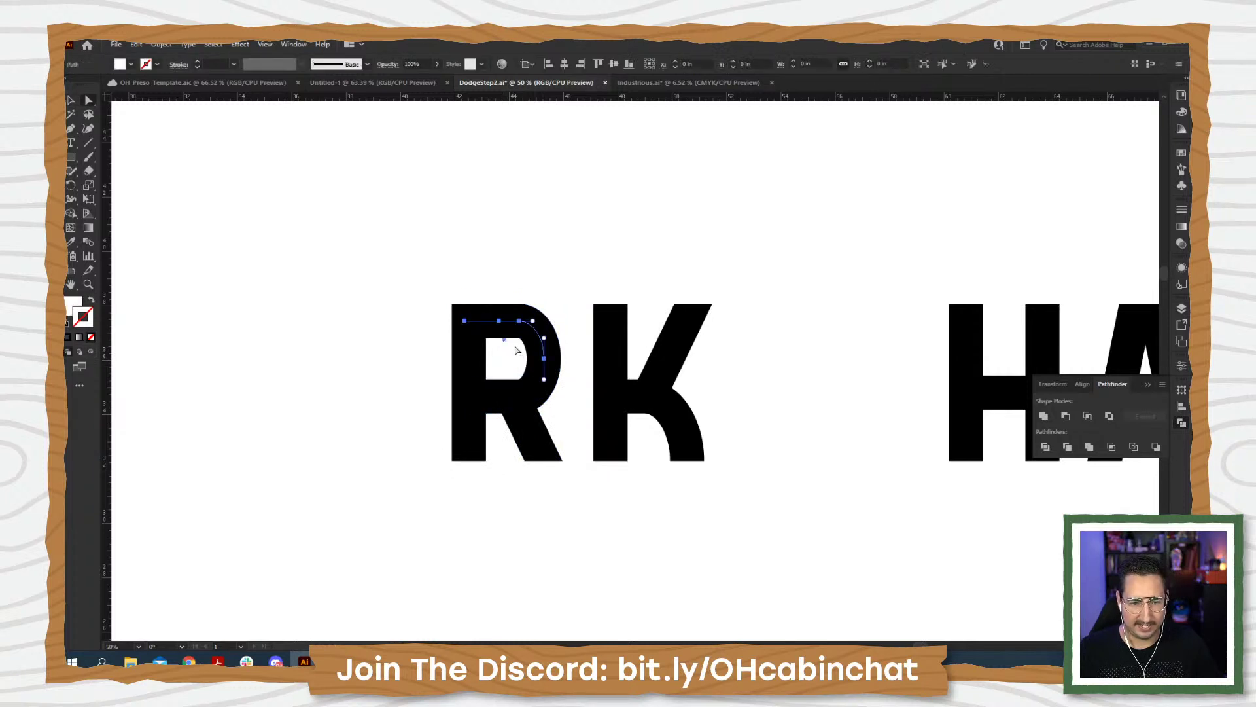
{"action": "left_click", "coordinate": [514, 371]}
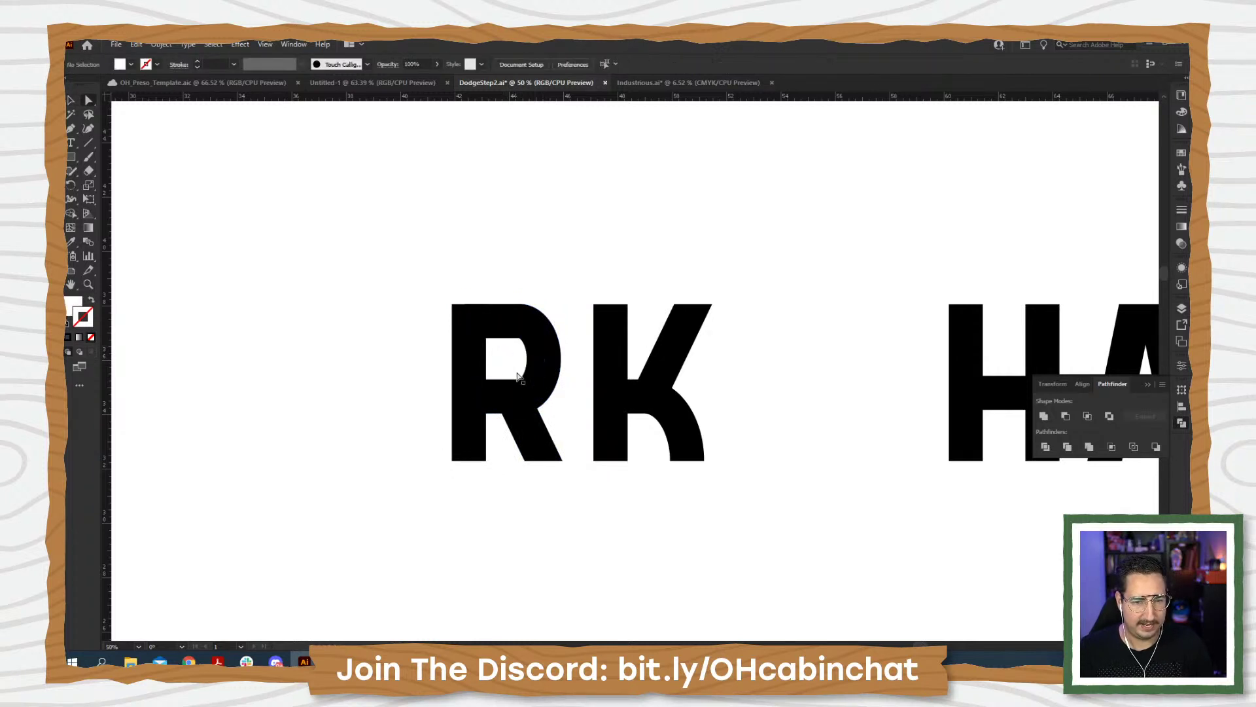
{"action": "left_click", "coordinate": [518, 377]}
{"action": "key", "text": "Delete"}
- Check the remaining paths in outline view, and unite the R's stem, bowl and leg into a single shape
{"action": "key", "text": "ctrl+y"}
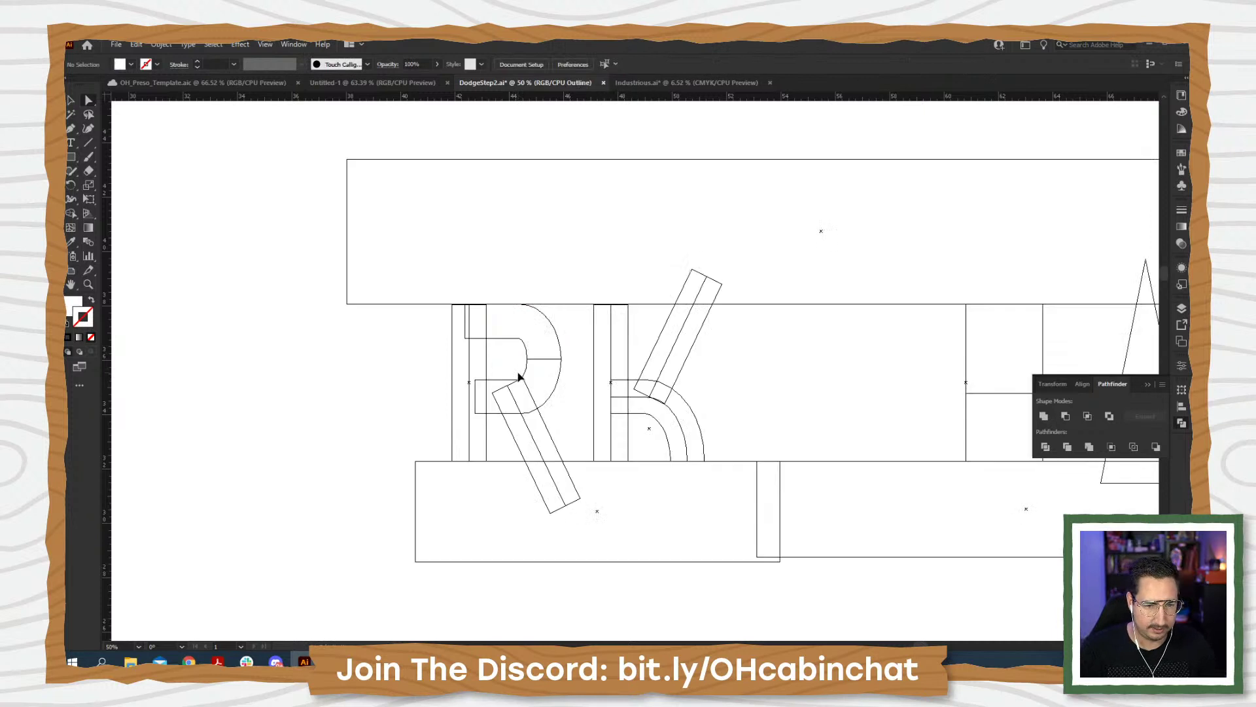
{"action": "key", "text": "ctrl+y"}
{"action": "left_click_drag", "start_coordinate": [432, 322], "coordinate": [559, 435]}
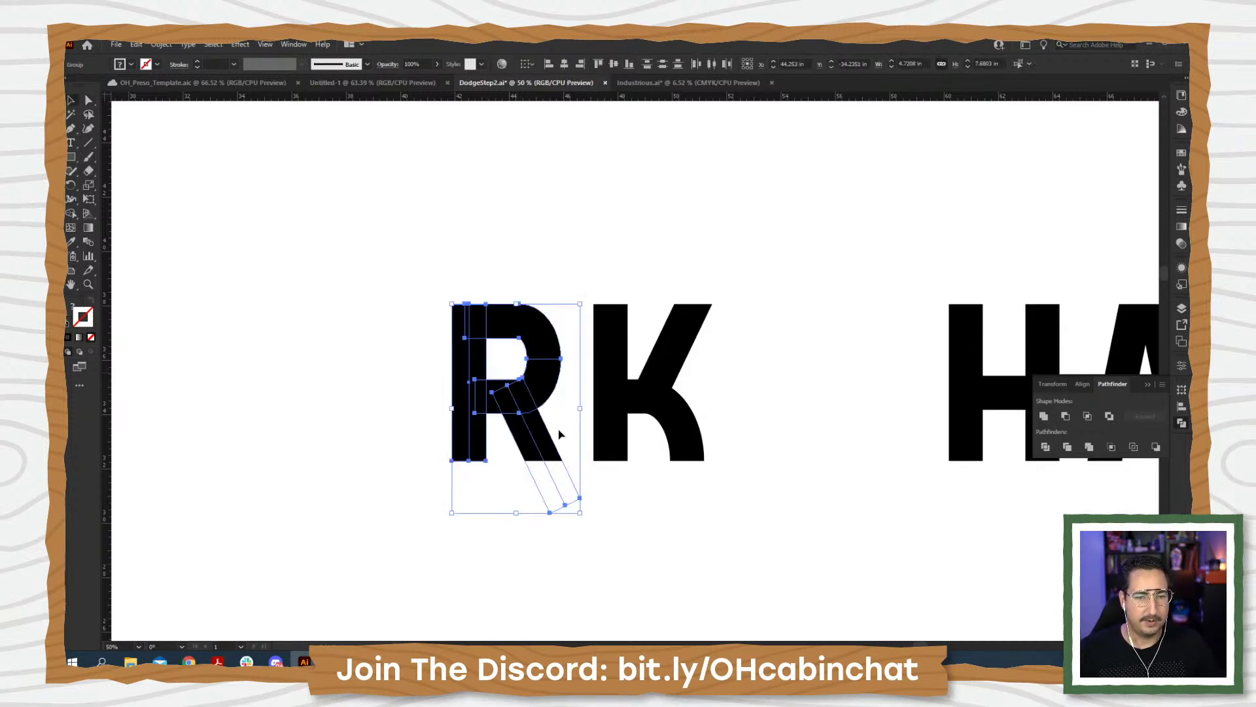
{"action": "left_click", "coordinate": [1041, 419]}
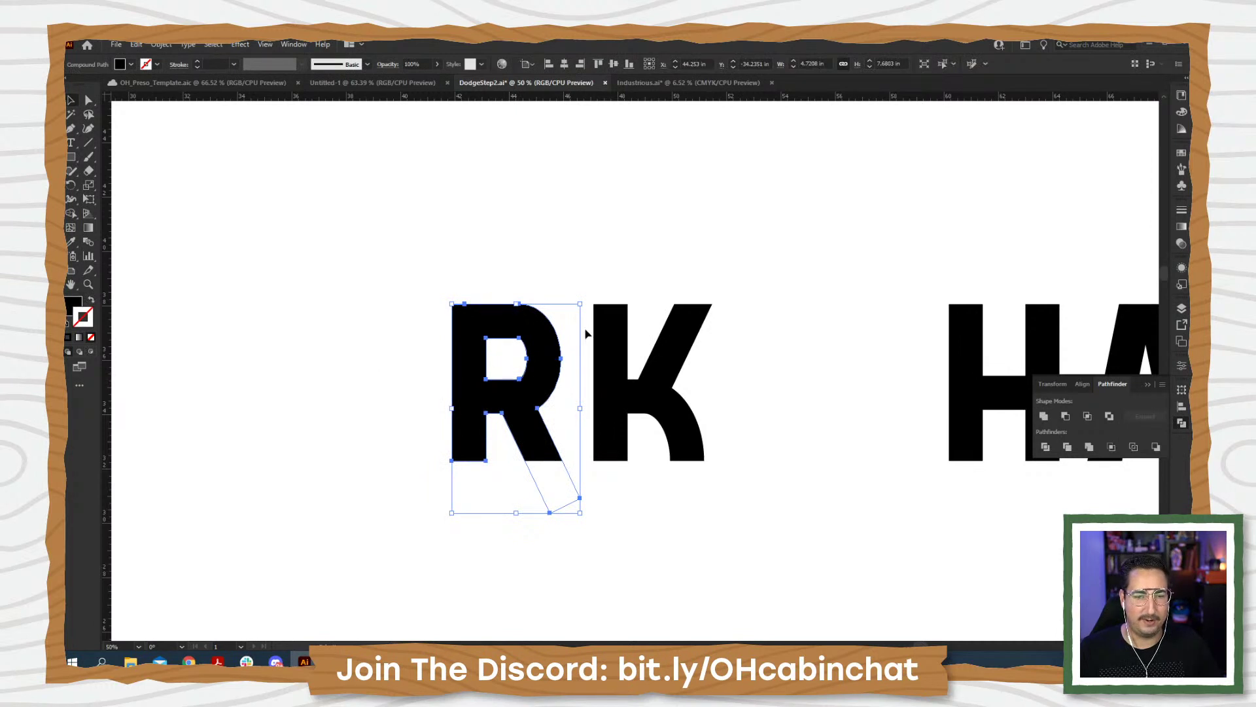
- Try to unite the K's expanded pieces into a single shape
{"action": "left_click", "coordinate": [697, 425]}
{"action": "left_click", "coordinate": [1043, 417]}
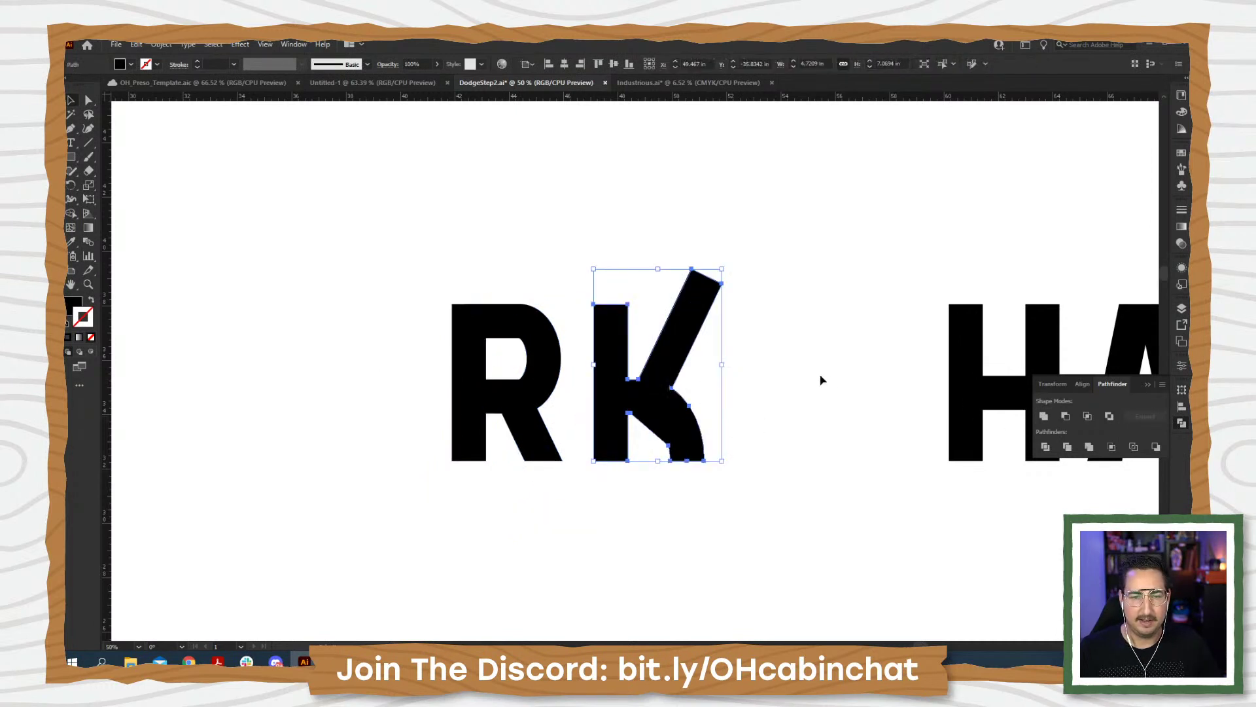
{"action": "key", "text": "ctrl+z"}
- Delete the leftover white fill piece inside the K's arc and unite its stem, diagonal and arc into a single shape
{"action": "key", "text": "a"}
{"action": "left_click", "coordinate": [648, 441]}
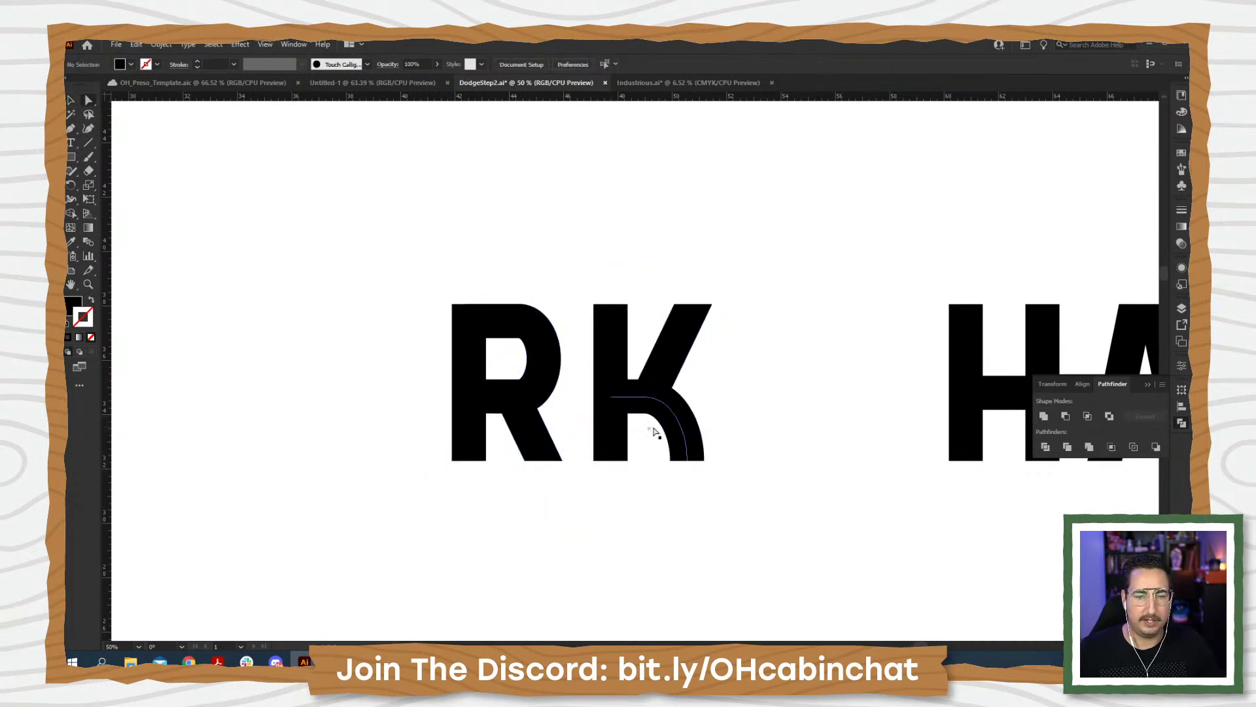
{"action": "left_click", "coordinate": [655, 430]}
{"action": "key", "text": "ctrl+shift+a"}
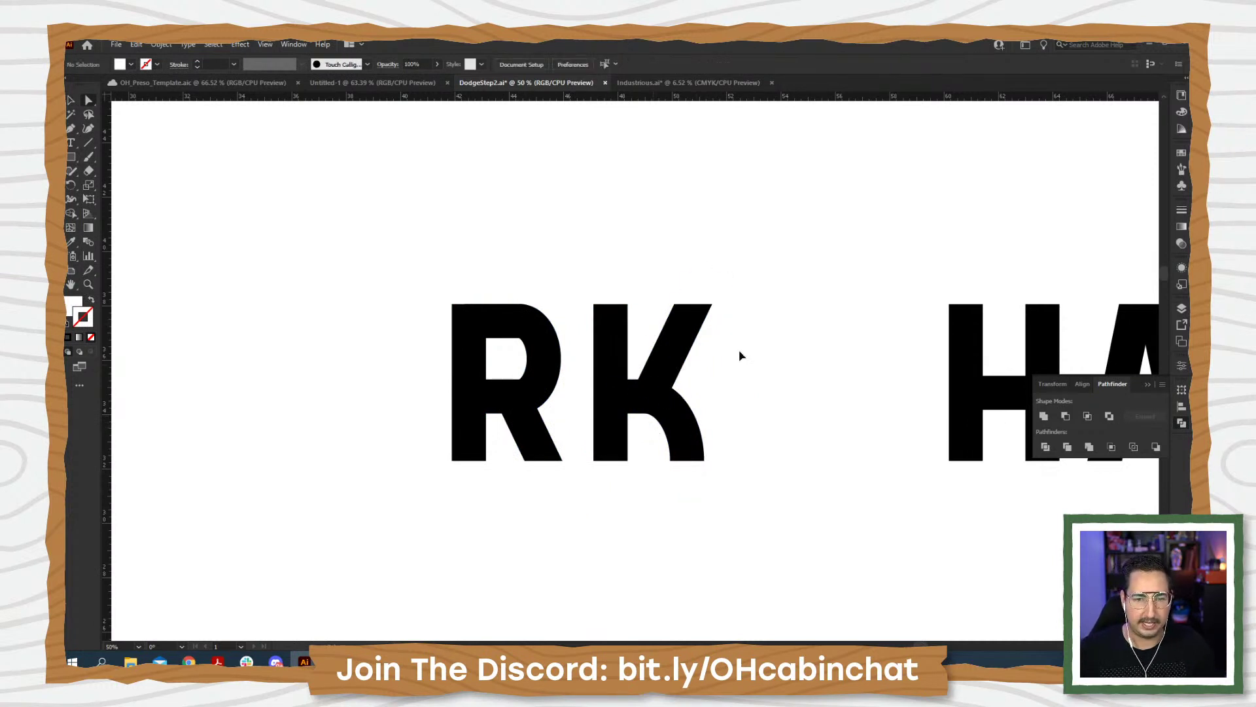
{"action": "left_click_drag", "start_coordinate": [740, 355], "coordinate": [672, 406]}
{"action": "left_click", "coordinate": [1045, 416]}
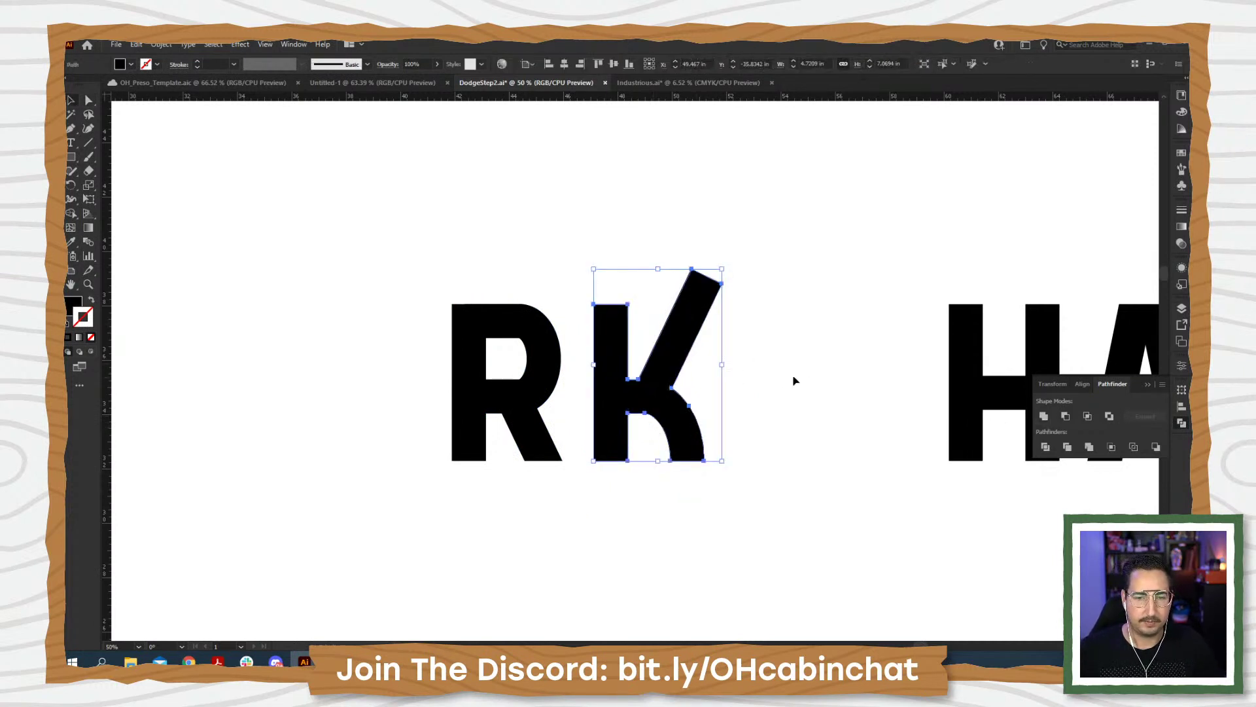
{"action": "key", "text": "ctrl+shift+a"}
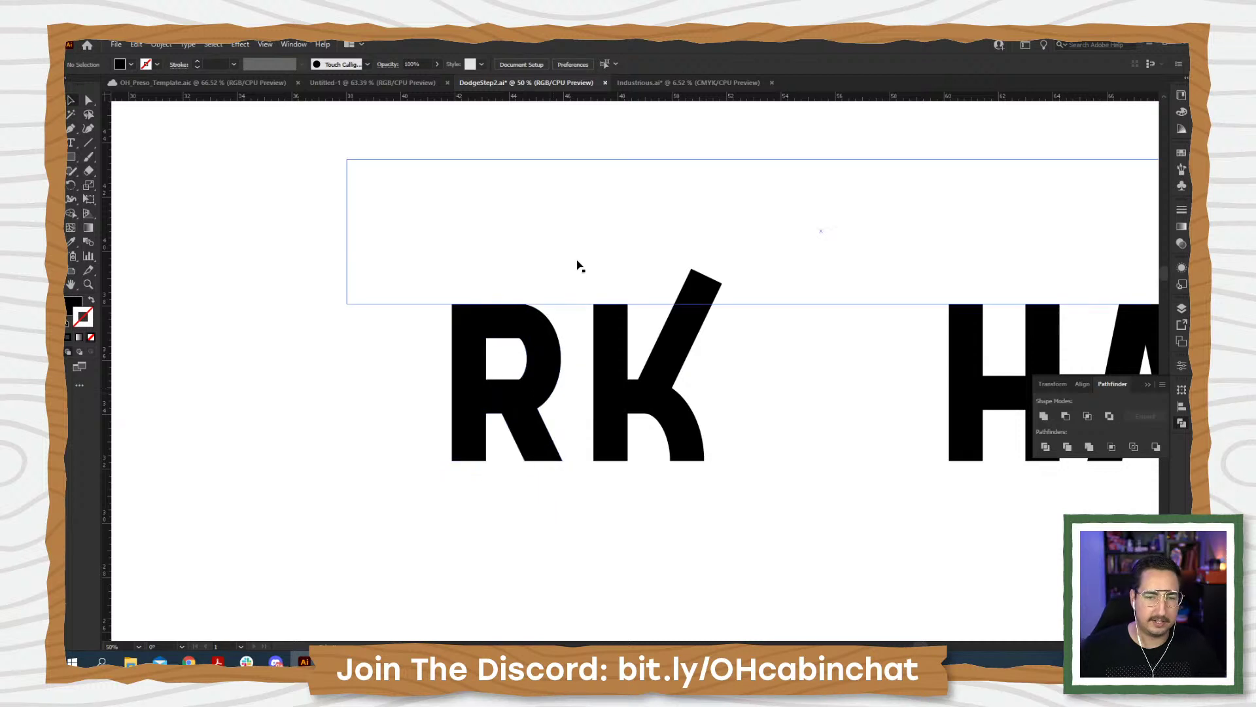
- Draw a rectangle about 9.5 by 3.6 in above the K's cap line and subtract it to trim the overhanging diagonal
{"action": "key", "text": "m"}
{"action": "left_click_drag", "start_coordinate": [555, 207], "coordinate": [811, 304]}
{"action": "left_click_drag", "start_coordinate": [774, 370], "coordinate": [677, 339]}
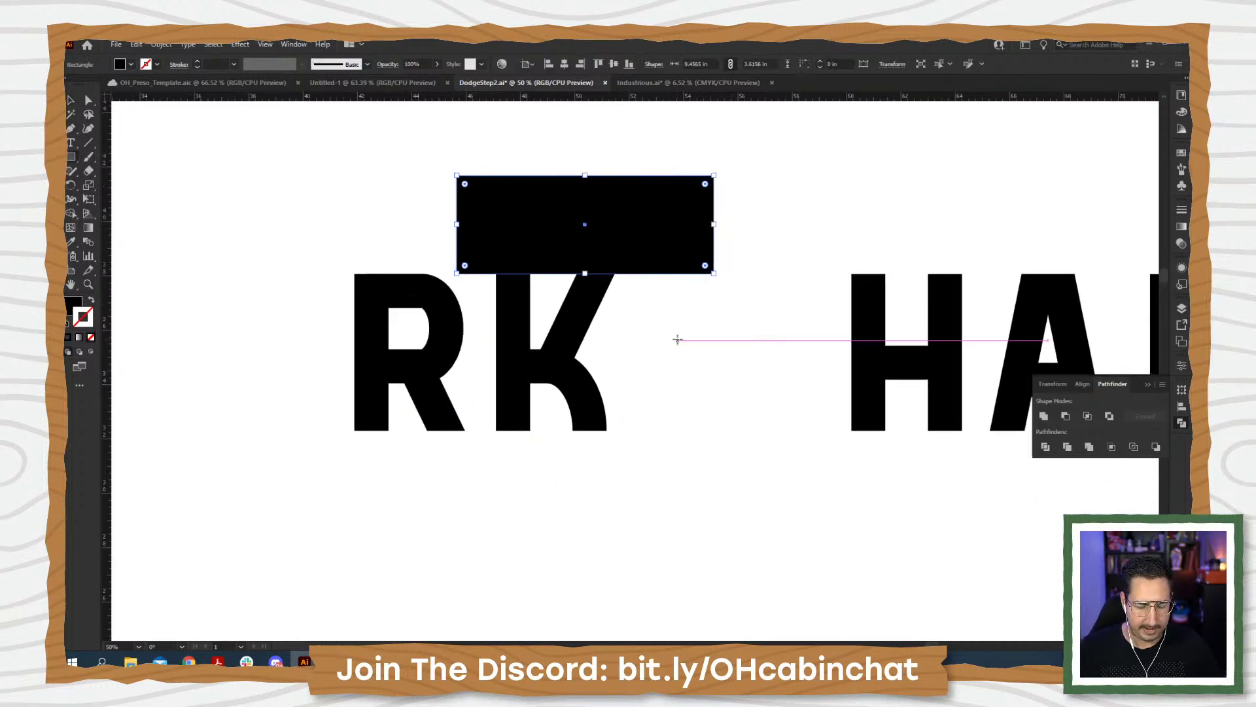
{"action": "key", "text": "ctrl+;"}
{"action": "key", "text": "v"}
{"action": "left_click", "coordinate": [594, 313], "text": "shift"}
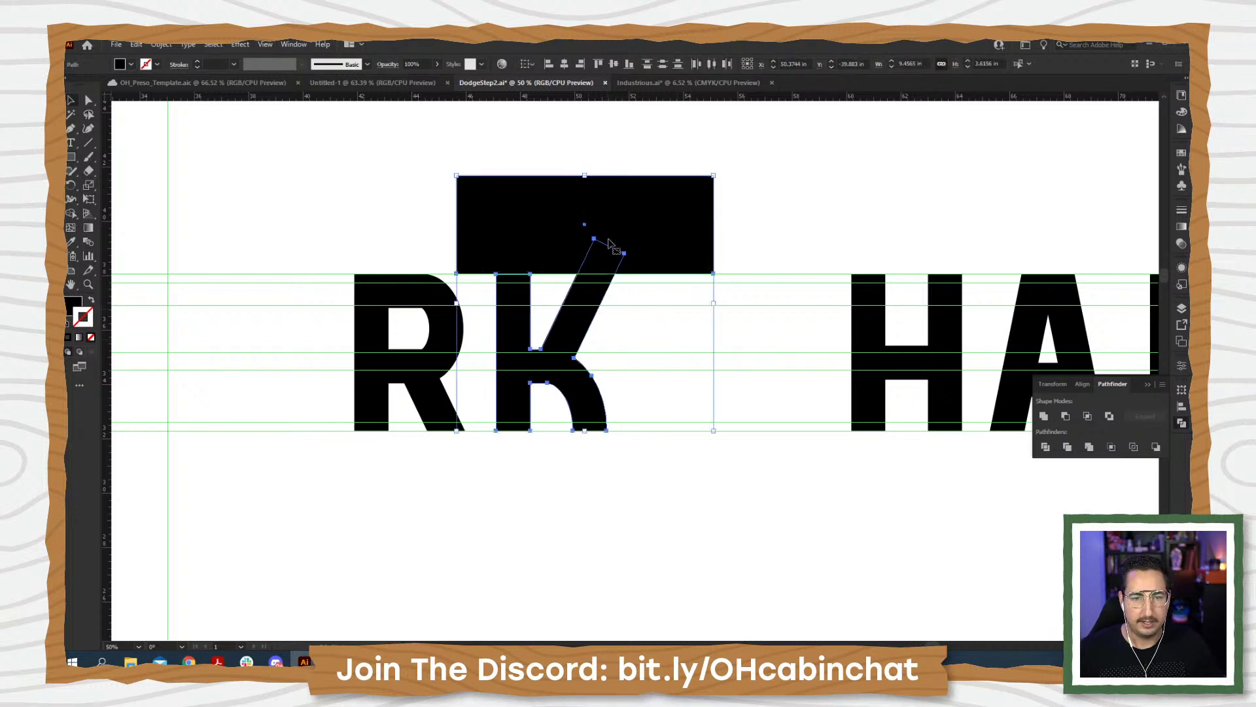
{"action": "left_click", "coordinate": [1062, 419]}
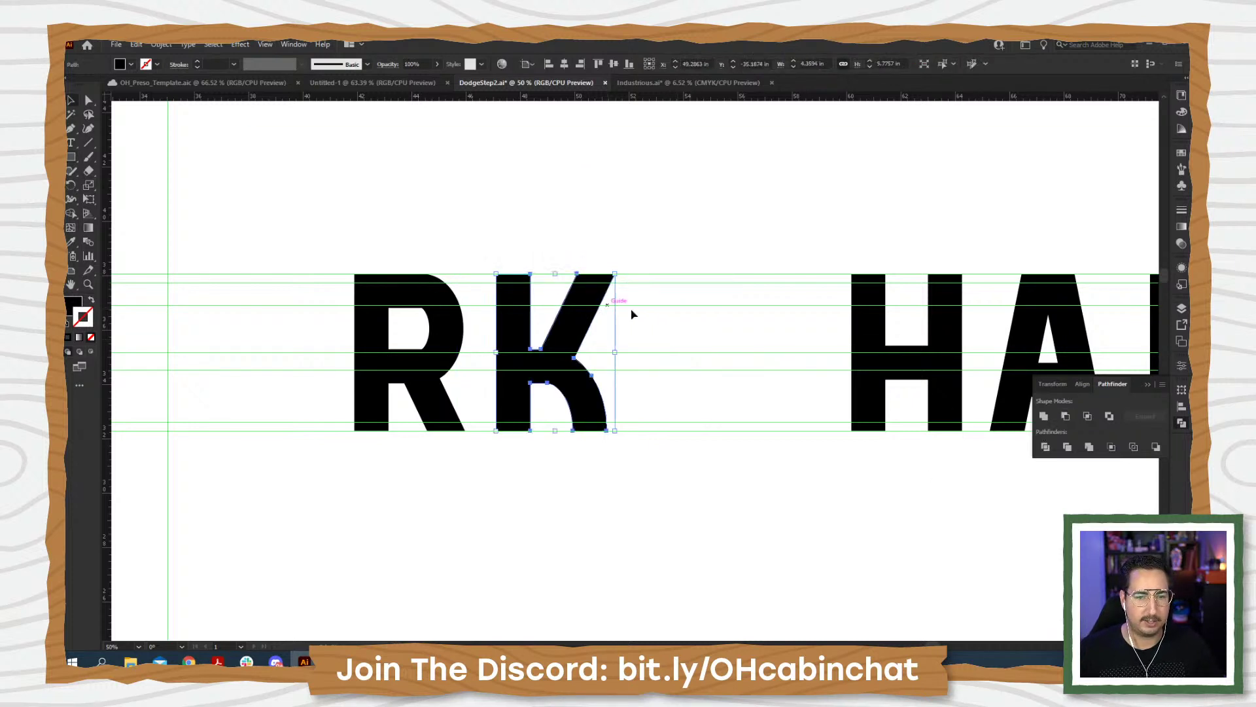
{"action": "left_click", "coordinate": [625, 339]}
{"action": "key", "text": "ctrl+;"}
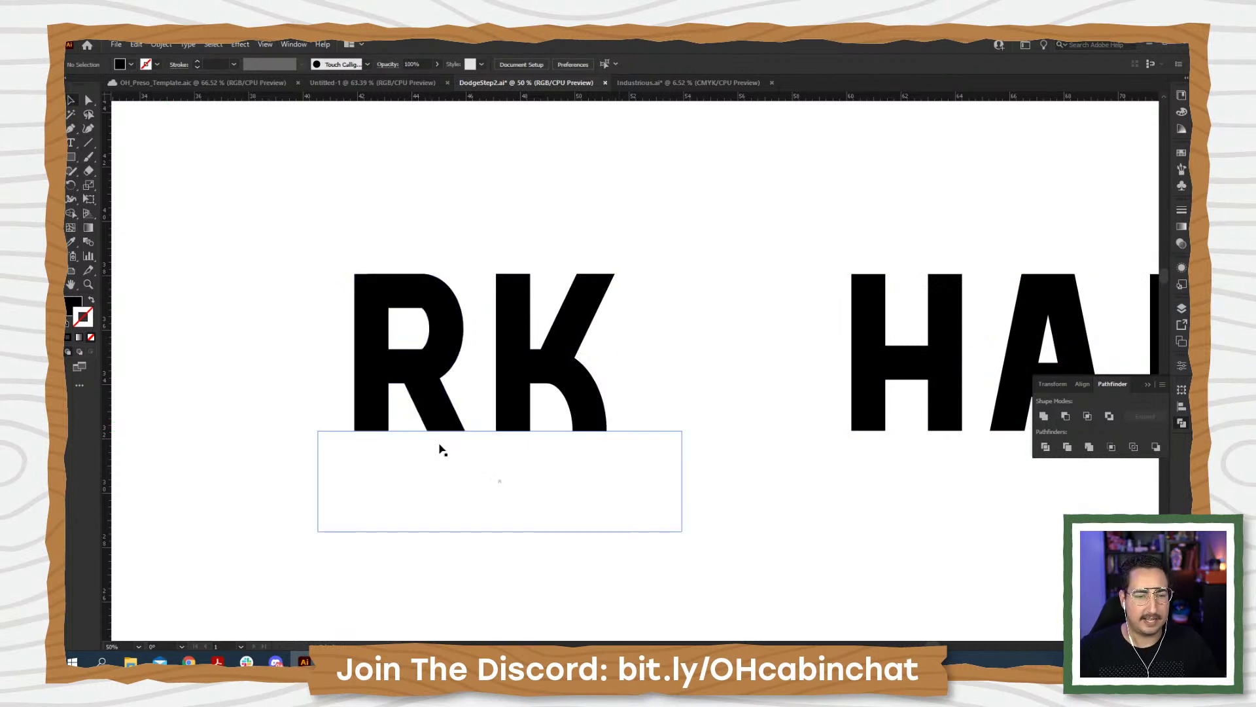
- Subtract the white mask rectangle below the baseline from the R to trim its leg flush
{"action": "left_click", "coordinate": [440, 450]}
{"action": "left_click", "coordinate": [439, 412], "text": "shift"}
{"action": "left_click", "coordinate": [1065, 416]}
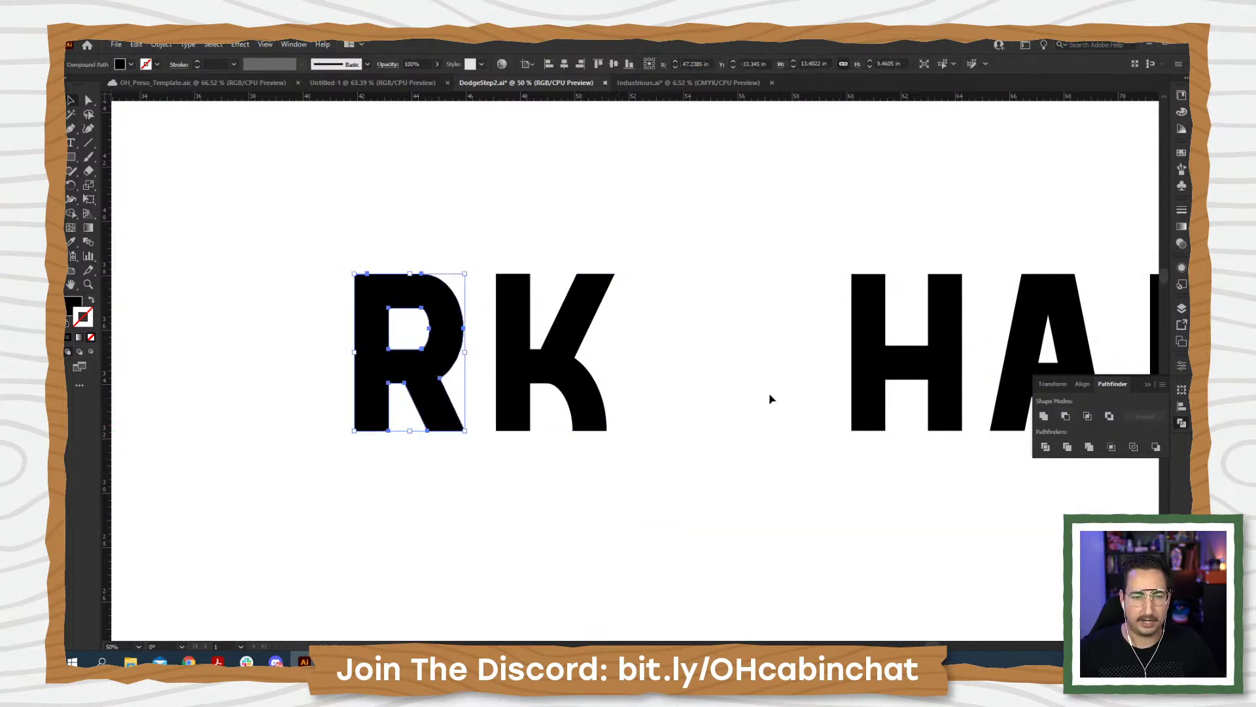
- Delete the extra anchor point on the R's top edge near its upper-left corner
{"action": "left_click", "coordinate": [566, 386], "text": "ctrl"}
{"action": "left_click", "coordinate": [594, 388], "text": "ctrl"}
{"action": "left_click_drag", "start_coordinate": [607, 359], "coordinate": [596, 435]}
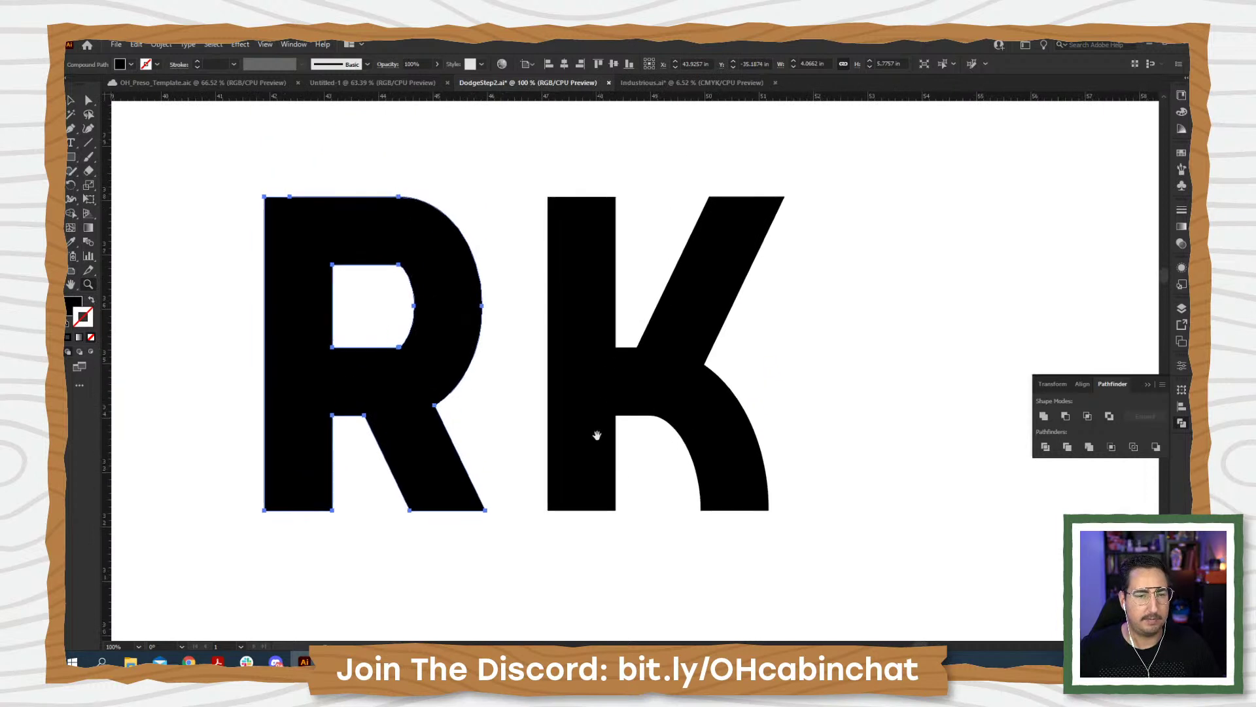
{"action": "left_click", "coordinate": [536, 353]}
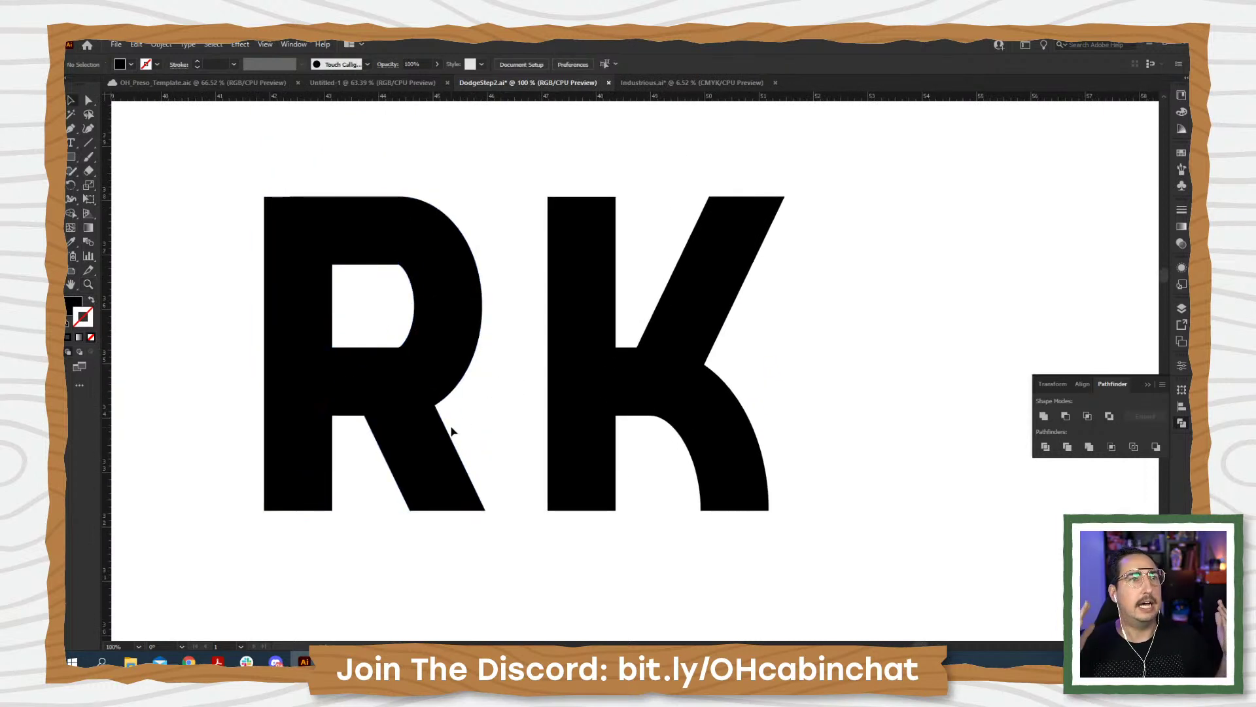
{"action": "left_click", "coordinate": [288, 208]}
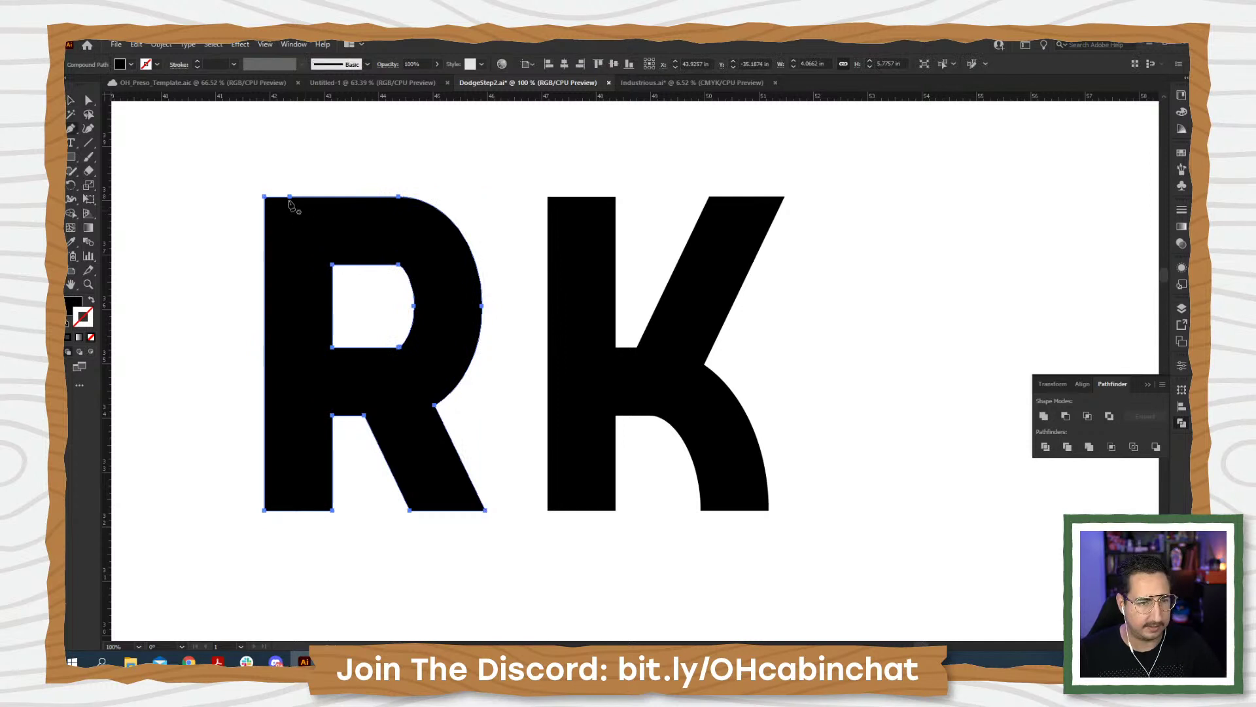
{"action": "key", "text": "a"}
{"action": "left_click", "coordinate": [290, 197]}
{"action": "left_click", "coordinate": [290, 197]}
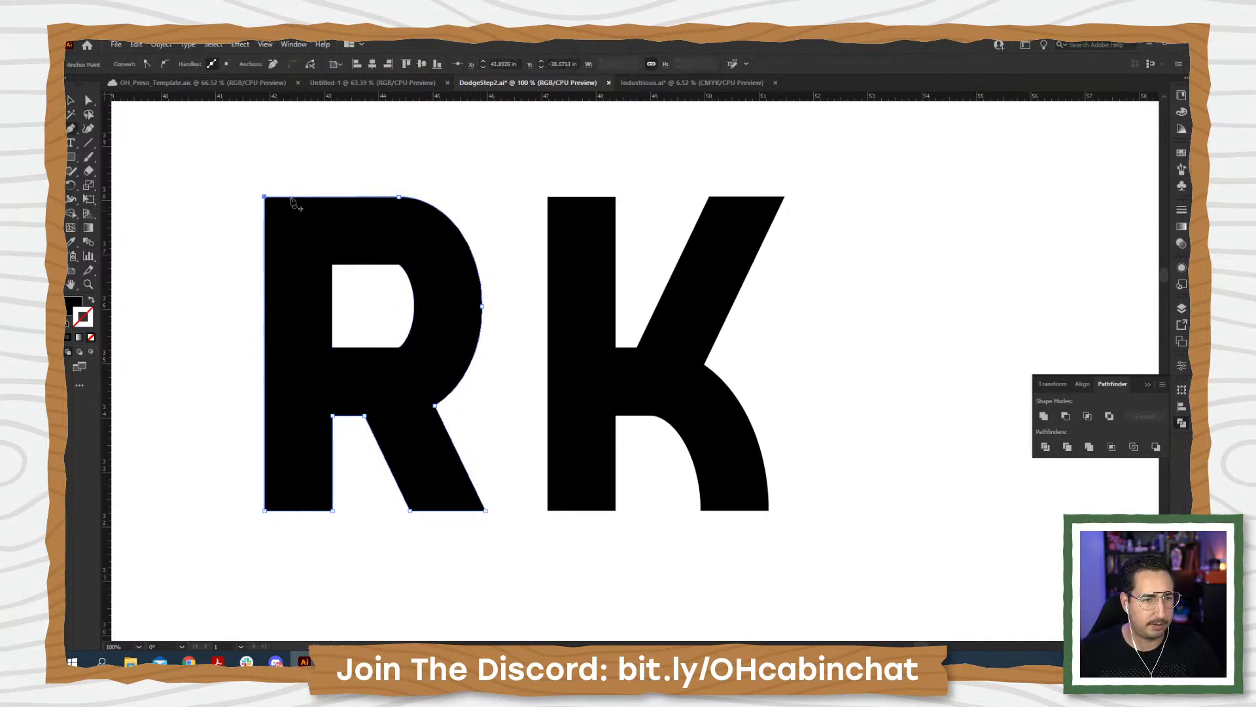
- Round the R's upper-left and foot corners and all of the K's stroke-end corners to a radius of about 0.26 in
{"action": "key", "text": "a"}
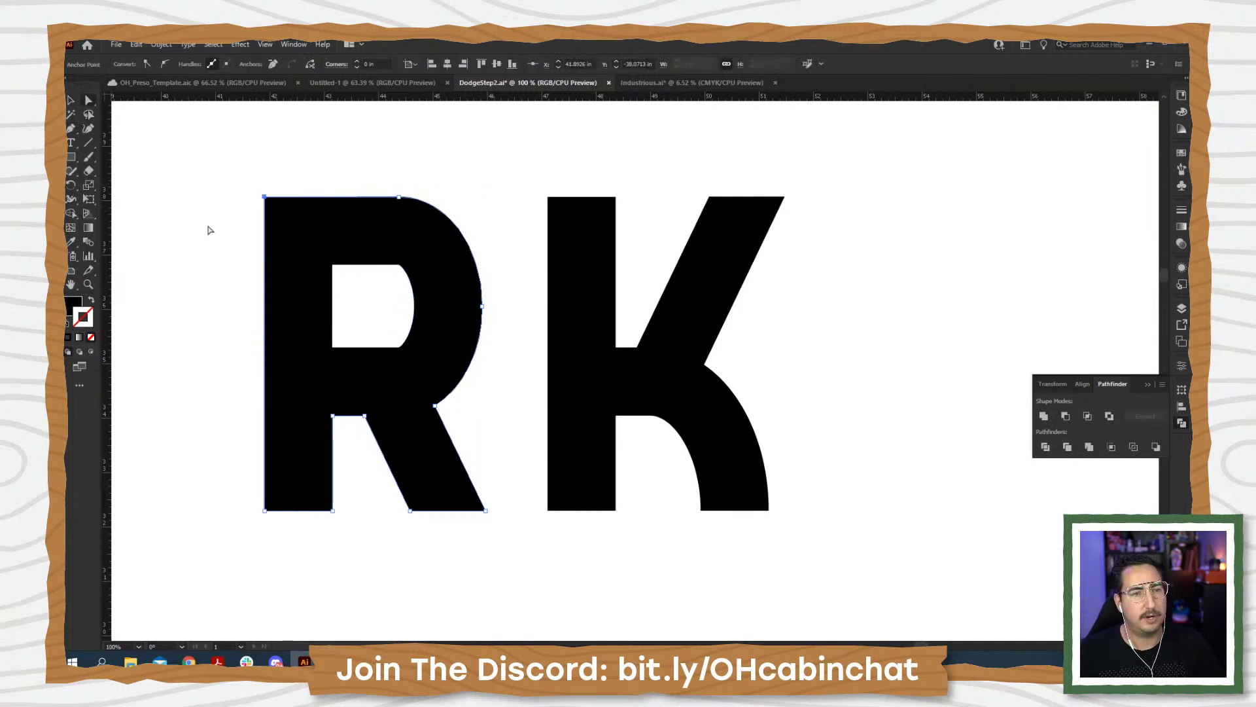
{"action": "left_click", "coordinate": [264, 197]}
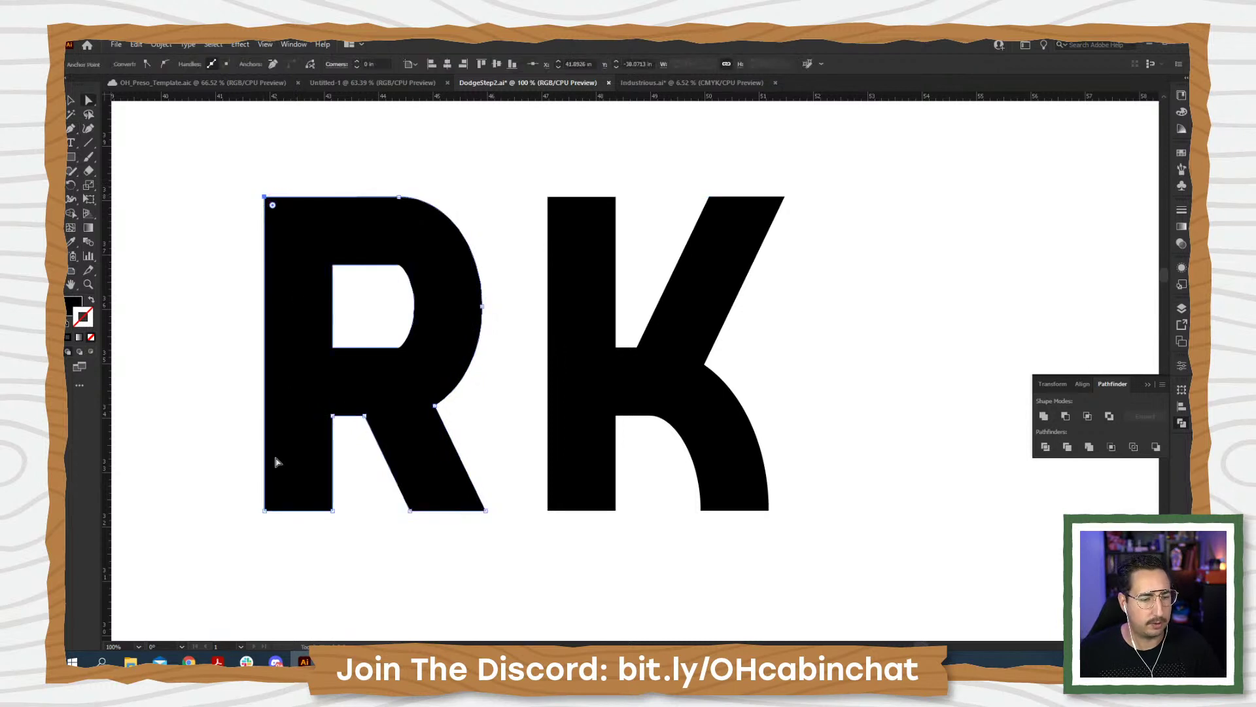
{"action": "left_click", "coordinate": [264, 509], "text": "shift"}
{"action": "left_click", "coordinate": [332, 510], "text": "shift"}
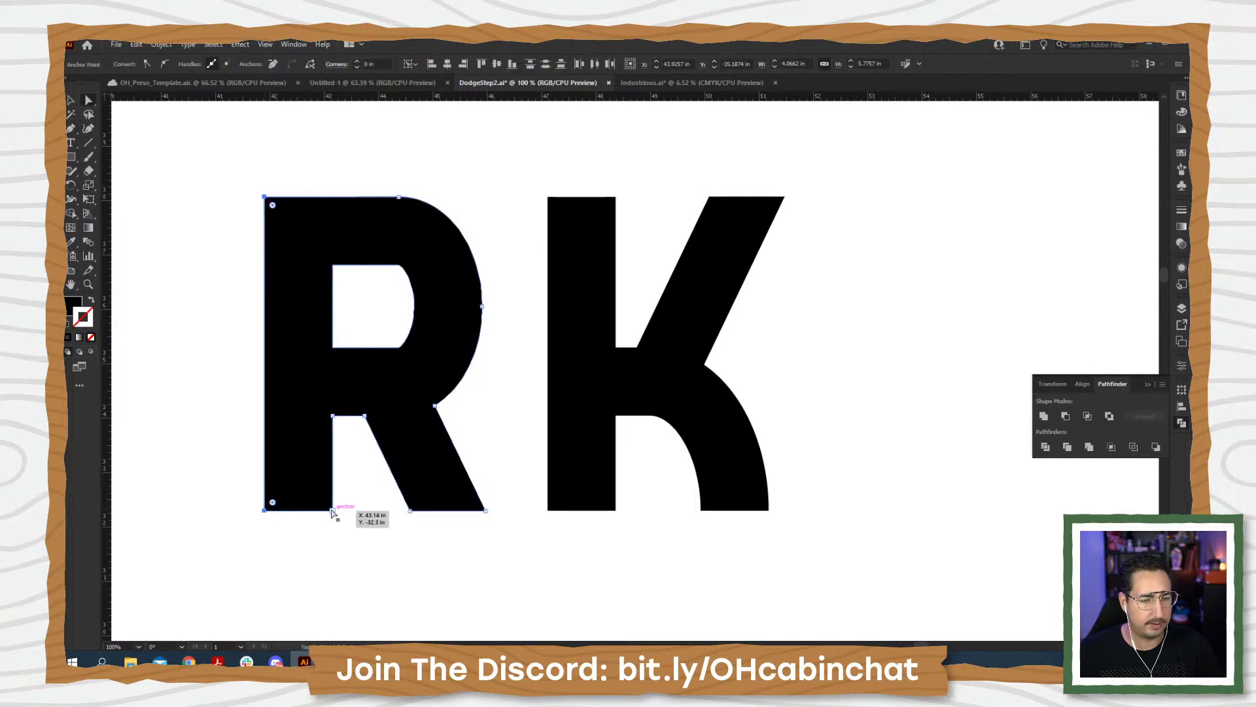
{"action": "left_click", "coordinate": [409, 510], "text": "shift"}
{"action": "left_click", "coordinate": [484, 509], "text": "shift"}
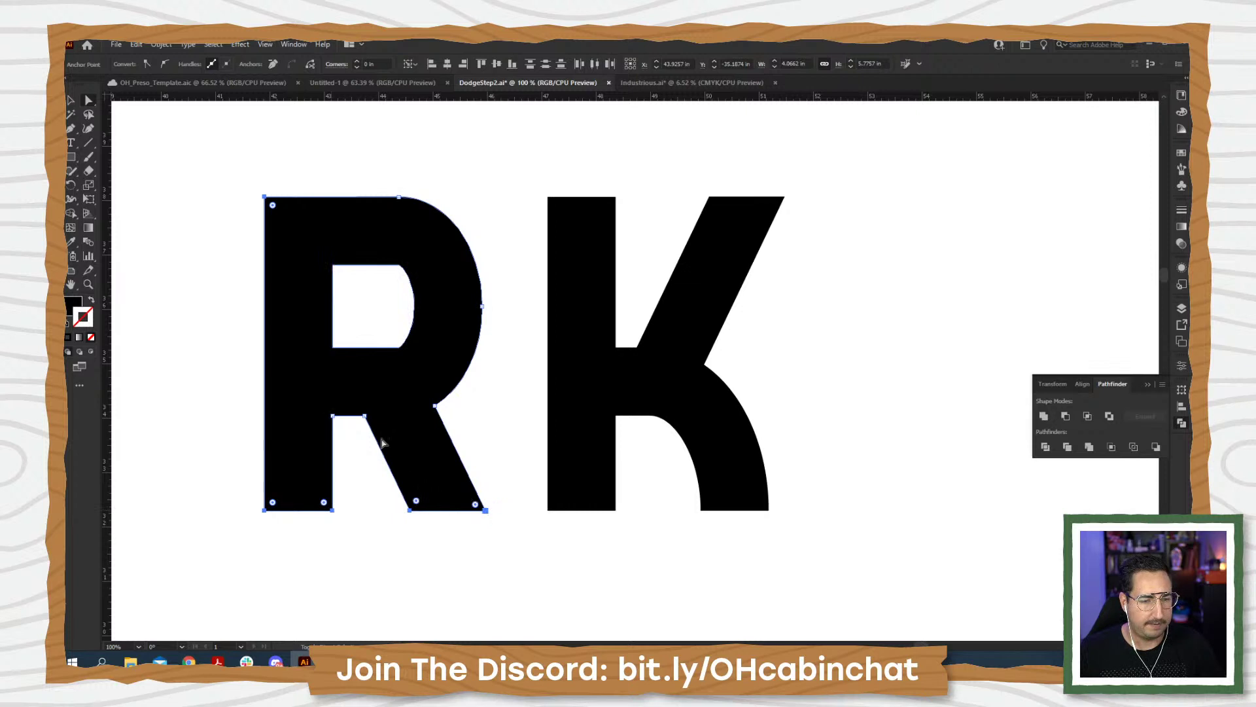
{"action": "left_click", "coordinate": [547, 510], "text": "shift"}
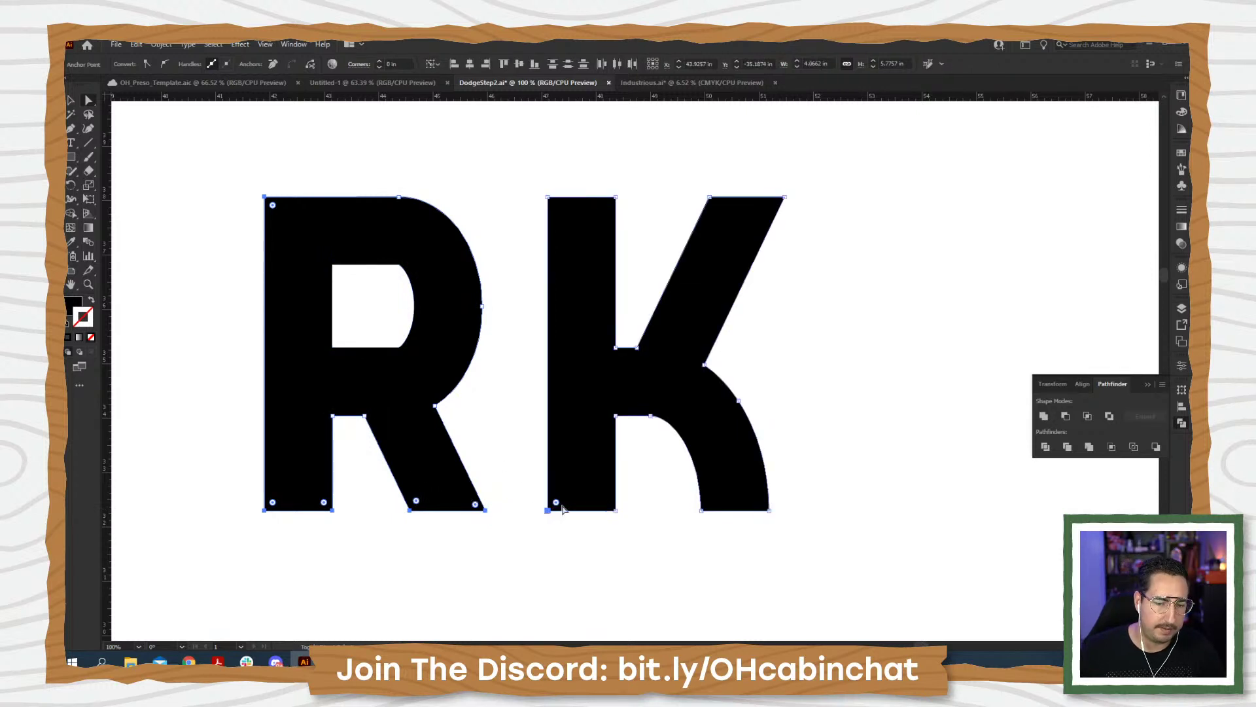
{"action": "left_click", "coordinate": [616, 510], "text": "shift"}
{"action": "left_click", "coordinate": [701, 511], "text": "shift"}
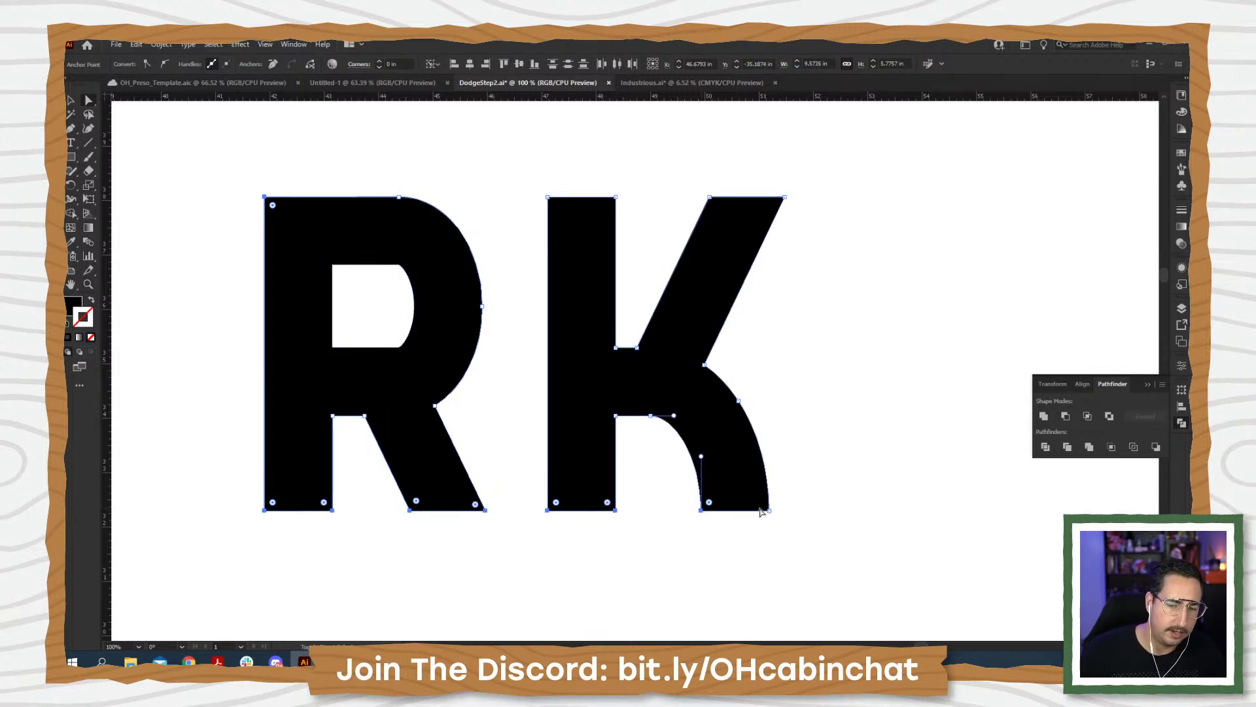
{"action": "left_click", "coordinate": [769, 510], "text": "shift"}
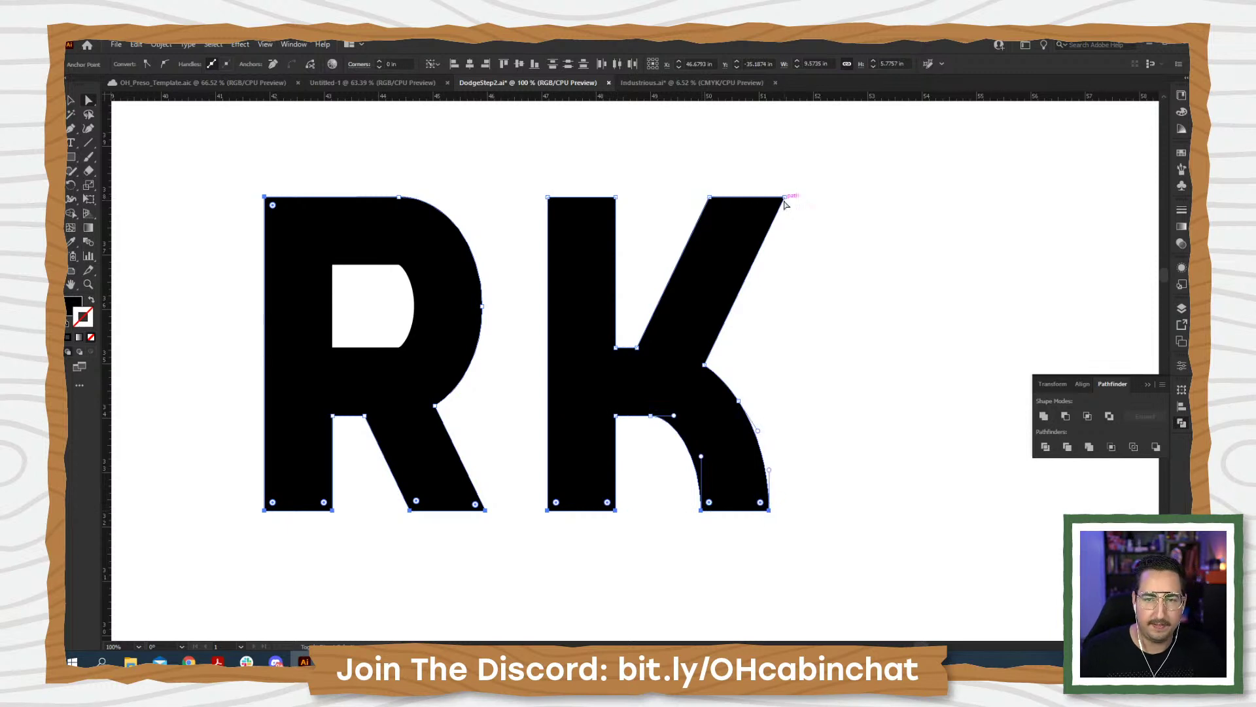
{"action": "left_click", "coordinate": [785, 197], "text": "shift"}
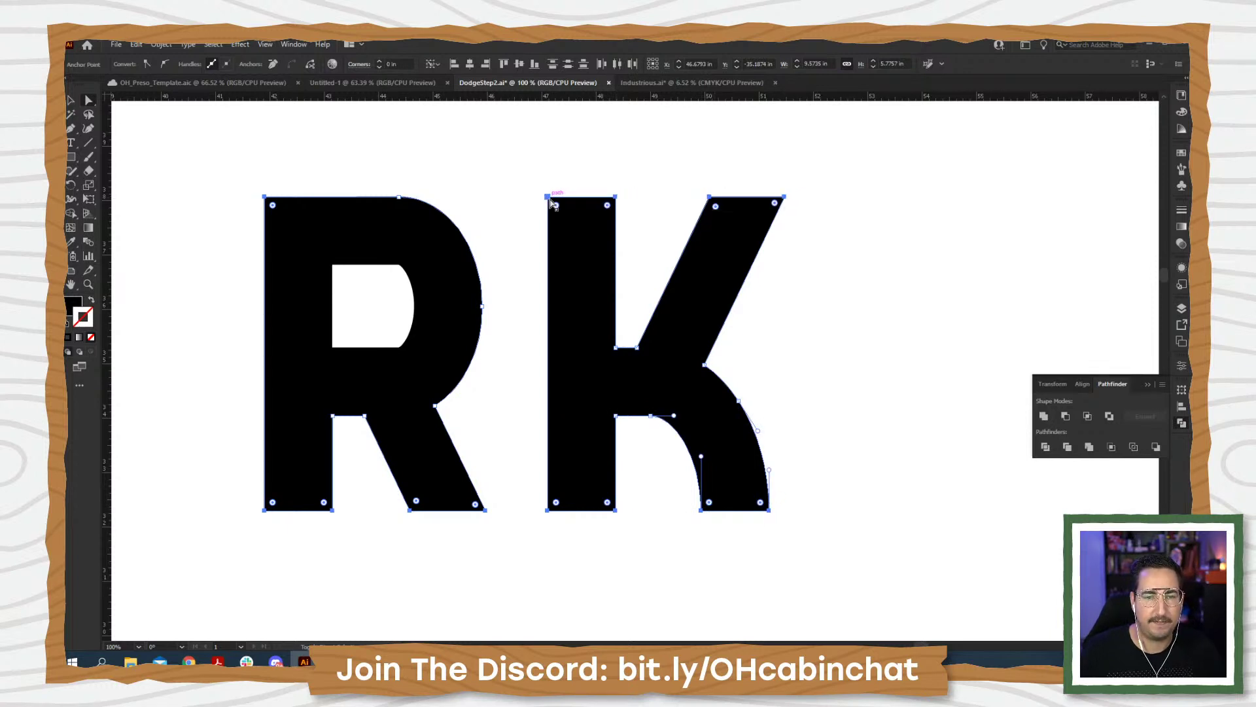
{"action": "left_click_drag", "start_coordinate": [557, 206], "coordinate": [565, 214]}
{"action": "key", "text": "v"}
{"action": "left_click", "coordinate": [533, 323]}
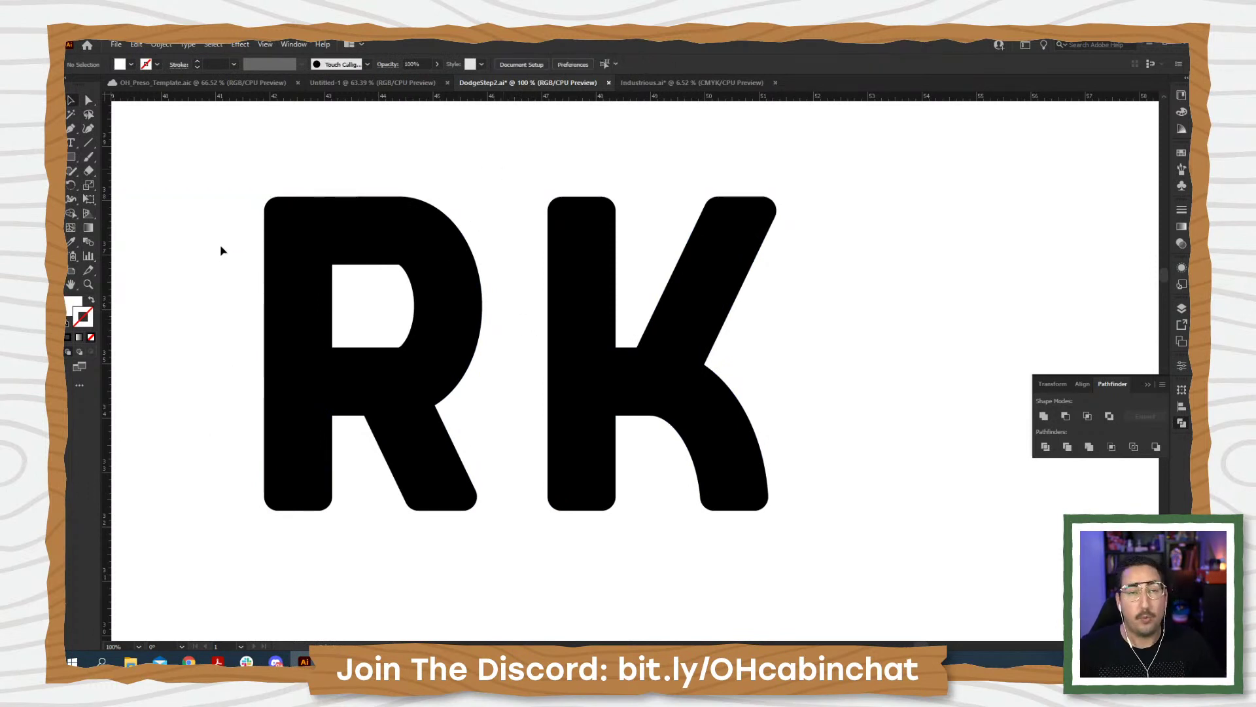
- Try to thin the R's stem by moving its outer edge inward until the letter is about 3.59 in wide
{"action": "key", "text": "a"}
{"action": "left_click_drag", "start_coordinate": [209, 161], "coordinate": [301, 561]}
{"action": "key", "text": "shift+Right"}
{"action": "key", "text": "shift+Right"}
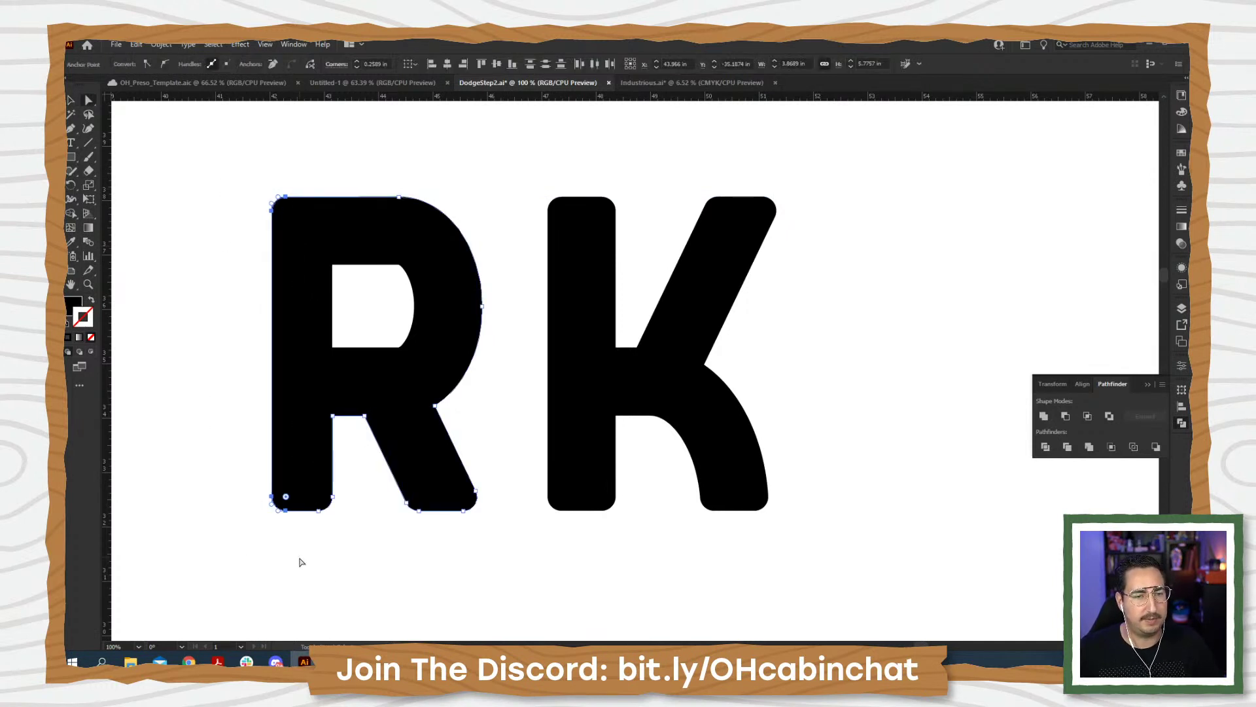
{"action": "key", "text": "shift+Right"}
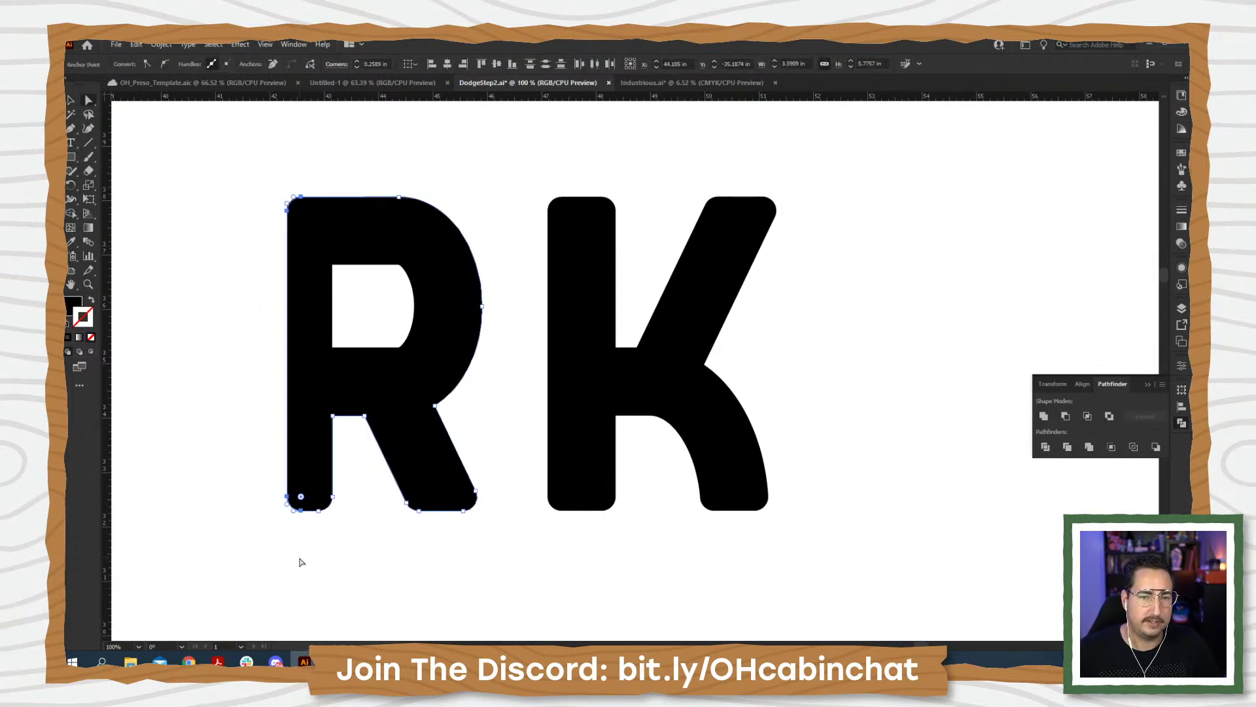
- Try to thin the K's stem by moving its outer edge inward until the letter is about 3.79 in wide
{"action": "left_click_drag", "start_coordinate": [517, 172], "coordinate": [587, 544]}
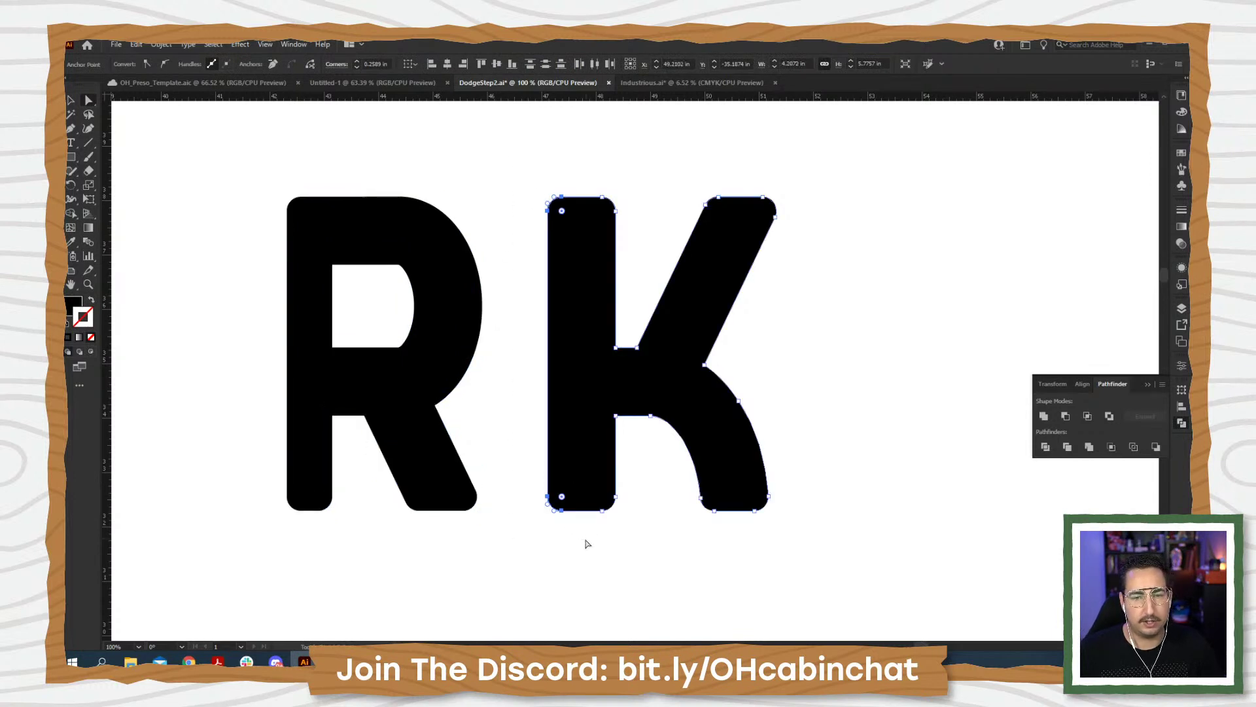
{"action": "key", "text": "shift+Right"}
{"action": "key", "text": "shift+Right"}
{"action": "key", "text": "shift+Right"}
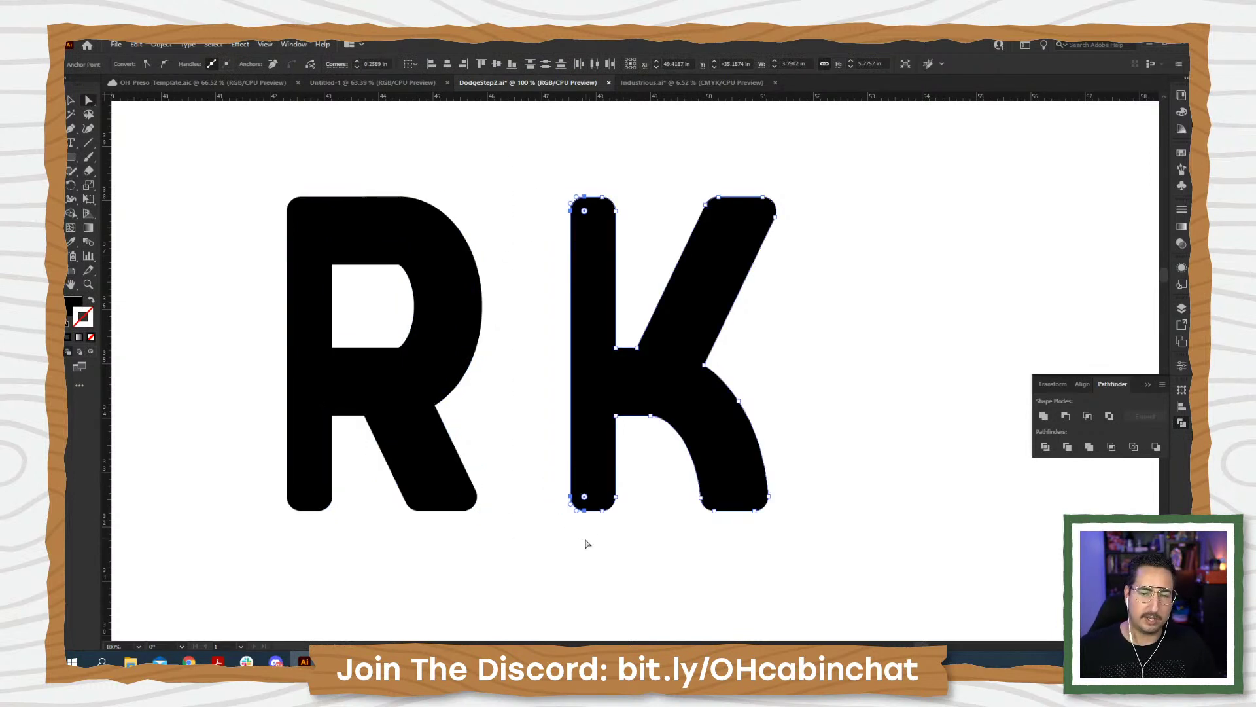
- Try to thin the K's upper diagonal by moving its outer edge toward the stem
{"action": "left_click", "coordinate": [705, 364]}
{"action": "left_click", "coordinate": [763, 197], "text": "shift"}
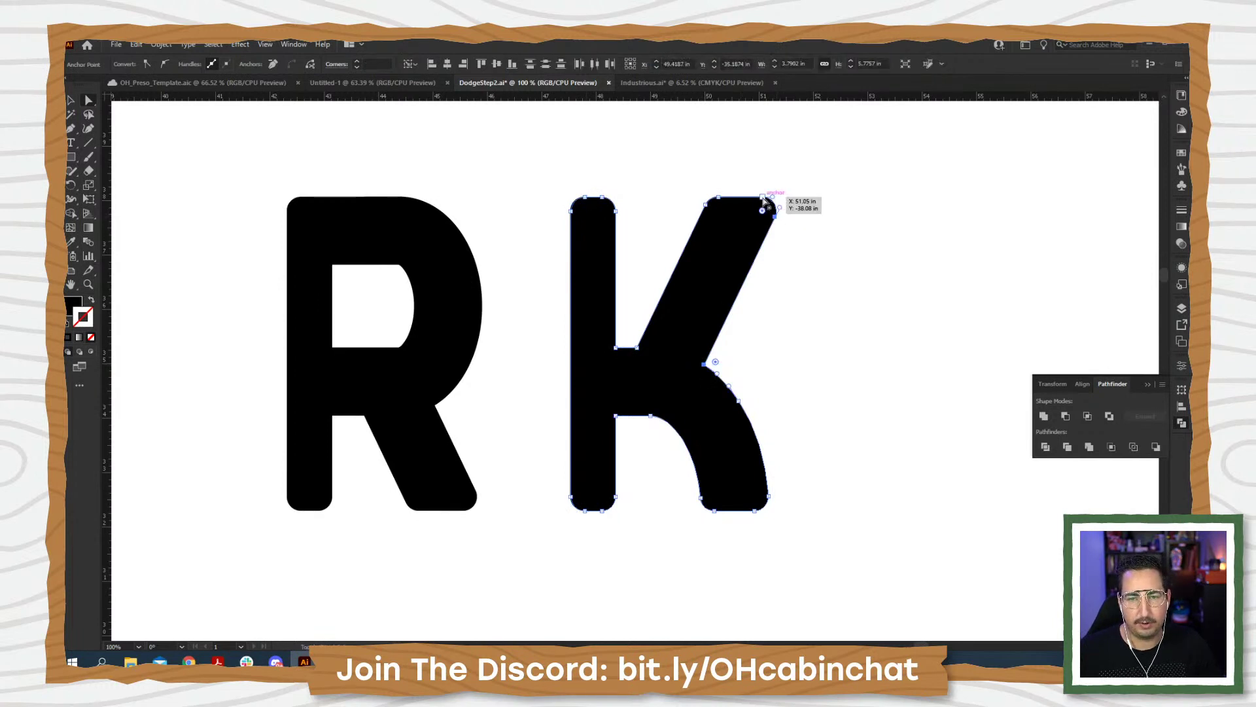
{"action": "key", "text": "shift+Left"}
{"action": "key", "text": "shift+Left"}
{"action": "key", "text": "shift+Left"}
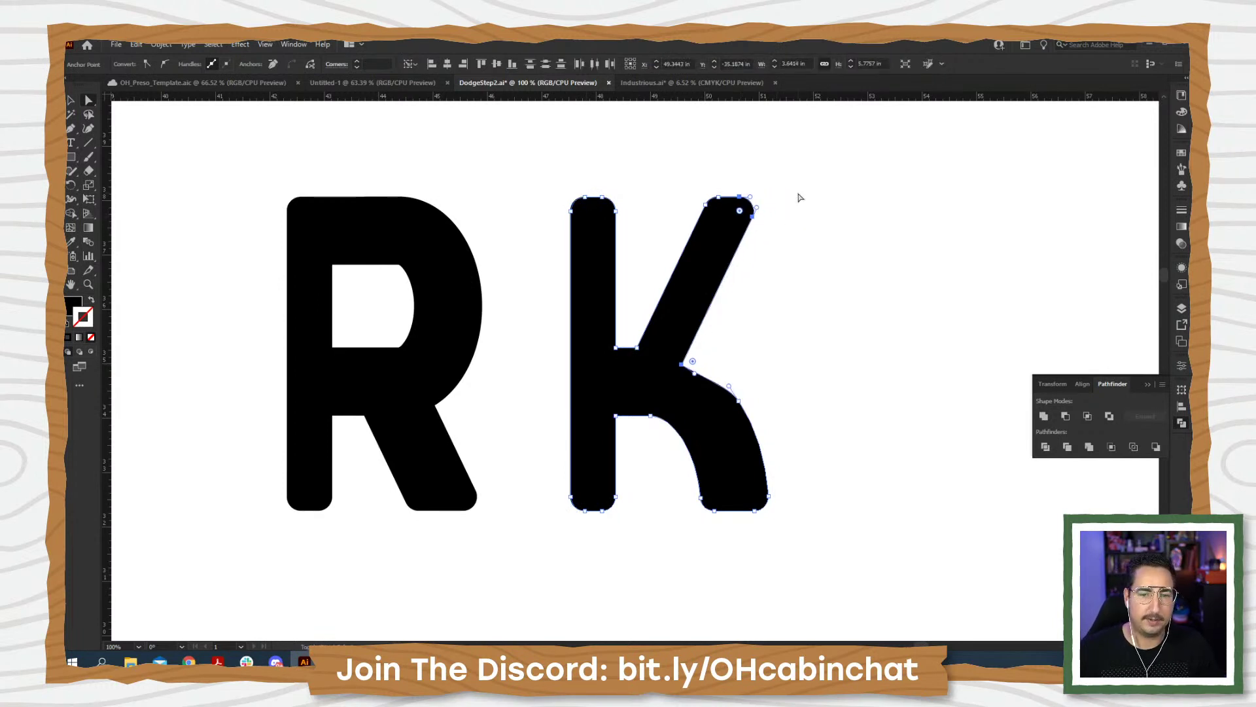
{"action": "key", "text": "shift+Left"}
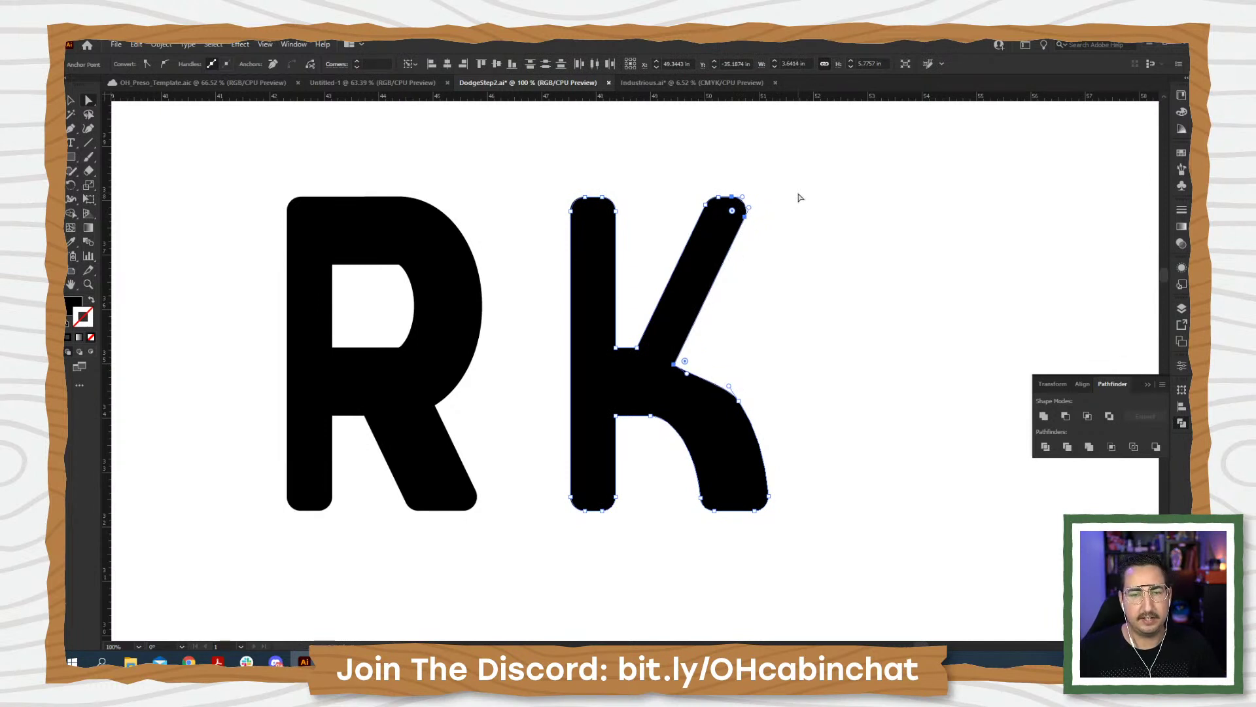
- Undo the thinning of the R's stem and of the K's stem and diagonal, and clear the selection
{"action": "key", "text": "ctrl+z"}
{"action": "key", "text": "ctrl+z"}
{"action": "key", "text": "ctrl+z"}
{"action": "key", "text": "ctrl+z"}
{"action": "key", "text": "ctrl+z"}
{"action": "key", "text": "ctrl+z"}
{"action": "key", "text": "ctrl+z"}
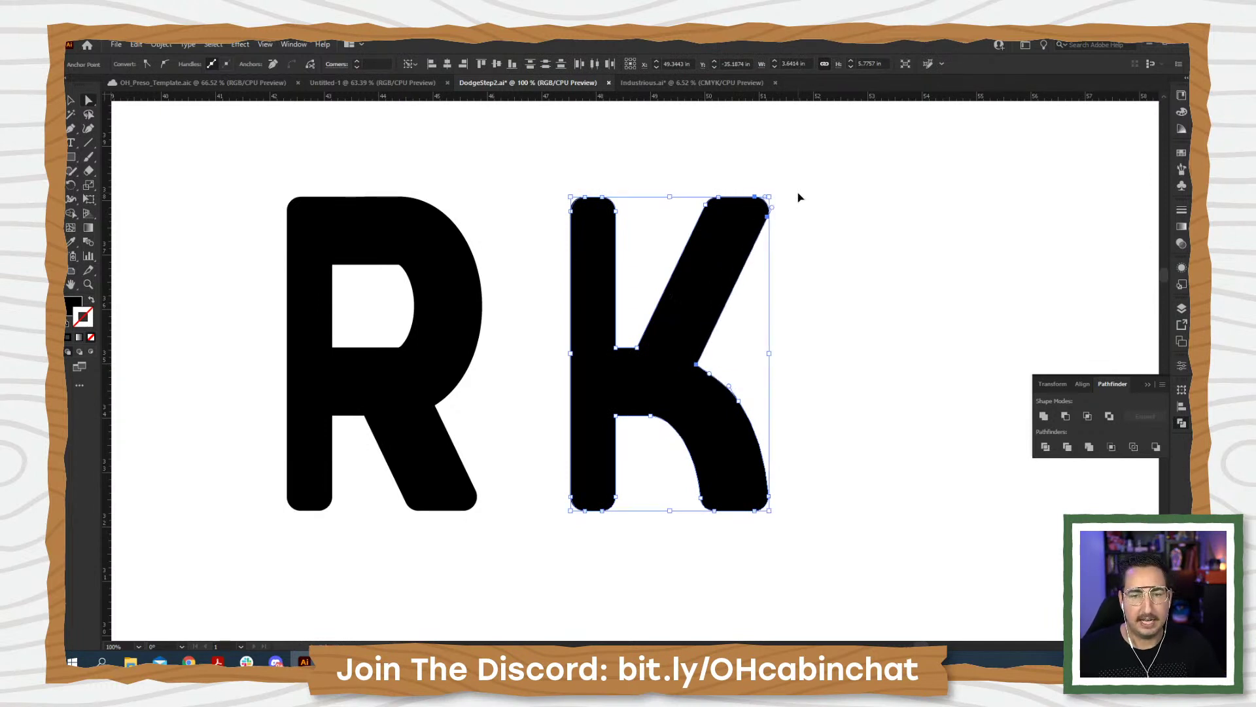
{"action": "key", "text": "ctrl+z"}
{"action": "key", "text": "ctrl+z"}
{"action": "key", "text": "ctrl+z"}
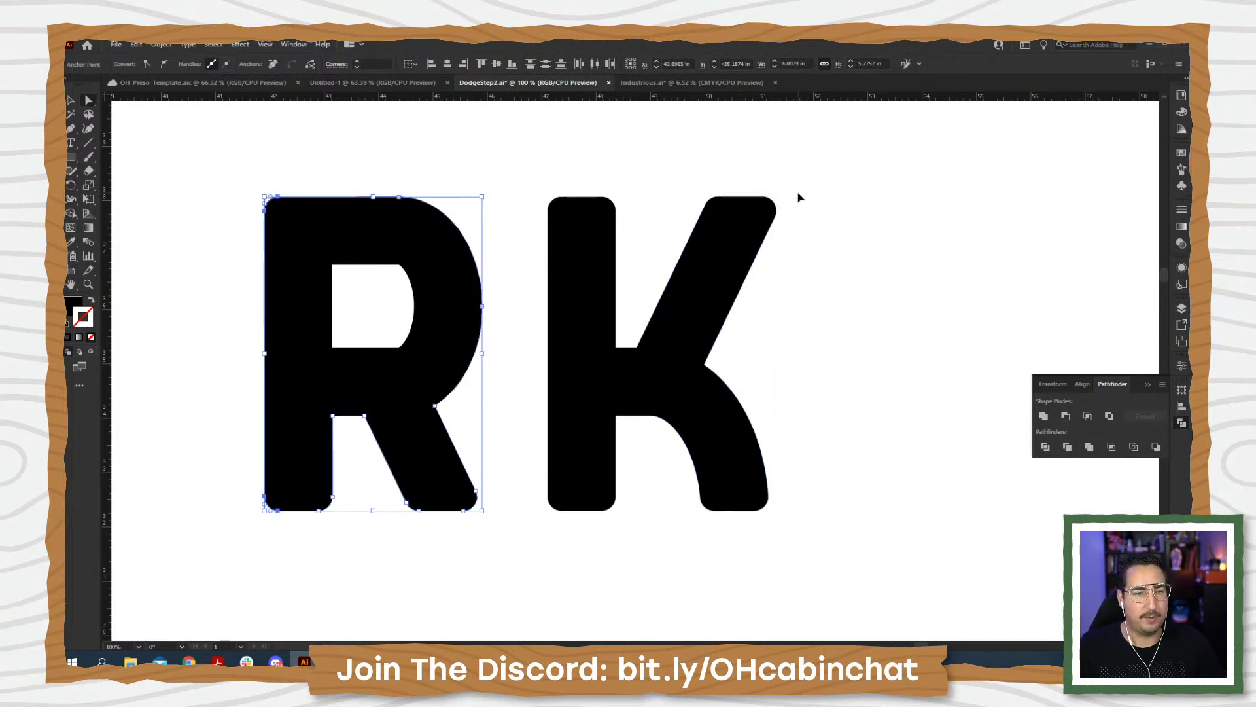
{"action": "key", "text": "ctrl+z"}
{"action": "left_click", "coordinate": [849, 364]}
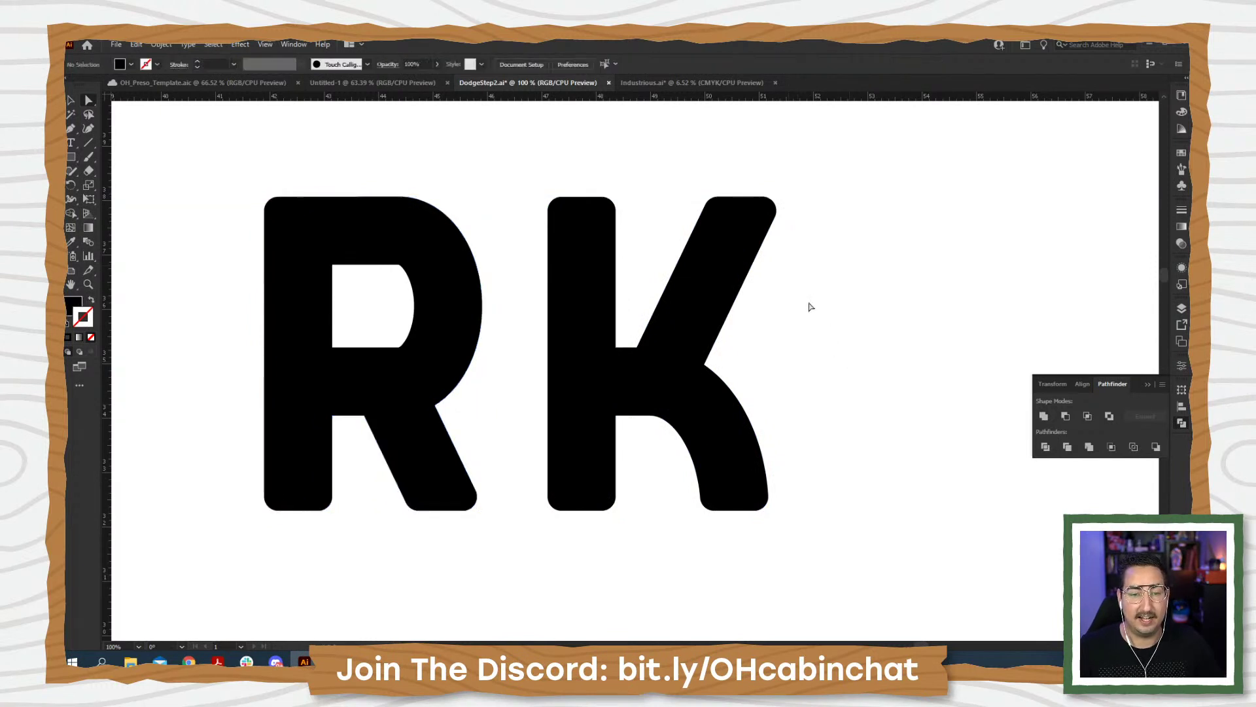
- Turn the R and K into unfilled black outlines with a 5 pt stroke aligned to the inside
{"action": "key", "text": "v"}
{"action": "left_click_drag", "start_coordinate": [815, 299], "coordinate": [216, 405]}
{"action": "key", "text": "shift+x"}
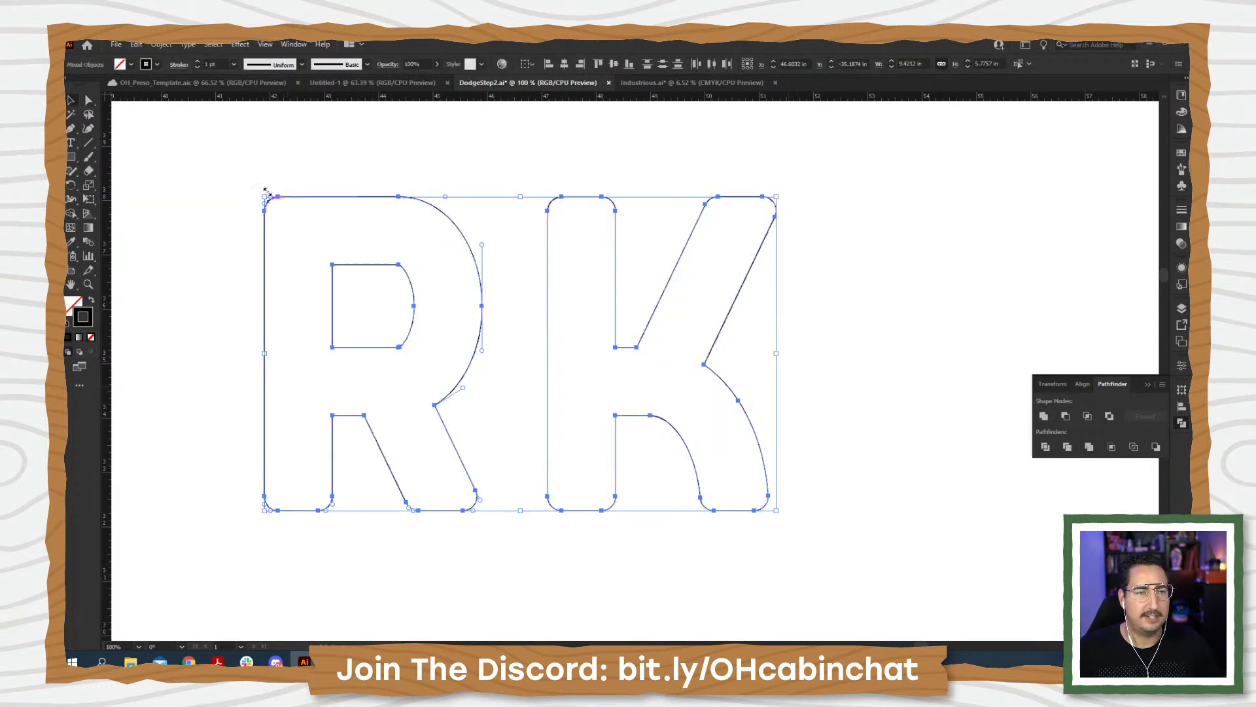
{"action": "left_click", "coordinate": [215, 64]}
{"action": "type", "text": "5"}
{"action": "key", "text": "Return"}
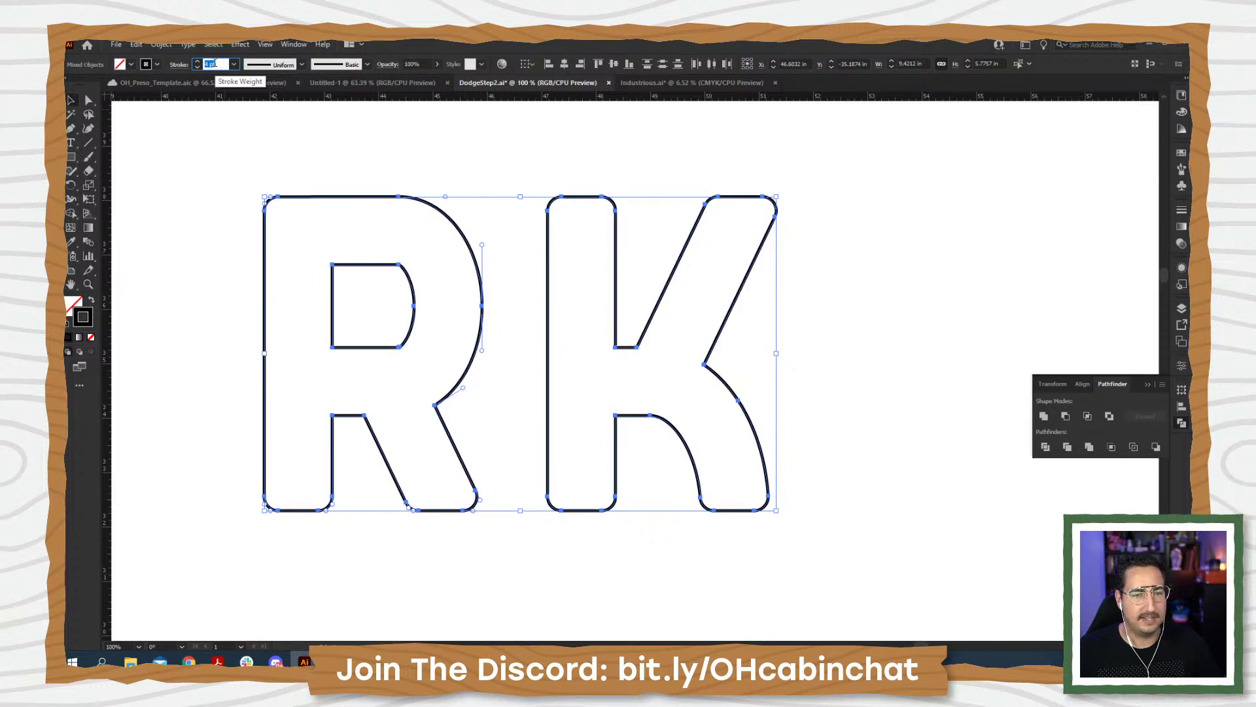
{"action": "left_click", "coordinate": [1187, 212]}
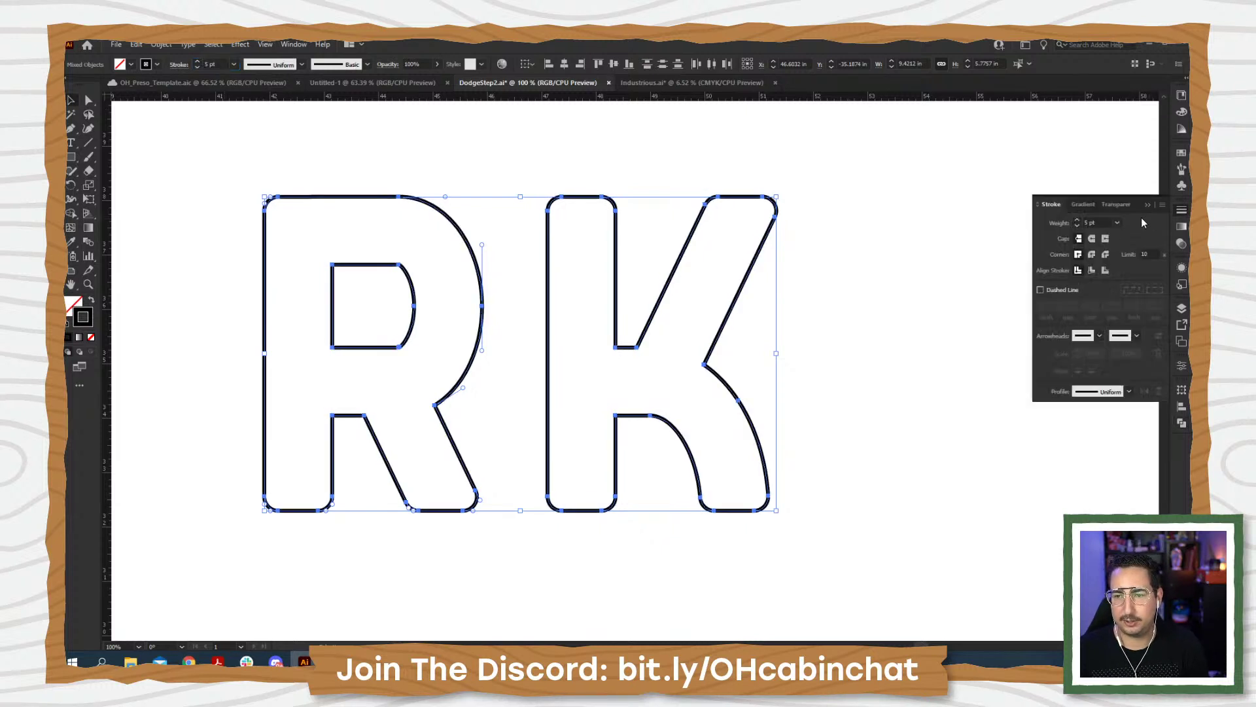
{"action": "left_click", "coordinate": [1091, 271]}
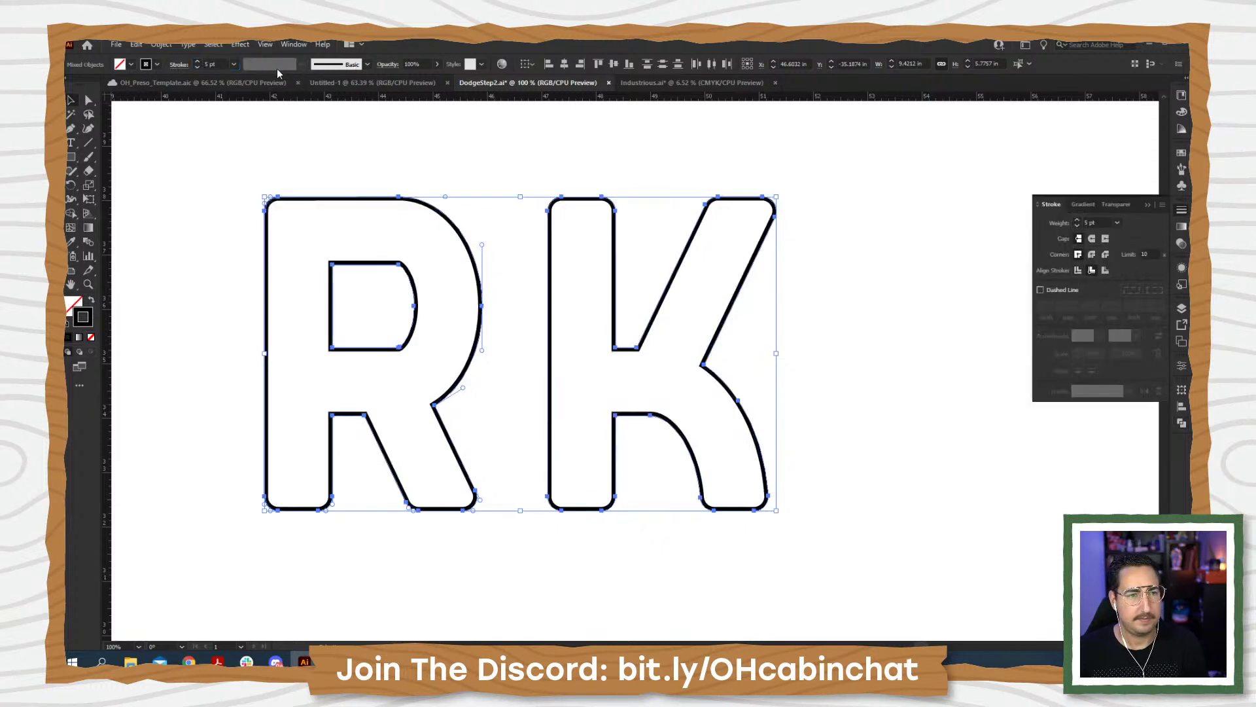
- Increase the R and K outline stroke weight to 40 pt
{"action": "left_click", "coordinate": [226, 64]}
{"action": "key", "text": "Up"}
{"action": "key", "text": "Up"}
{"action": "key", "text": "Up"}
{"action": "key", "text": "Up"}
{"action": "key", "text": "Up"}
{"action": "key", "text": "Up"}
{"action": "key", "text": "Up"}
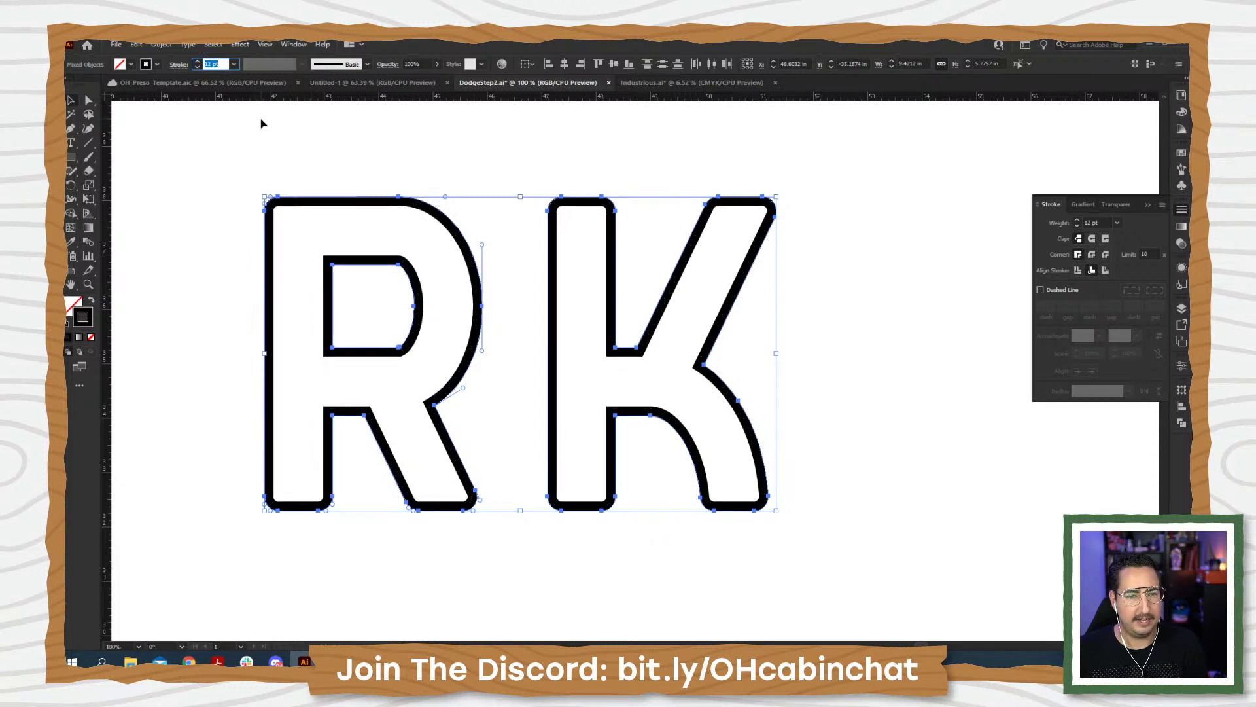
{"action": "key", "text": "Up"}
{"action": "key", "text": "Up"}
{"action": "key", "text": "Up"}
{"action": "key", "text": "Up"}
{"action": "key", "text": "Up"}
{"action": "key", "text": "Up"}
{"action": "key", "text": "Up"}
{"action": "key", "text": "Up"}
{"action": "key", "text": "Up"}
{"action": "key", "text": "Up"}
{"action": "key", "text": "Up"}
{"action": "key", "text": "Up"}
{"action": "key", "text": "Up"}
{"action": "key", "text": "Up"}
{"action": "key", "text": "Up"}
{"action": "key", "text": "Up"}
{"action": "key", "text": "Up"}
{"action": "key", "text": "Up"}
{"action": "key", "text": "Up"}
{"action": "key", "text": "Up"}
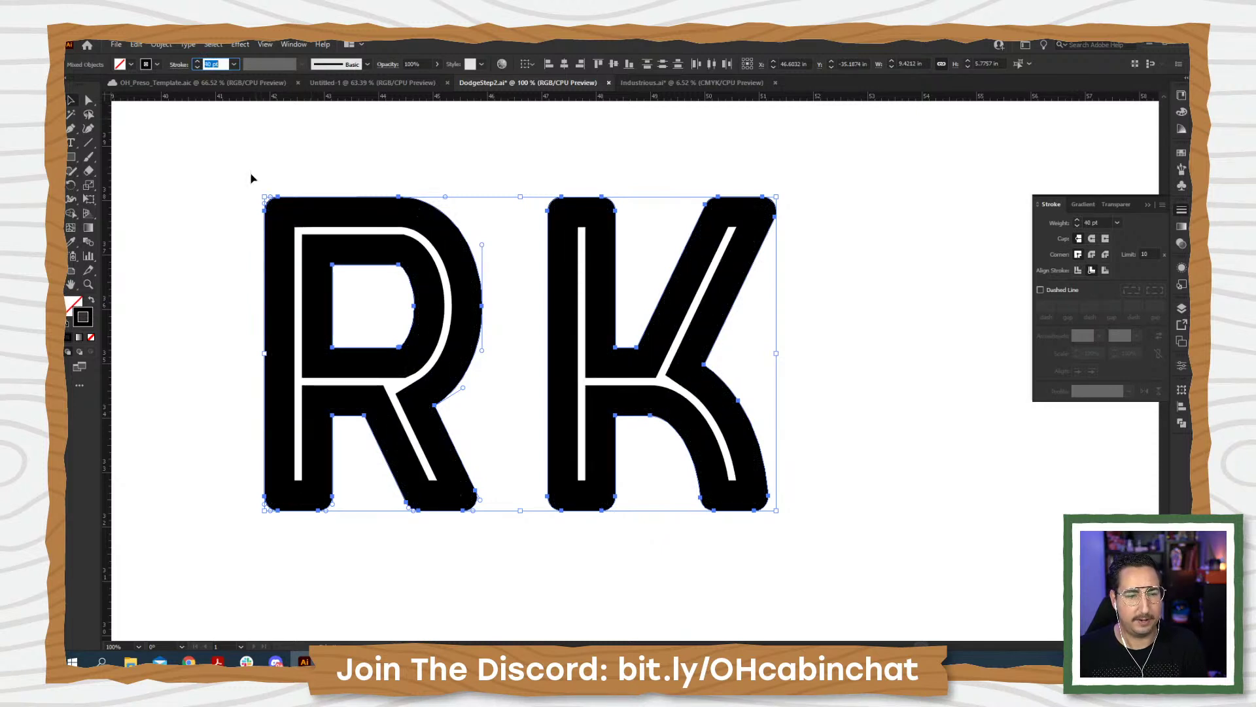
- Give the outlines round caps, try round joins and centered alignment, and restore miter joins with the stroke aligned inside
{"action": "left_click", "coordinate": [1092, 239]}
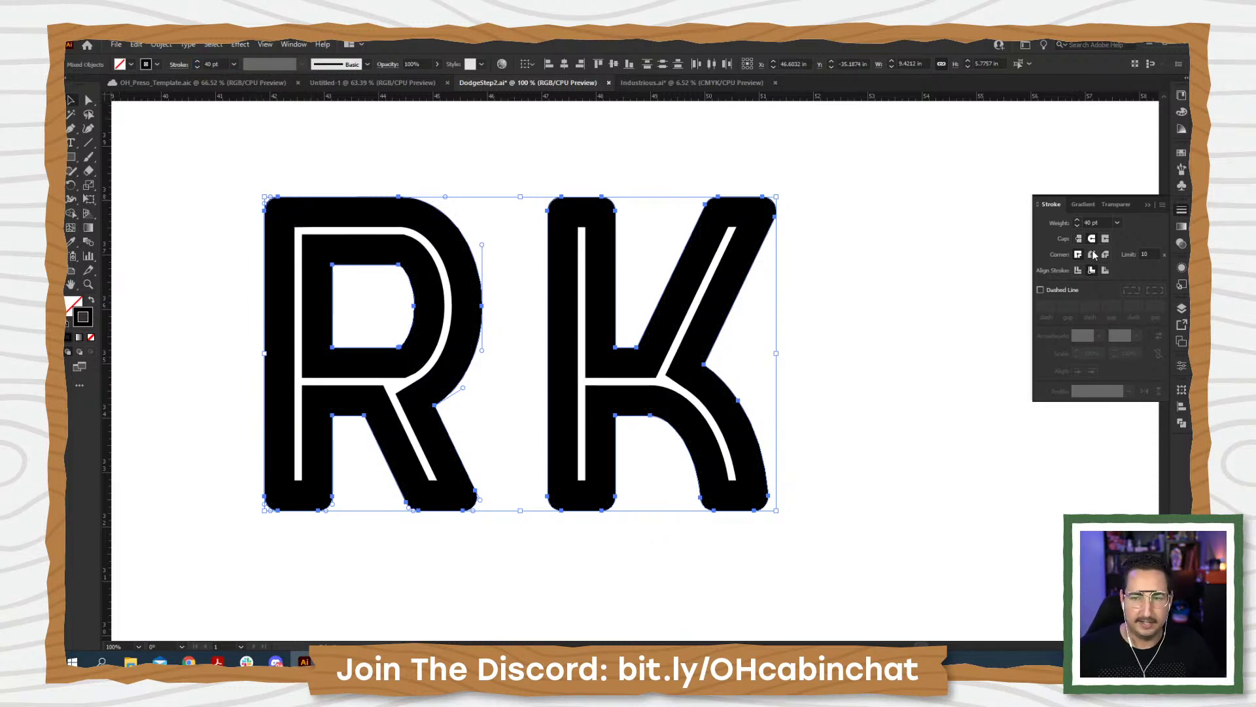
{"action": "left_click", "coordinate": [1092, 255]}
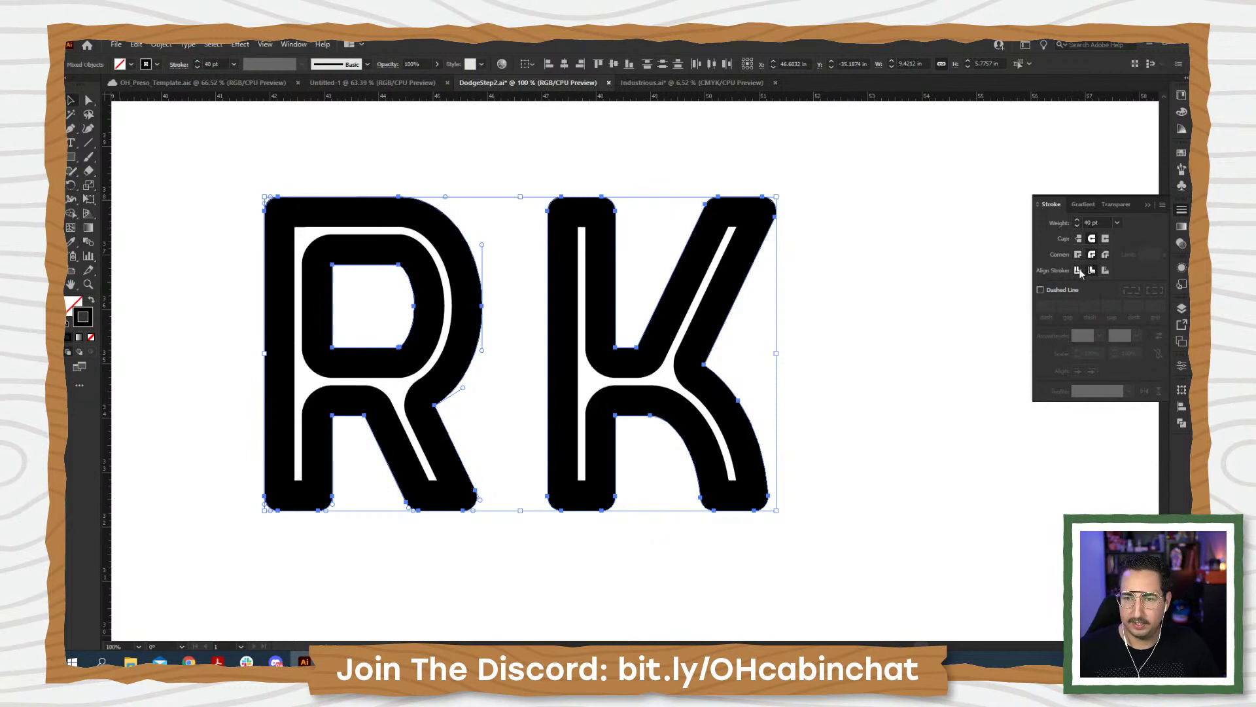
{"action": "left_click", "coordinate": [1079, 272]}
{"action": "left_click", "coordinate": [1091, 273]}
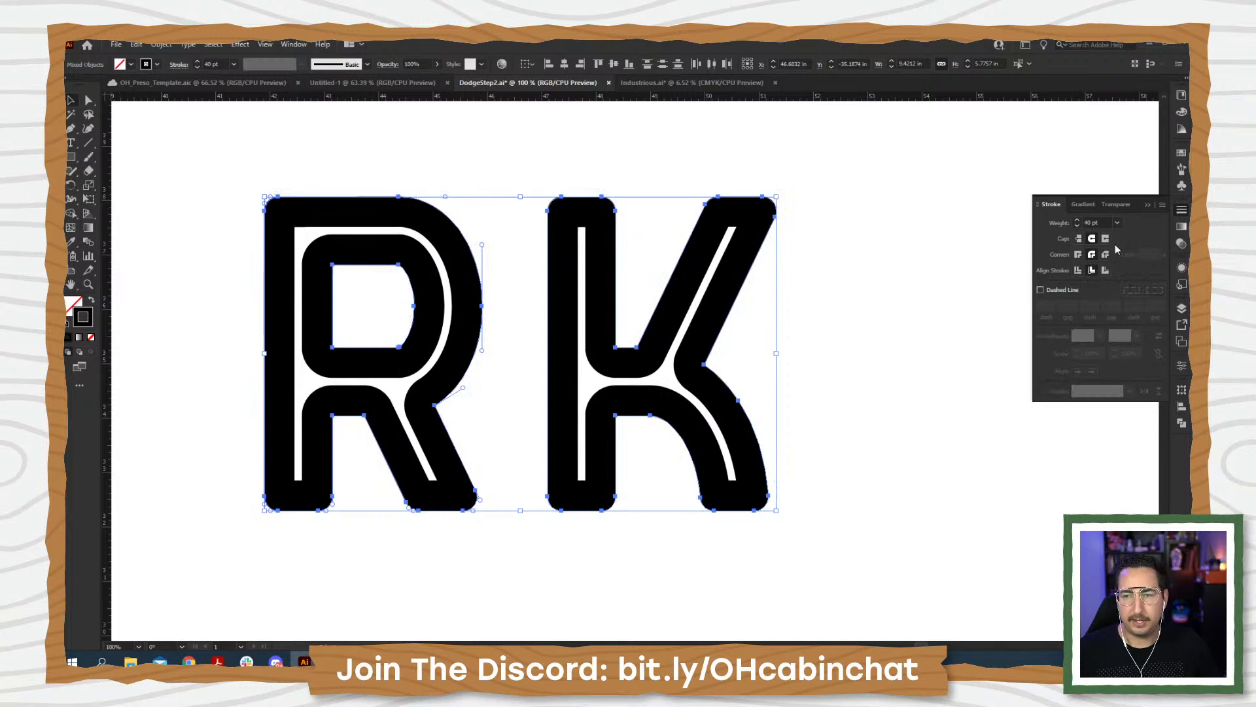
{"action": "left_click", "coordinate": [1078, 254]}
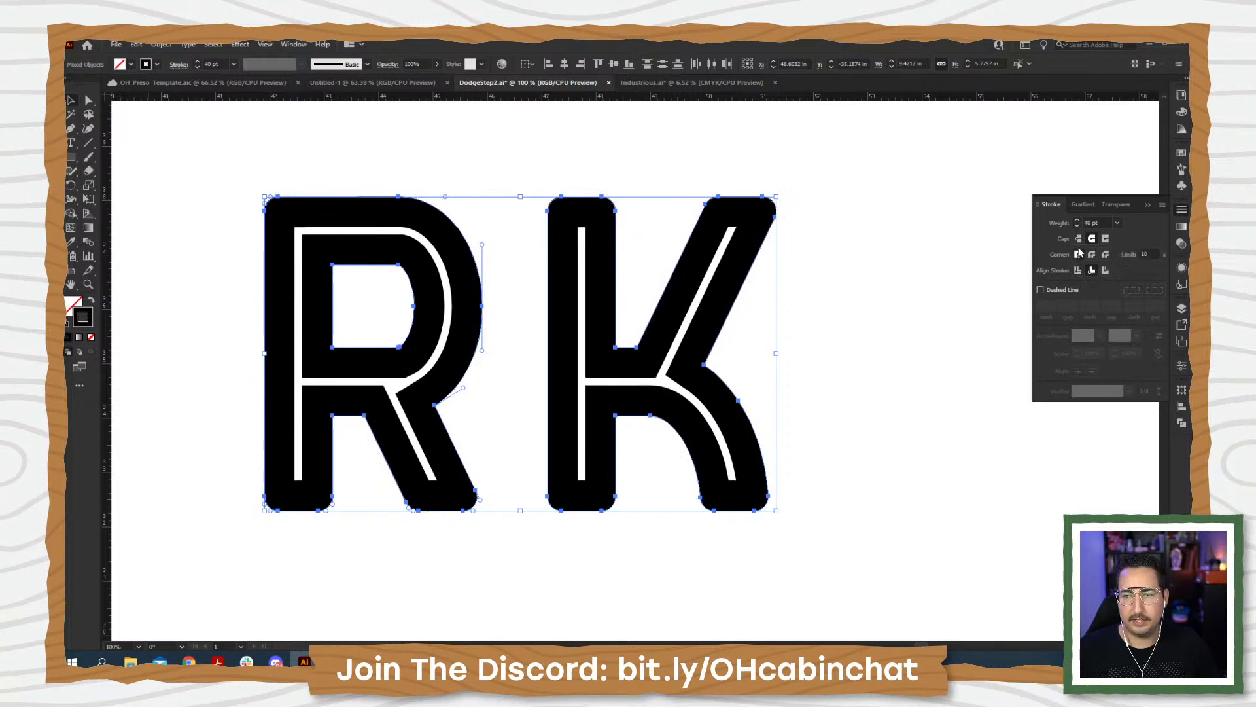
- Reduce the R and K outline stroke weight to 30 pt and fine-tune it to 27 pt
{"action": "left_click", "coordinate": [1102, 223]}
{"action": "type", "text": "30"}
{"action": "key", "text": "Return"}
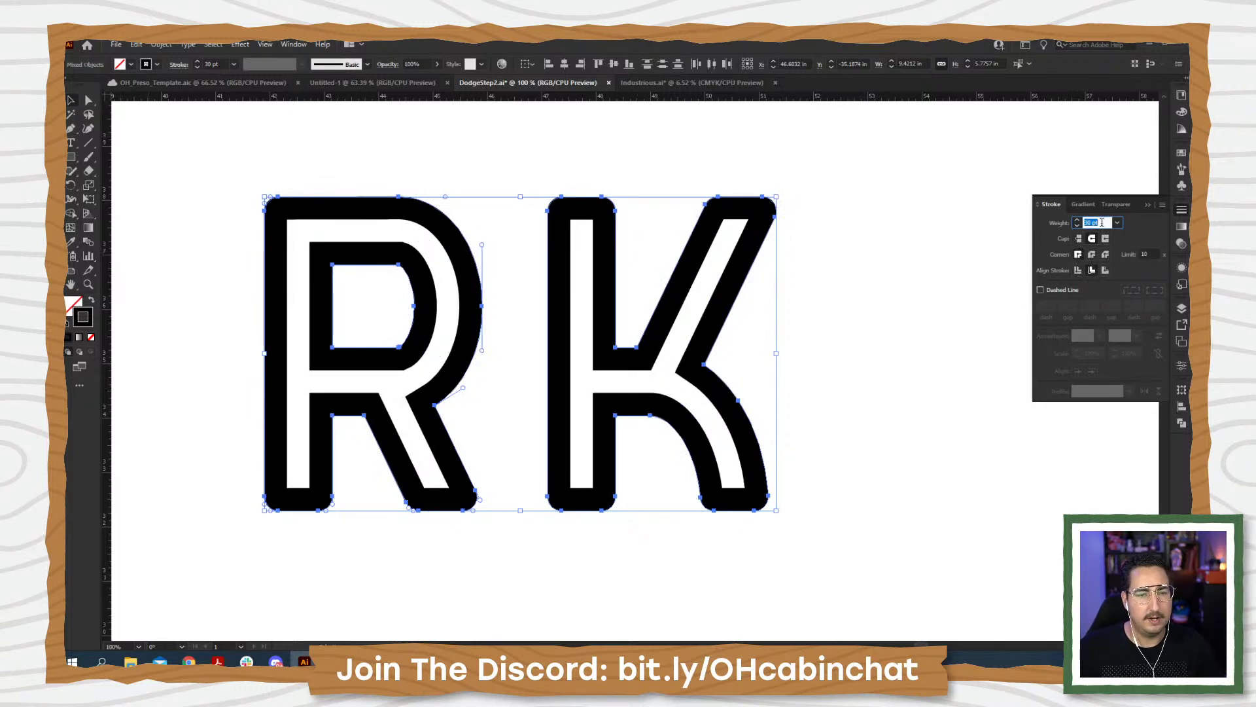
{"action": "key", "text": "Down"}
{"action": "key", "text": "Down"}
{"action": "key", "text": "Down"}
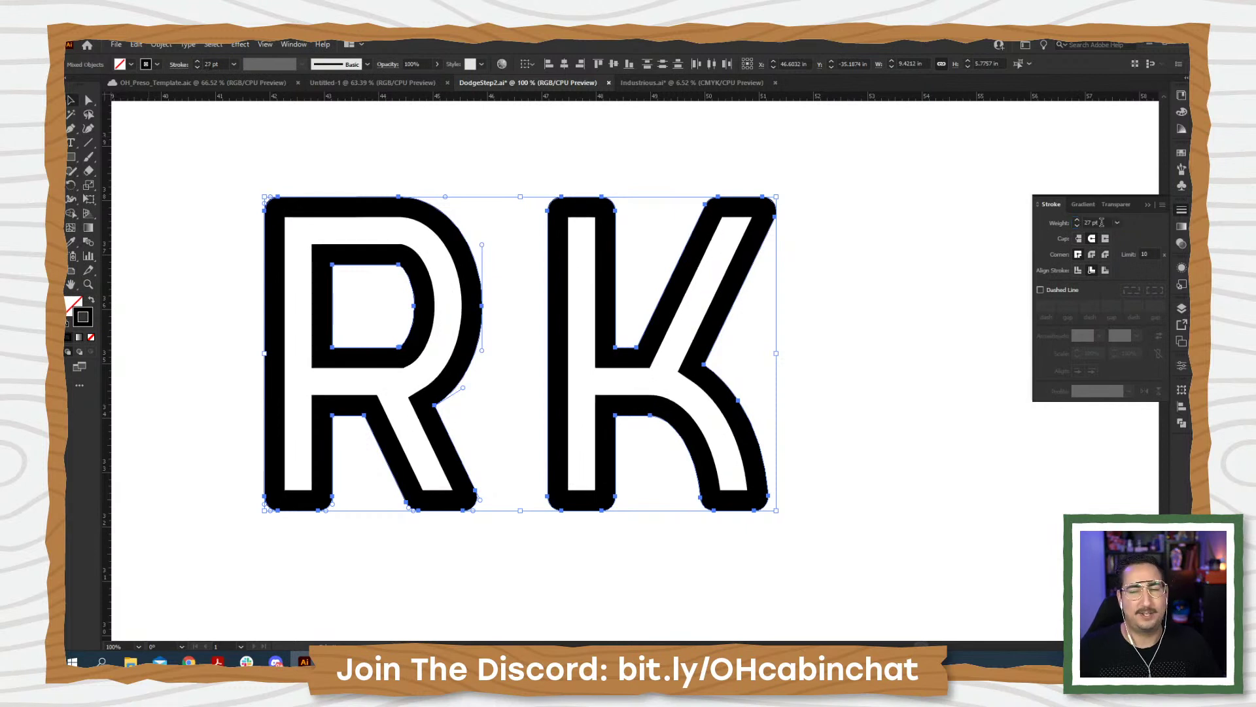
- Deselect the R and K outlines, bring the full condensed alphabet row into view and close the Stroke panel
{"action": "left_click", "coordinate": [924, 291]}
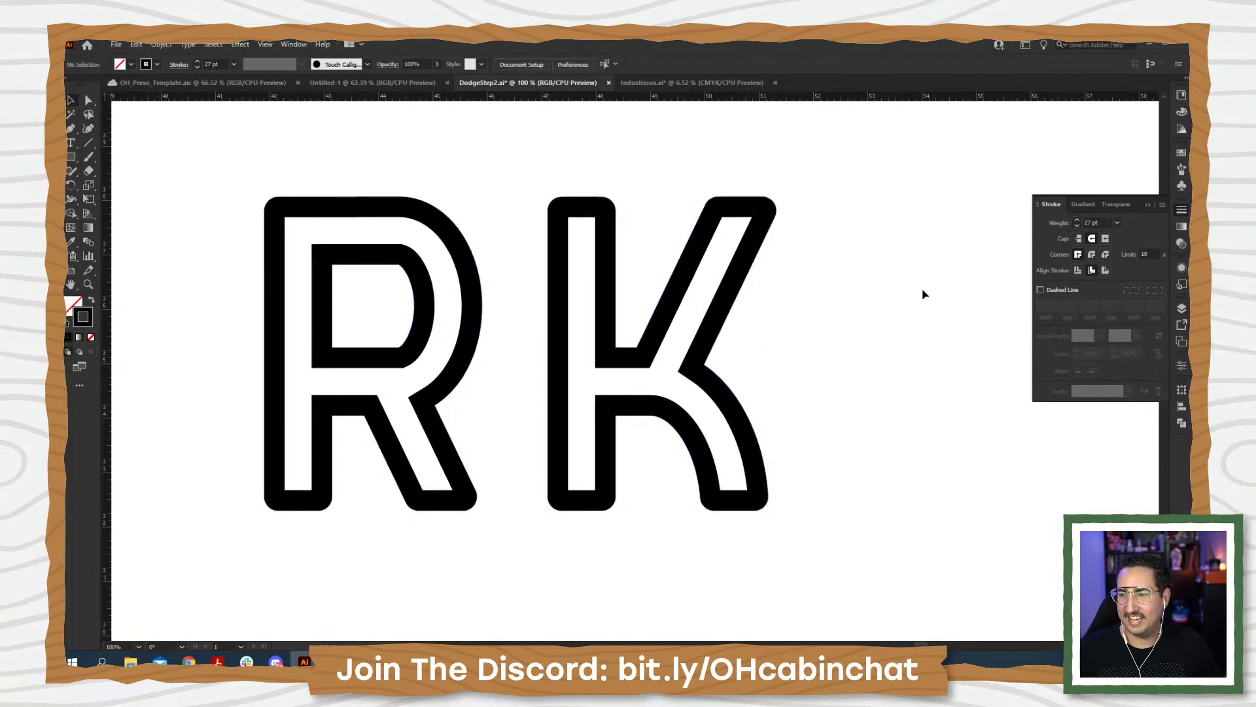
{"action": "key", "text": "z"}
{"action": "left_click", "coordinate": [614, 355], "text": "alt"}
{"action": "left_click", "coordinate": [620, 371], "text": "alt"}
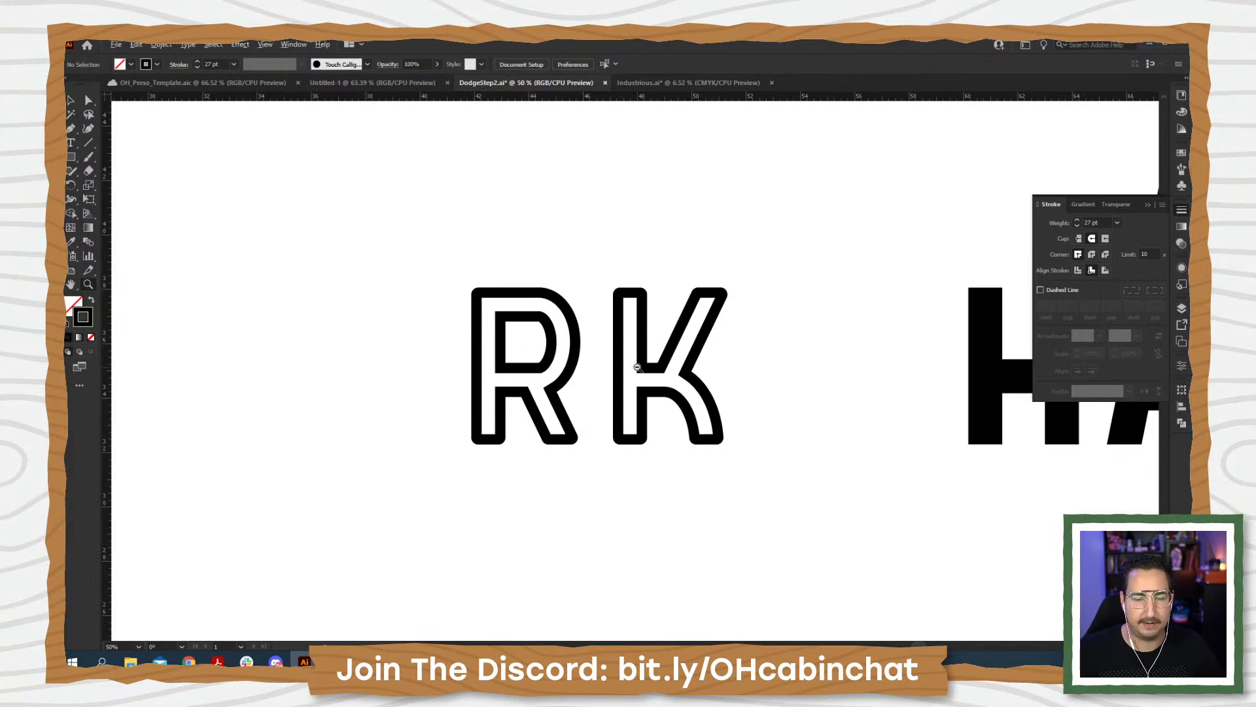
{"action": "left_click", "coordinate": [637, 367], "text": "alt"}
{"action": "left_click", "coordinate": [637, 367], "text": "alt"}
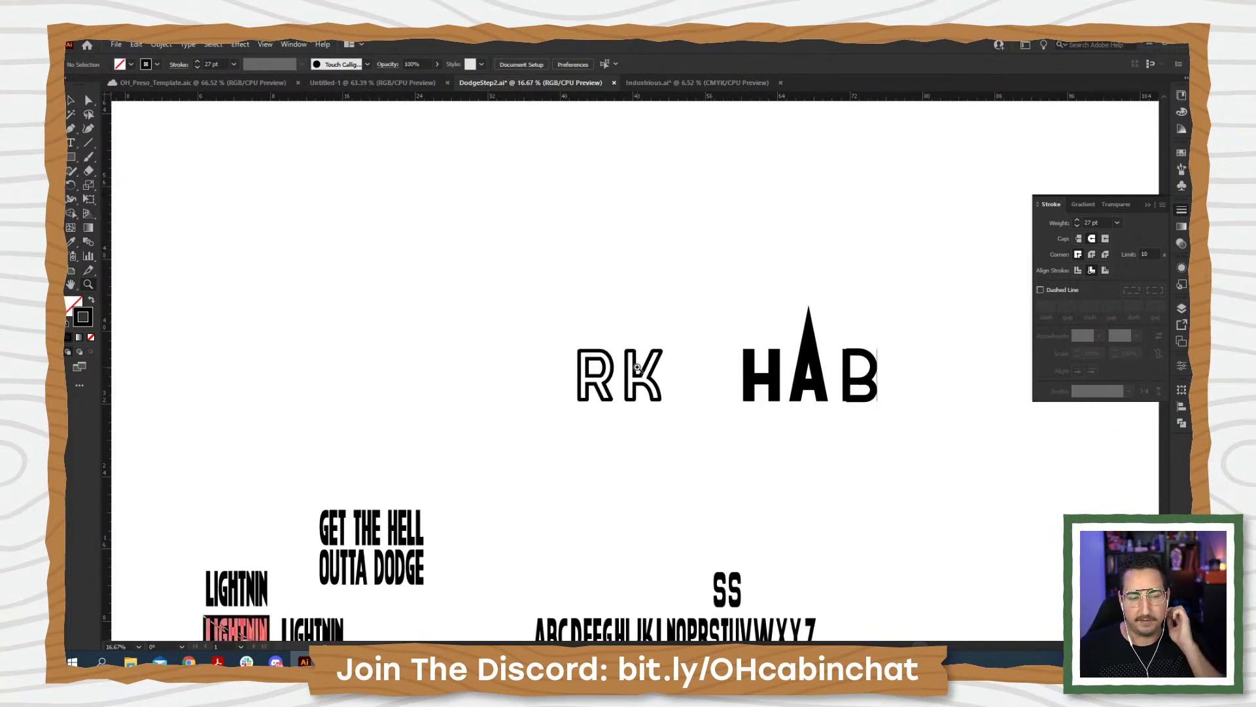
{"action": "scroll", "coordinate": [638, 366], "scroll_direction": "down", "scroll_amount": 5}
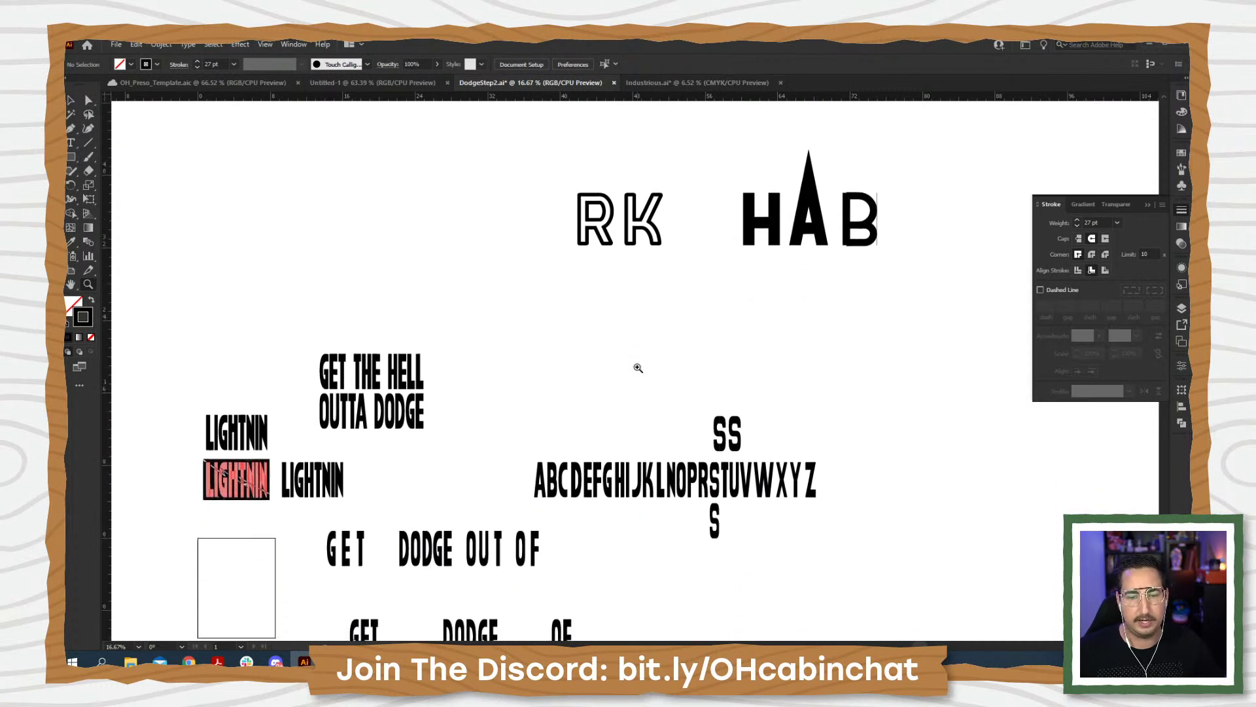
{"action": "left_click", "coordinate": [689, 380]}
{"action": "left_click", "coordinate": [689, 381]}
{"action": "left_click", "coordinate": [689, 381]}
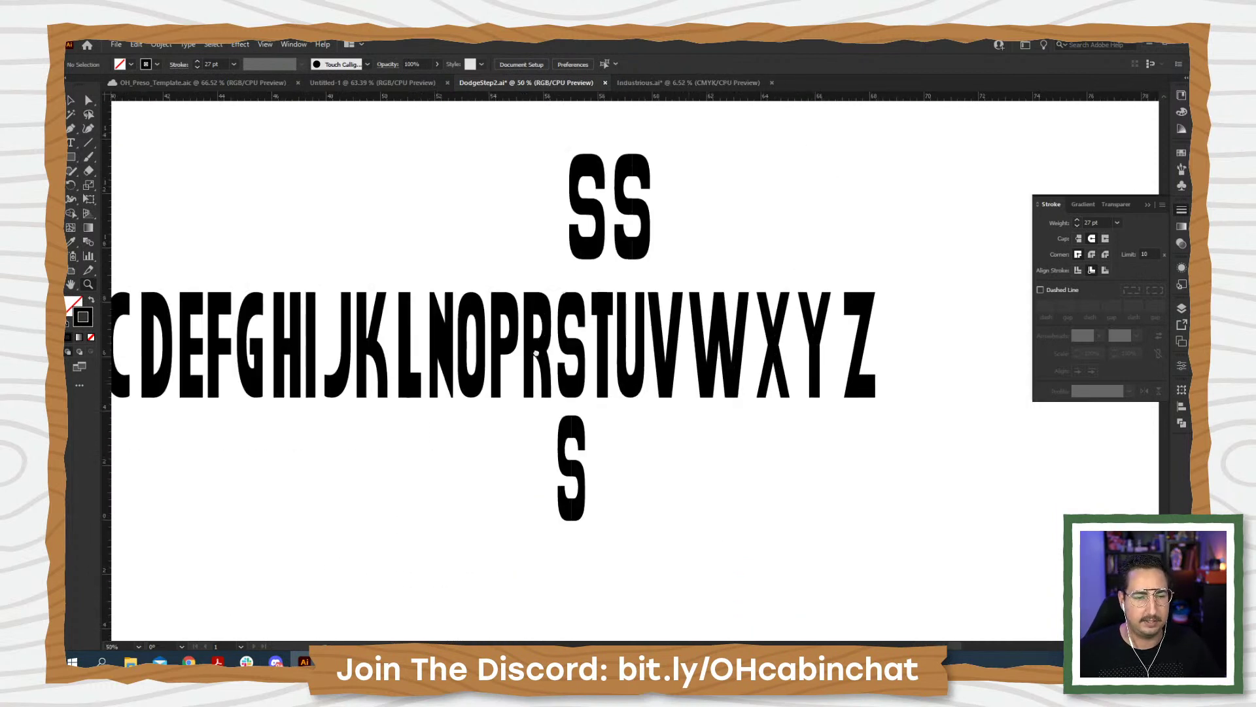
{"action": "left_click_drag", "start_coordinate": [532, 350], "coordinate": [672, 362]}
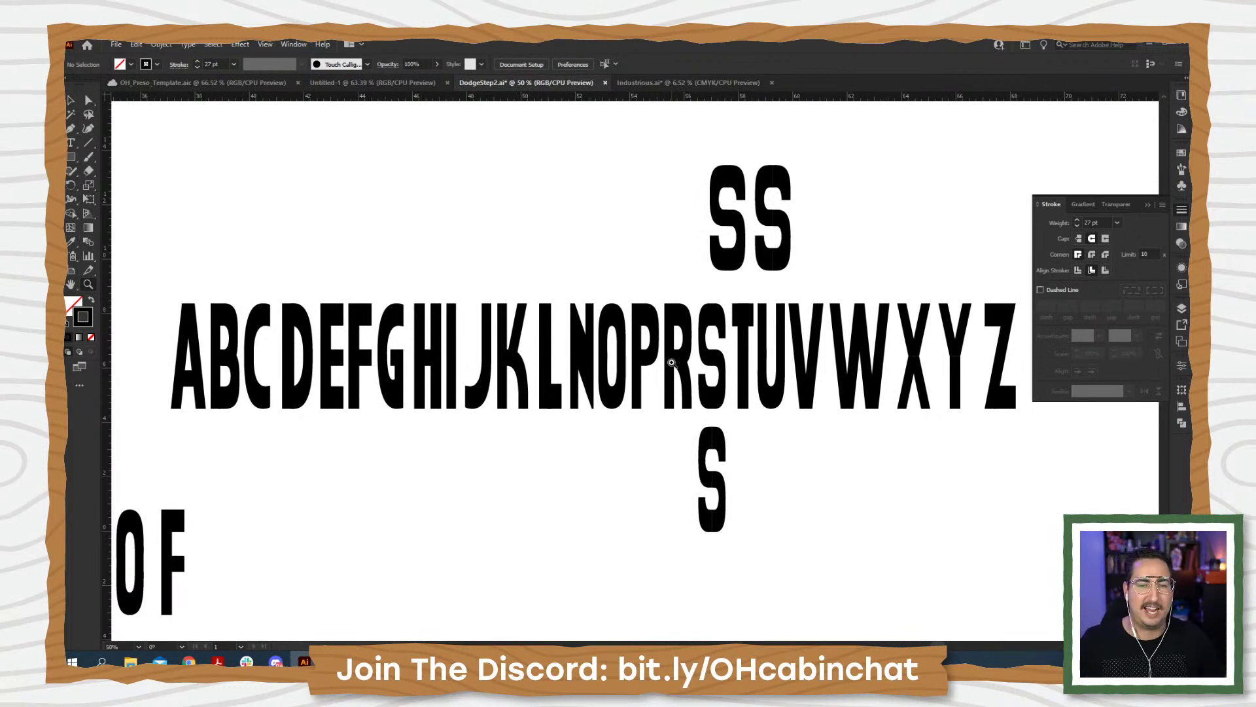
{"action": "left_click", "coordinate": [1148, 205]}
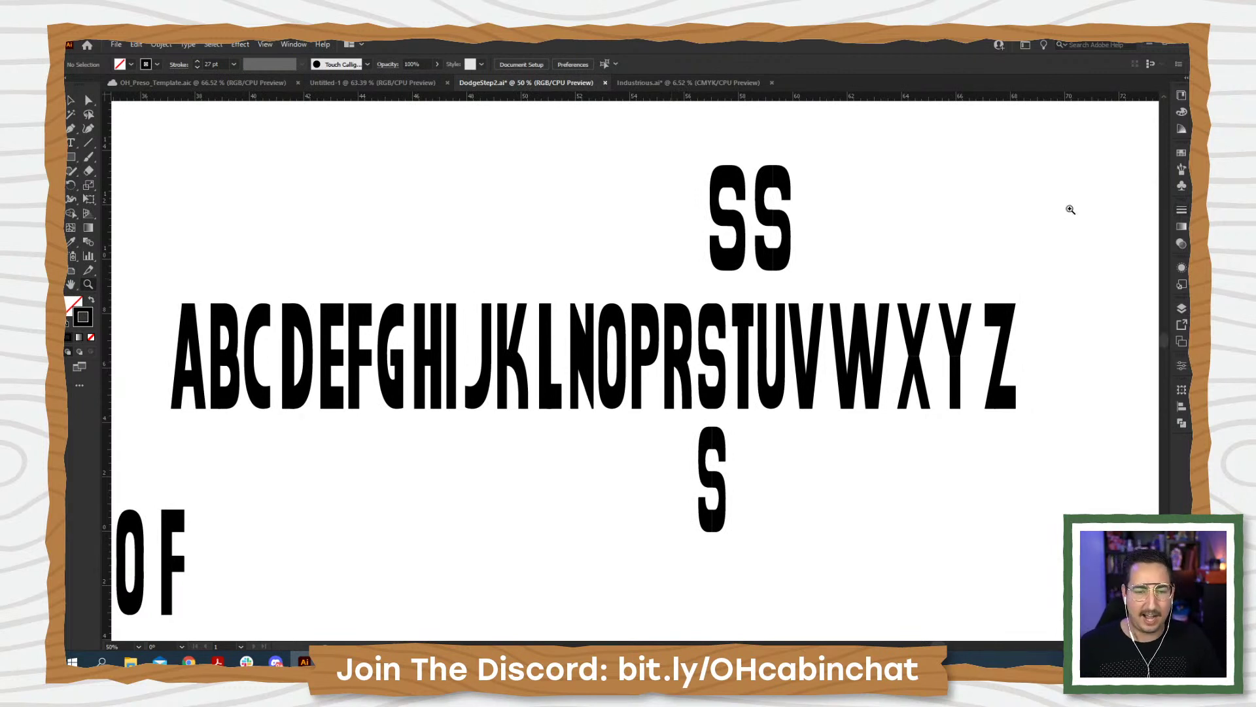
- Show the guides and examine how the letters A to K of the condensed alphabet line up with them
{"action": "key", "text": "ctrl+semicolon"}
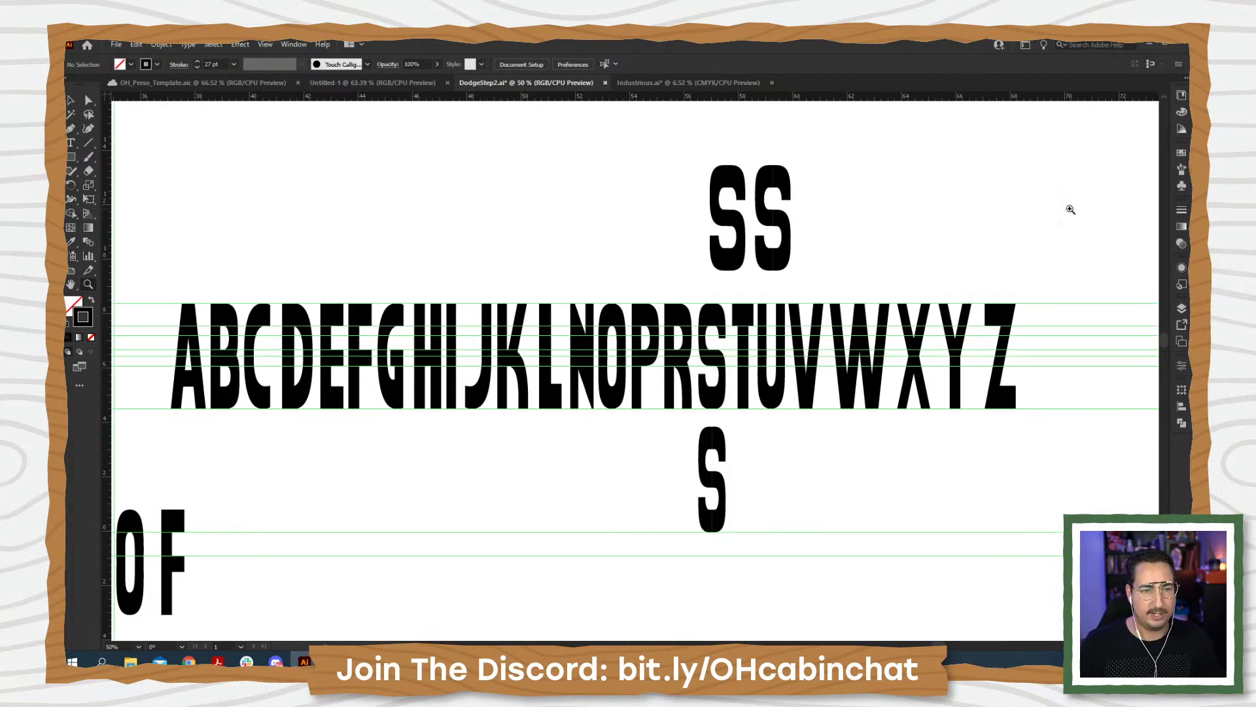
{"action": "left_click", "coordinate": [416, 349]}
{"action": "left_click", "coordinate": [550, 386]}
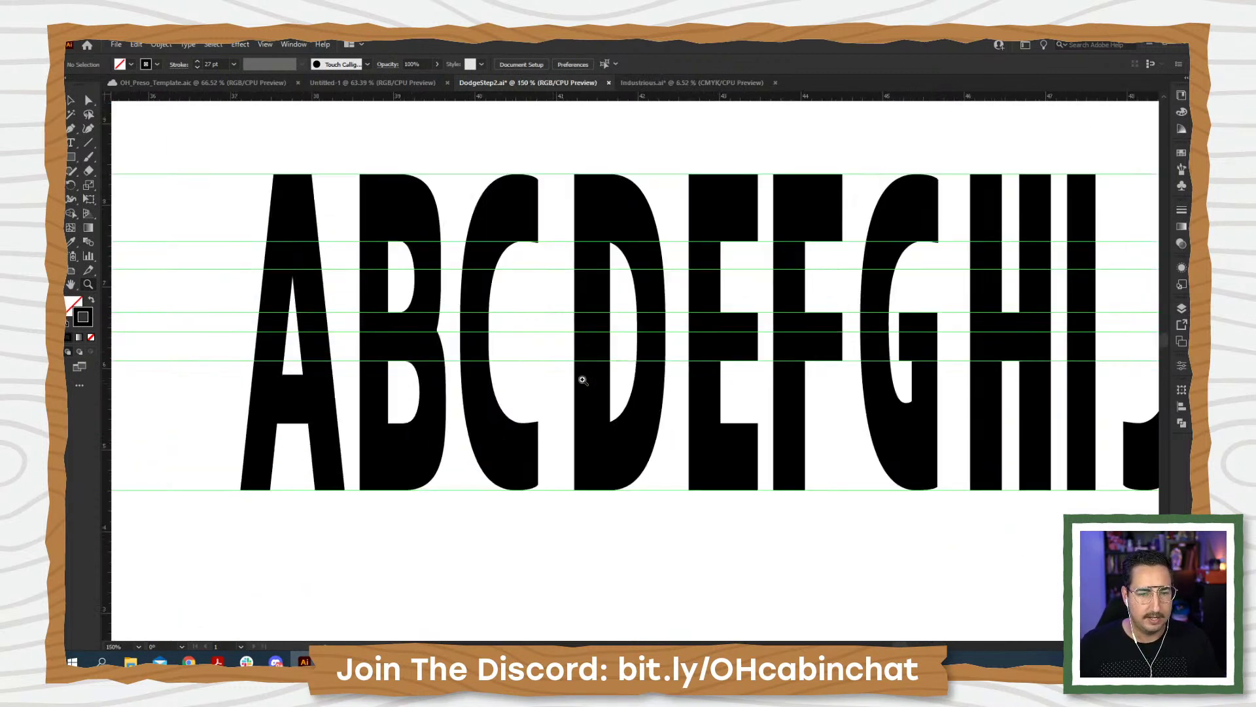
{"action": "left_click_drag", "start_coordinate": [690, 369], "coordinate": [629, 368]}
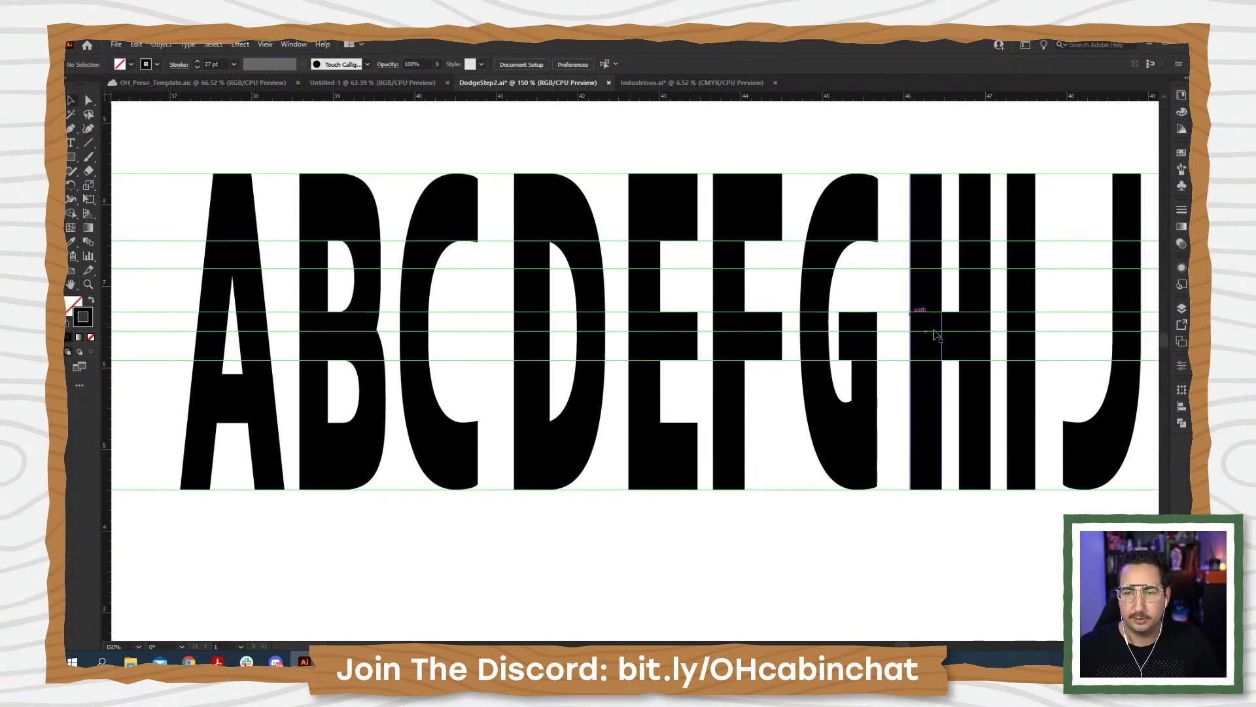
{"action": "left_click_drag", "start_coordinate": [1012, 356], "coordinate": [875, 369]}
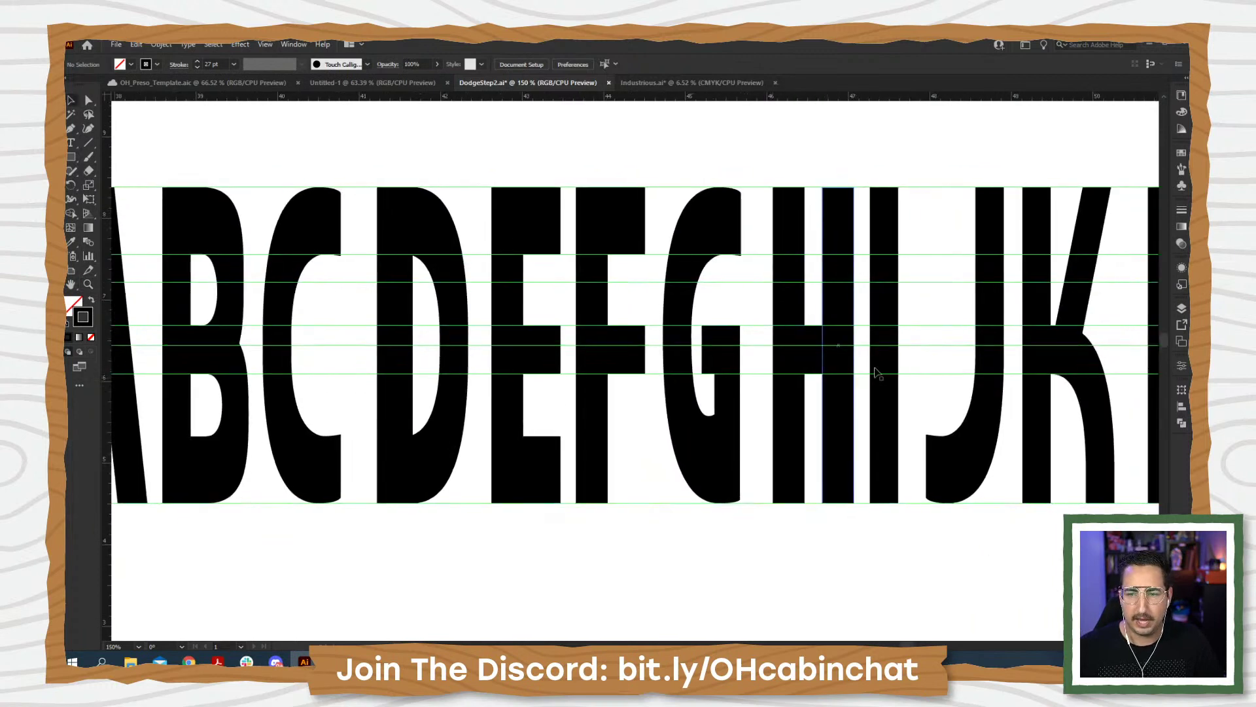
{"action": "scroll", "coordinate": [876, 370], "scroll_direction": "down", "scroll_amount": 2, "text": "alt"}
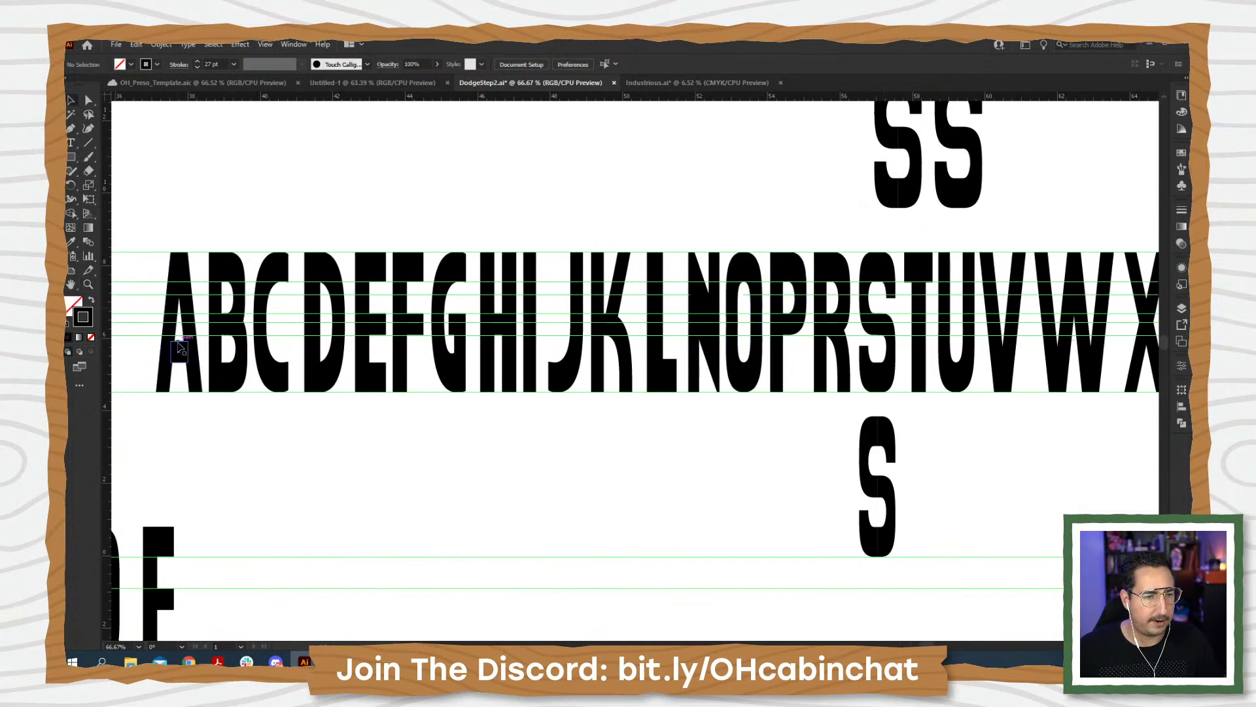
- Show the artwork as outlines and hide the guides to examine how the alphabet's letters are constructed
{"action": "left_click", "coordinate": [181, 292]}
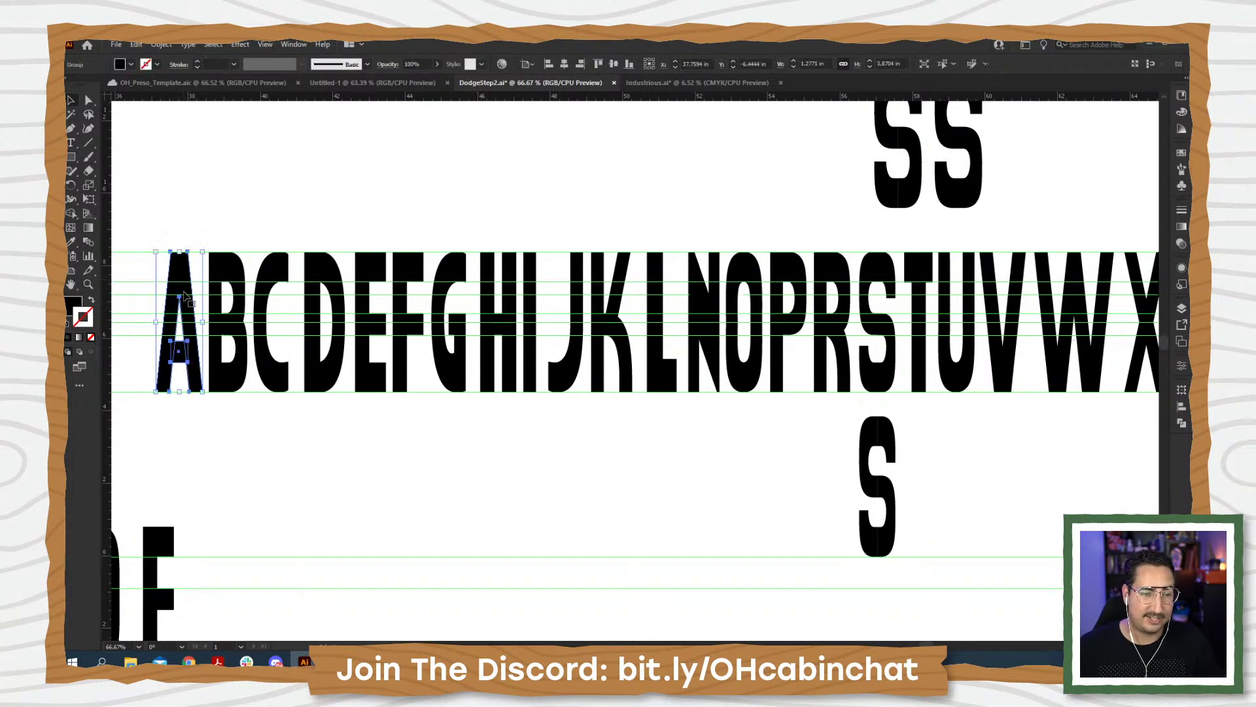
{"action": "key", "text": "ctrl+y"}
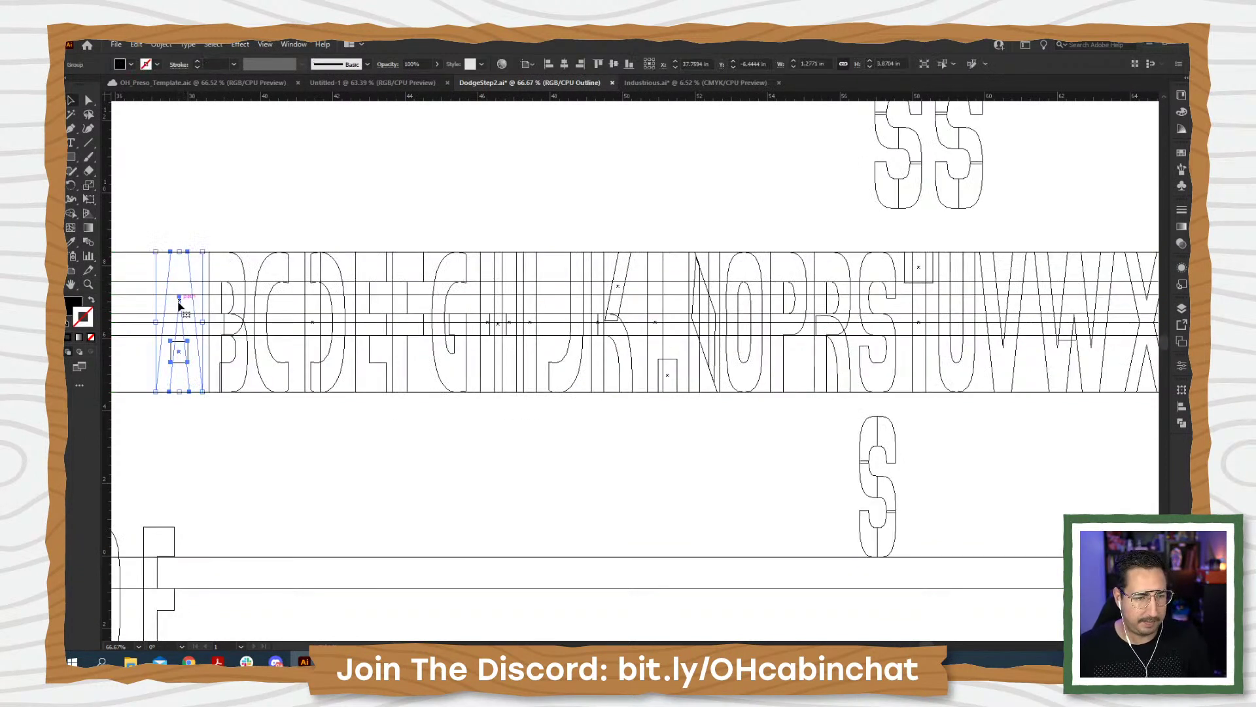
{"action": "left_click", "coordinate": [205, 219]}
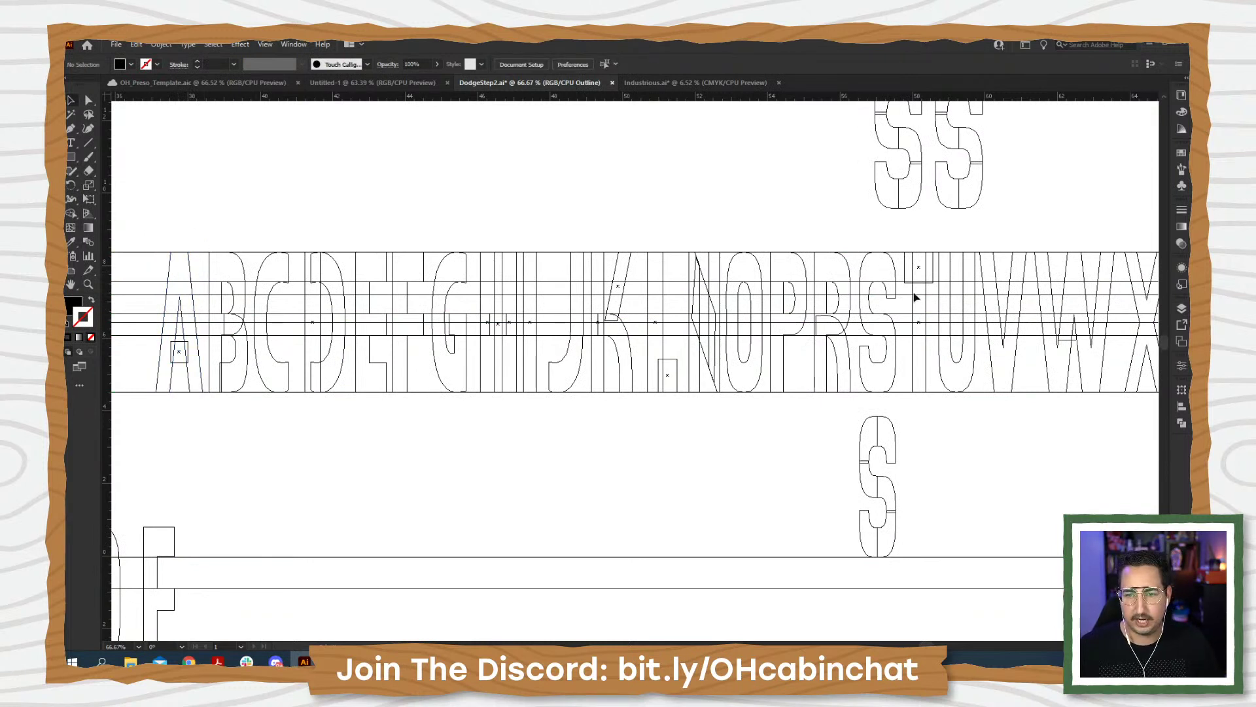
{"action": "key", "text": "ctrl+semicolon"}
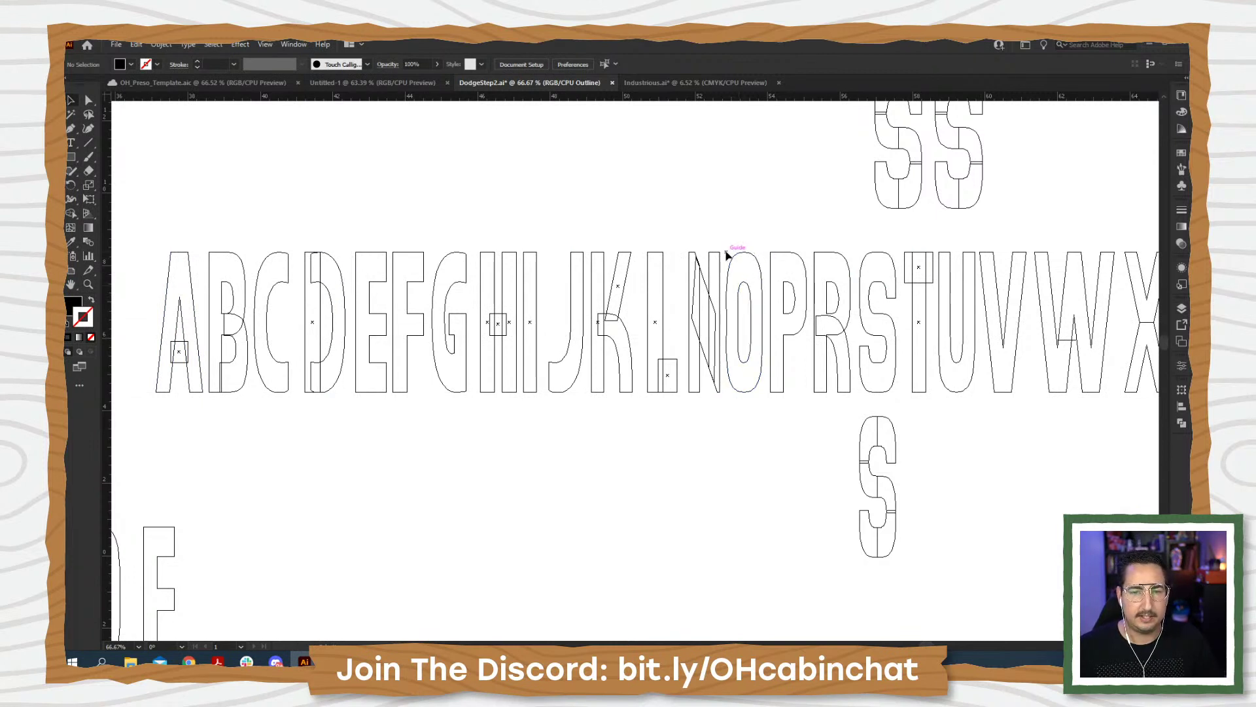
- Try overlaying the D's curved bowl on the O to compare their shapes, and undo the move
{"action": "left_click", "coordinate": [332, 299]}
{"action": "left_click_drag", "start_coordinate": [333, 300], "coordinate": [755, 286]}
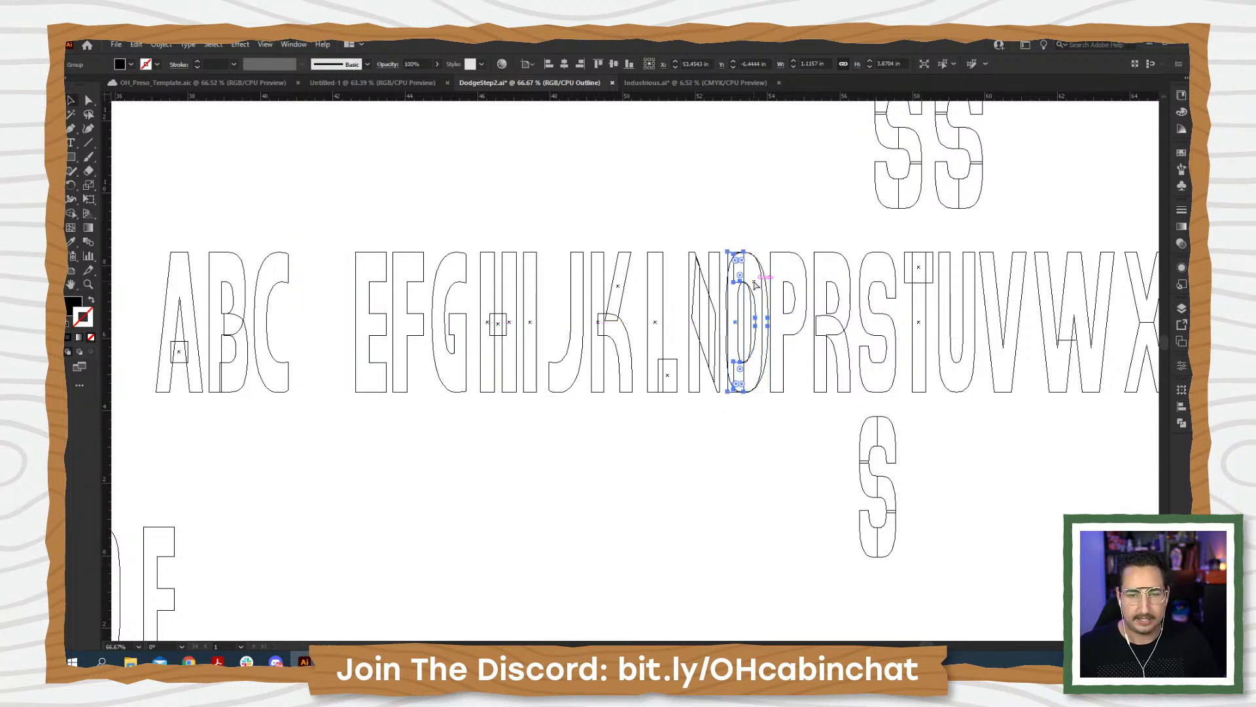
{"action": "key", "text": "ctrl+z"}
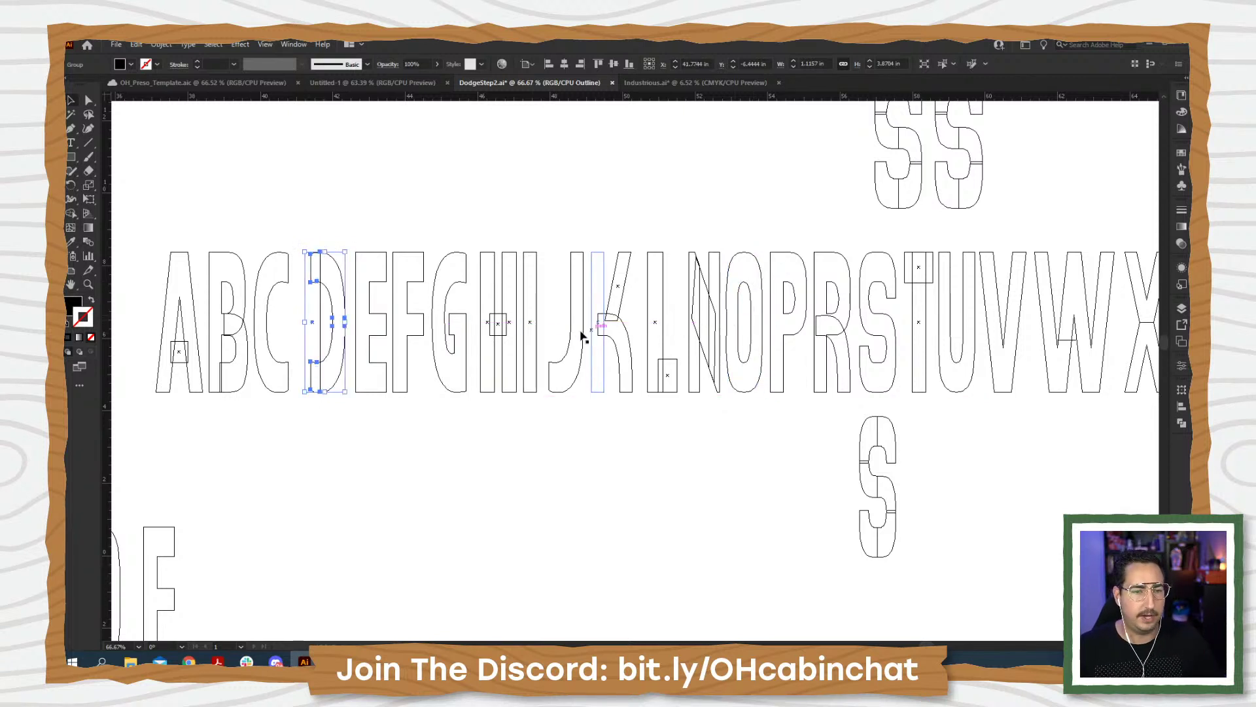
{"action": "left_click", "coordinate": [449, 230]}
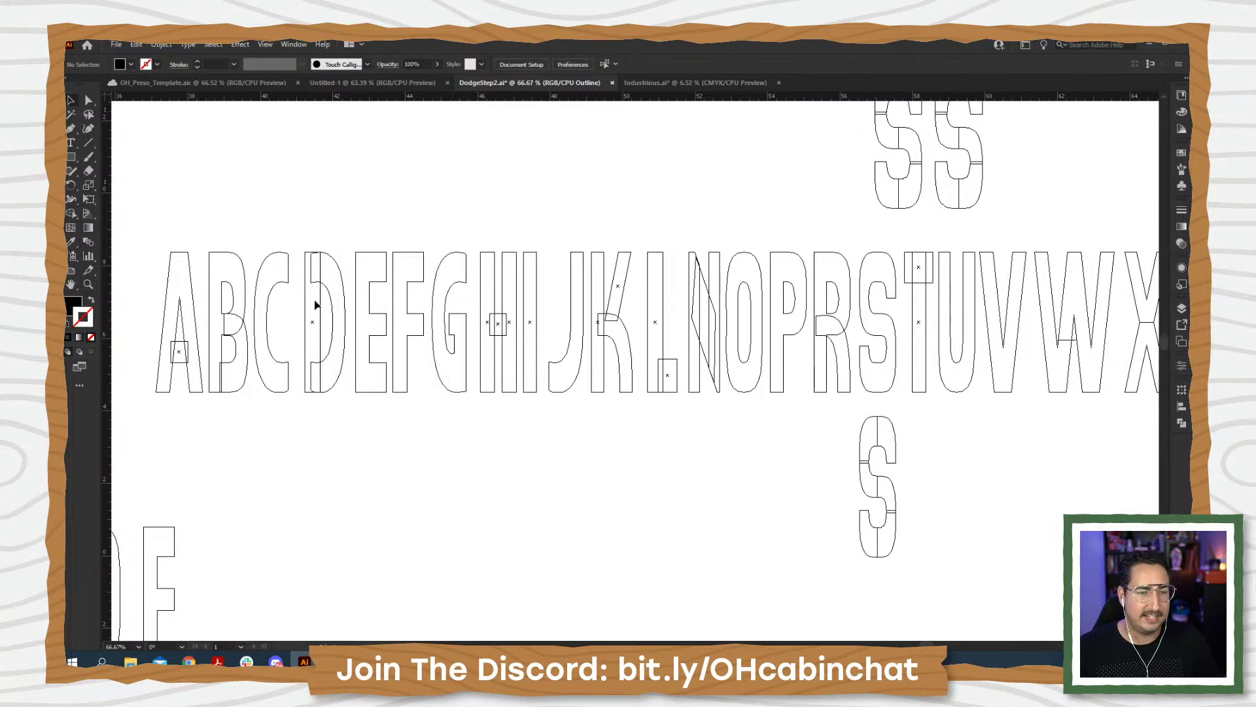
- Try mirroring the D's bowl horizontally and overlaying it on the G, restore the original D and deselect it
{"action": "left_click", "coordinate": [342, 288]}
{"action": "left_click_drag", "start_coordinate": [323, 247], "coordinate": [396, 485]}
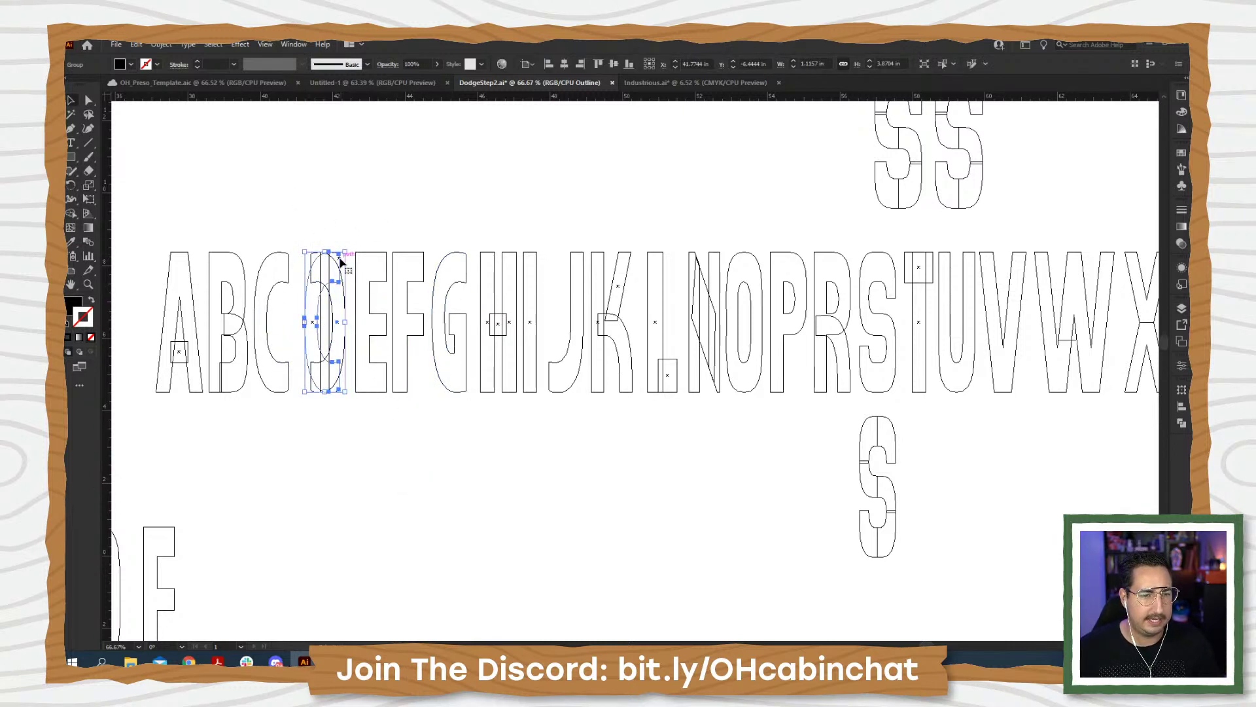
{"action": "left_click_drag", "start_coordinate": [339, 261], "coordinate": [467, 263]}
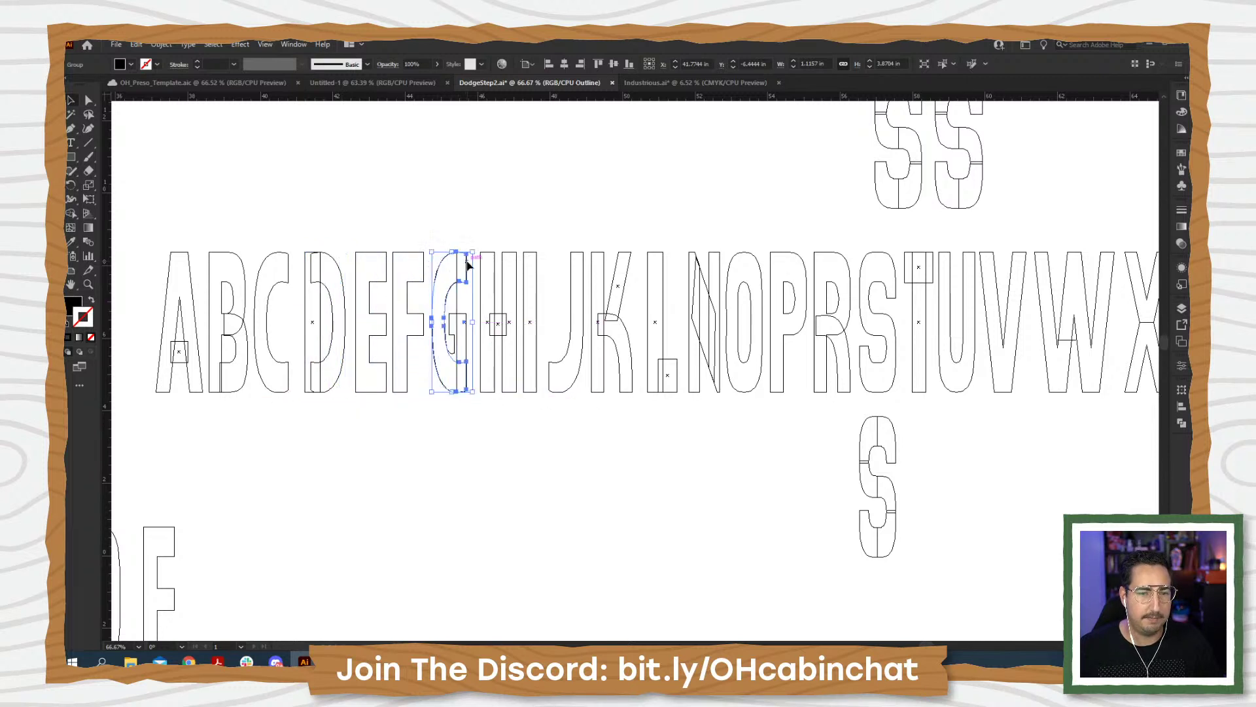
{"action": "key", "text": "ctrl+shift+a"}
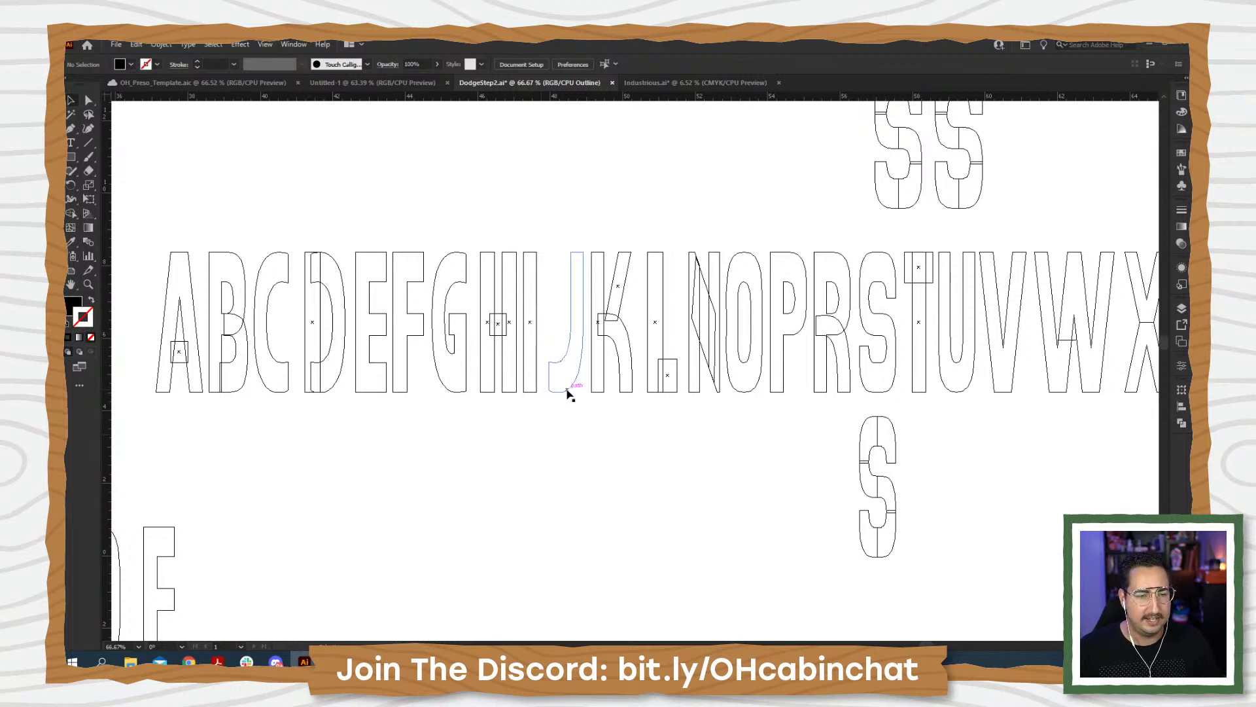
- Try overlaying the J on the D to compare their curves, undo the move and deselect
{"action": "left_click_drag", "start_coordinate": [568, 393], "coordinate": [332, 384]}
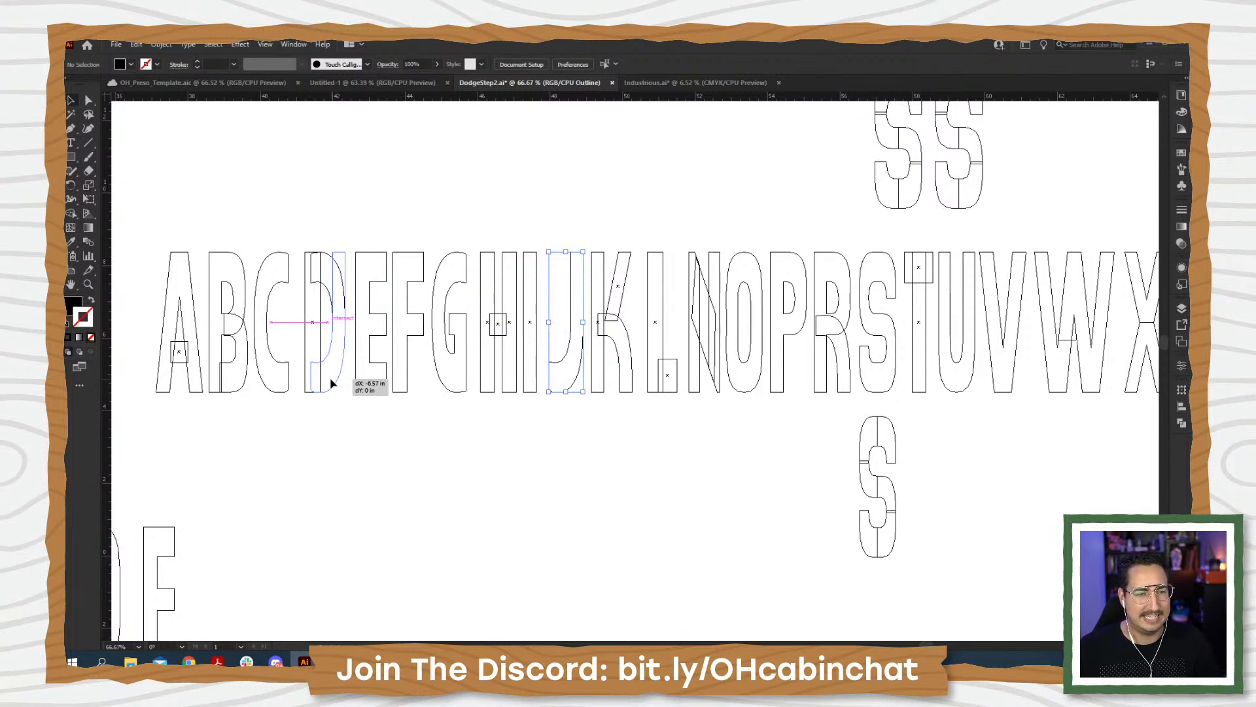
{"action": "left_click_drag", "start_coordinate": [332, 384], "coordinate": [331, 384]}
{"action": "key", "text": "ctrl+z"}
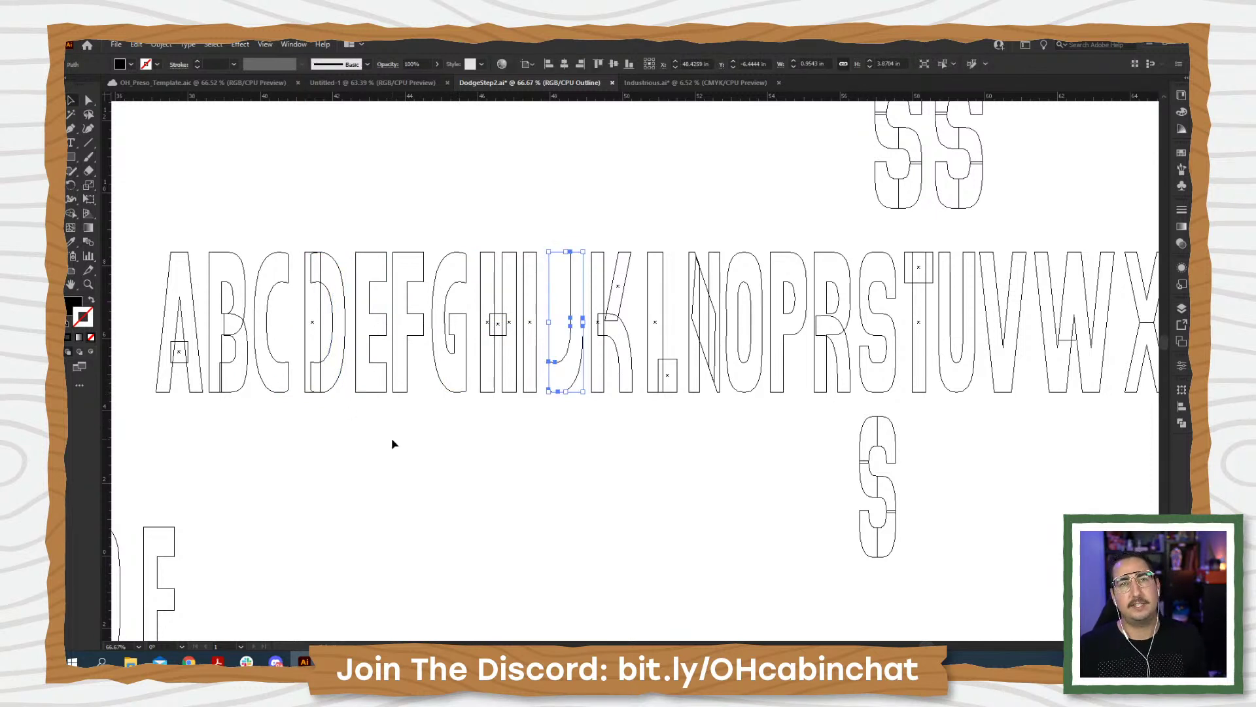
{"action": "left_click", "coordinate": [462, 501]}
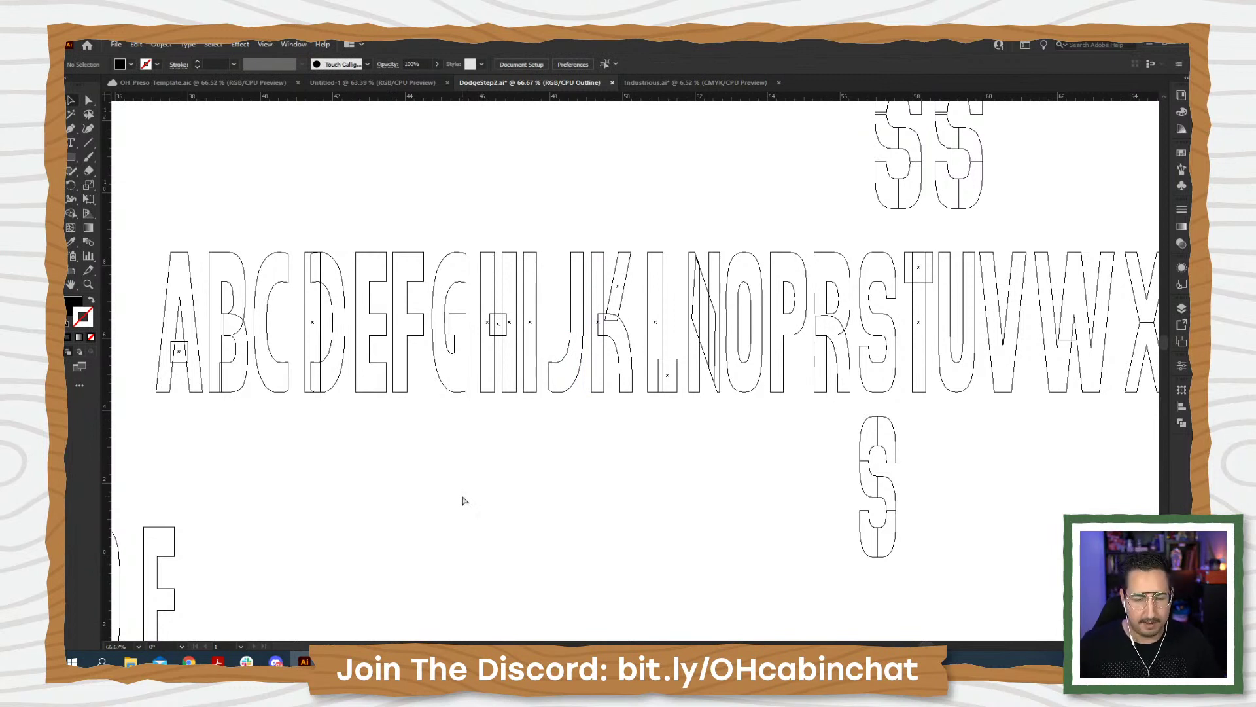
- Show the guides again, switch the document grid on and off, and return the alphabet to filled preview
{"action": "key", "text": "ctrl+semicolon"}
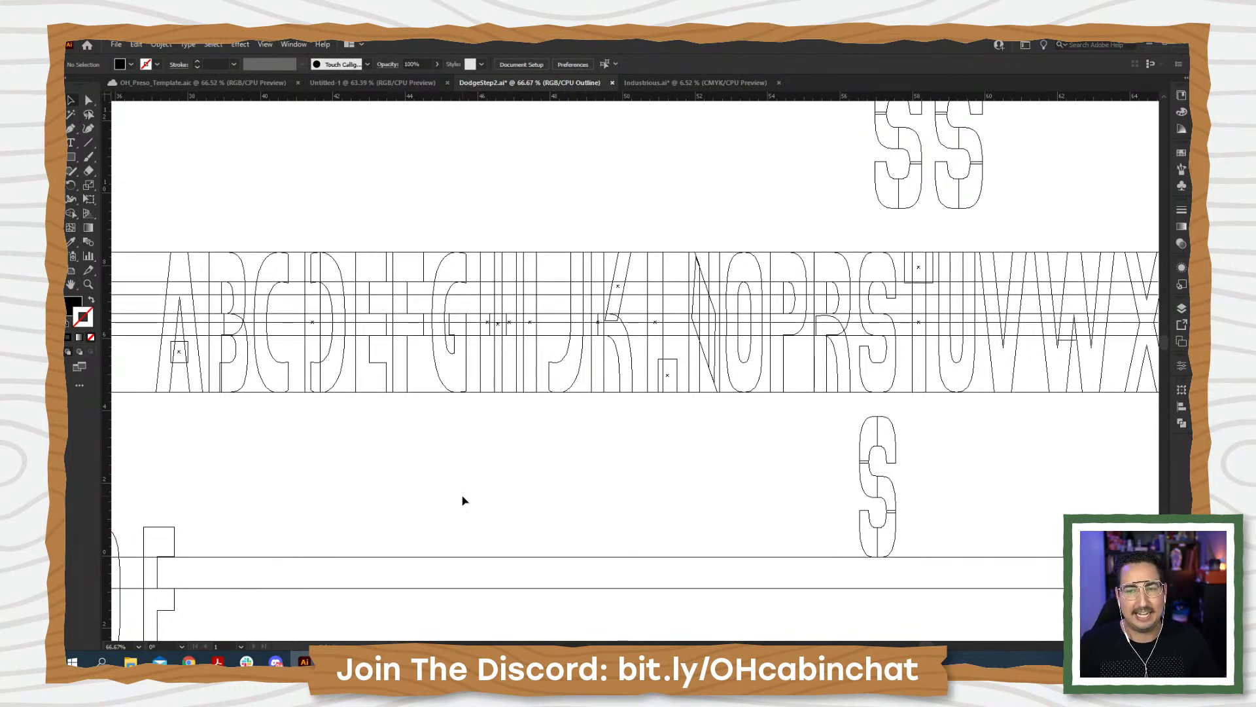
{"action": "key", "text": "ctrl+apostrophe"}
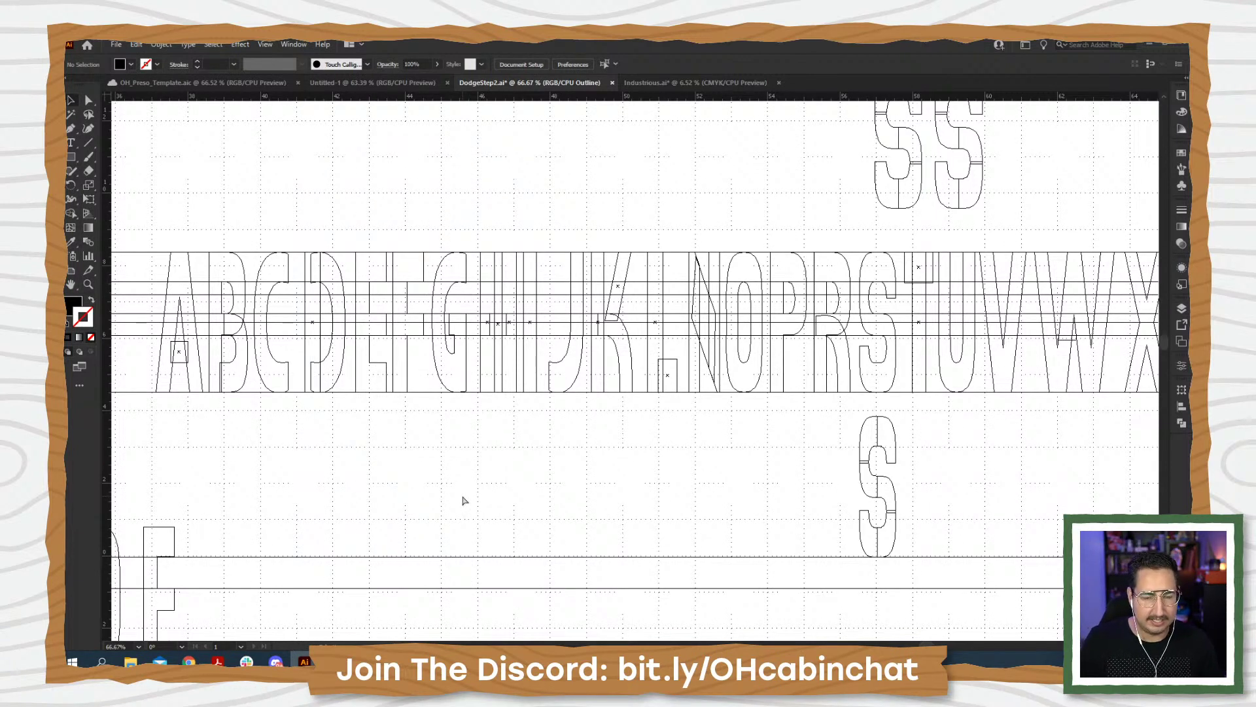
{"action": "key", "text": "ctrl+apostrophe"}
{"action": "key", "text": "ctrl+semicolon"}
{"action": "key", "text": "ctrl+semicolon"}
{"action": "key", "text": "ctrl+y"}
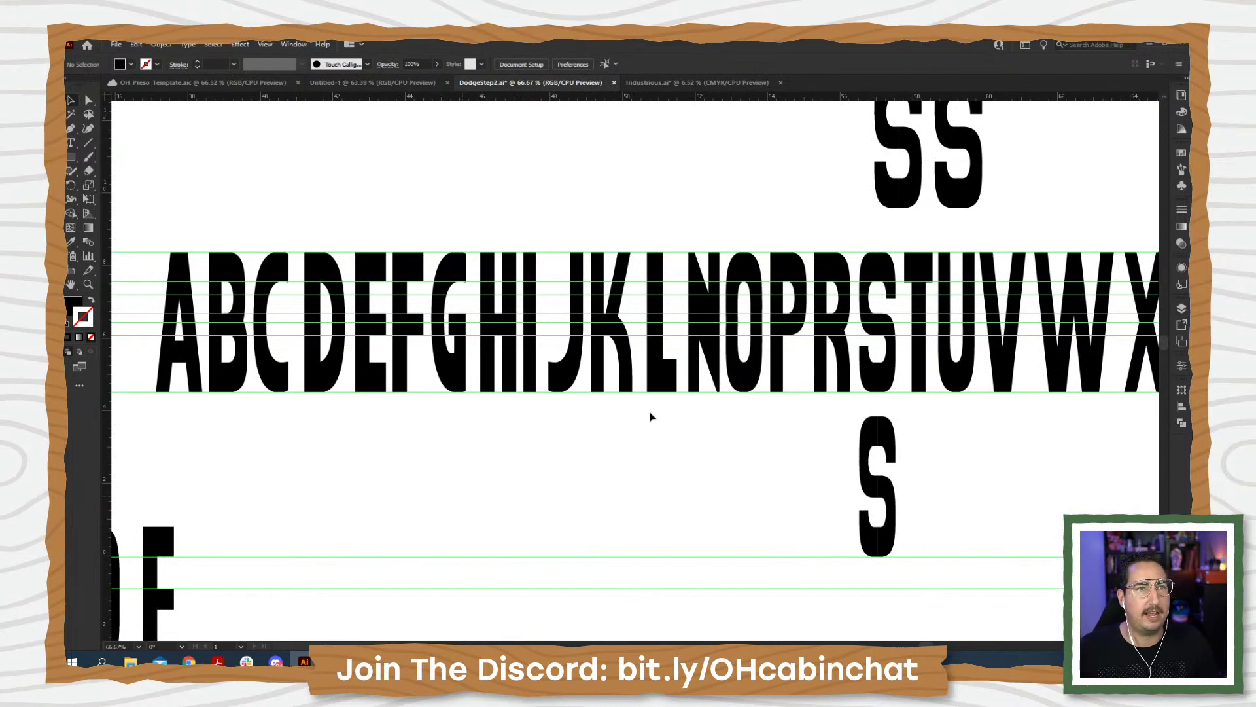
- Switch to the Industrious.ai document and examine its solid alphabet and the matching inline outlined alphabet
{"action": "key", "text": "z"}
{"action": "left_click", "coordinate": [625, 417], "text": "alt"}
{"action": "left_click", "coordinate": [626, 408], "text": "alt"}
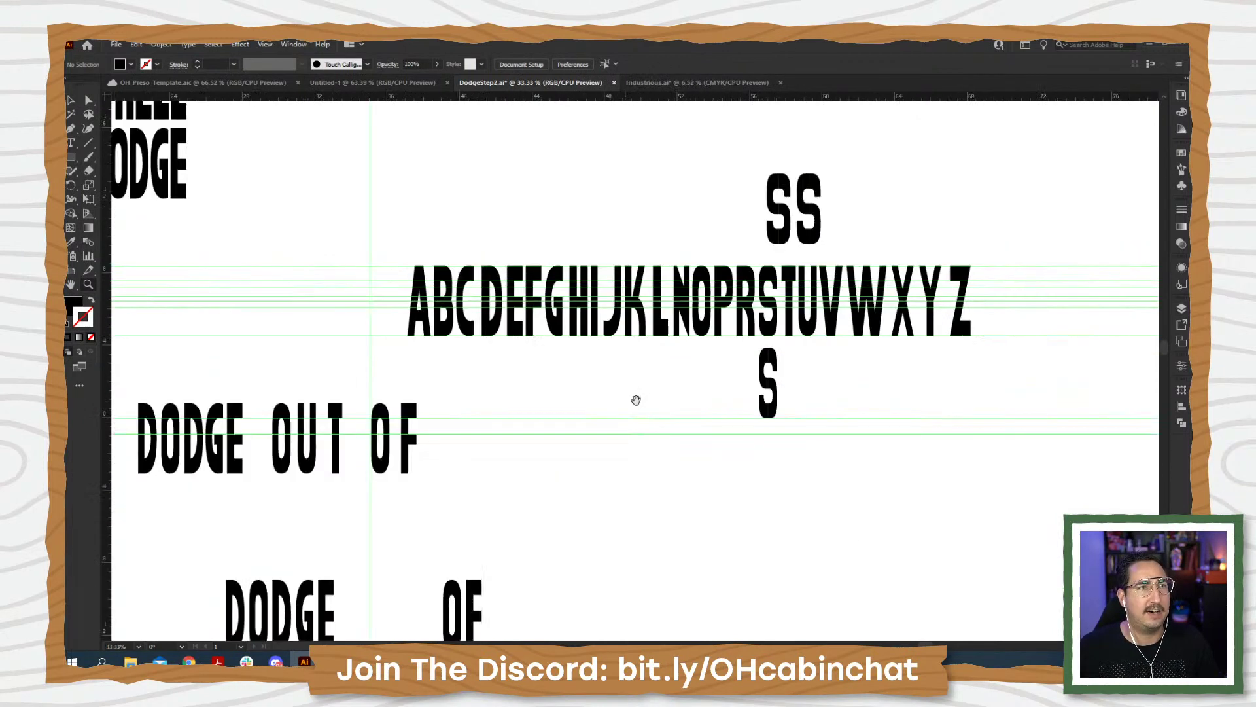
{"action": "left_click_drag", "start_coordinate": [636, 400], "coordinate": [440, 492]}
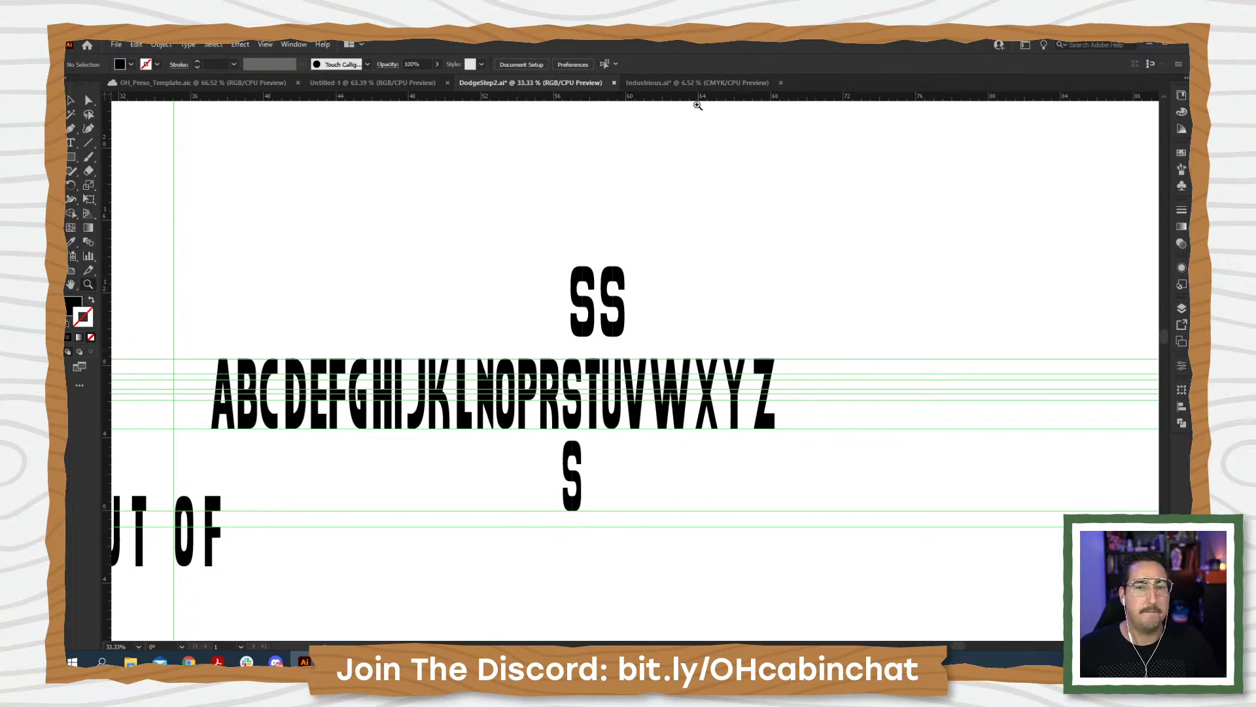
{"action": "left_click", "coordinate": [688, 84]}
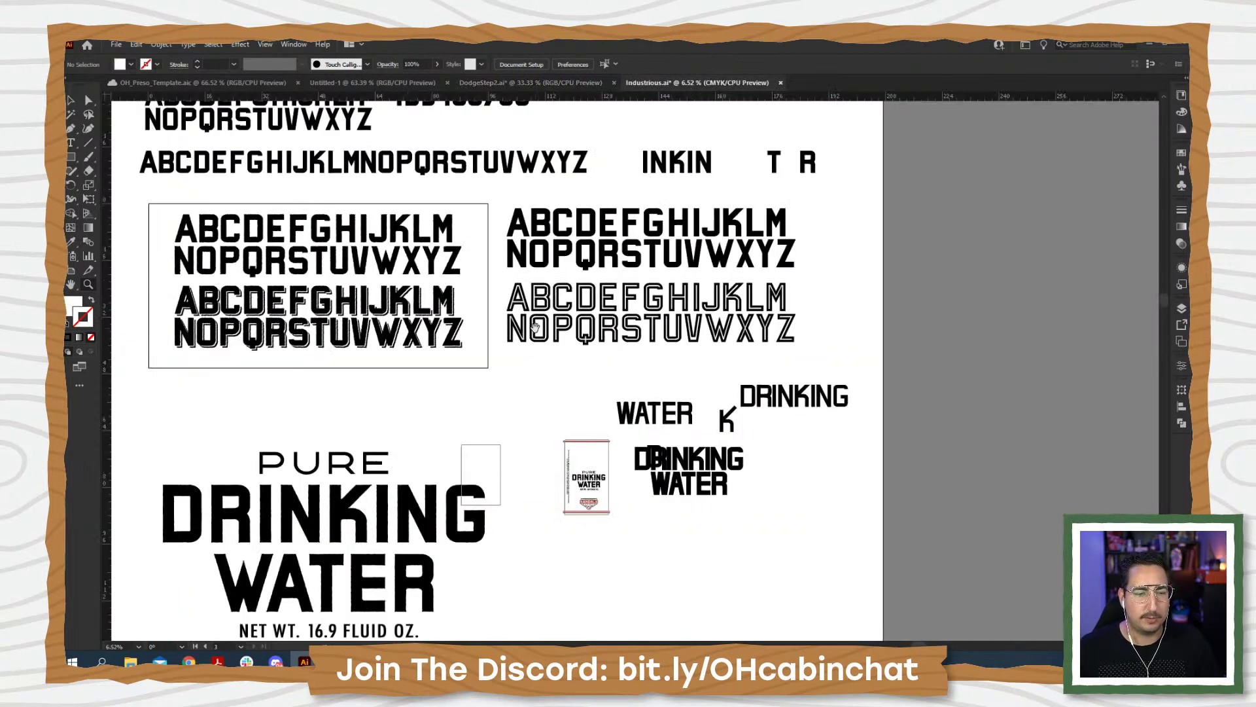
{"action": "left_click_drag", "start_coordinate": [552, 401], "coordinate": [588, 428]}
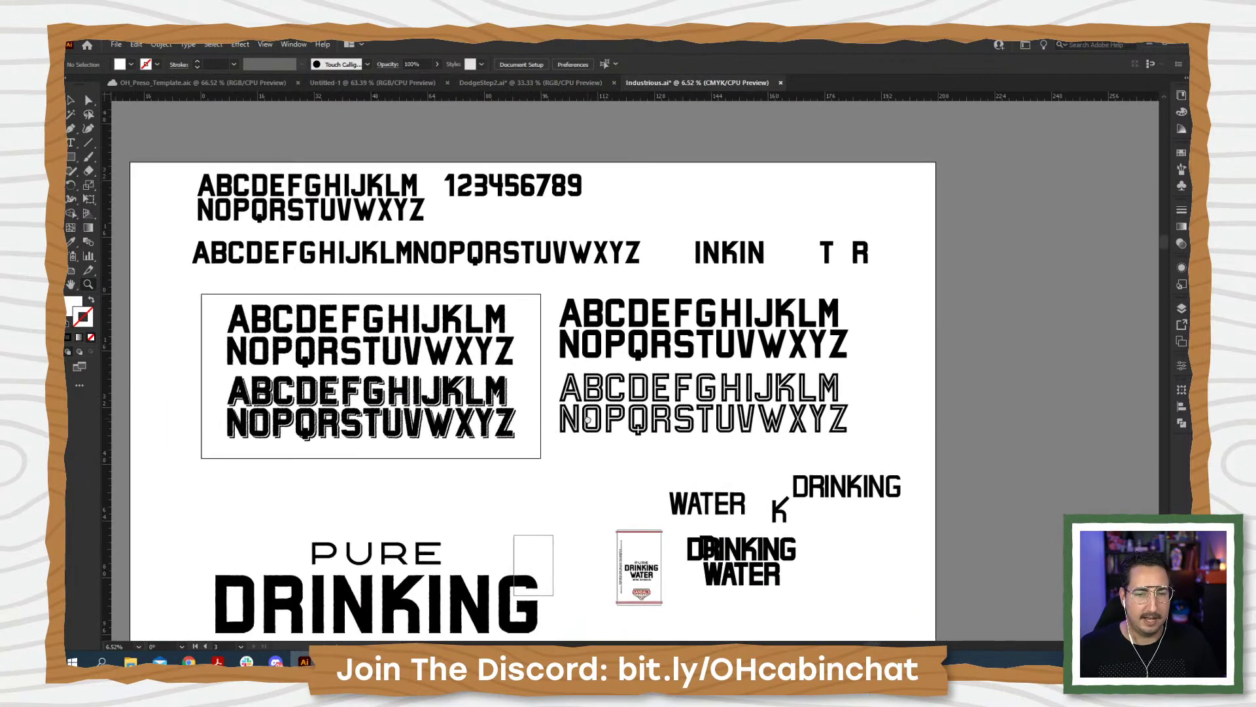
{"action": "left_click", "coordinate": [577, 382]}
{"action": "left_click", "coordinate": [576, 382]}
{"action": "left_click", "coordinate": [576, 382]}
{"action": "left_click_drag", "start_coordinate": [795, 404], "coordinate": [275, 439]}
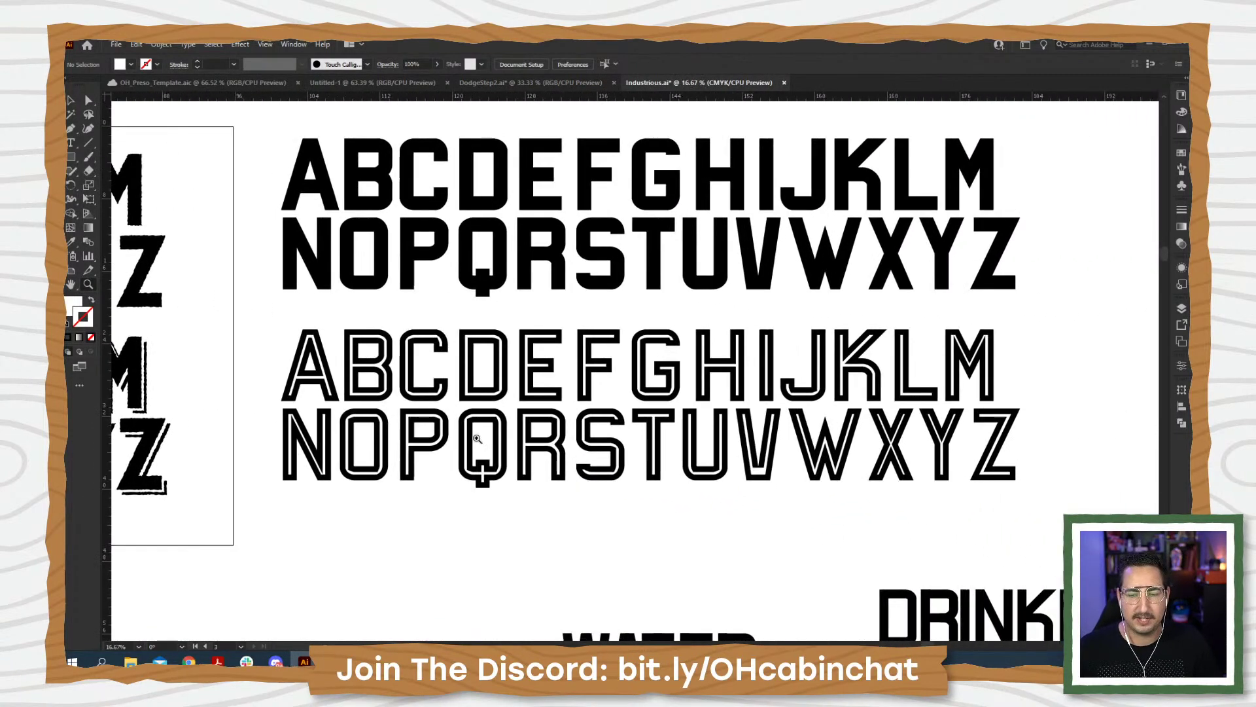
{"action": "left_click", "coordinate": [482, 429], "text": "alt"}
{"action": "left_click", "coordinate": [482, 429], "text": "alt"}
{"action": "left_click_drag", "start_coordinate": [471, 449], "coordinate": [407, 557]}
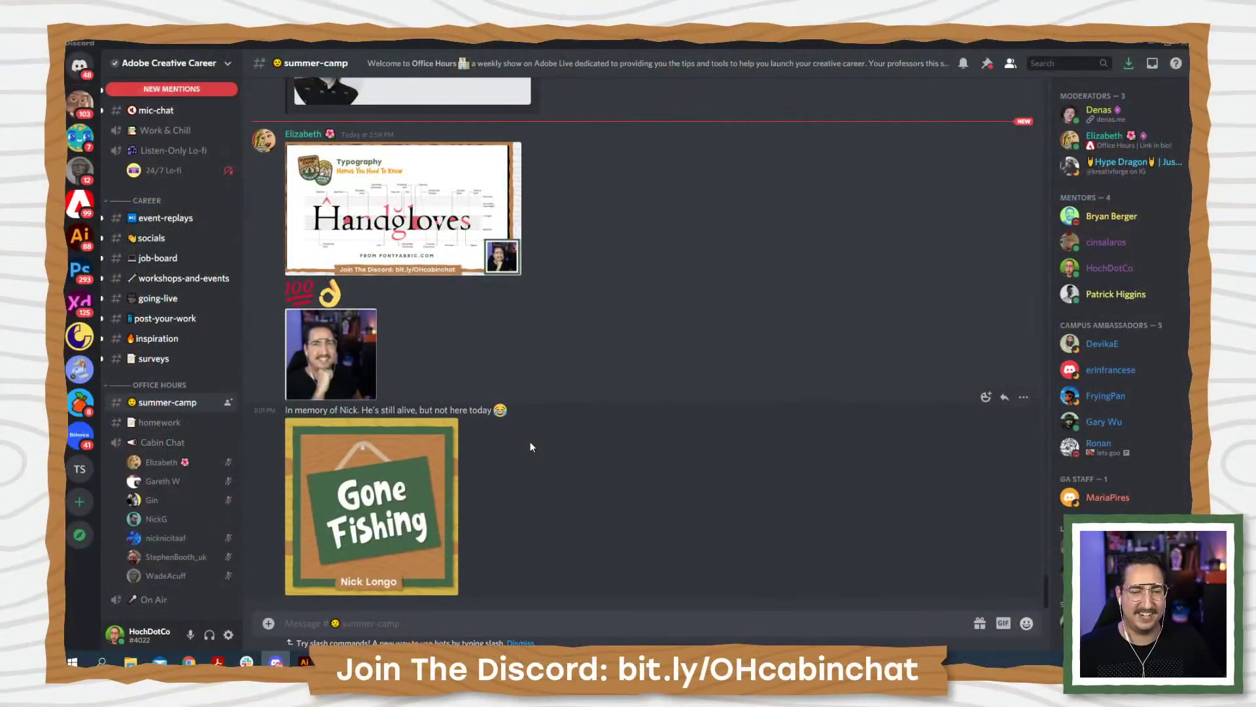
- Switch to Discord and enlarge the Handgloves typography terms image in the summer-camp channel
{"action": "left_click", "coordinate": [388, 239]}
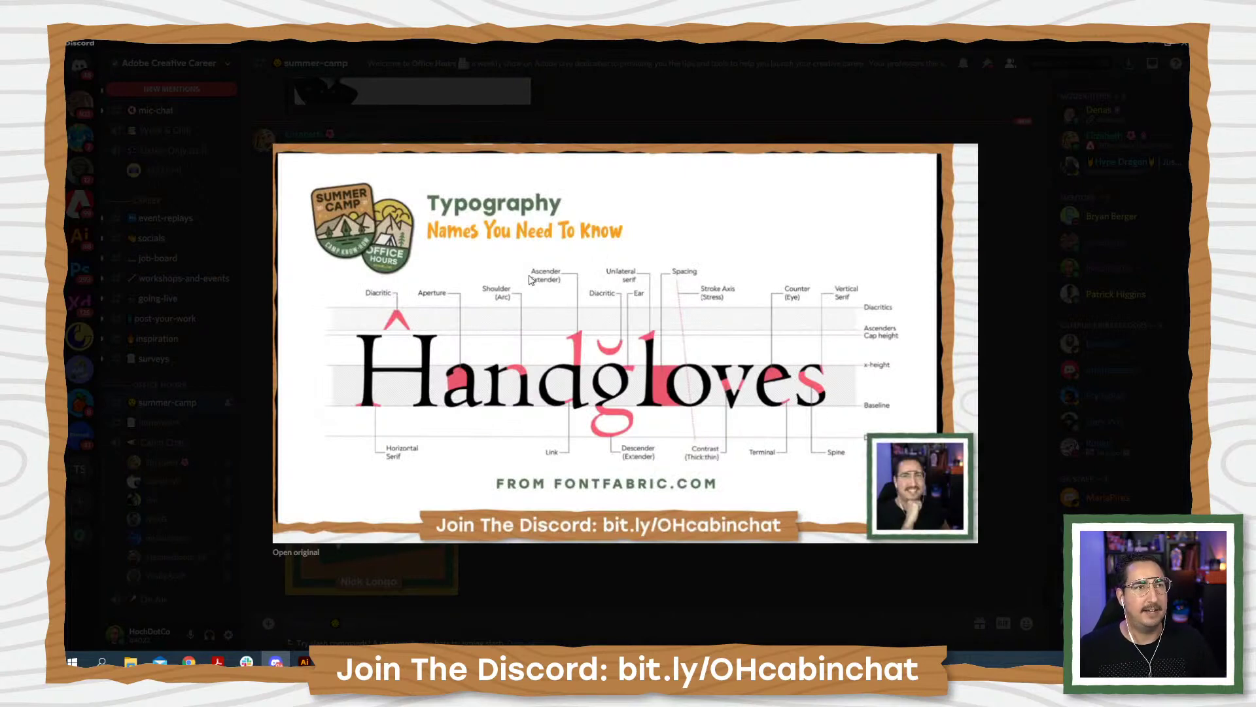
- Switch back to the Industrious.ai document in Illustrator and inspect the letters P to W of the alphabet row in outline view
{"action": "left_click", "coordinate": [221, 338]}
{"action": "left_click", "coordinate": [303, 660]}
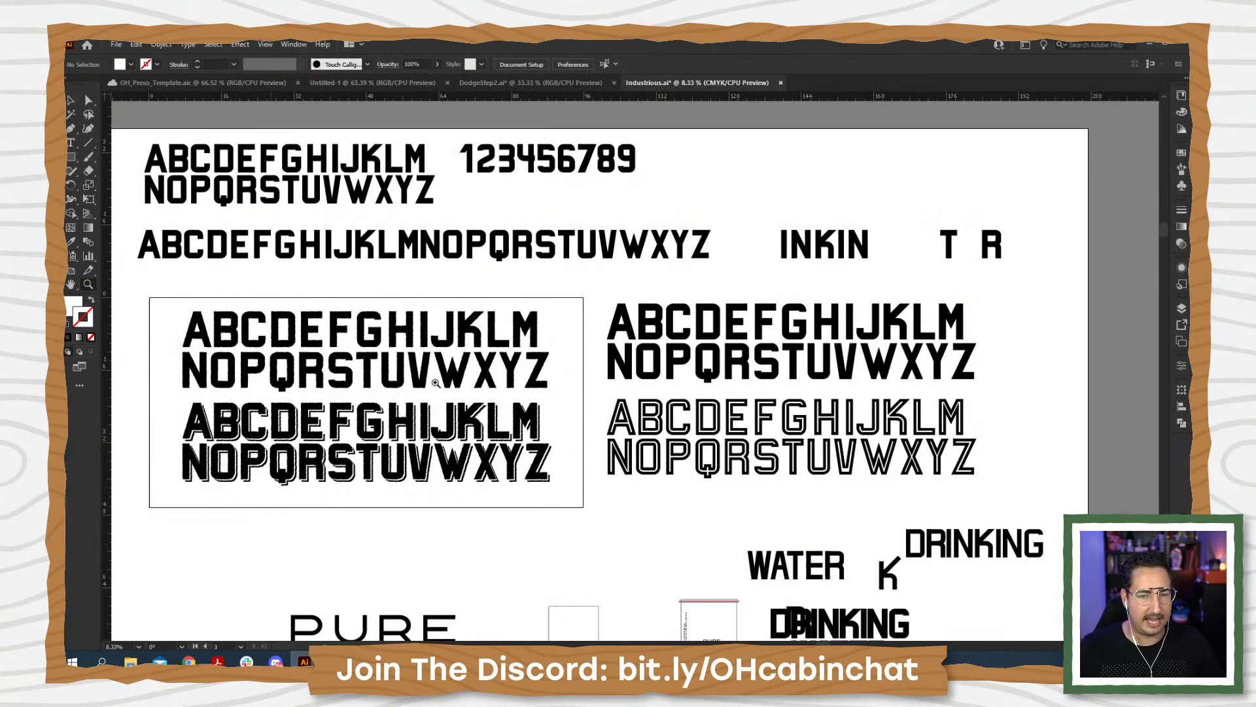
{"action": "key", "text": "v"}
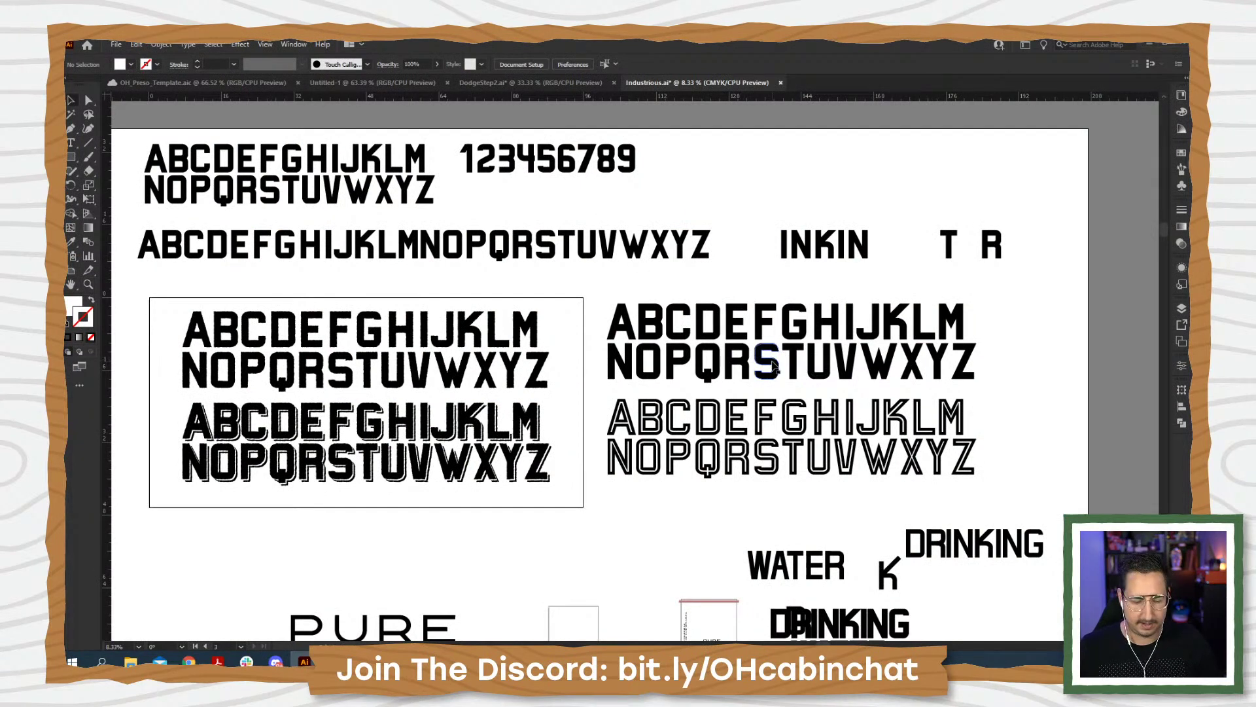
{"action": "key", "text": "ctrl+y"}
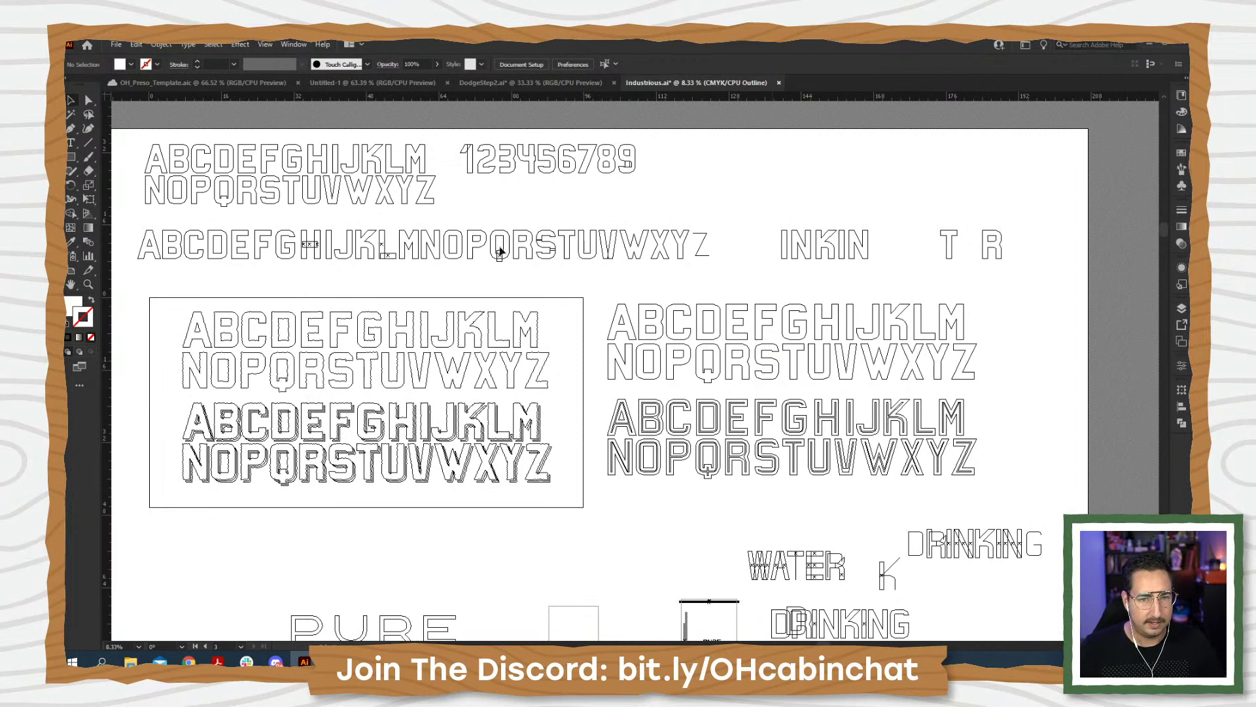
{"action": "key", "text": "z"}
{"action": "left_click", "coordinate": [532, 249]}
{"action": "left_click", "coordinate": [626, 286]}
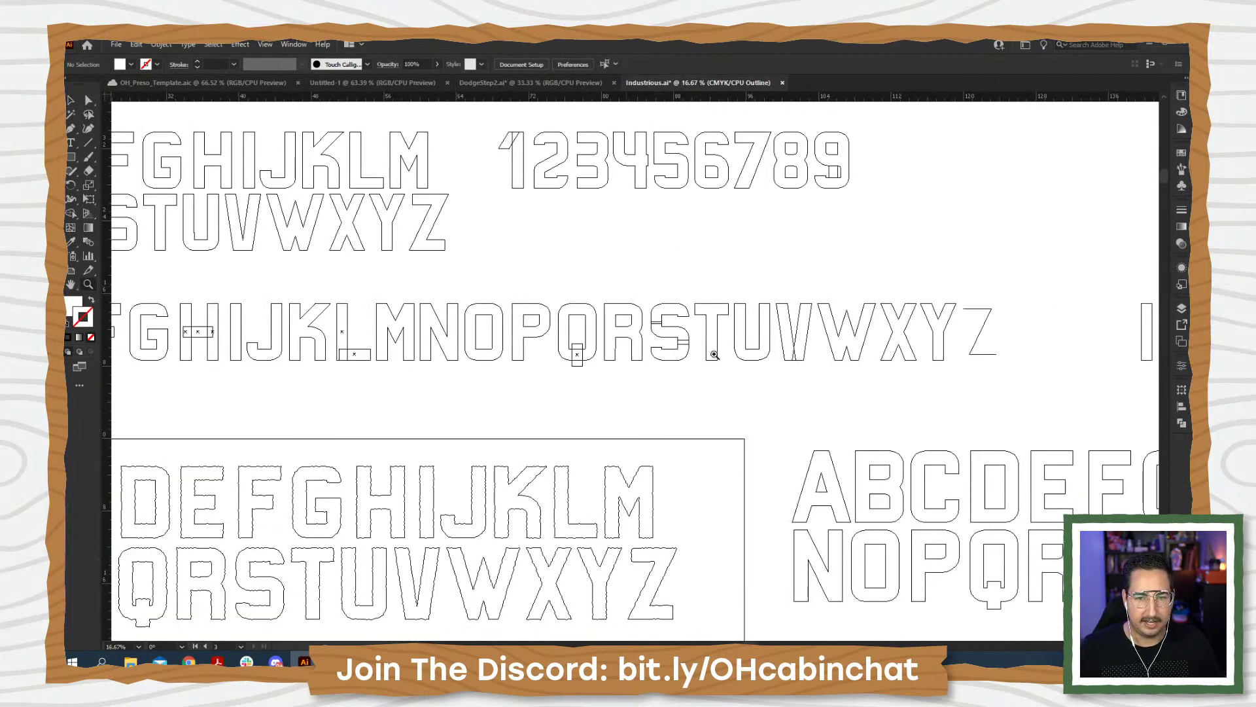
{"action": "left_click", "coordinate": [655, 336]}
{"action": "left_click", "coordinate": [656, 335]}
{"action": "left_click", "coordinate": [657, 386]}
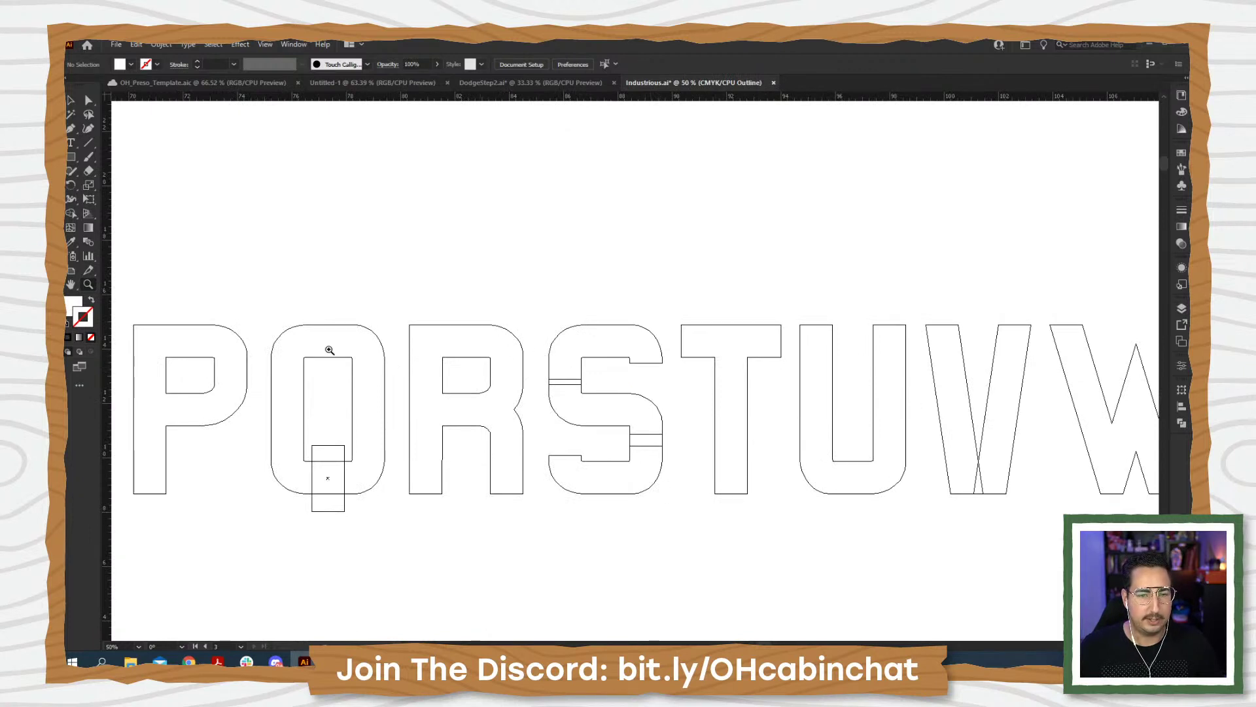
- Try overlaying a copy of the Q's rounded body on the S to compare their shapes, undo it and return to filled preview
{"action": "key", "text": "v"}
{"action": "left_click_drag", "start_coordinate": [357, 359], "coordinate": [633, 347]}
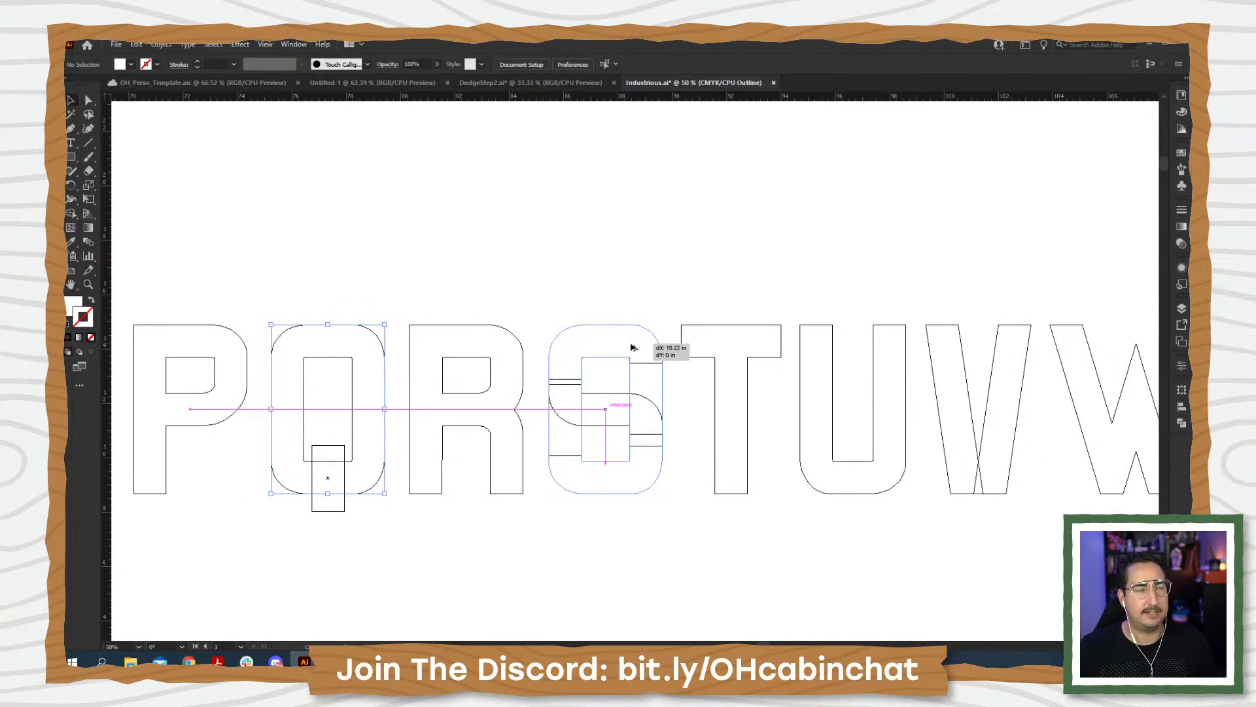
{"action": "left_click_drag", "start_coordinate": [632, 346], "coordinate": [632, 347], "text": "alt+shift"}
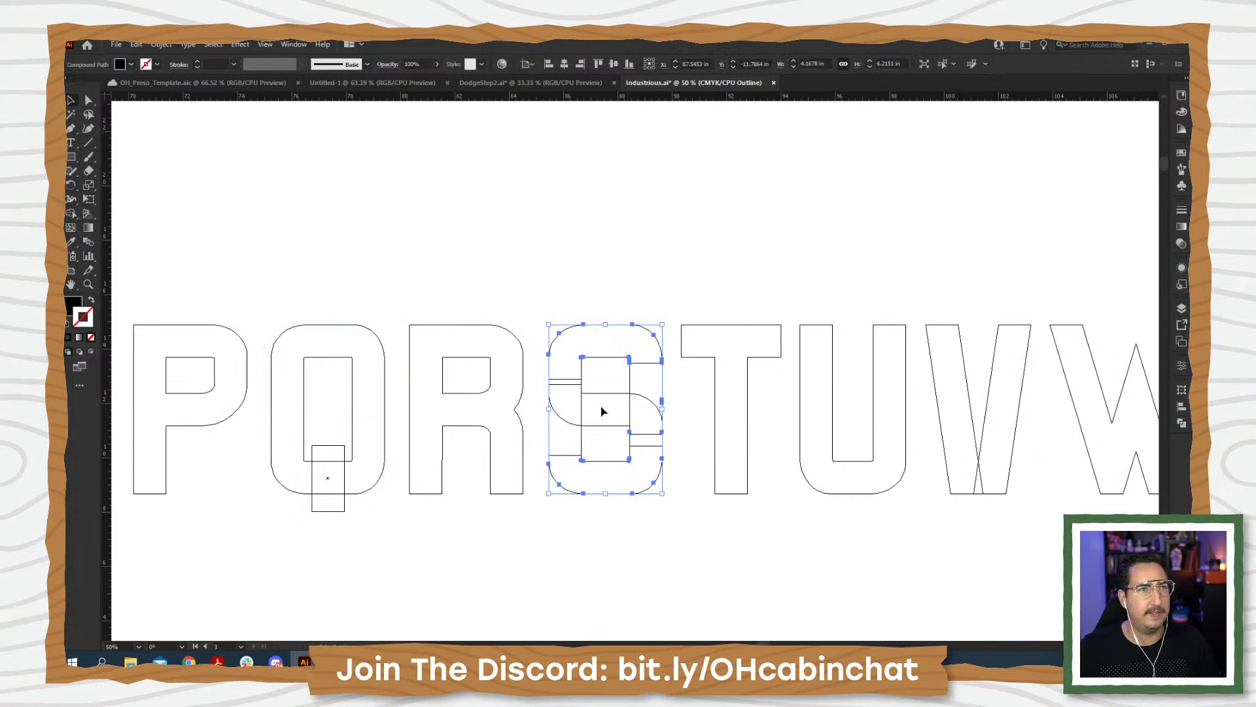
{"action": "key", "text": "ctrl"}
{"action": "key", "text": "ctrl+z"}
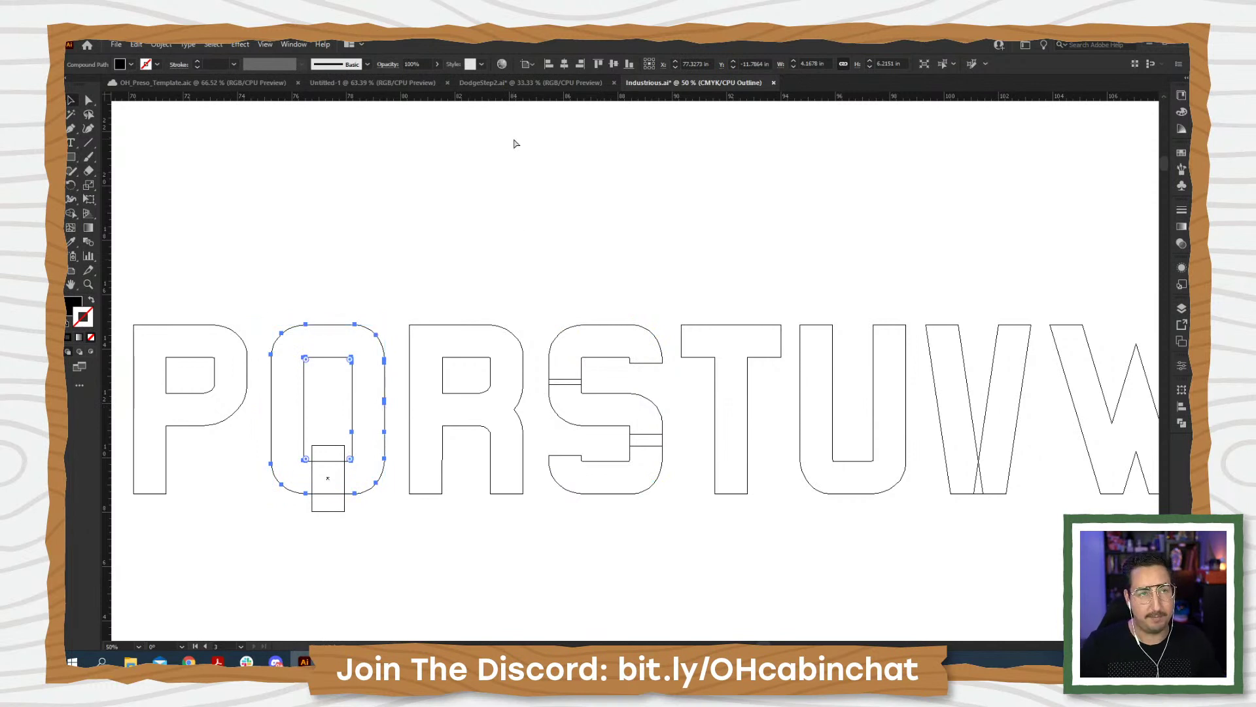
{"action": "key", "text": "ctrl+y"}
- Switch to the DodgeStep2.ai document and examine the P to Z end of its alphabet
{"action": "left_click", "coordinate": [538, 85]}
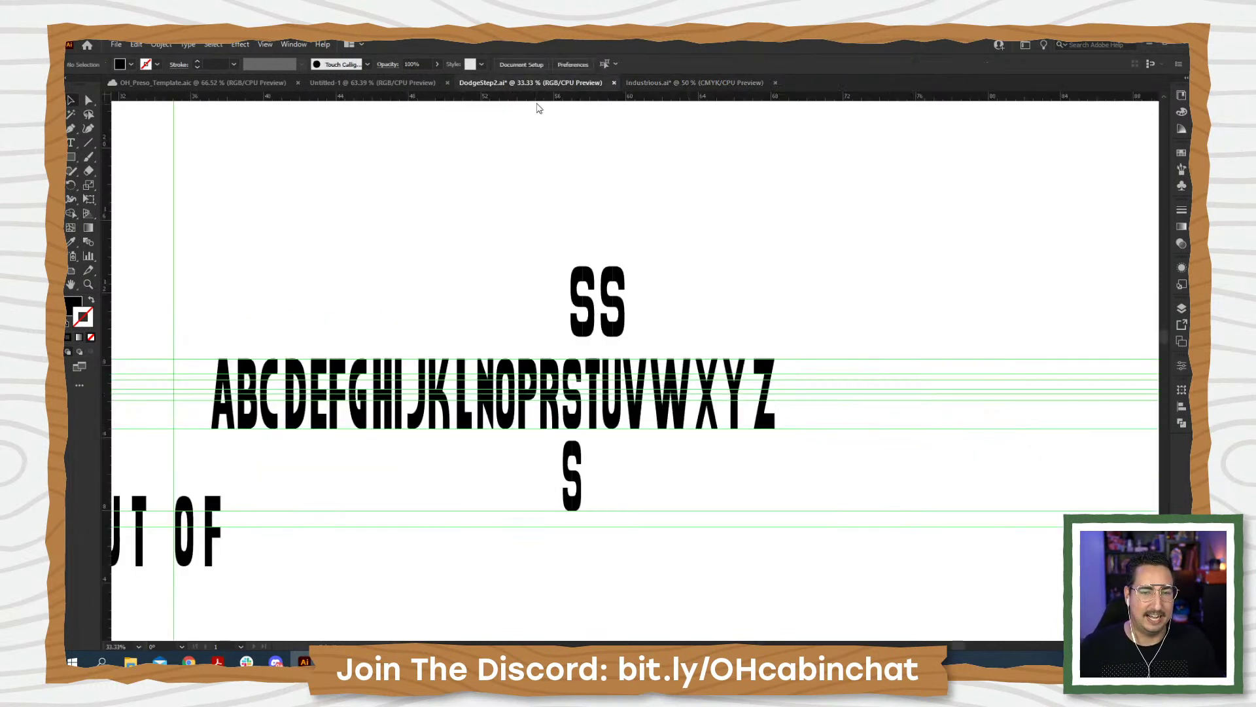
{"action": "key", "text": "z"}
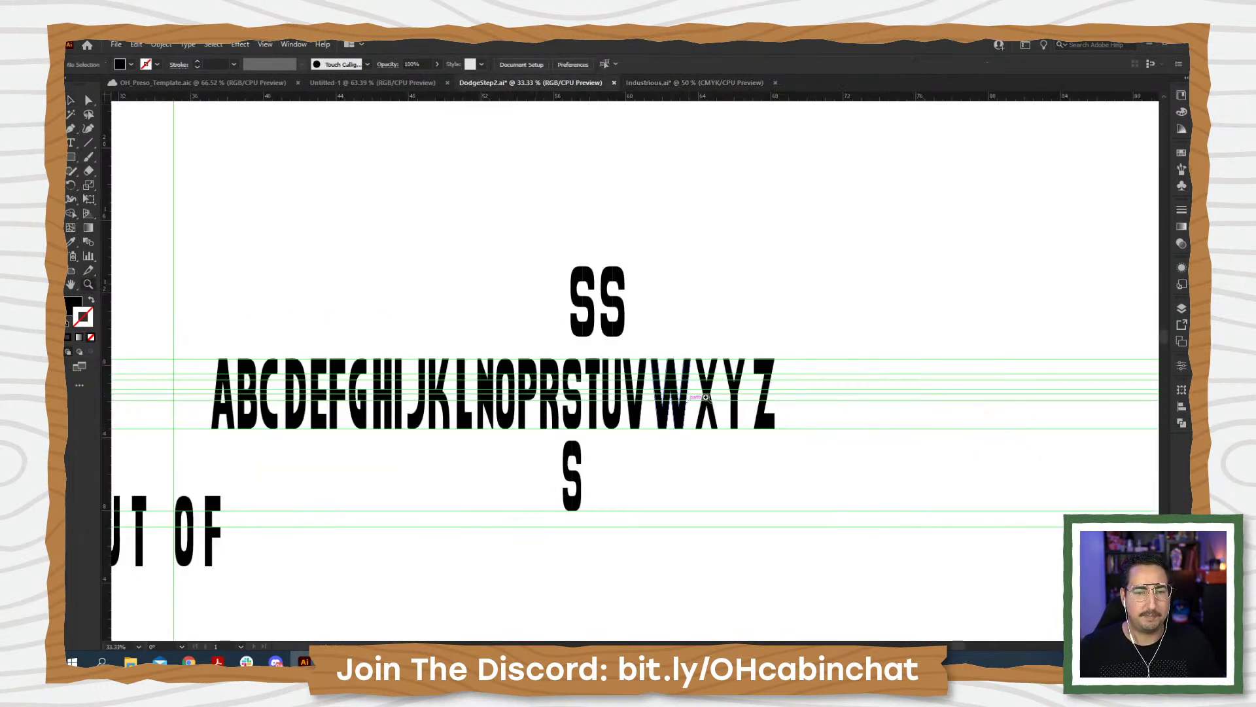
{"action": "left_click", "coordinate": [707, 393]}
{"action": "left_click", "coordinate": [737, 380]}
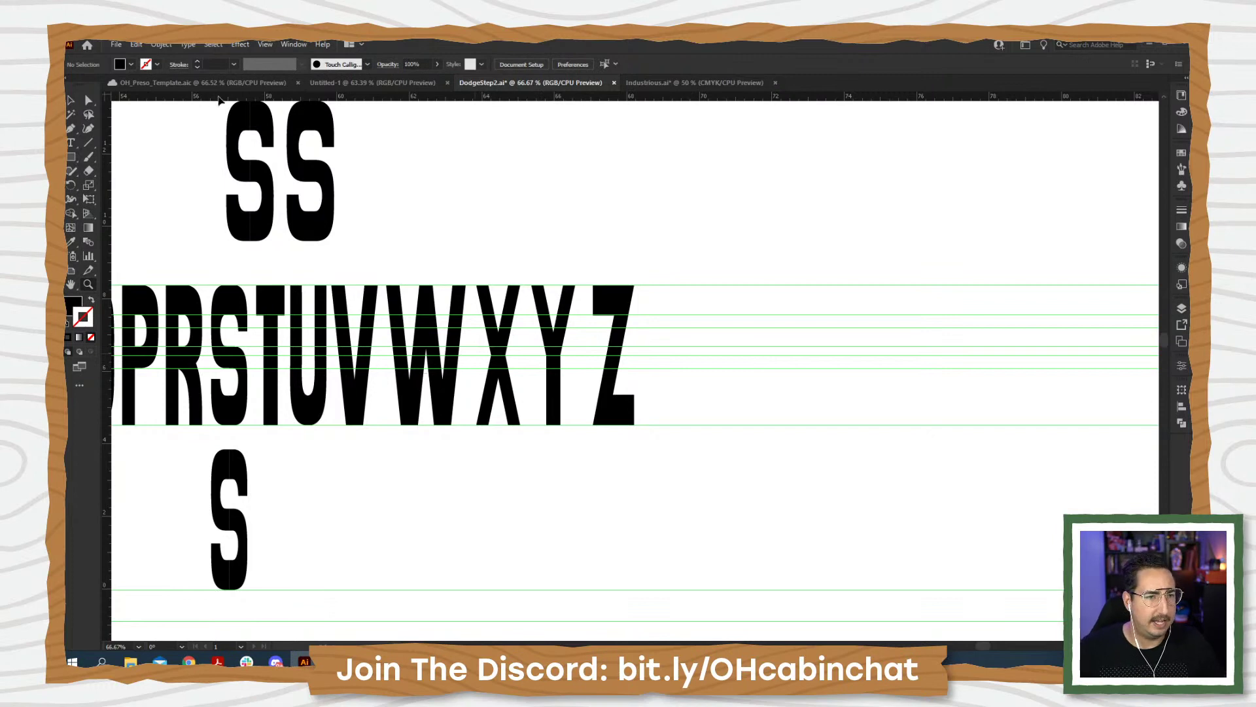
- View the How To Start and Names You Need To Know slides in the OH_Preso_Template document, and return to DodgeStep2.ai
{"action": "left_click", "coordinate": [219, 82]}
{"action": "scroll", "coordinate": [611, 364], "scroll_direction": "right", "scroll_amount": 20}
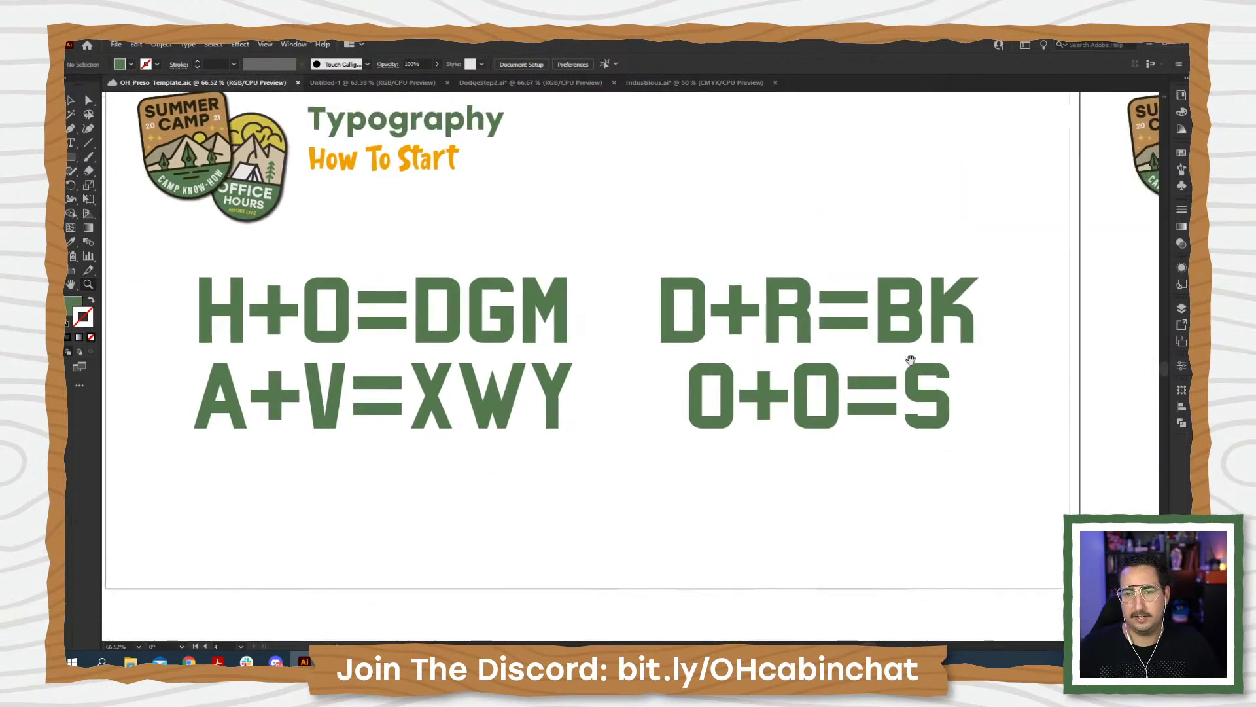
{"action": "scroll", "coordinate": [504, 402], "scroll_direction": "right", "scroll_amount": 2}
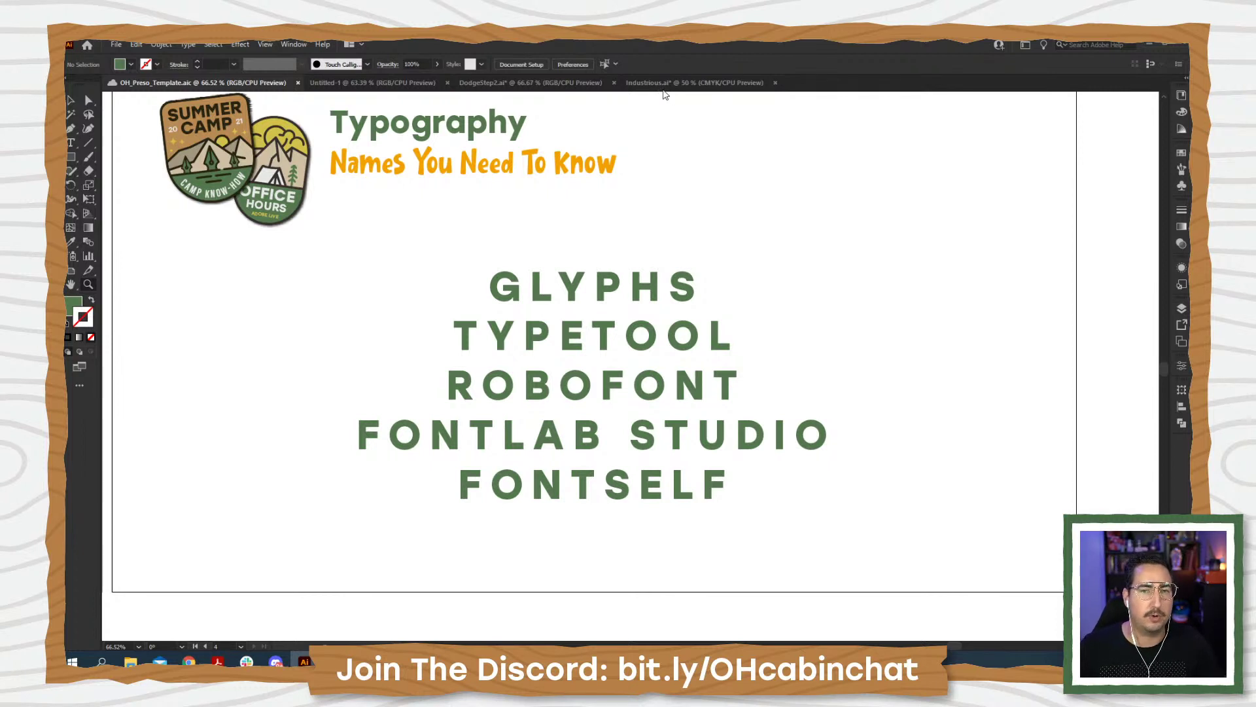
{"action": "left_click", "coordinate": [545, 83]}
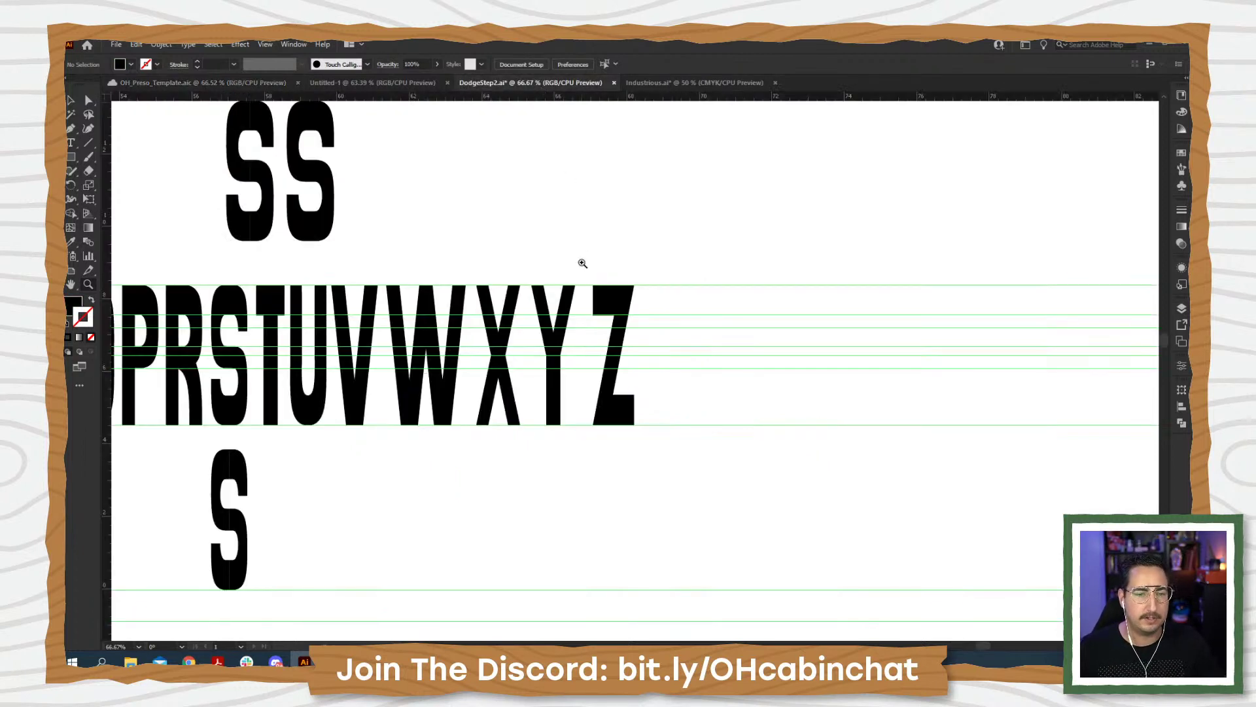
{"action": "key", "text": "v"}
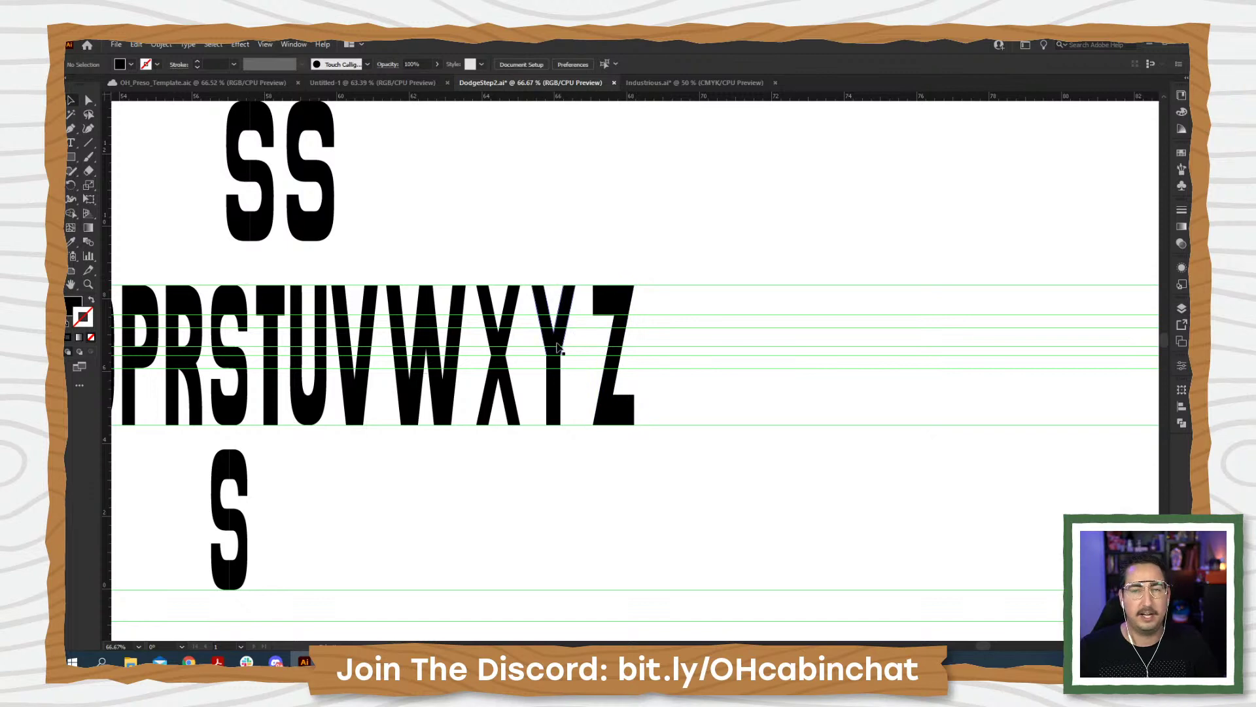
{"action": "left_click_drag", "start_coordinate": [557, 347], "coordinate": [629, 148], "text": "alt"}
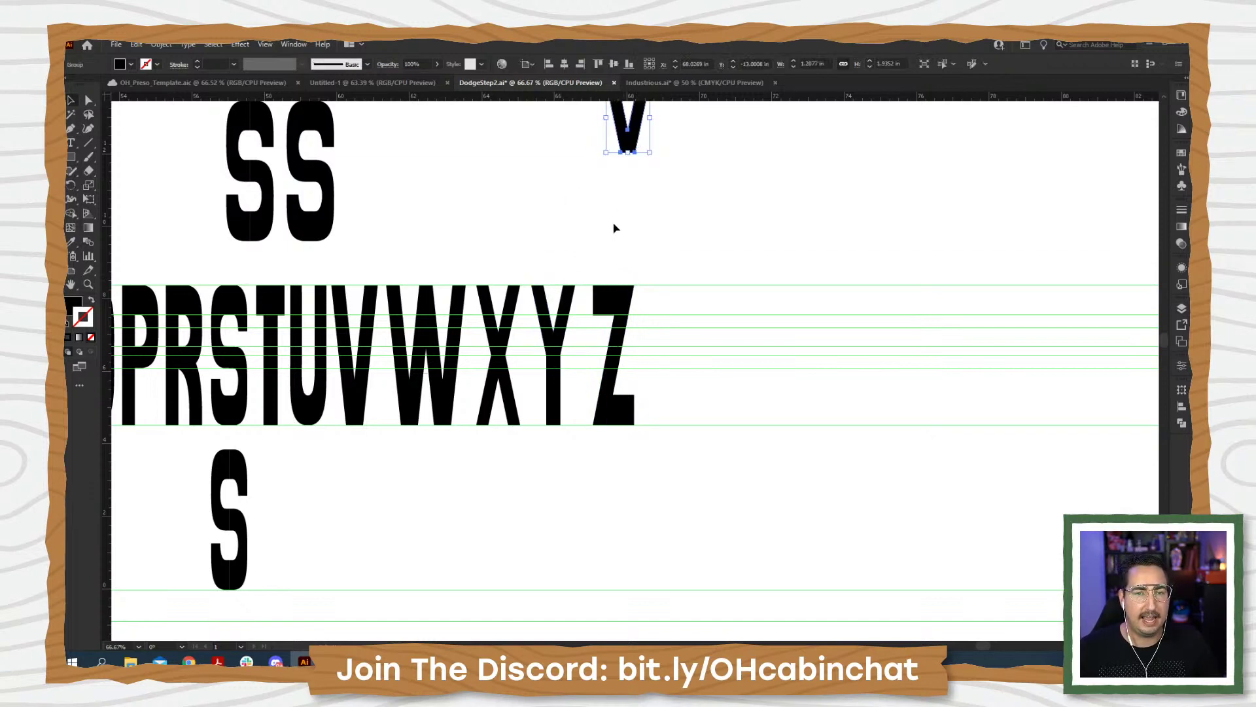
{"action": "key", "text": "ctrl+z"}
- Copy the A and the Y from the alphabet into the empty space above it, side by side as YA
{"action": "key", "text": "z"}
{"action": "left_click", "coordinate": [597, 351], "text": "alt"}
{"action": "left_click", "coordinate": [597, 350], "text": "alt"}
{"action": "left_click", "coordinate": [597, 350], "text": "alt"}
{"action": "left_click_drag", "start_coordinate": [465, 443], "coordinate": [583, 381]}
{"action": "left_click", "coordinate": [406, 350]}
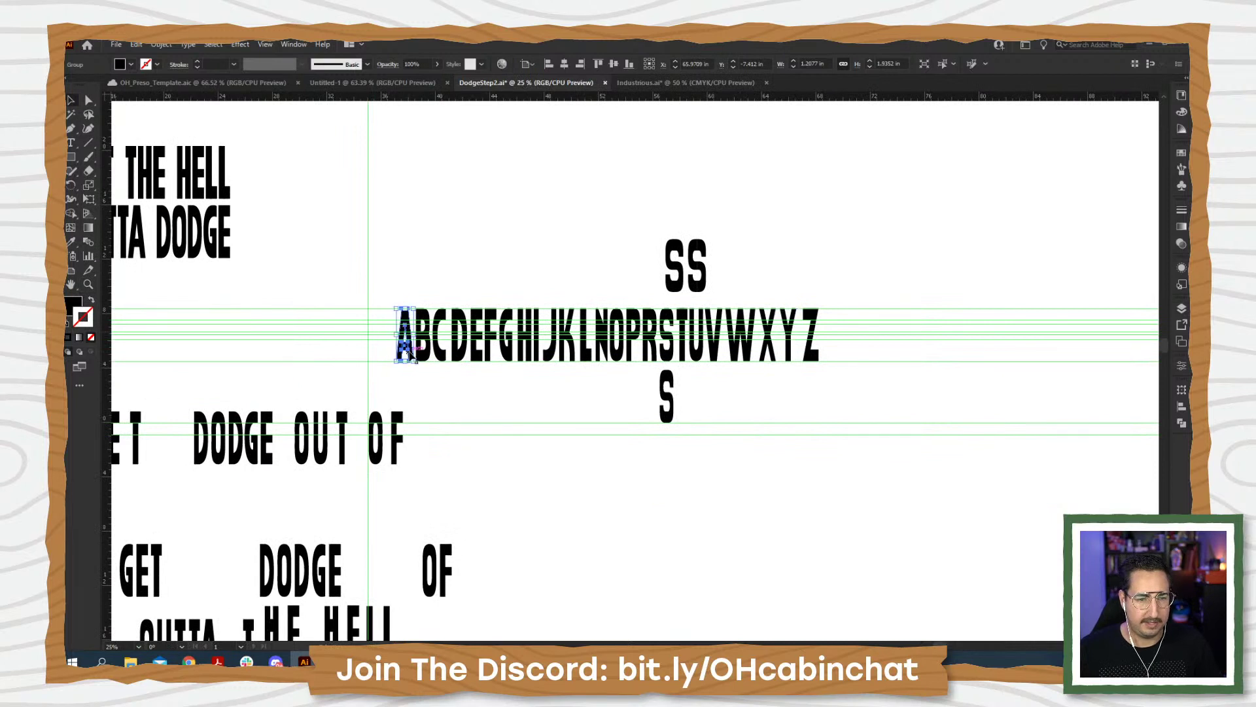
{"action": "left_click_drag", "start_coordinate": [405, 350], "coordinate": [574, 162], "text": "alt"}
{"action": "left_click", "coordinate": [792, 347]}
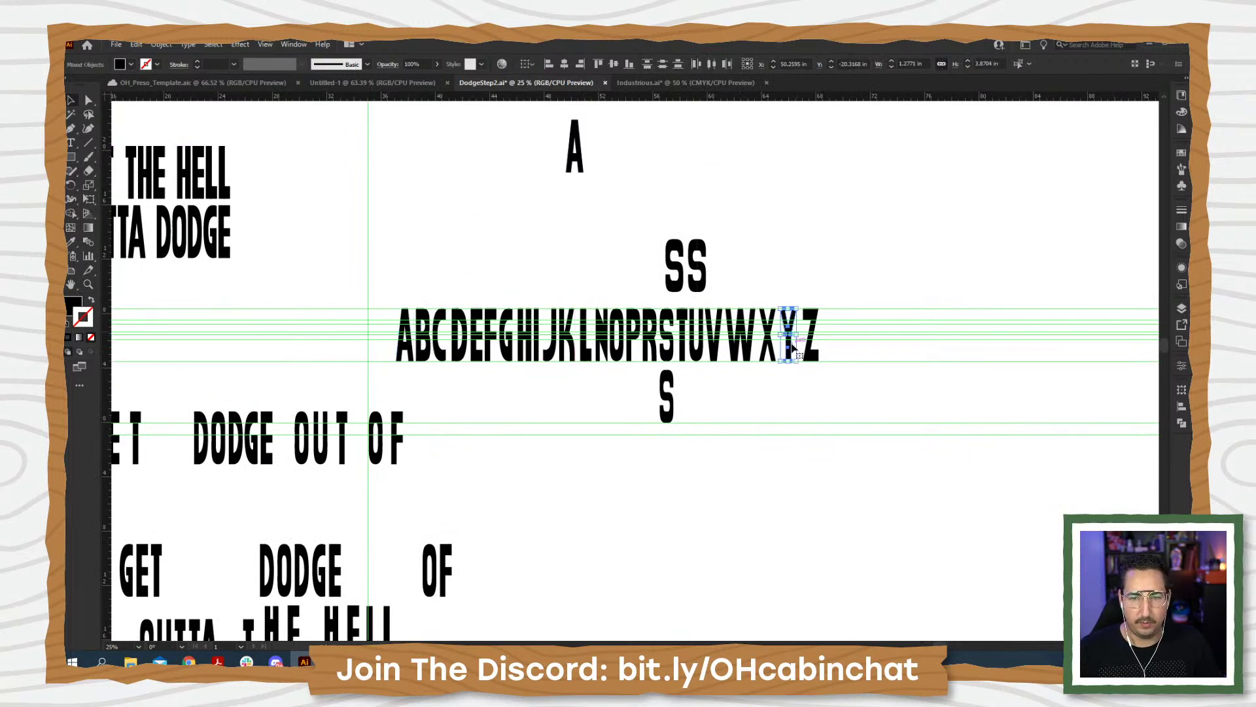
{"action": "left_click_drag", "start_coordinate": [792, 347], "coordinate": [554, 152], "text": "alt"}
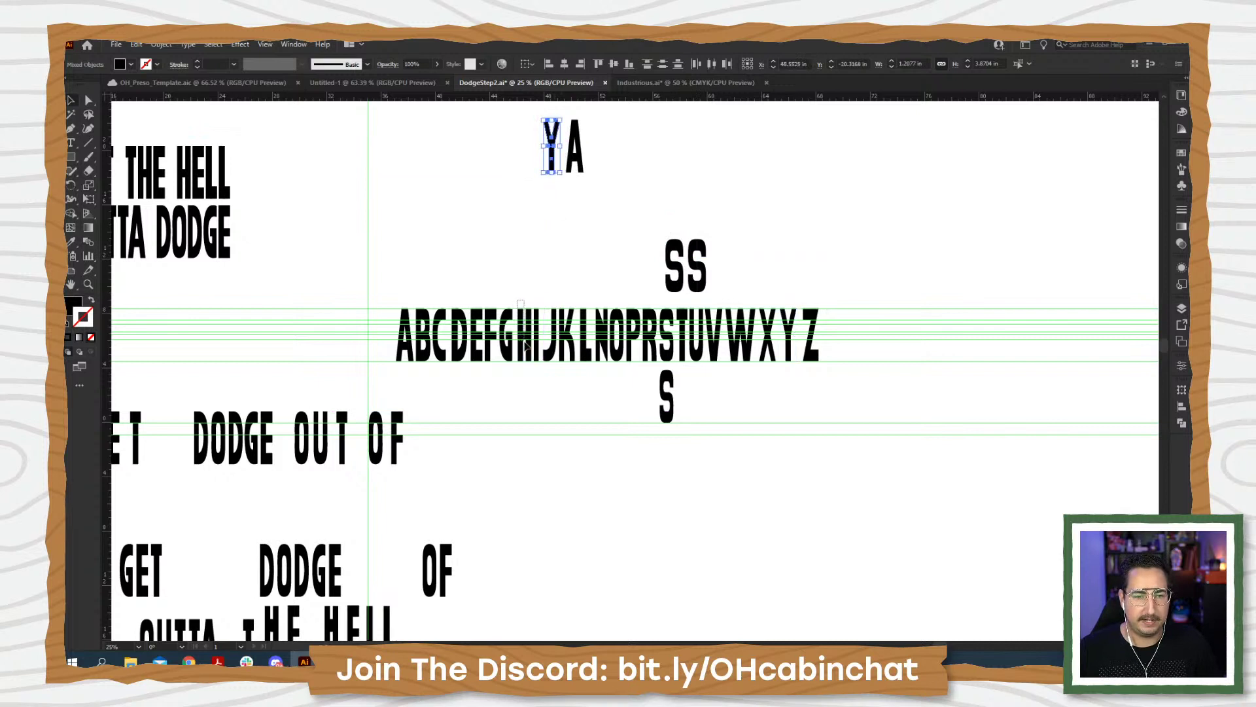
- Copy the H and the E from the alphabet into the space above it, side by side as HE
{"action": "left_click_drag", "start_coordinate": [526, 340], "coordinate": [669, 160], "text": "alt"}
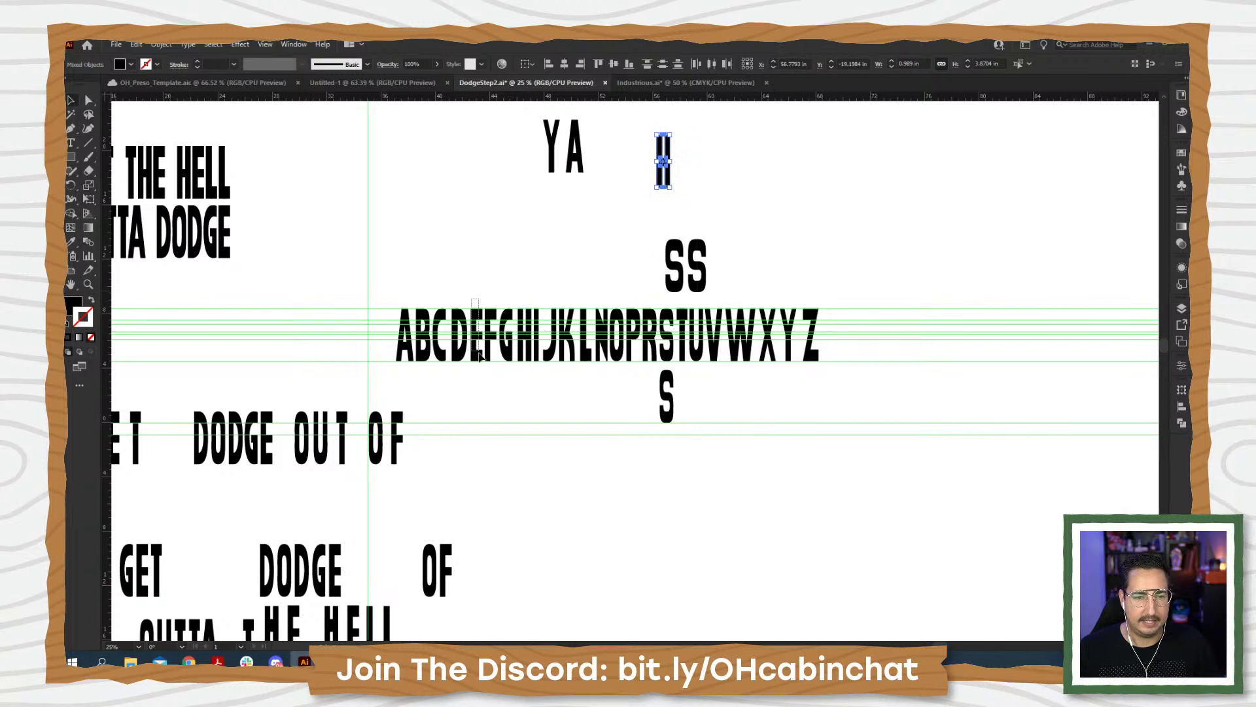
{"action": "left_click_drag", "start_coordinate": [480, 355], "coordinate": [684, 186], "text": "alt"}
{"action": "key", "text": "z"}
{"action": "left_click", "coordinate": [679, 202]}
{"action": "left_click", "coordinate": [619, 305]}
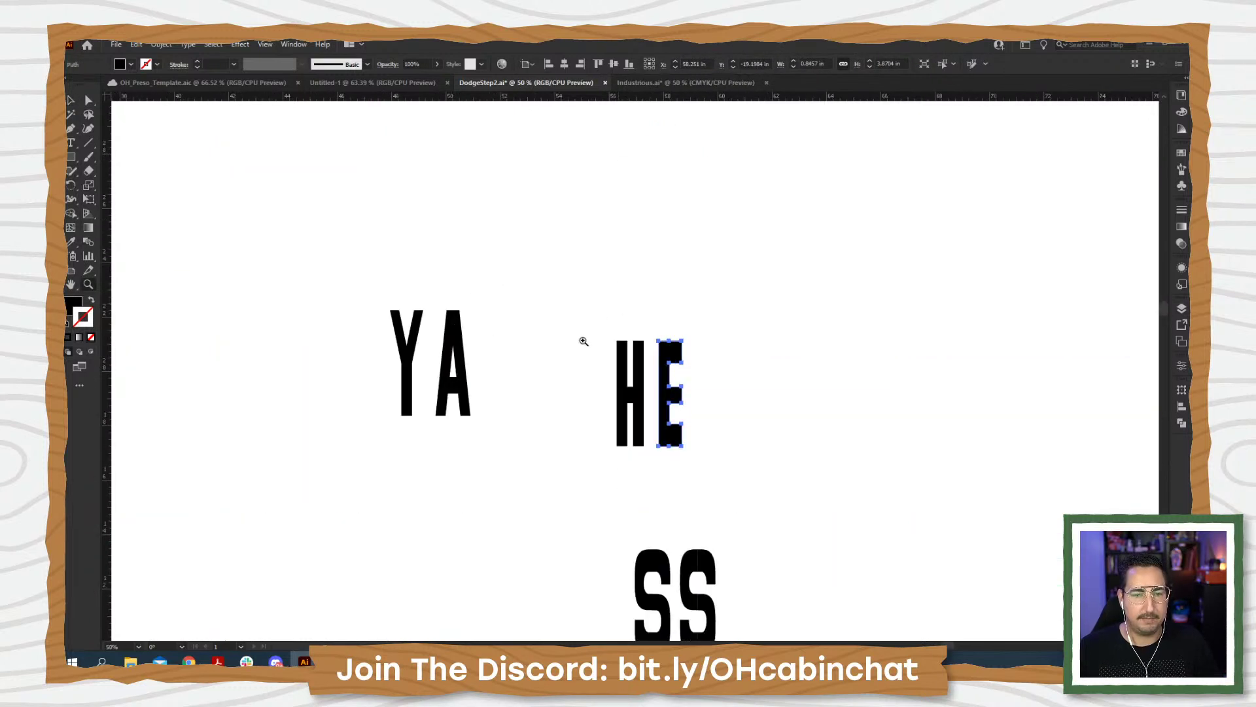
- Move the YA pair directly above the HE pair and deselect
{"action": "left_click_drag", "start_coordinate": [583, 341], "coordinate": [529, 314]}
{"action": "key", "text": "v"}
{"action": "left_click_drag", "start_coordinate": [462, 266], "coordinate": [568, 239]}
{"action": "left_click", "coordinate": [731, 286]}
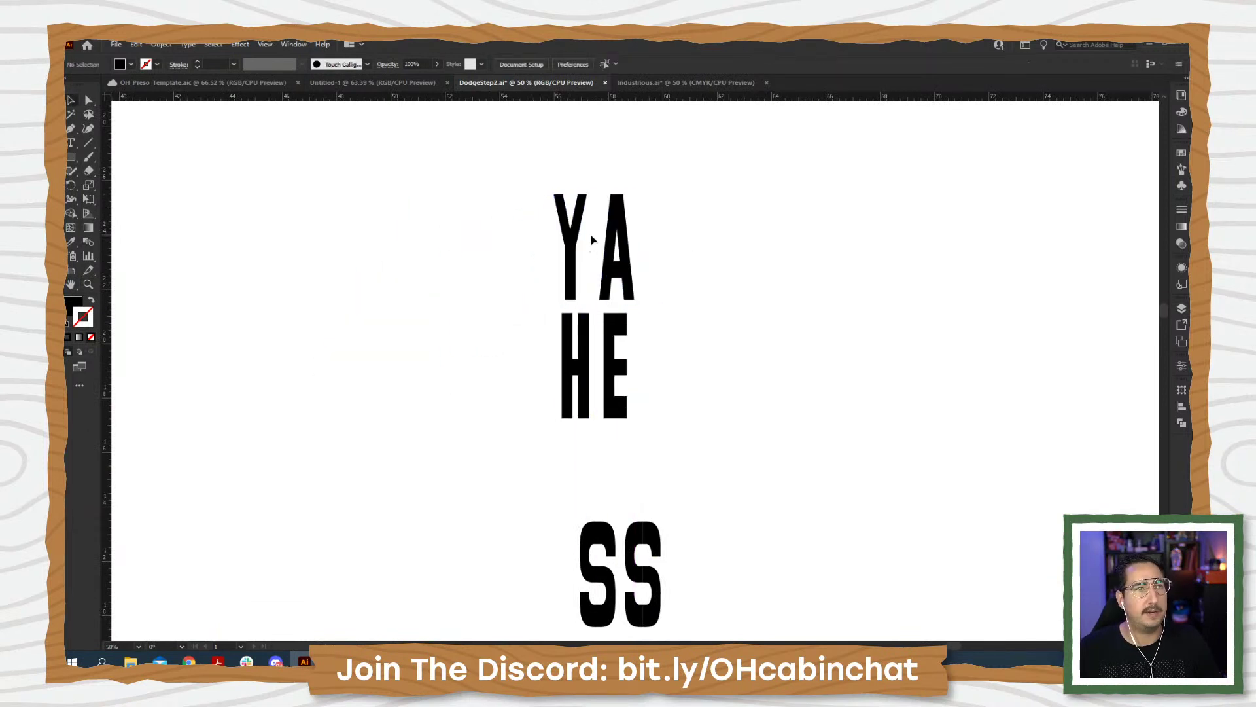
- Nudge the A toward the Y in small and large increments to tighten the kerning of the YA pair, and deselect
{"action": "left_click_drag", "start_coordinate": [671, 220], "coordinate": [603, 288]}
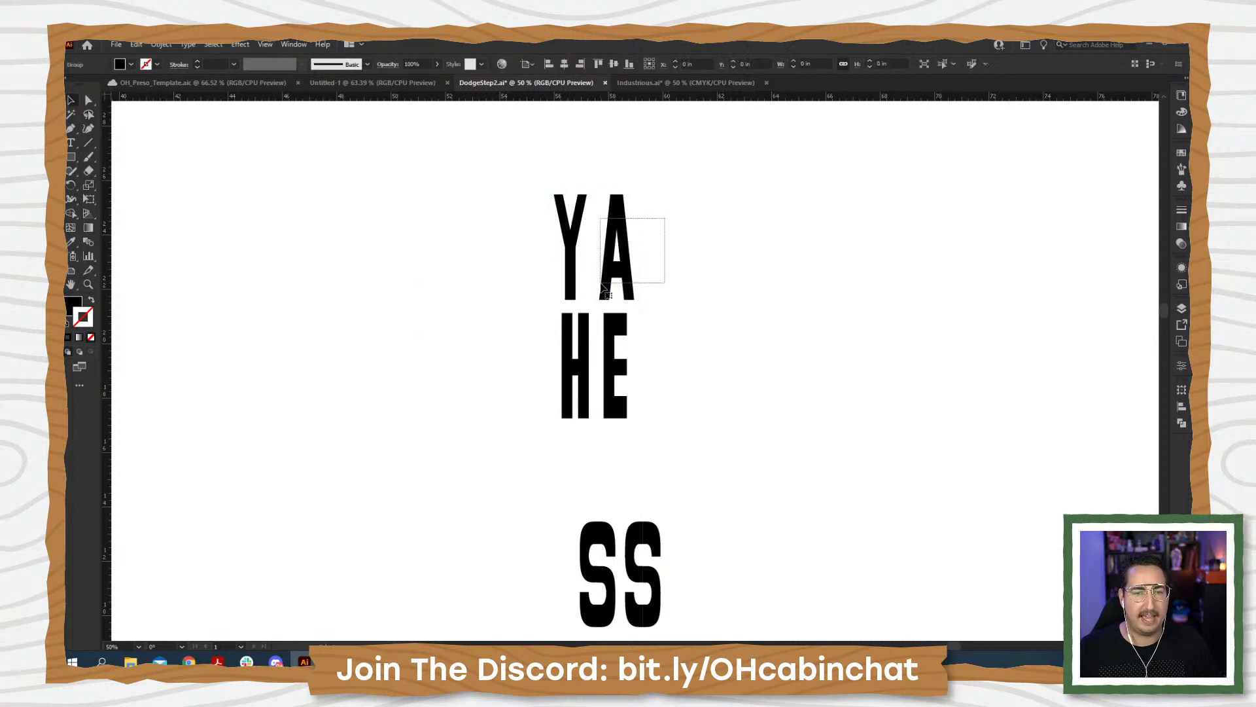
{"action": "key", "text": "Left"}
{"action": "key", "text": "Left"}
{"action": "key", "text": "Left"}
{"action": "key", "text": "Left"}
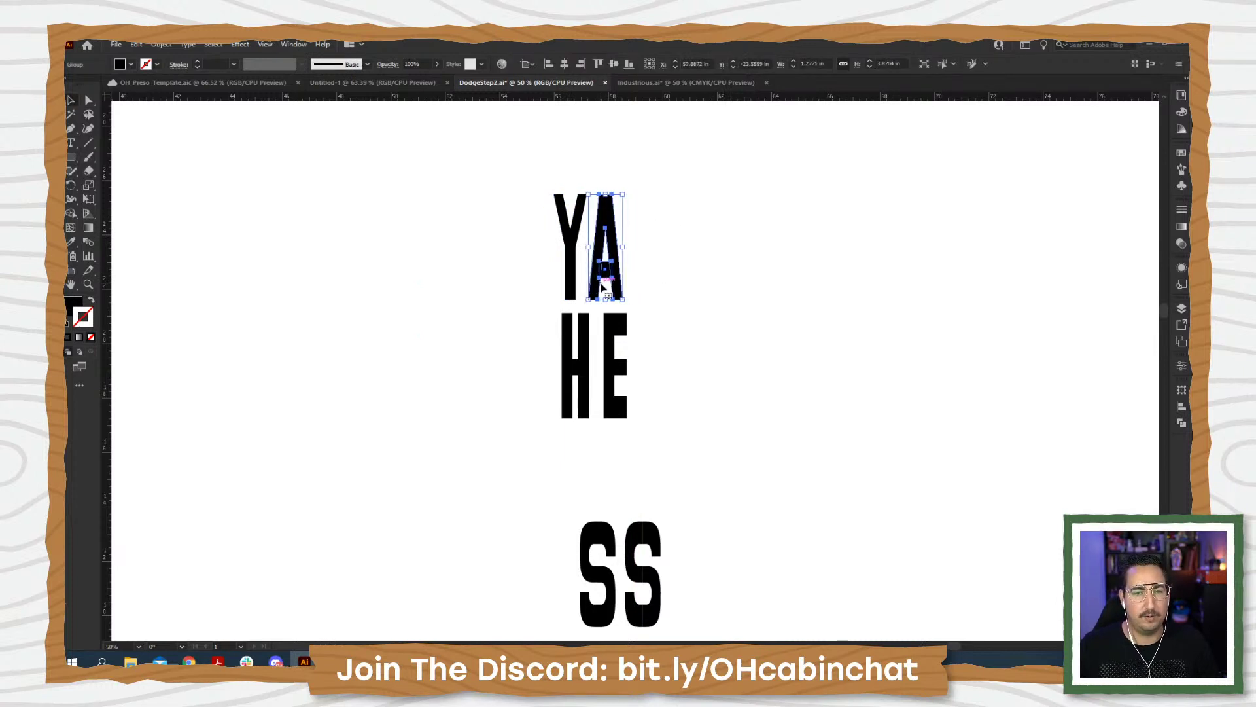
{"action": "left_click", "coordinate": [664, 202]}
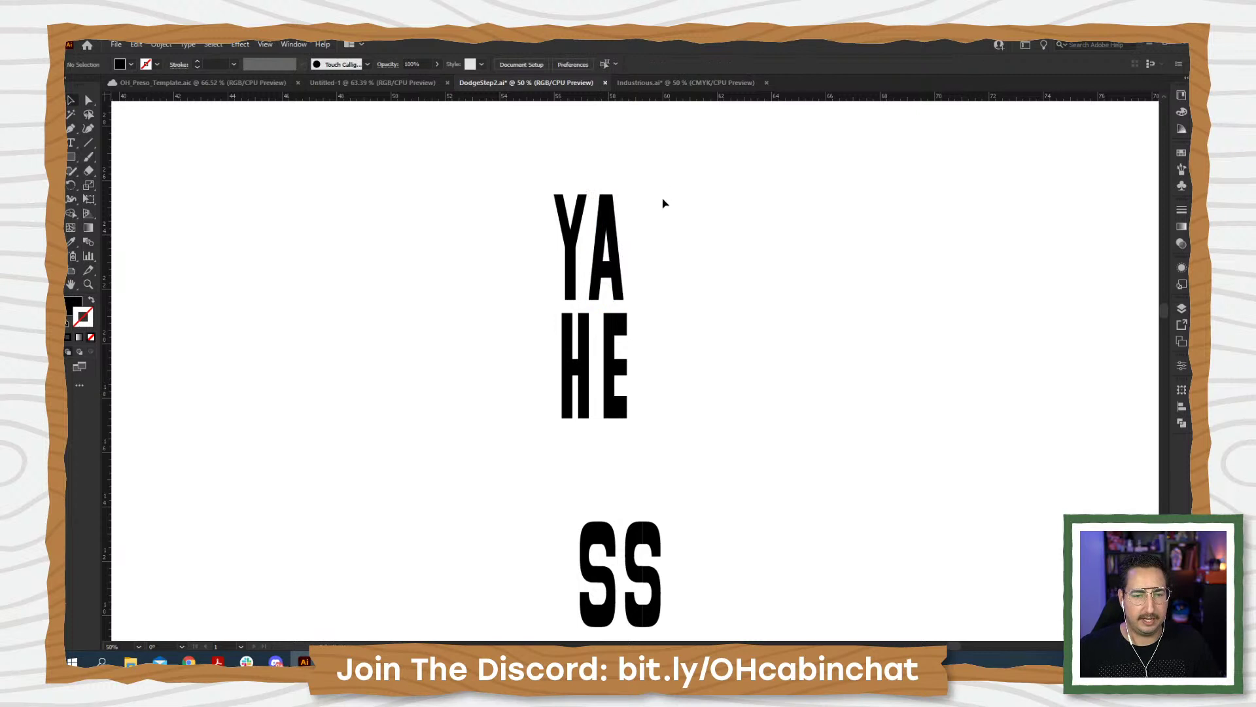
{"action": "left_click_drag", "start_coordinate": [662, 202], "coordinate": [588, 275]}
{"action": "key", "text": "shift+Left"}
{"action": "key", "text": "Right"}
{"action": "key", "text": "Right"}
{"action": "left_click", "coordinate": [599, 269]}
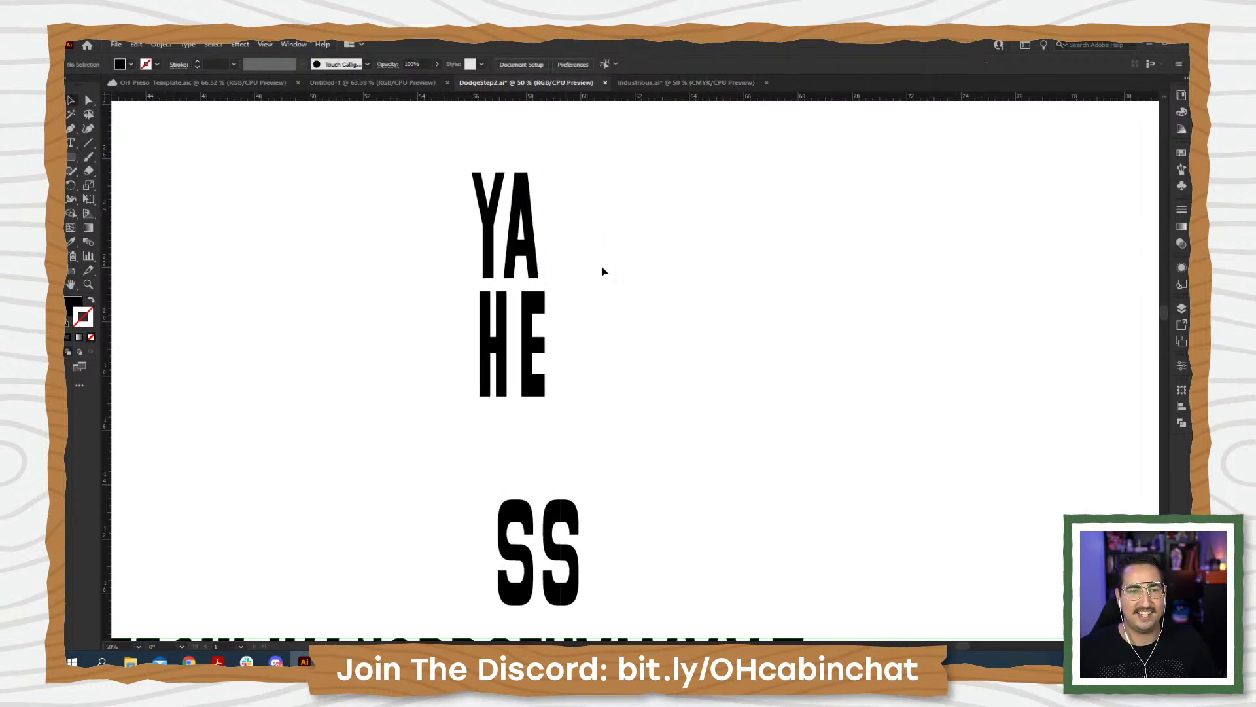